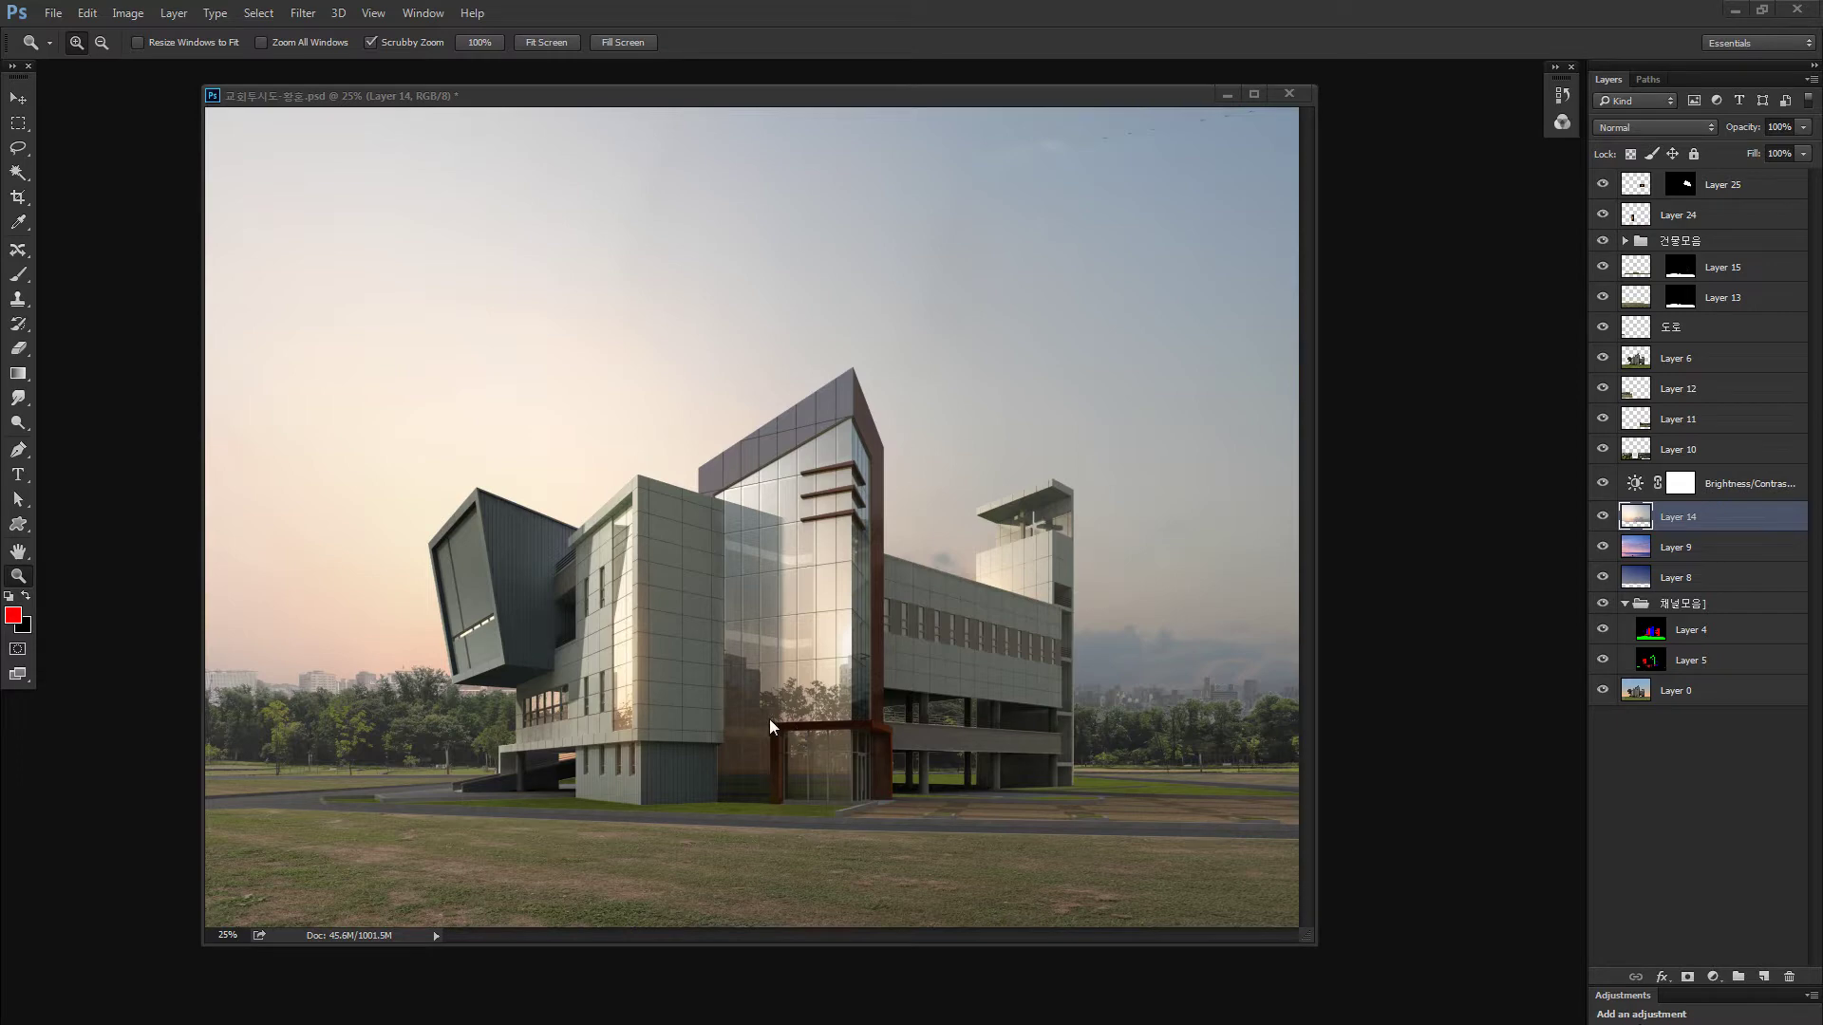
Add a new layer above Layer 25 and sketch a red brush line around the planting strip at the building's base
key("ctrl+minus")
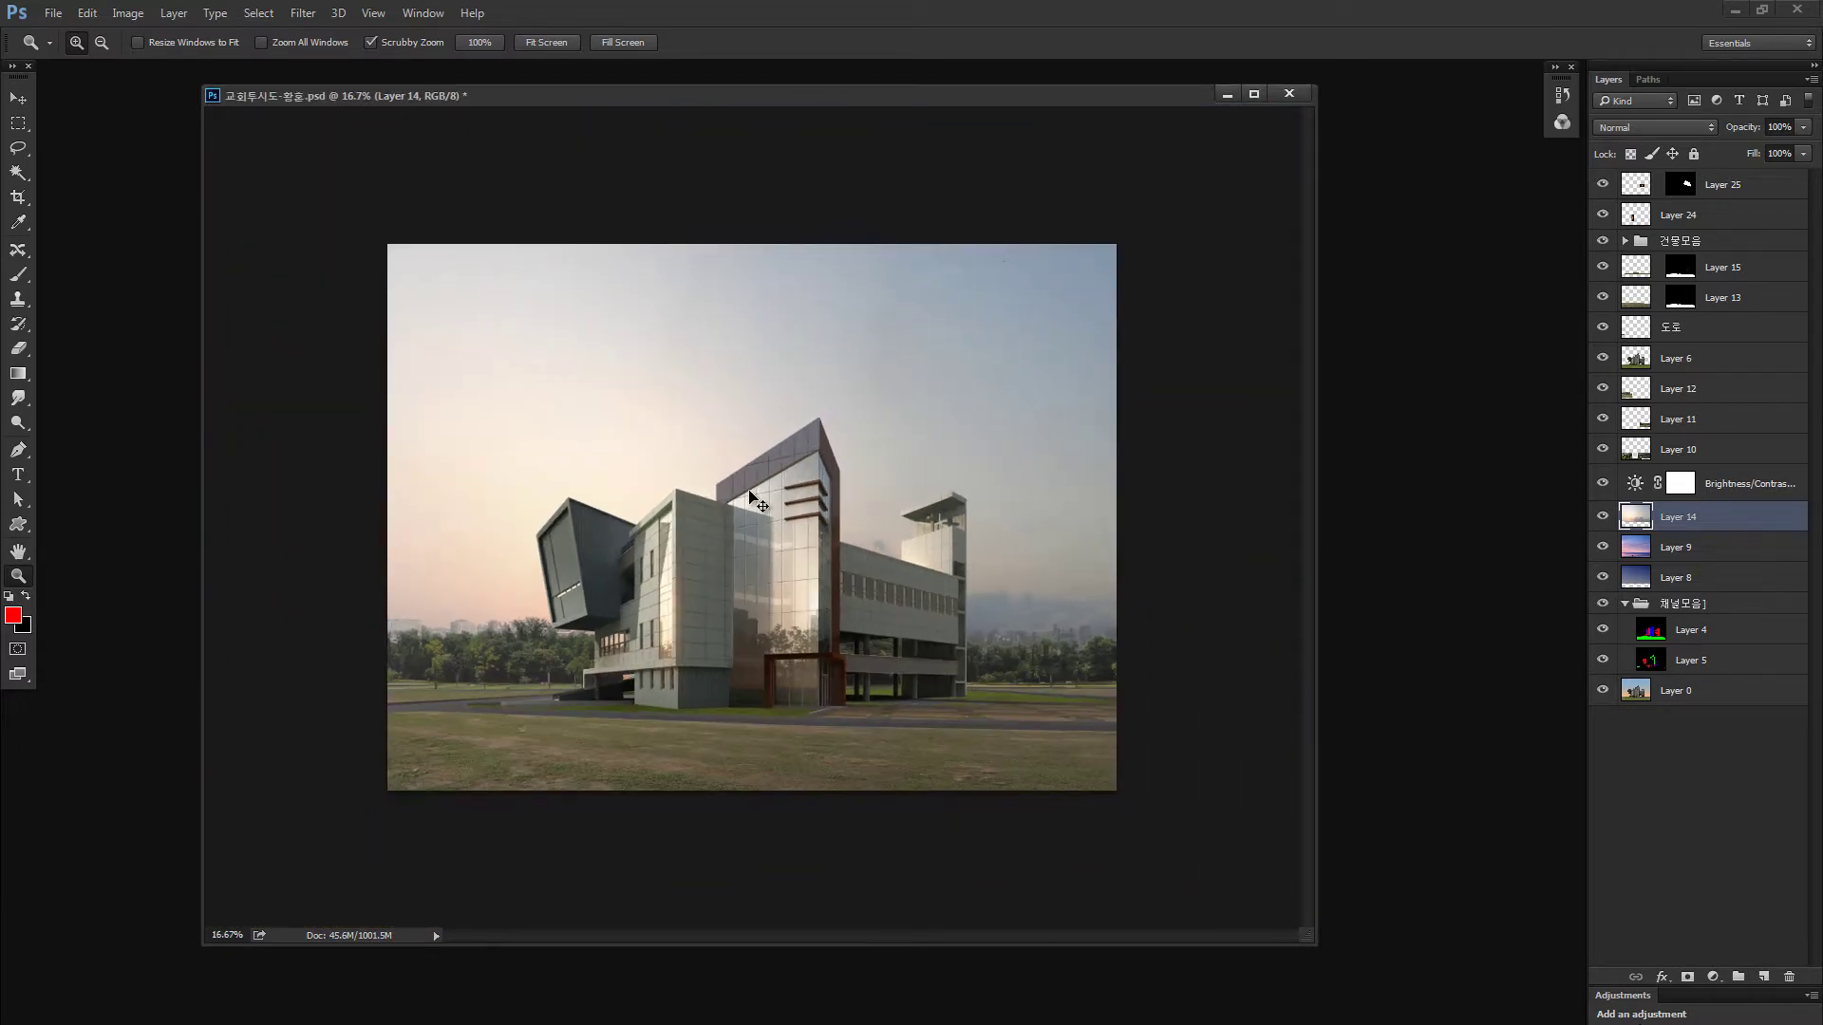
key("ctrl+plus")
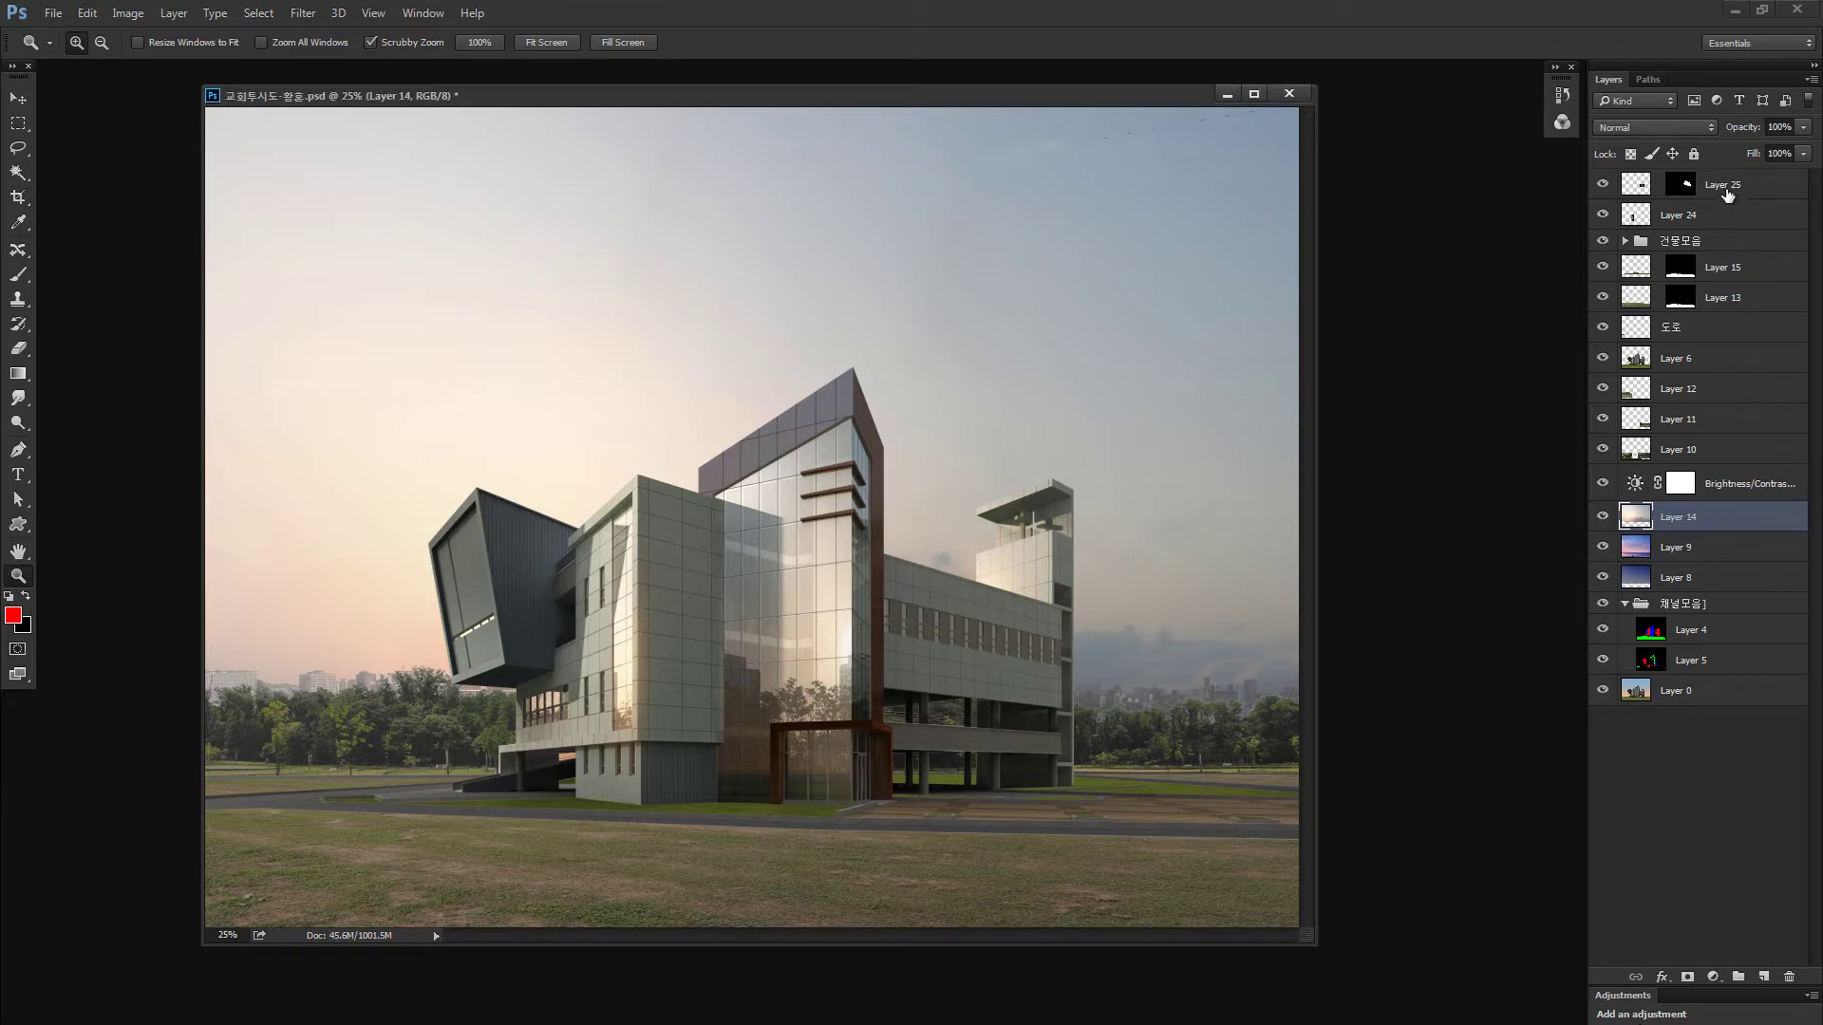
left_click(1716, 185)
key("ctrl+shift+alt+n")
key("b")
mouse_move(381, 795)
left_mouse_down()
mouse_move(543, 786)
mouse_move(840, 804)
mouse_move(807, 816)
mouse_move(749, 810)
mouse_move(948, 765)
mouse_move(880, 776)
left_mouse_up()
key("z")
key("ctrl+z")
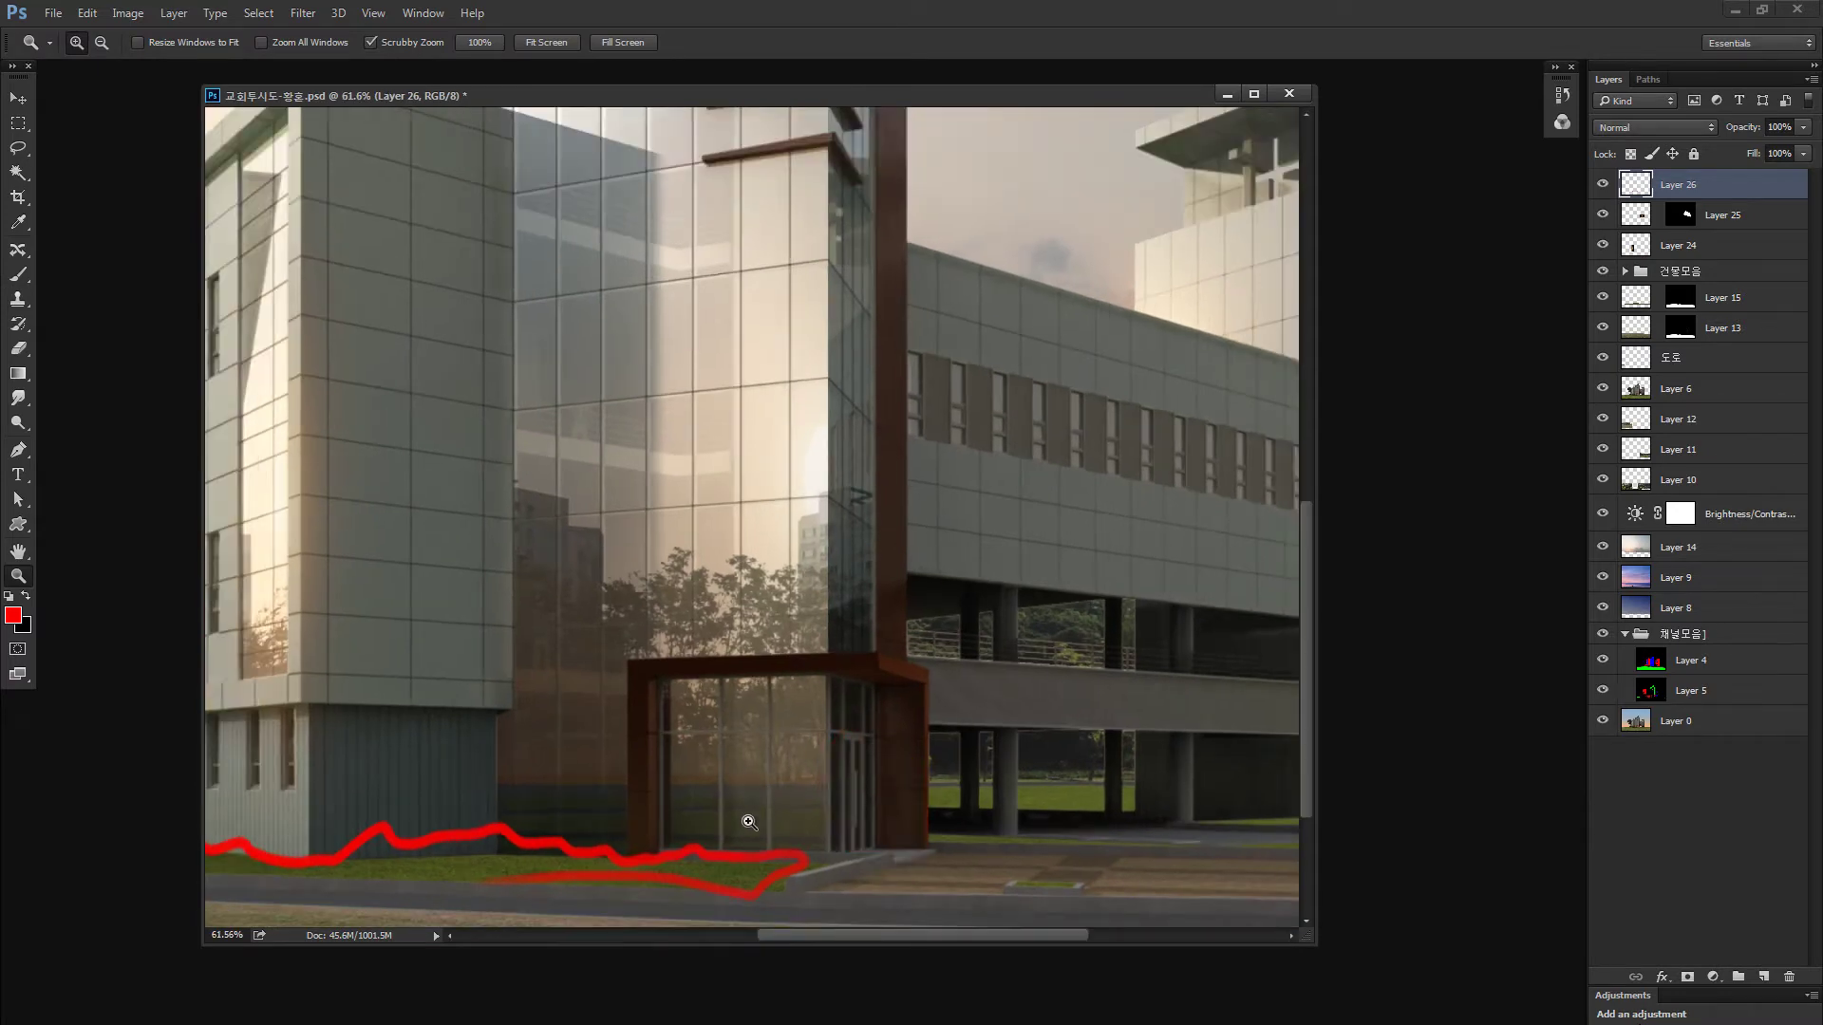
Sketch small red shrub loops along the planting line, from the glass entrance to the far end of the building
key("b")
left_click_drag(655, 847, 832, 849)
left_click_drag(601, 795, 768, 771)
mouse_move(665, 802)
left_mouse_down()
mouse_move(684, 773)
mouse_move(712, 797)
left_mouse_up()
mouse_move(425, 765)
left_mouse_down()
mouse_move(598, 765)
mouse_move(587, 719)
mouse_move(629, 771)
mouse_move(439, 698)
mouse_move(450, 727)
left_mouse_up()
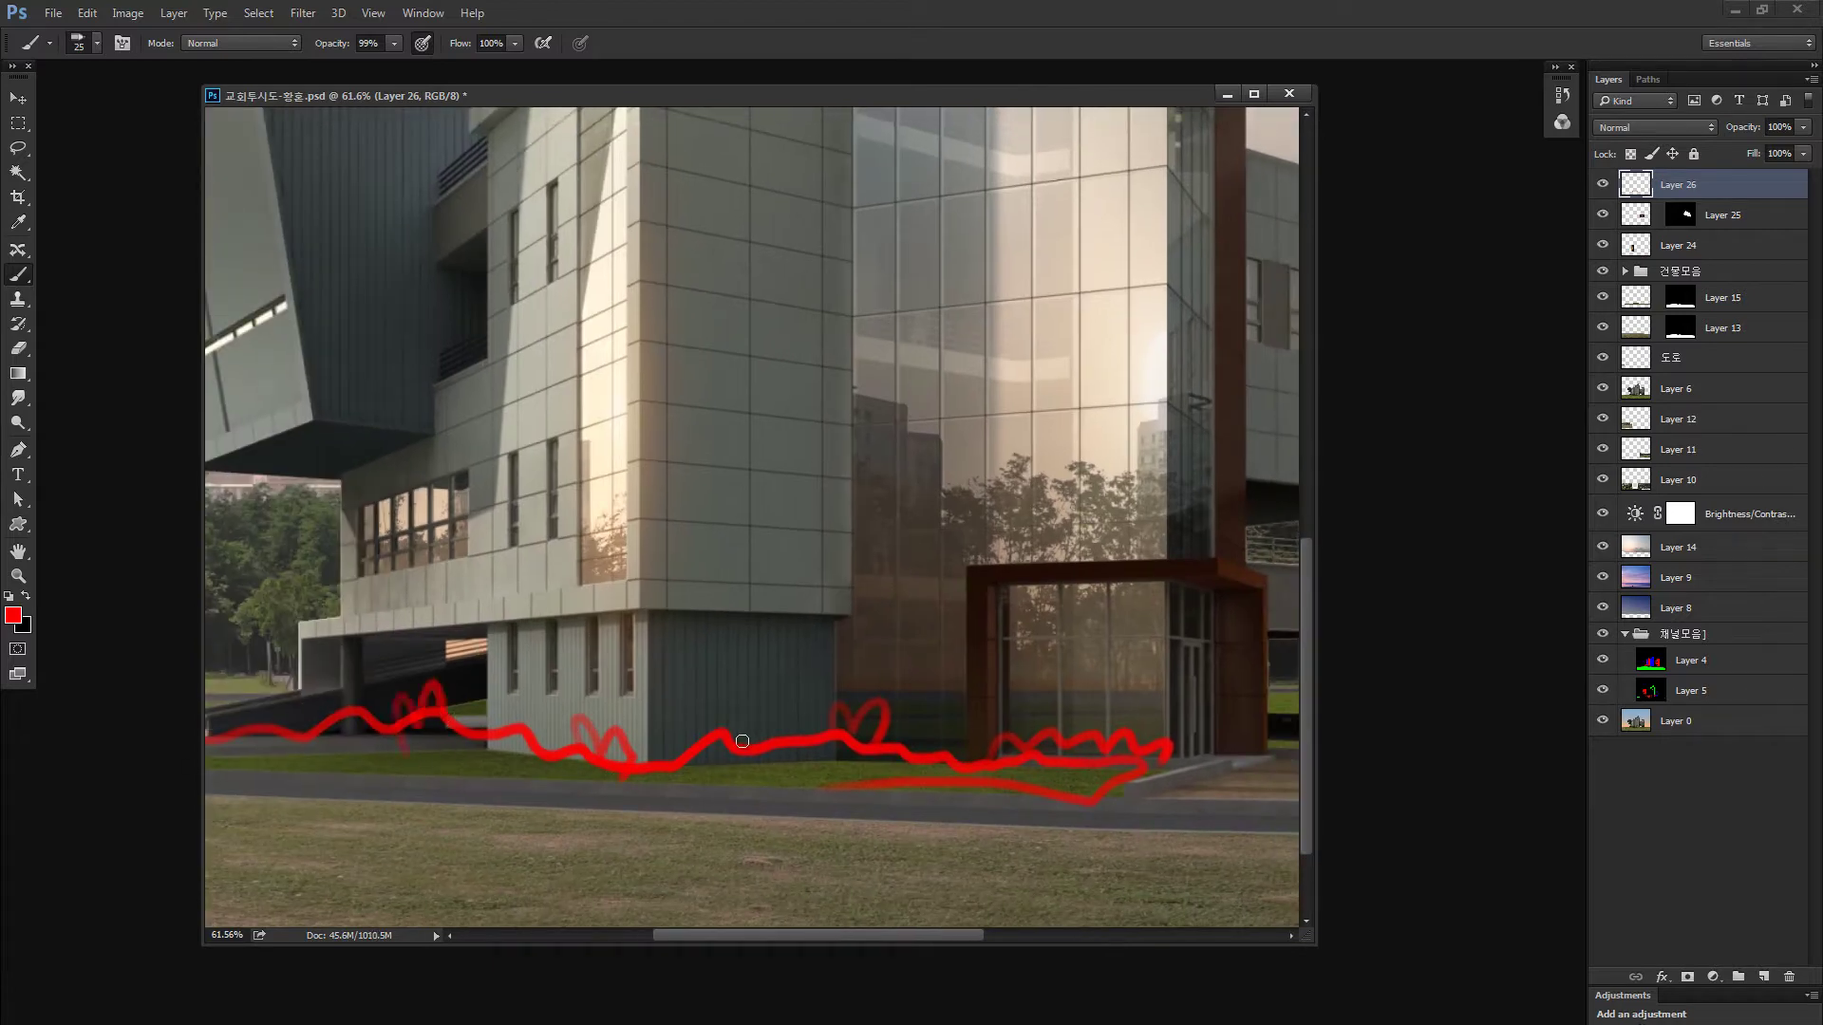
Sketch a red branching tree rising from the paved plaza's planter nearest the entrance
key("ctrl+minus")
left_click_drag(1114, 675, 610, 760)
key("z")
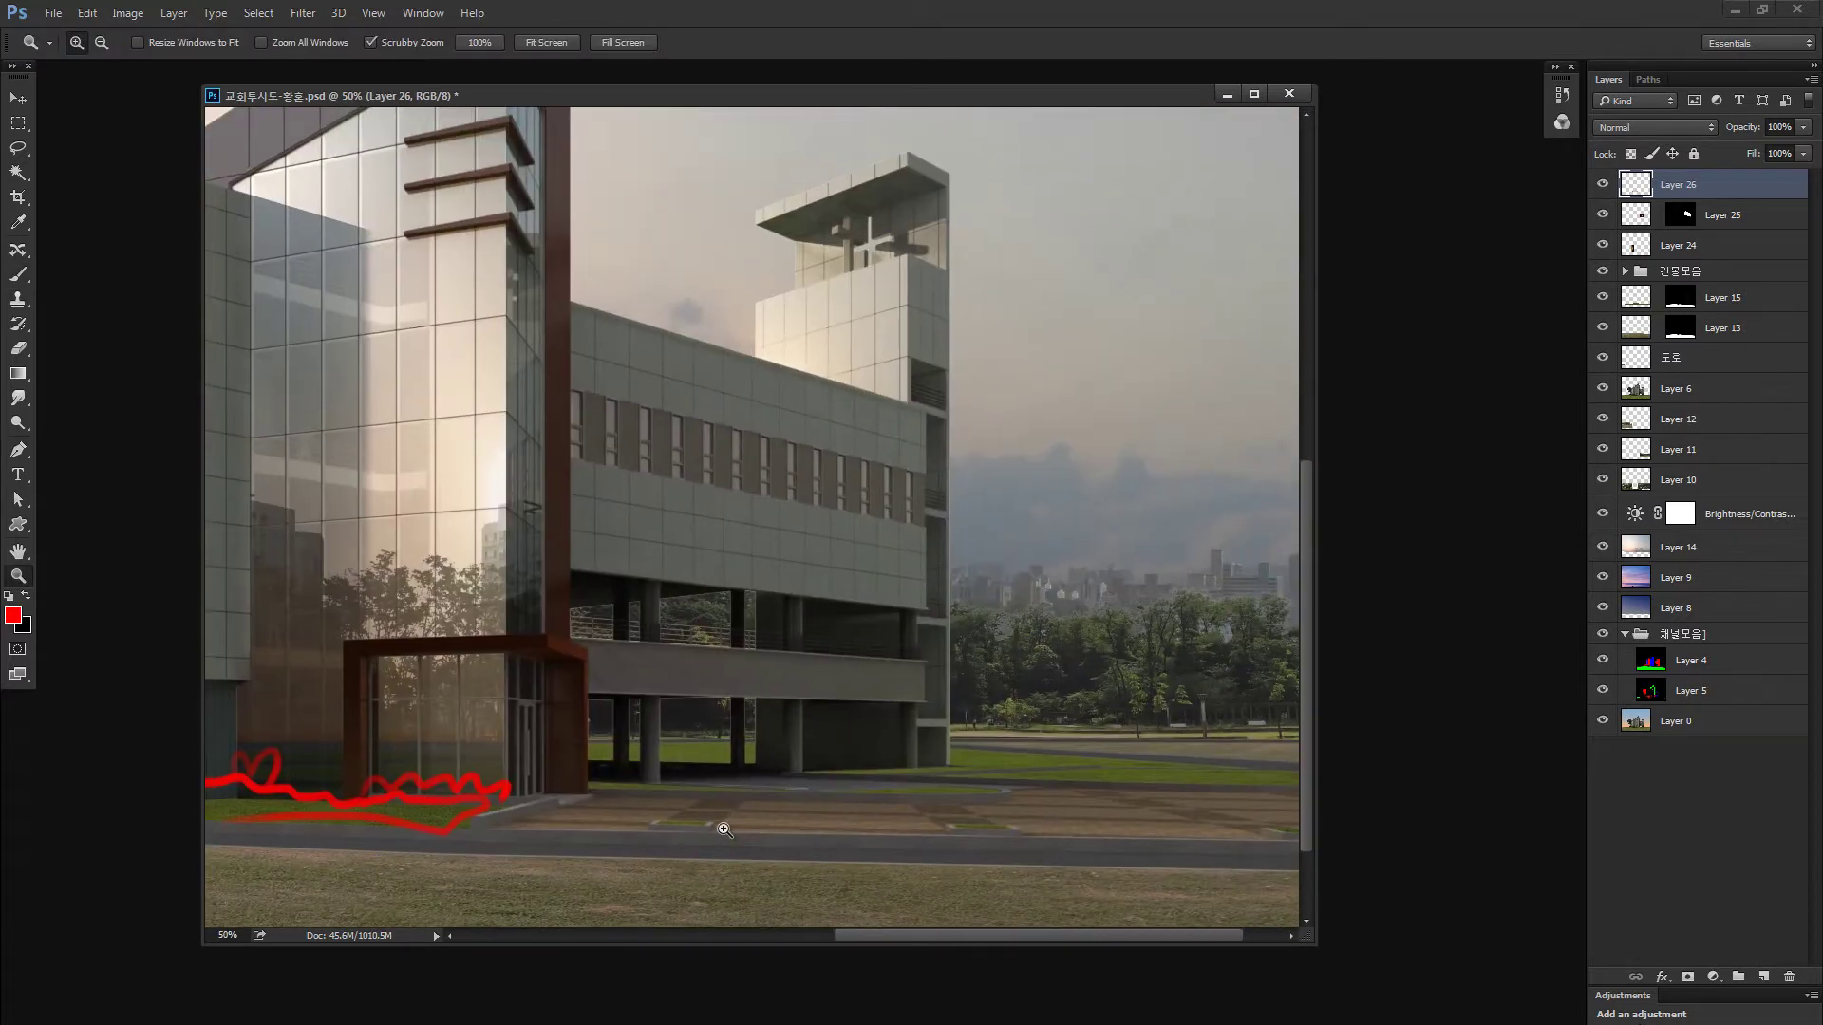
mouse_move(724, 830)
left_mouse_down()
mouse_move(775, 817)
mouse_move(712, 826)
left_mouse_up()
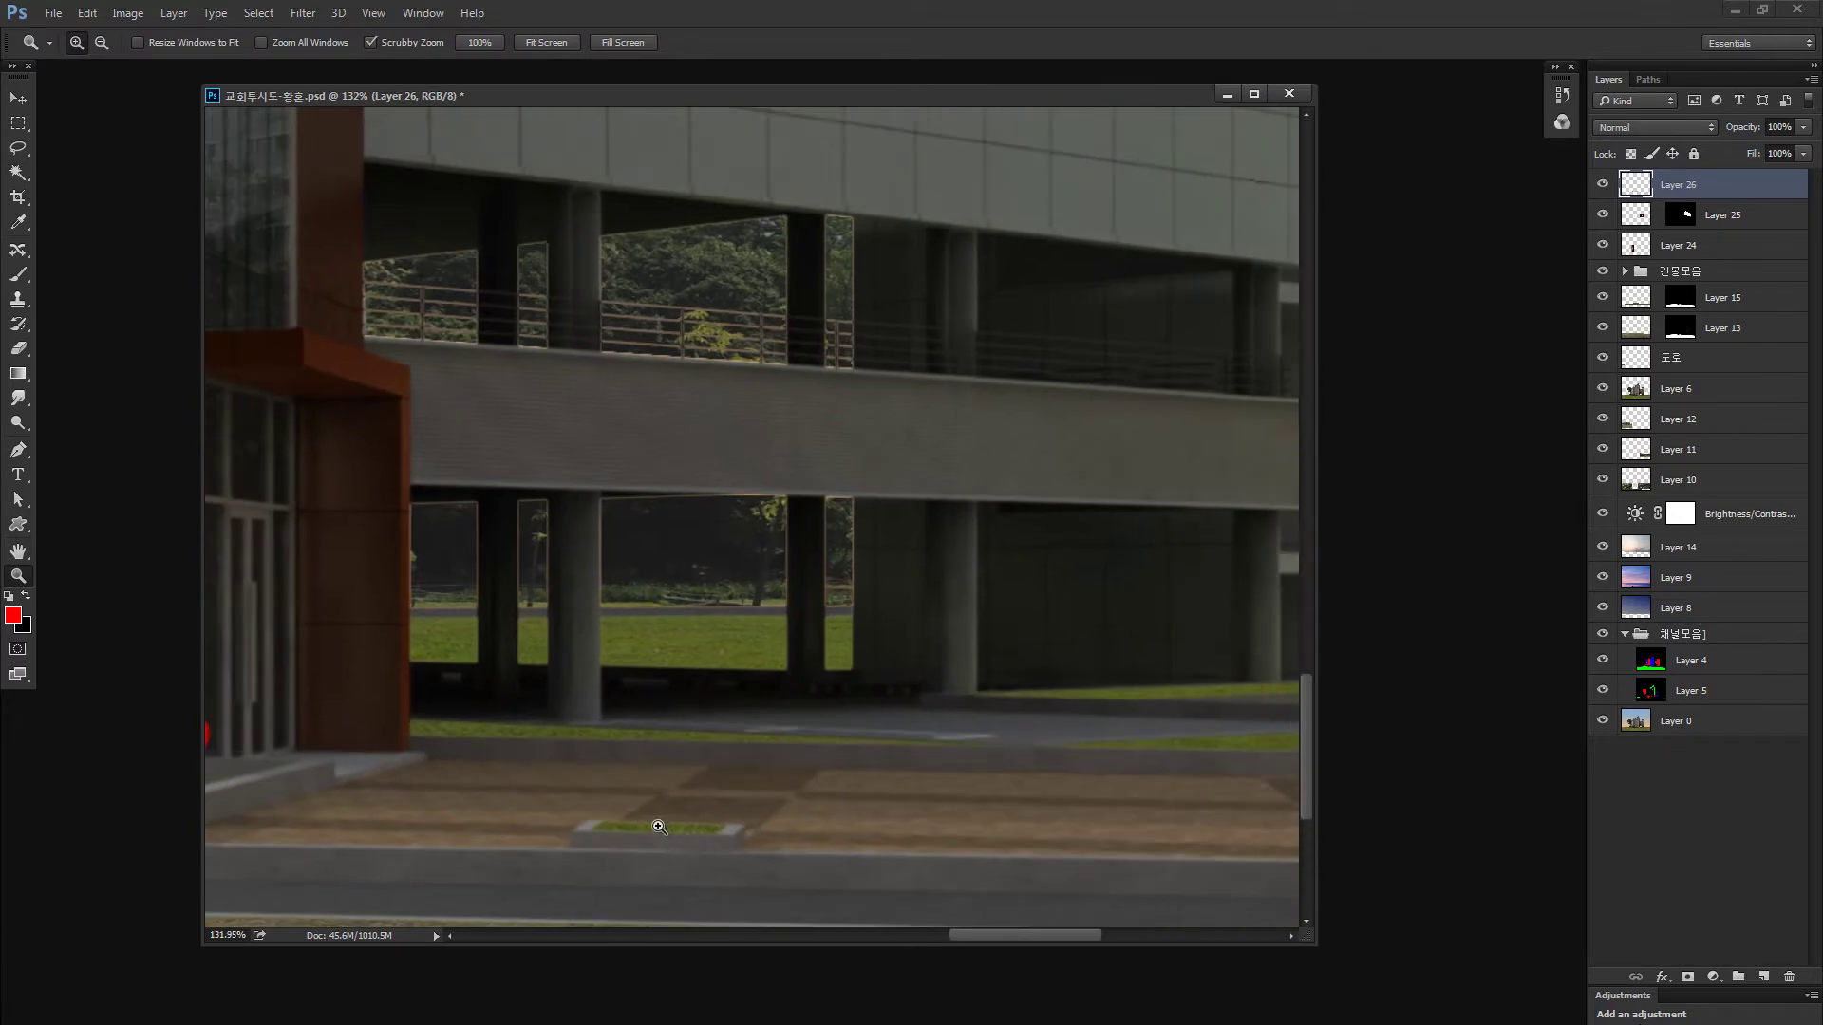
key("ctrl+minus")
key("ctrl+minus")
key("b")
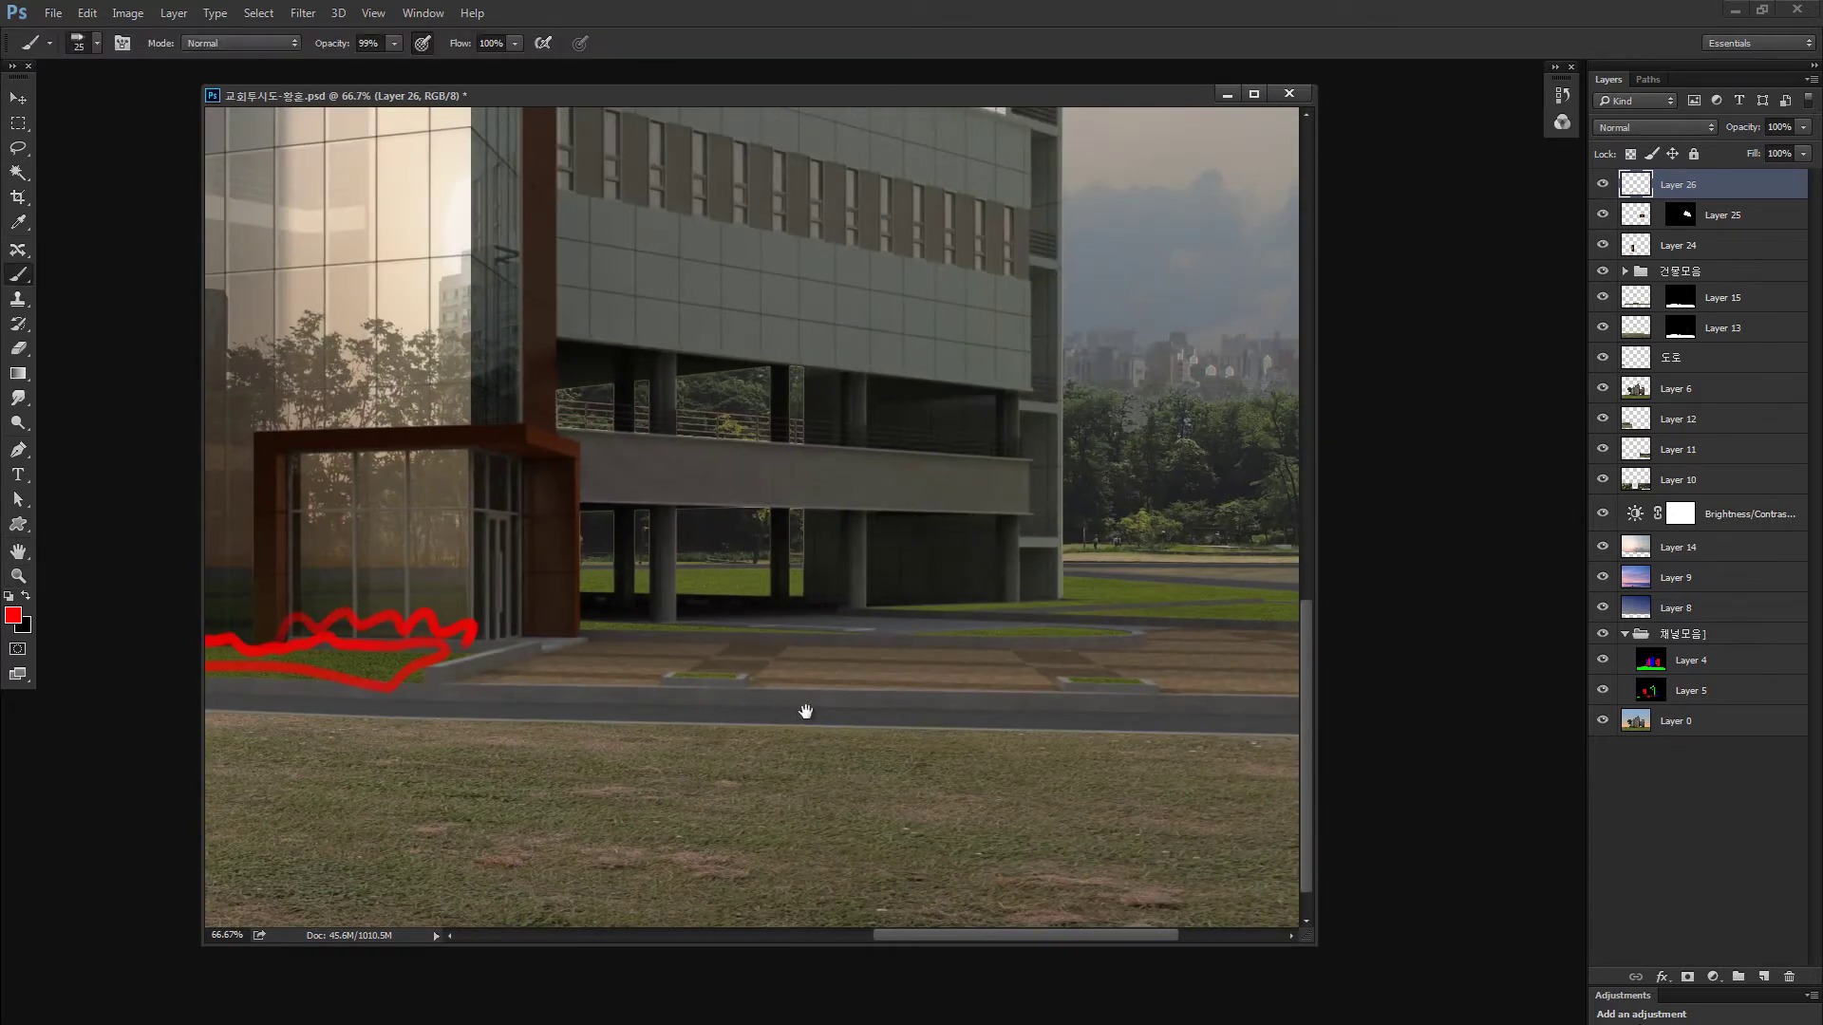
scroll(709, 684, "up", 1)
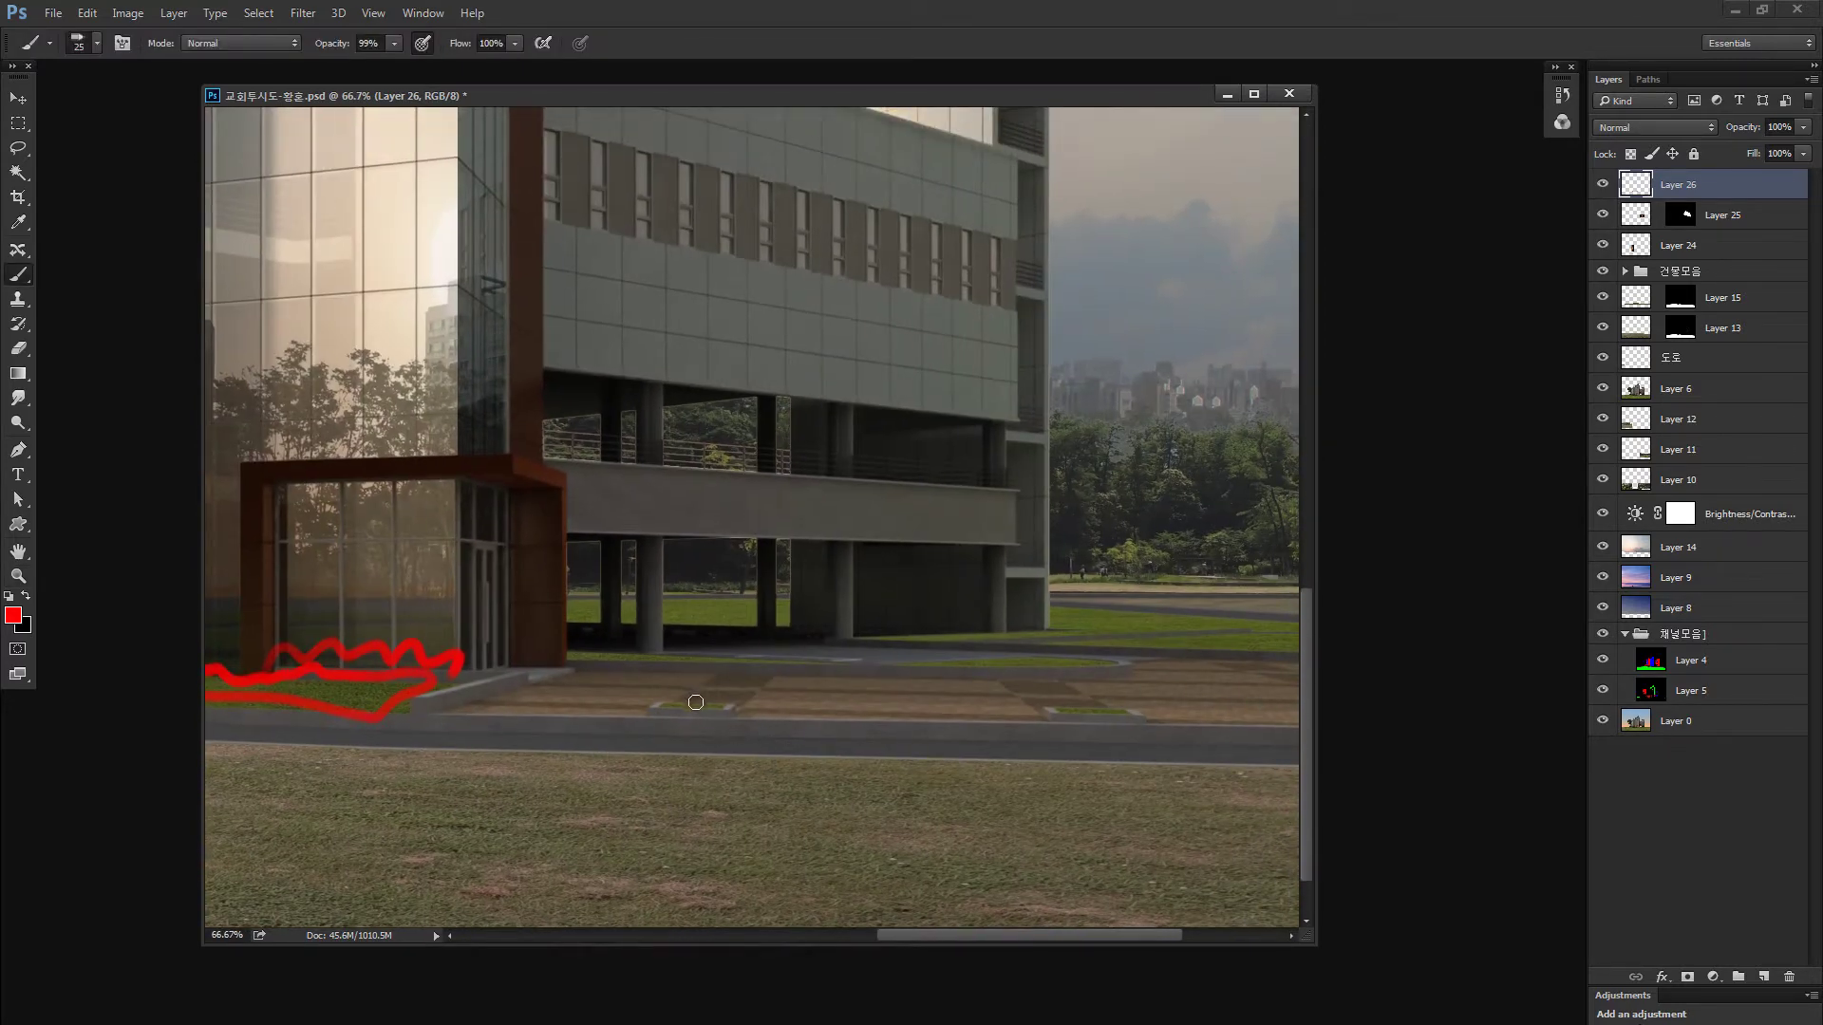
left_click_drag(694, 702, 682, 370)
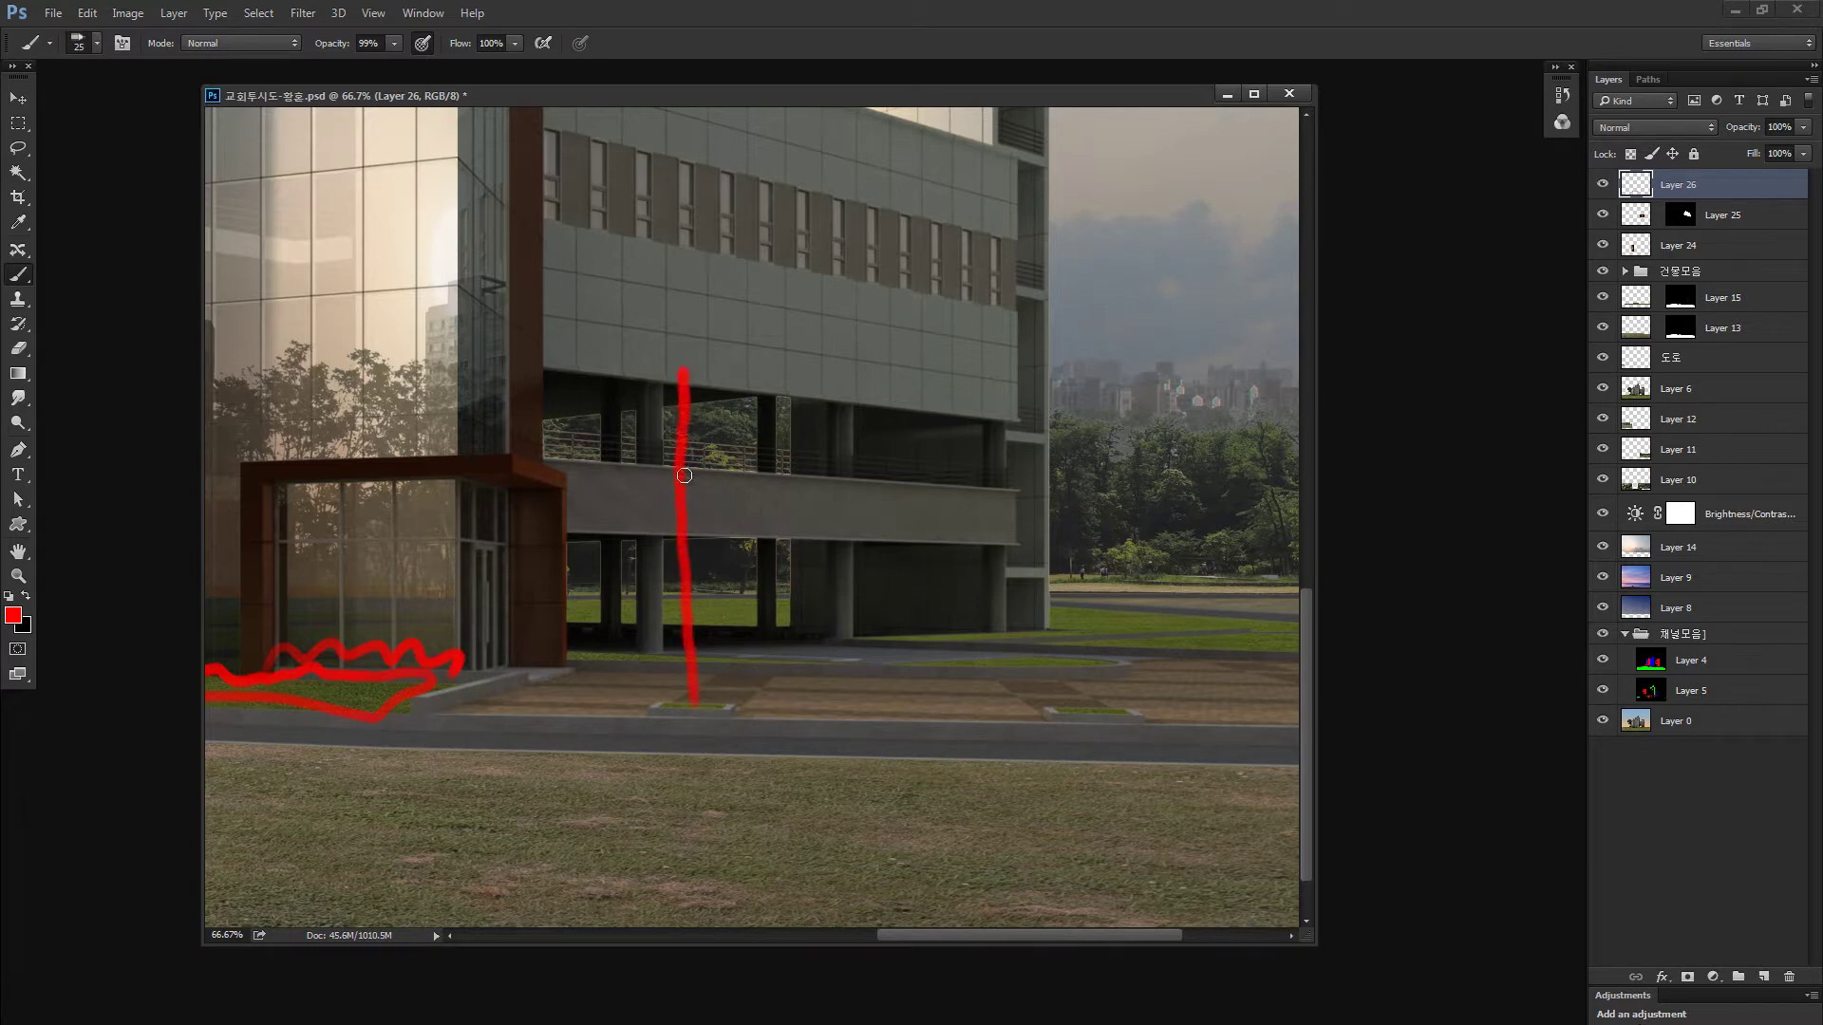
mouse_move(681, 463)
left_mouse_down()
mouse_move(624, 377)
mouse_move(691, 416)
mouse_move(735, 331)
left_mouse_up()
Sketch two more red branching trees on the other plaza planters farther from the entrance
left_click_drag(946, 507, 681, 519)
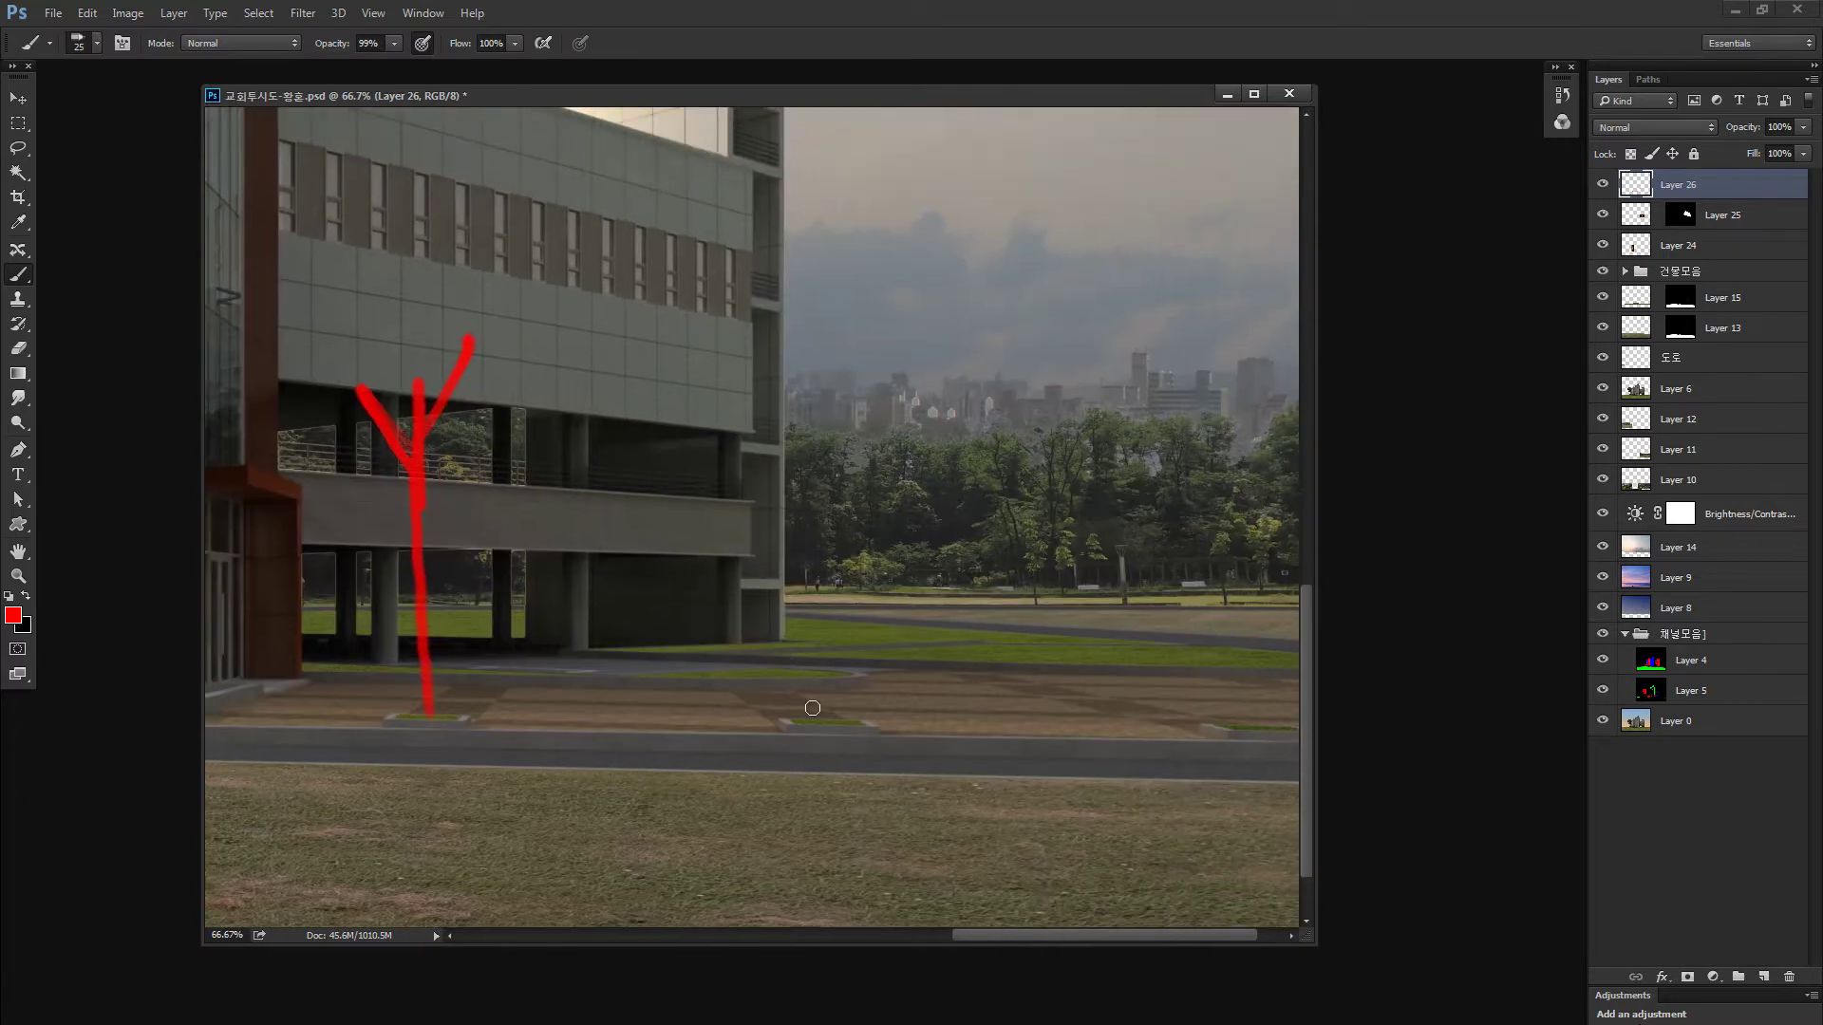
left_click_drag(825, 714, 822, 642)
mouse_move(820, 510)
left_mouse_down()
mouse_move(801, 461)
mouse_move(825, 499)
mouse_move(881, 349)
left_mouse_up()
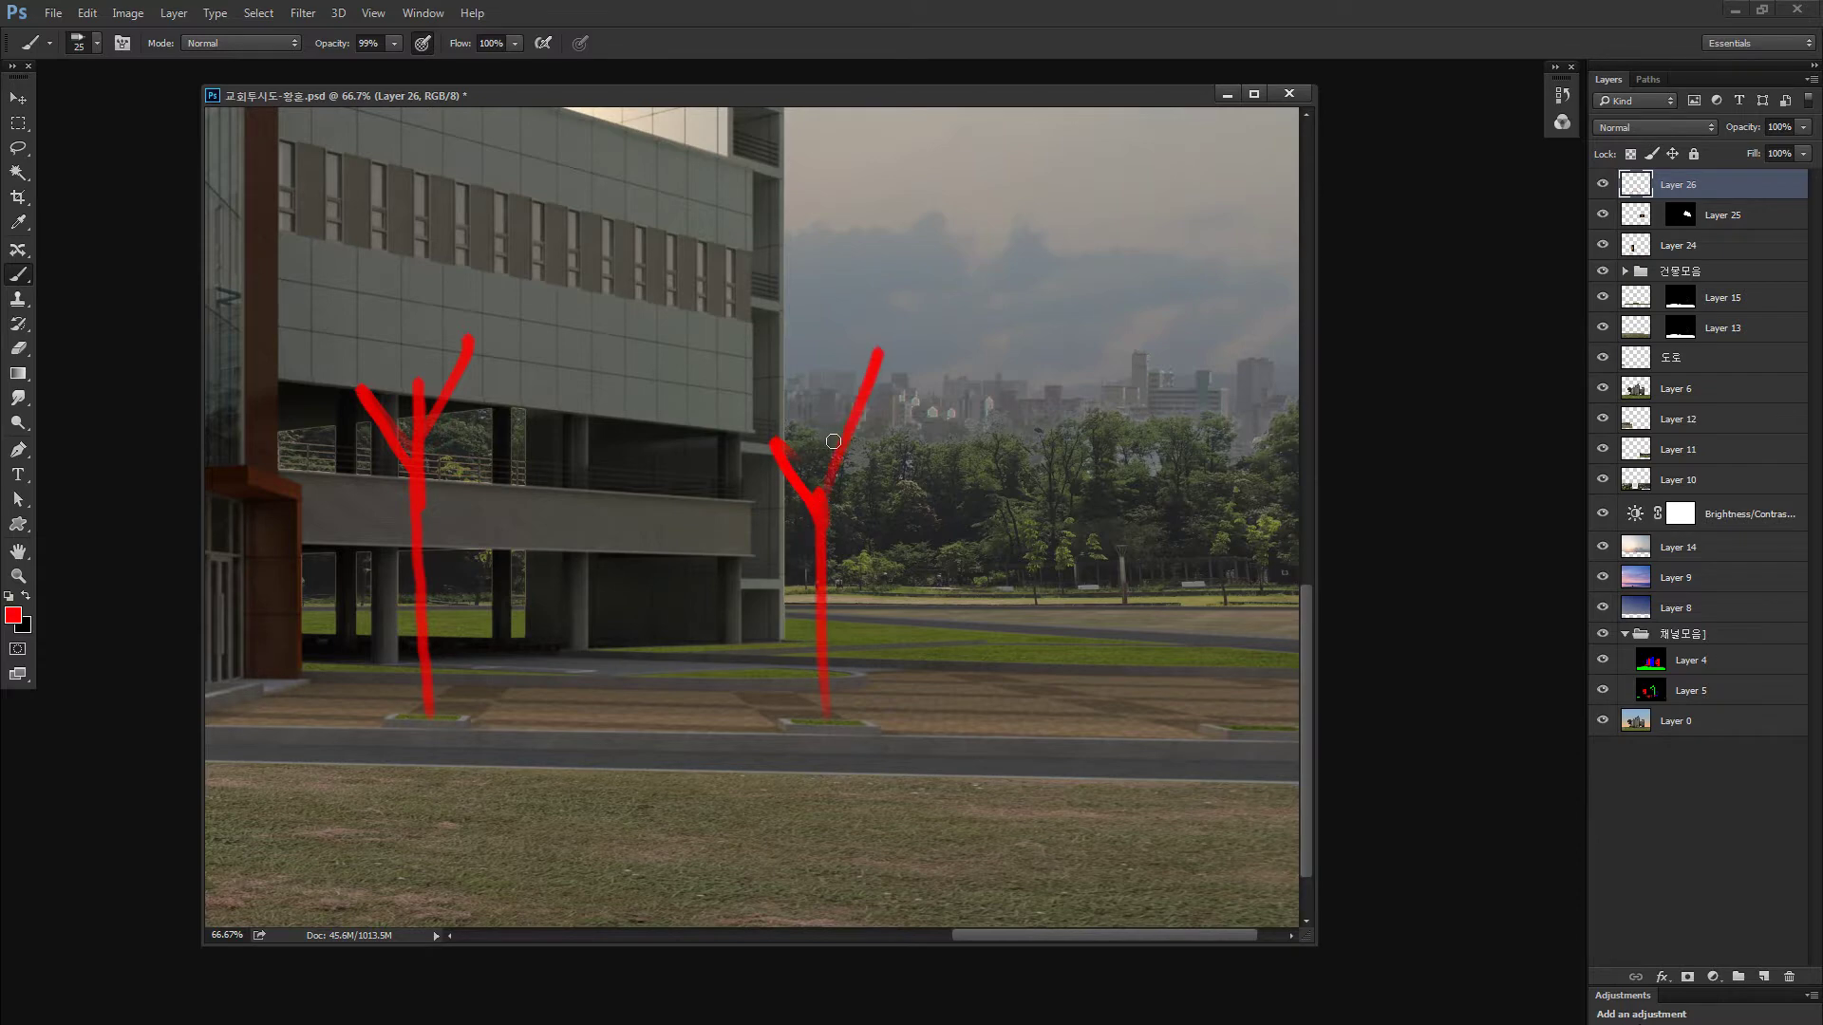
left_click_drag(832, 442, 815, 309)
left_click_drag(868, 413, 783, 462)
left_click_drag(1170, 764, 1100, 359)
left_click_drag(1146, 462, 1192, 344)
left_click_drag(1144, 410, 1101, 205)
left_click_drag(408, 605, 999, 610)
Outline in red the background lawn areas on both sides of the building and beneath the sketched trees
key("ctrl+minus")
key("ctrl+minus")
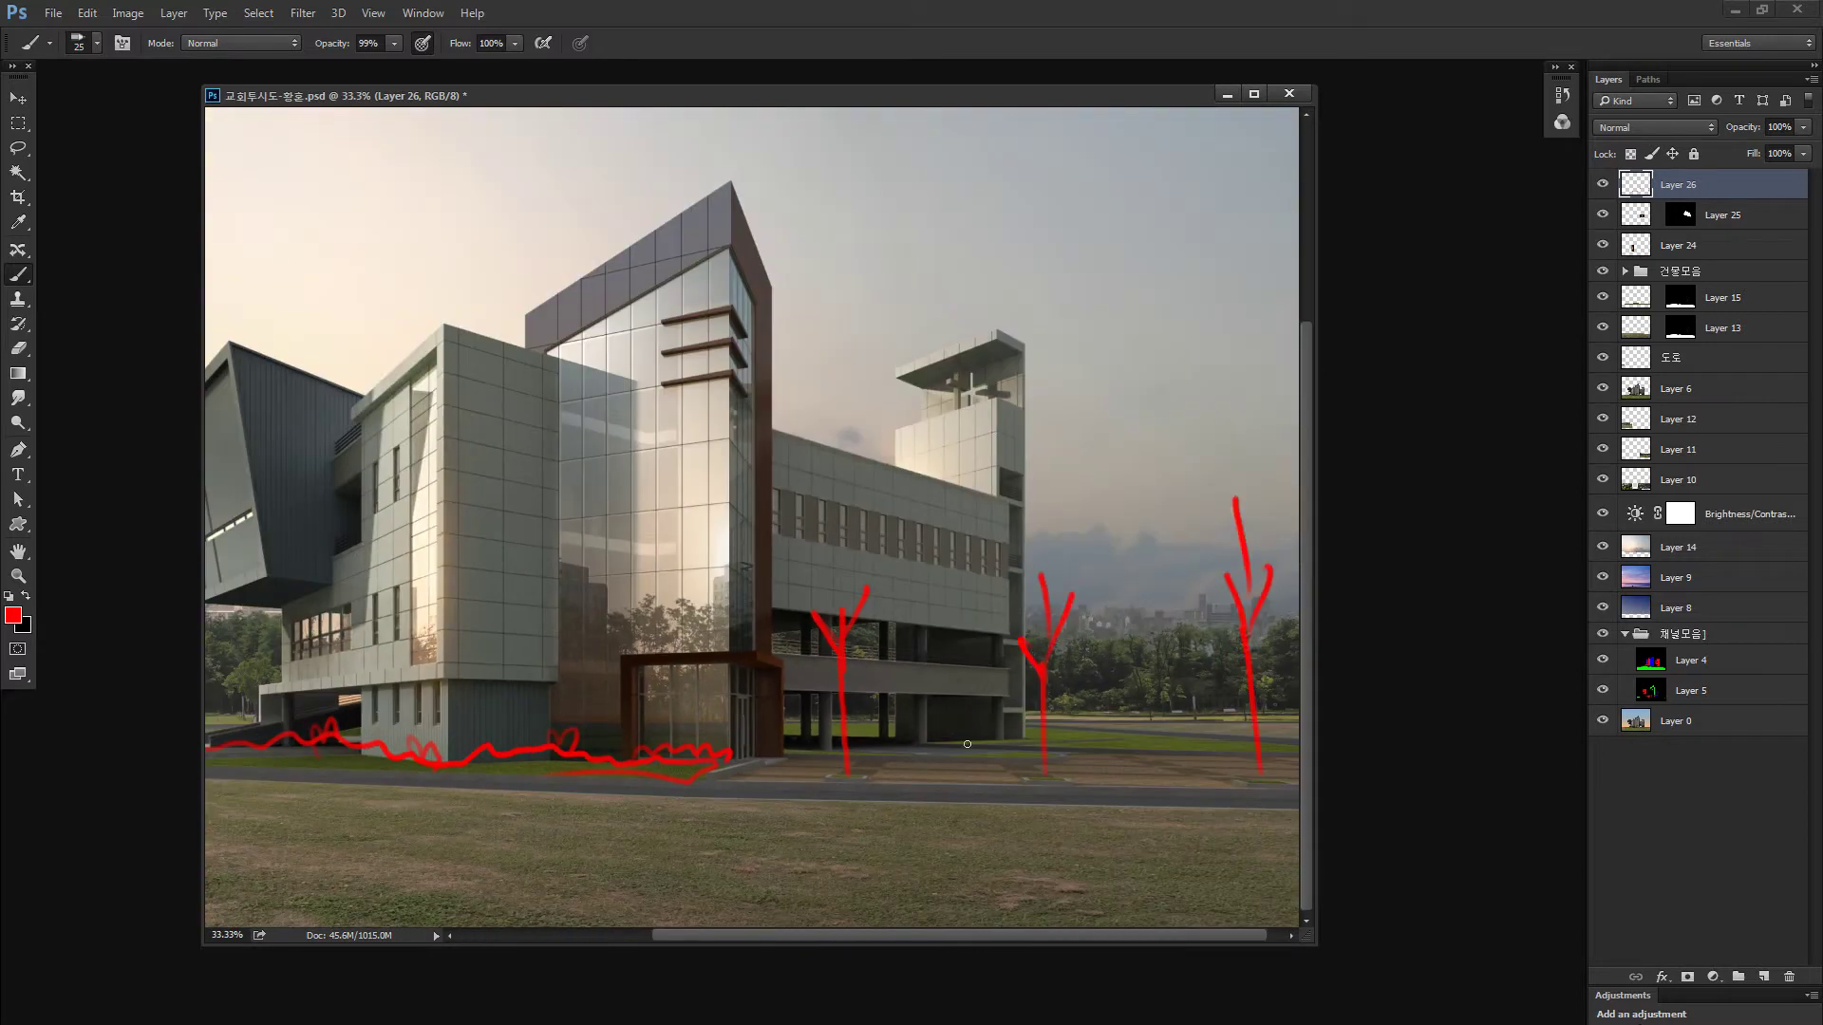
left_click_drag(424, 741, 716, 746)
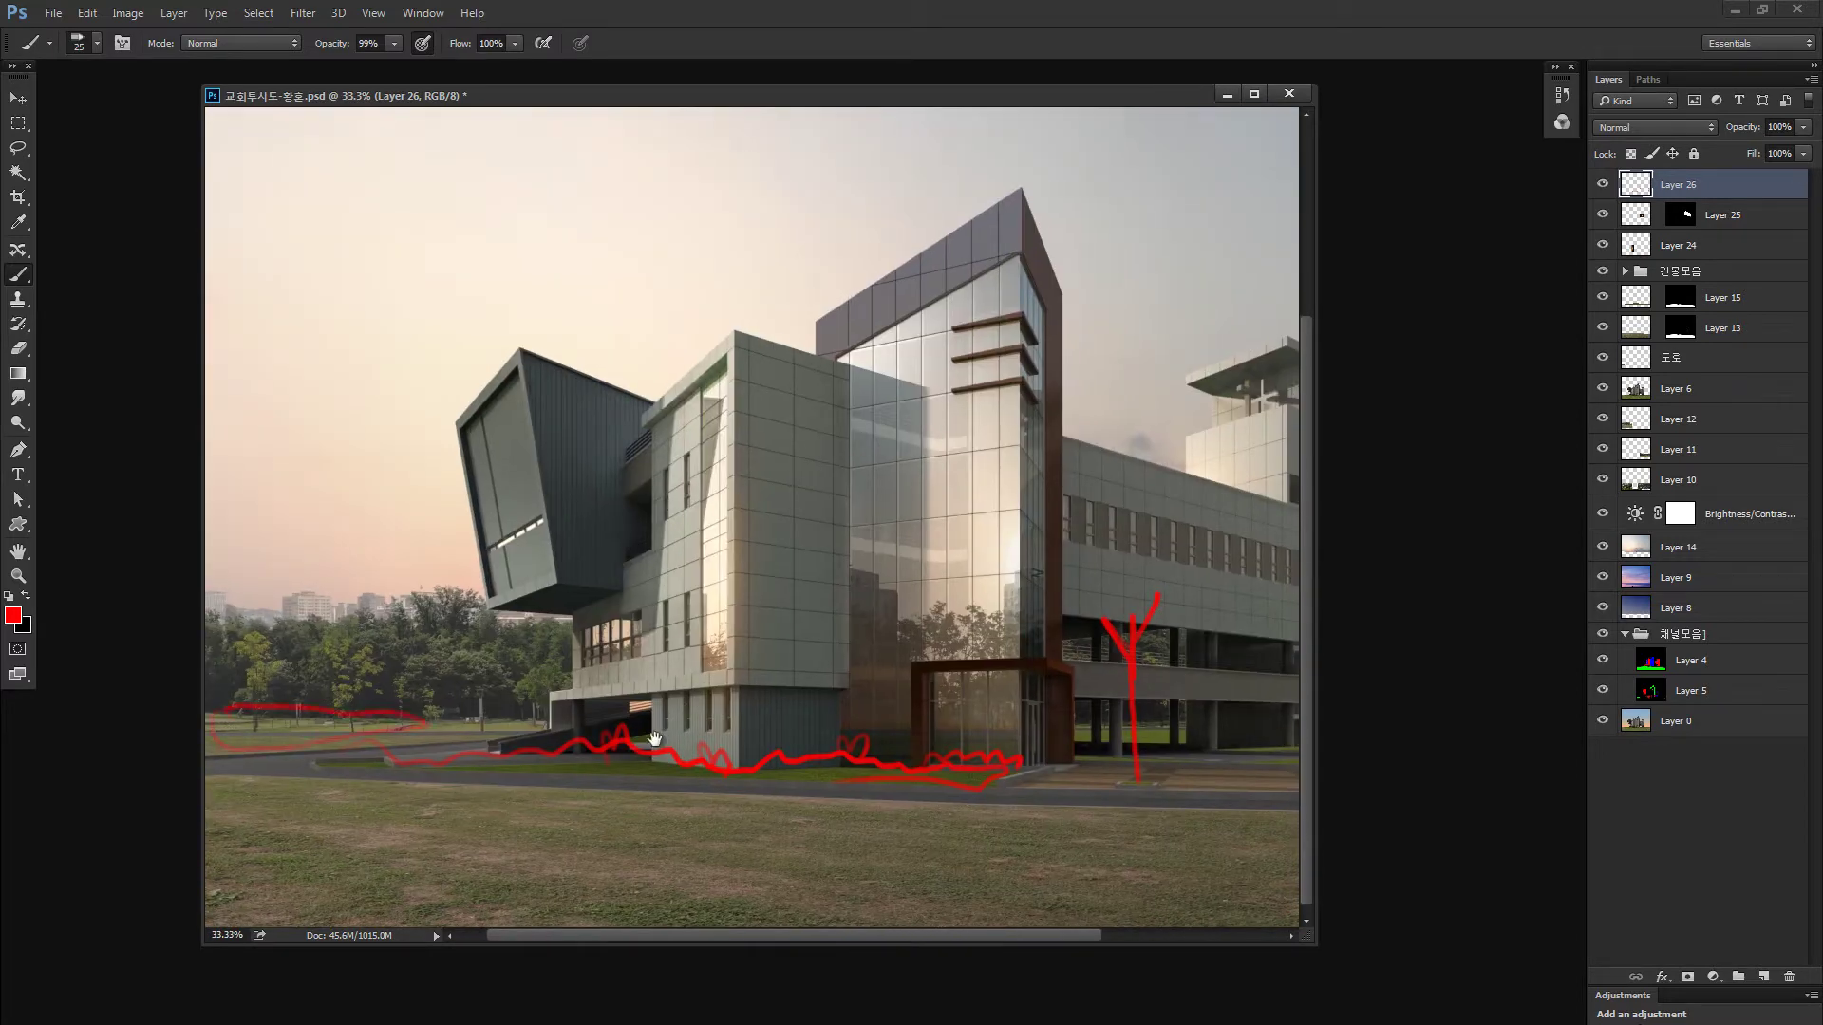
left_click_drag(805, 776, 487, 769)
left_click_drag(756, 748, 827, 751)
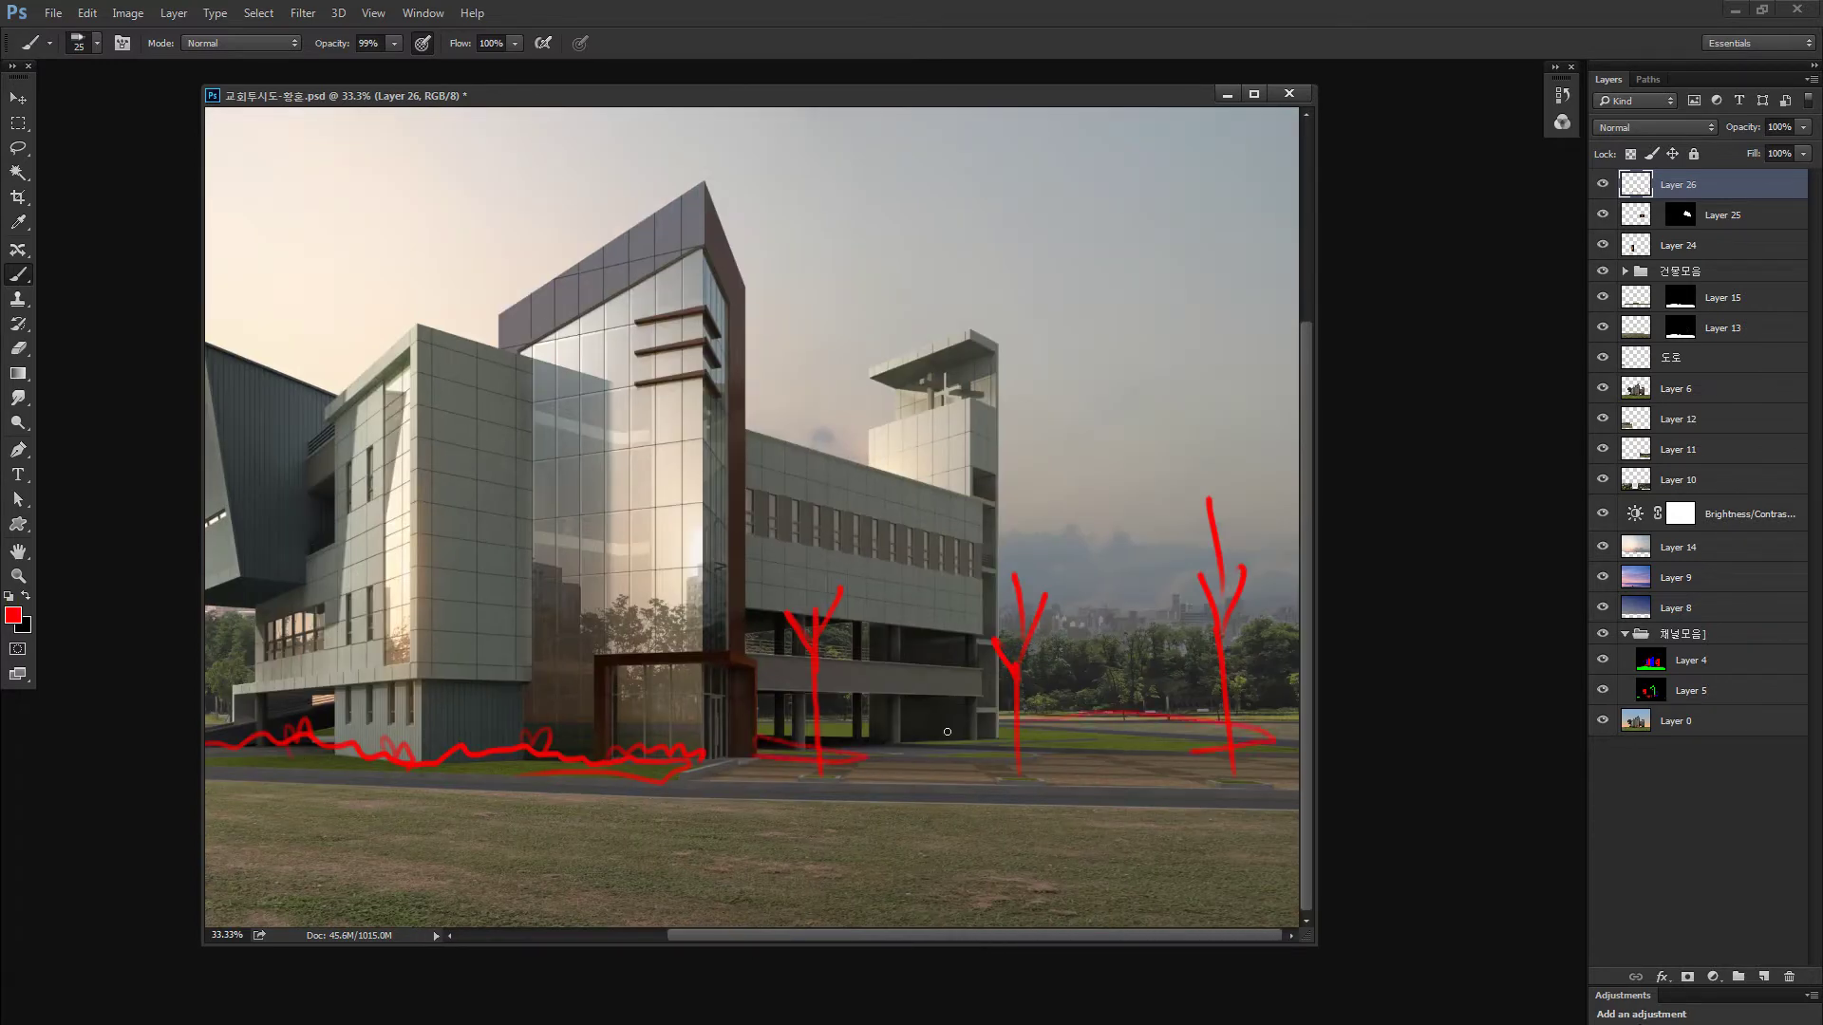
left_click_drag(948, 732, 1234, 750)
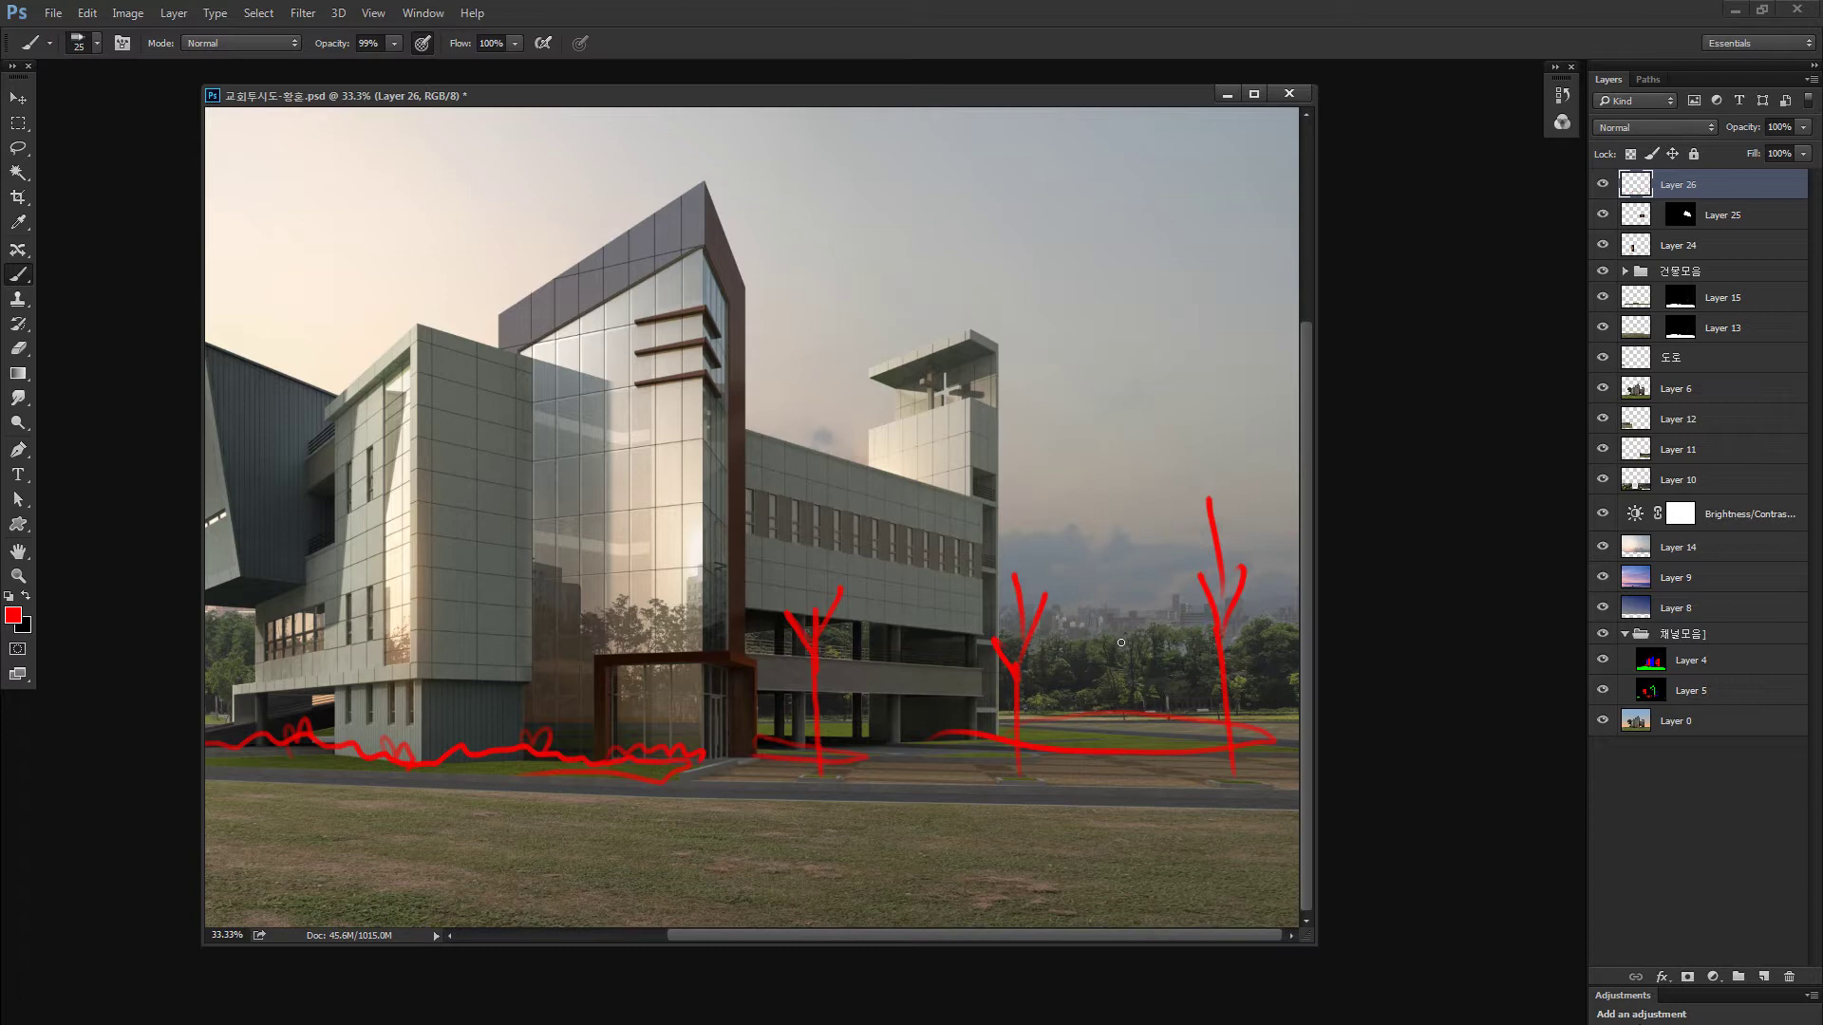
Sketch red figures around the building and jagged shadow-like lines across the foreground lawn
key("ctrl+minus")
key("ctrl+minus")
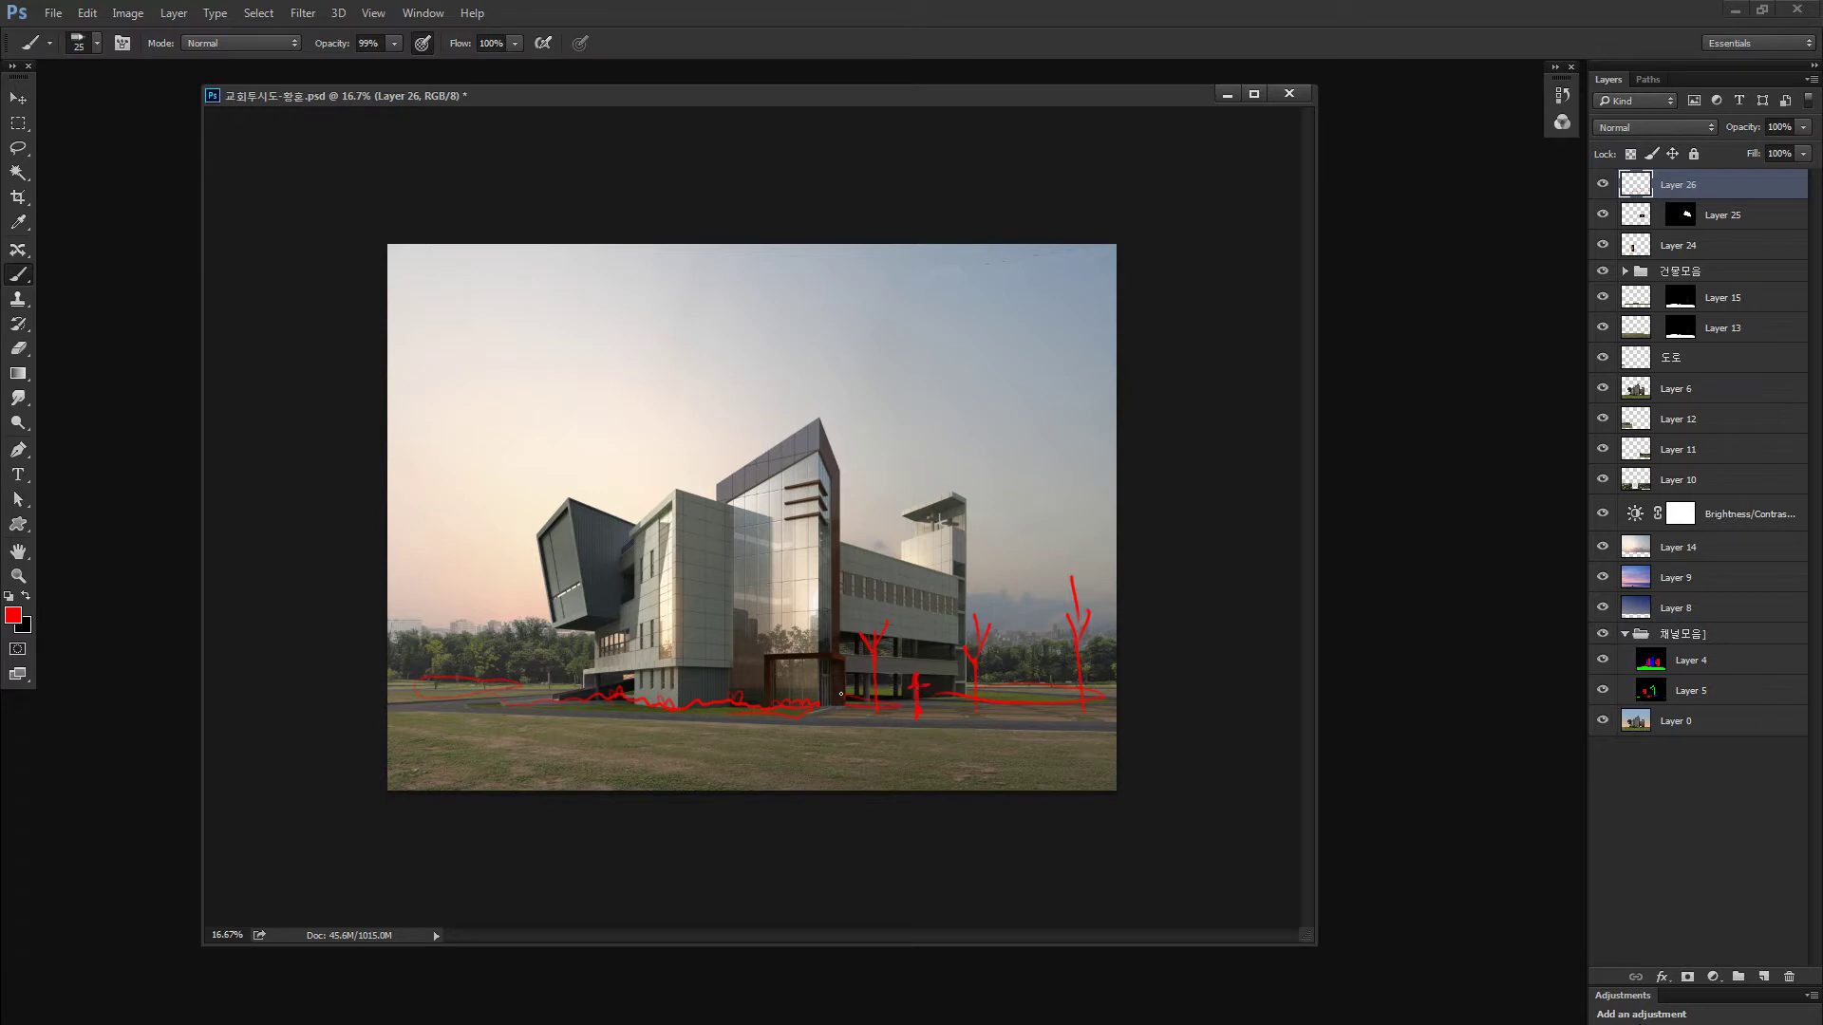
left_click_drag(840, 680, 842, 704)
left_click_drag(394, 728, 553, 756)
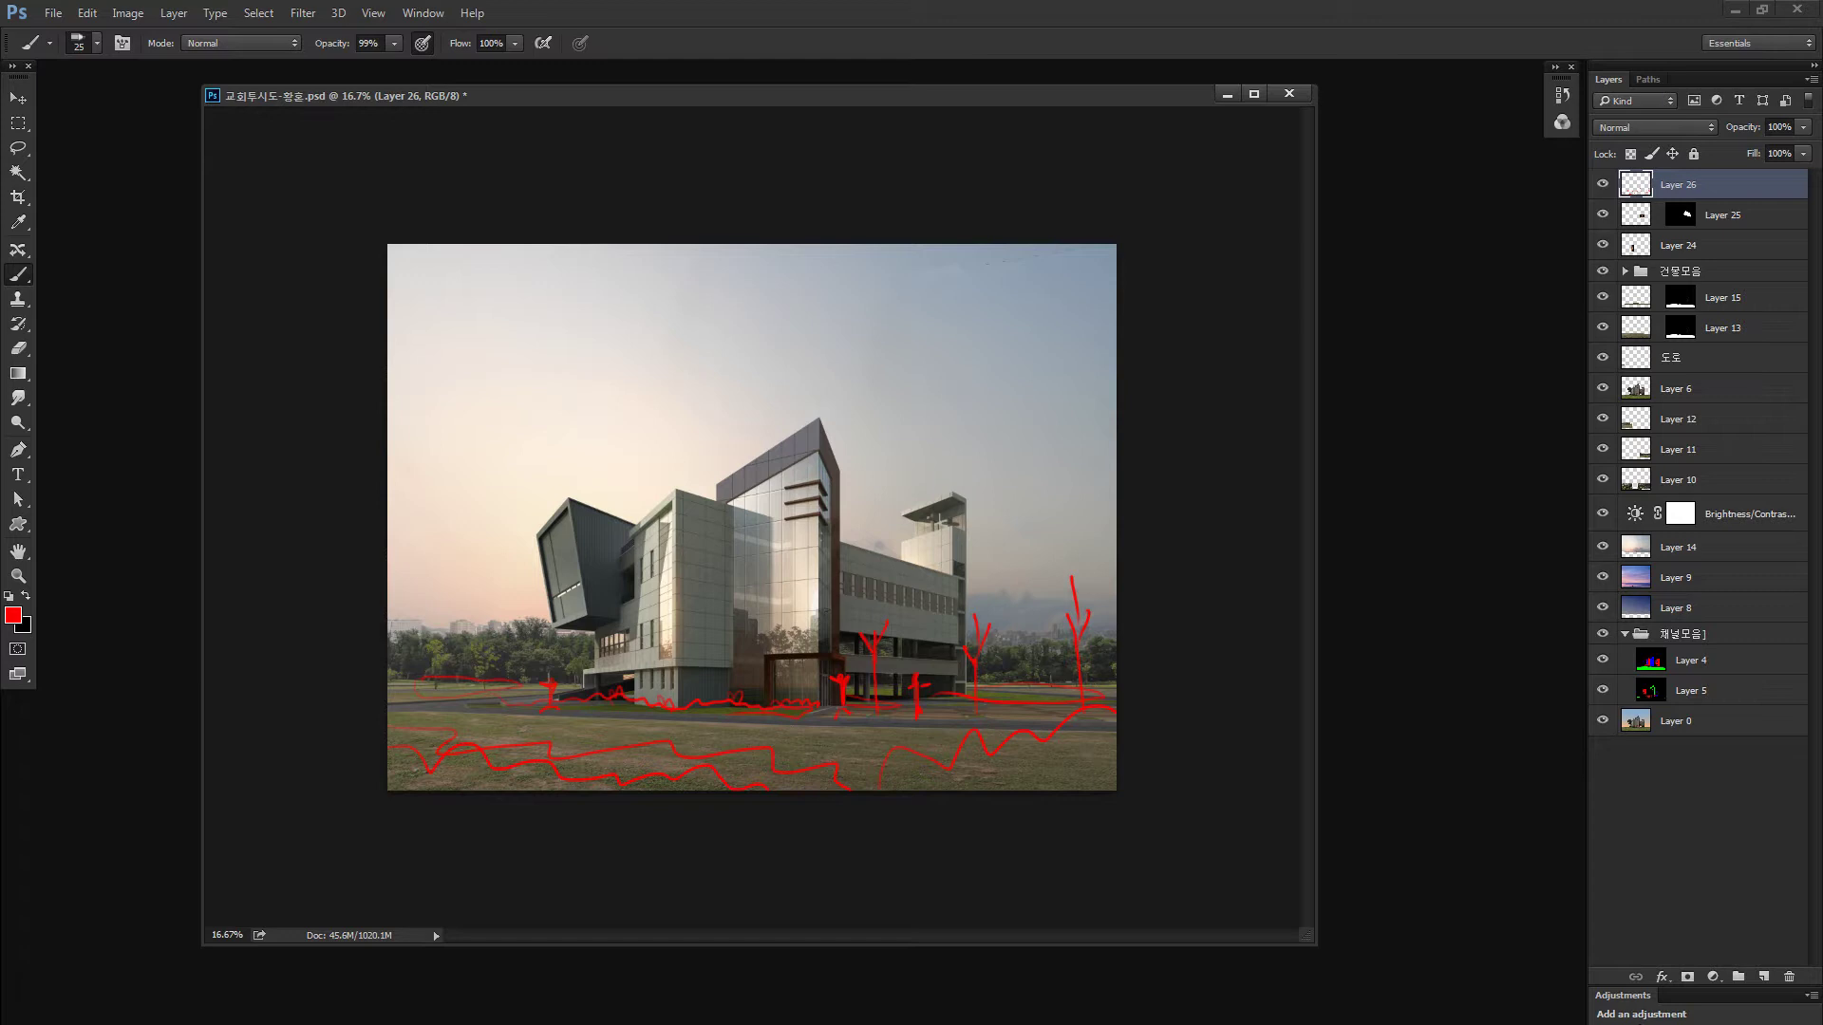
Delete the sketch layer, restore it, and step back through the foreground and figure strokes
key("Delete")
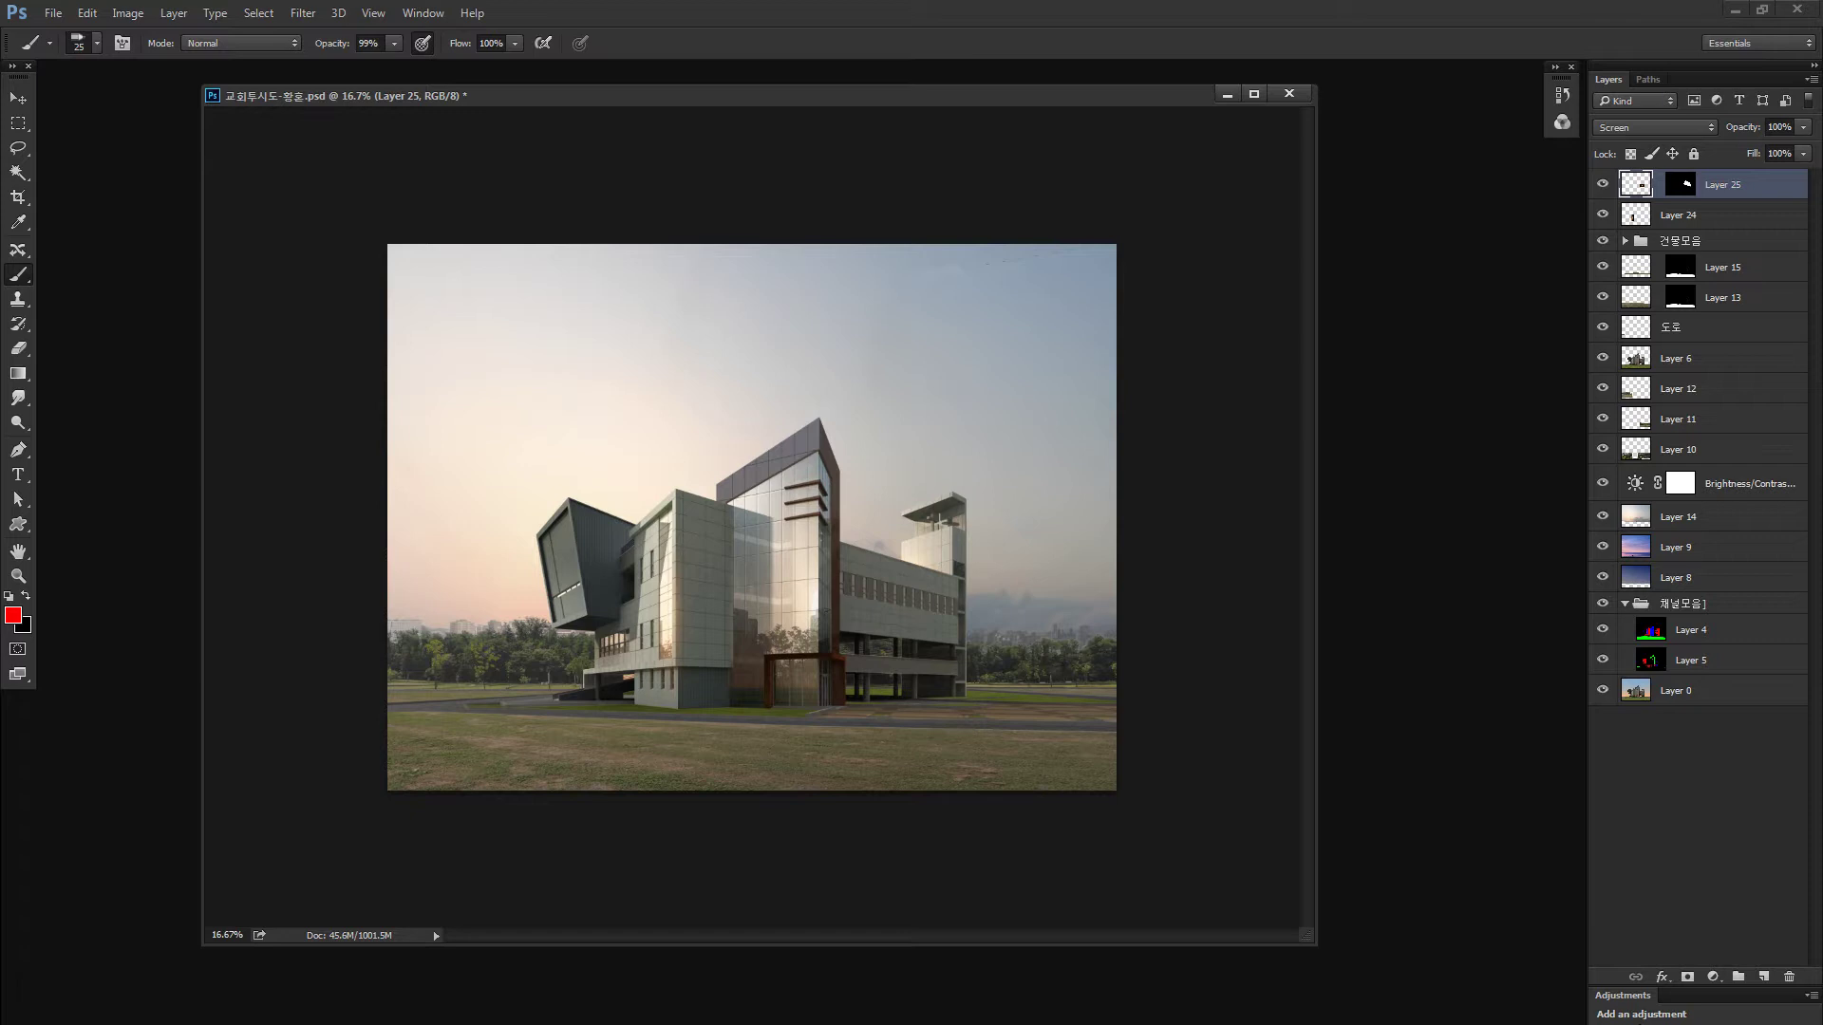
key("ctrl+v")
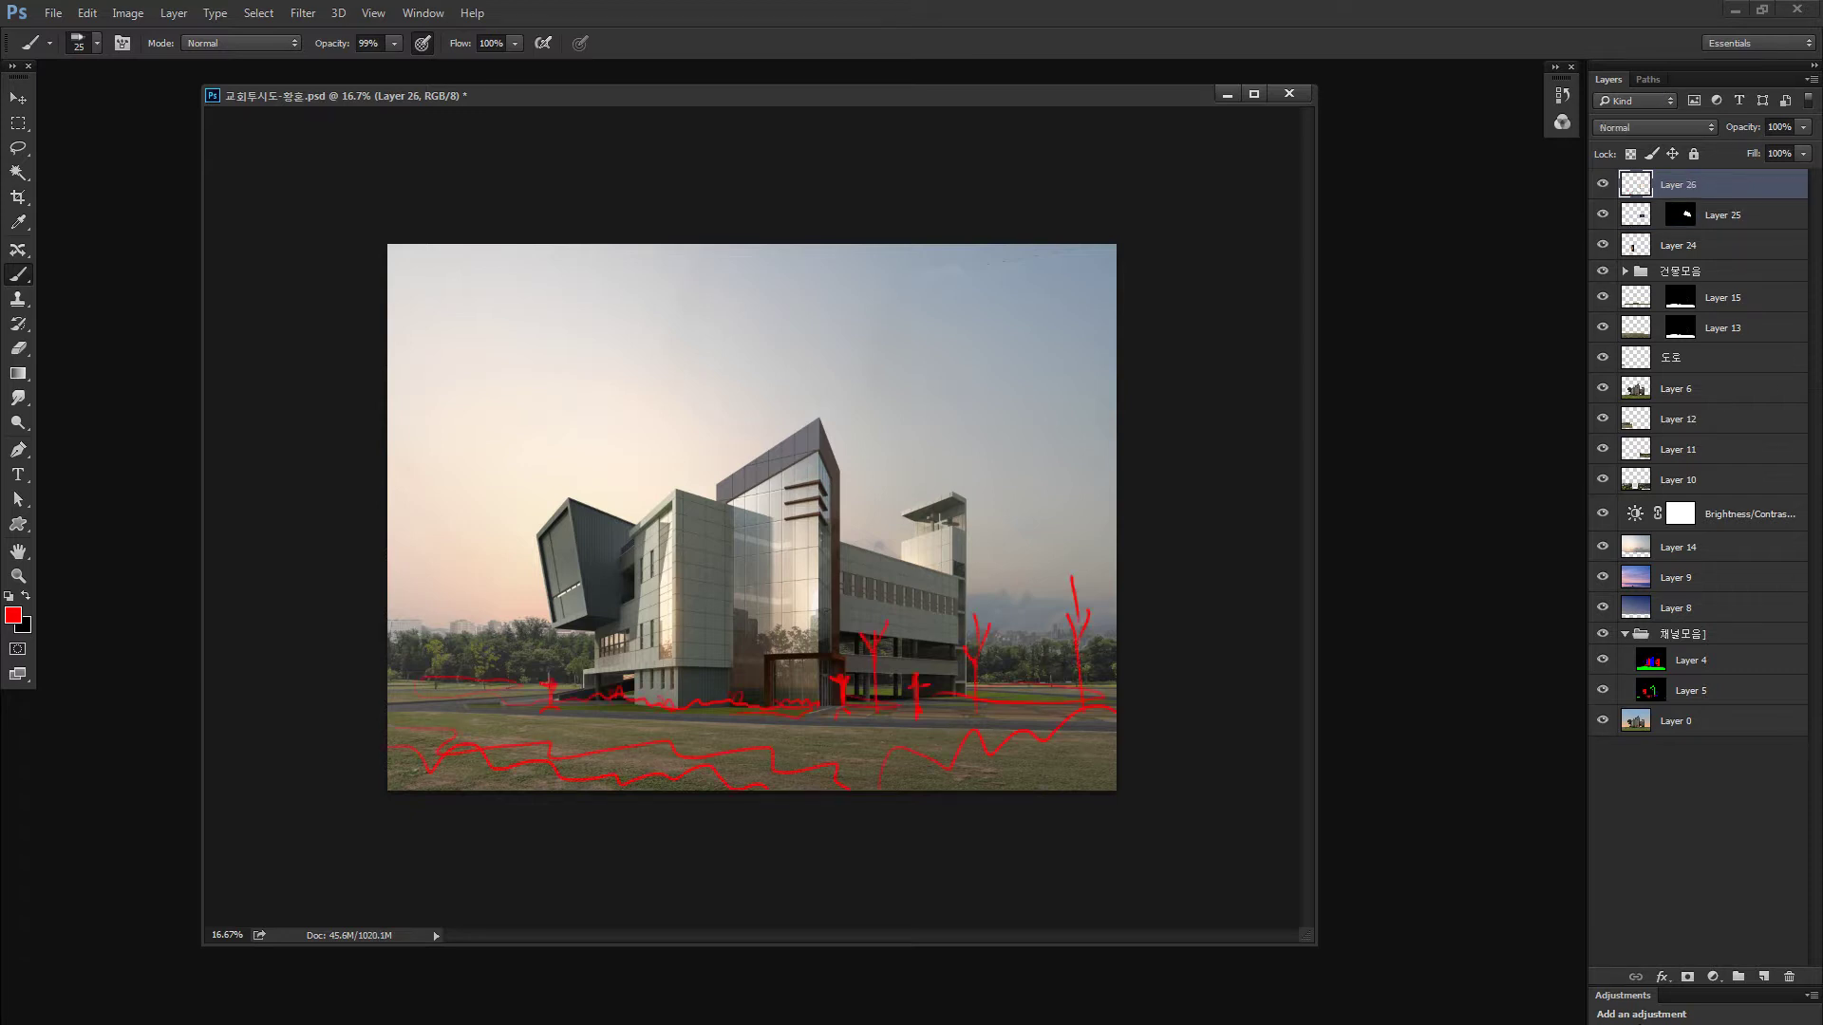
key("z")
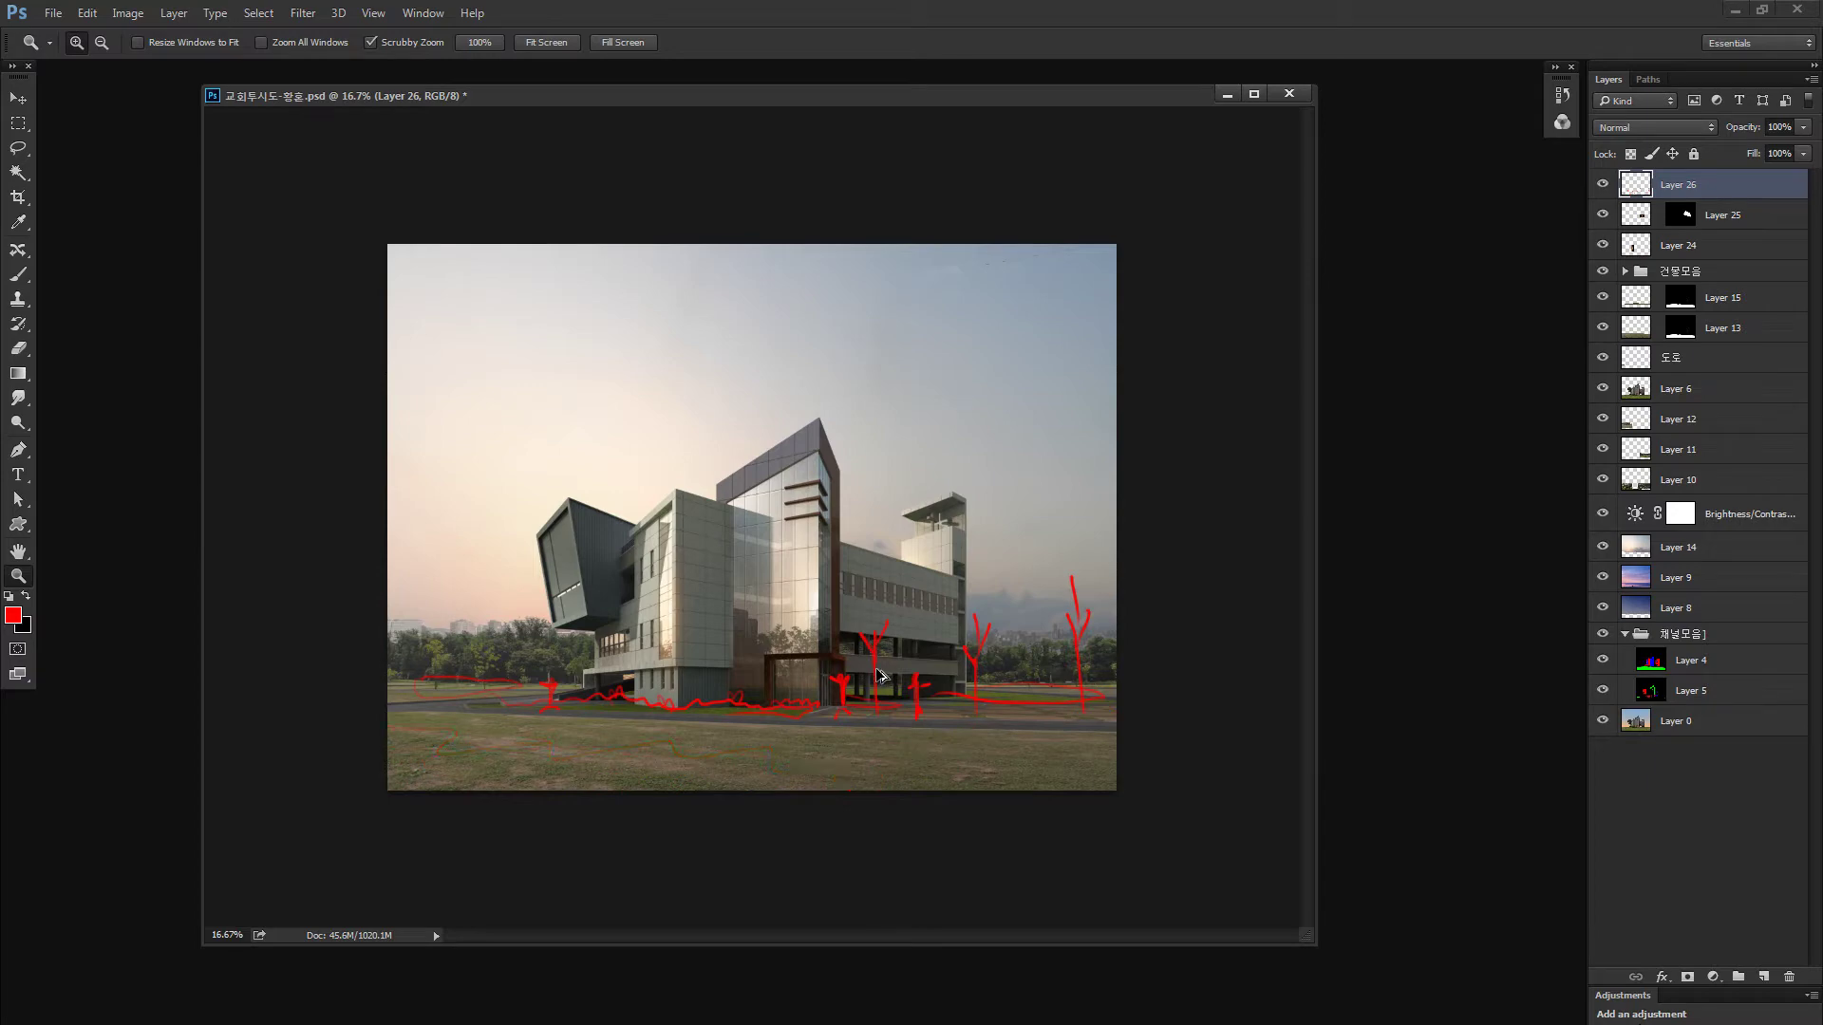
key("ctrl+alt+z")
key("b")
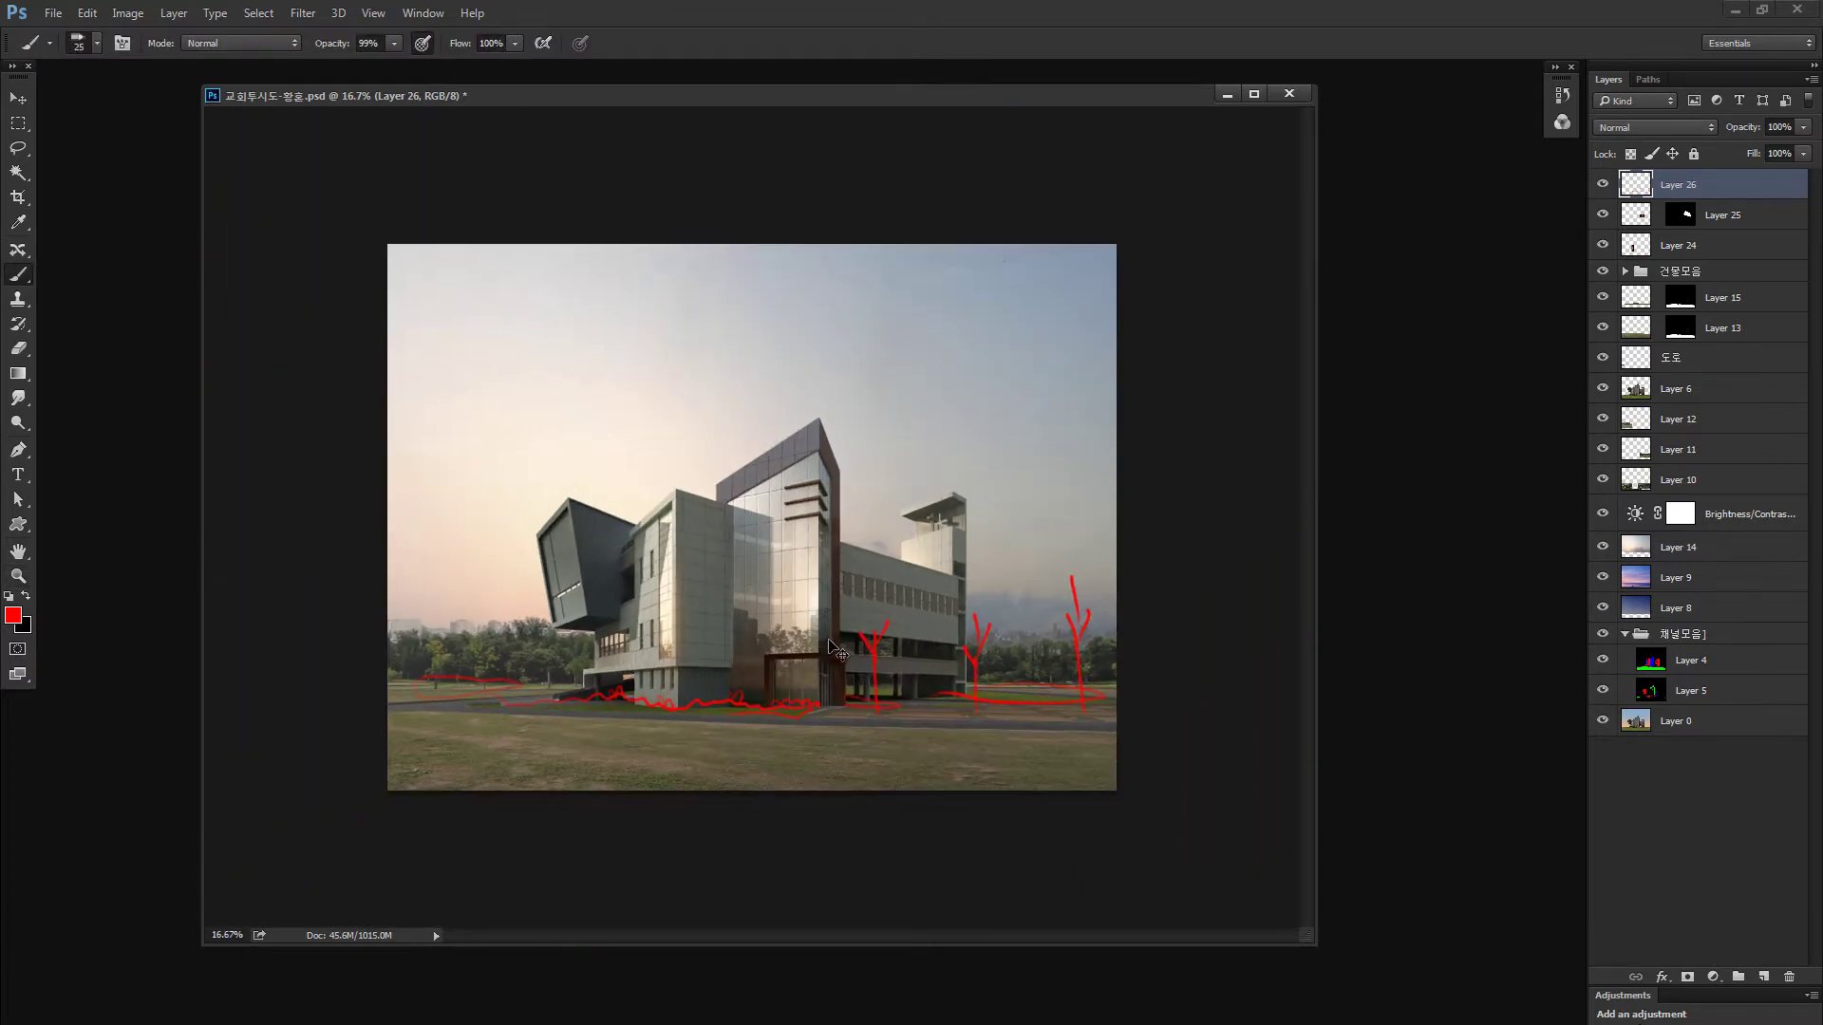
Sketch one wavy red line across the foreground lawn and red figures beside the entrance and the nearest tree
key("ctrl+plus")
left_click_drag(232, 835, 470, 858)
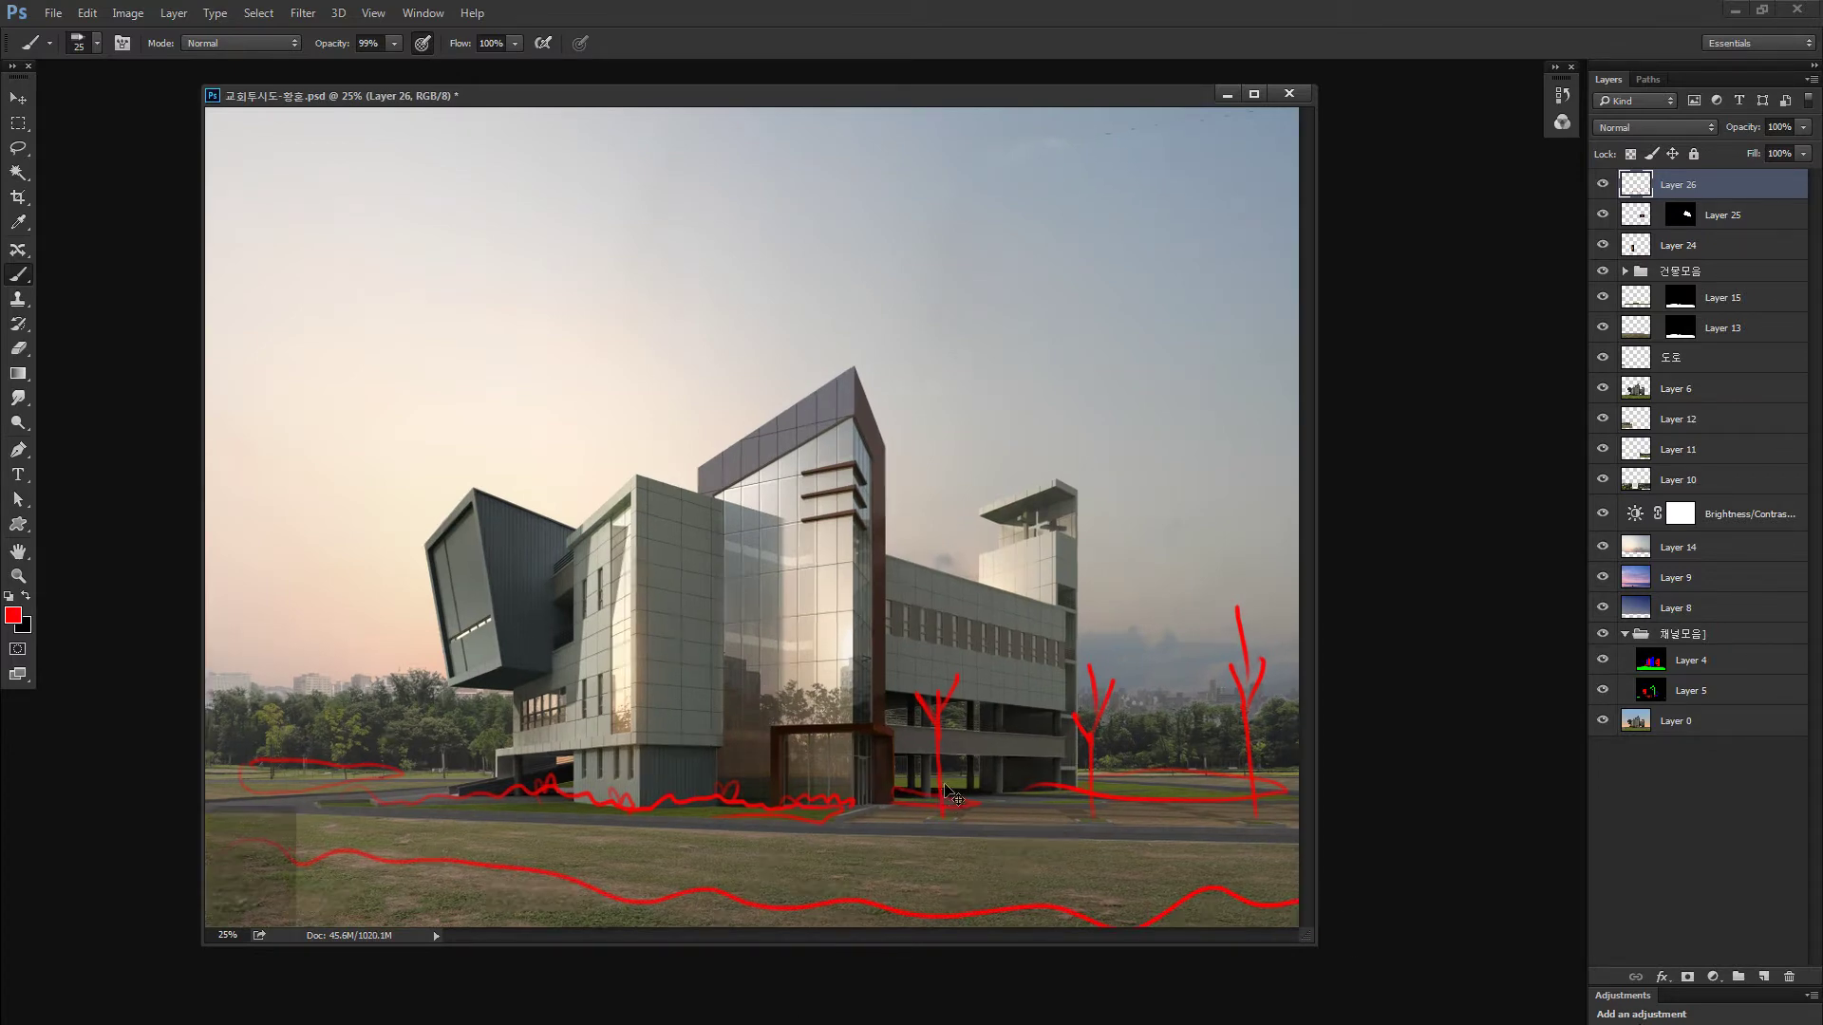
key("ctrl+plus")
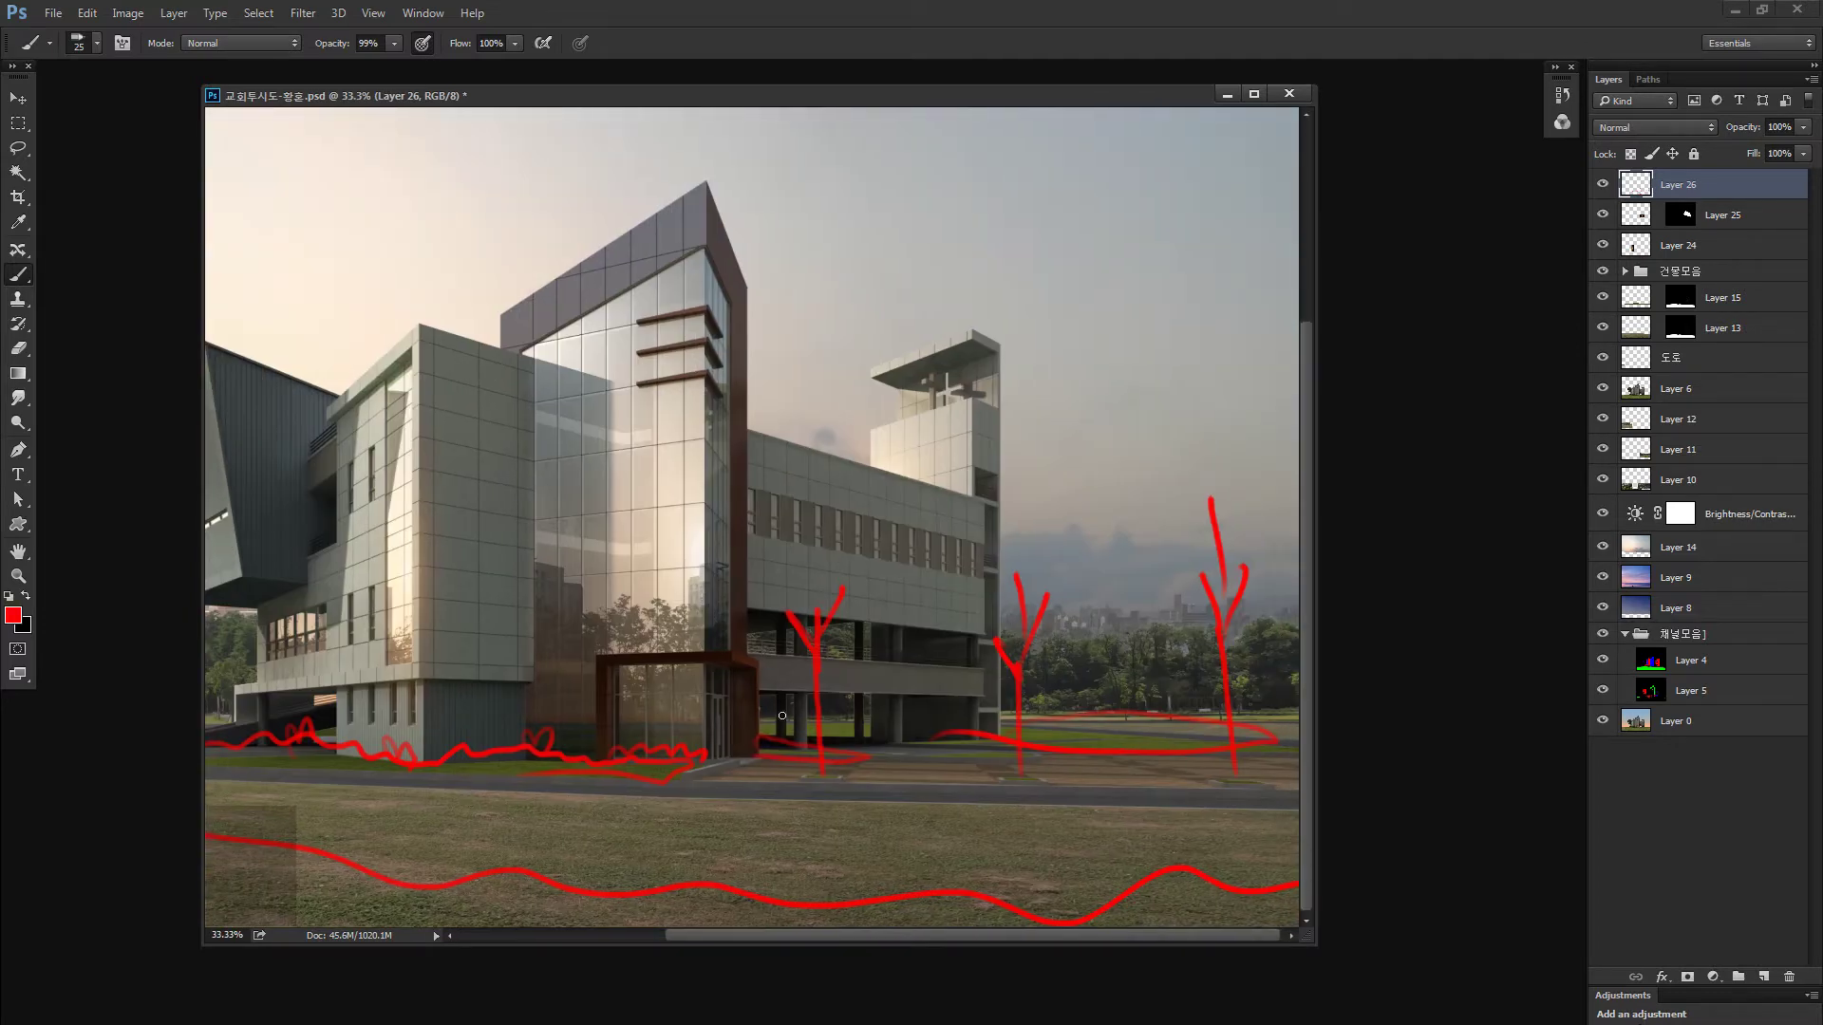
mouse_move(731, 741)
left_mouse_down()
mouse_move(738, 712)
mouse_move(748, 765)
left_mouse_up()
left_click_drag(822, 710, 826, 766)
left_click_drag(829, 693, 841, 750)
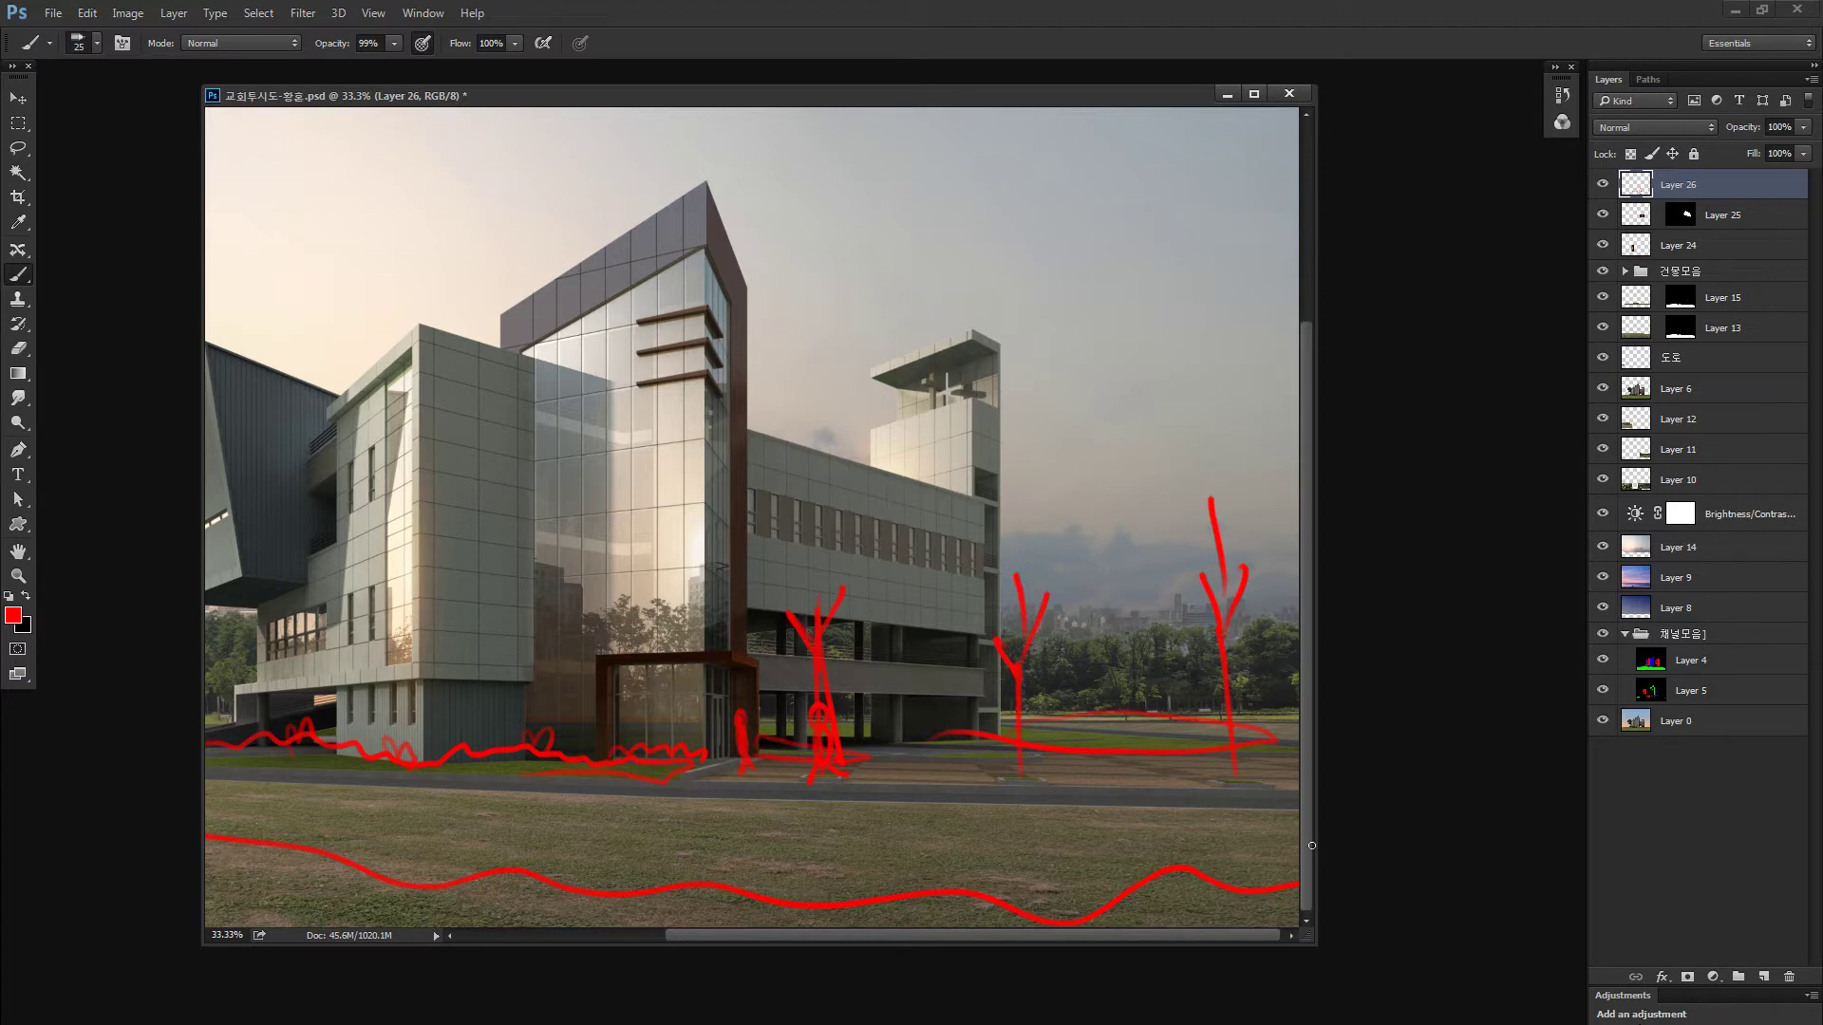
Sketch red figures and a small loop among the plaza trees, and circle the figure at the entrance
left_click_drag(880, 739, 1031, 698)
left_click_drag(1120, 737, 963, 714)
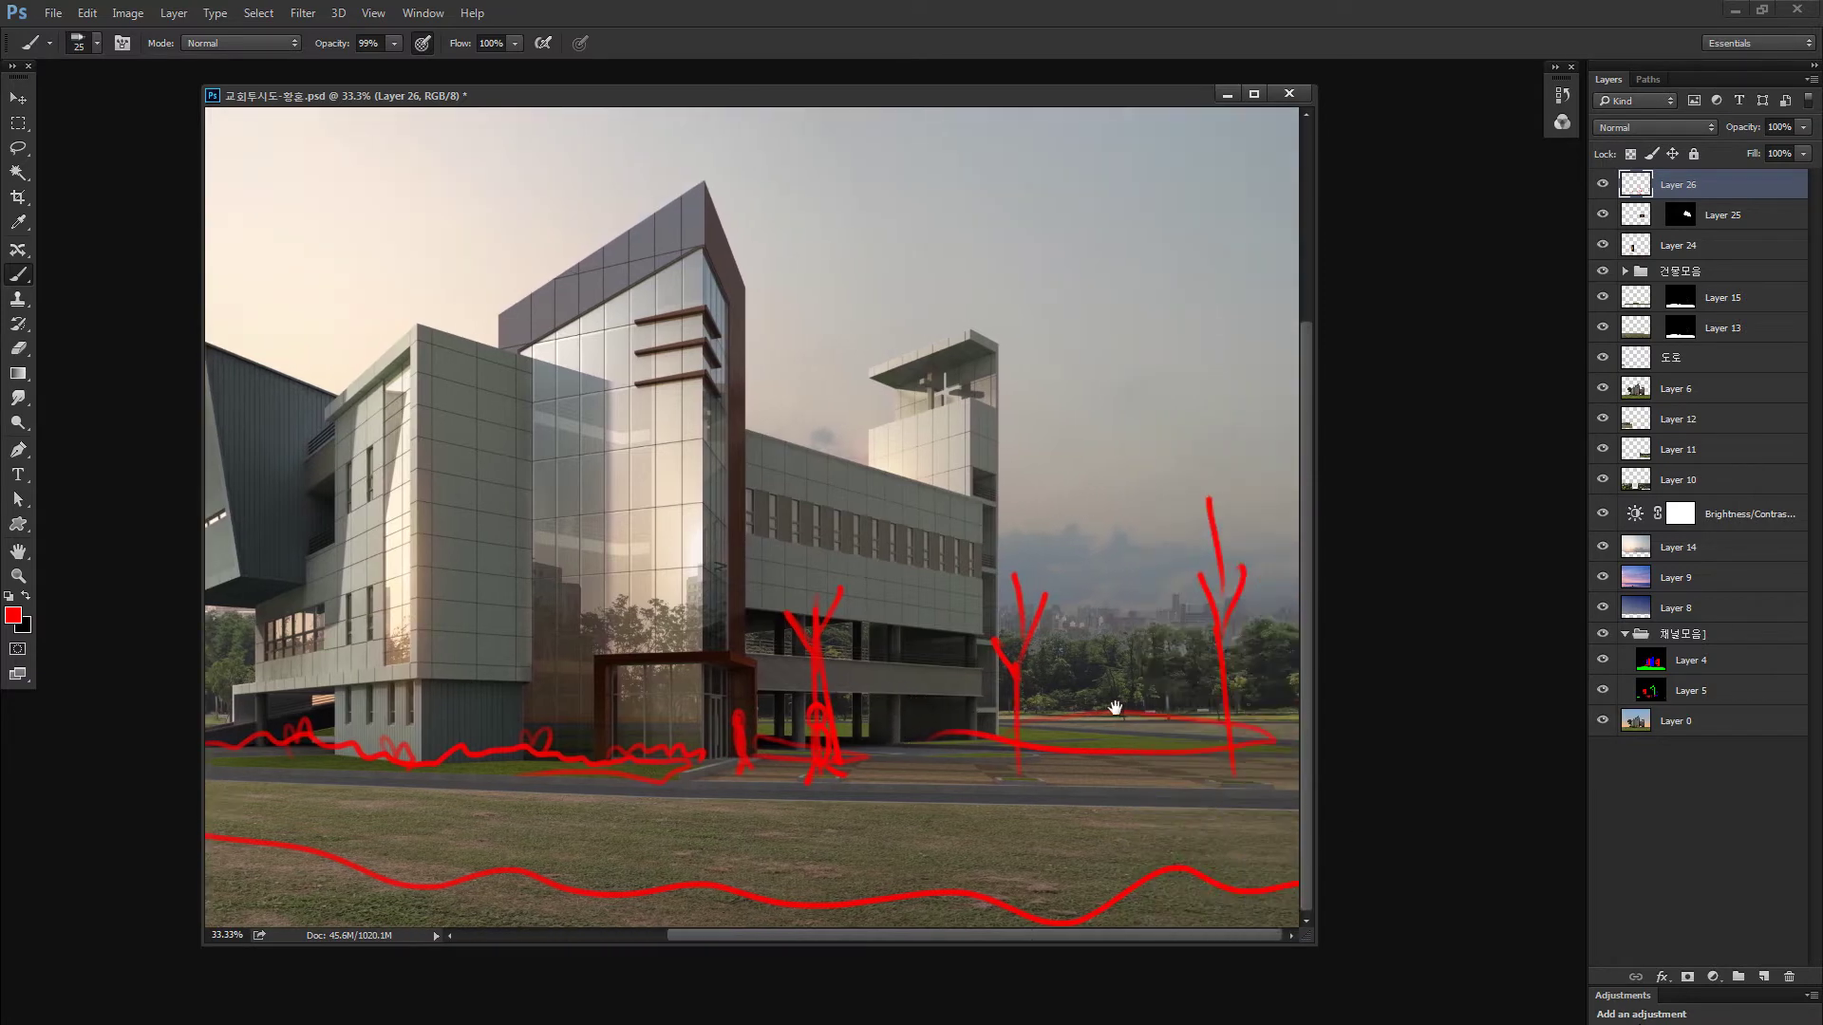
left_click_drag(1117, 761, 1122, 781)
left_click_drag(949, 702, 952, 772)
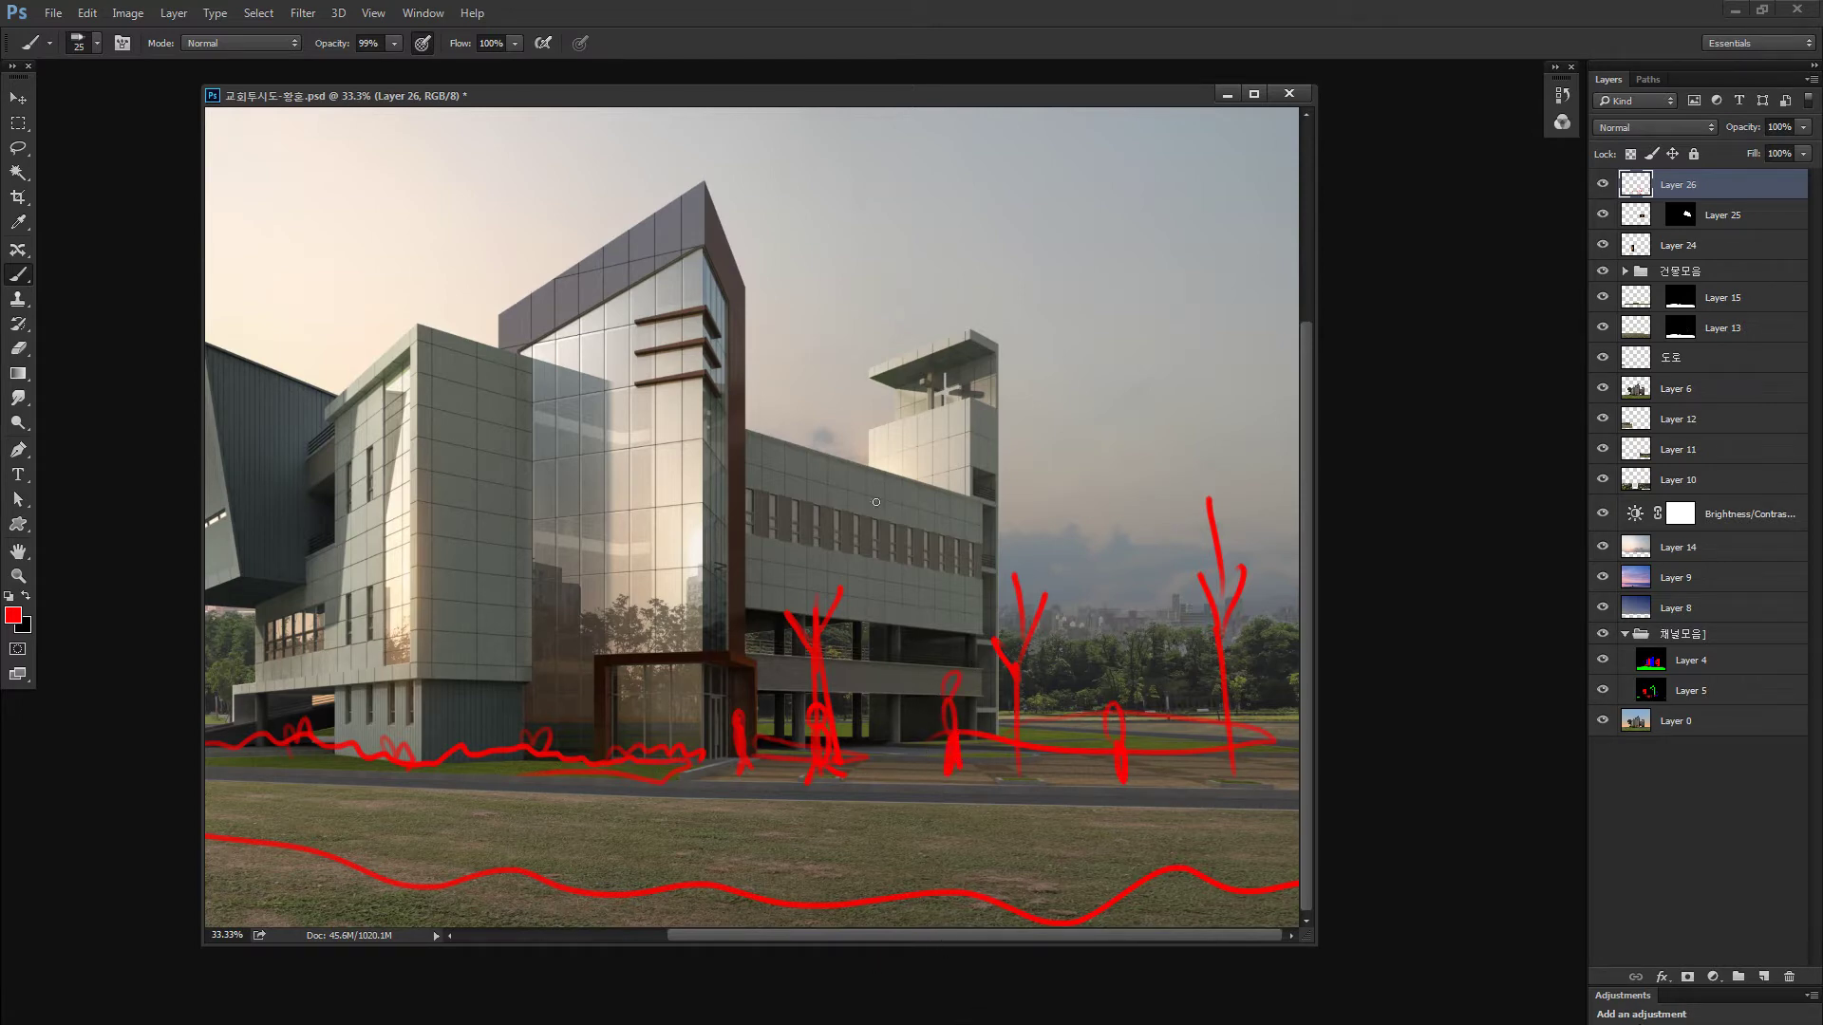
mouse_move(707, 760)
left_mouse_down()
mouse_move(757, 707)
mouse_move(699, 694)
mouse_move(722, 767)
mouse_move(754, 686)
left_mouse_up()
left_click_drag(994, 731, 970, 733)
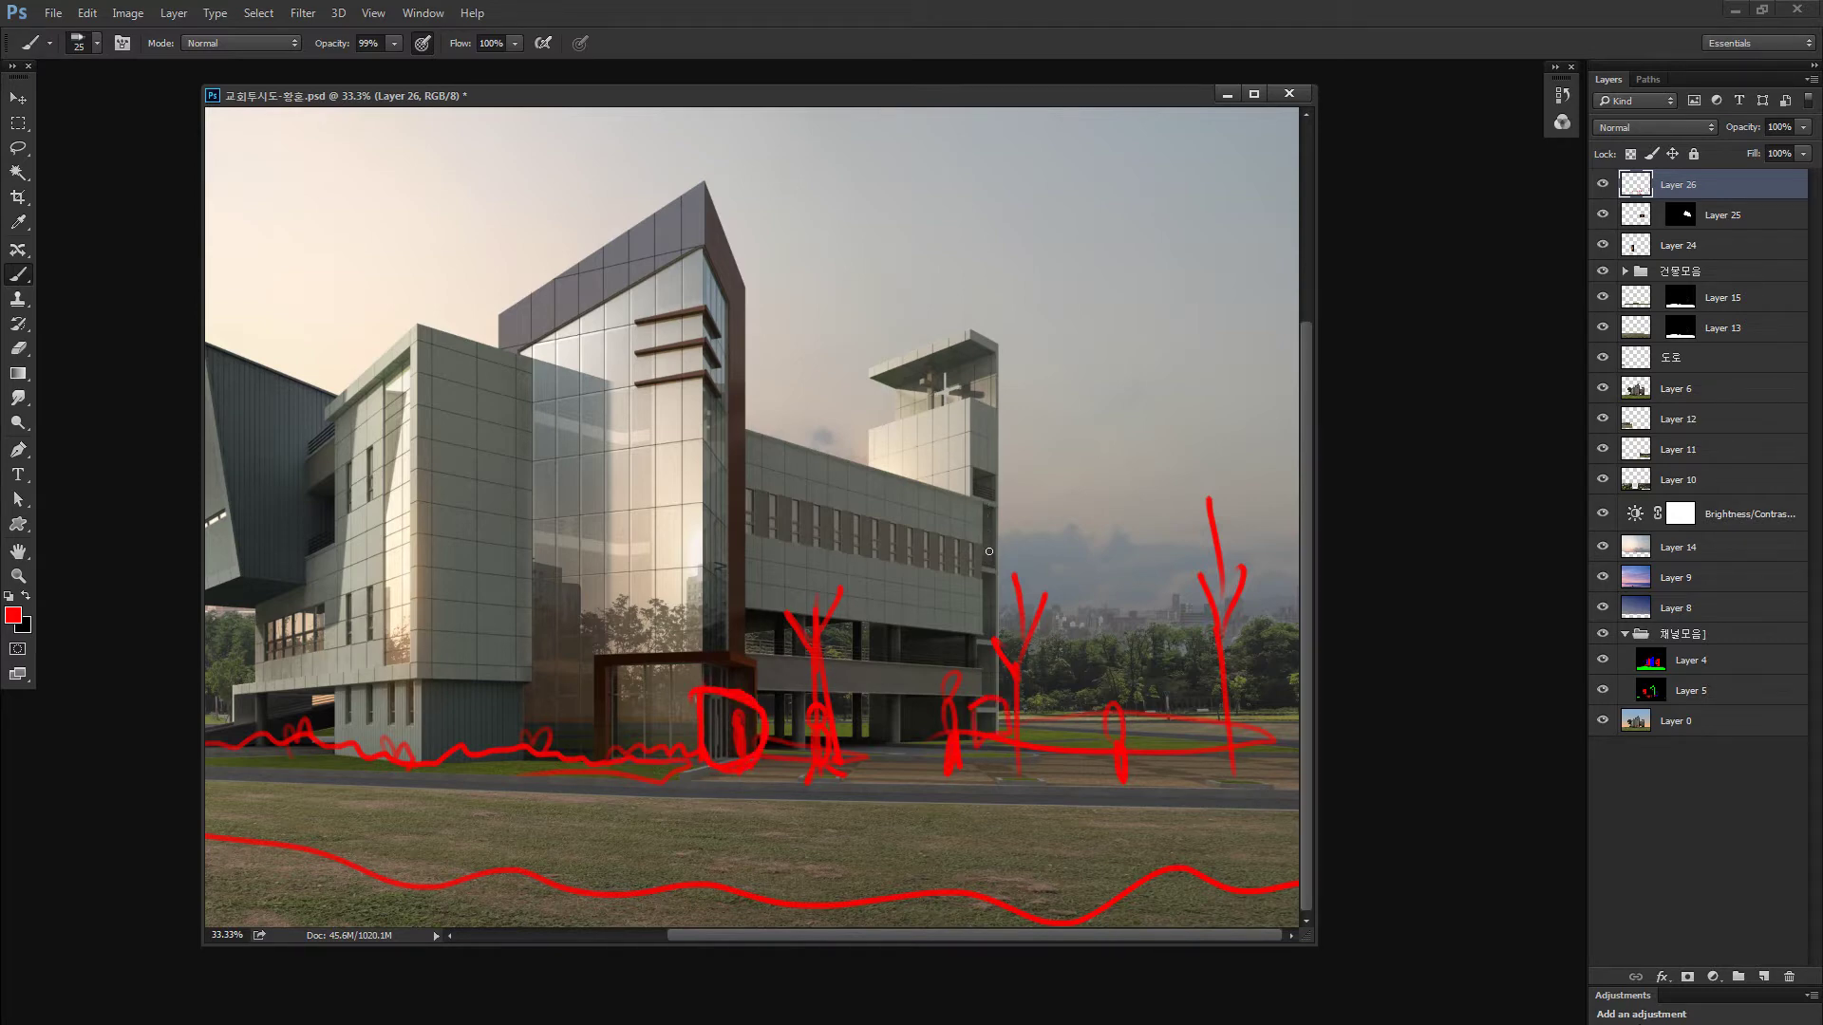
Mark figures in the upper openings at both ends of the building, circle them, and mark the entrance figure again
mouse_move(311, 523)
left_mouse_down()
mouse_move(327, 542)
mouse_move(313, 515)
left_mouse_up()
mouse_move(310, 423)
left_mouse_down()
mouse_move(319, 446)
mouse_move(309, 418)
left_mouse_up()
left_click_drag(991, 544, 986, 529)
mouse_move(342, 608)
left_mouse_down()
mouse_move(331, 387)
mouse_move(316, 453)
mouse_move(261, 422)
left_mouse_up()
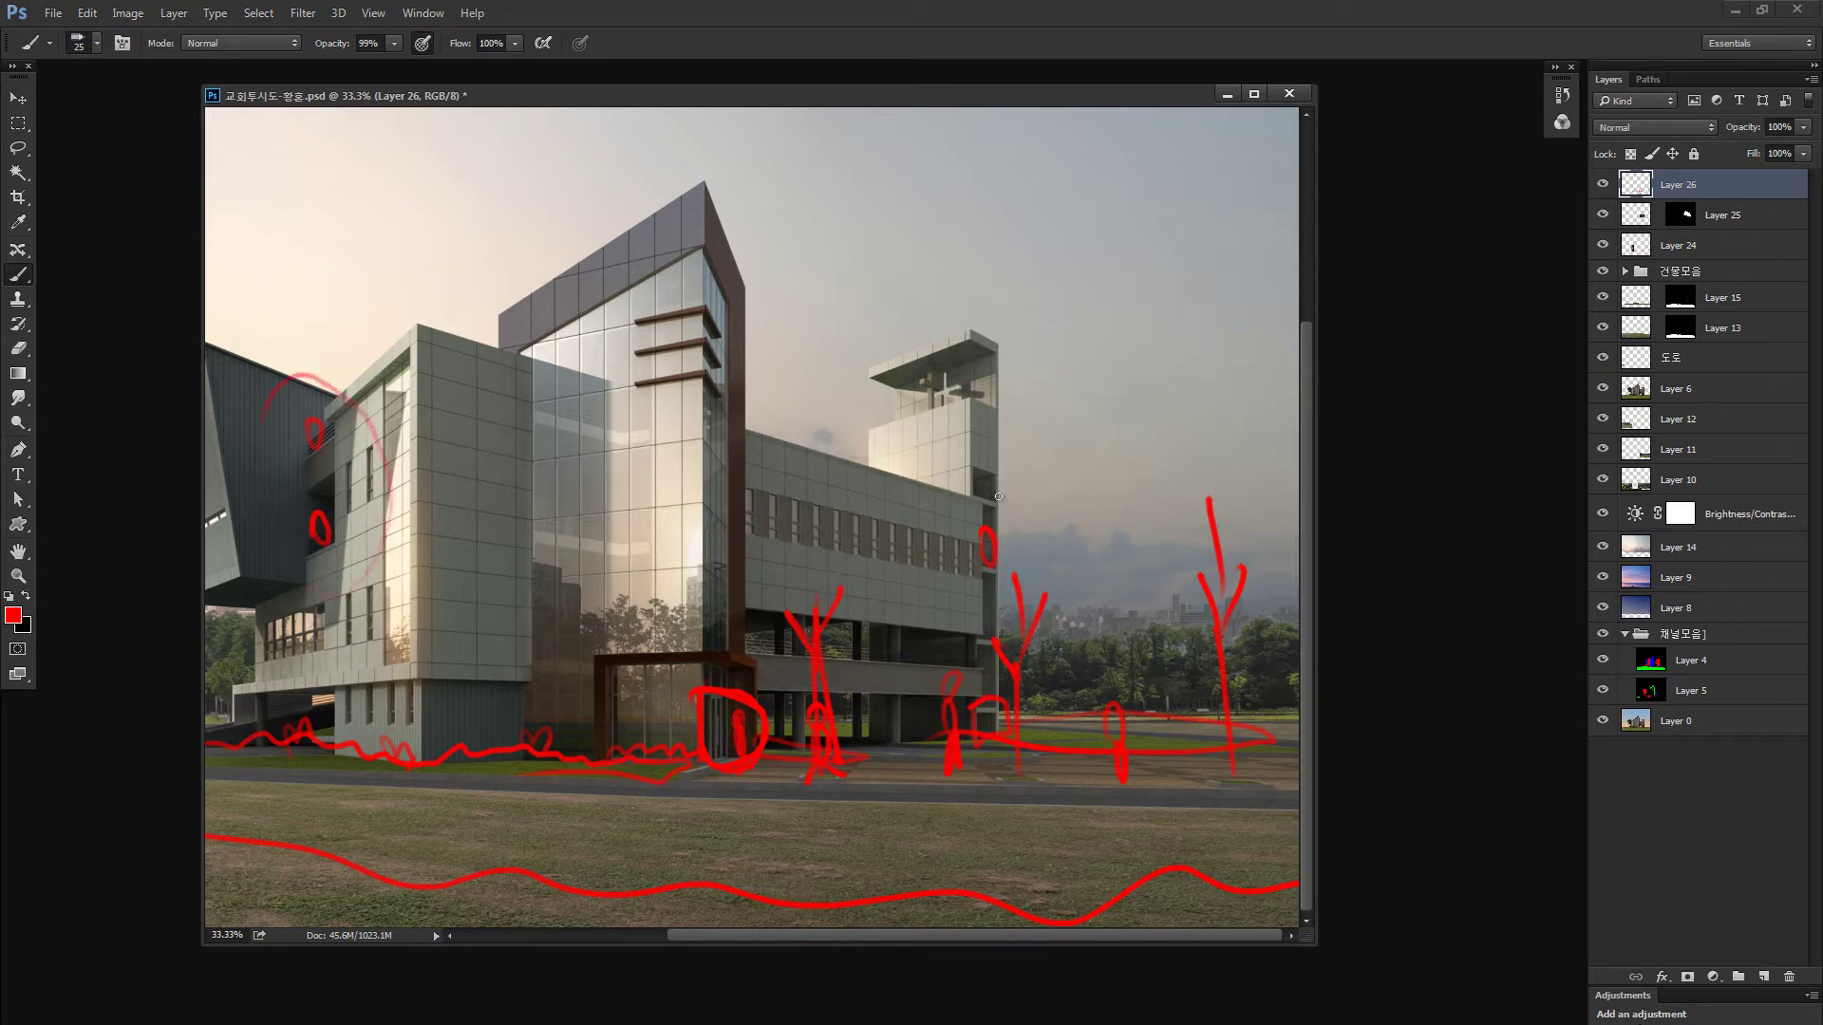
left_click_drag(1012, 490, 950, 503)
mouse_move(735, 730)
left_mouse_down()
mouse_move(751, 660)
mouse_move(776, 713)
left_mouse_up()
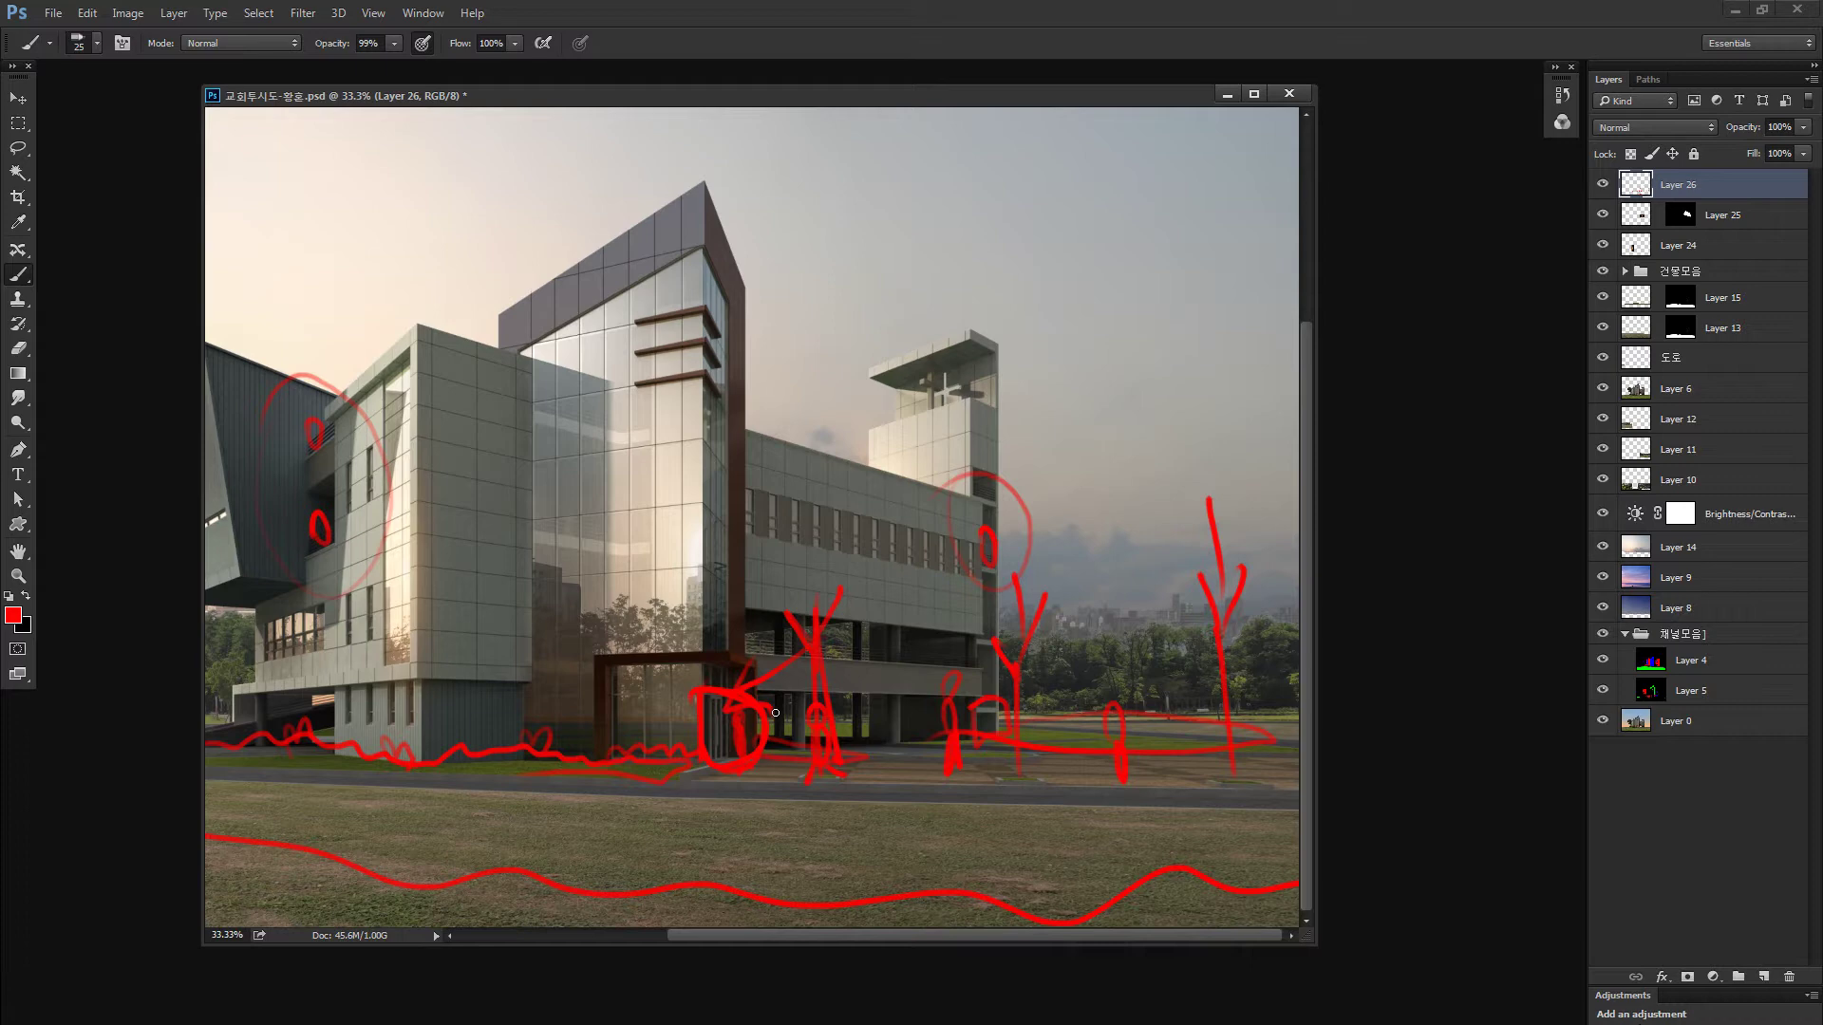
Delete the layer holding the red planning sketch
key("ctrl+minus")
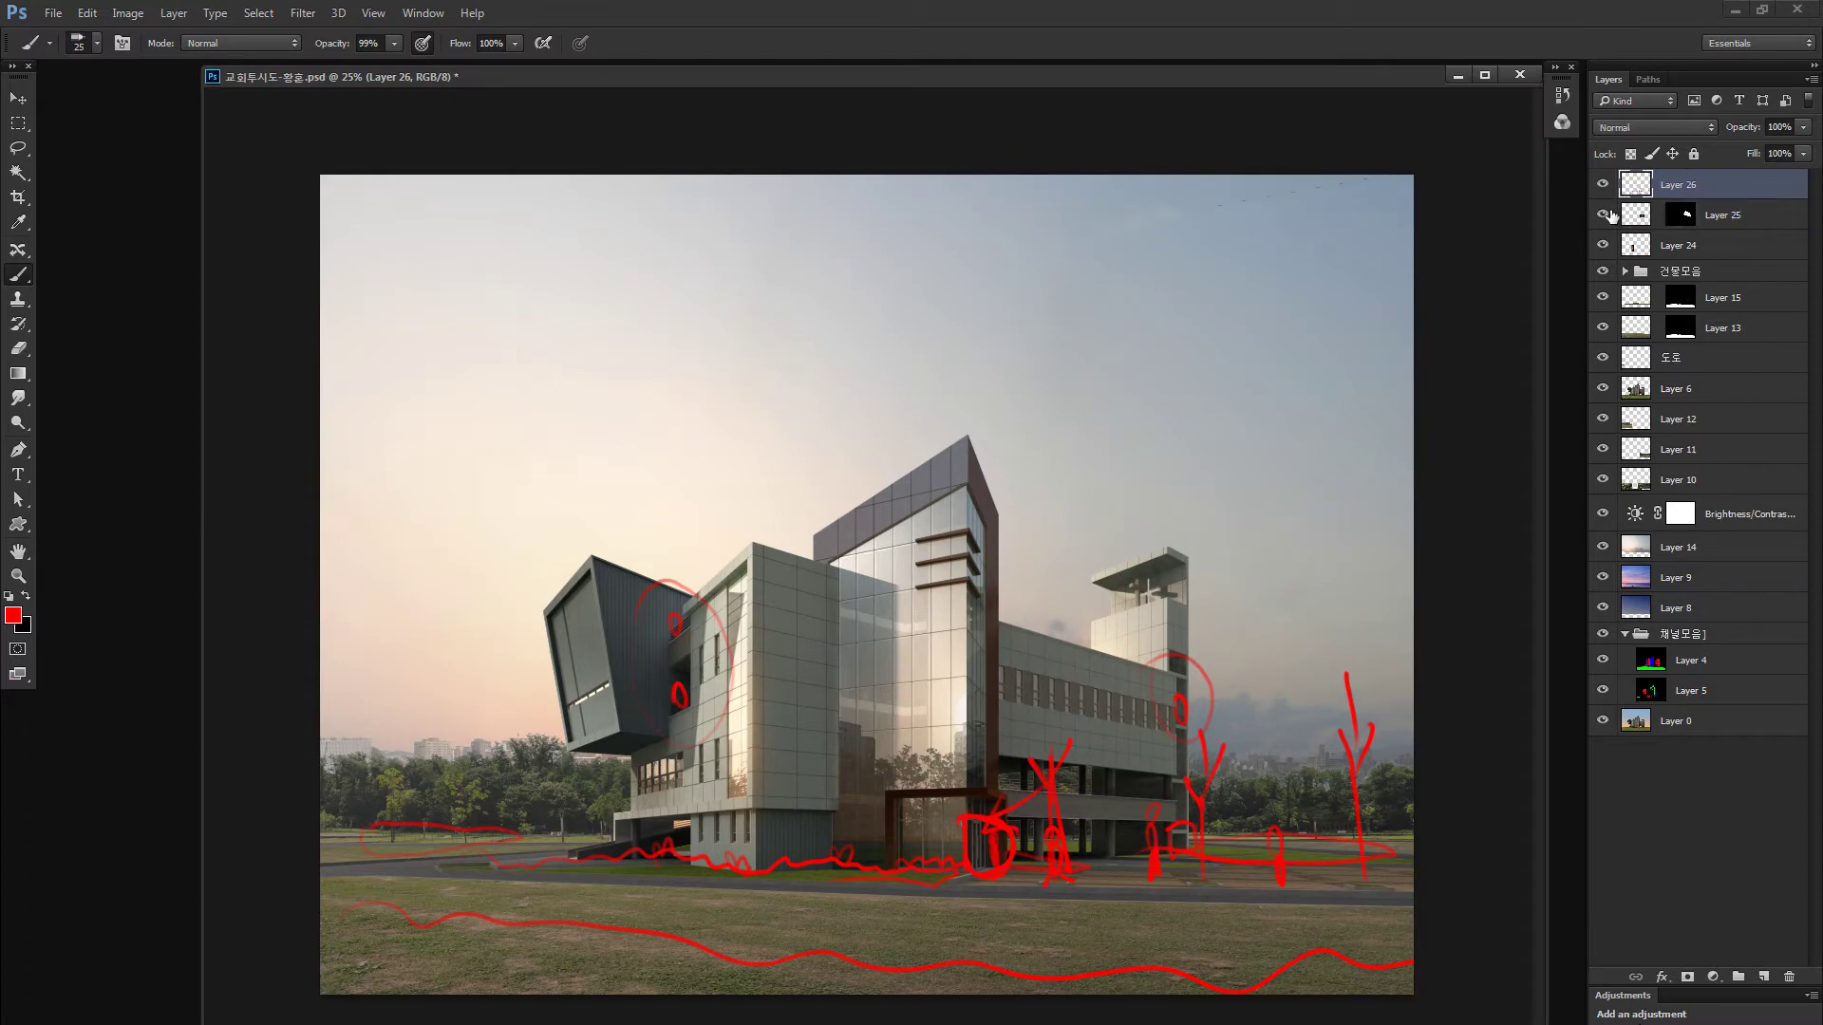
key("Delete")
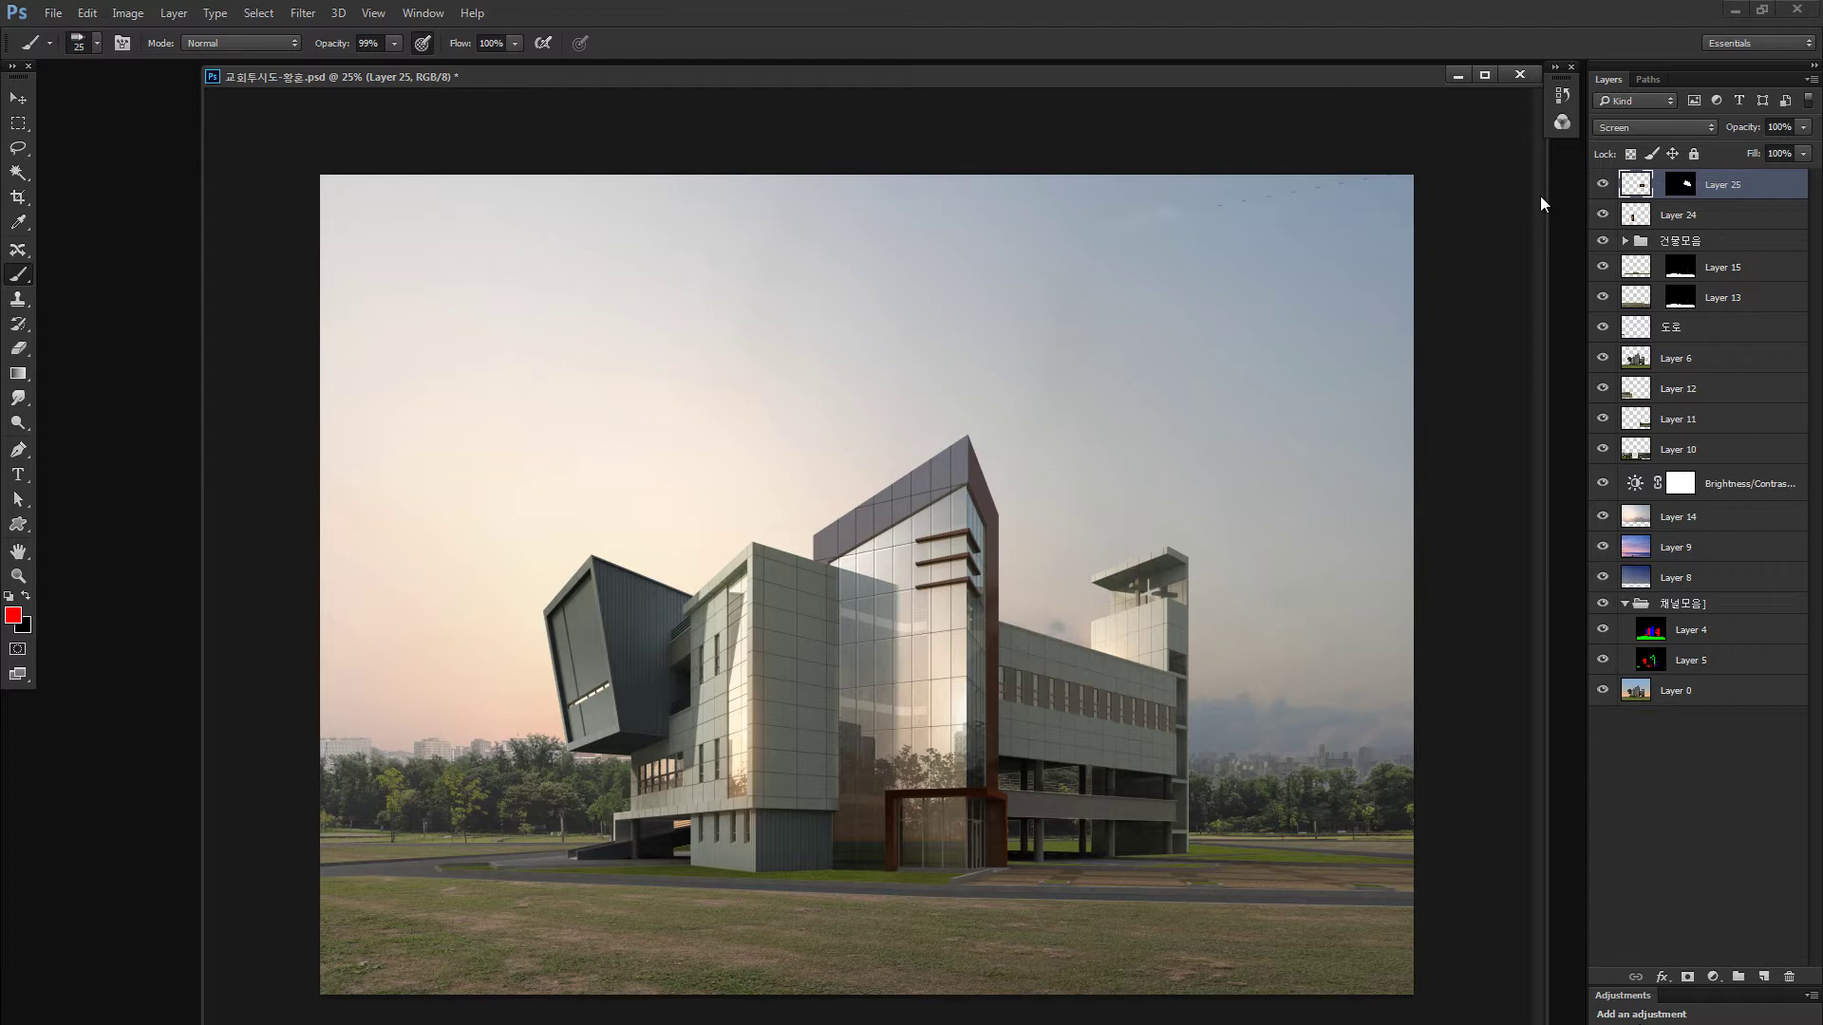
Copy the large tree from the DSC01225.psd document into the building image and place it on the ground beyond the building's right end
key("ctrl+Tab")
key("v")
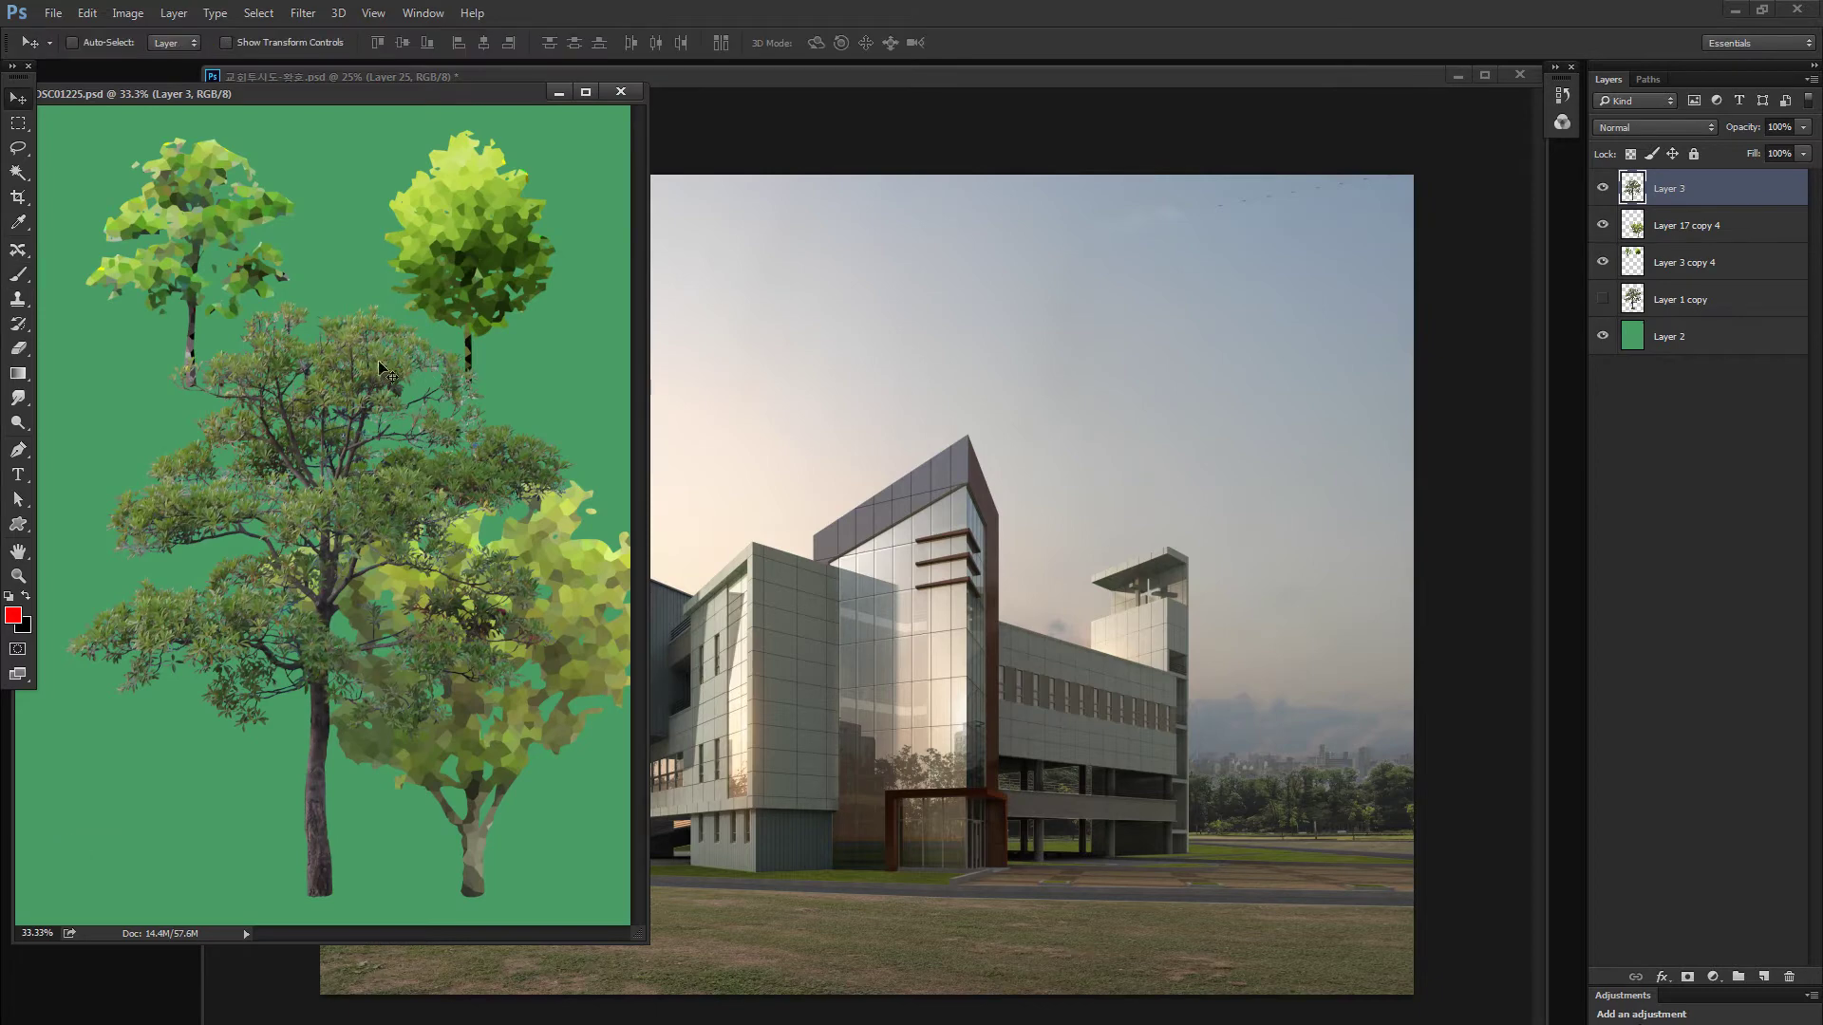
mouse_move(387, 373)
left_mouse_down()
mouse_move(343, 351)
mouse_move(732, 305)
mouse_move(834, 460)
mouse_move(702, 263)
left_mouse_up()
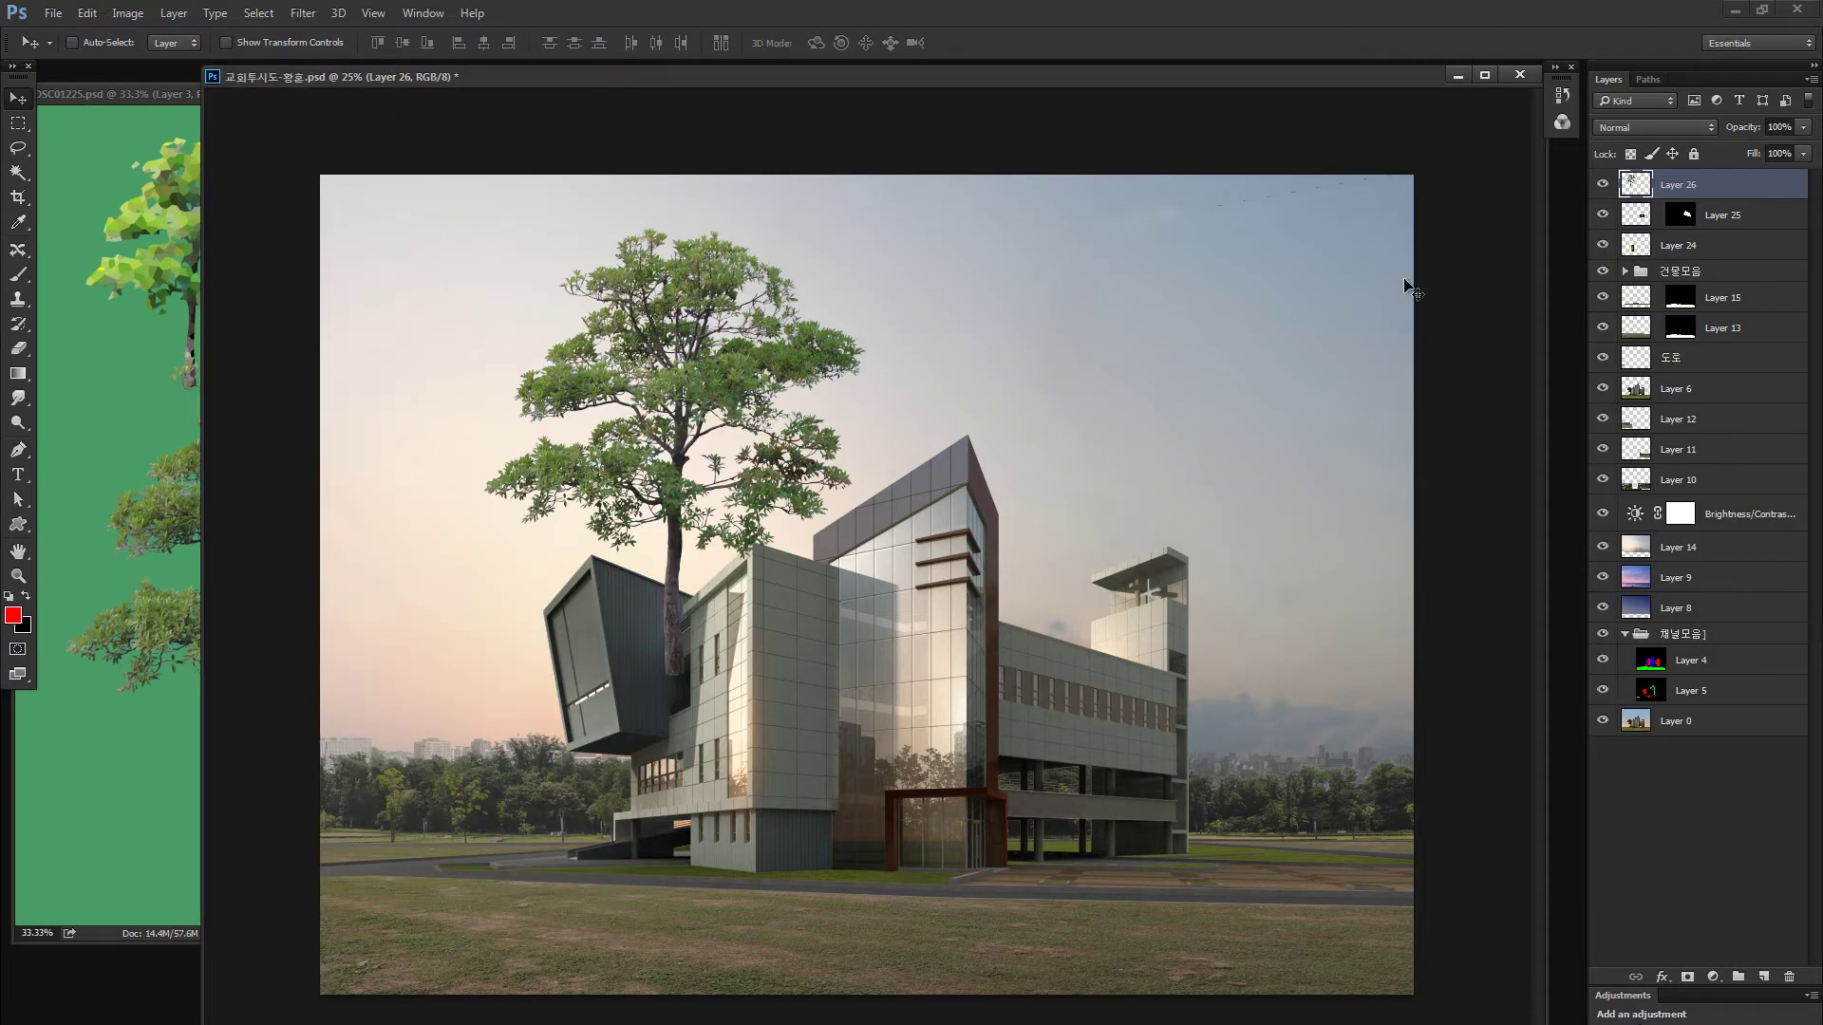
left_click_drag(670, 592, 415, 804)
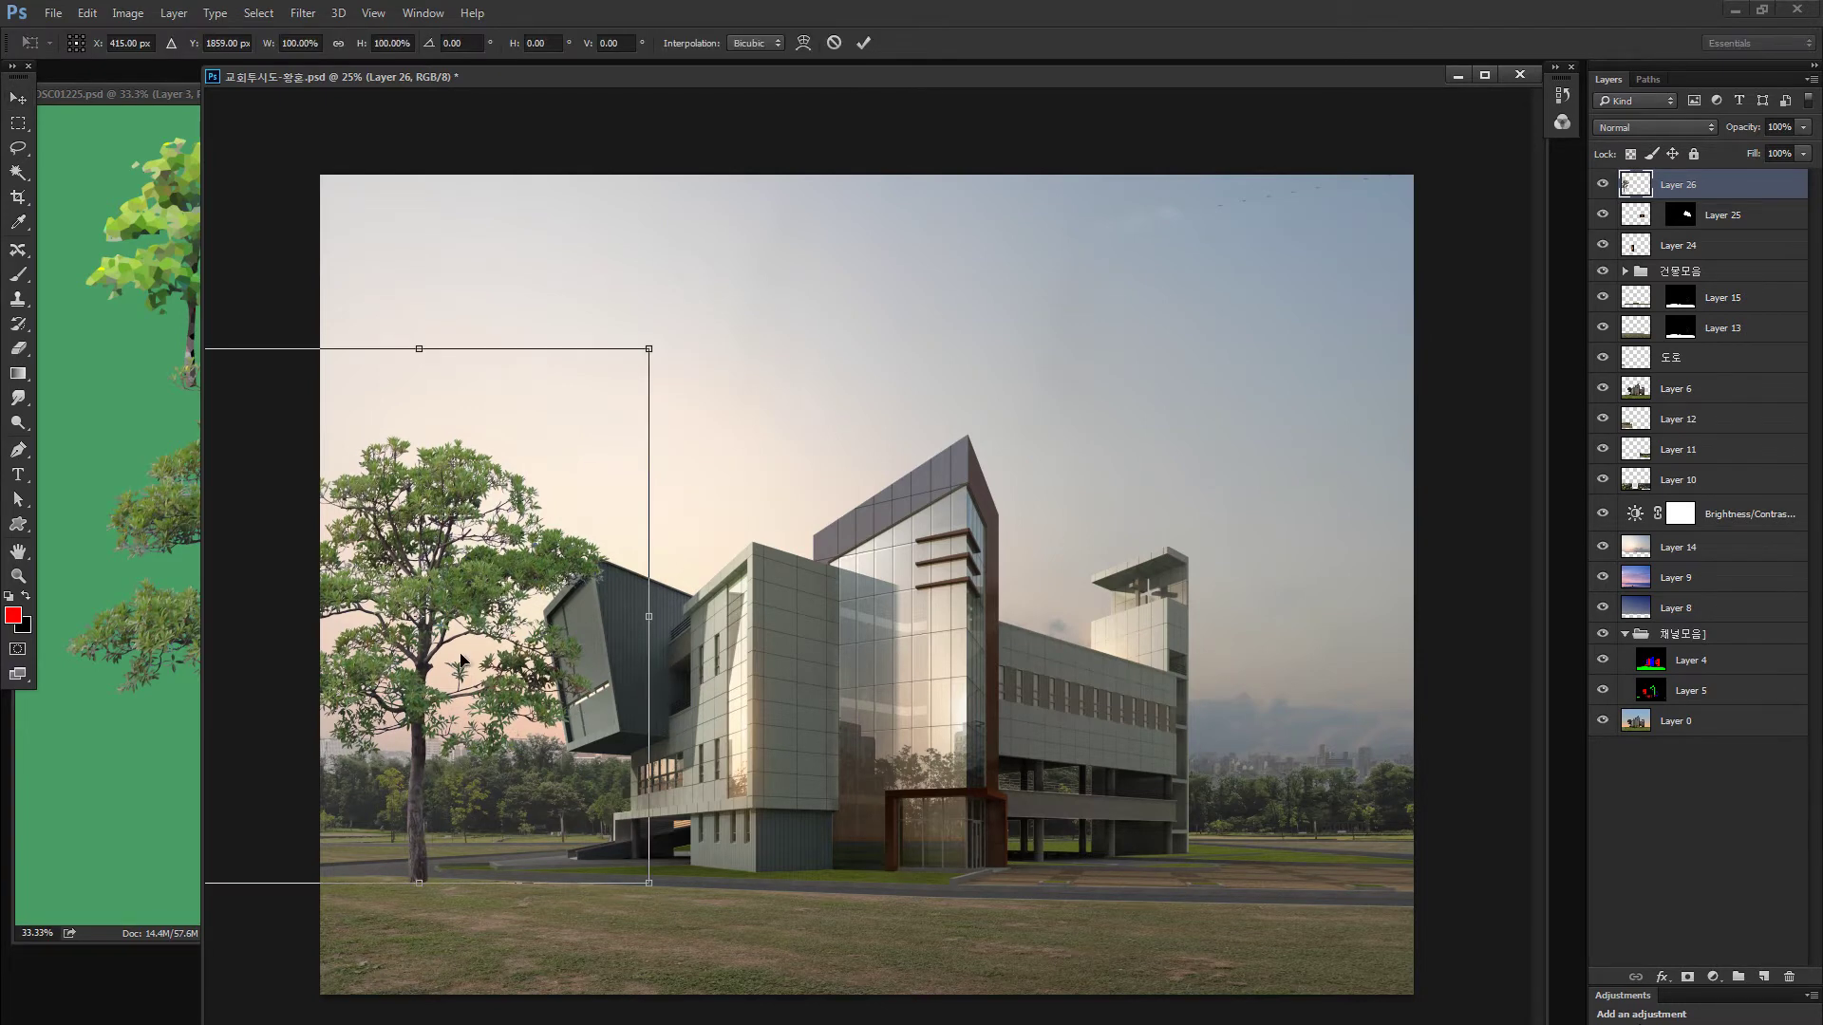
key("Return")
left_click_drag(461, 658, 1376, 696)
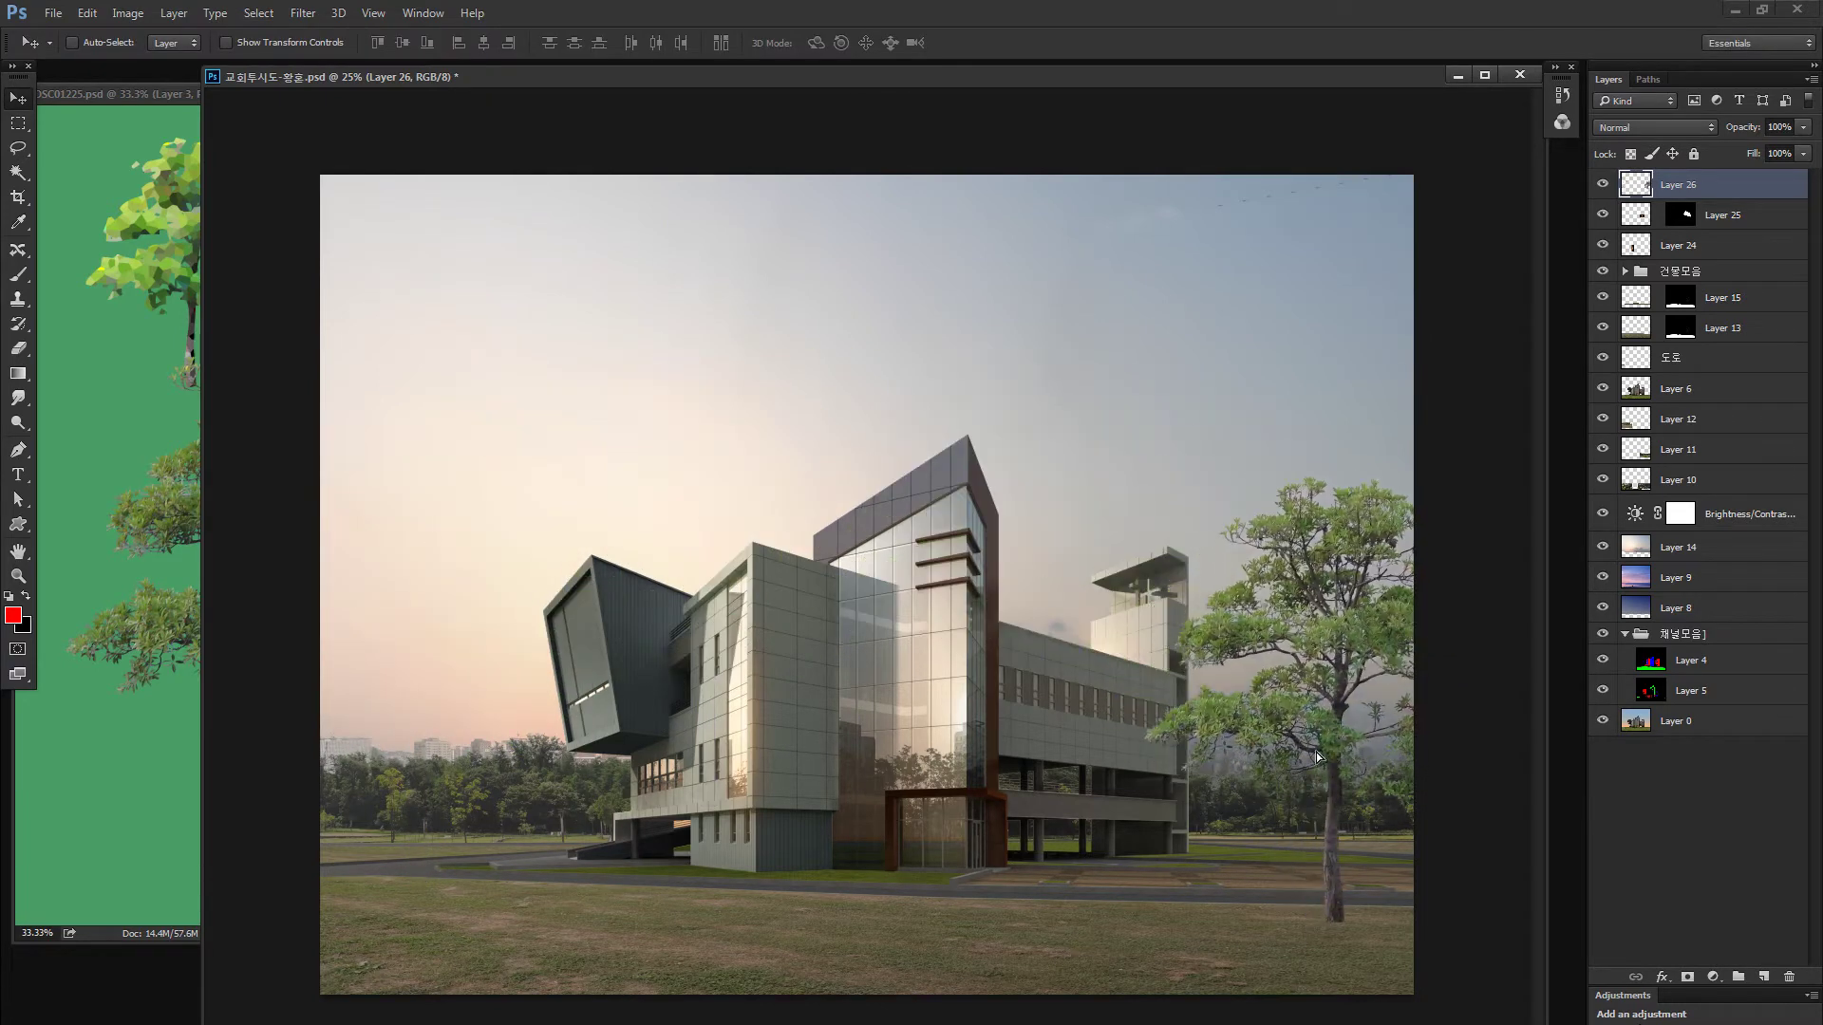
Reposition the tree beyond the building's right end and scale it down, keeping its trunk base on the ground
left_click_drag(1315, 752, 1328, 733)
key("ctrl+t")
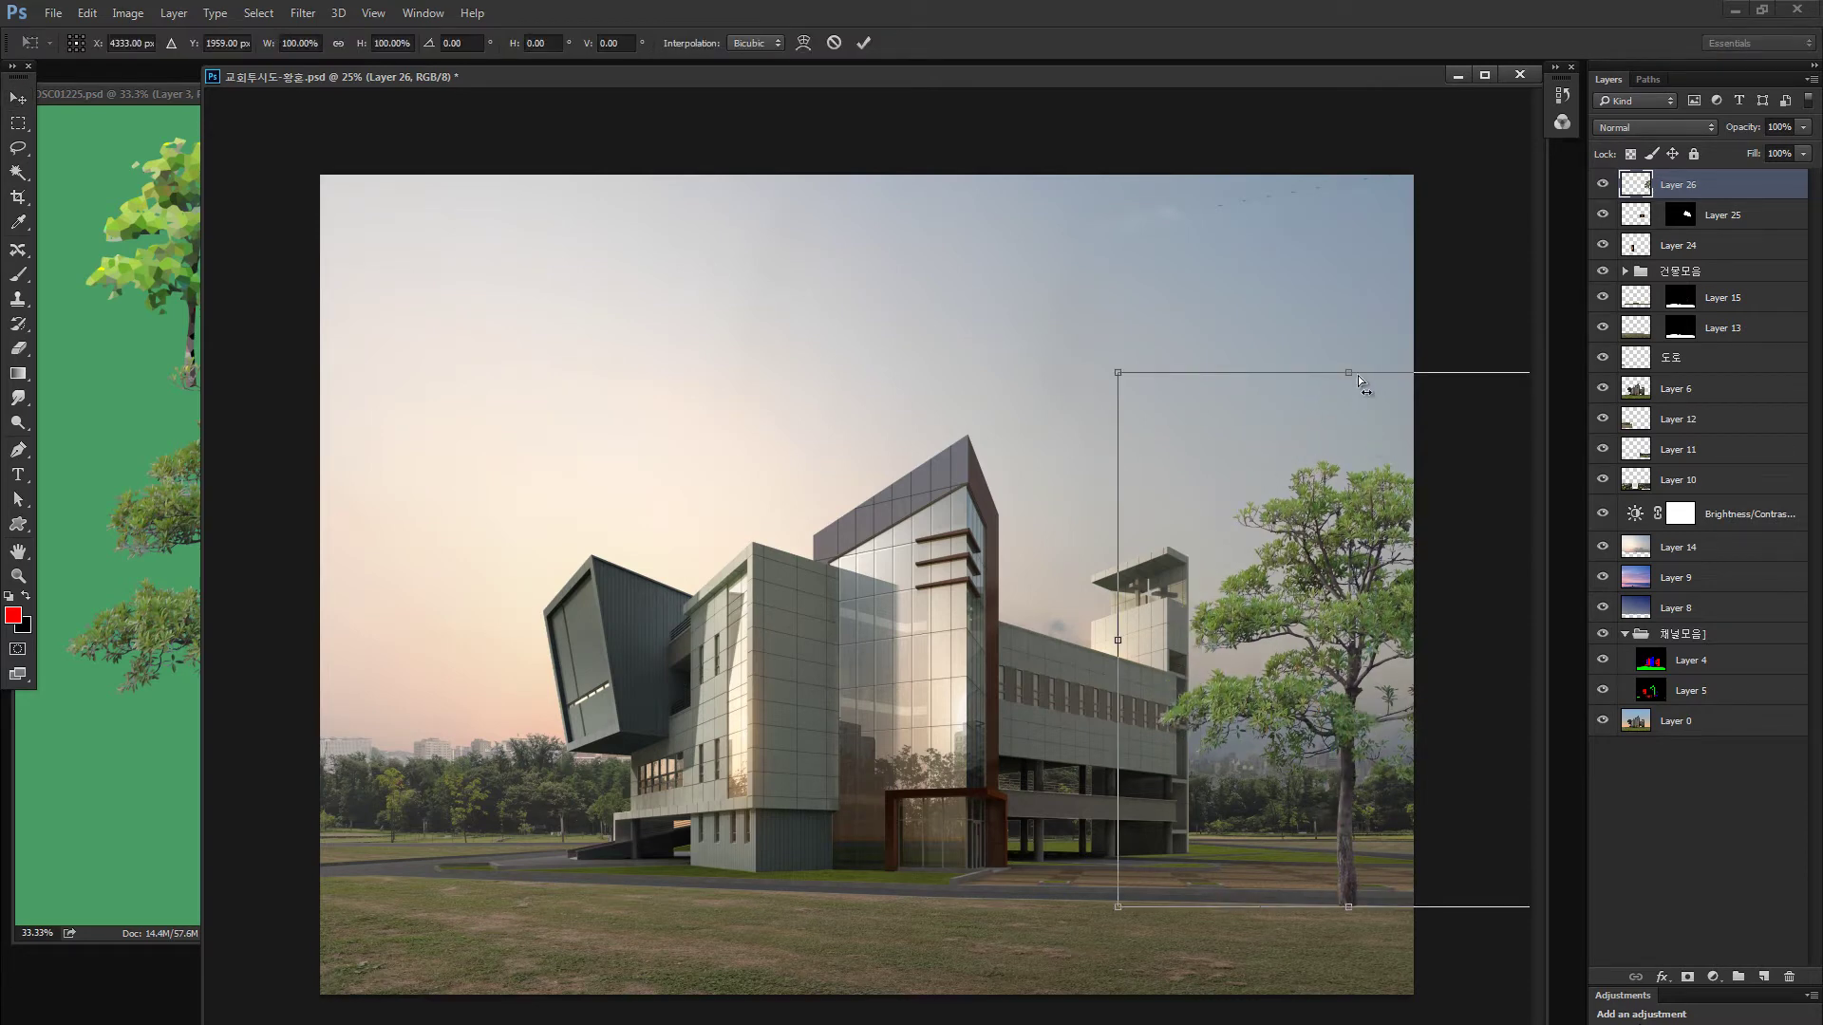
left_click_drag(1358, 379, 1334, 363)
key("Return")
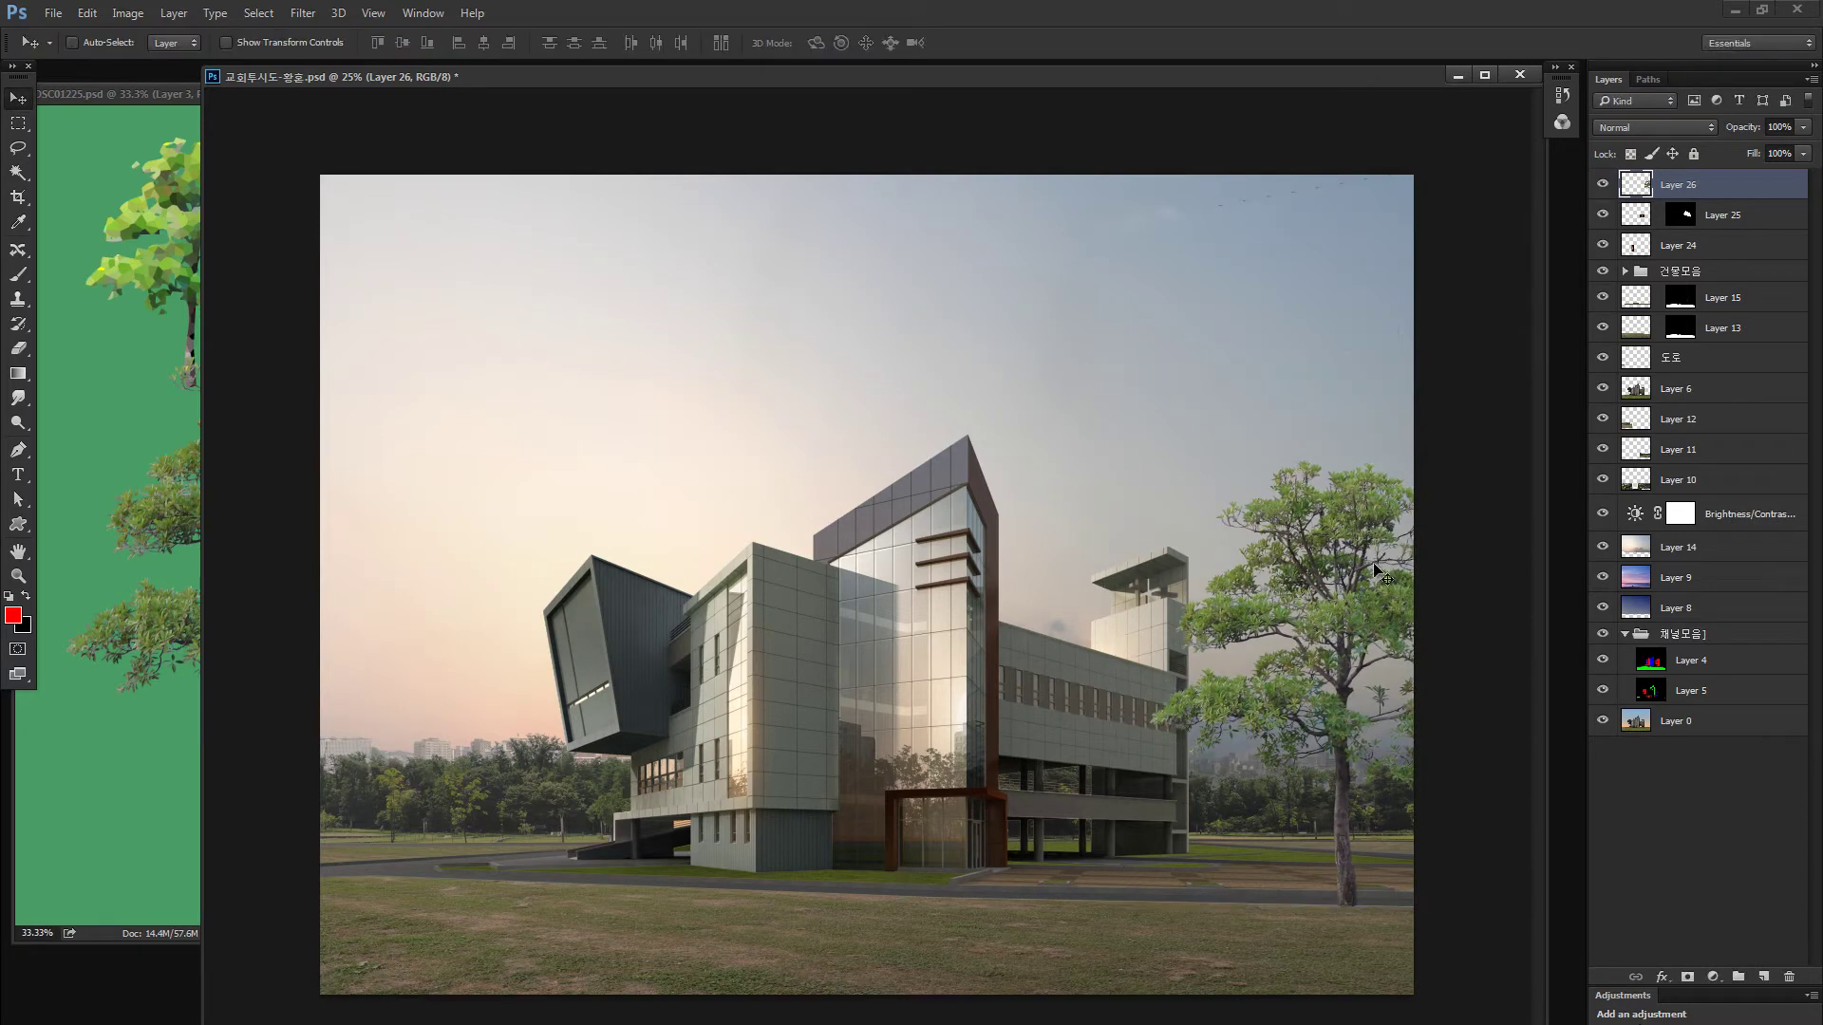
key("ctrl+t")
left_click_drag(1401, 530, 1406, 600)
key("Return")
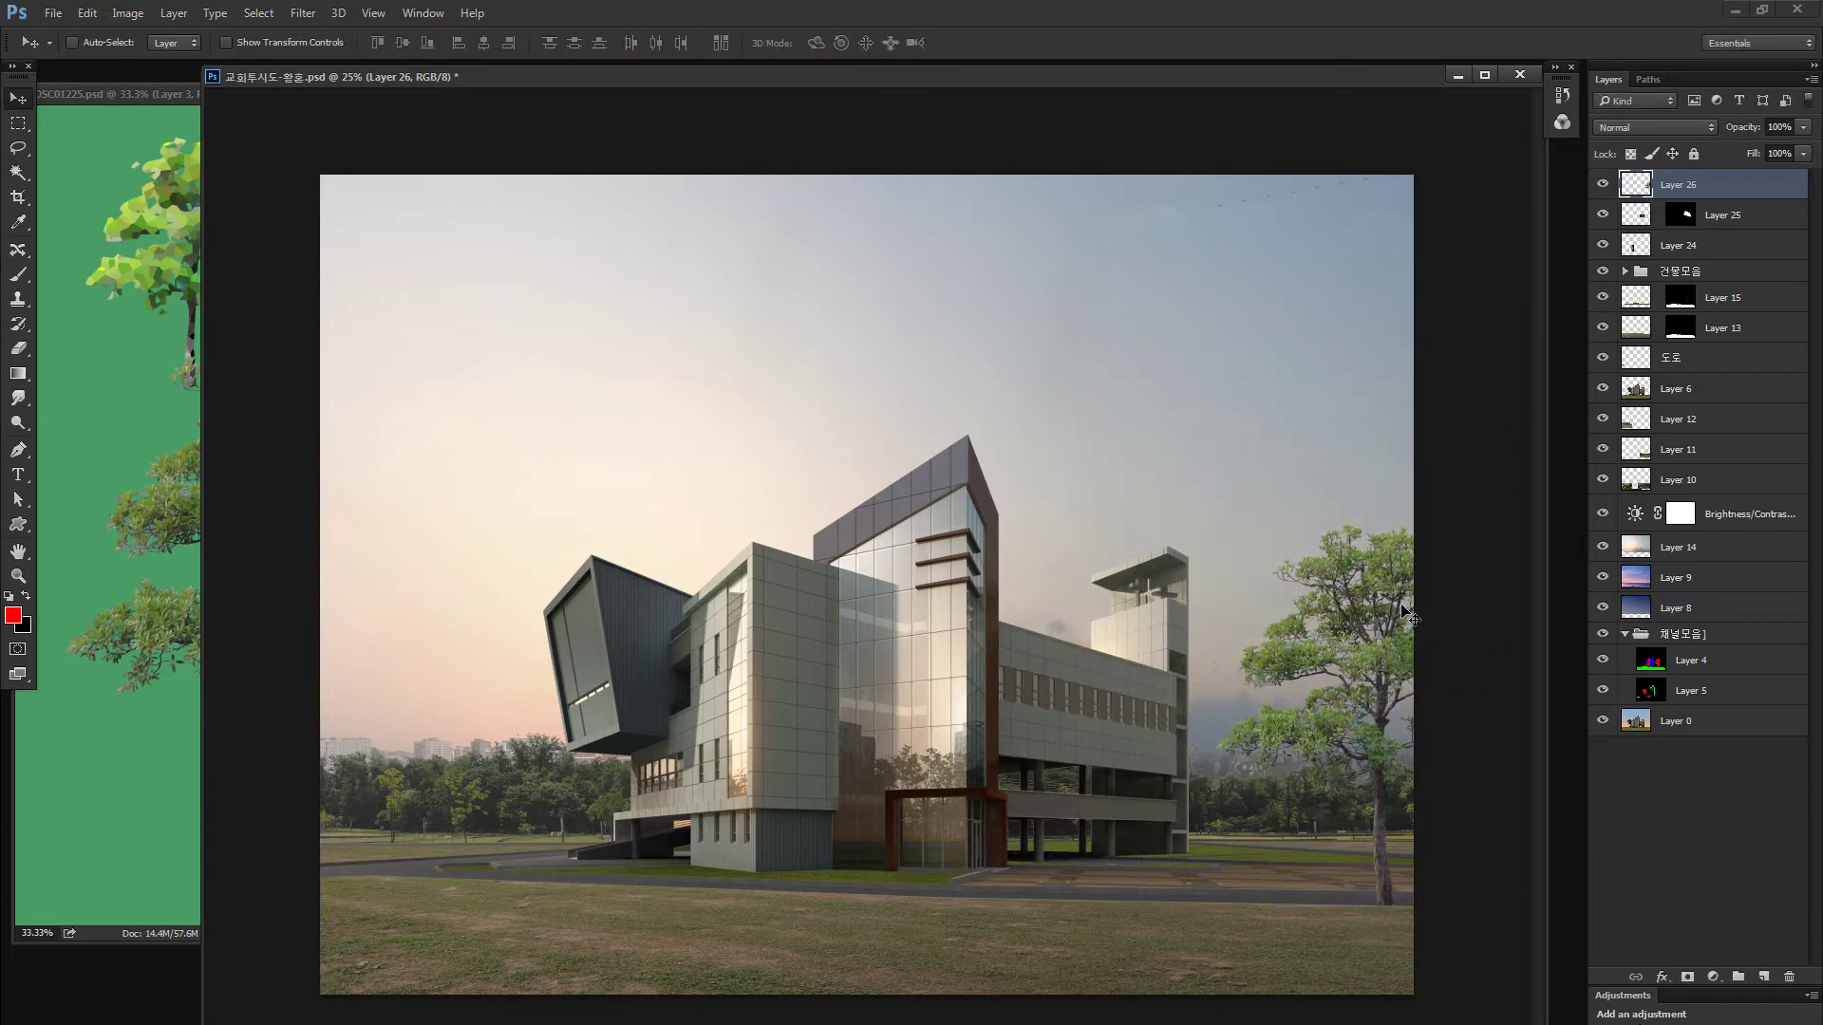
Duplicate the tree in front of the central glass tower and scale the copy down slightly
key("ctrl+j")
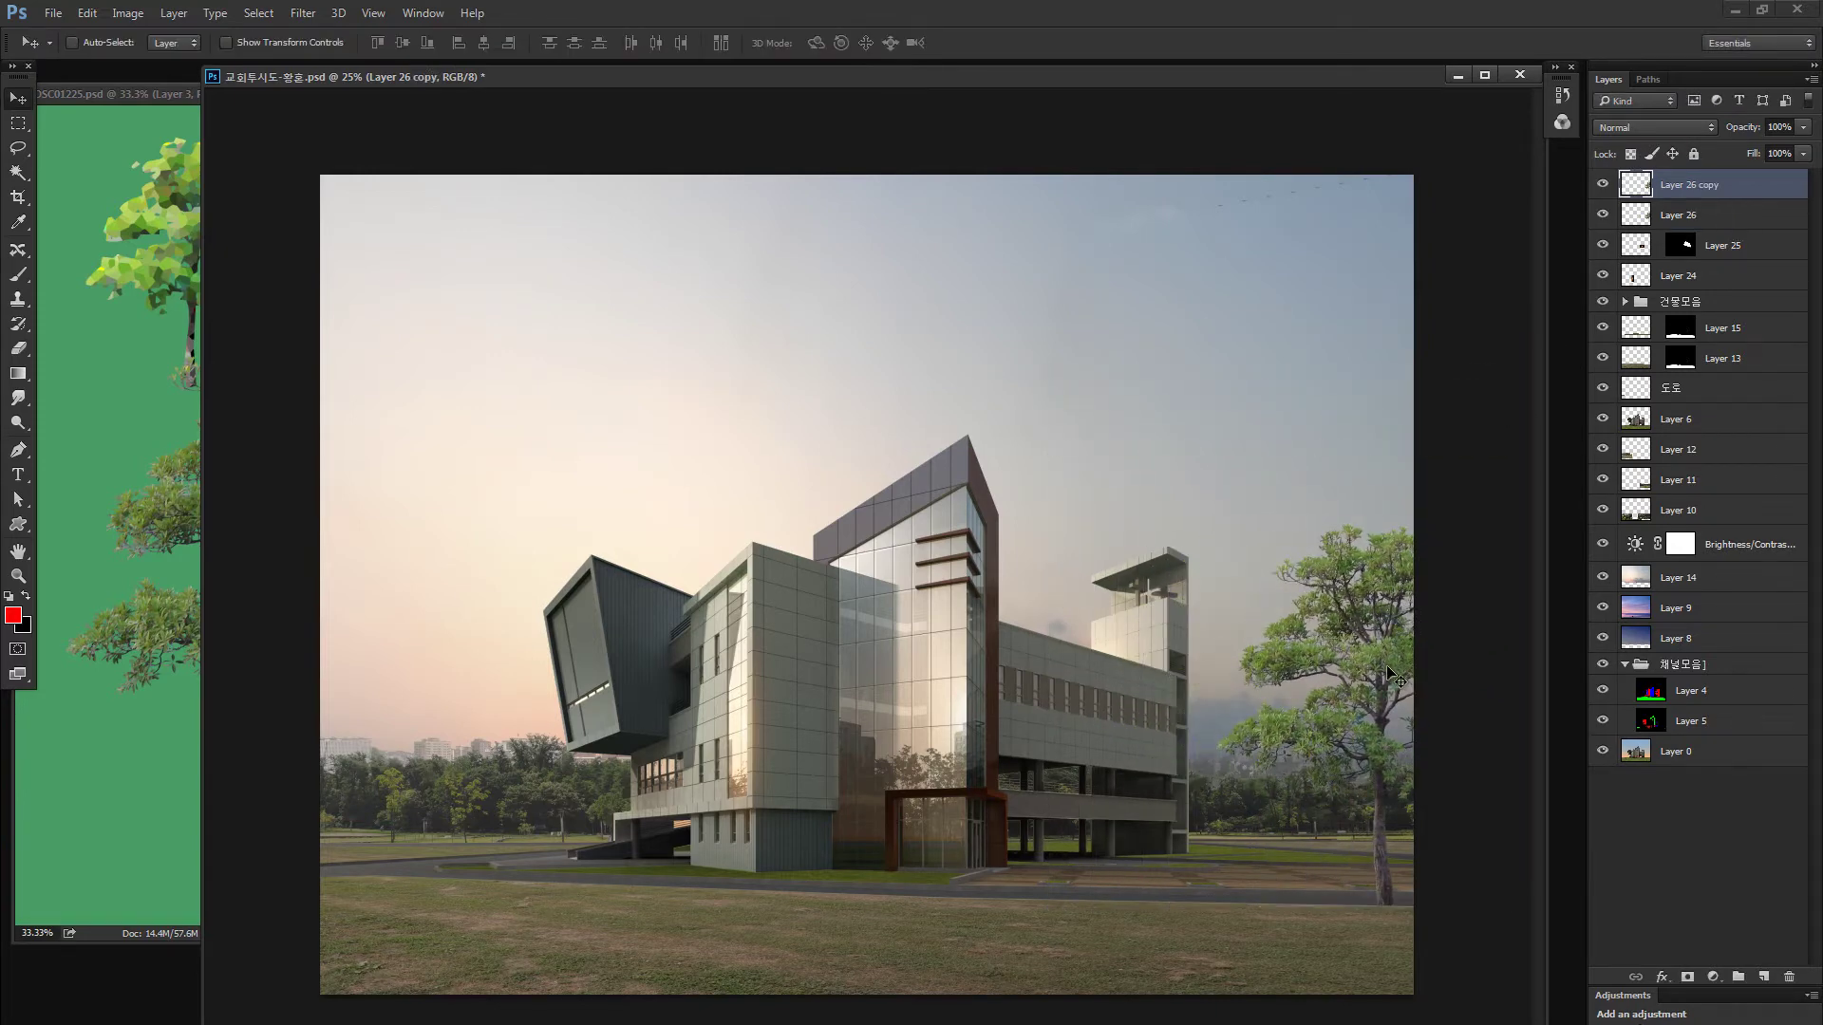
left_click_drag(1393, 674, 914, 663)
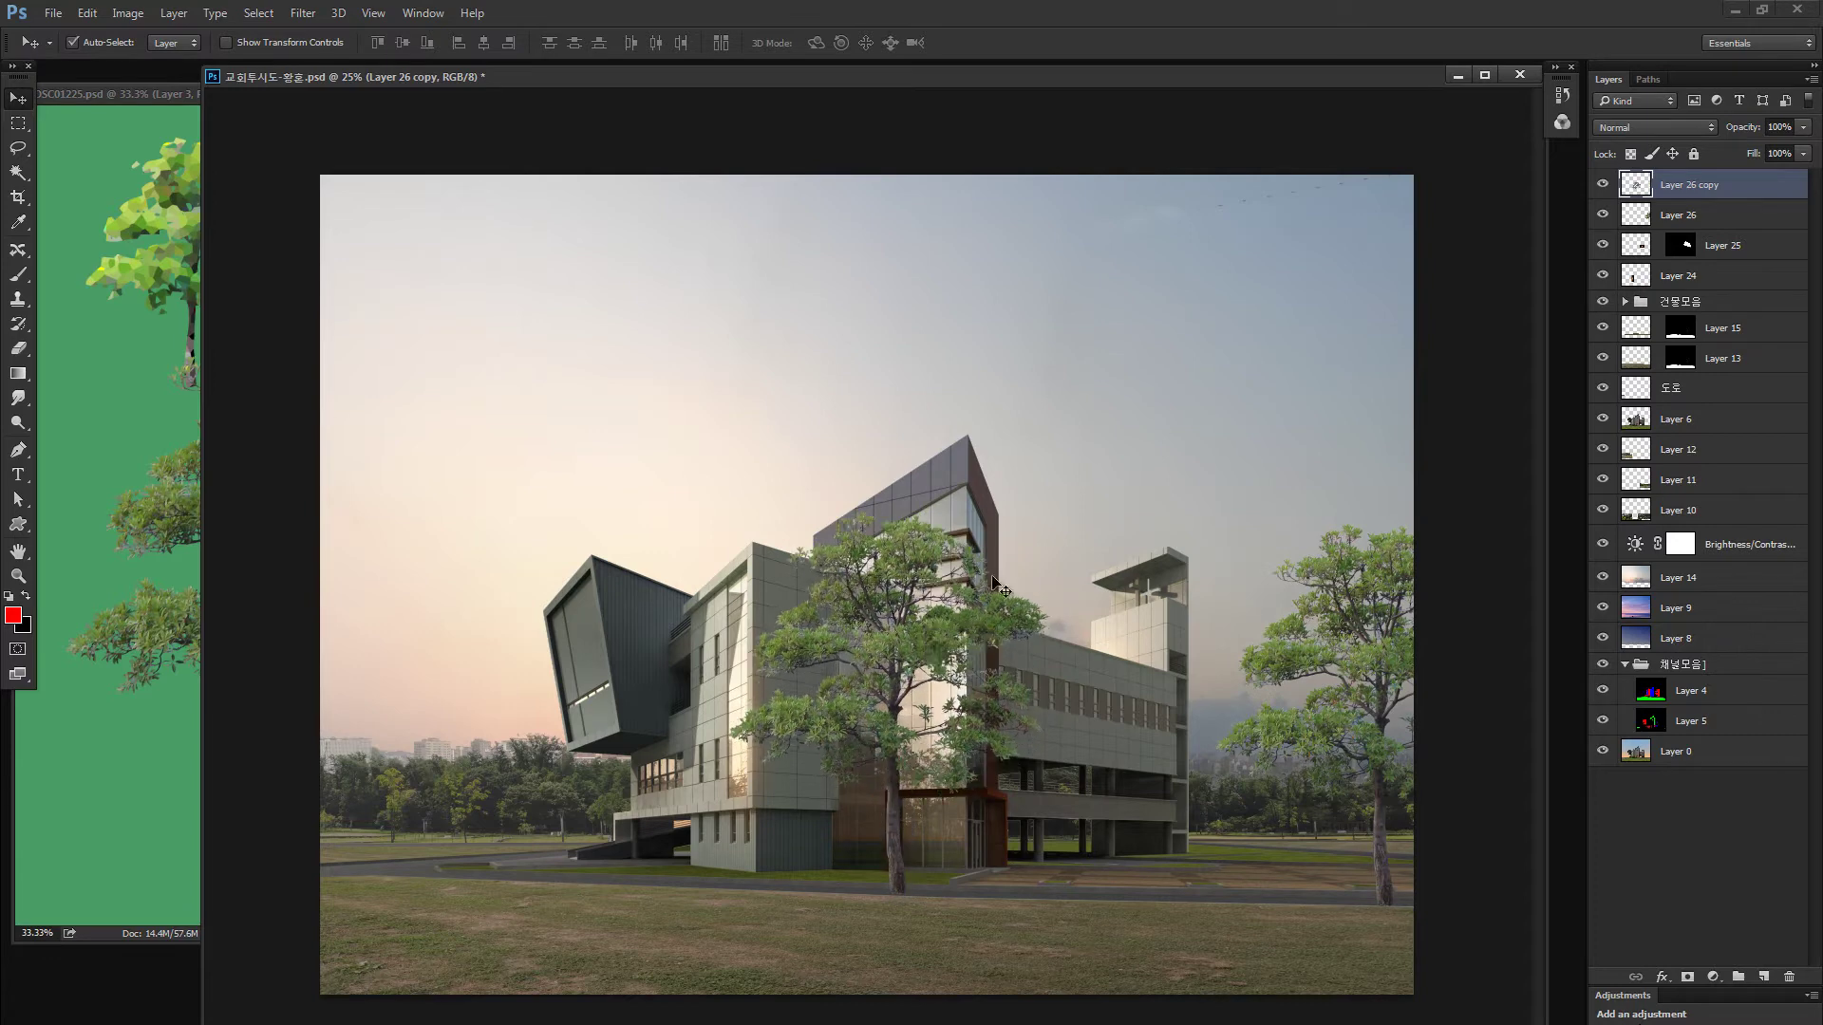
key("ctrl+t")
left_click_drag(1078, 429, 1026, 477)
key("Return")
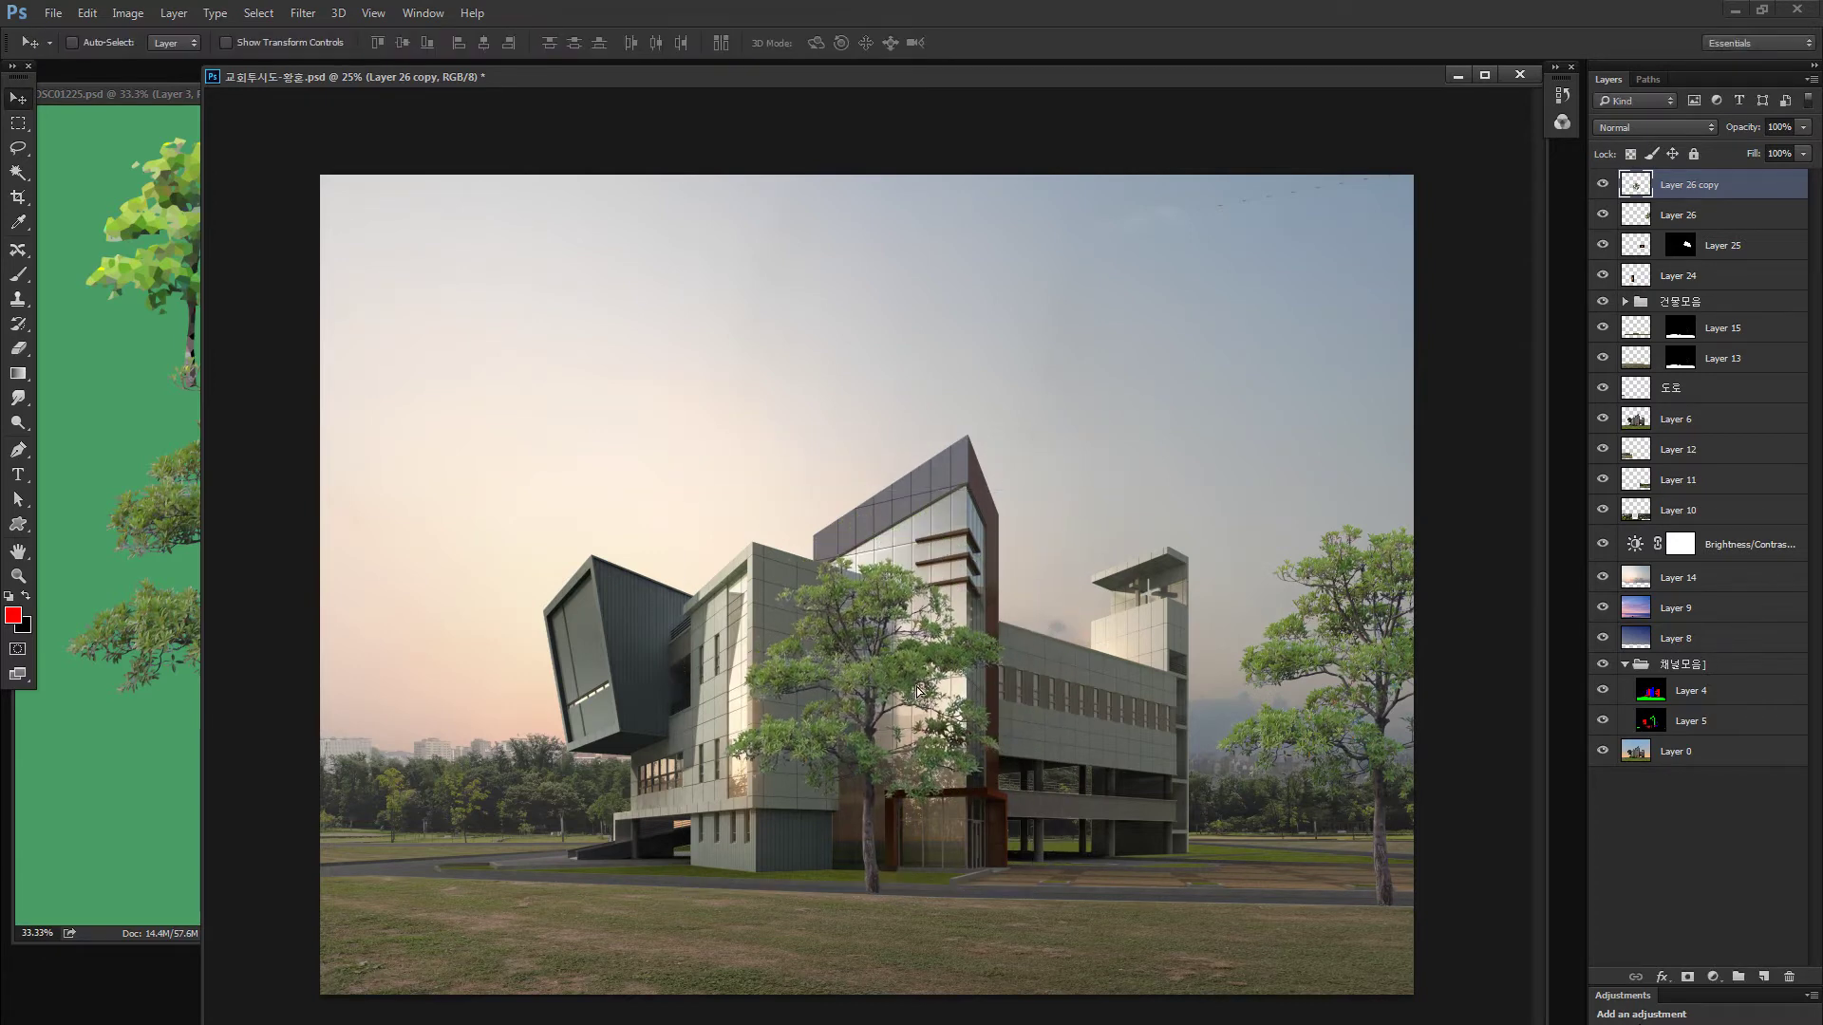
Copy the central tree to a spot in front of the building's left wing and scale the copy down
left_click_drag(918, 690, 624, 742)
key("ctrl+t")
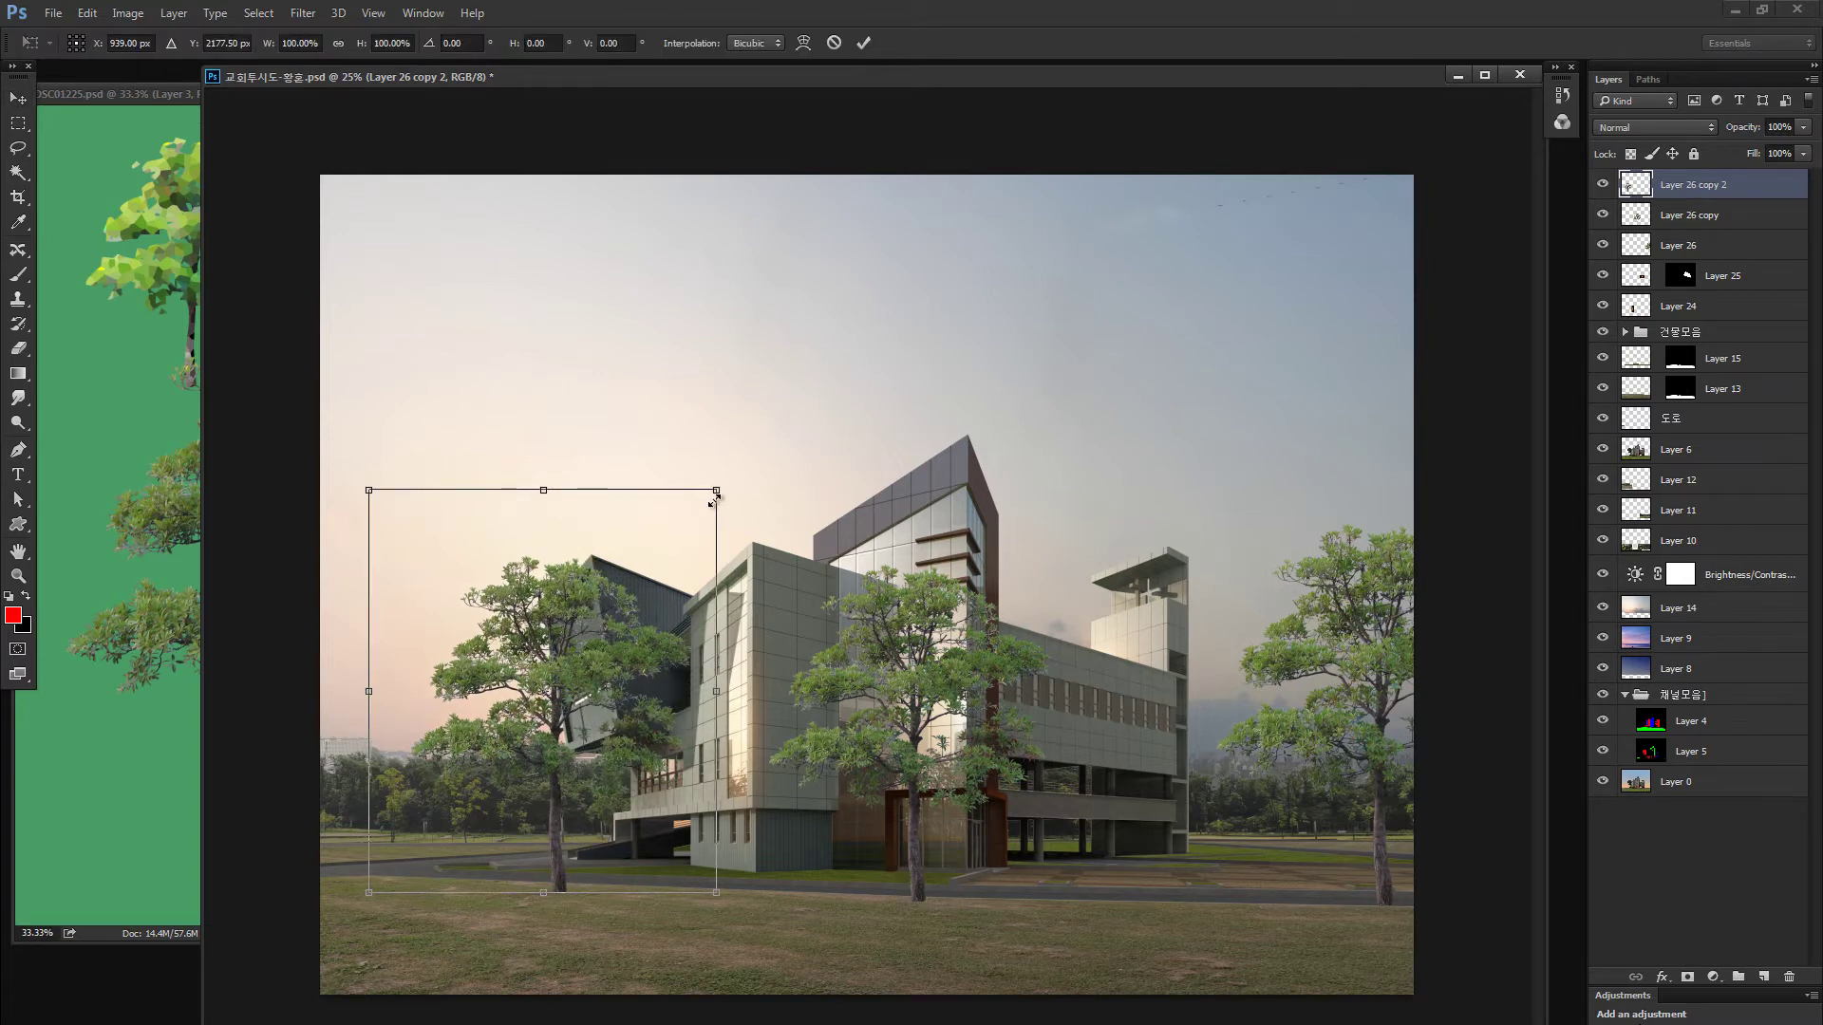
left_click_drag(716, 492, 634, 583)
key("Return")
Copy the left wing tree to the image's left edge, partly out of frame, and scale it down further
left_click_drag(612, 707, 396, 710)
key("ctrl+t")
left_click_drag(473, 567, 422, 622)
key("Return")
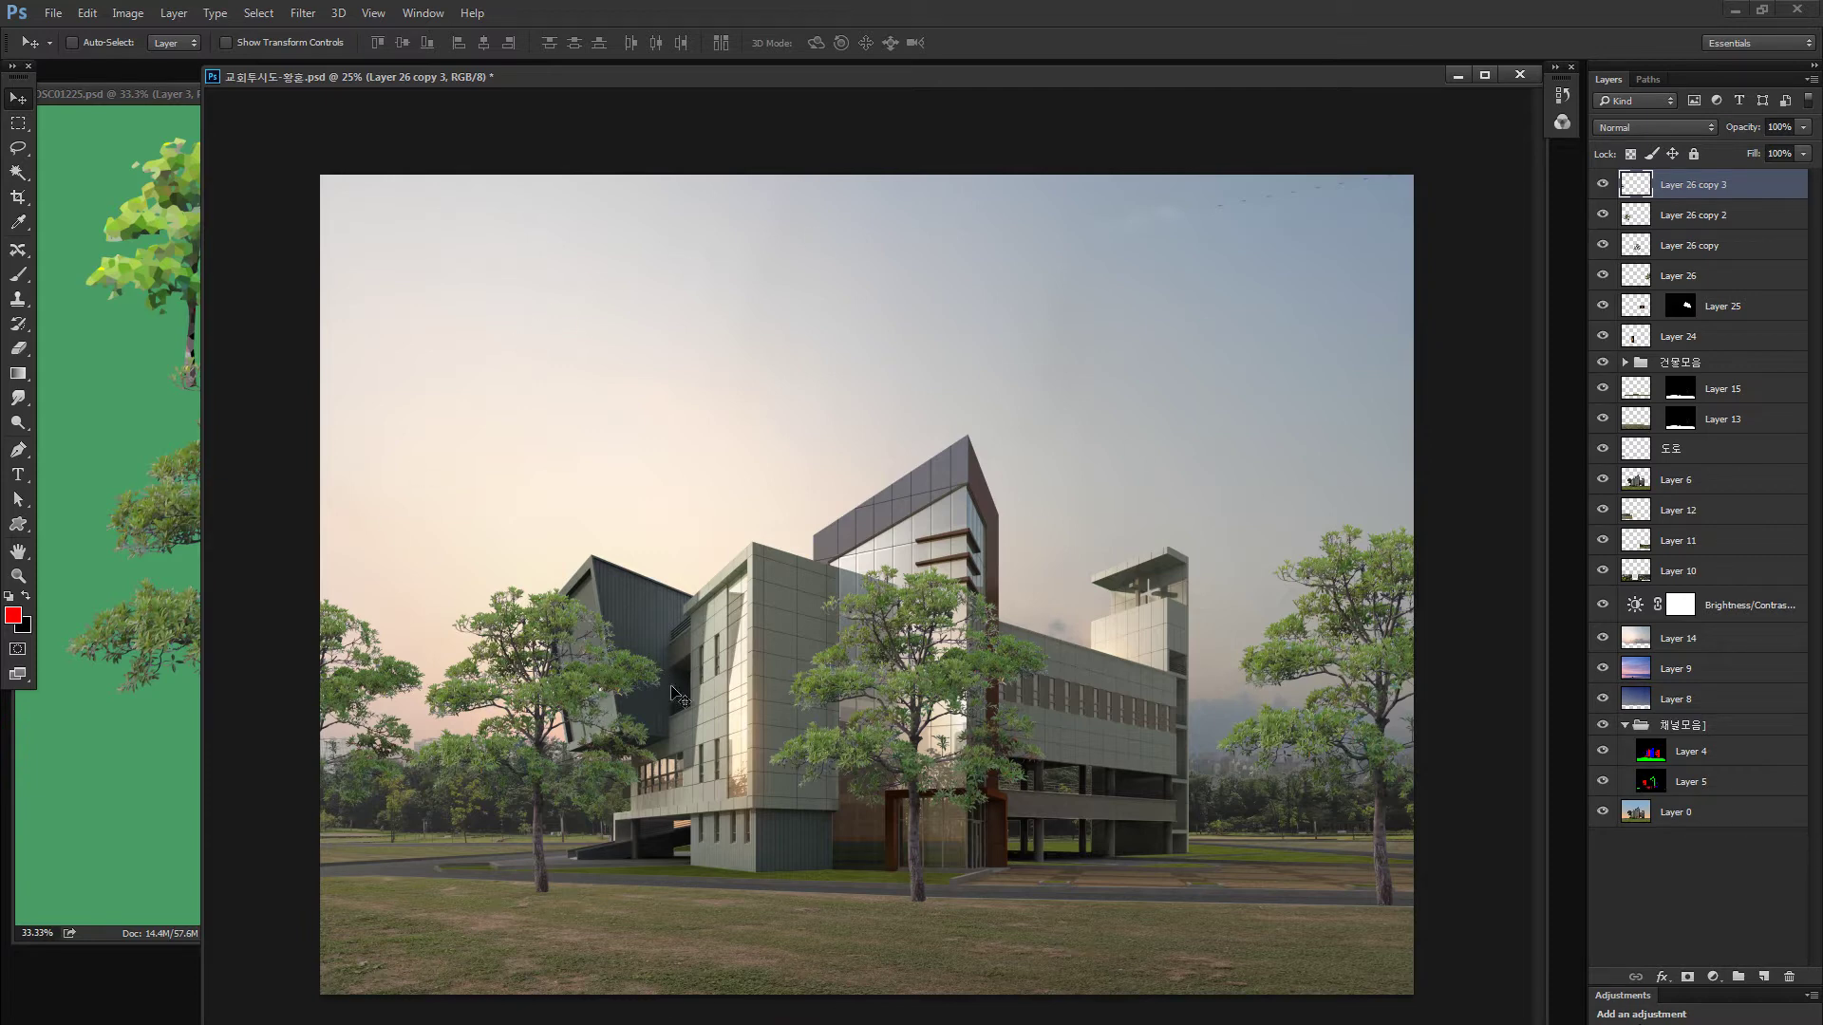
Try deleting the two trees in front of the building and shifting the two outer trees slightly
key("ctrl")
left_click_drag(634, 668, 682, 479)
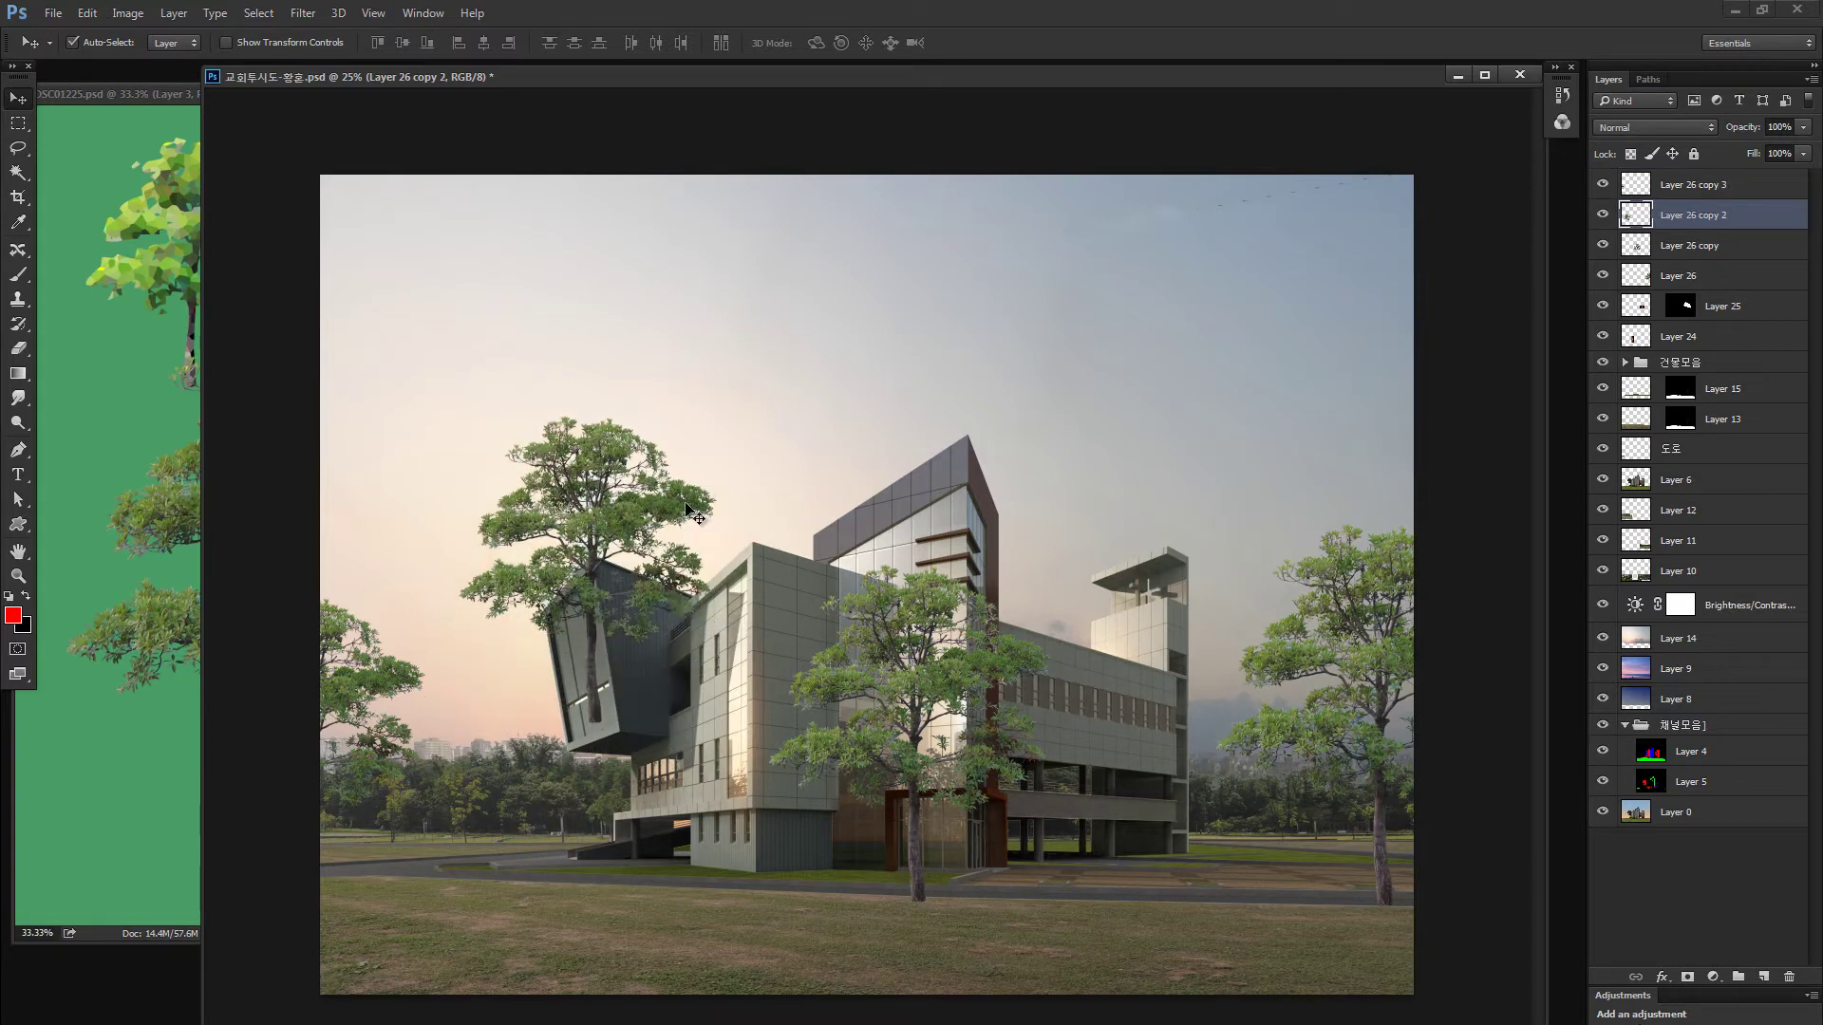
key("Delete")
left_click_drag(925, 680, 922, 641)
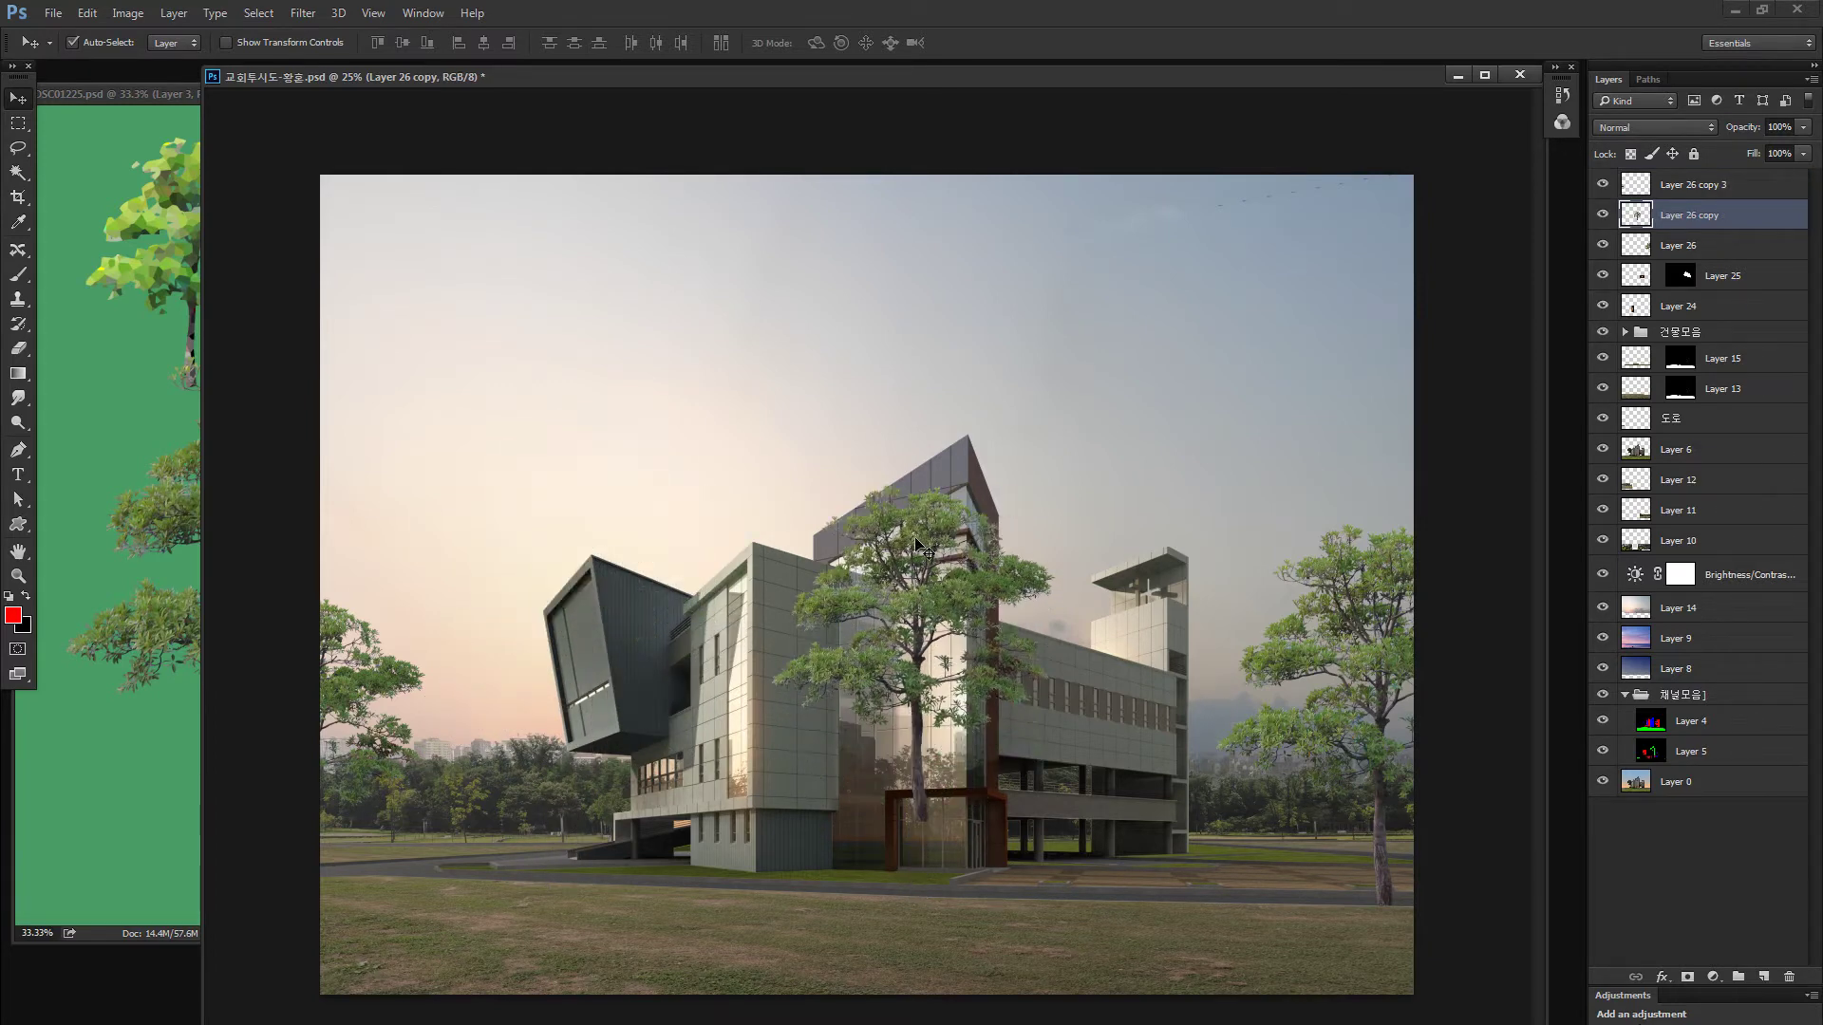
key("Delete")
mouse_move(1265, 651)
left_mouse_down()
mouse_move(1291, 634)
mouse_move(1260, 659)
left_mouse_up()
left_click_drag(378, 669, 422, 664)
Undo the outer tree moves and the deletion of the two trees in front of the building
key("ctrl+alt+z")
key("ctrl+alt+z")
key("ctrl+alt+z")
key("ctrl+alt+z")
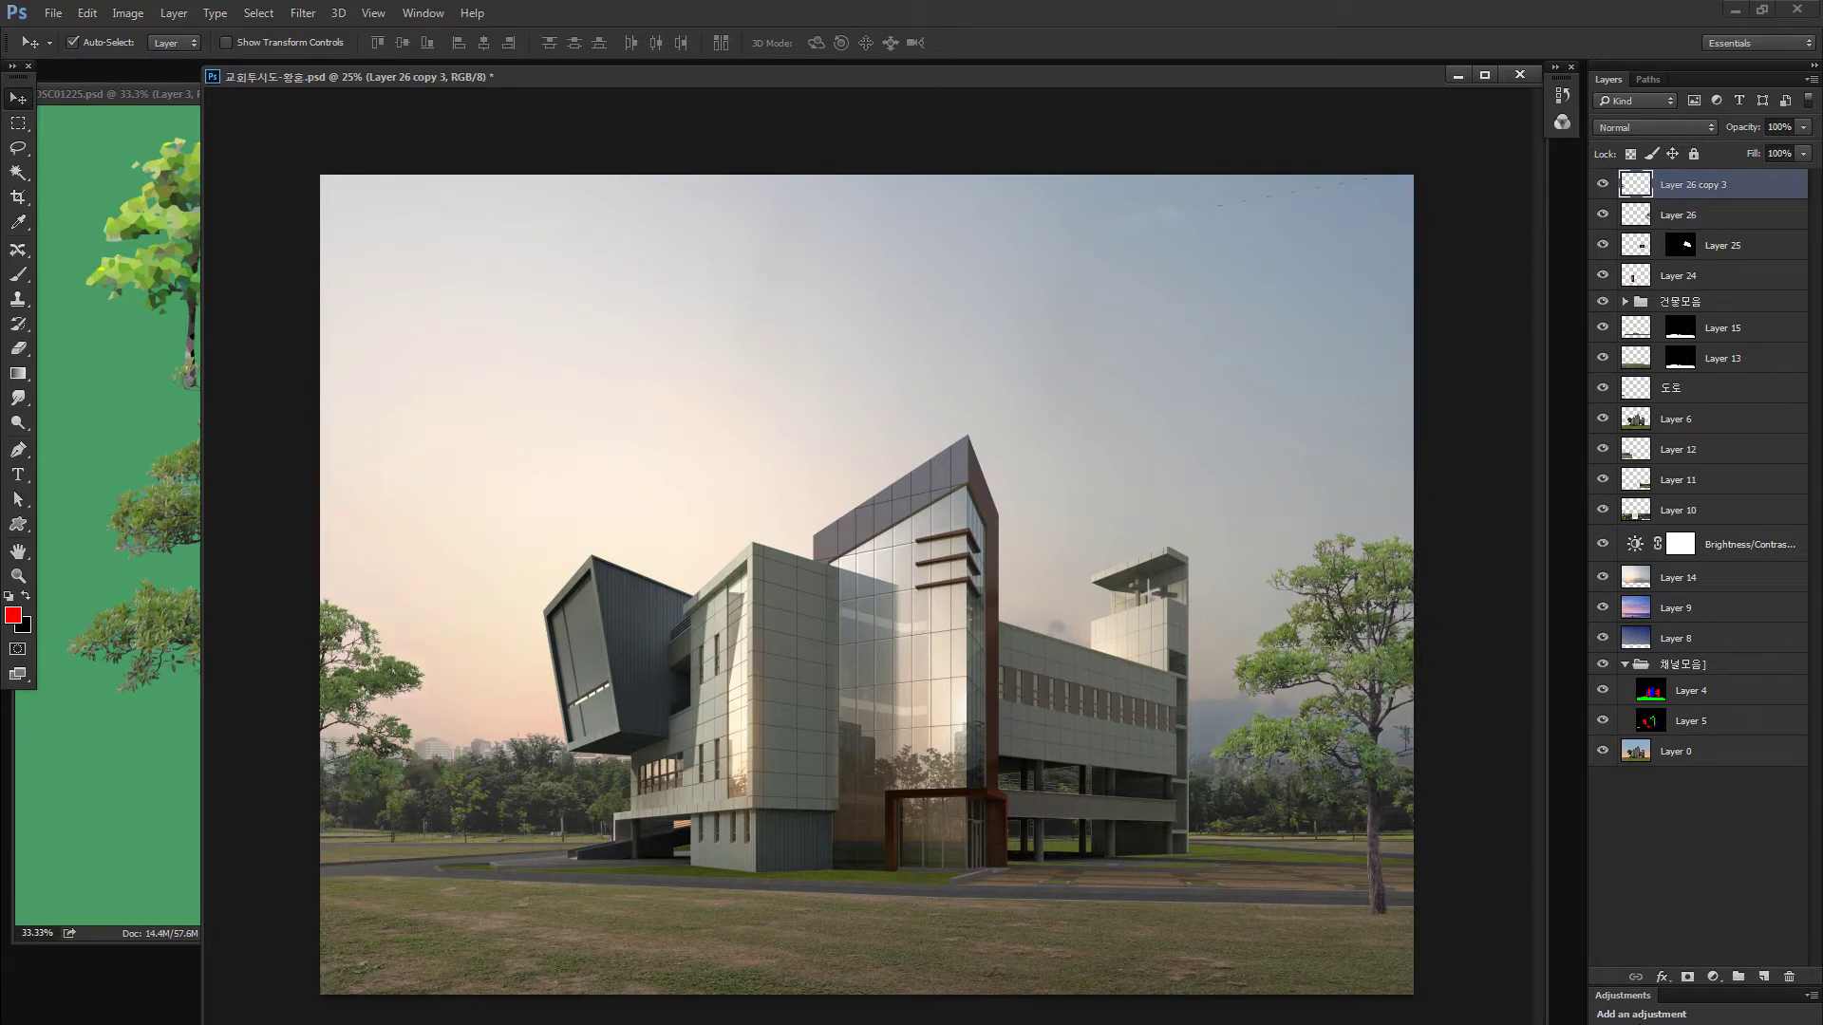
key("ctrl+shift+z")
key("ctrl+shift+z")
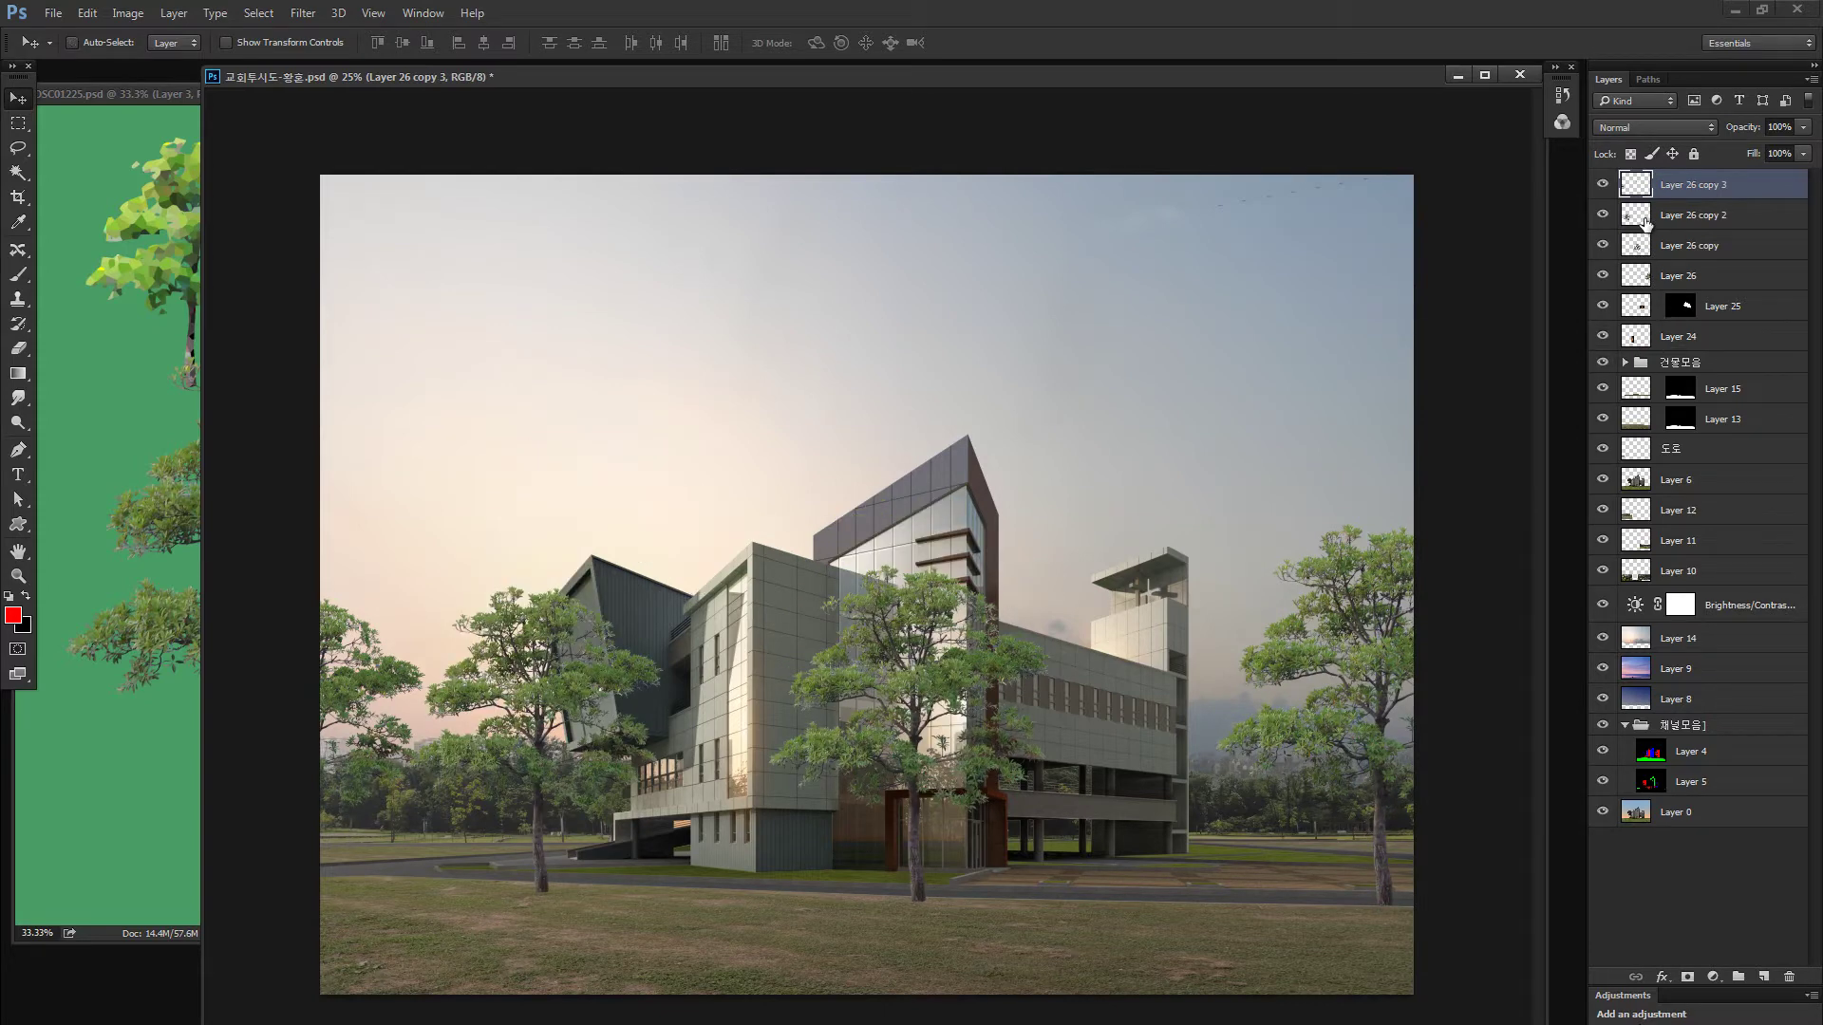
Hide the two trees in front of the building to compare the composition without them
key("ctrl+alt+z")
key("ctrl+shift+z")
key("ctrl+alt+z")
key("ctrl+alt+z")
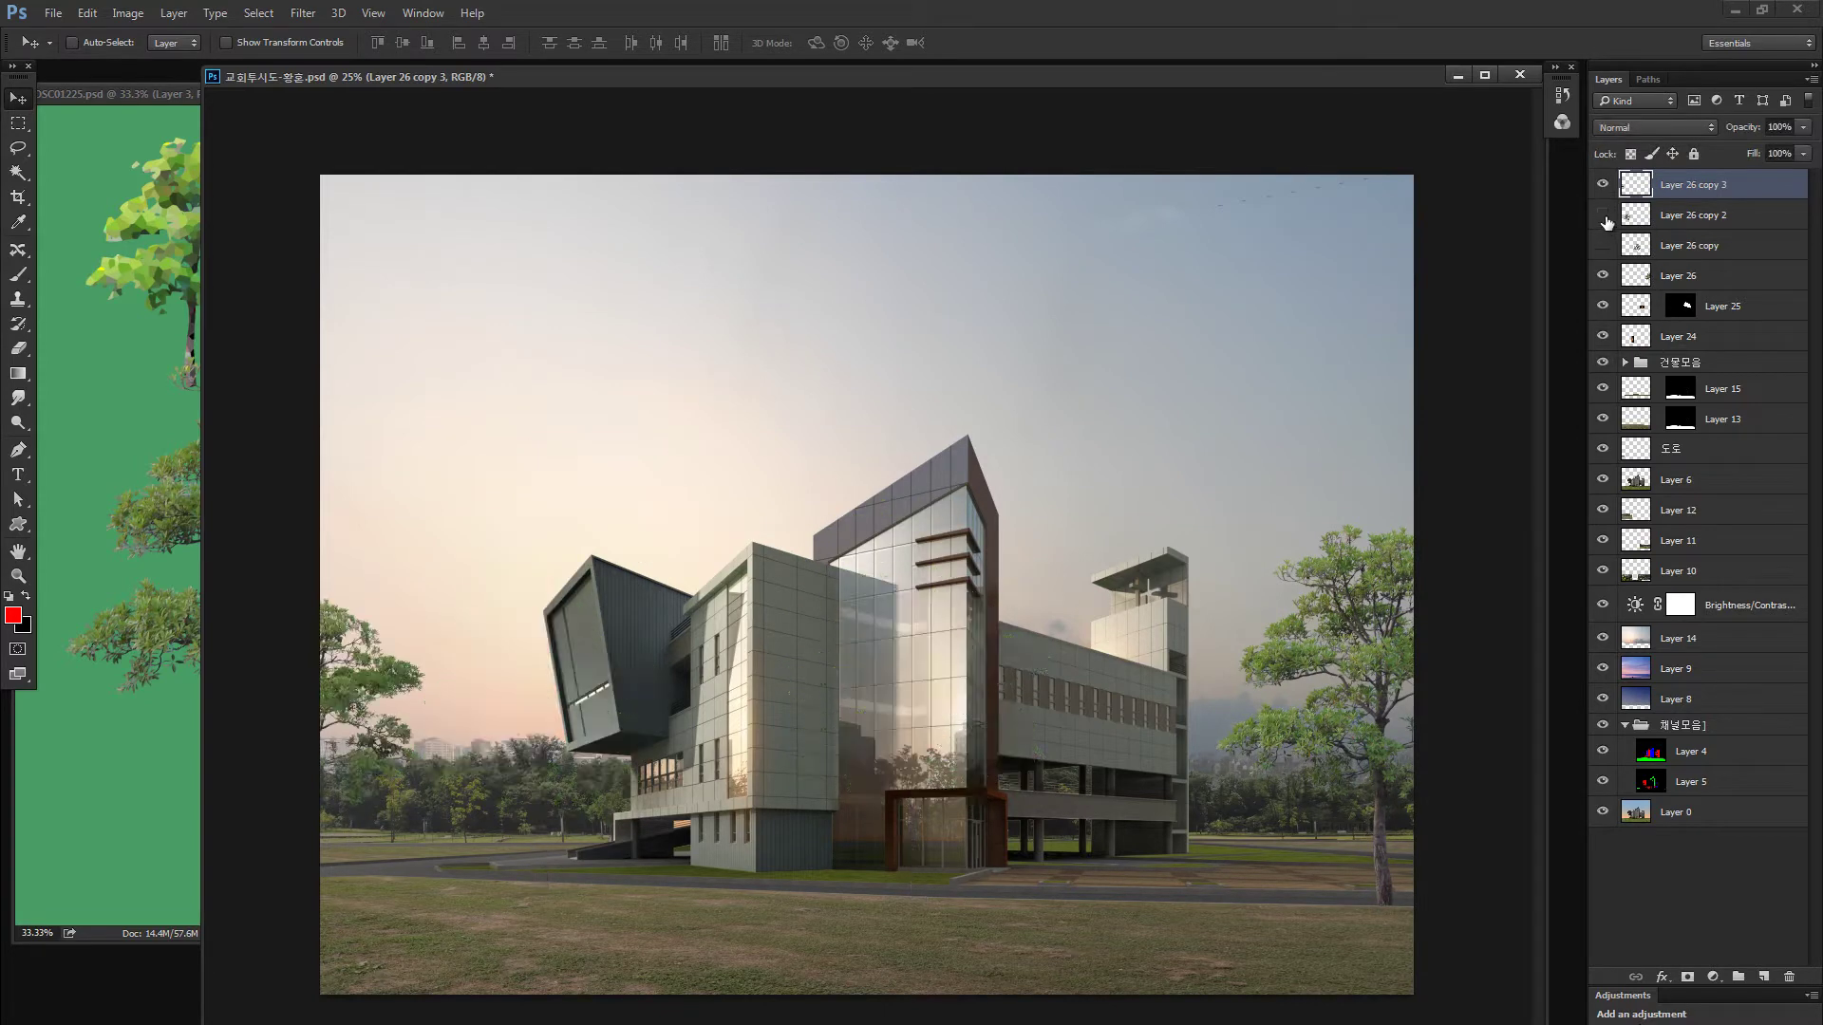
Show the two trees in front of the building again and group all four tree layers
key("ctrl+shift+z")
key("ctrl+shift+z")
left_click(1644, 275, "shift")
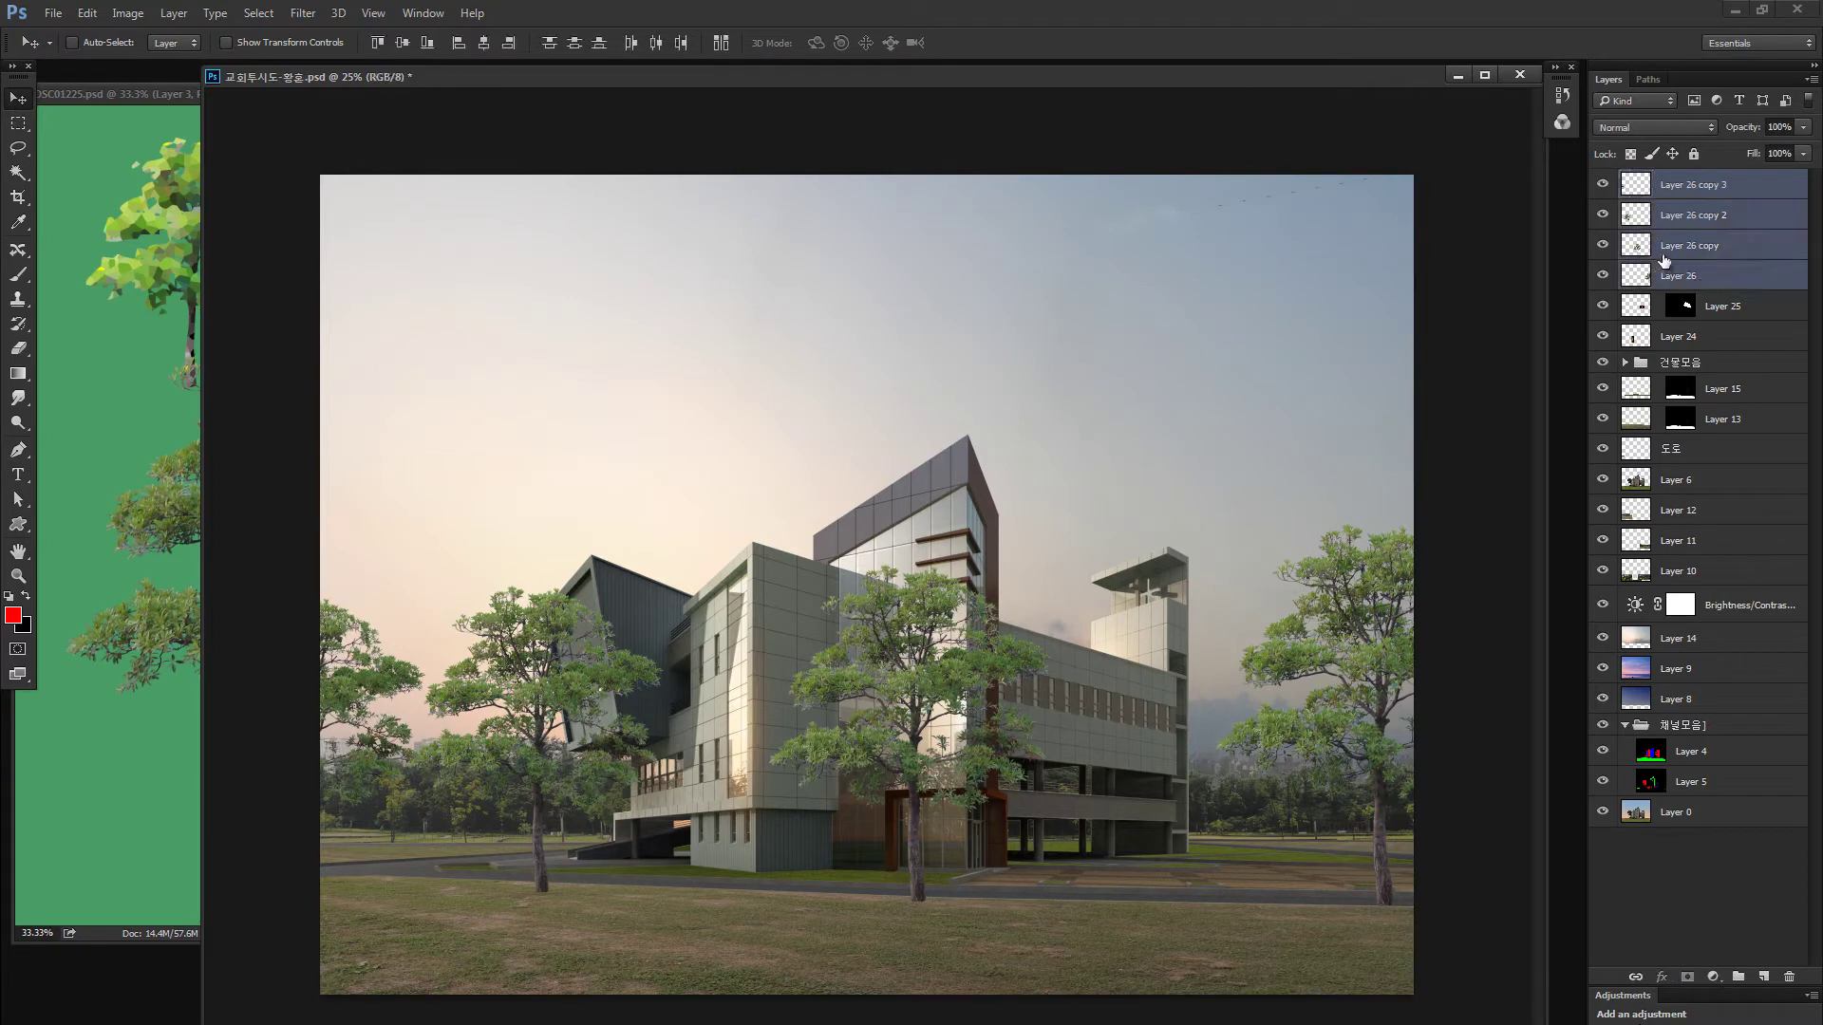
key("ctrl+g")
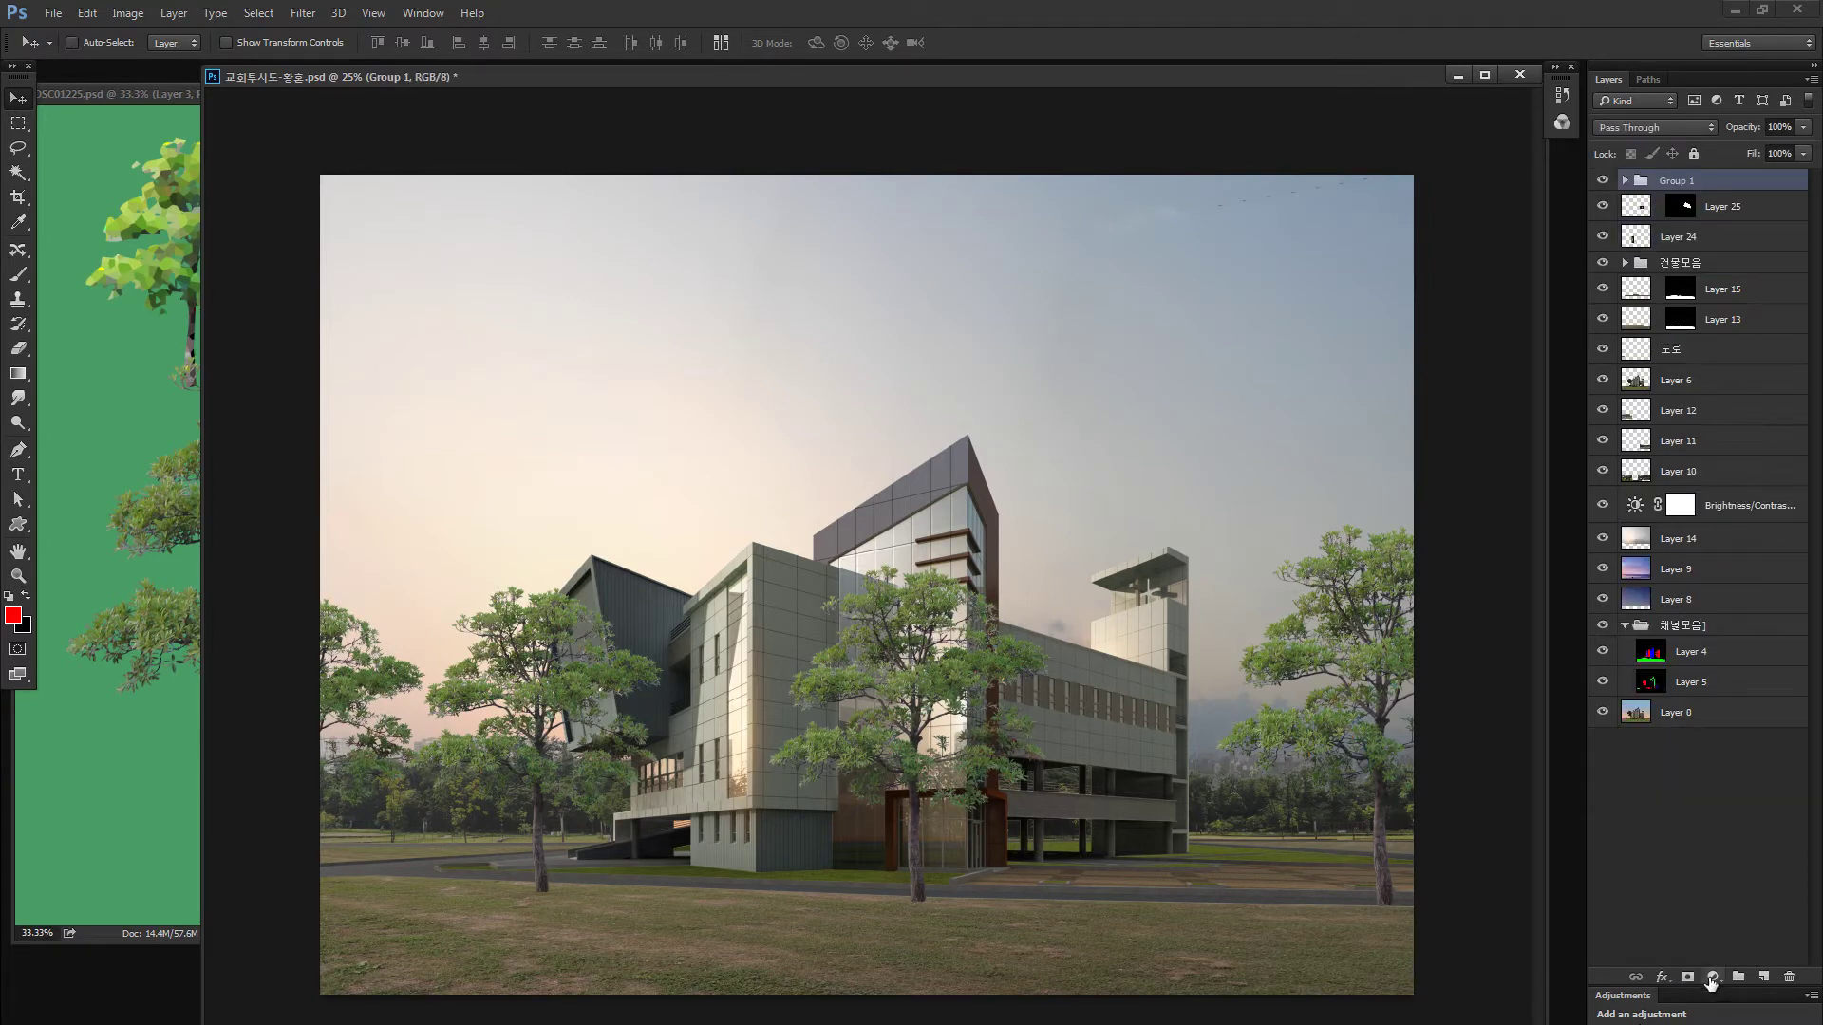
Add a mask to the tree group and fade the trees over the building with a large soft brush at 37% opacity
left_click(1694, 977)
key("b")
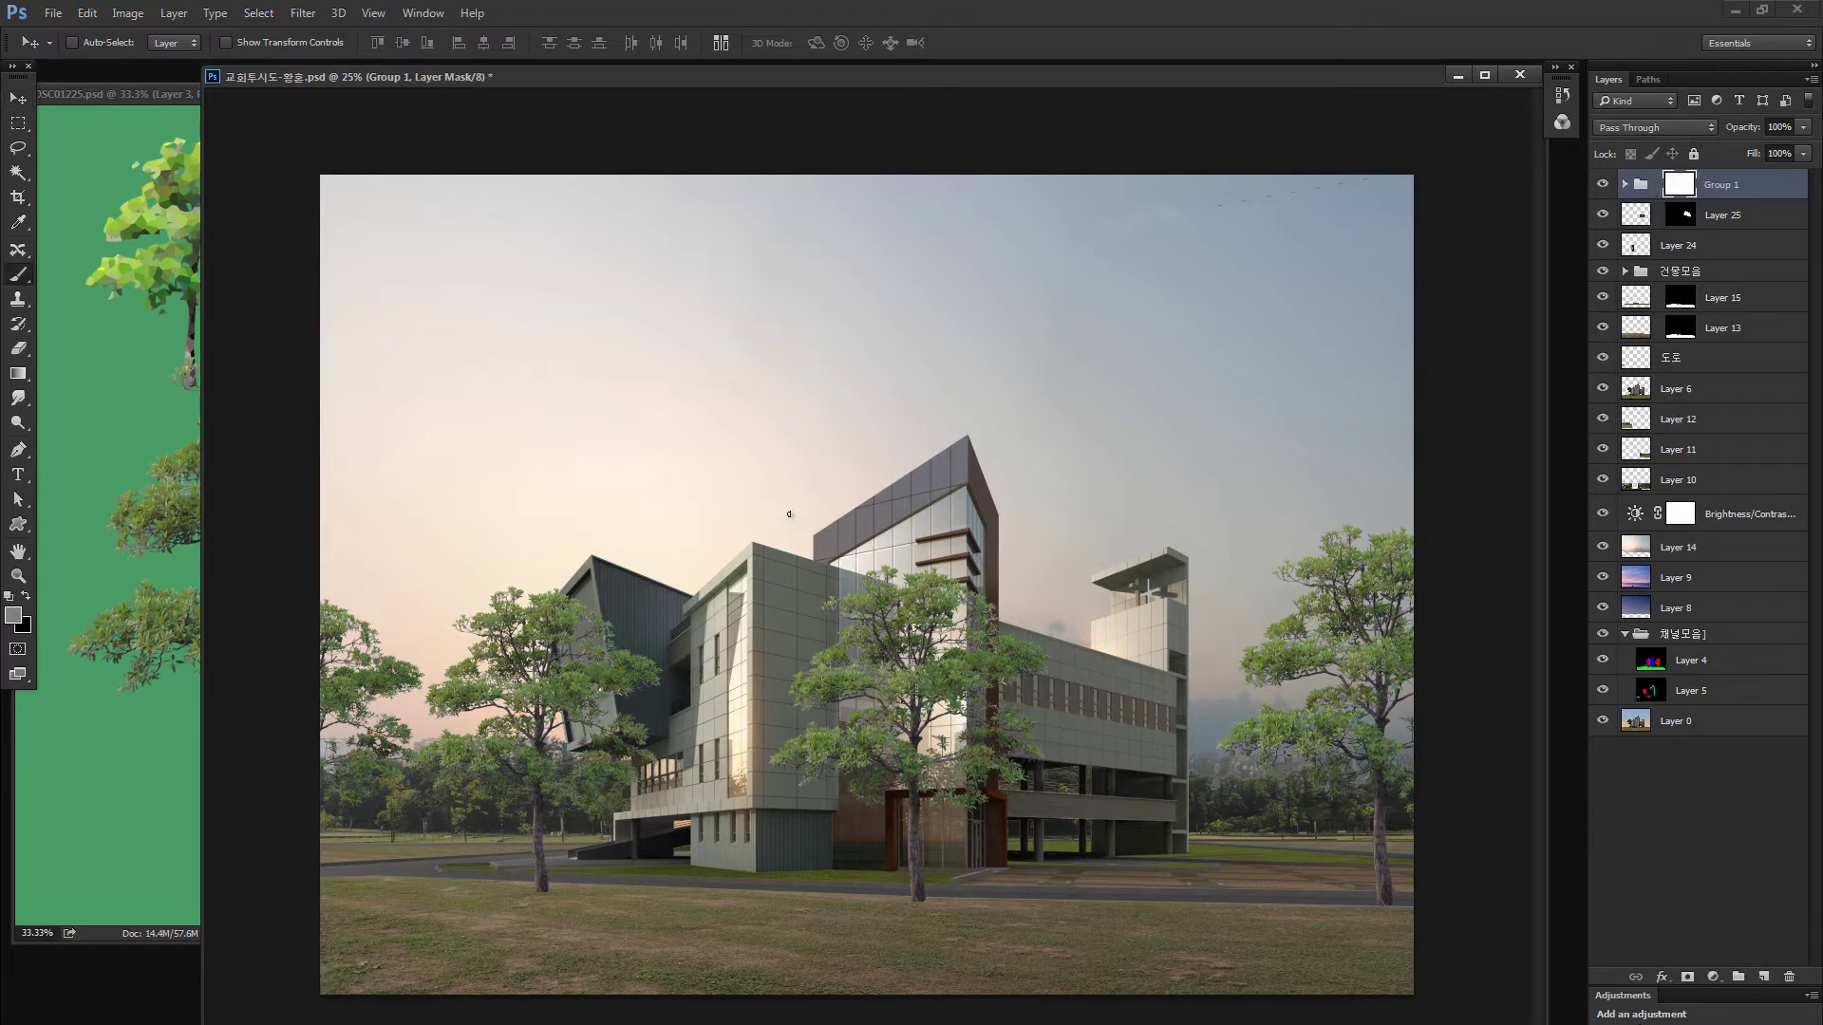
left_click(95, 44)
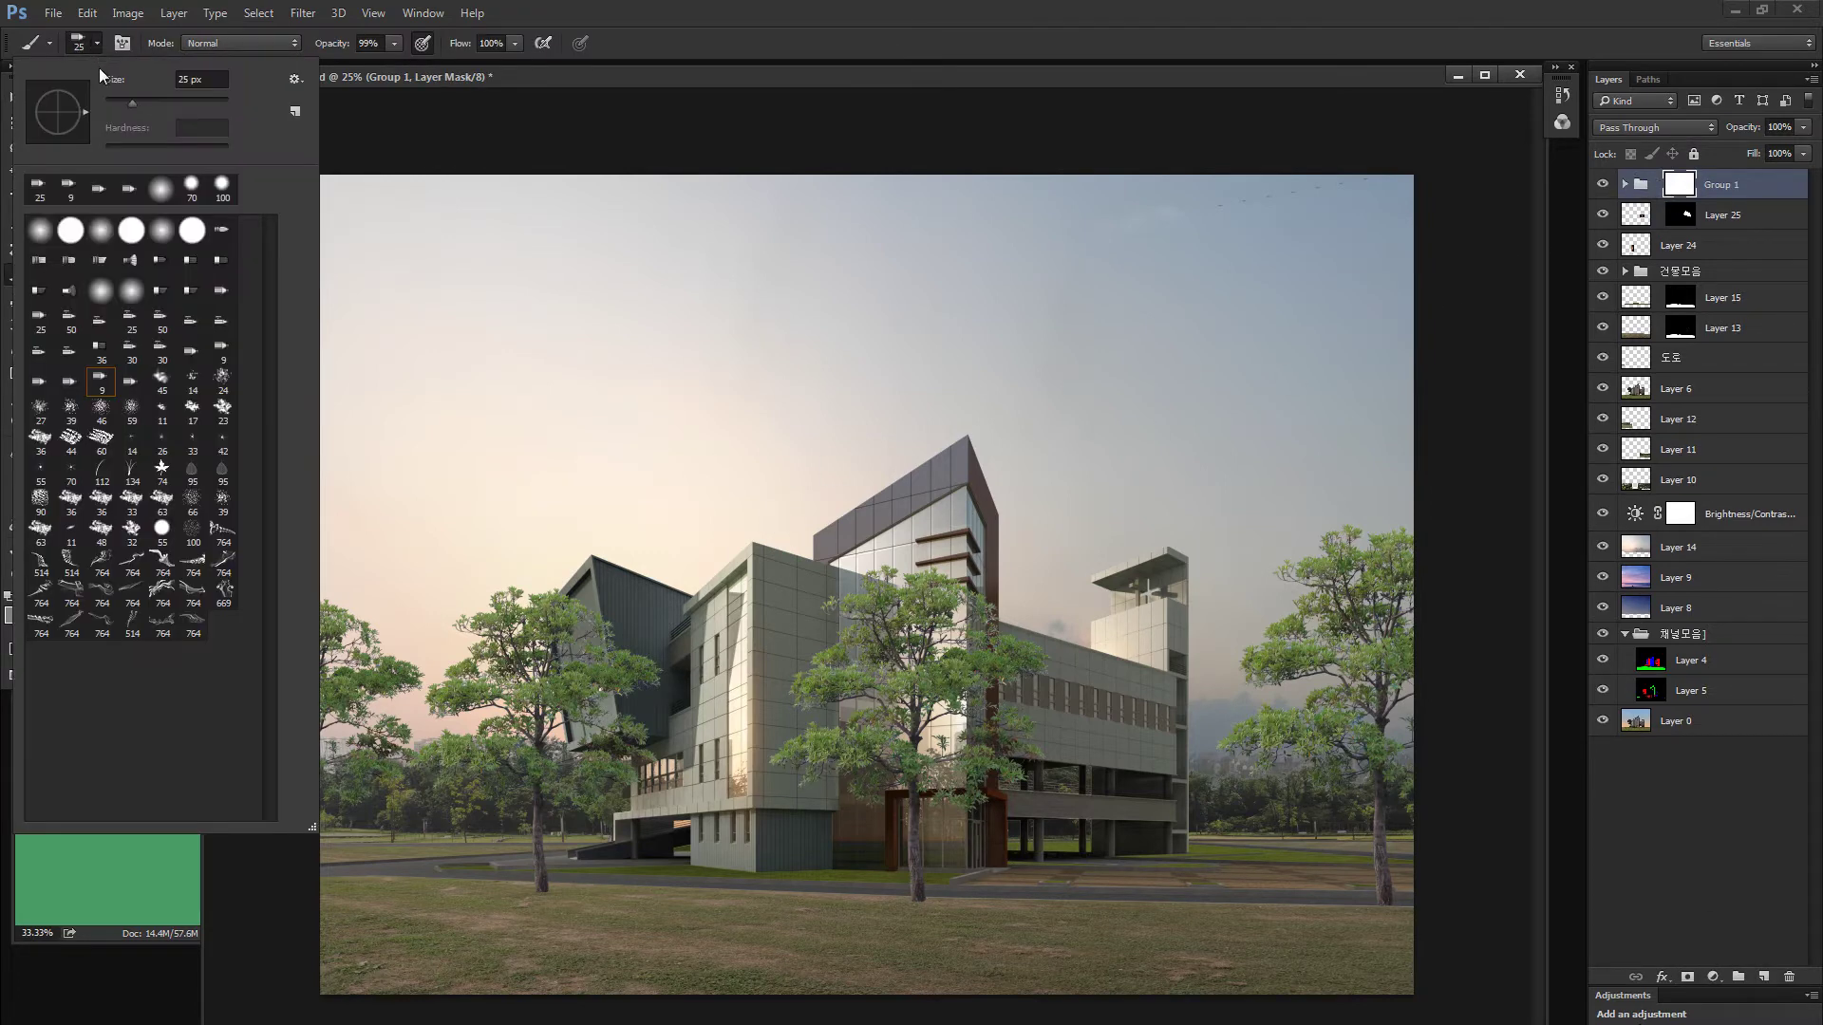
double_click(161, 189)
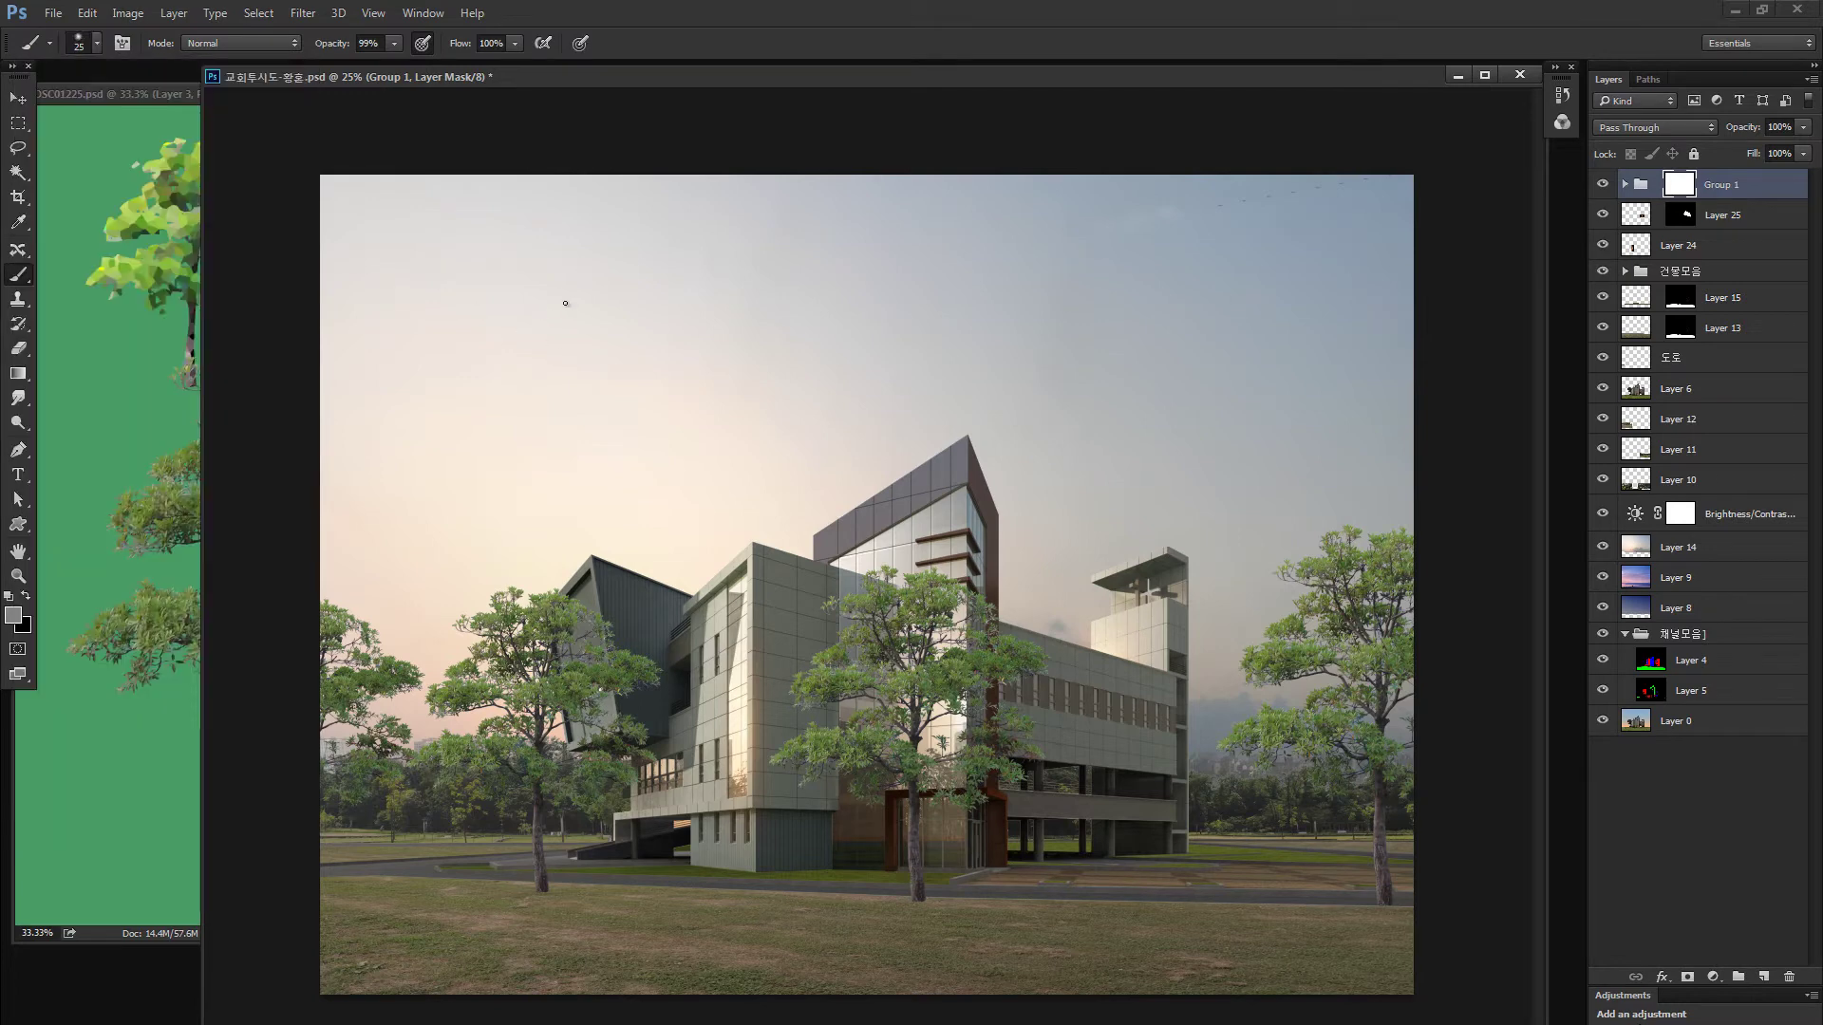
left_click_drag(542, 343, 698, 353)
left_click_drag(325, 42, 276, 44)
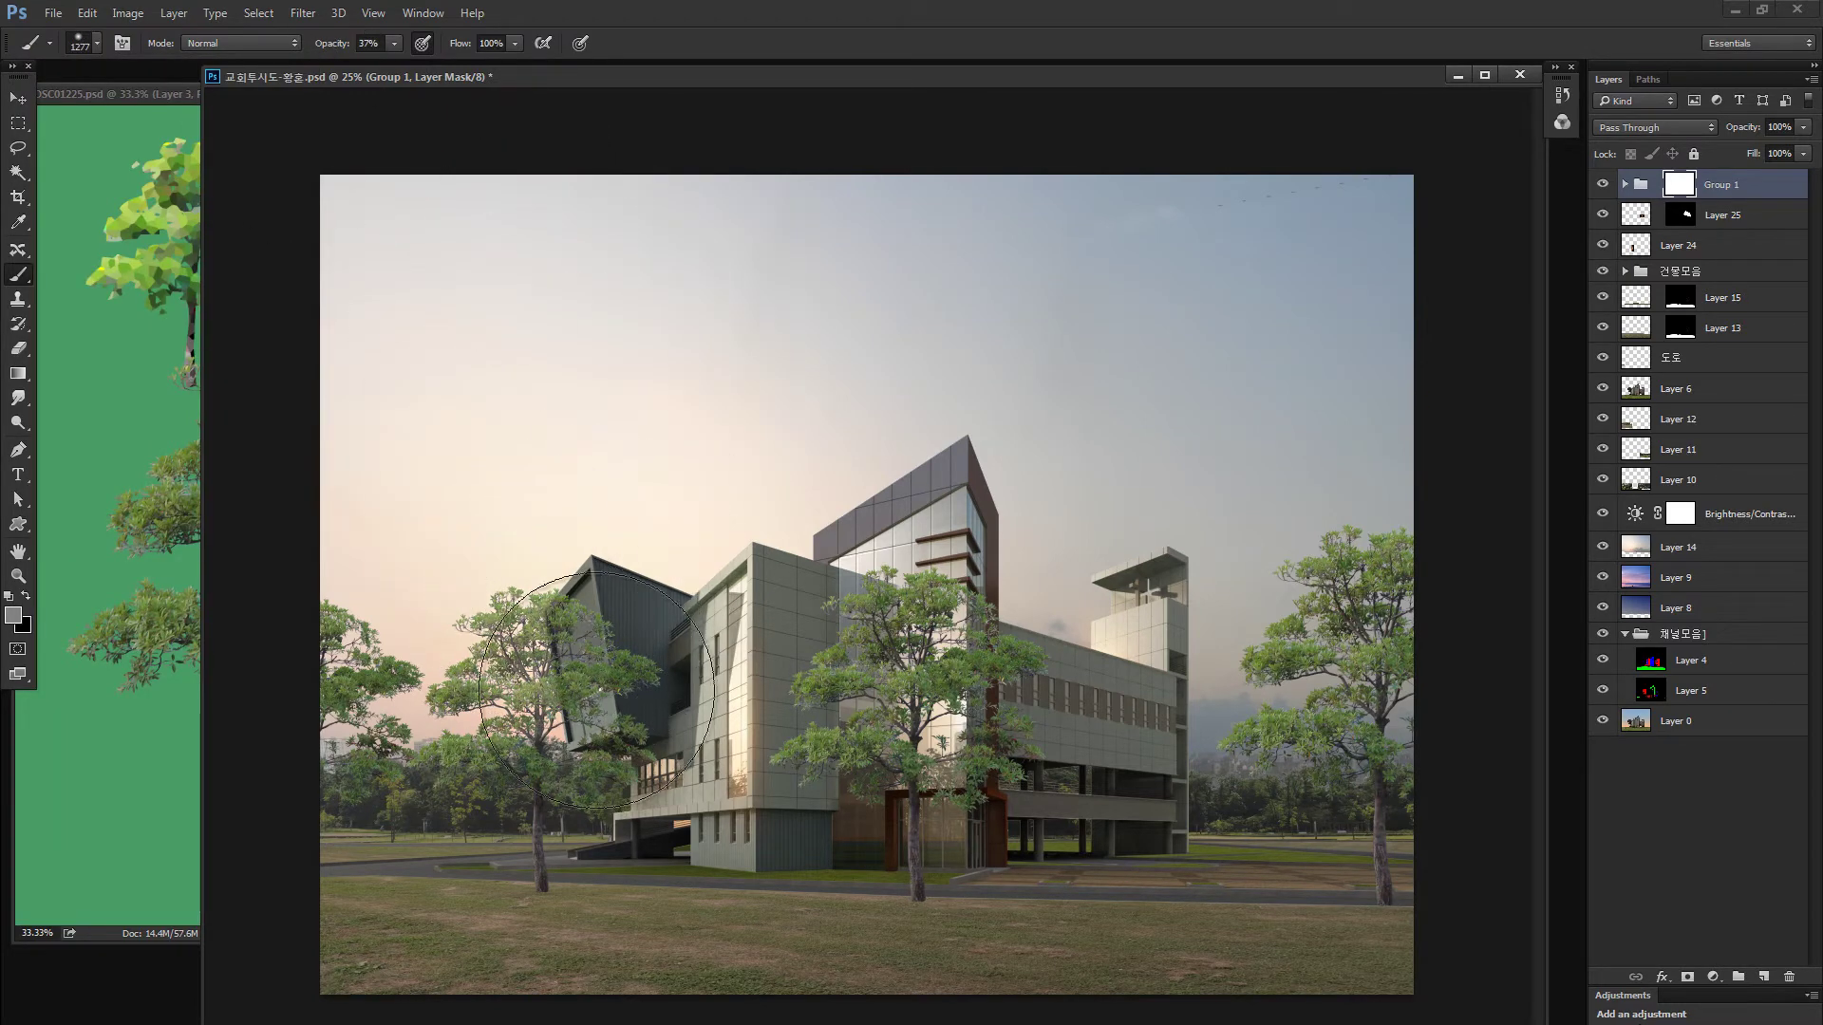
mouse_move(596, 690)
left_mouse_down()
mouse_move(1119, 671)
mouse_move(1139, 611)
mouse_move(659, 611)
mouse_move(983, 559)
mouse_move(721, 569)
mouse_move(669, 627)
mouse_move(722, 607)
mouse_move(889, 637)
mouse_move(652, 607)
mouse_move(407, 611)
mouse_move(824, 617)
mouse_move(1103, 727)
mouse_move(667, 484)
mouse_move(816, 702)
mouse_move(1048, 484)
mouse_move(1119, 447)
mouse_move(1268, 638)
left_mouse_up()
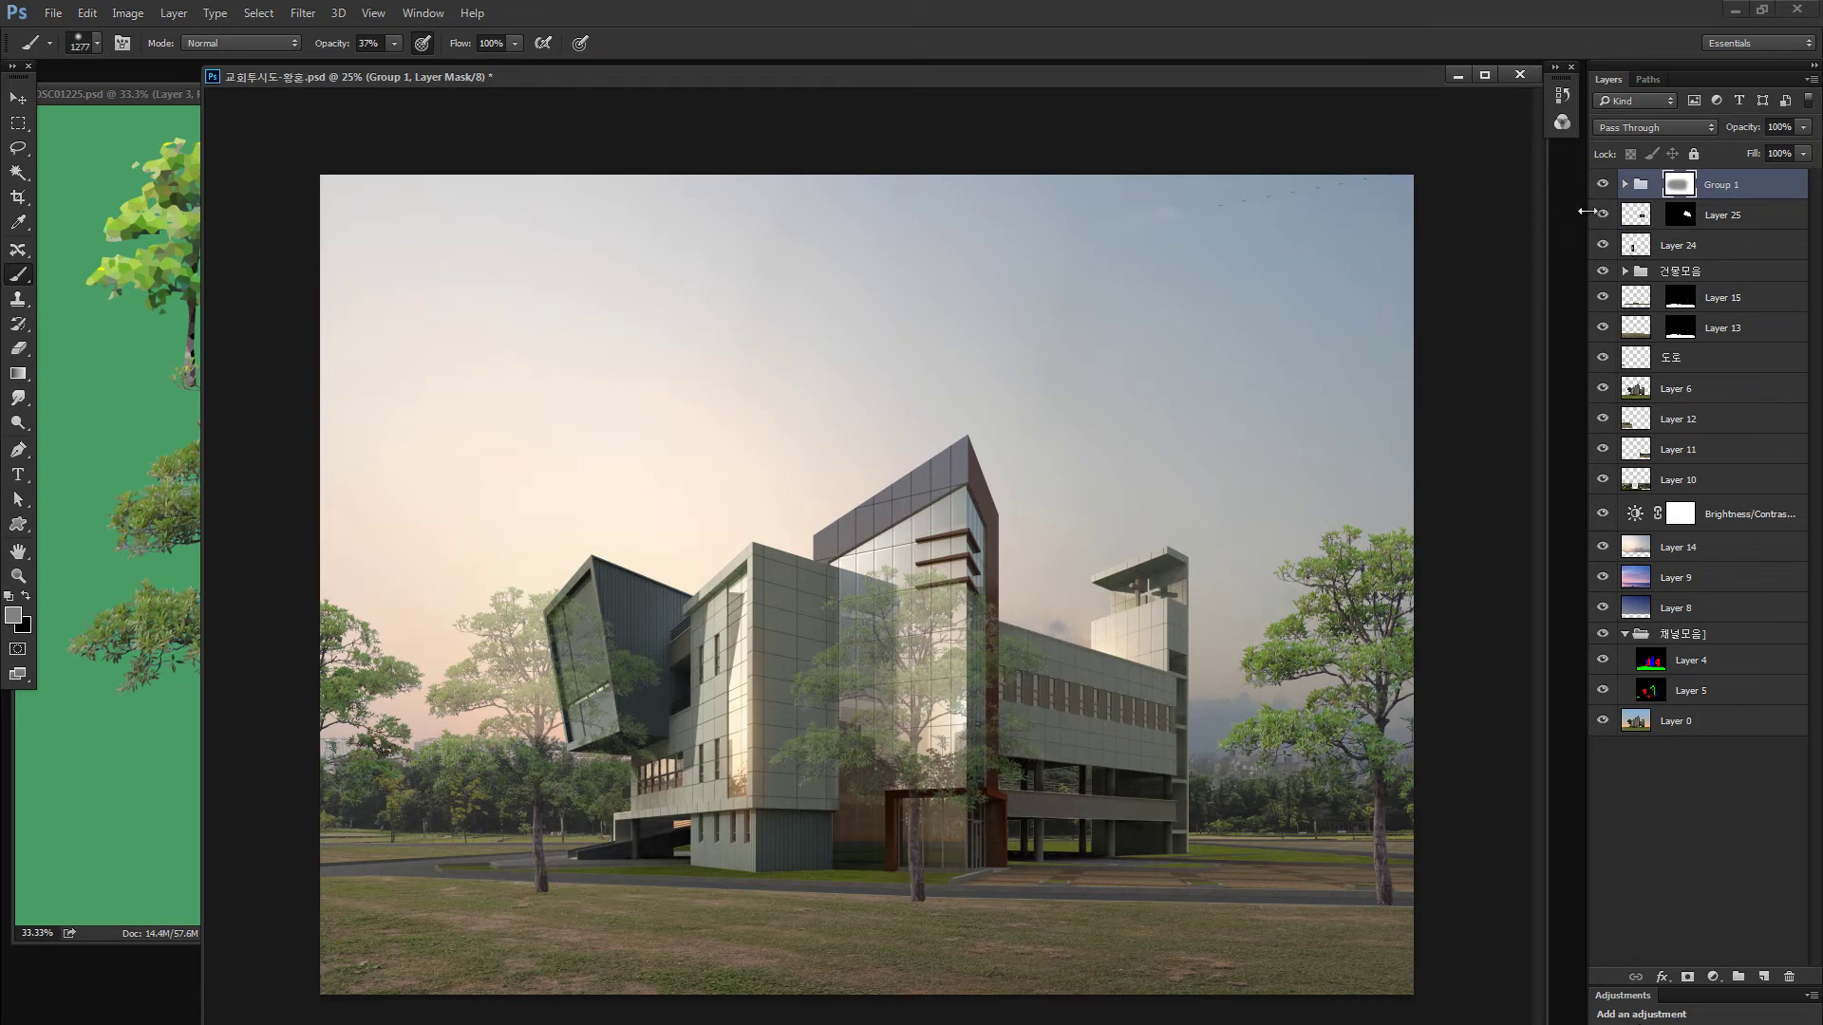
Toggle the two faded trees in front of the building off and on to compare the views
left_click(1624, 184)
left_click(1603, 245)
left_click(1602, 276)
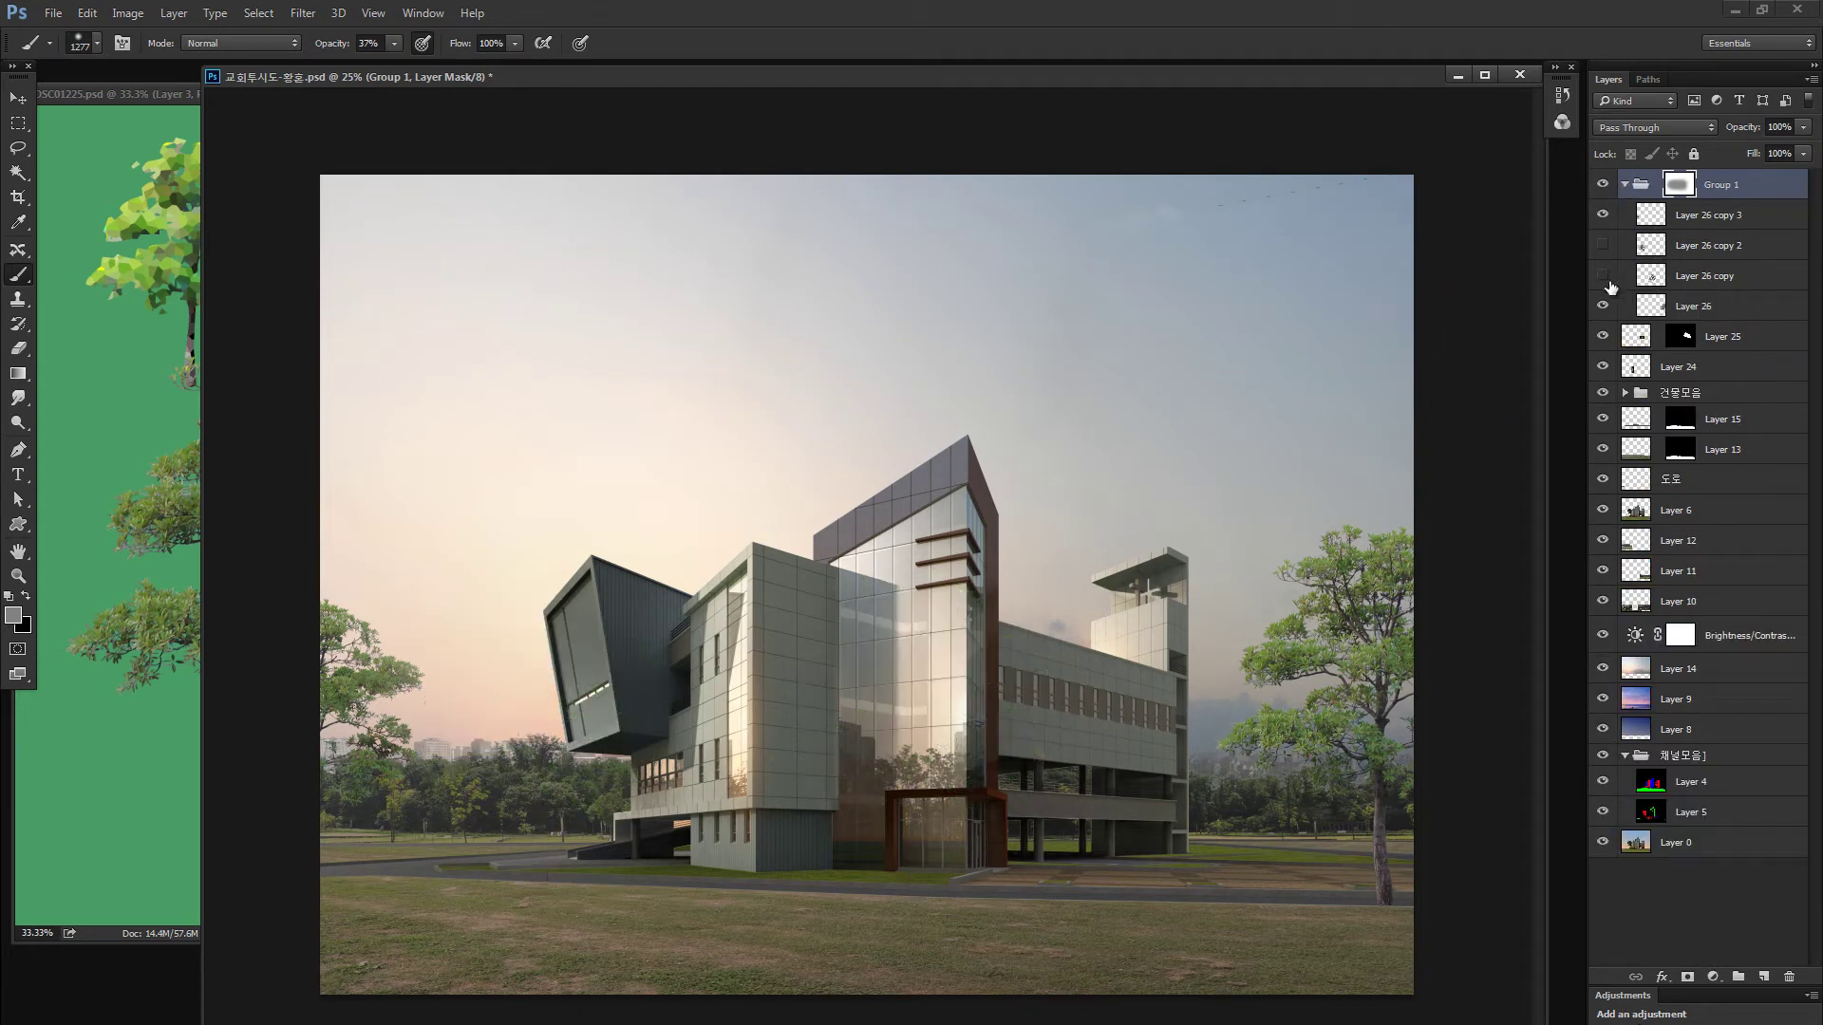
left_click(1603, 245)
left_click(1603, 275)
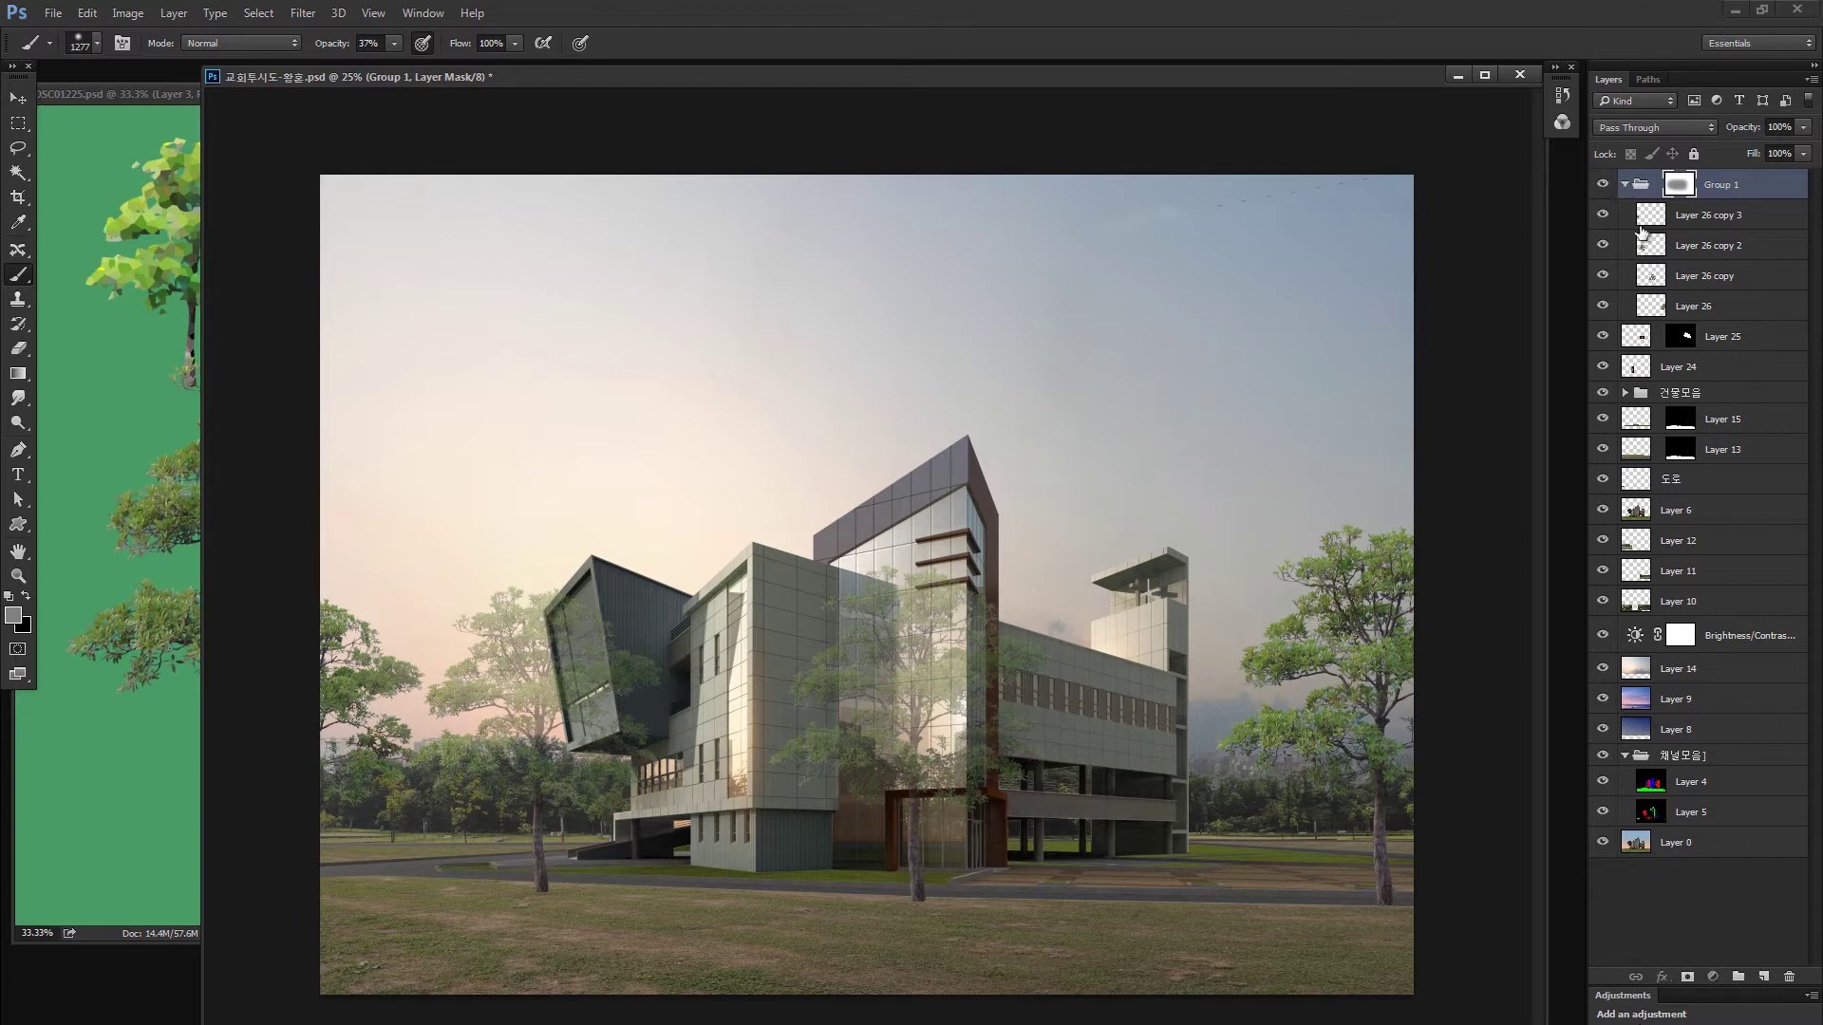
Delete the layer mask from the tree group and expand the group's layers
left_click(1624, 184)
left_click_drag(1674, 188, 1788, 976)
left_click(840, 417)
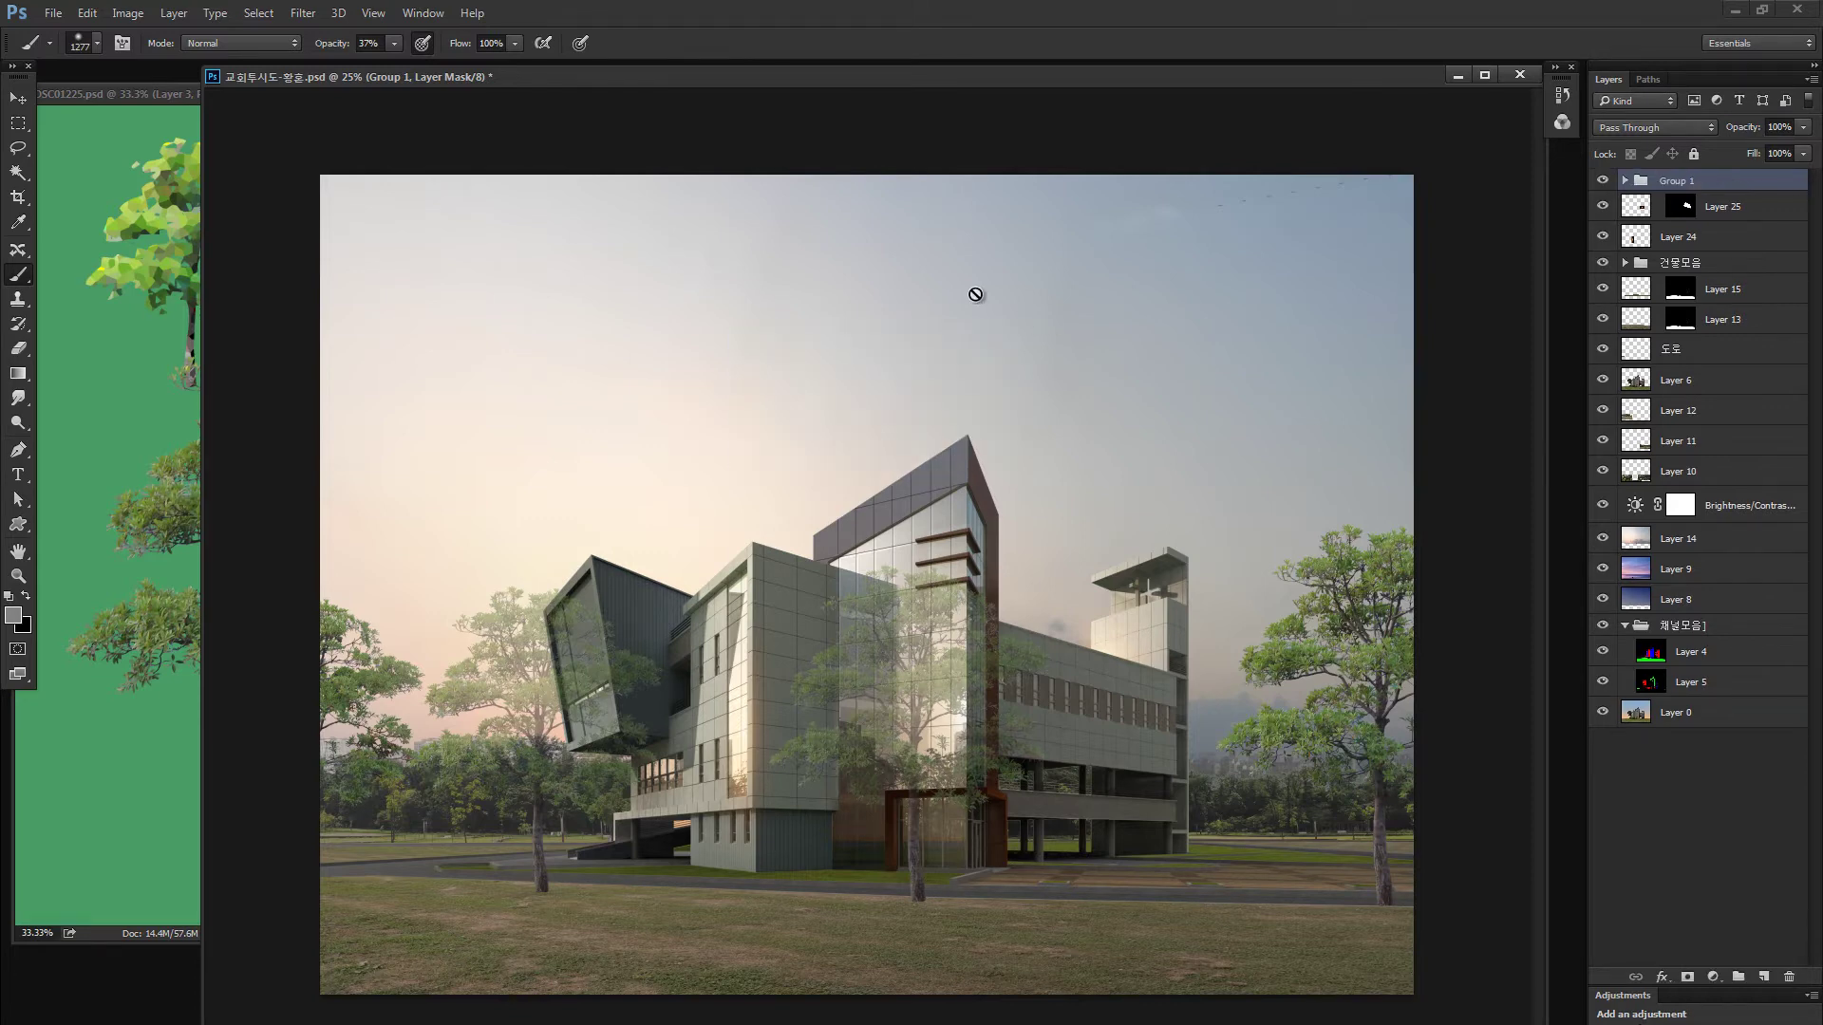
left_click(1624, 185)
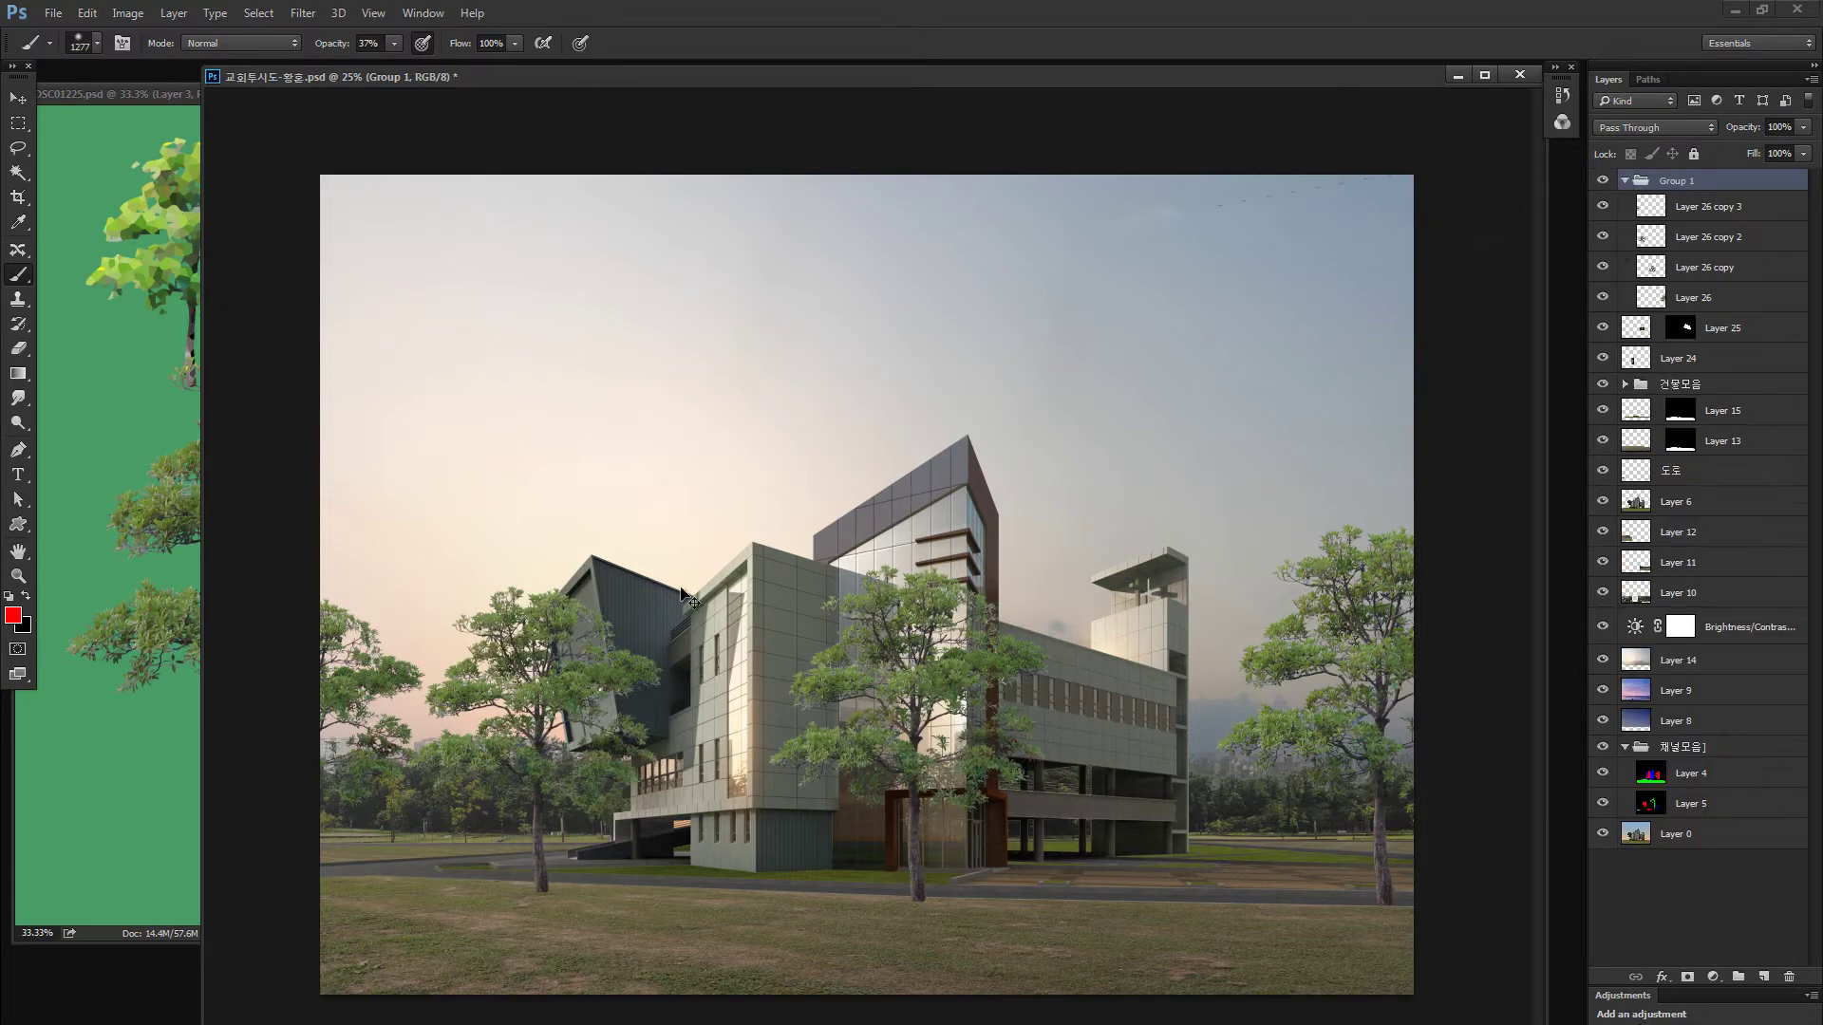
Delete the tree in front of the left wing and the one in front of the glass tower
key("v")
left_click_drag(624, 628, 645, 591)
key("ctrl+e")
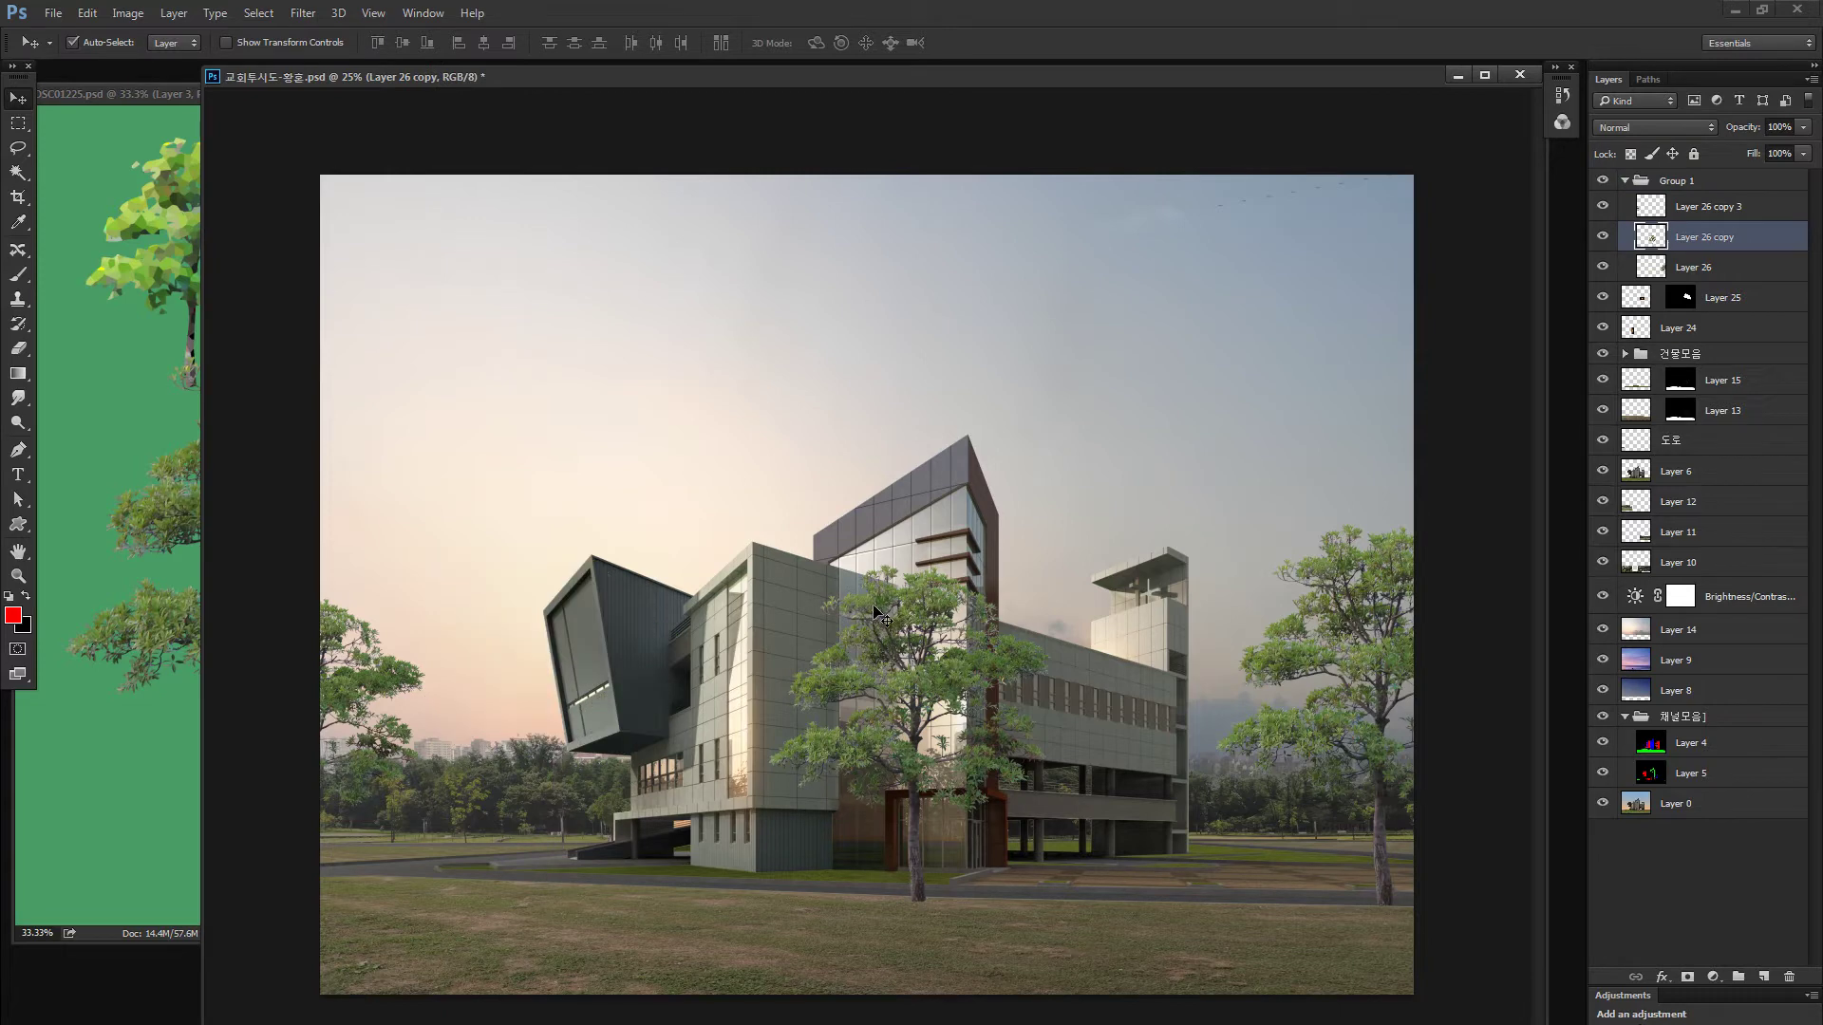
left_click_drag(857, 604, 869, 558)
key("Delete")
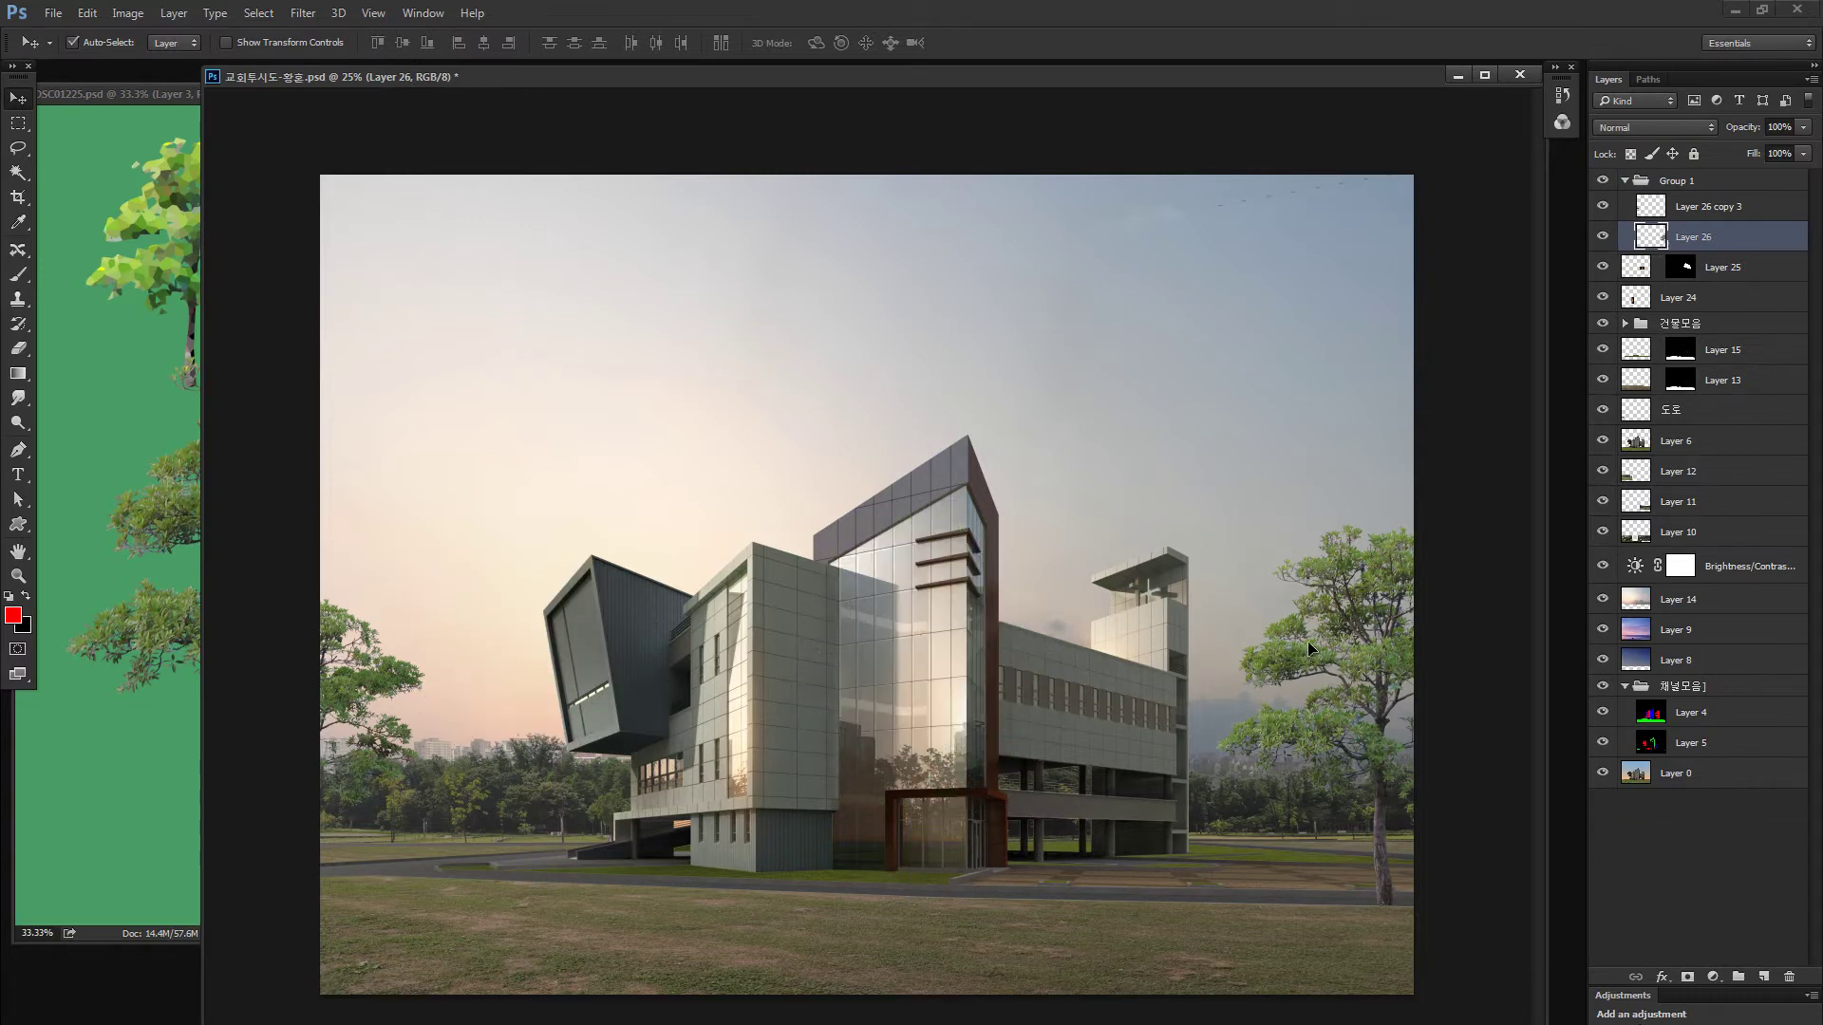
Shift the right tree slightly toward the building and bring the left tree fully into frame beside the left wing
left_click_drag(1307, 641, 1293, 645)
left_click_drag(380, 688, 427, 686)
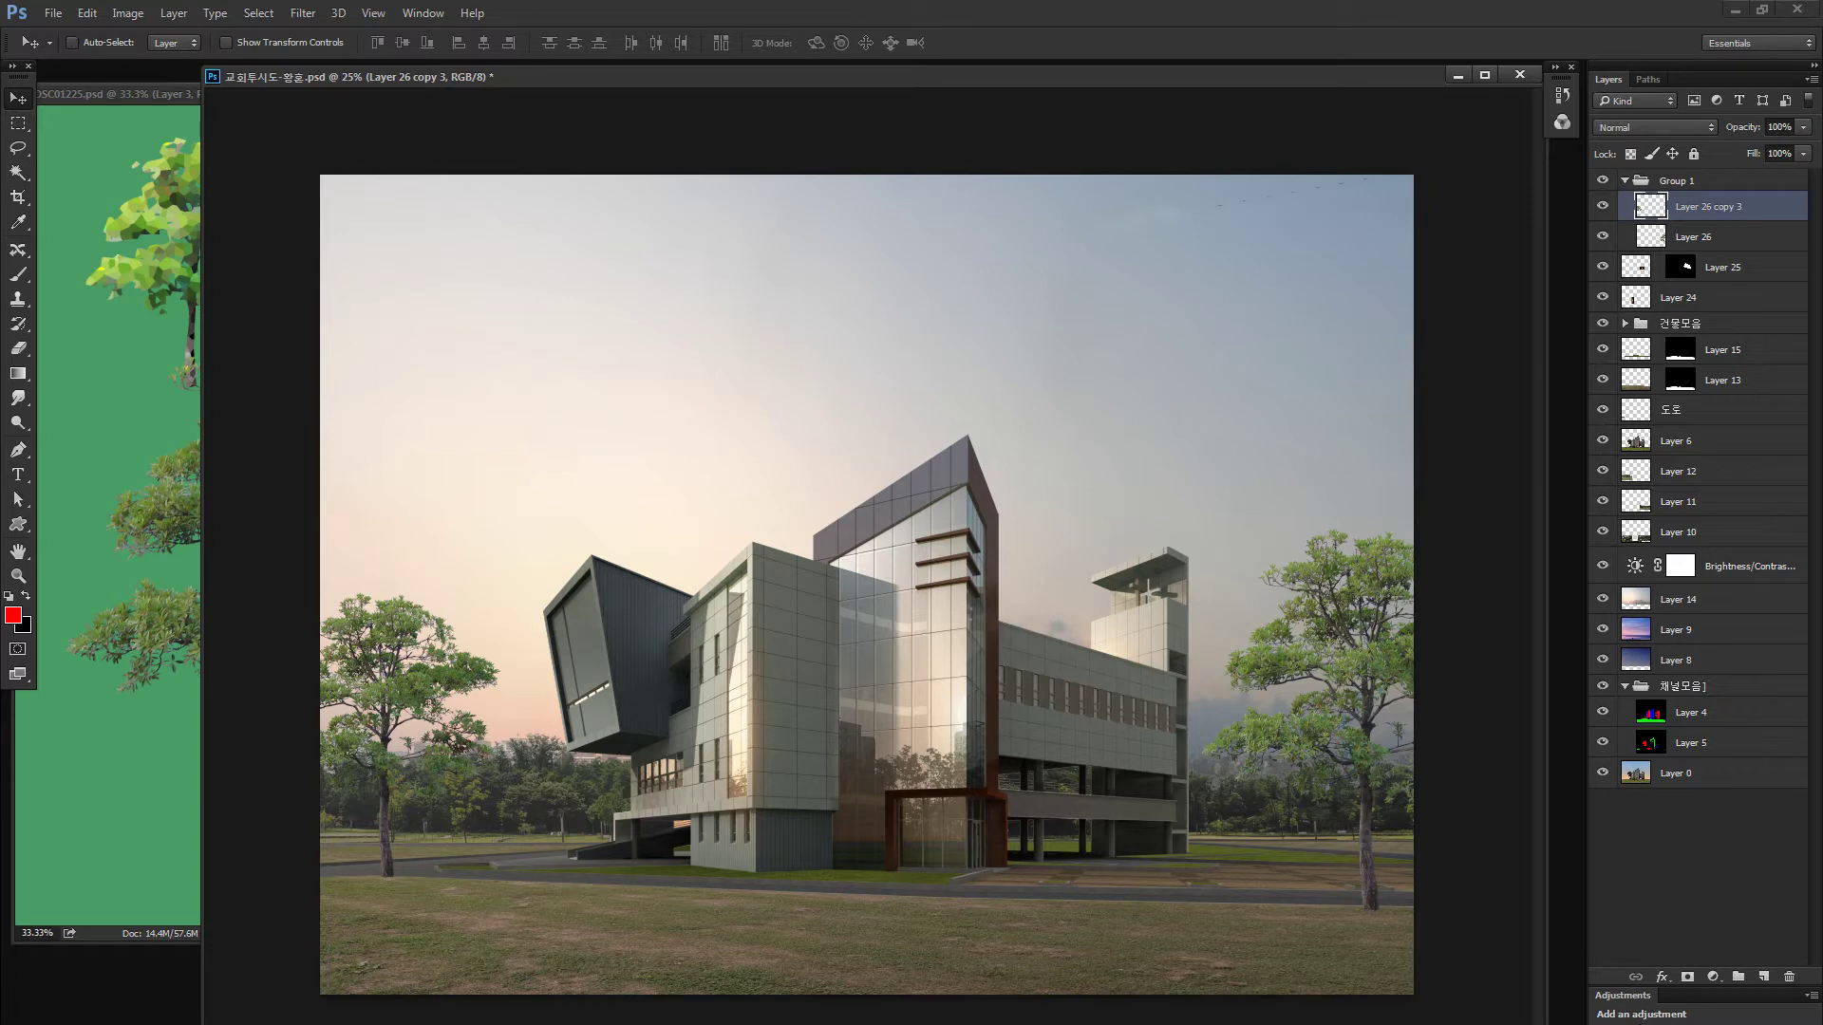
left_click_drag(386, 767, 400, 774)
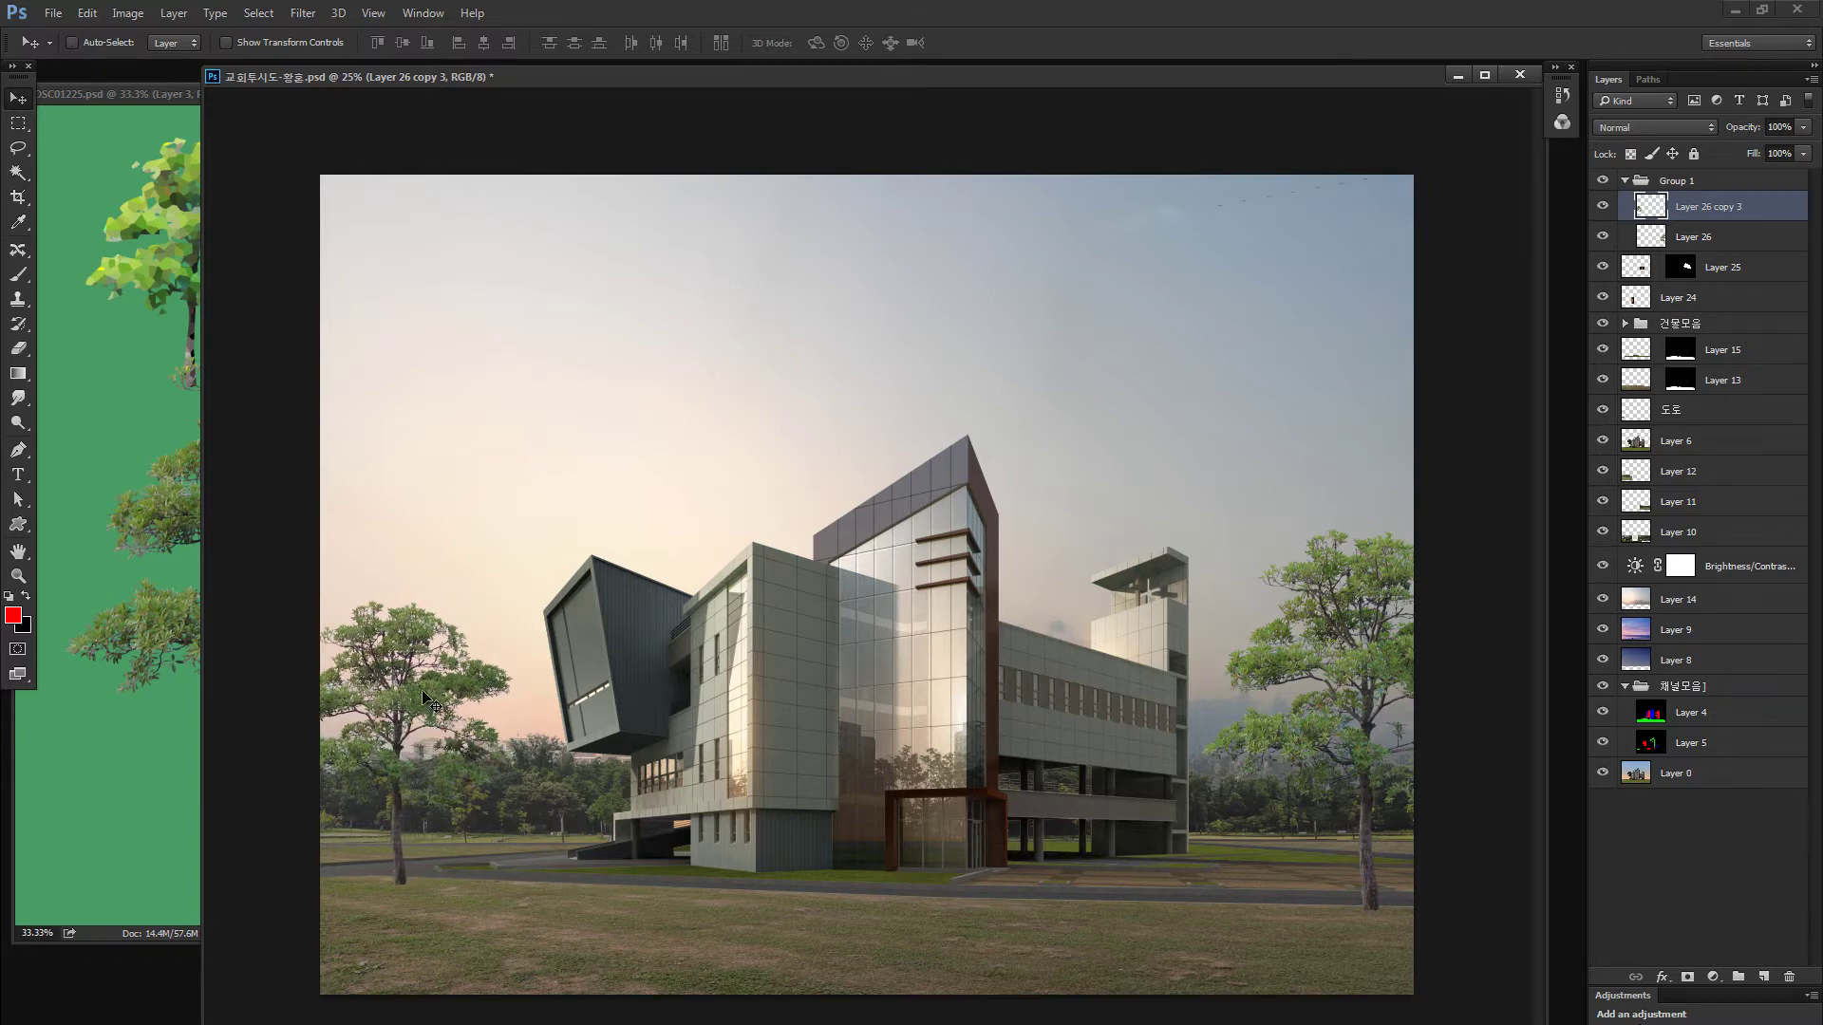
left_click_drag(412, 684, 476, 686)
left_click_drag(453, 786, 399, 771)
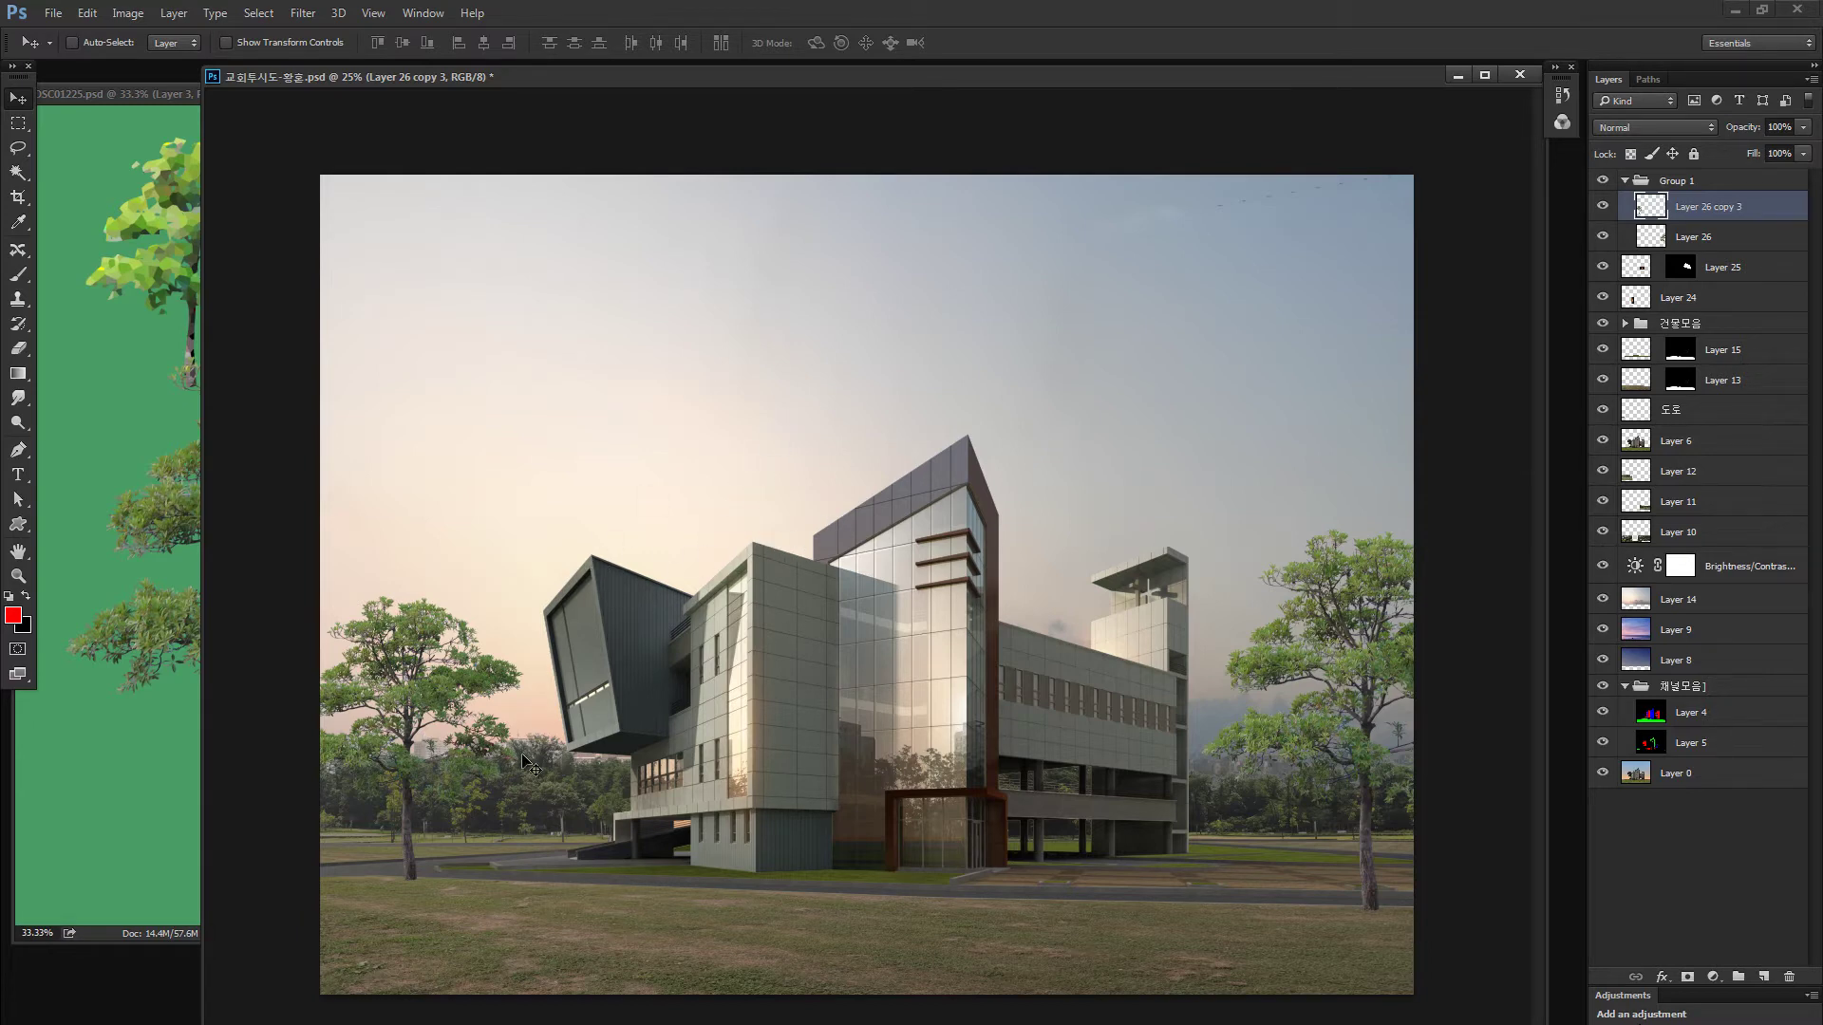
Try the left tree in front of the building's left wing and partly cut off at the image edge
left_click_drag(524, 762, 660, 944)
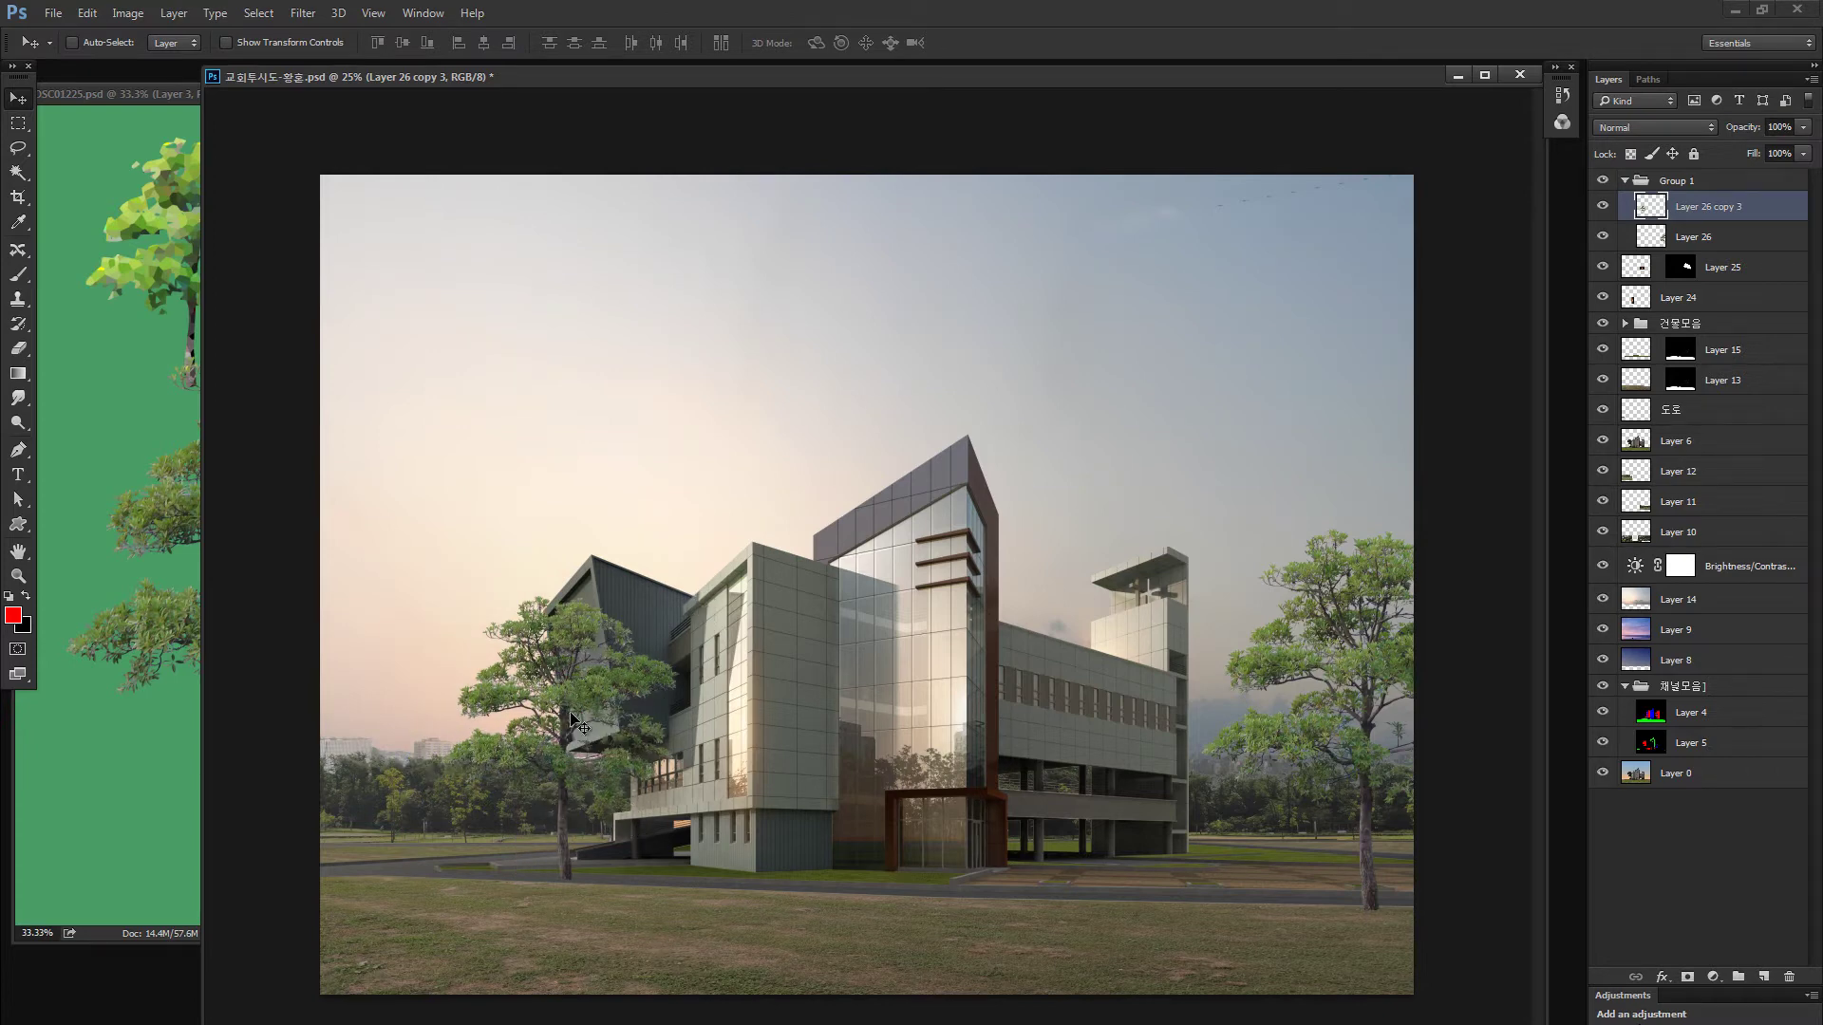
left_click_drag(569, 714, 560, 709)
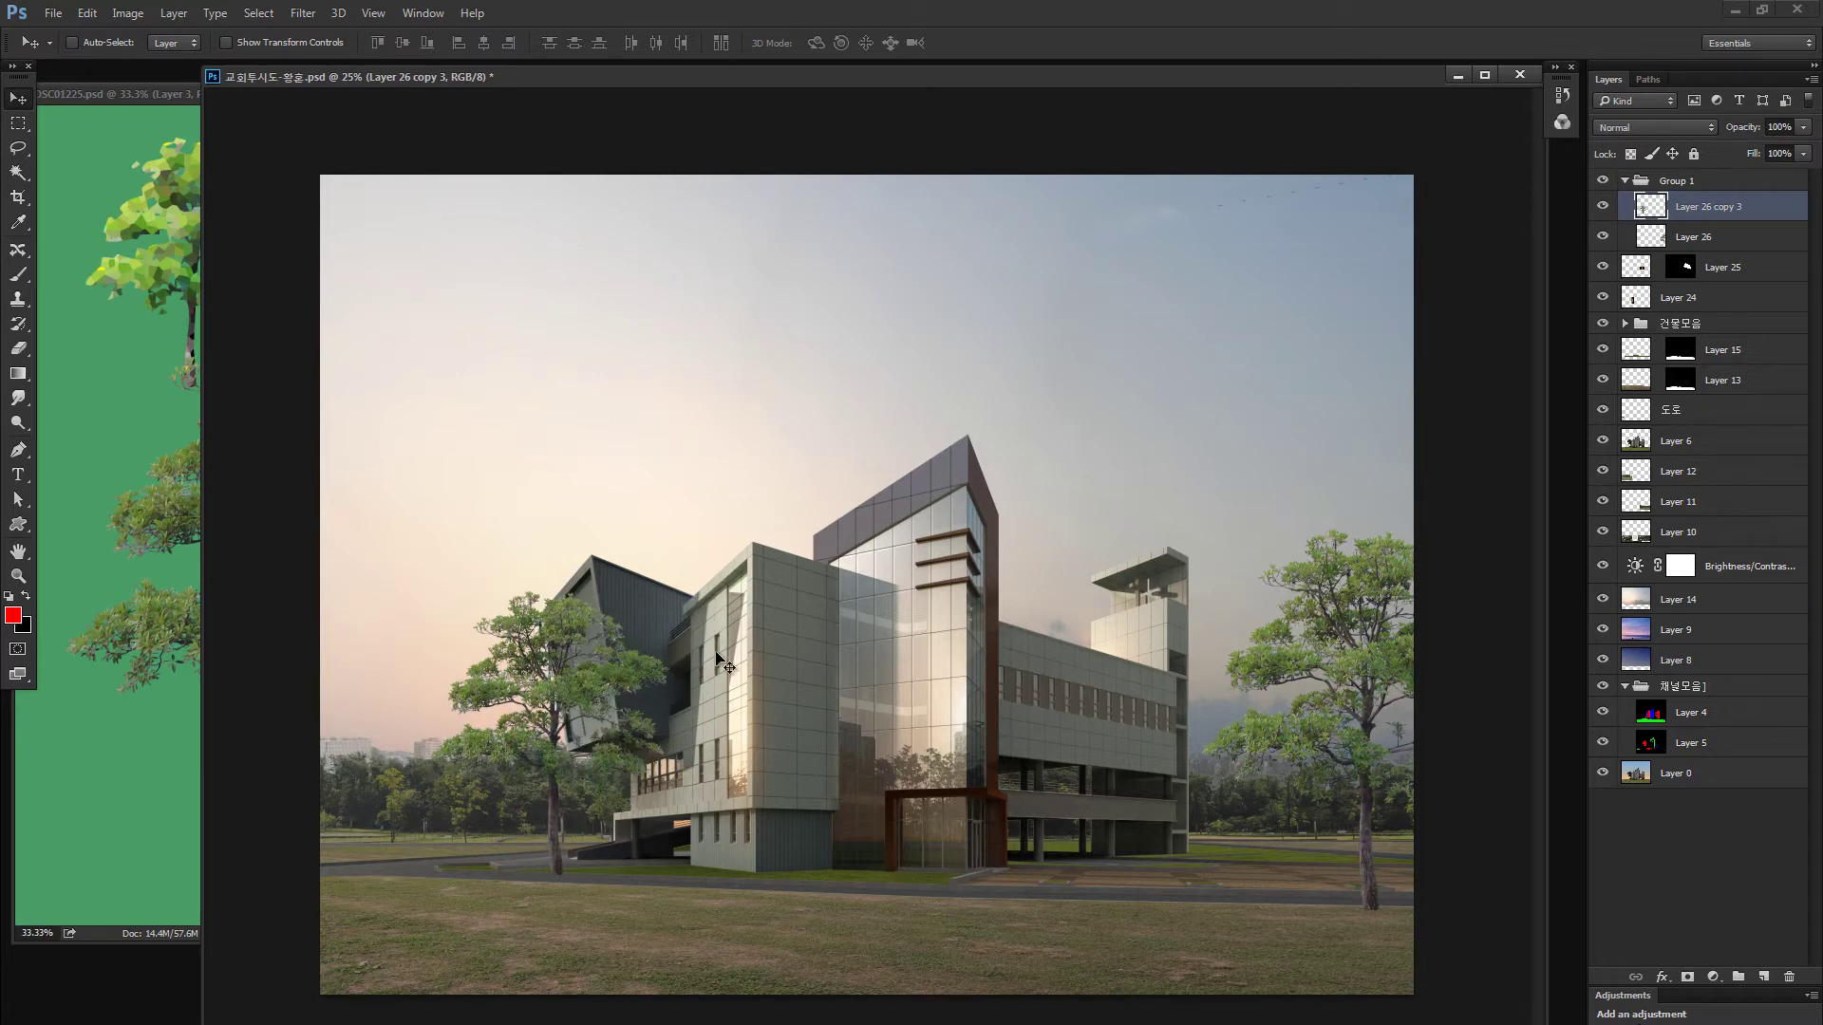
left_click_drag(797, 764, 583, 724)
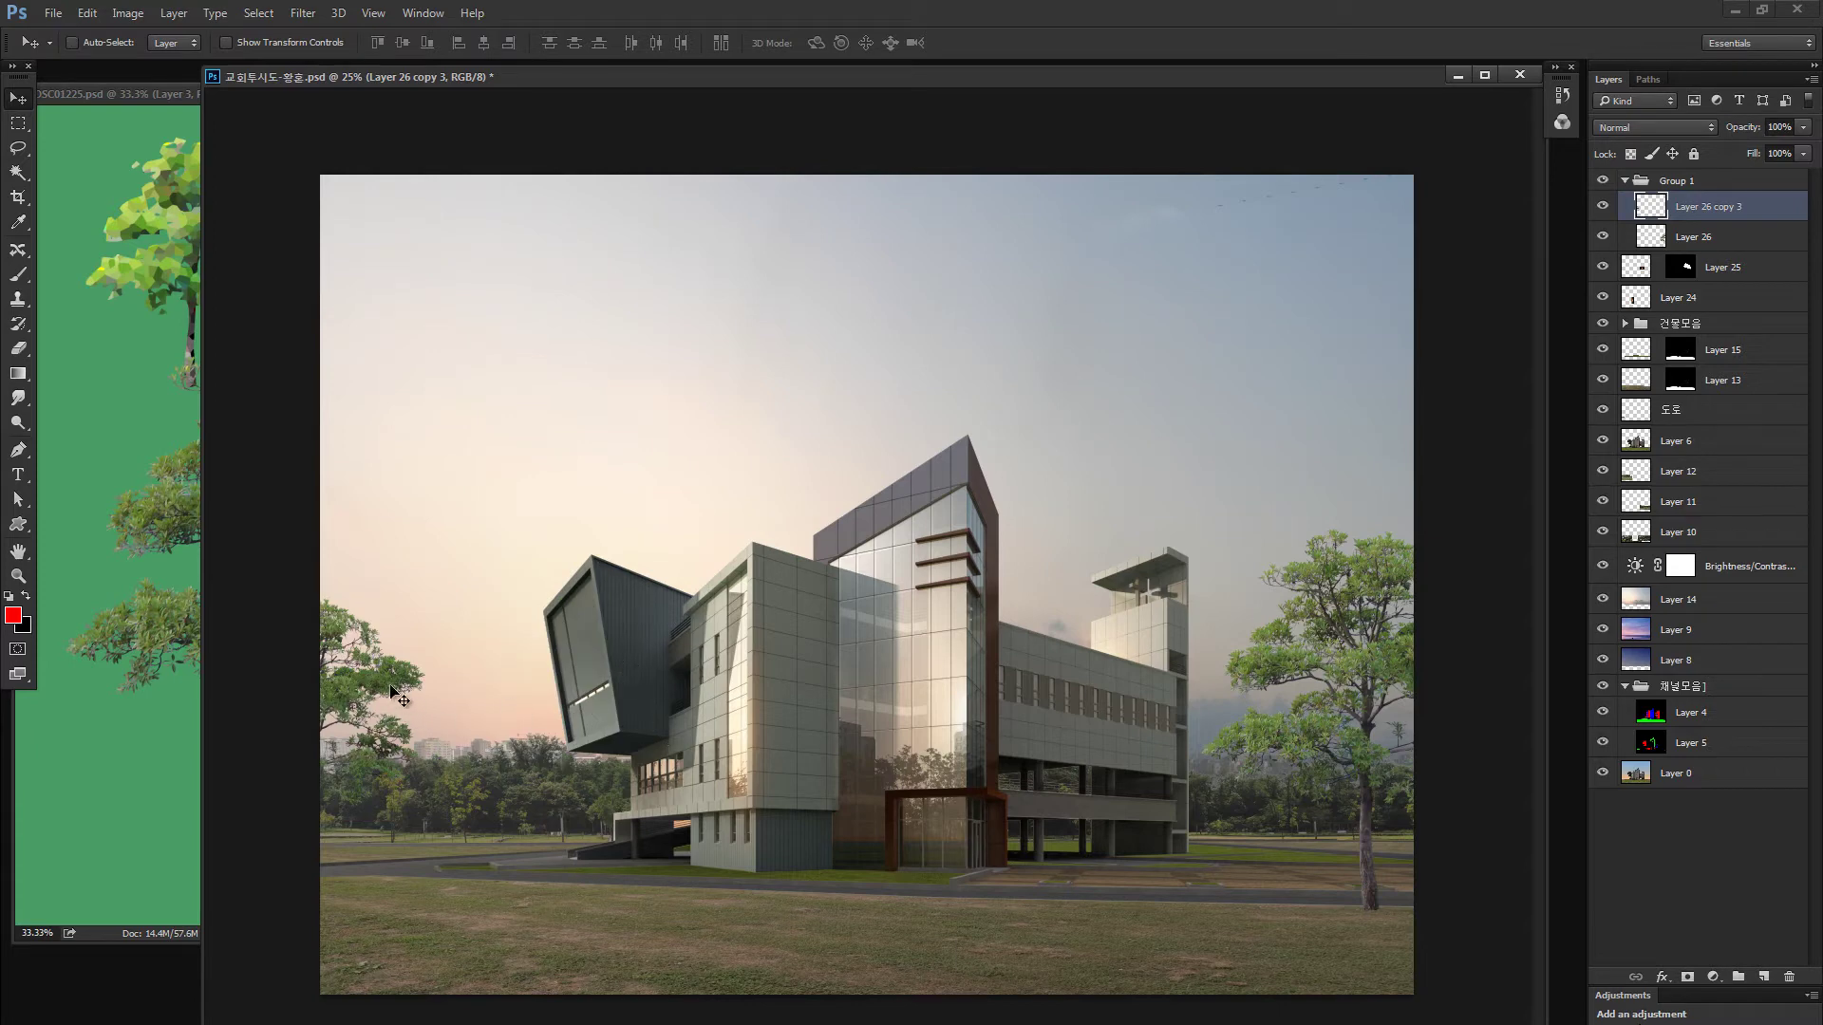
Place the left tree fully in frame beside the left wing and fine-tune its height on the ground
left_click_drag(398, 698, 464, 682)
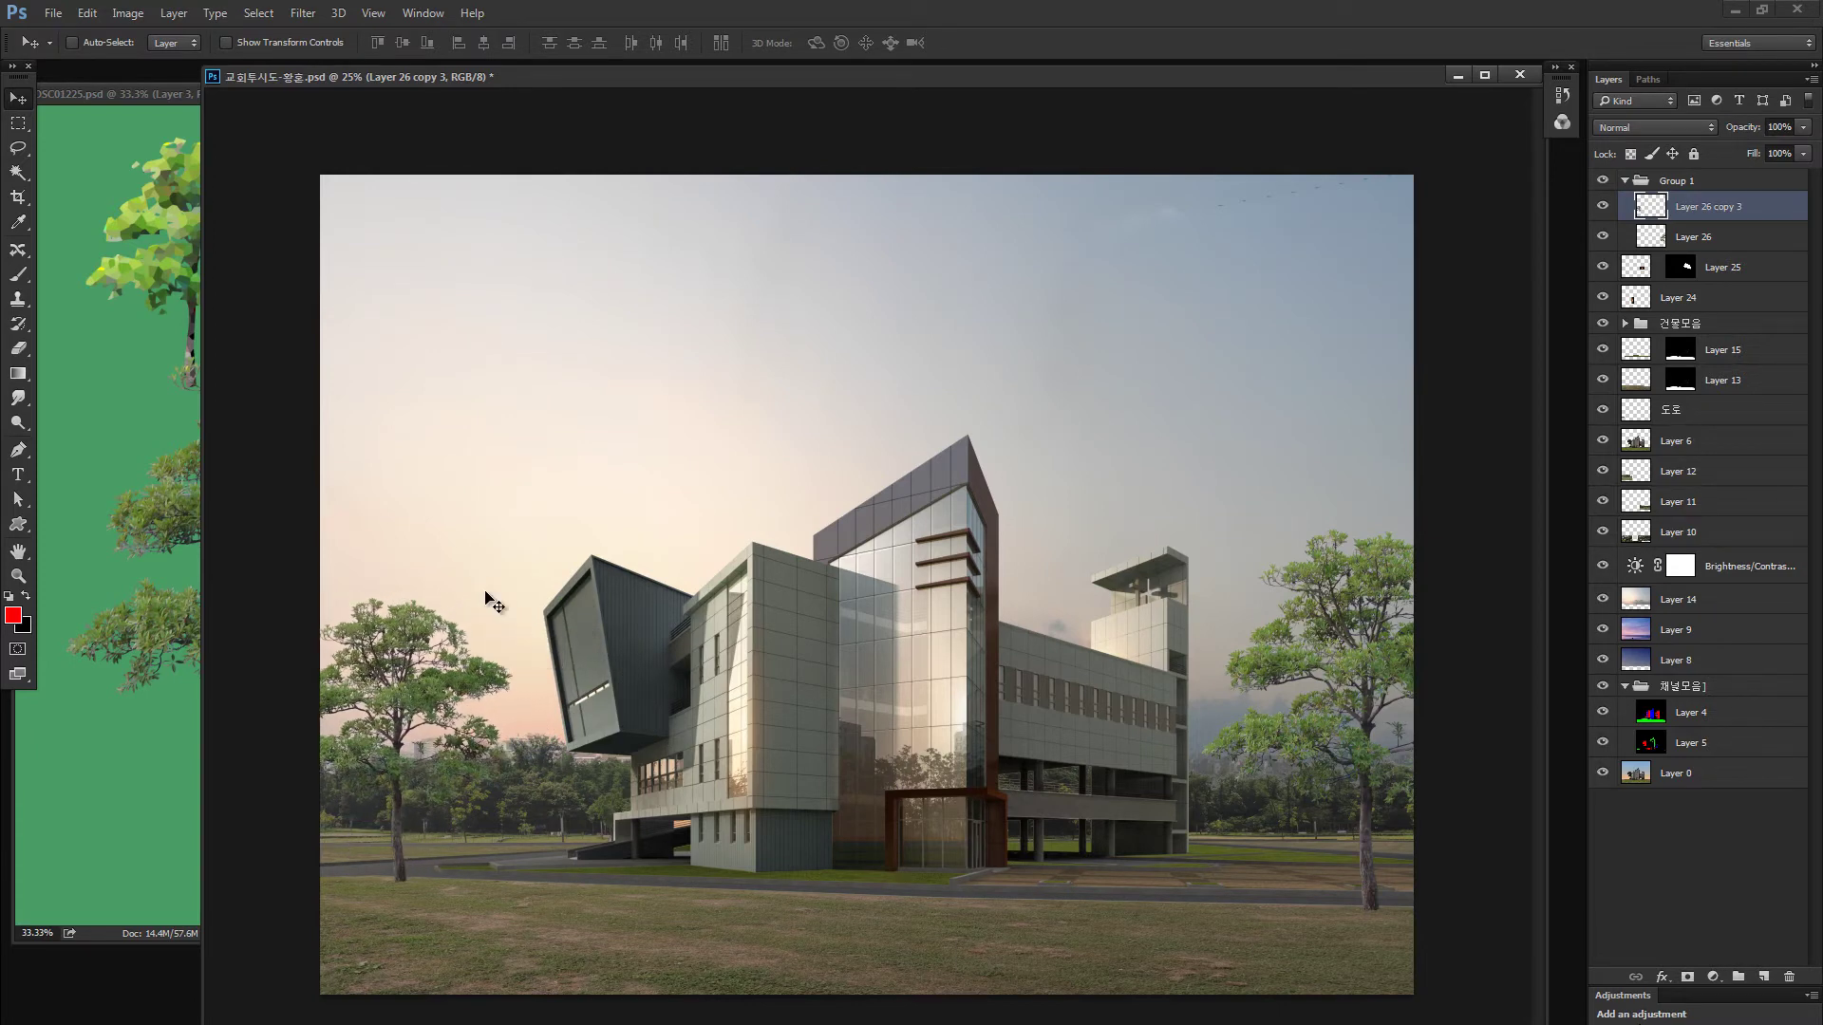
key("Up")
key("Up")
key("Up")
key("Up")
key("Up")
key("Up")
key("Up")
key("Down")
key("Down")
key("Down")
key("Down")
key("Down")
key("Down")
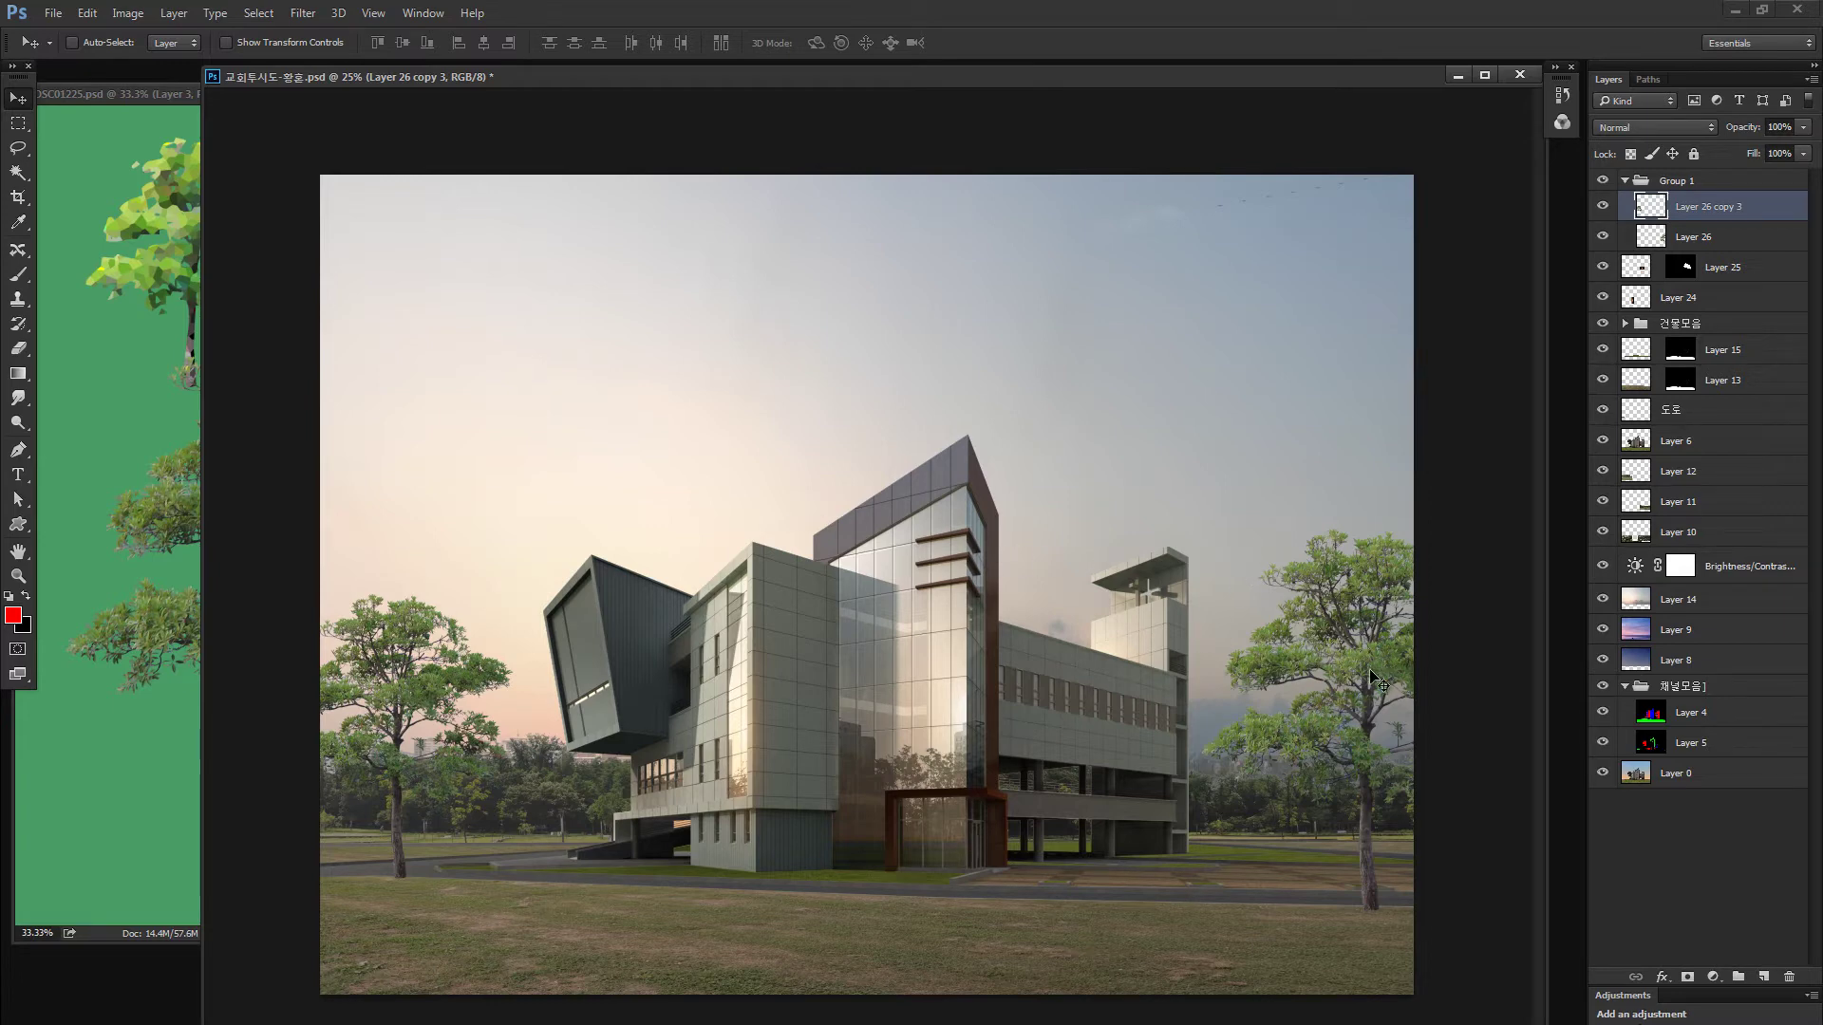
Enlarge the right tree slightly and reposition it so its trunk stands near the image's right edge
left_click_drag(1369, 672, 1376, 660)
key("ctrl+t")
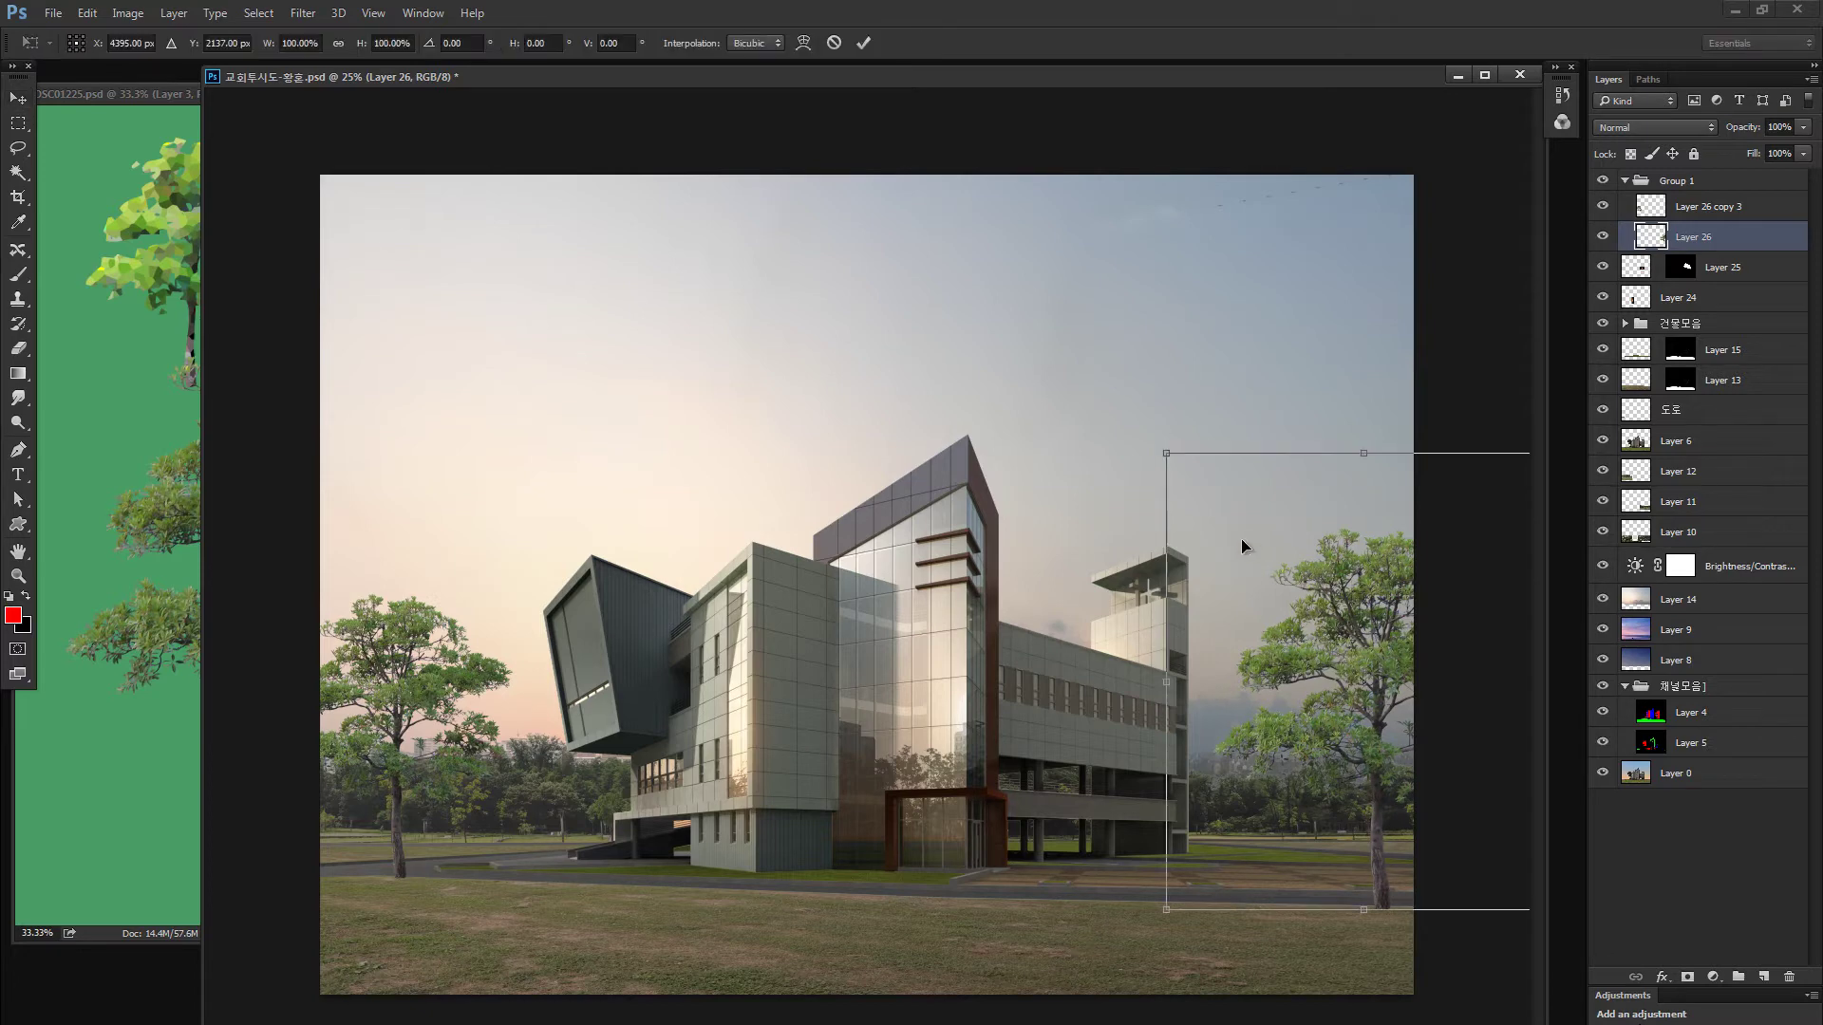
left_click_drag(1167, 453, 1160, 436)
key("Return")
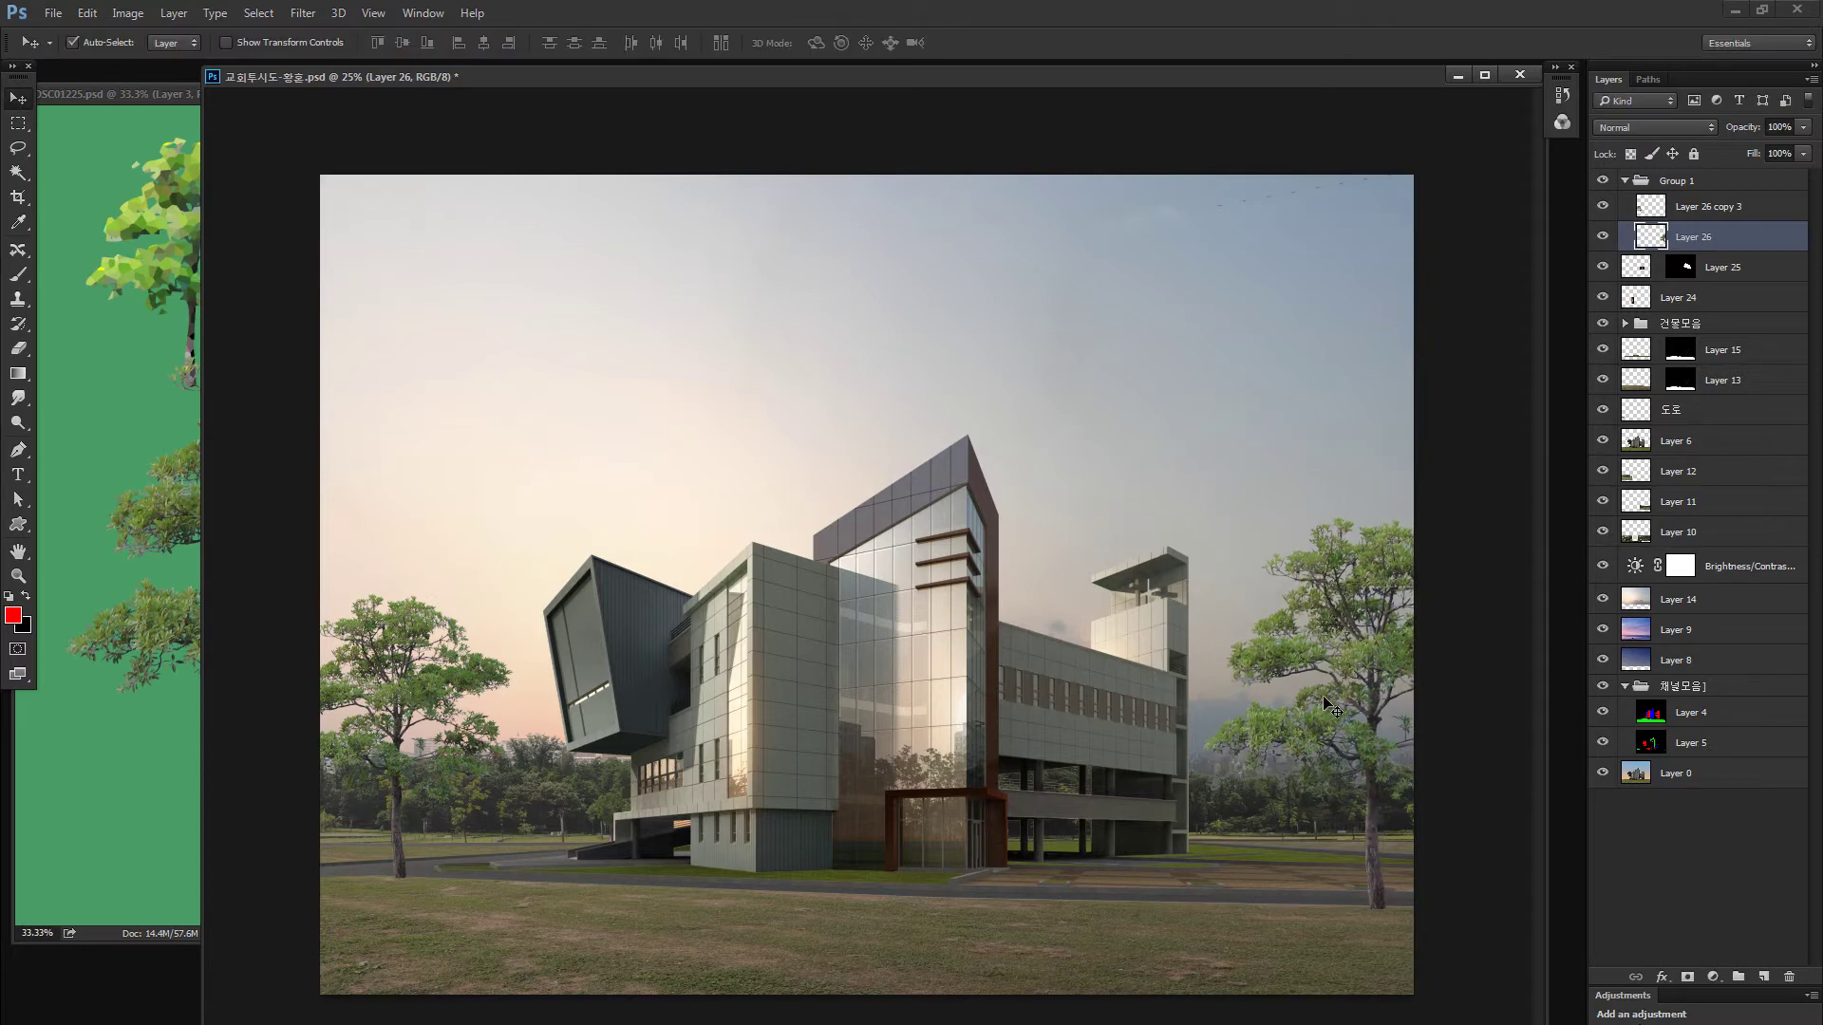
left_click_drag(1329, 705, 1313, 689)
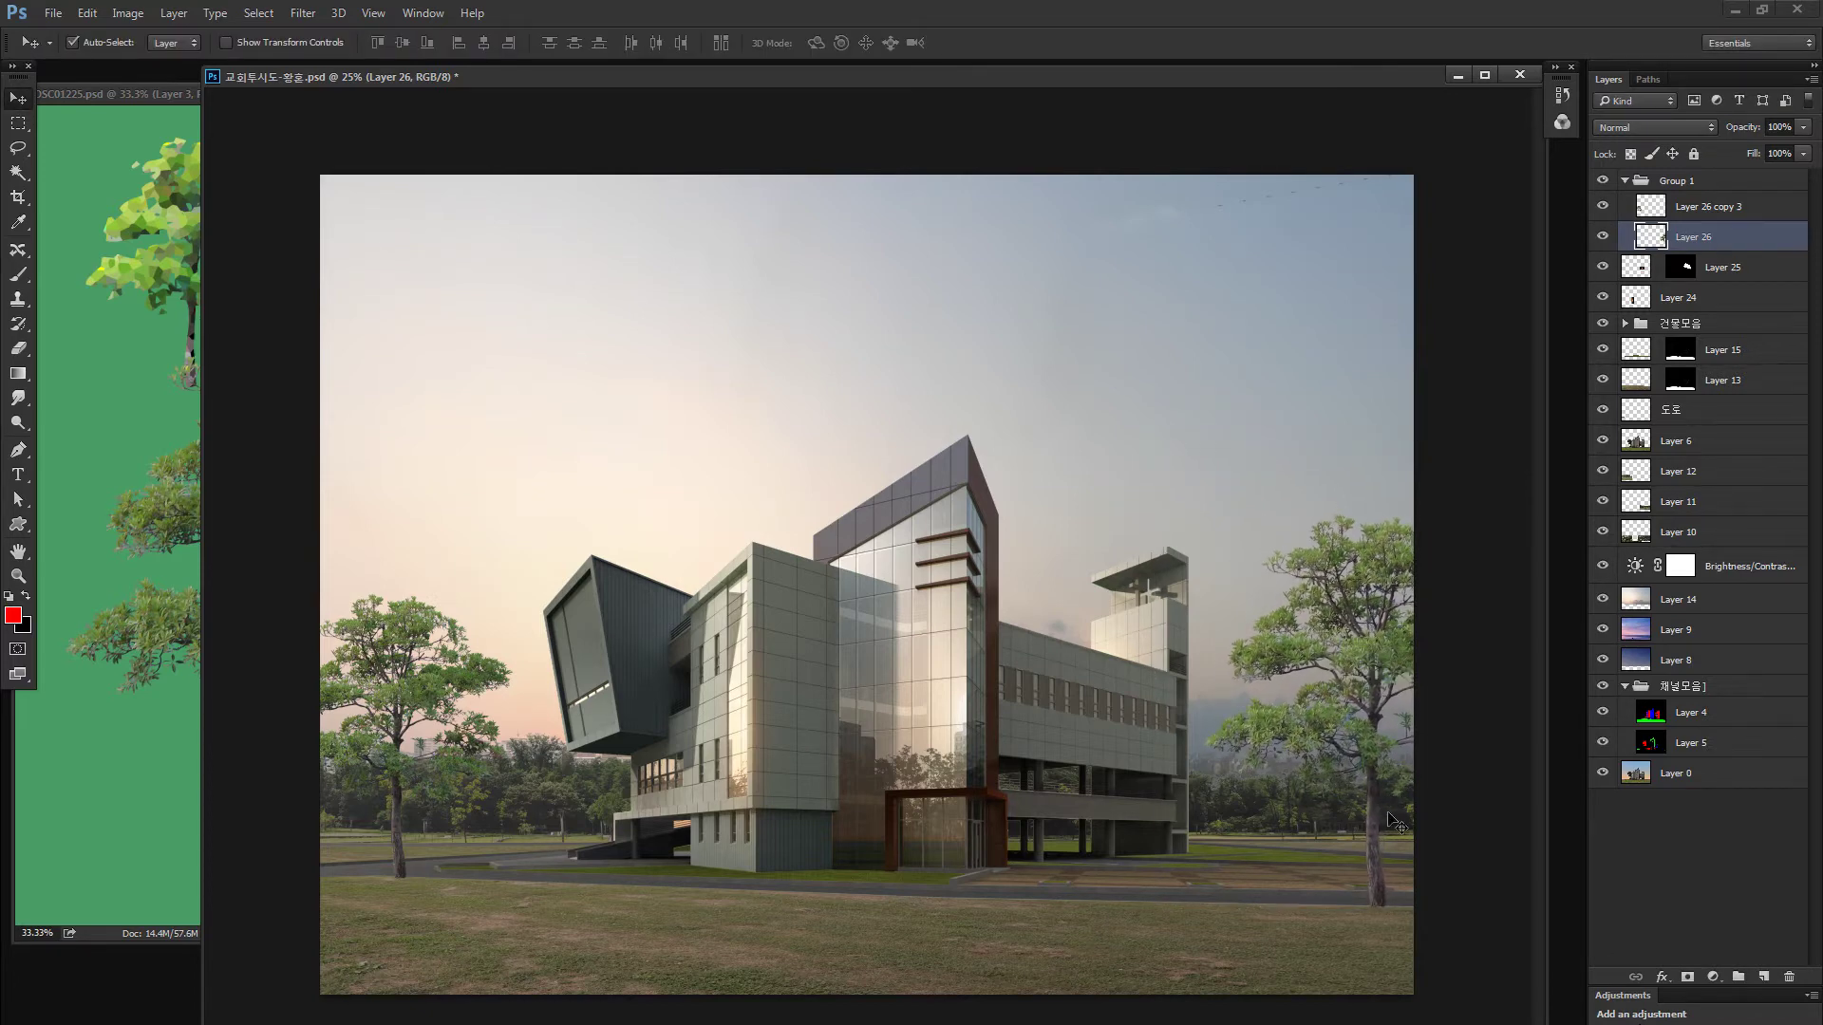
Collapse Group 1 and merge its two tree layers into a single layer
key("ctrl+minus")
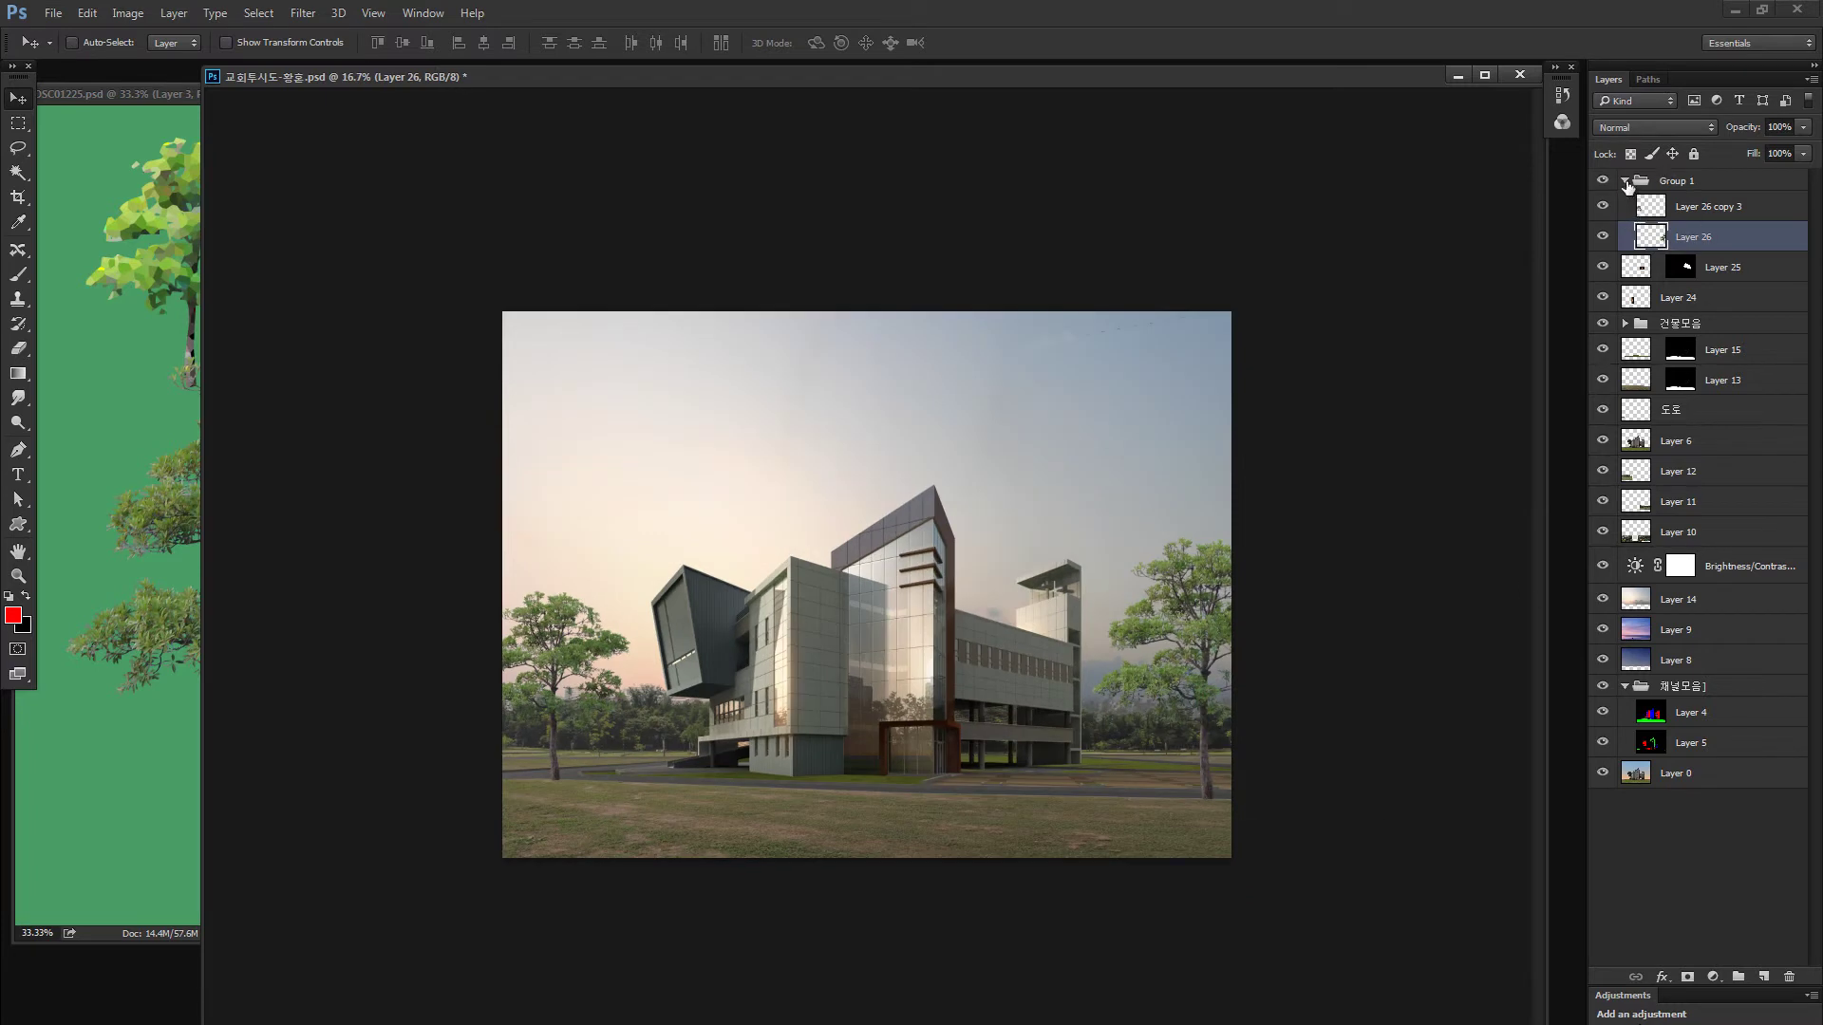
left_click(1625, 181)
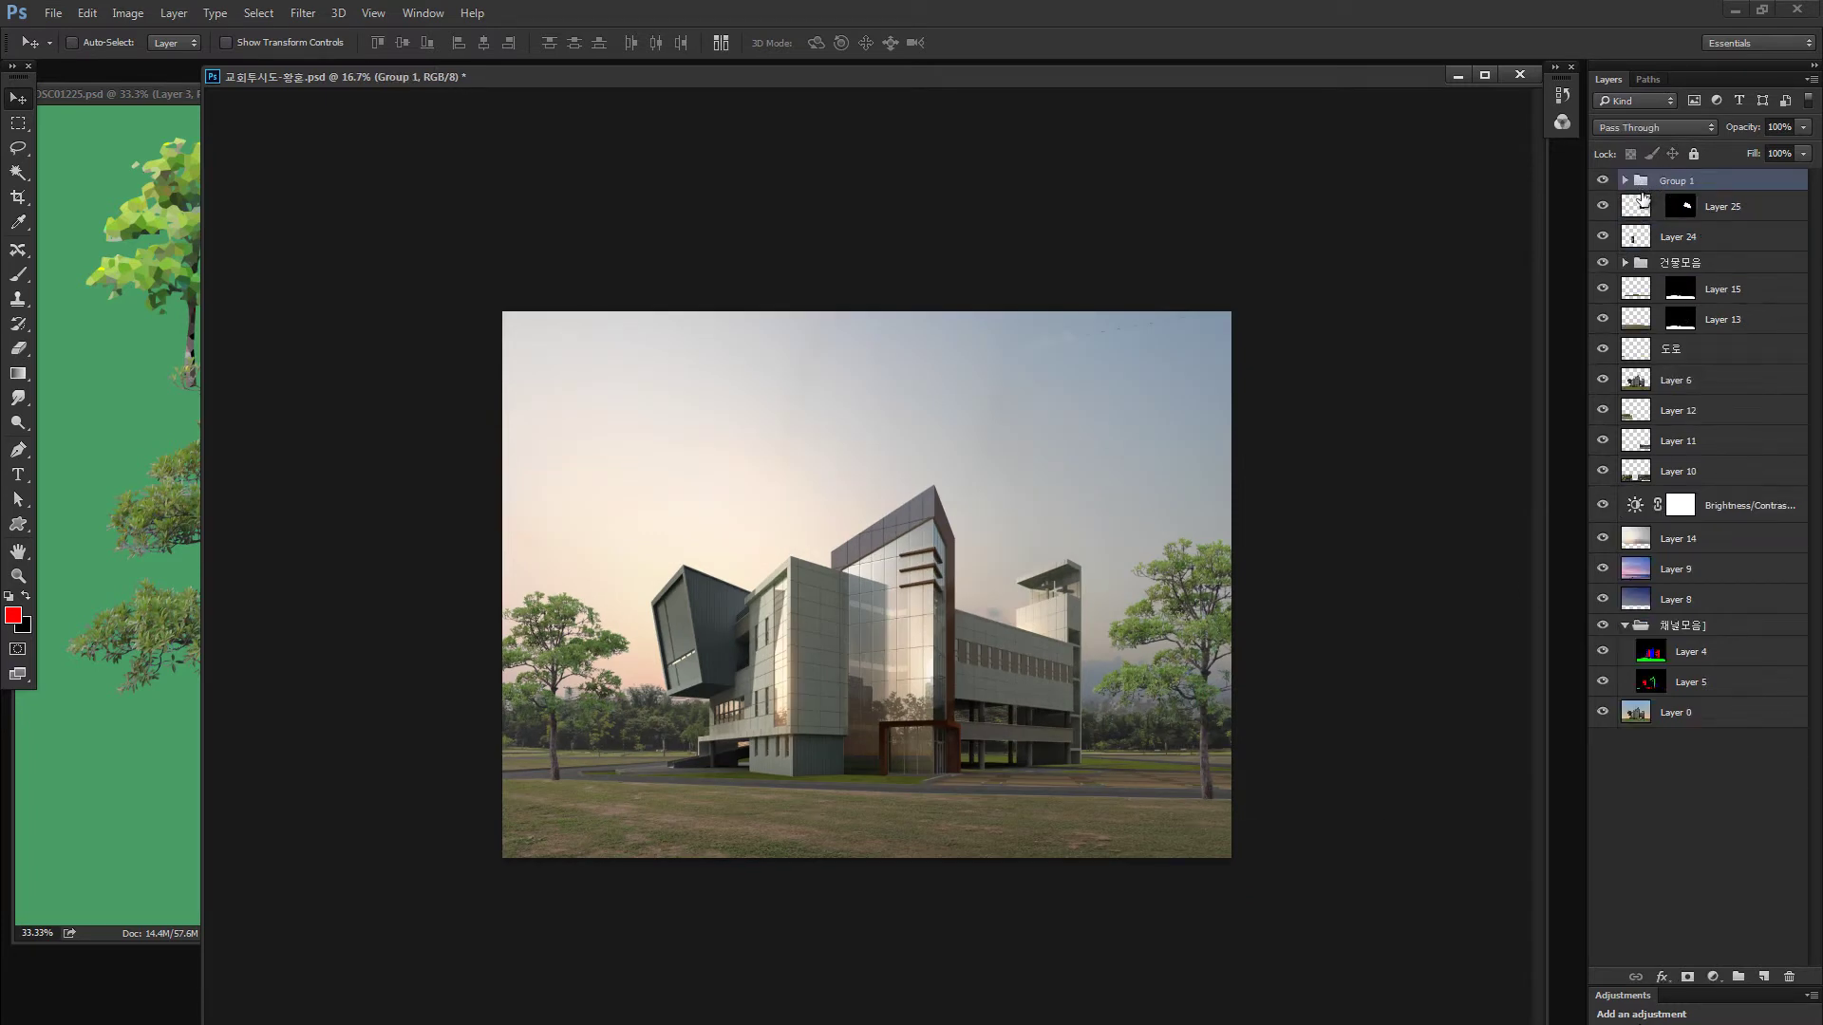
key("ctrl+e")
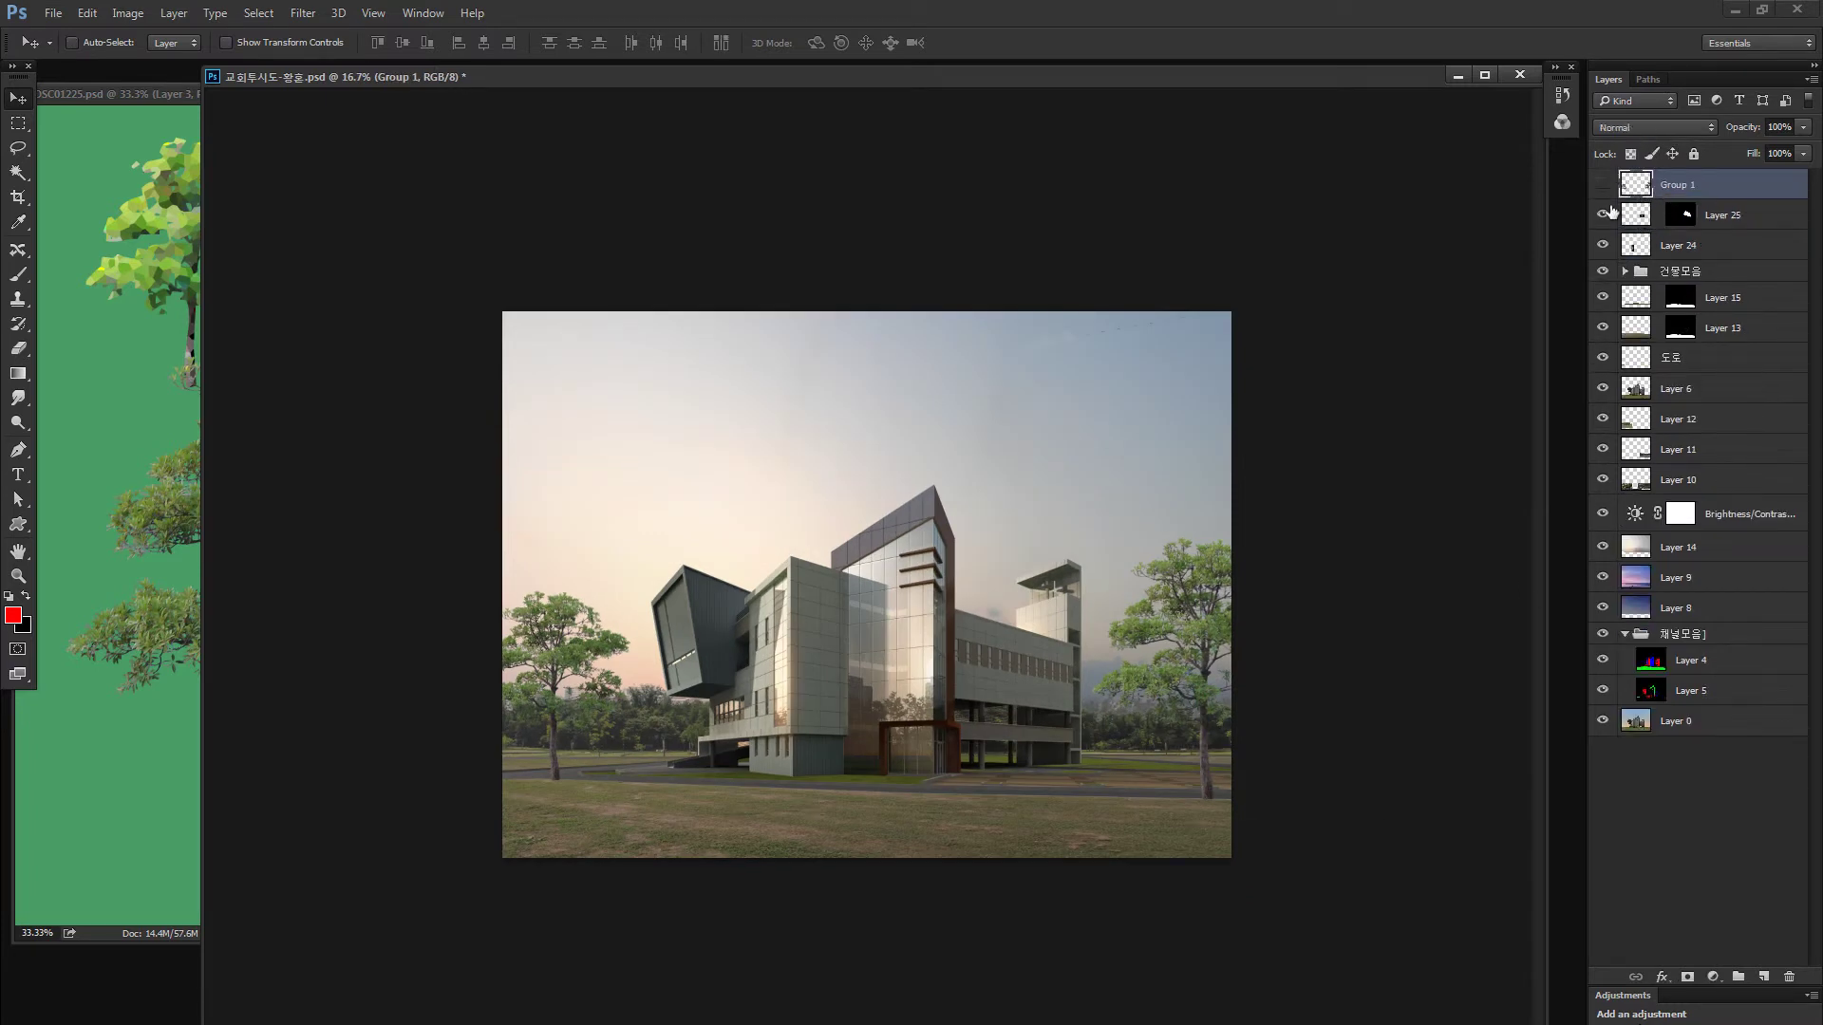
Compare the rendering with and without the merged tree layer by toggling its visibility
left_click(1603, 185)
left_click(1604, 186)
left_click(1605, 187)
left_click(1606, 189)
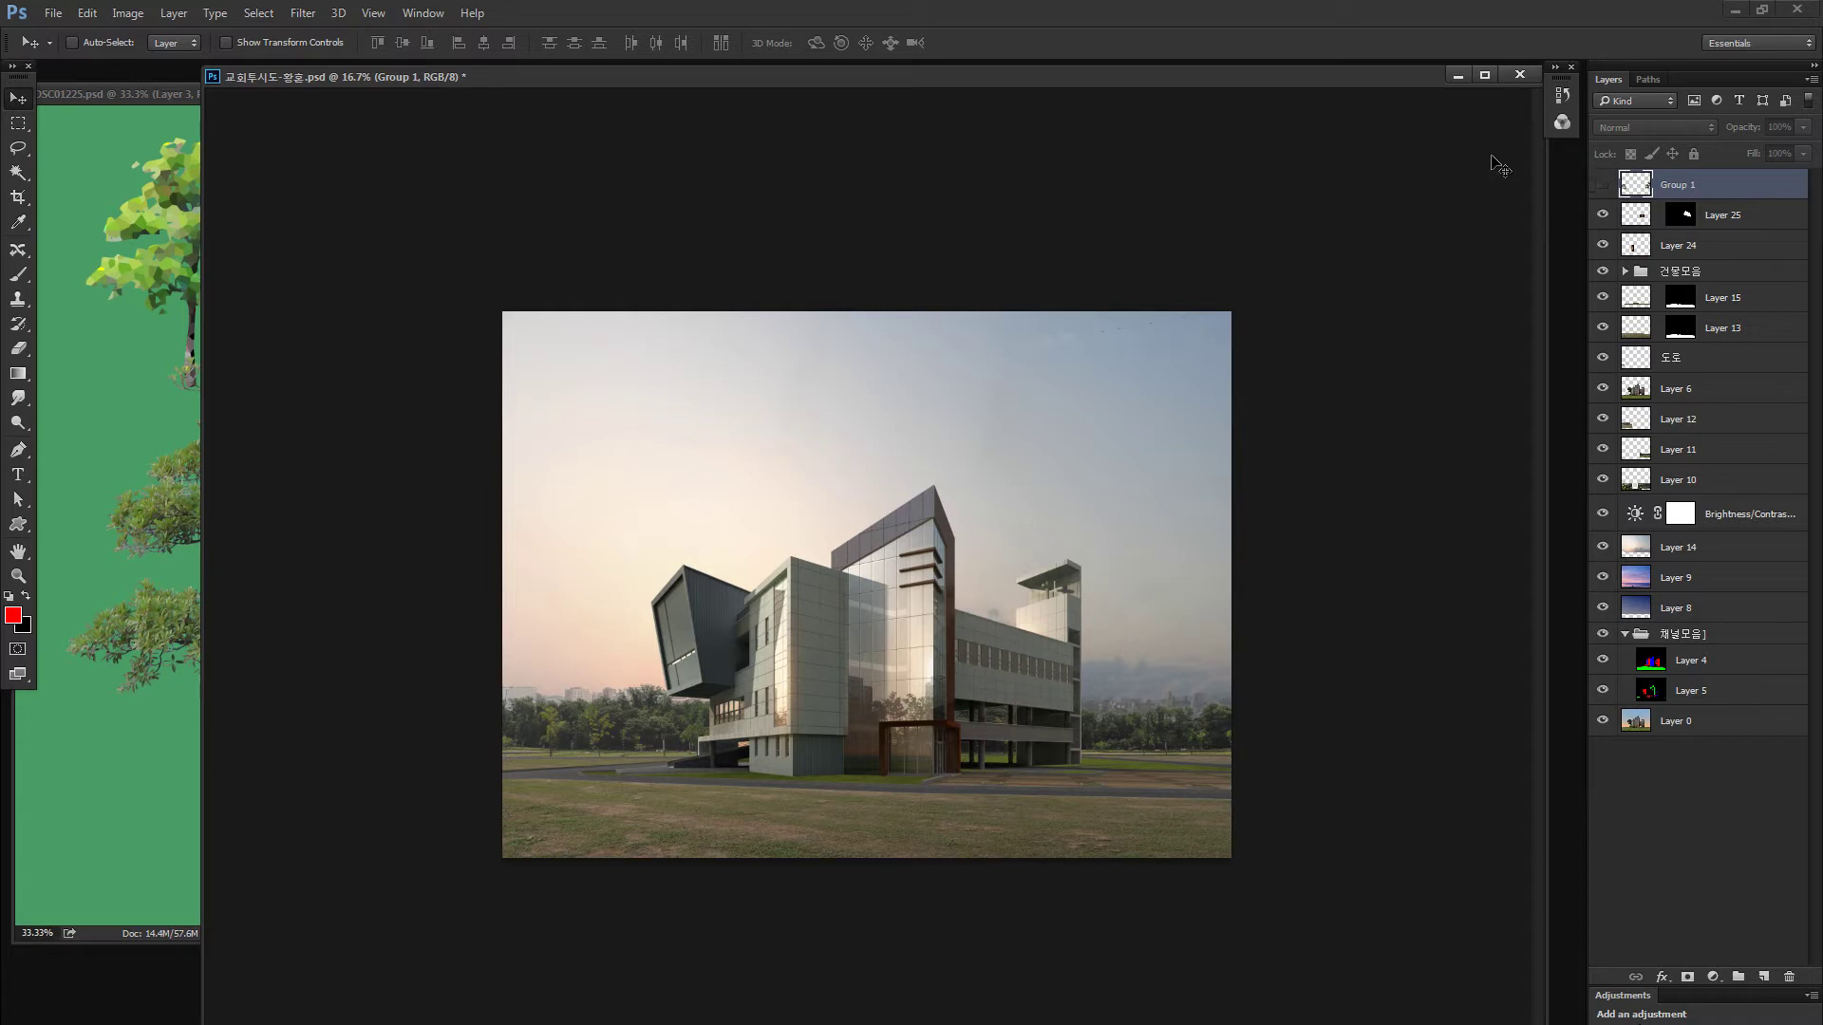
left_click(1603, 184)
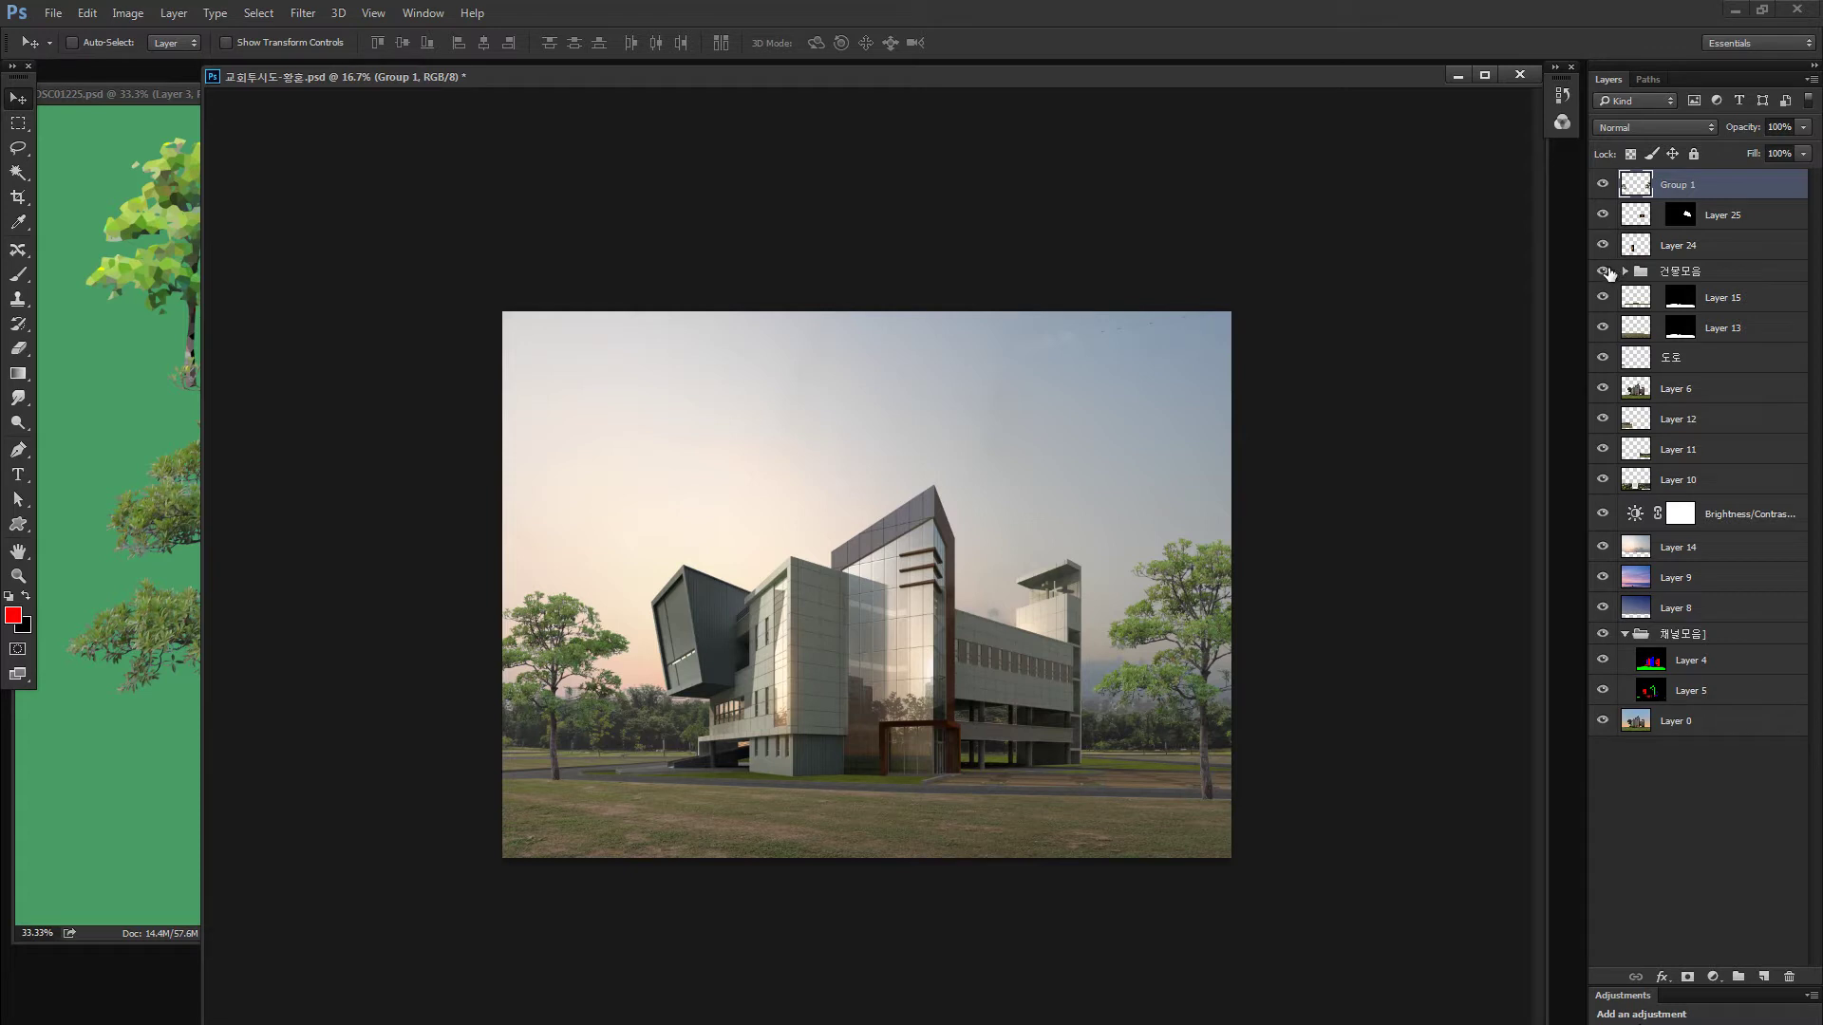
Scale both trees down together and move them so the right tree stands inside the image's right edge
key("ctrl+t")
left_click_drag(1327, 488, 1151, 552)
key("Return")
left_click_drag(1105, 708, 1175, 704)
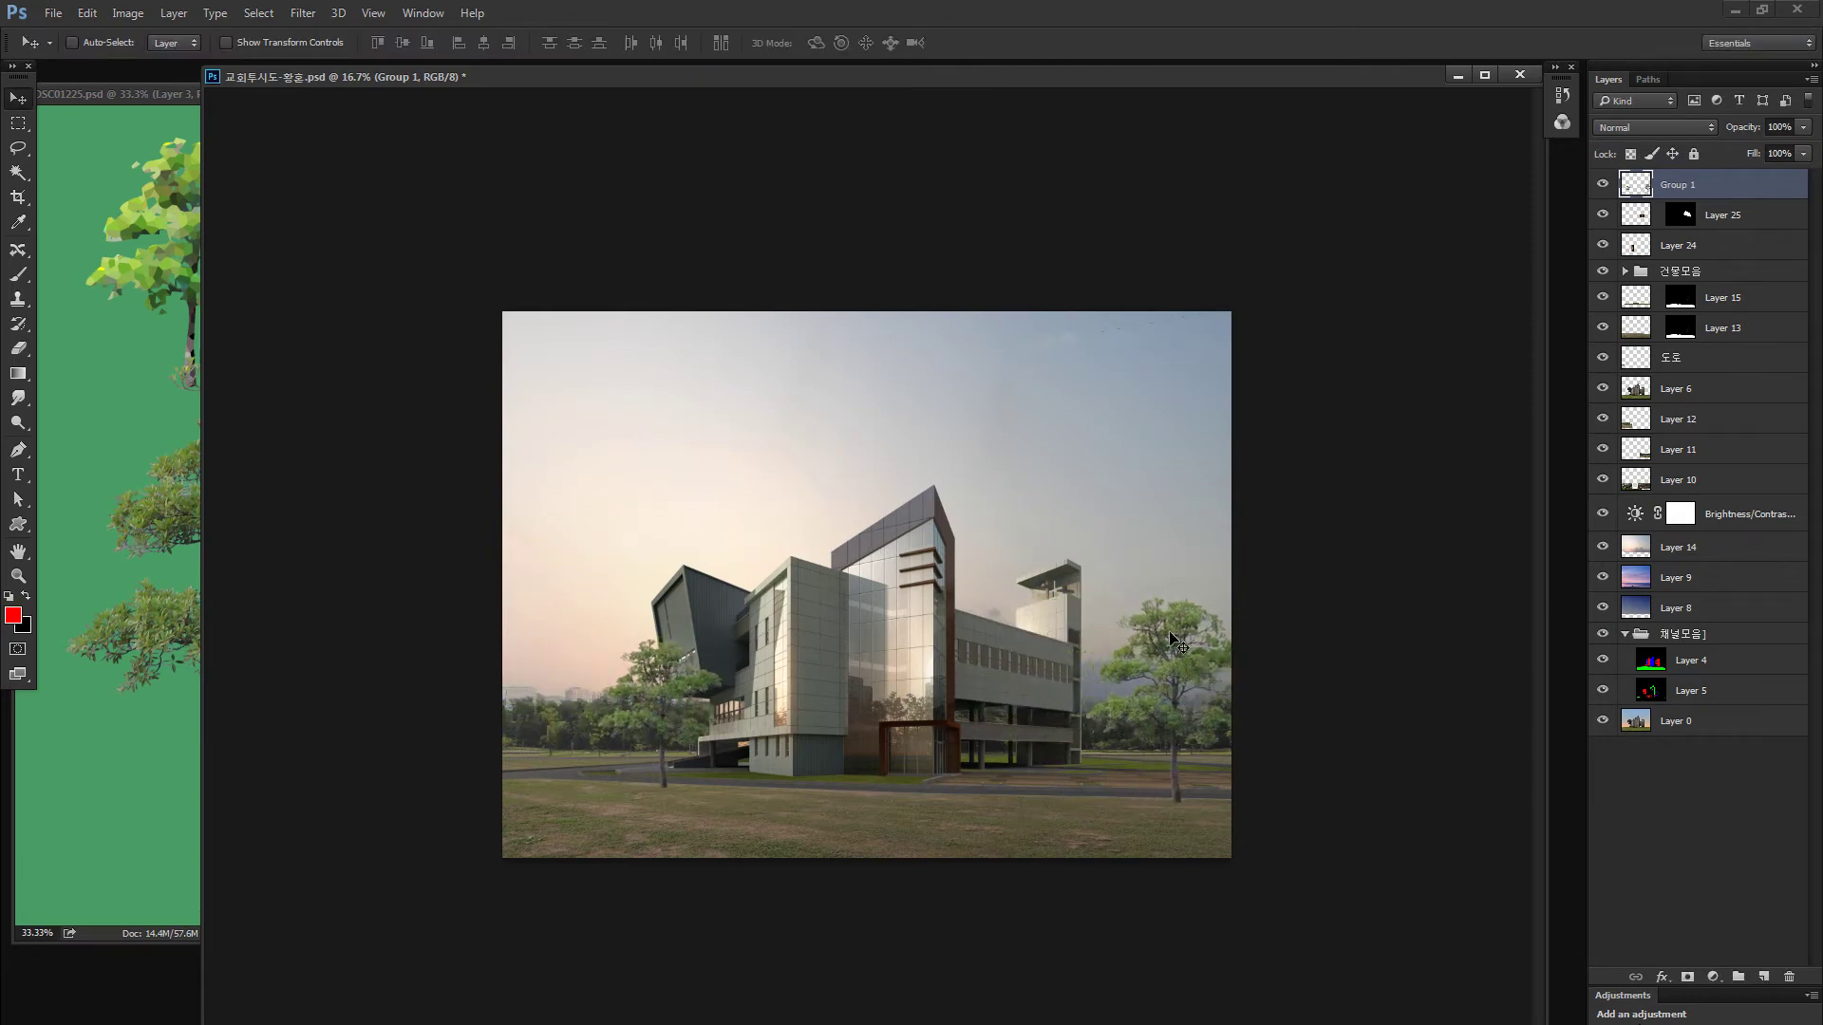
Nudge both trees right and slightly up until the right tree sits on the ground near the image edge
key("shift+Right")
key("shift+Right")
key("shift+Right")
key("shift+Right")
key("shift+Right")
key("shift+Right")
key("shift+Right")
key("shift+Right")
key("shift+Right")
key("shift+Right")
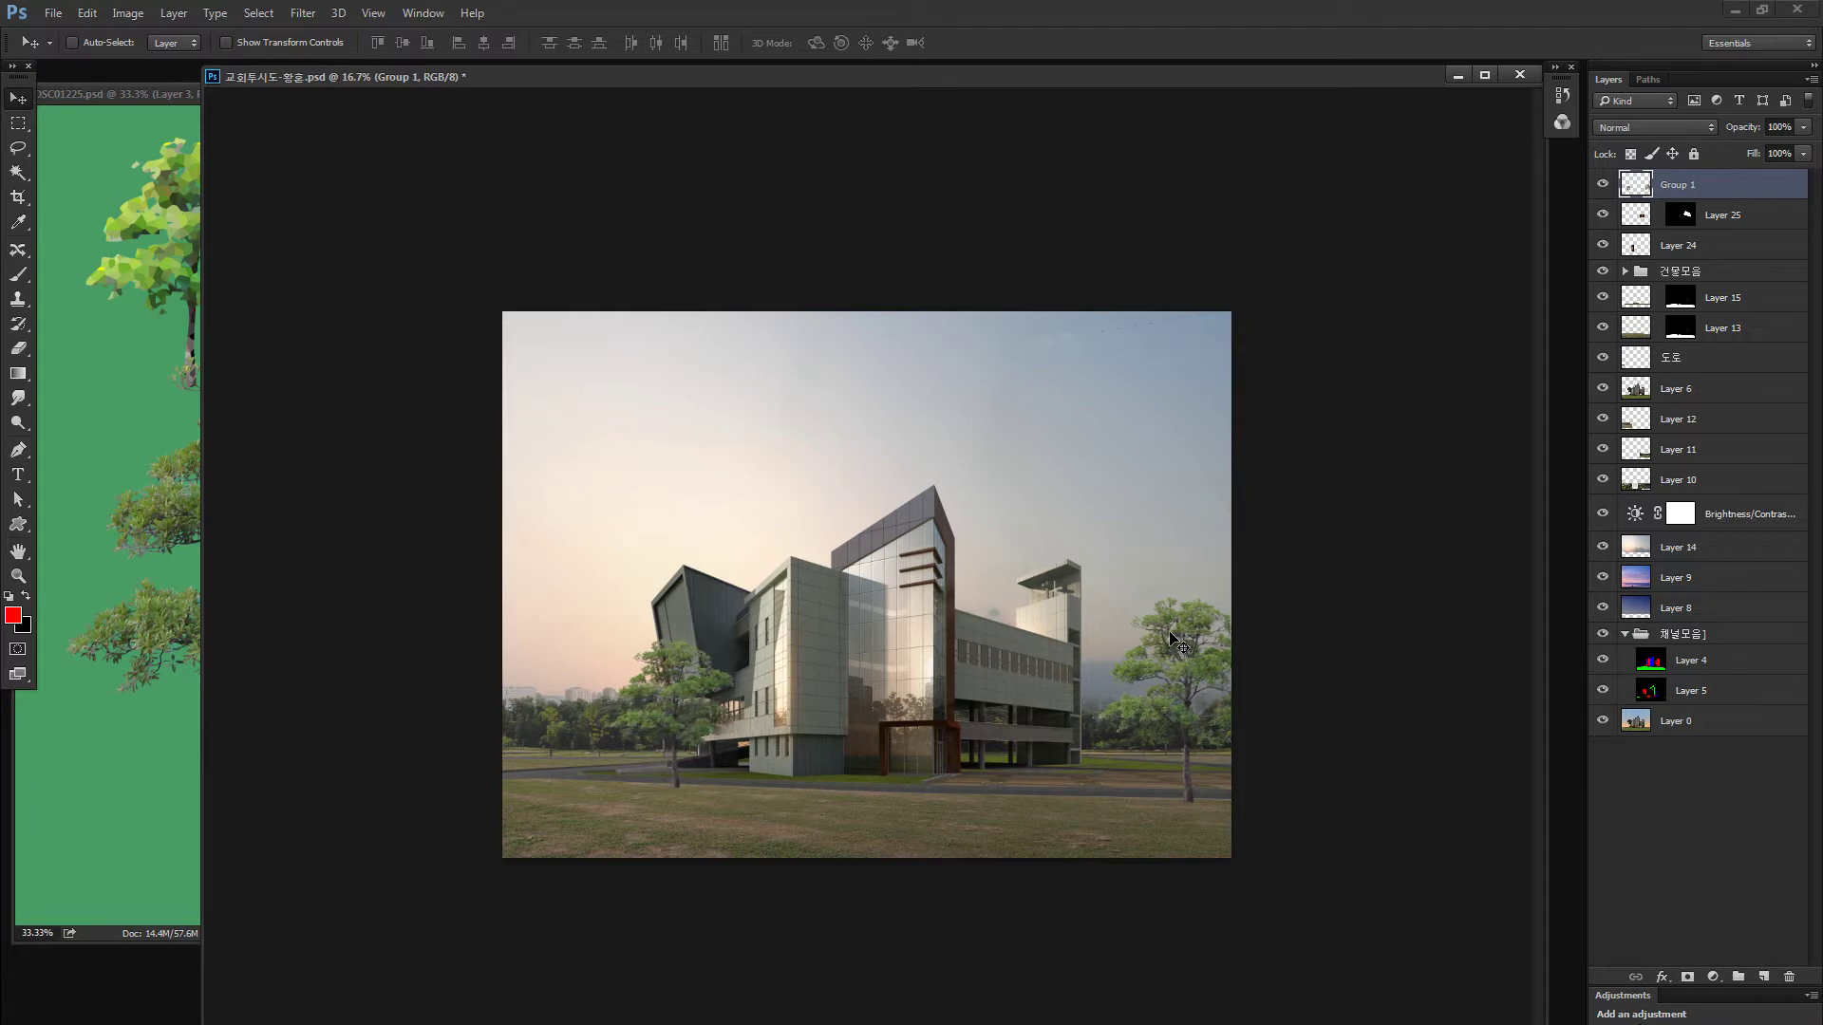
key("shift+Up")
key("shift+Up")
Select only the left tree and move it away from the facade to the open ground beside the left wing
key("m")
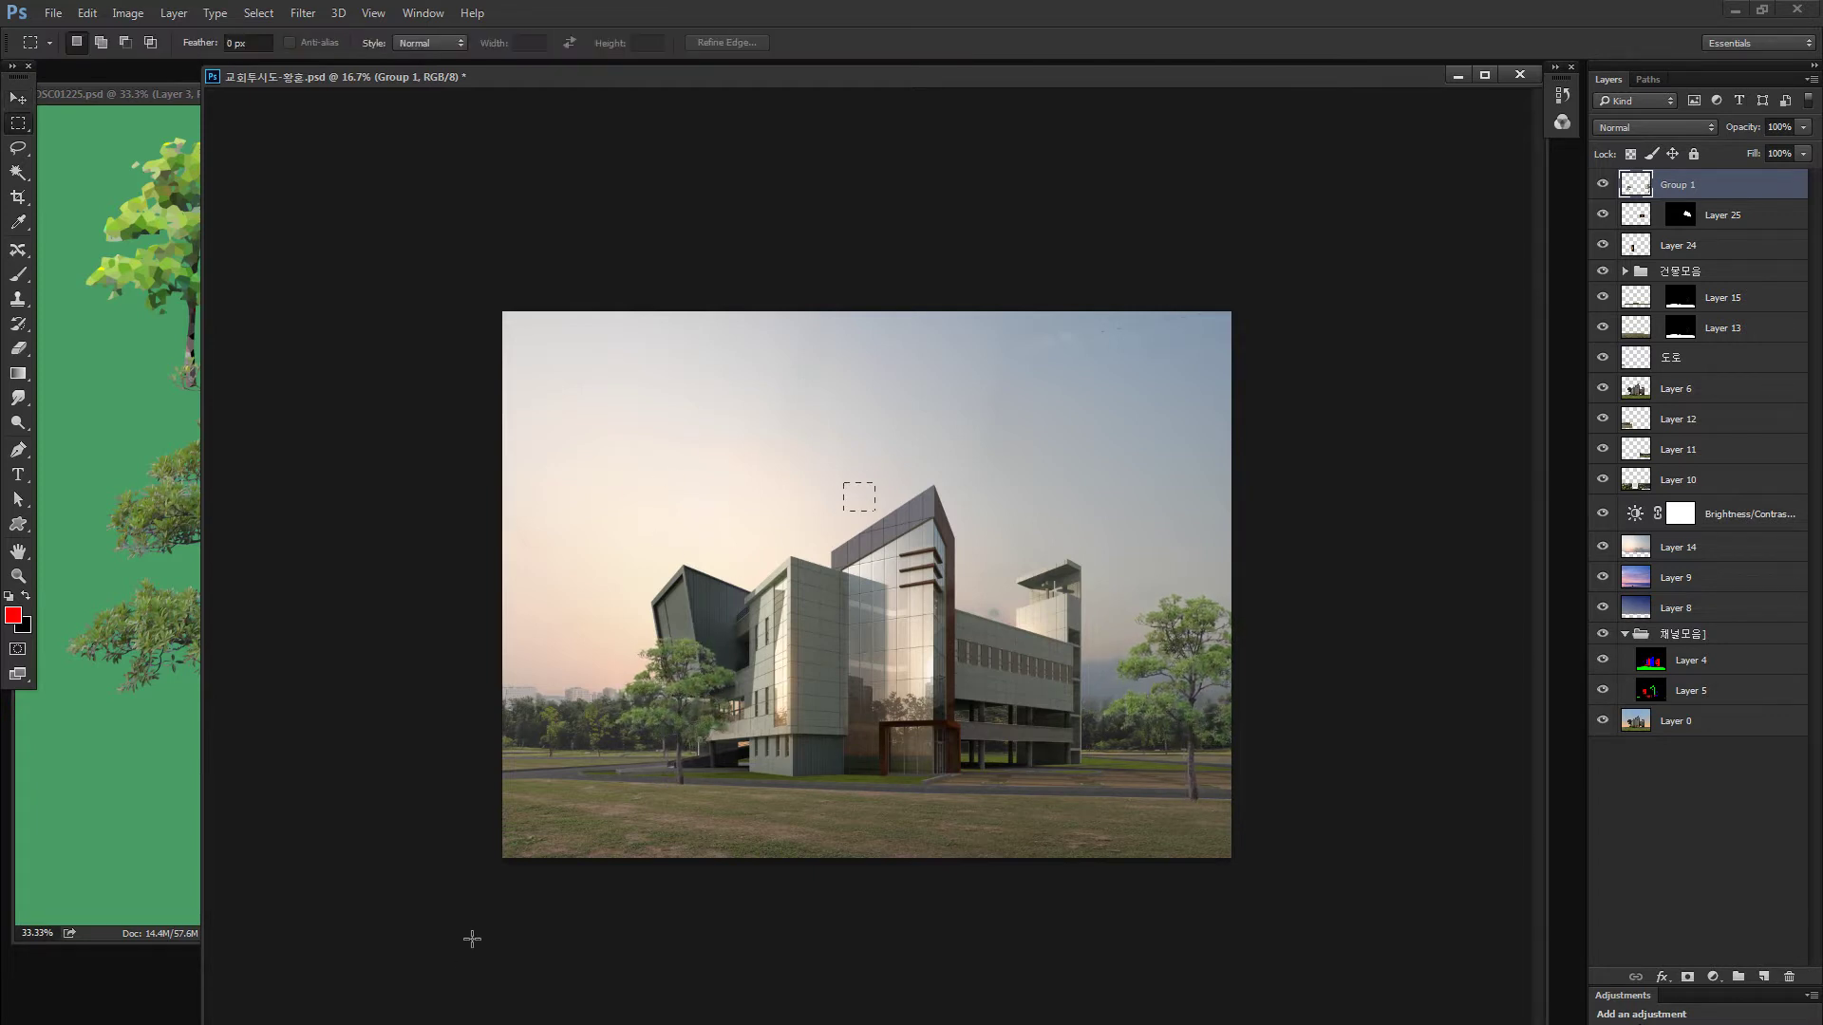
left_click_drag(750, 706, 636, 727)
key("ctrl+z")
key("ctrl+z")
key("ctrl+z")
key("ctrl+z")
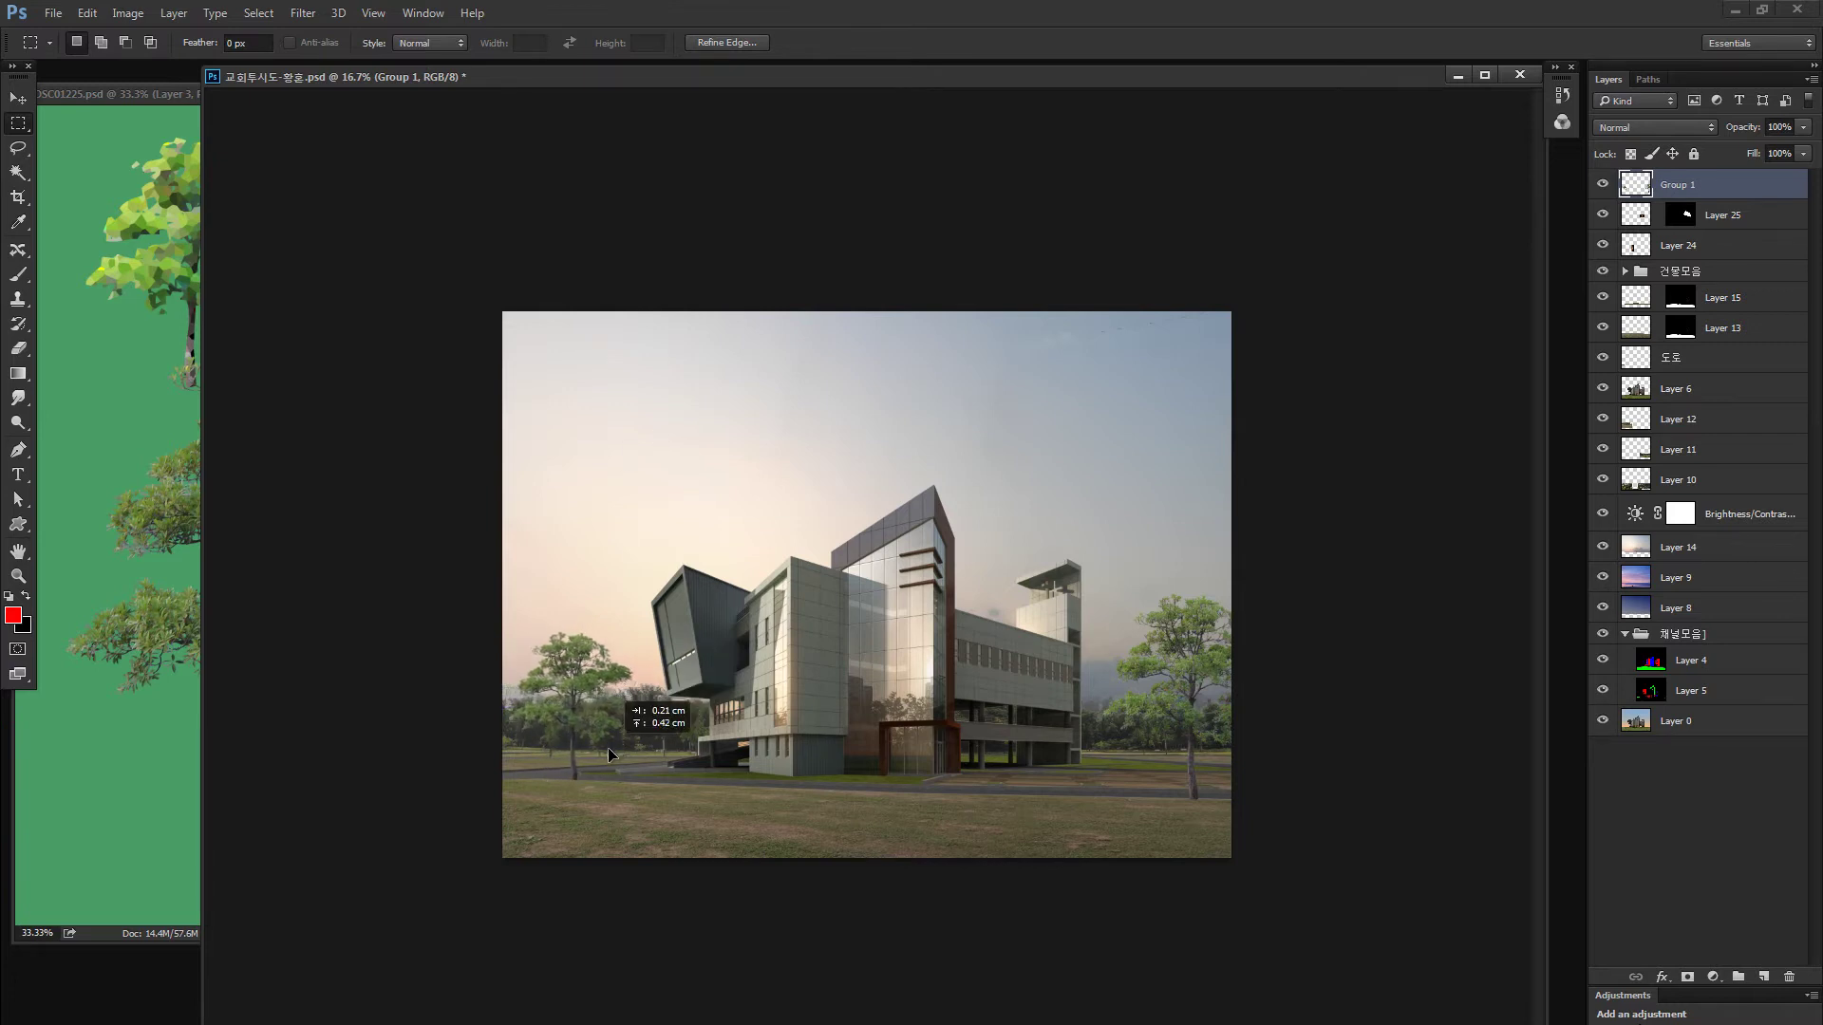
Check the new tree placement by hiding and showing the merged tree layer again
key("z")
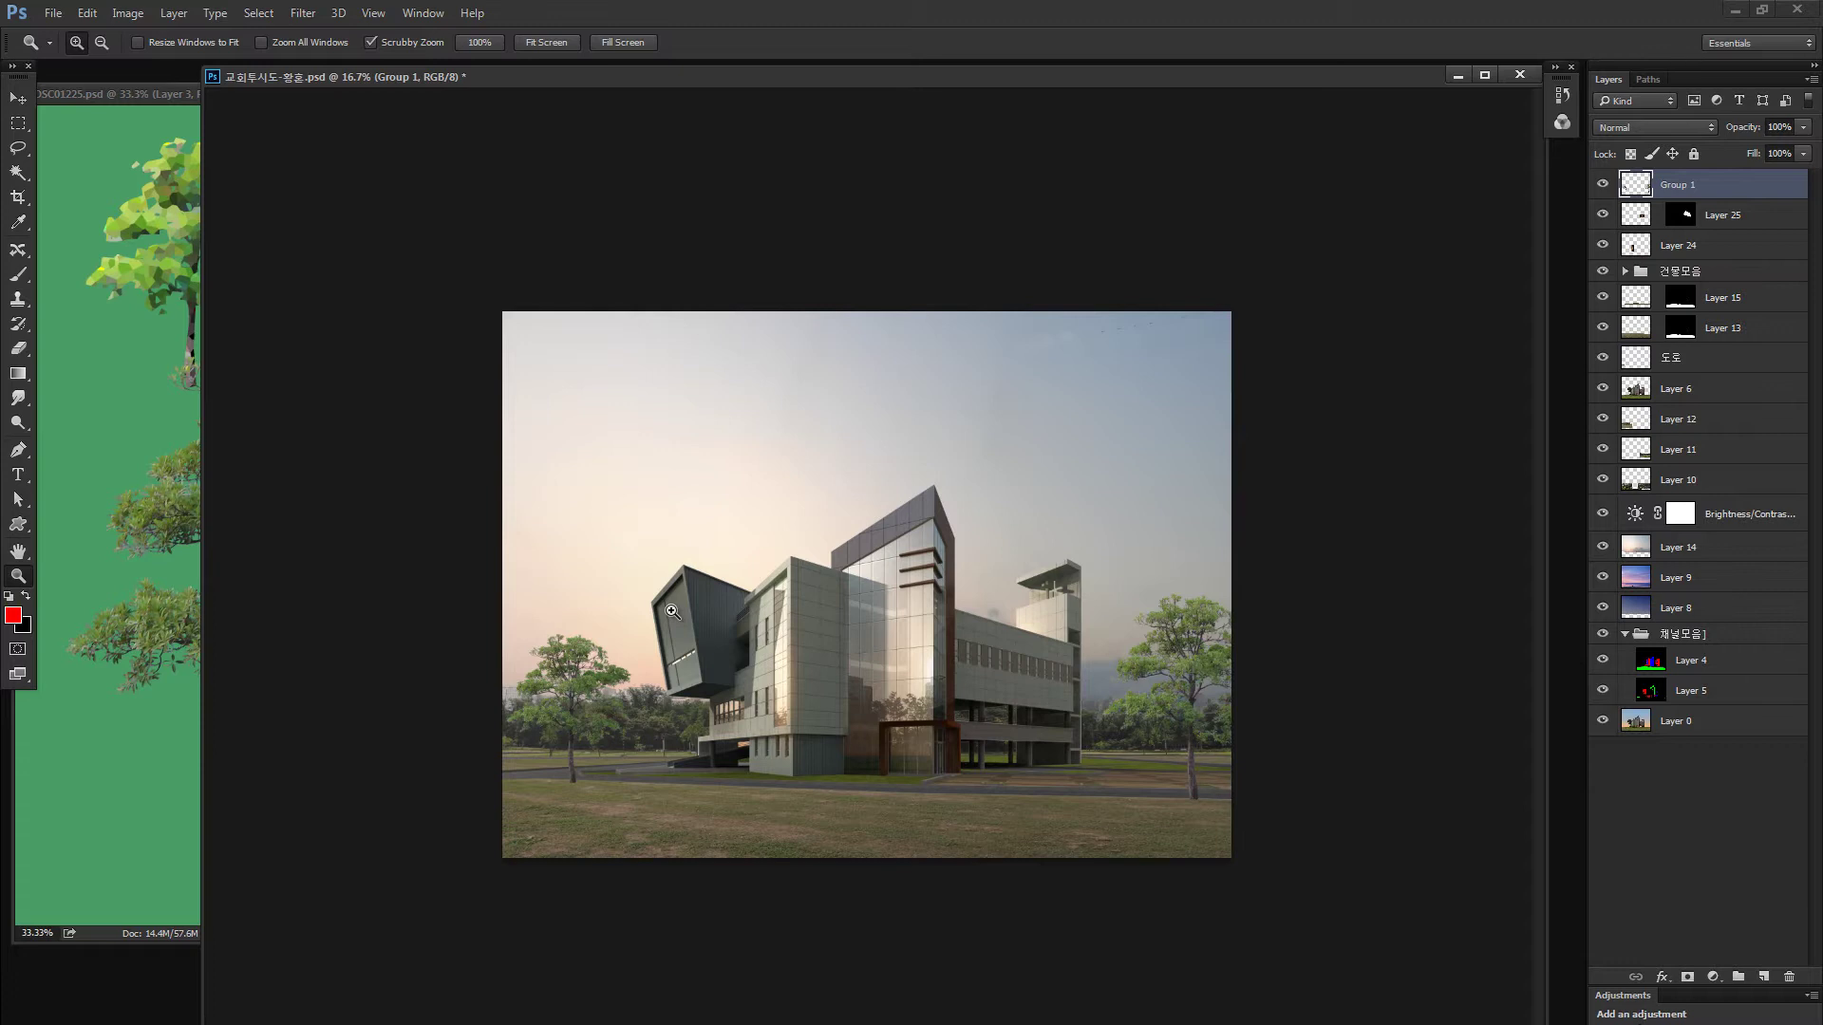
key("v")
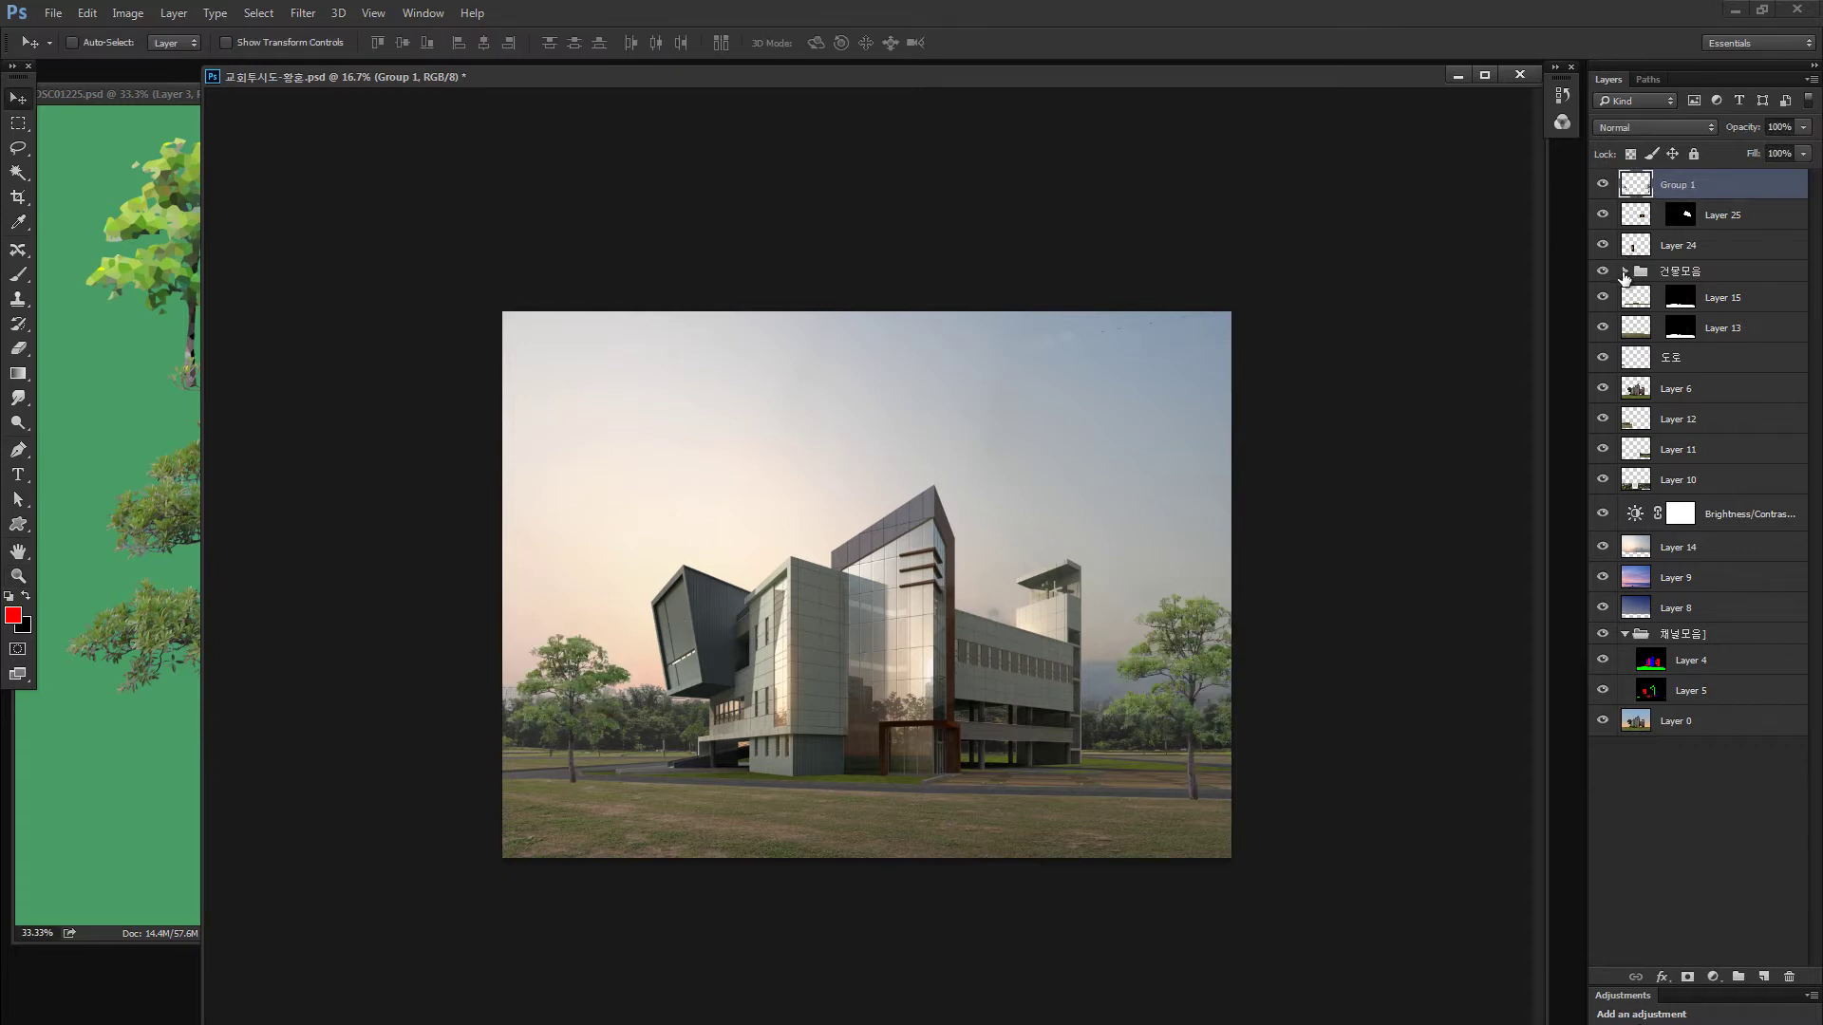
key("z")
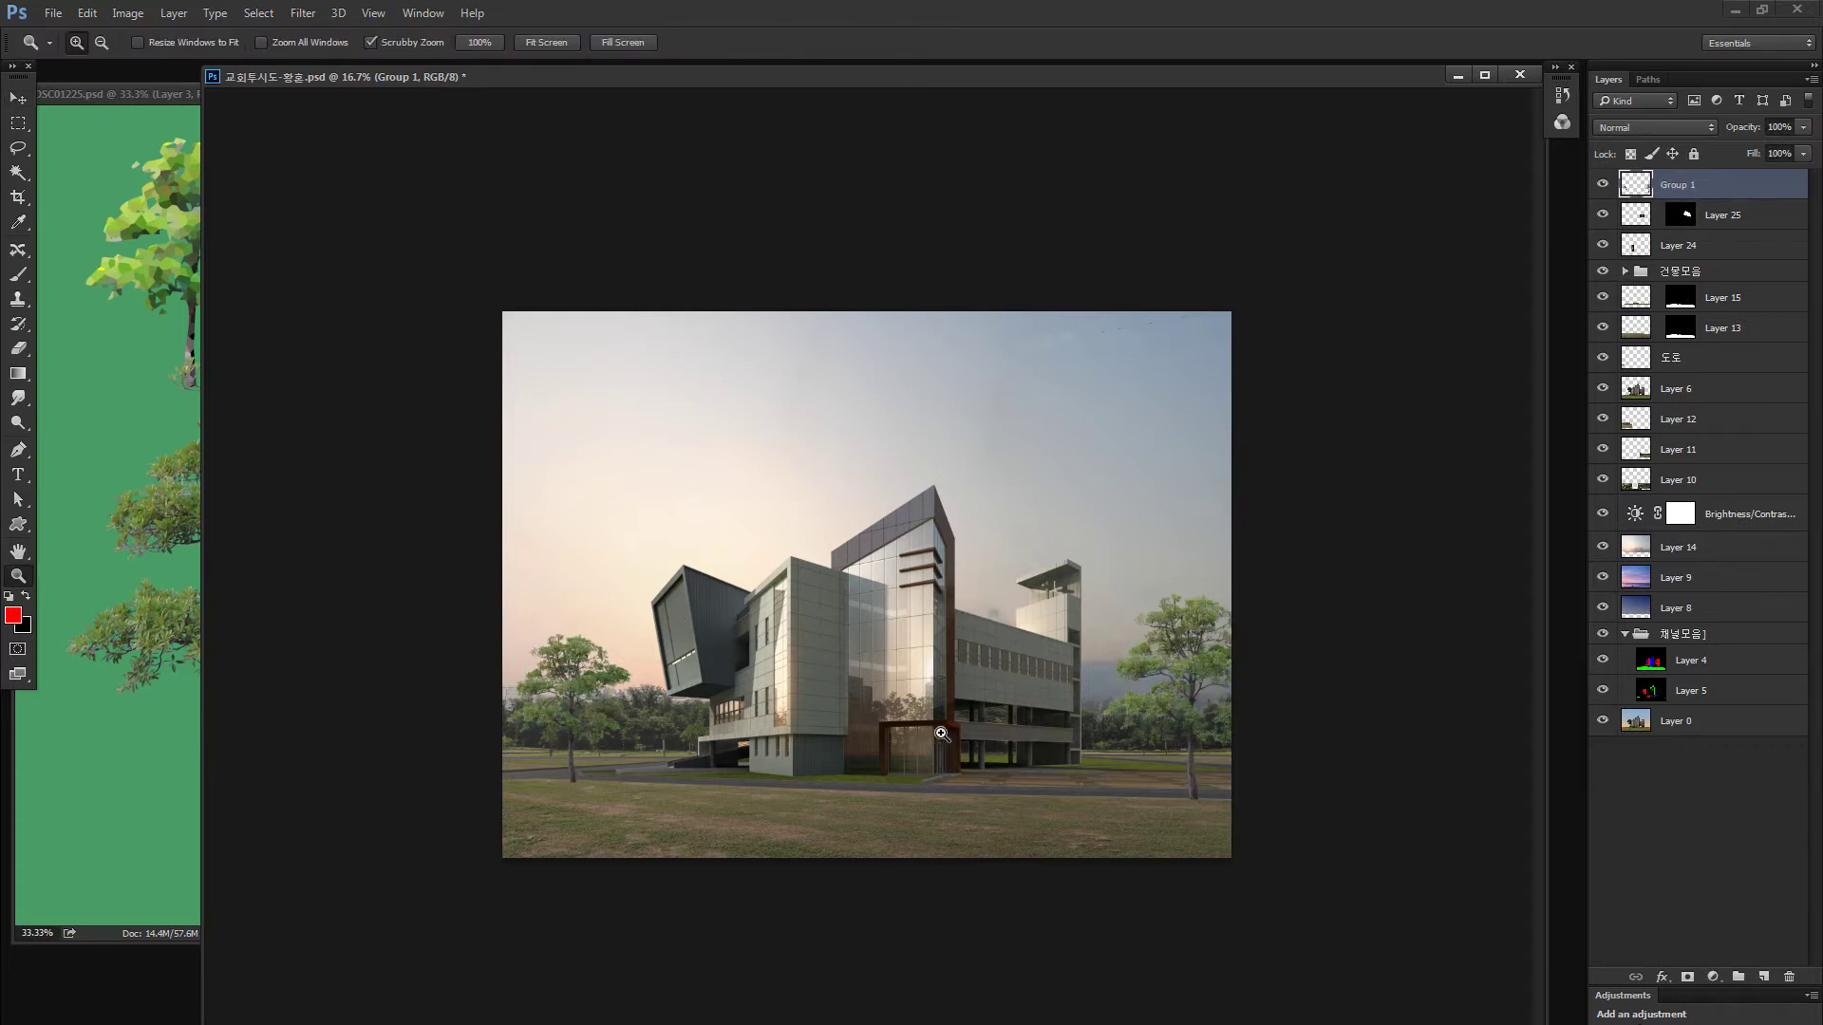
left_click(1601, 185)
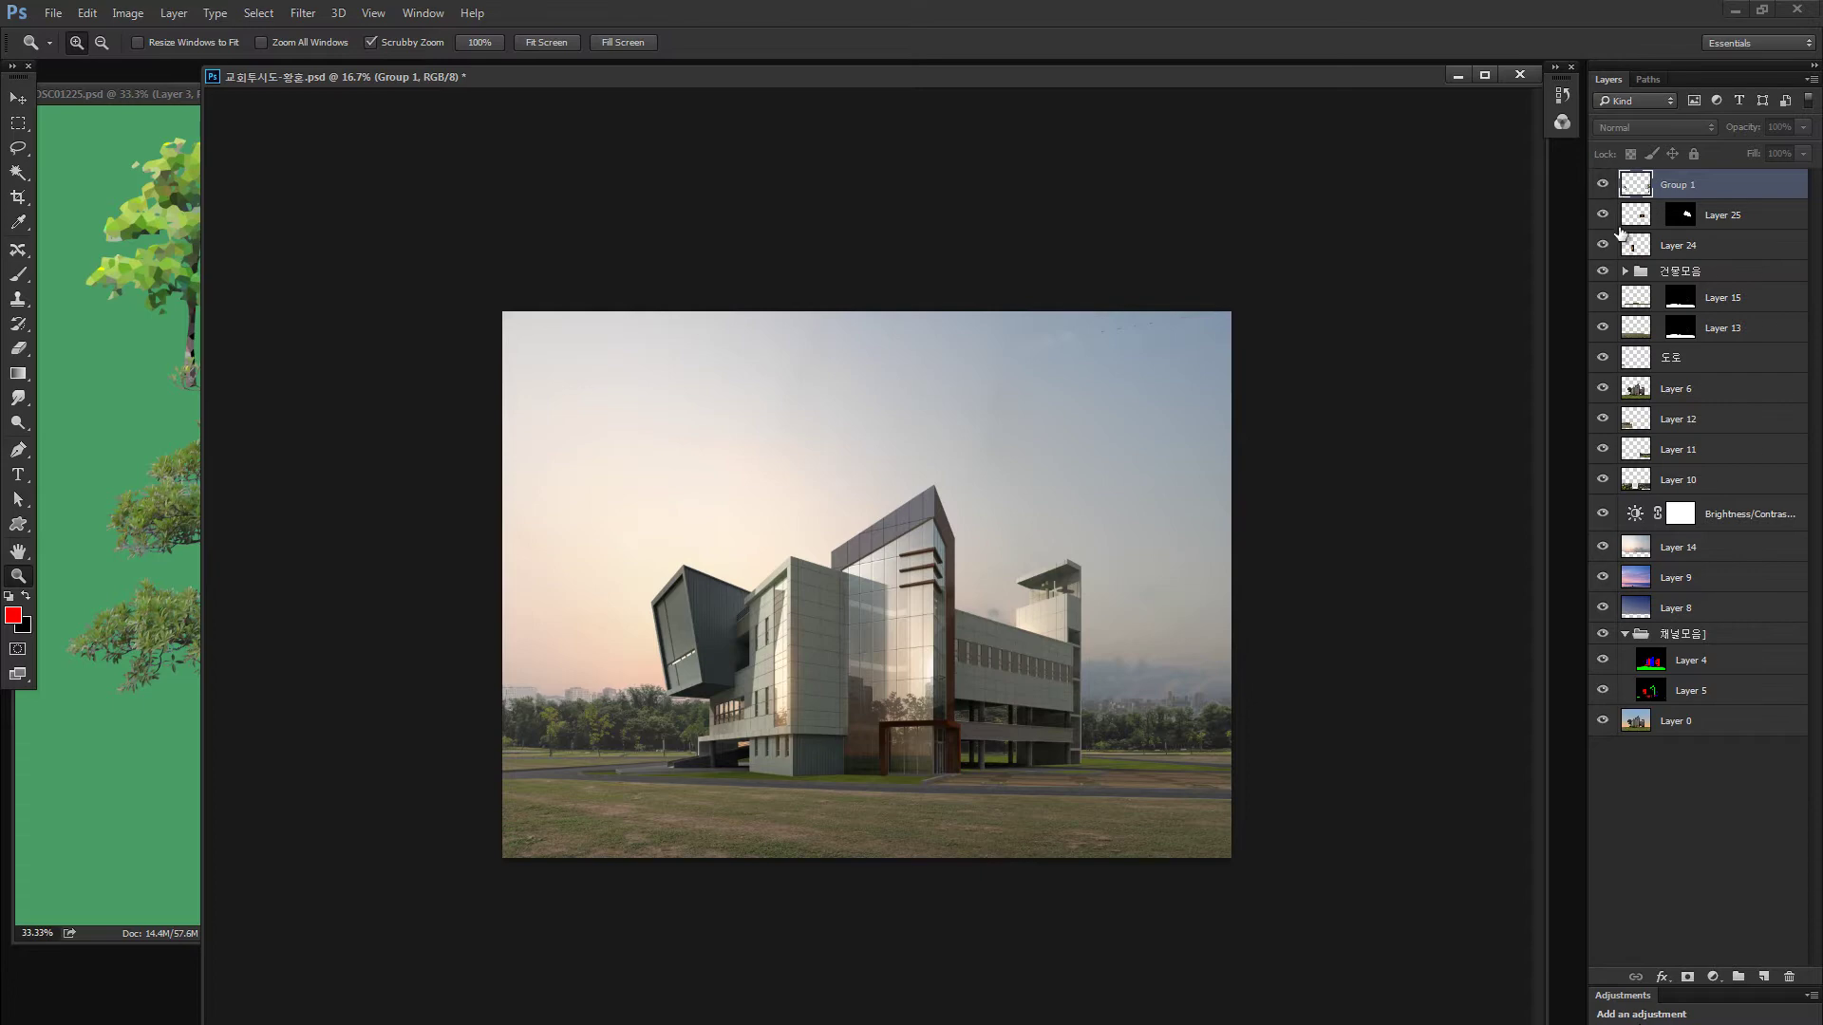
left_click(1601, 185)
left_click_drag(616, 699, 702, 947)
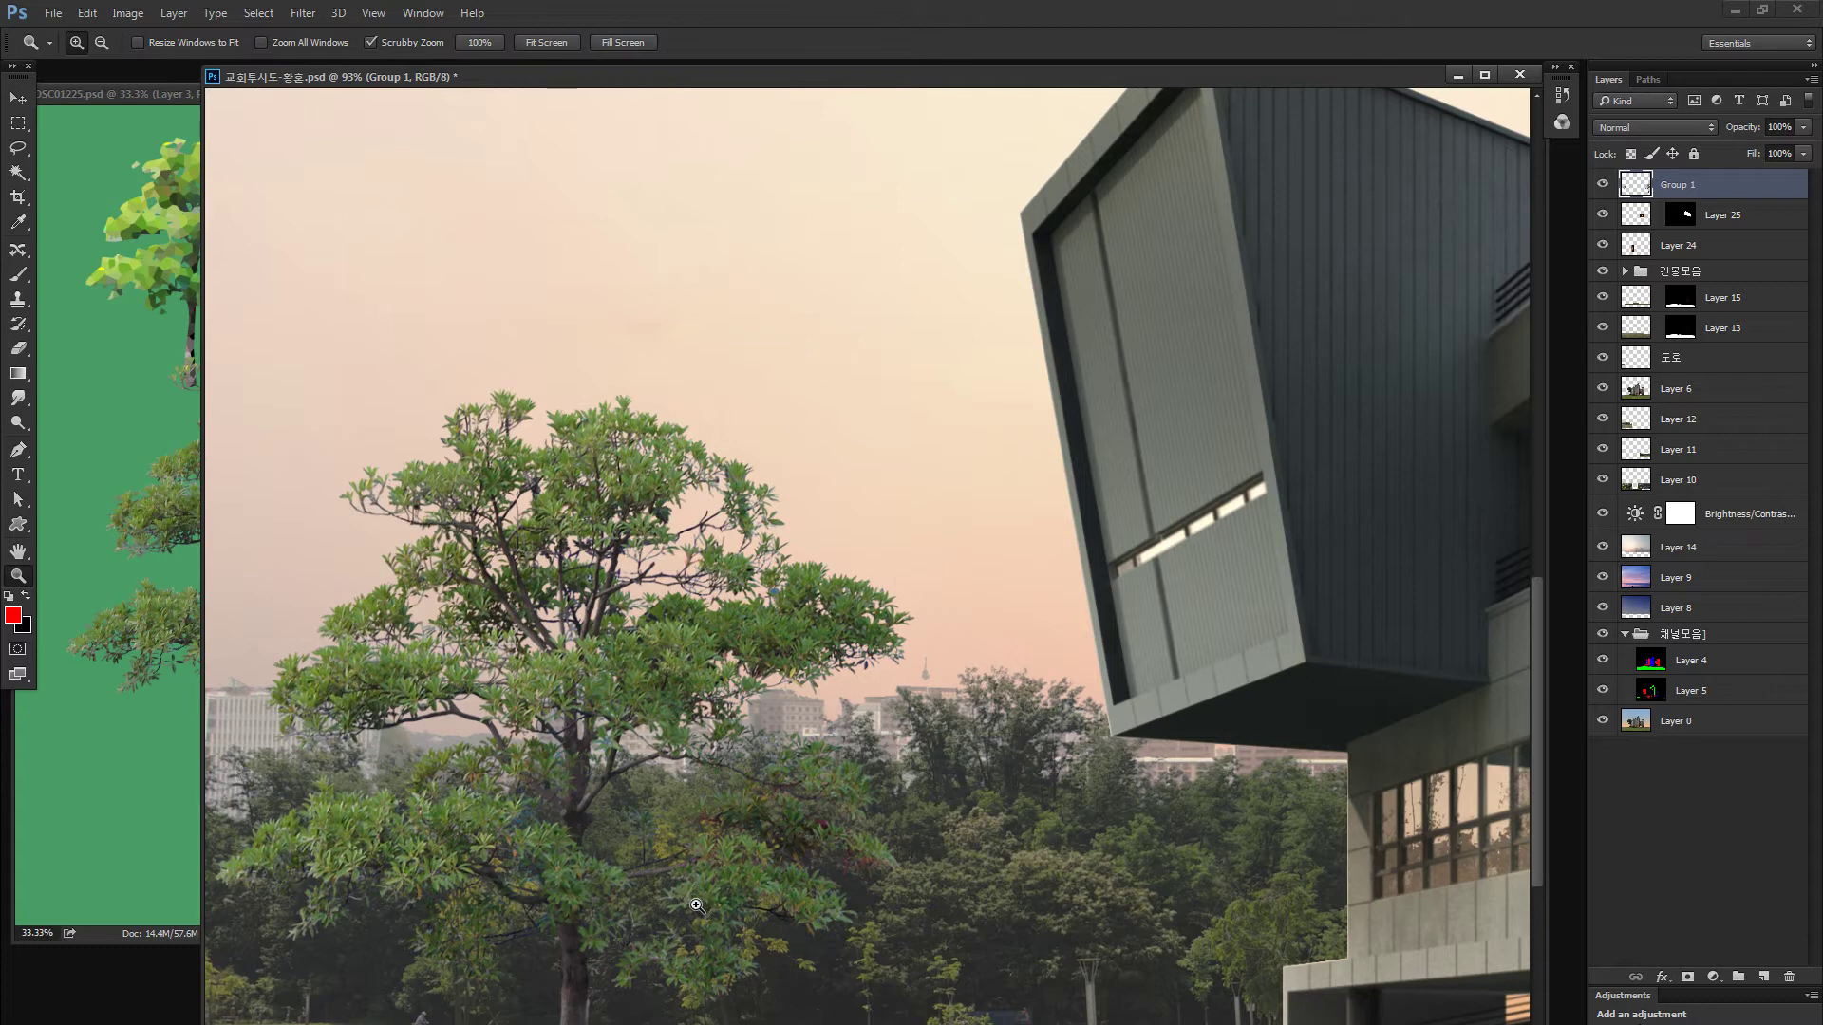
key("ctrl+b")
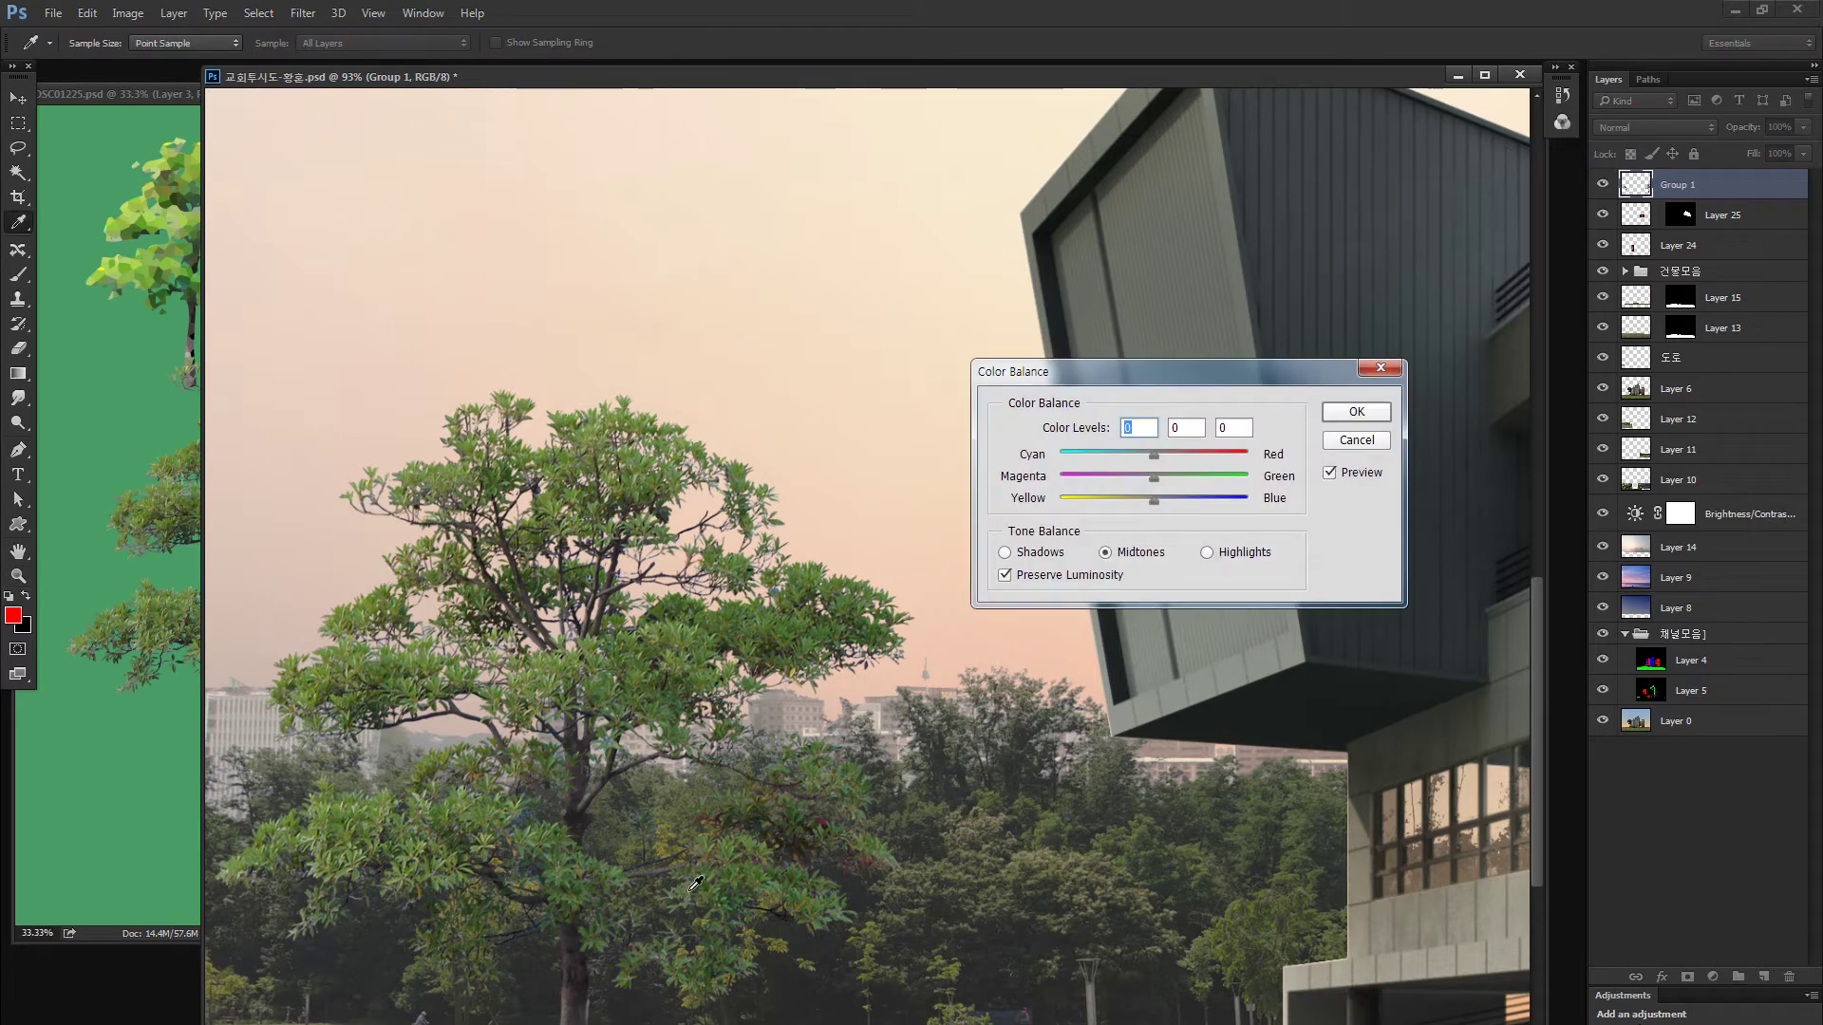
key("Escape")
key("ctrl+u")
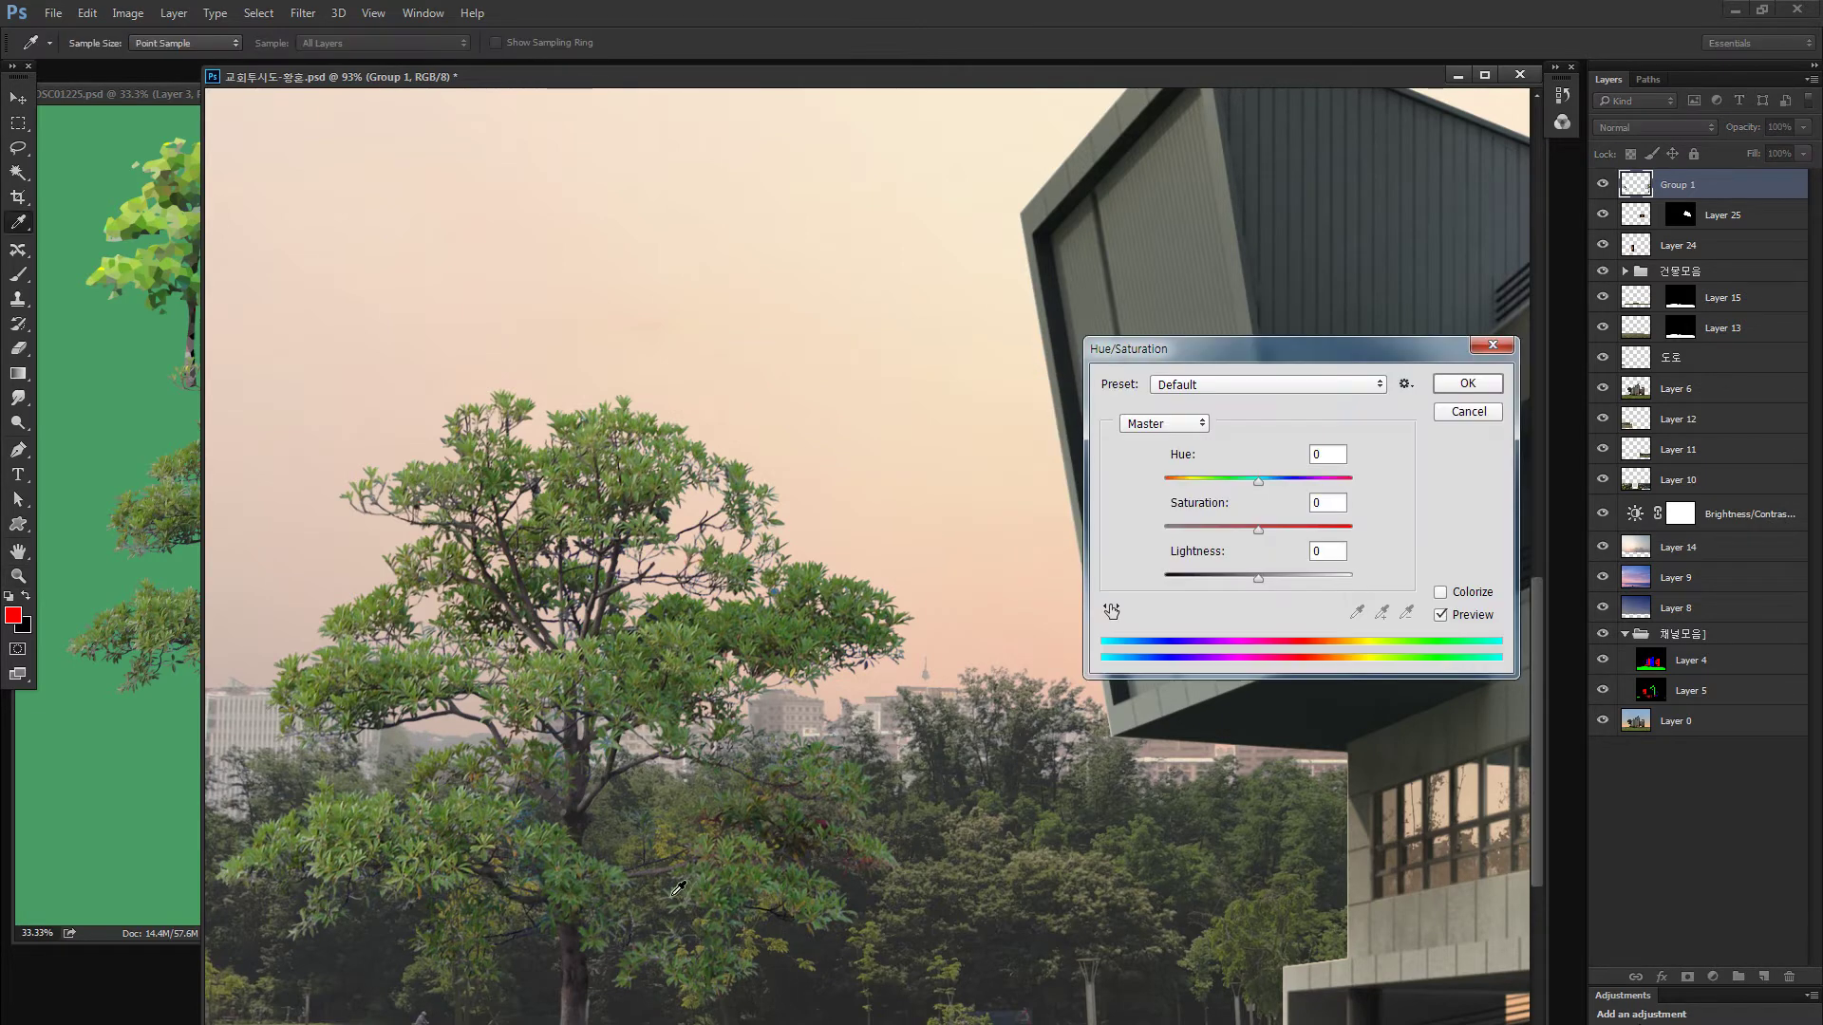
key("Escape")
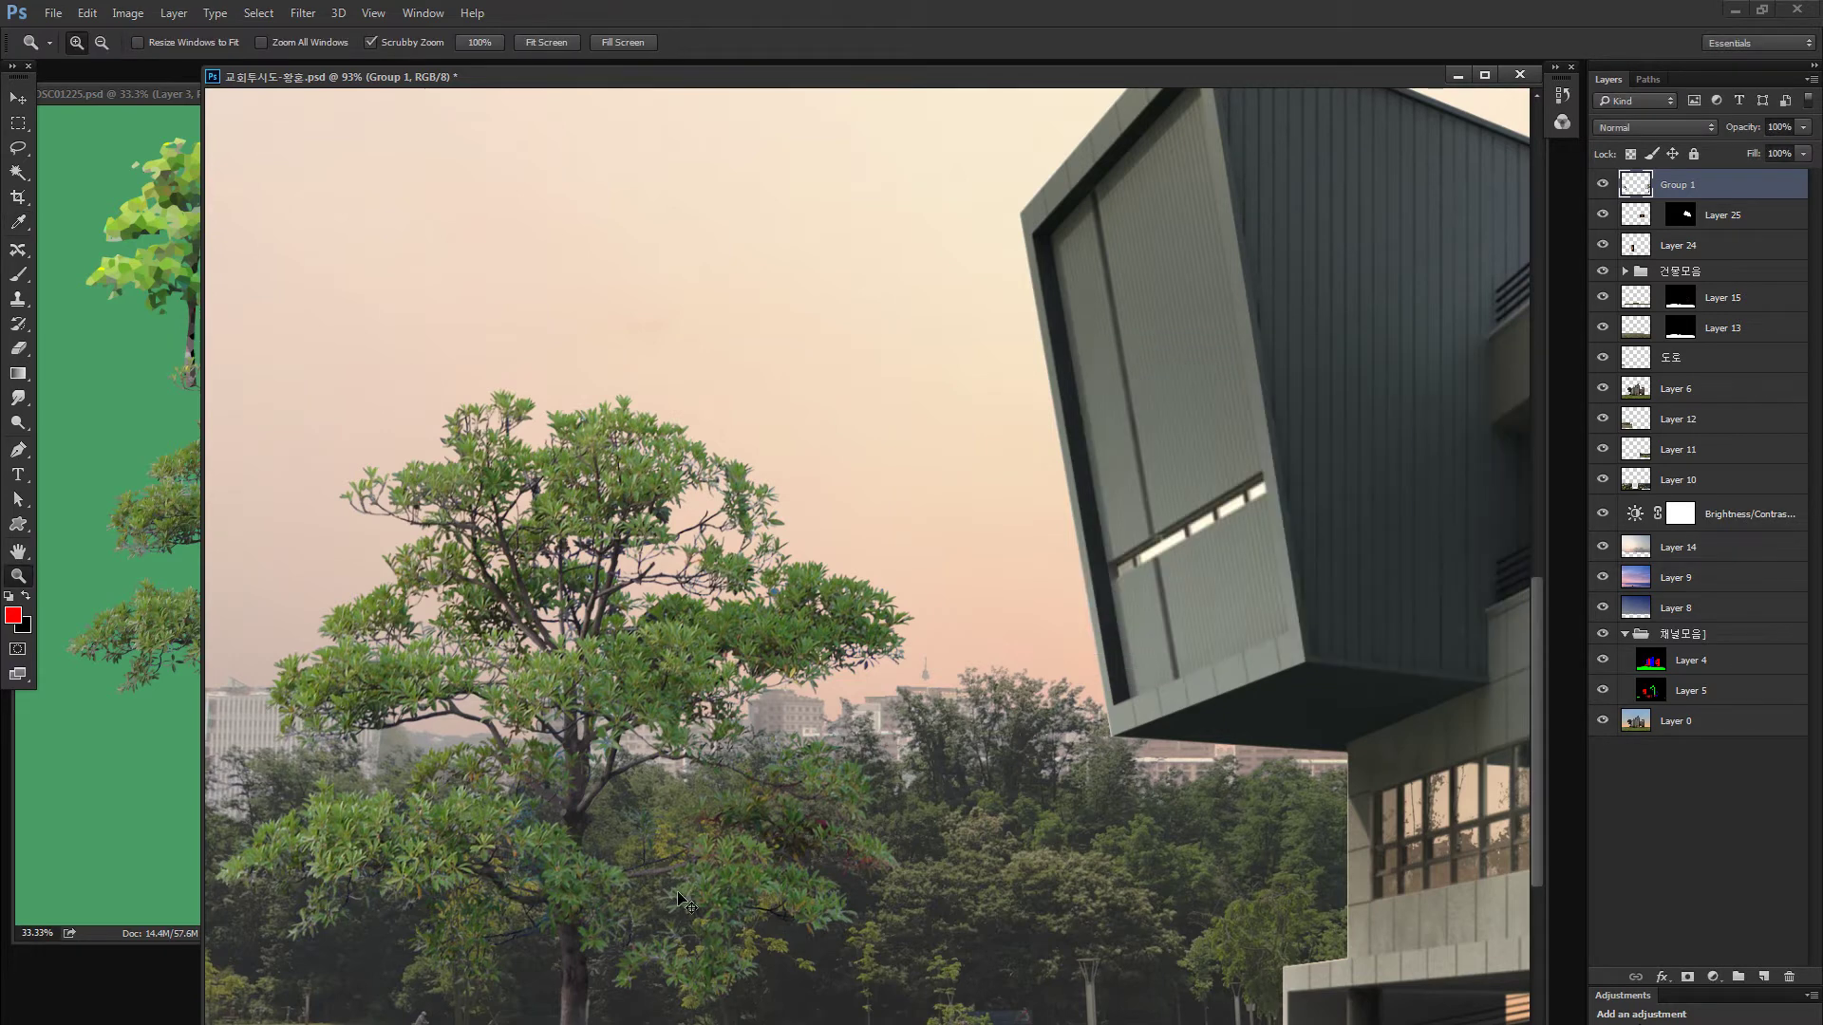
Try warming the trees' midtones with Color Balance levels of +23, 0 and -28
key("ctrl+b")
left_click_drag(1127, 495, 1138, 506)
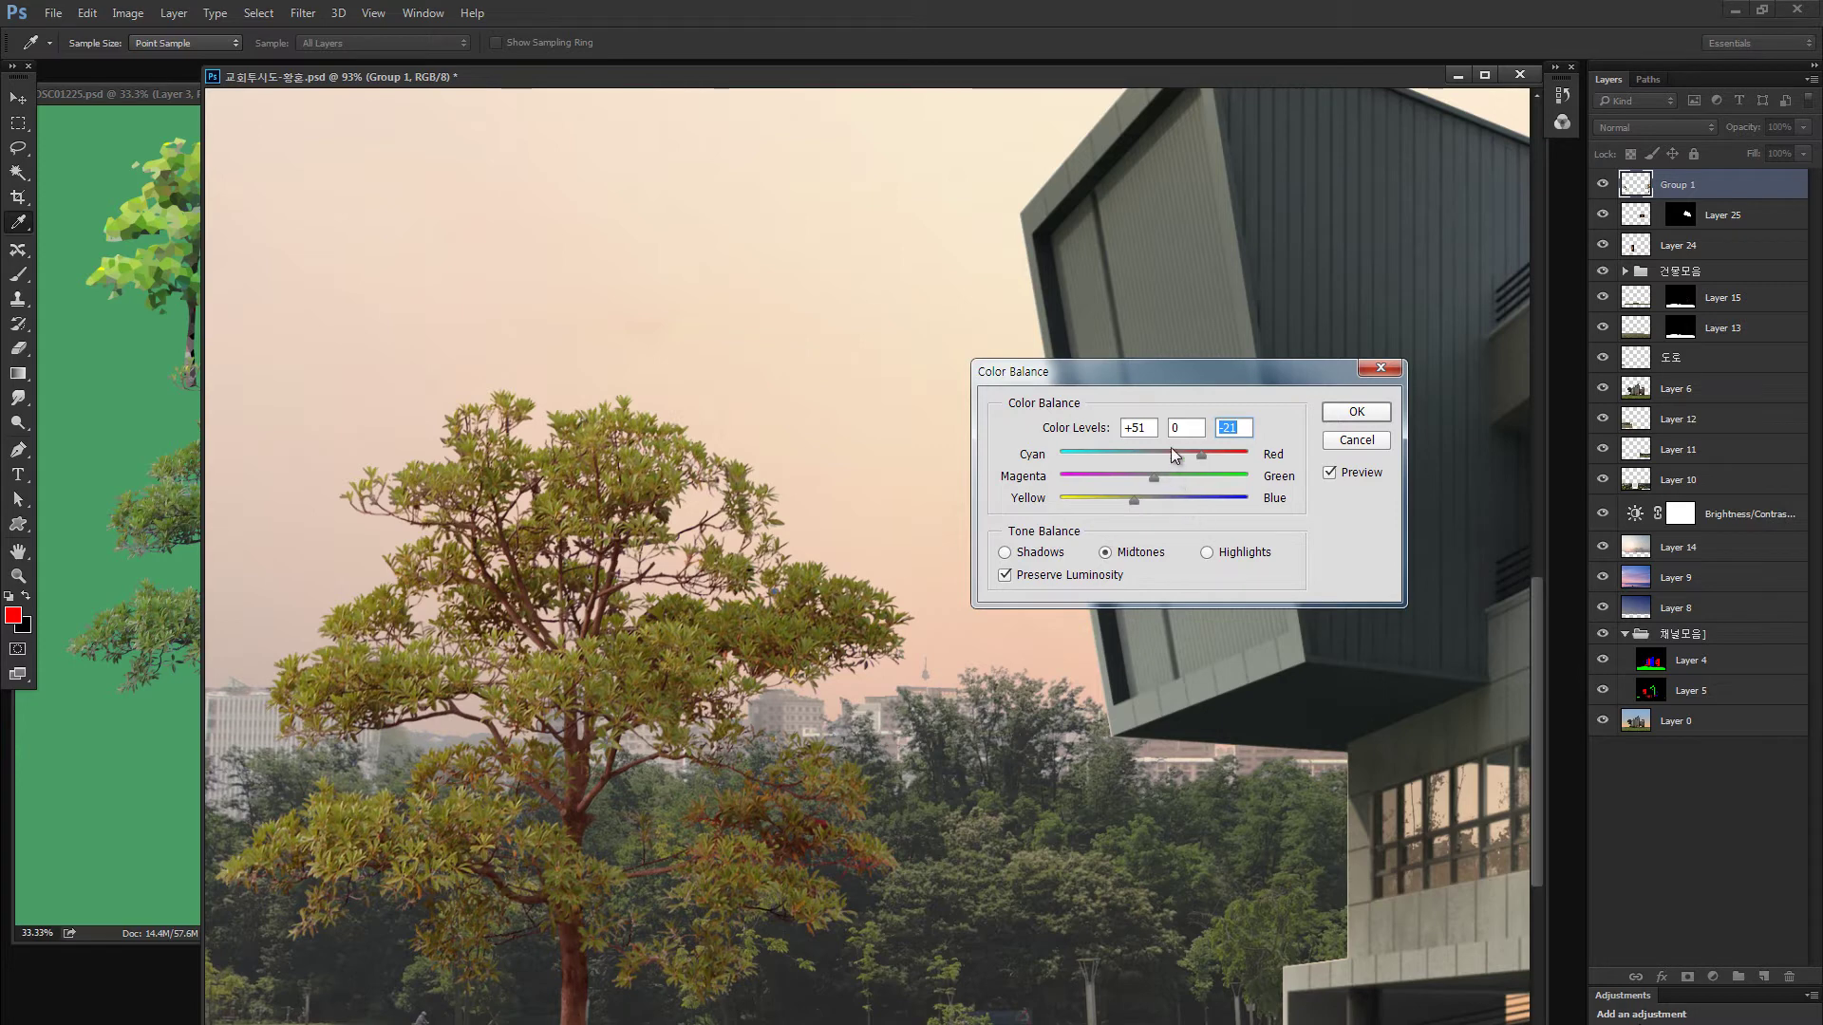
mouse_move(1200, 455)
left_mouse_down()
mouse_move(1169, 455)
mouse_move(1129, 502)
mouse_move(1175, 454)
left_mouse_up()
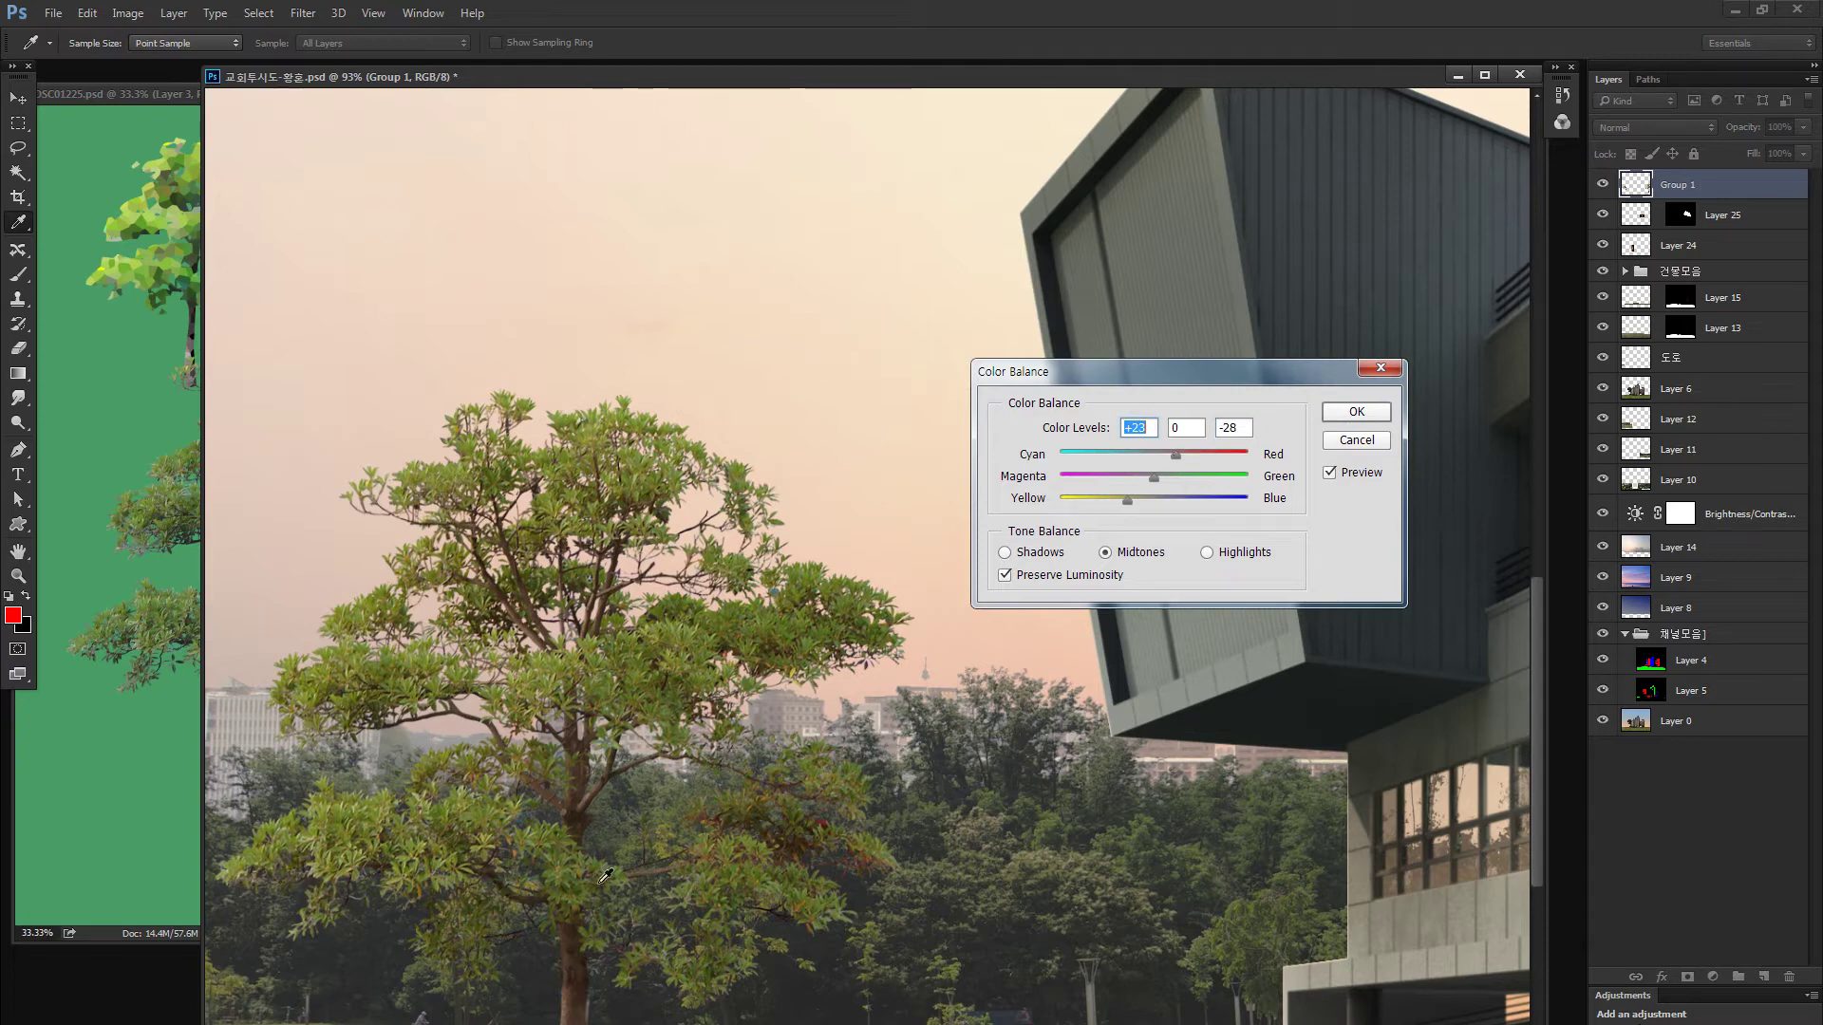
key("Return")
key("z")
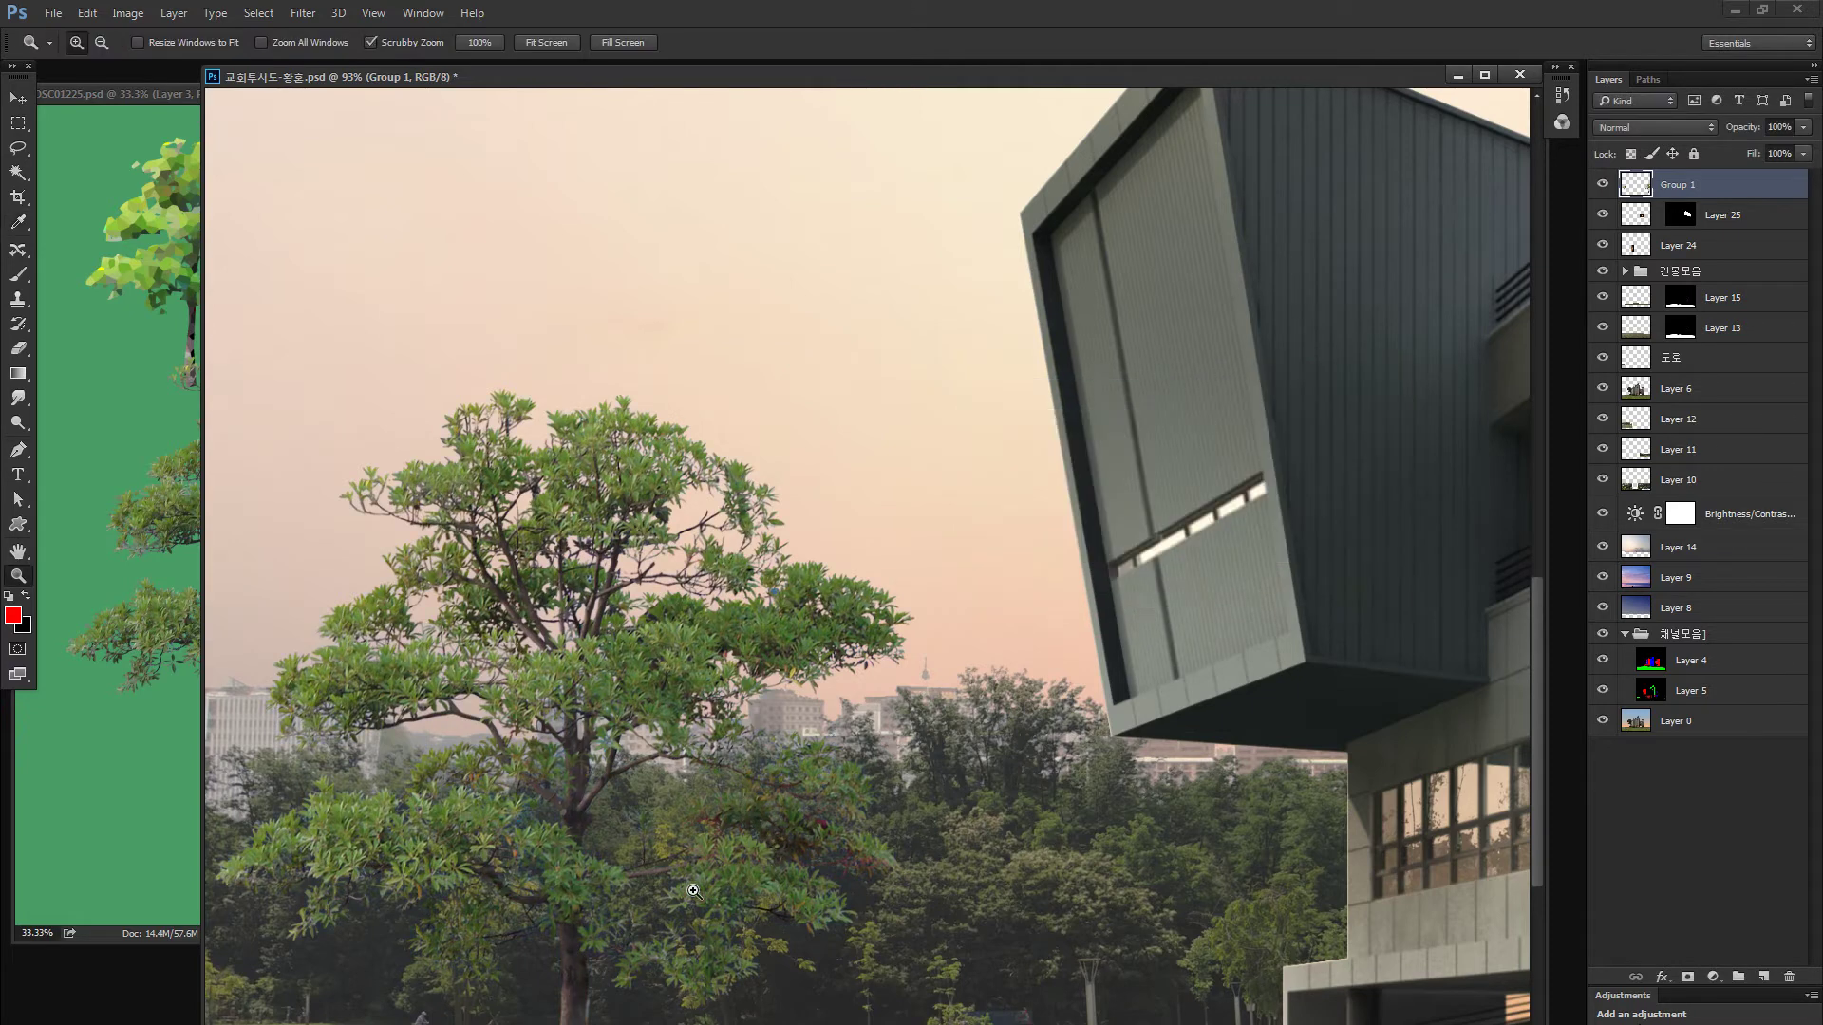
Shift the trees' hue to -30 with Hue/Saturation for a yellower foliage, and compare it with the original green
key("ctrl+u")
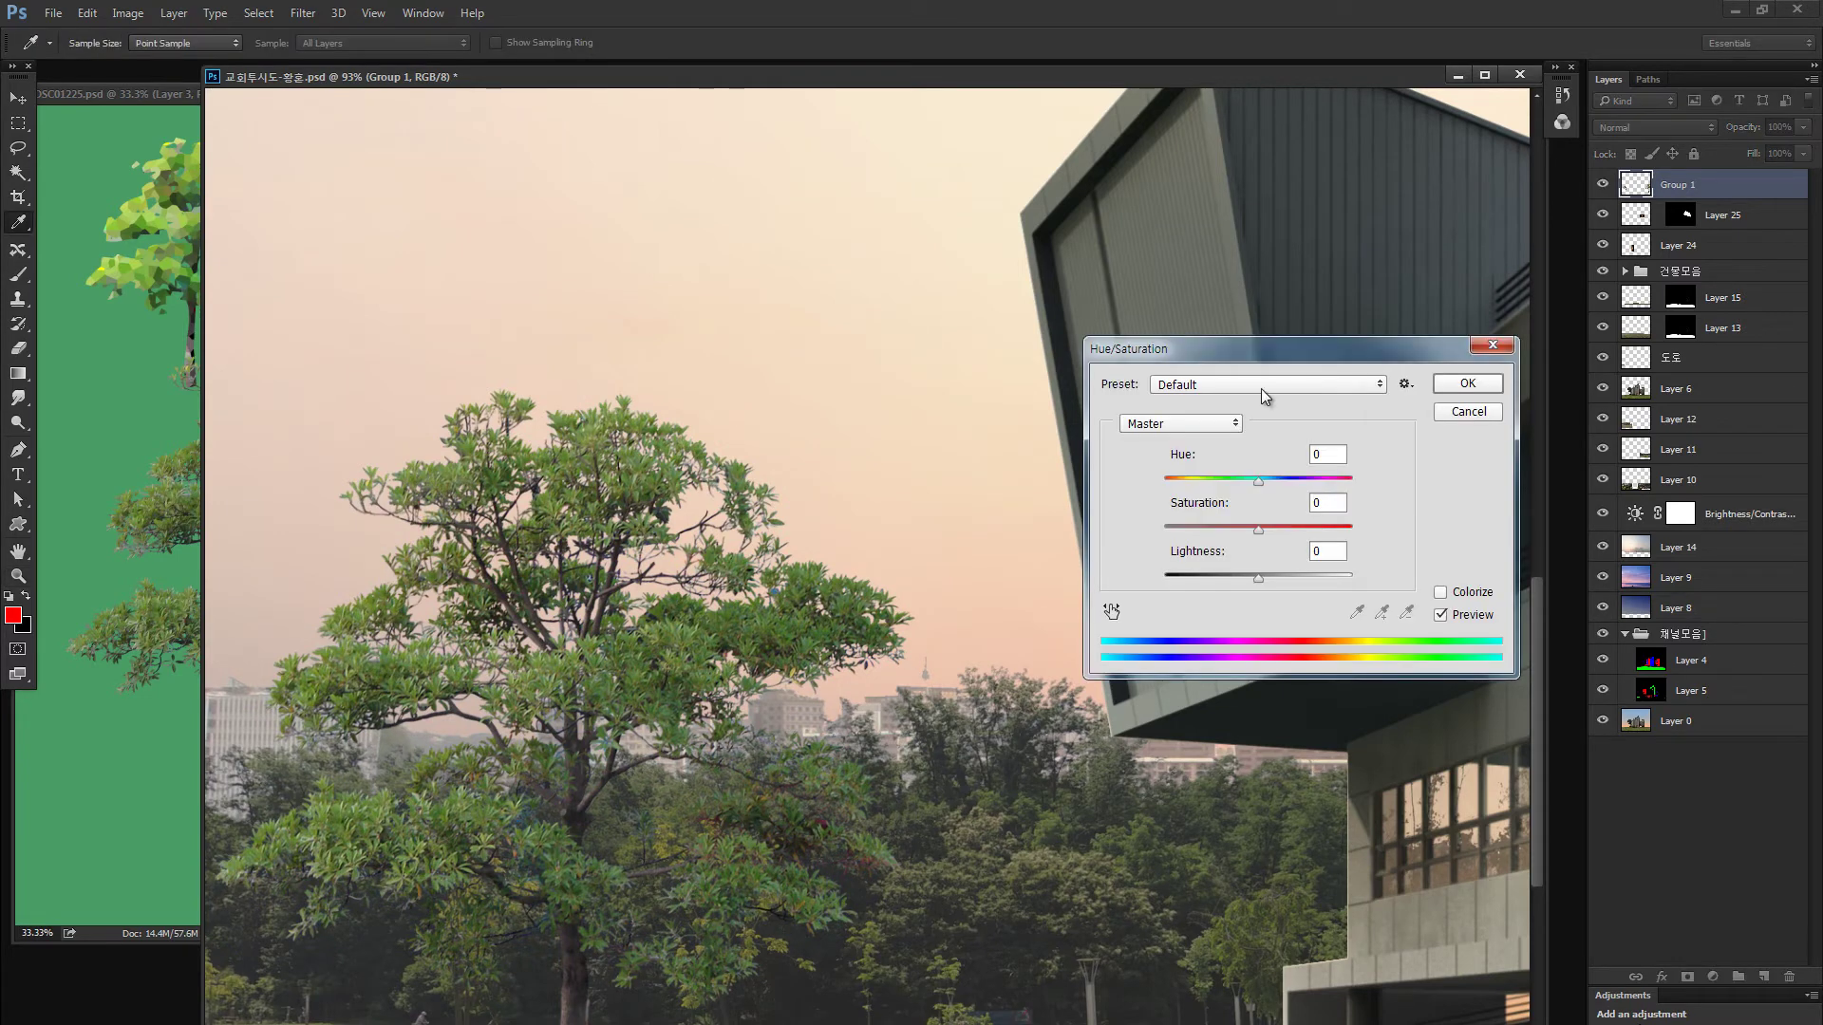
left_click(1242, 479)
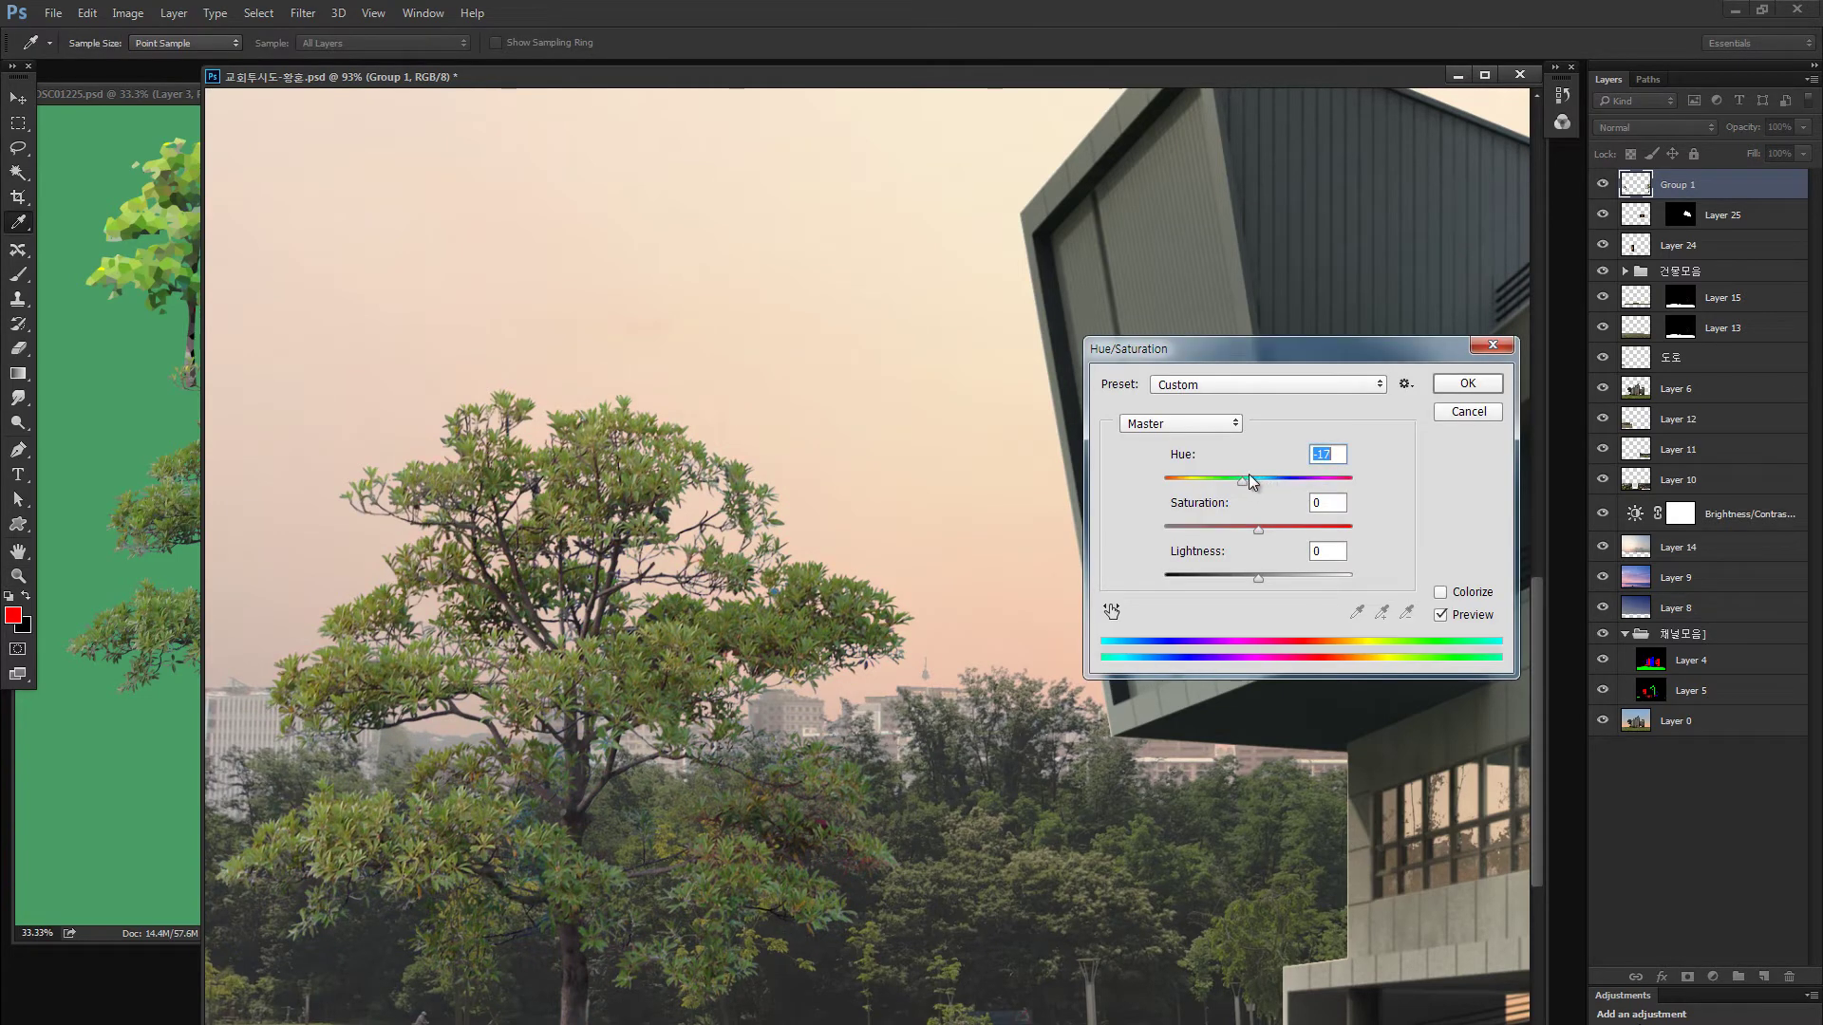
left_click(1222, 476)
left_click(1193, 481)
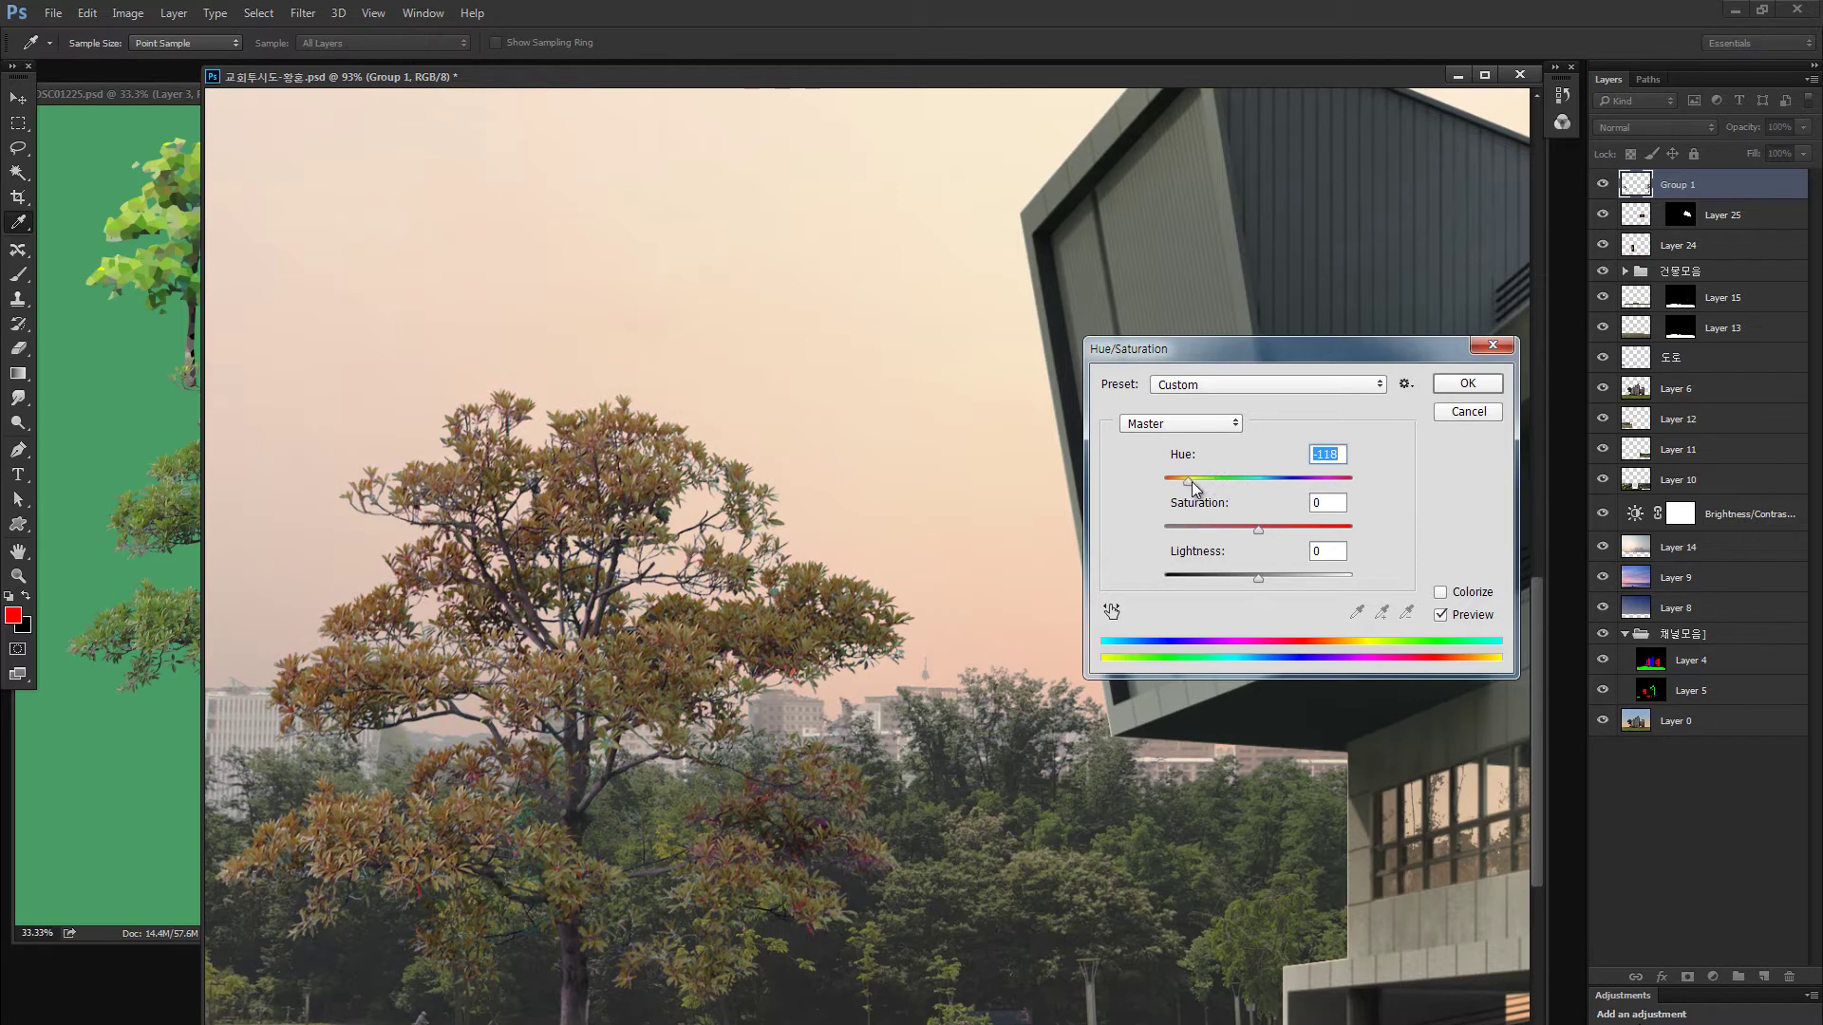
left_click(1293, 480)
left_click_drag(1261, 483, 1228, 480)
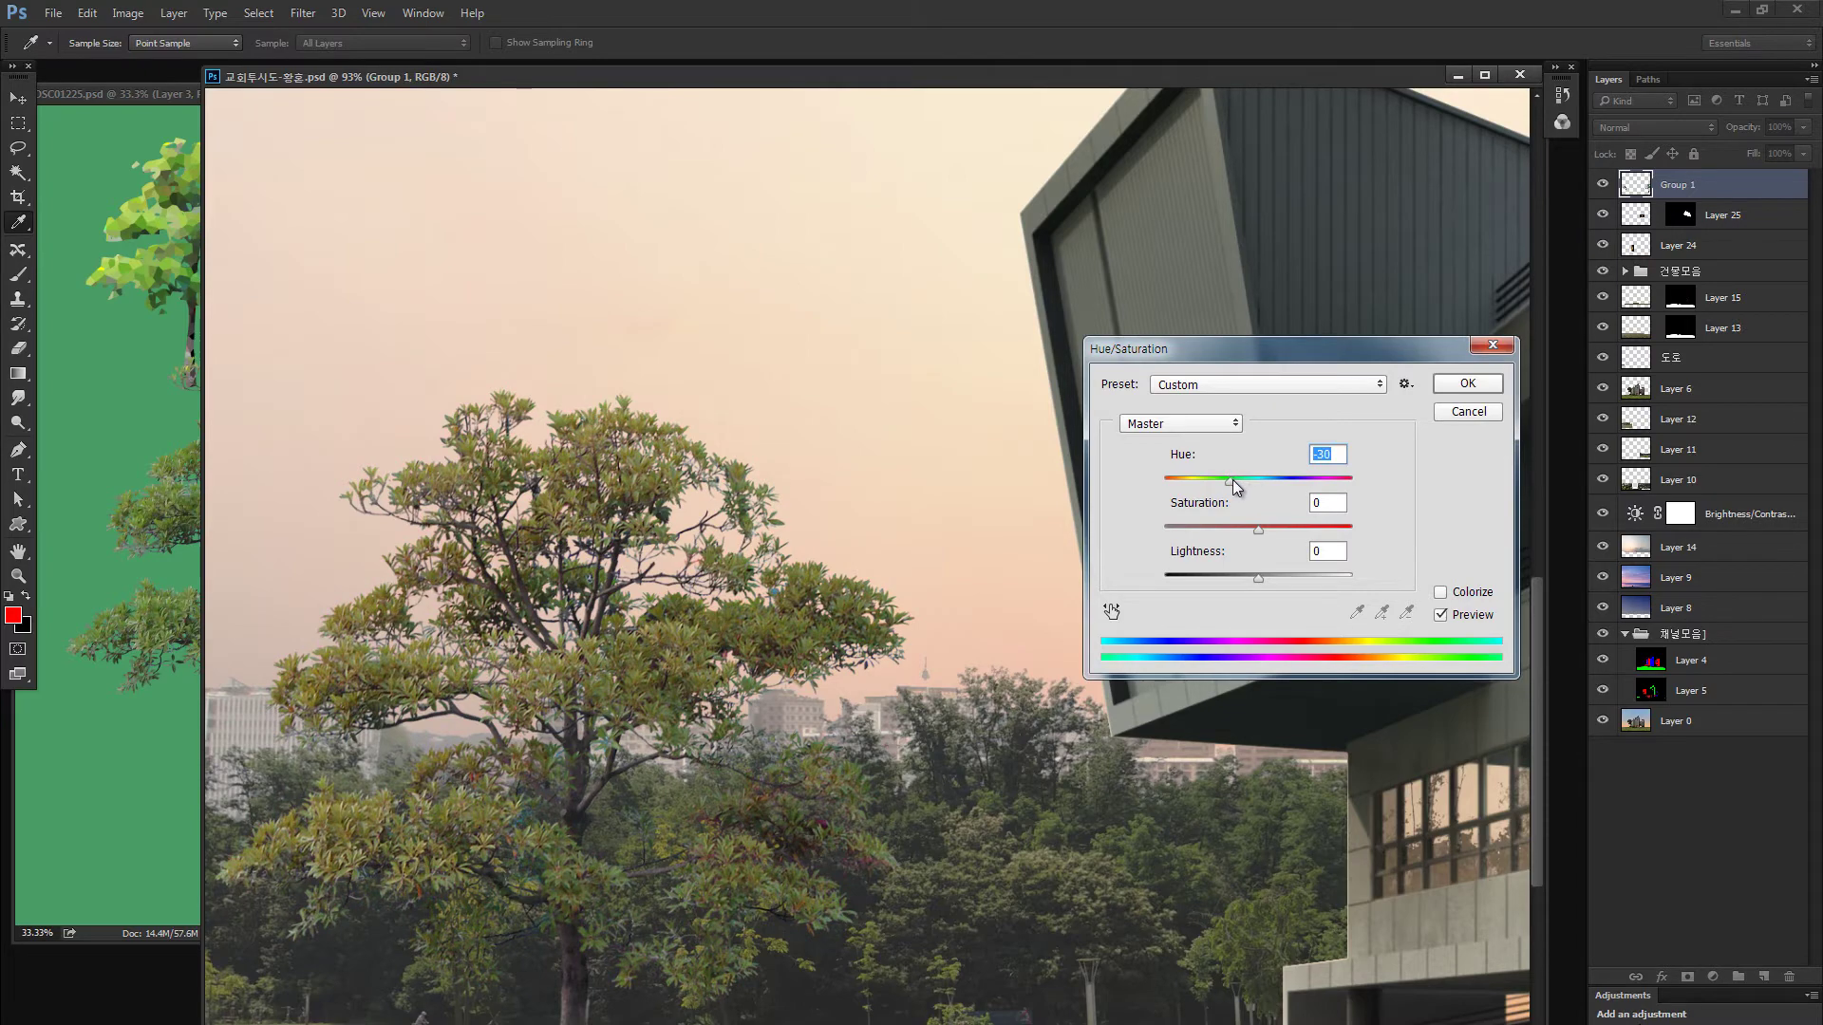
left_click(1449, 384)
key("z")
key("ctrl+z")
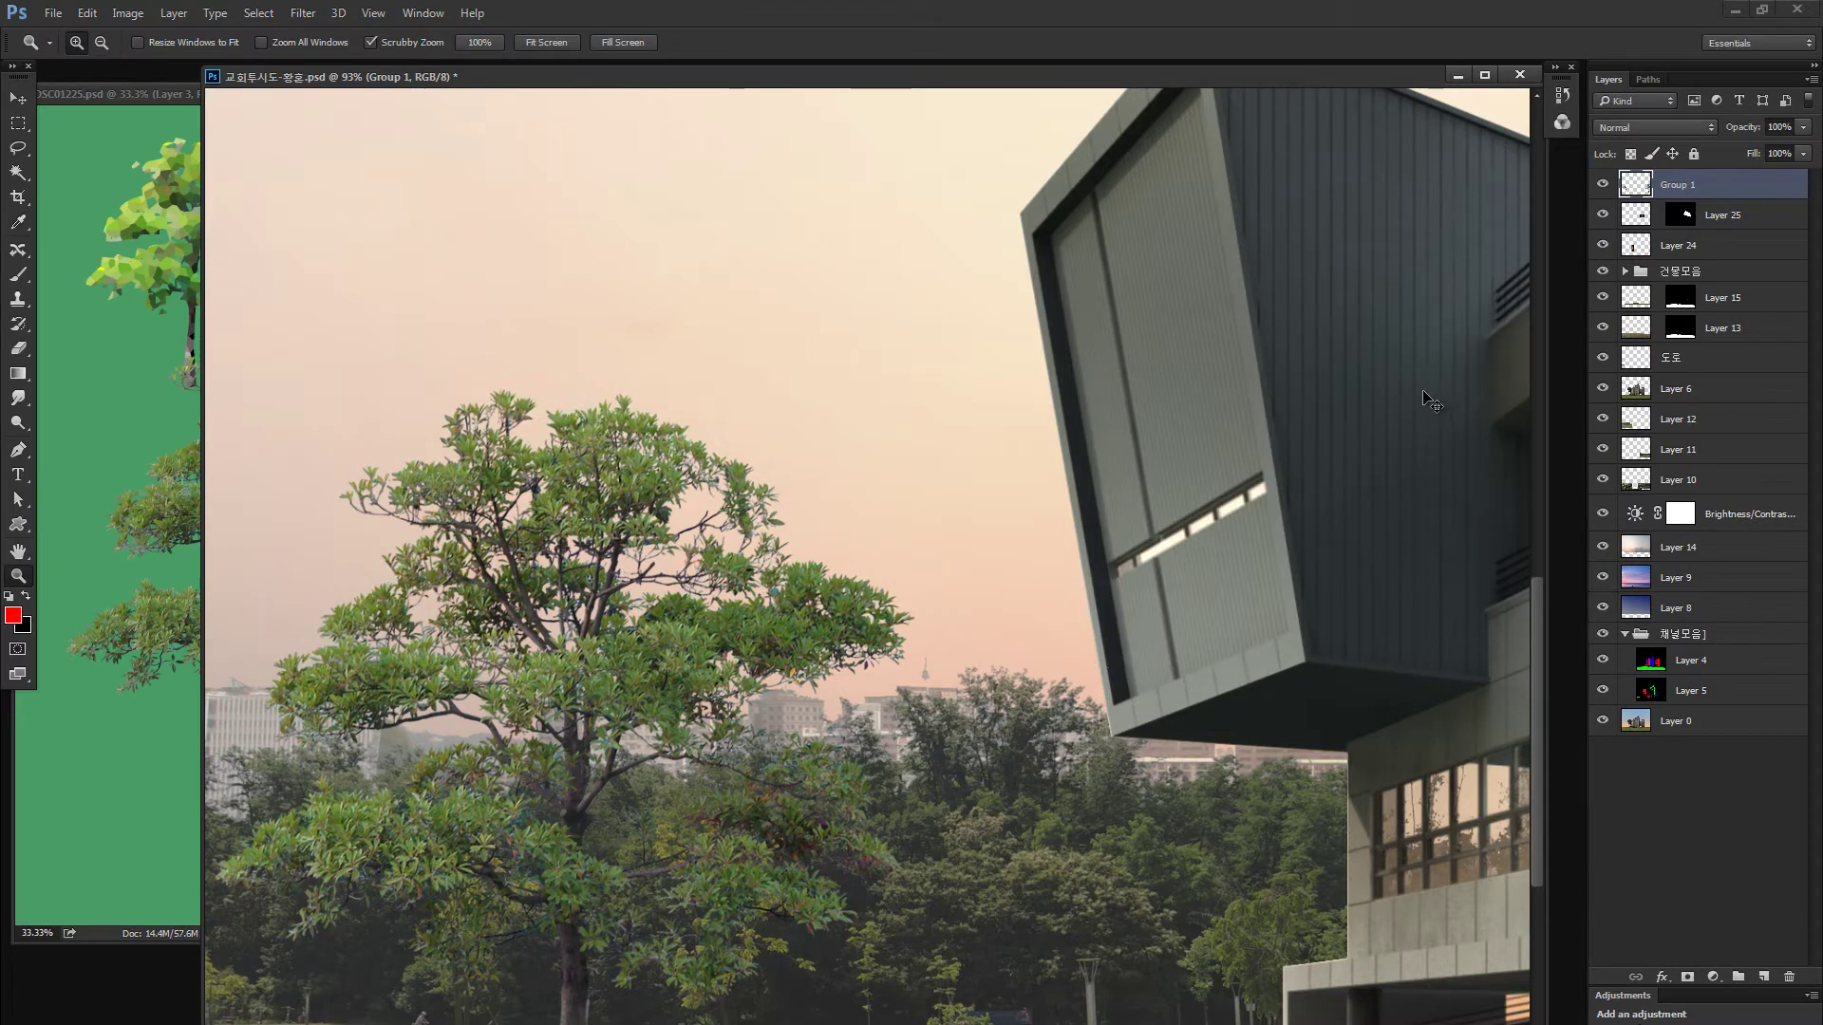
left_click_drag(678, 659, 822, 822)
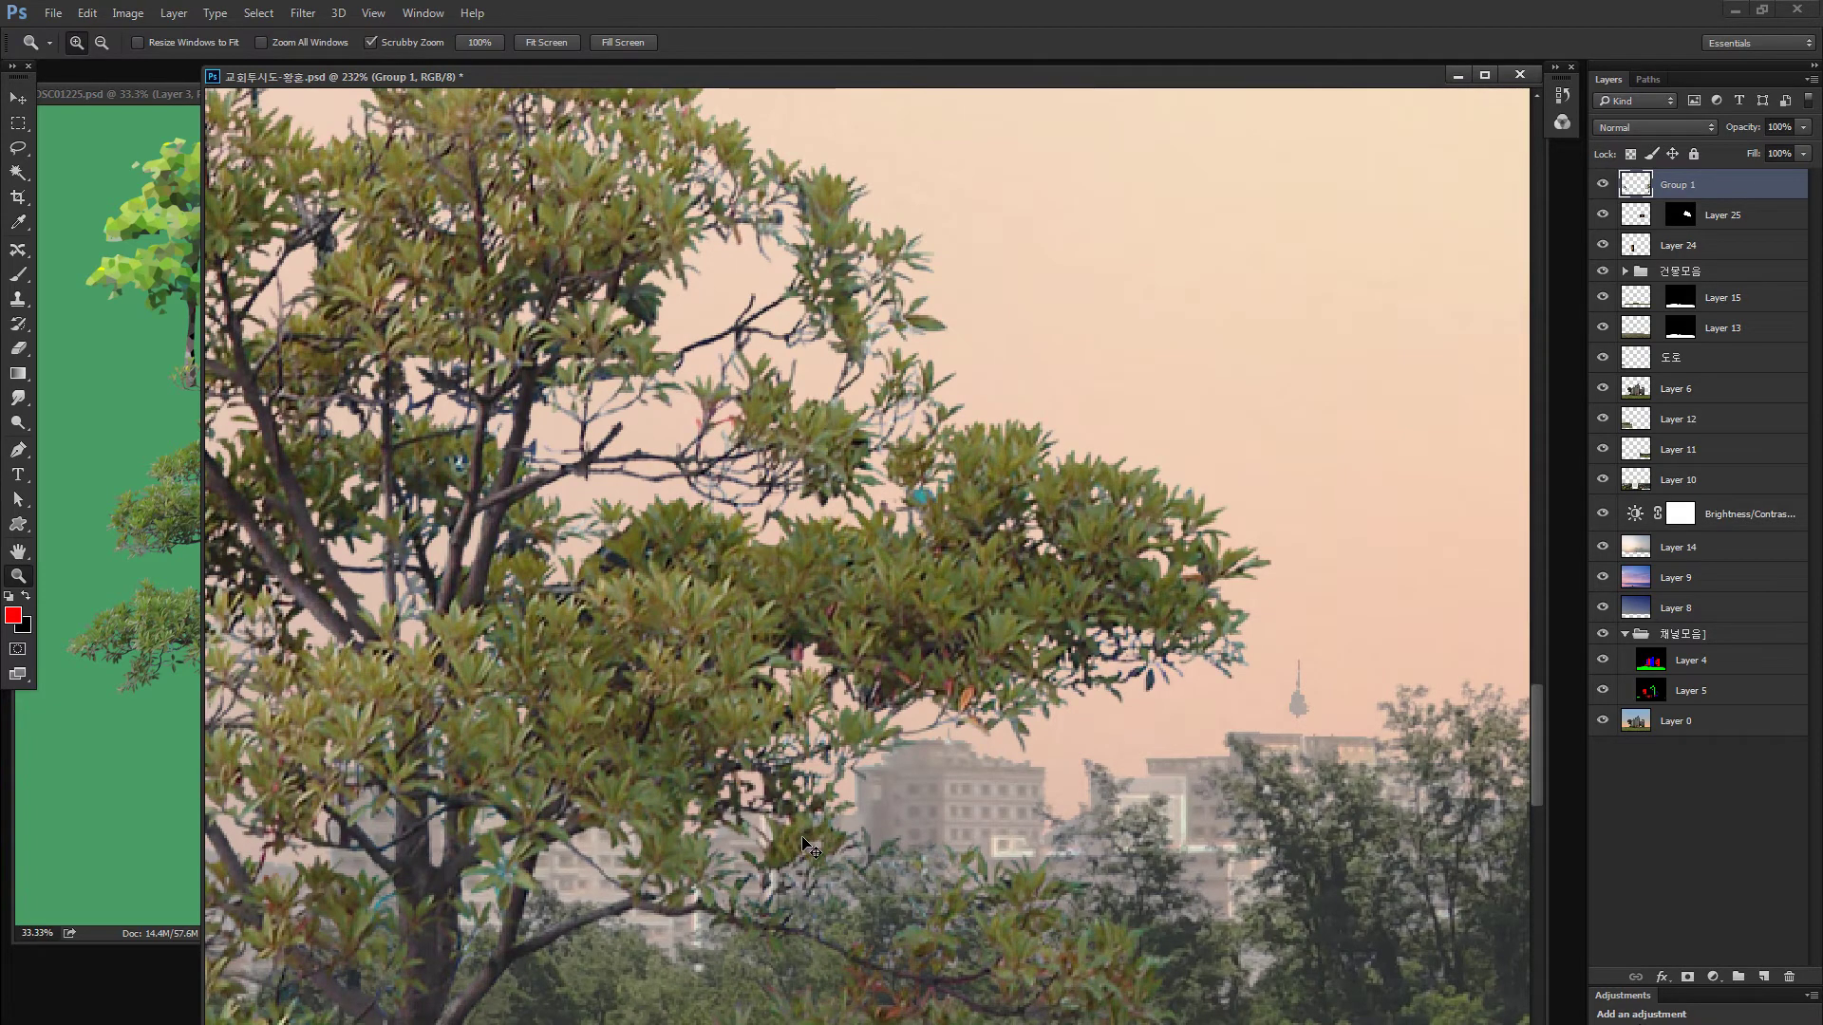
left_click_drag(792, 861, 764, 935)
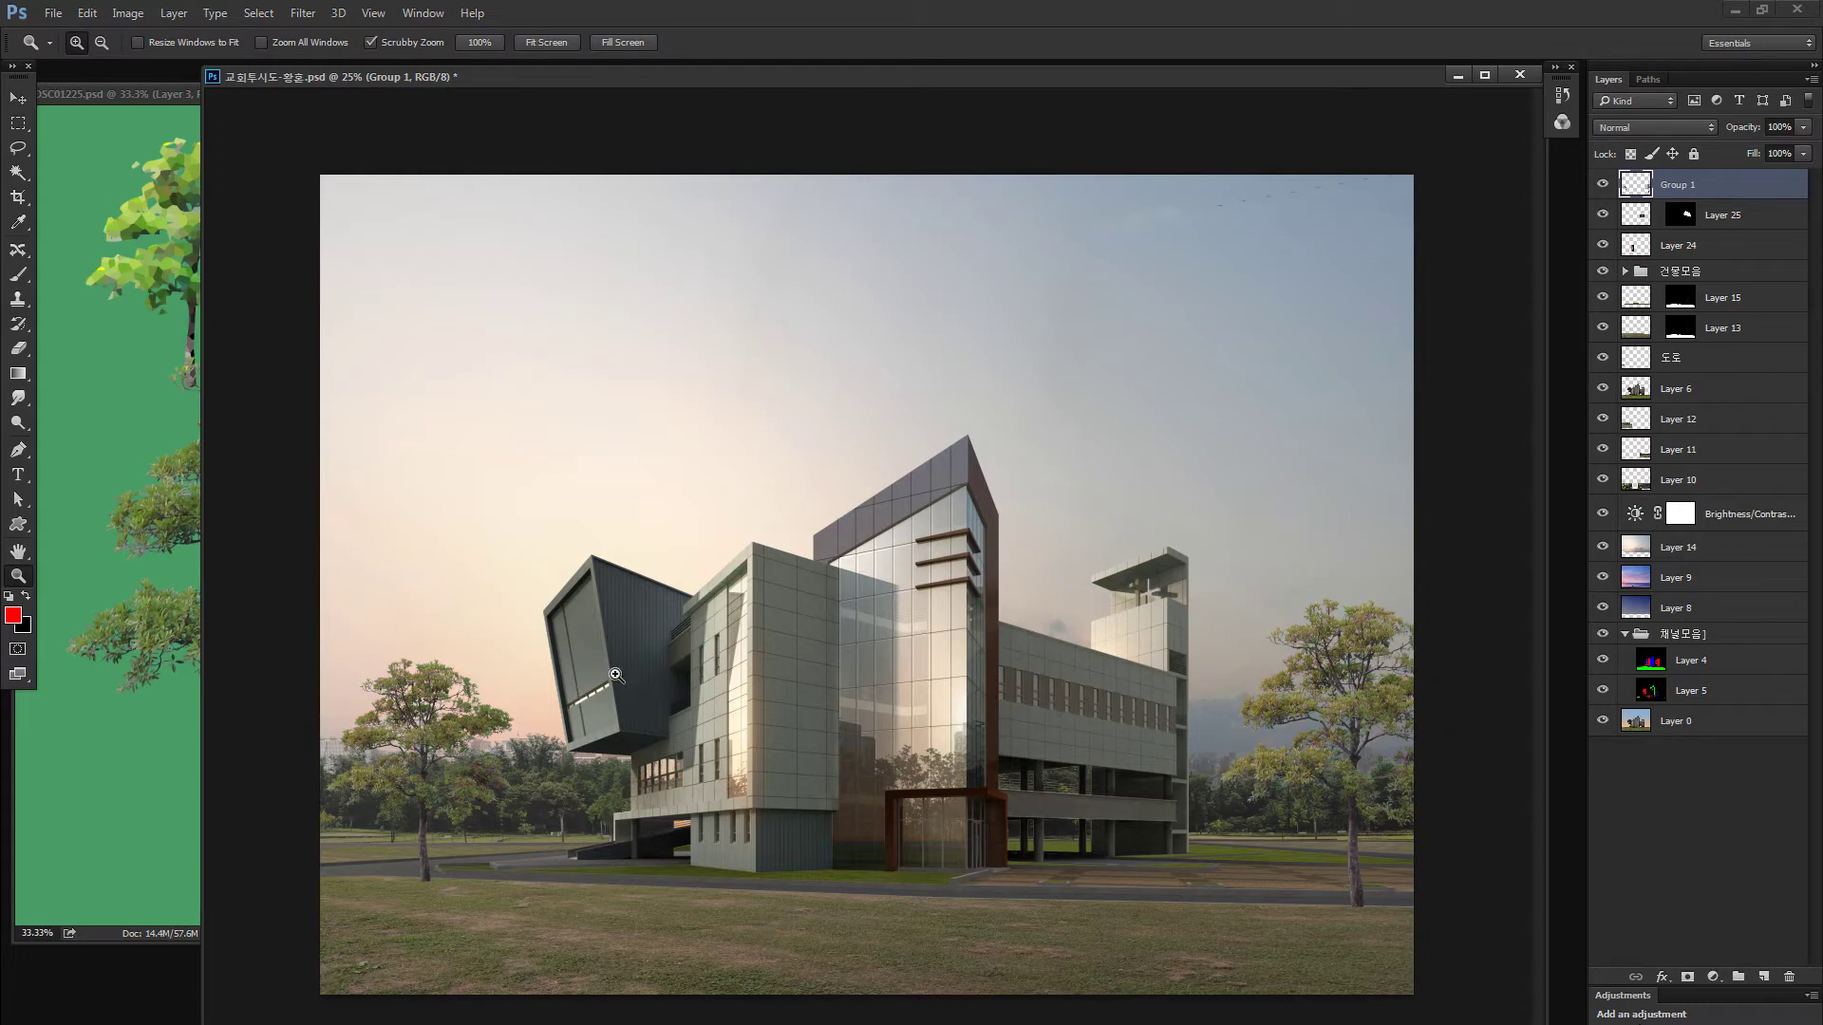
Select the left tree's trunk with the Lasso tool and raise its brightness to 59
left_click_drag(421, 832, 716, 696)
key("l")
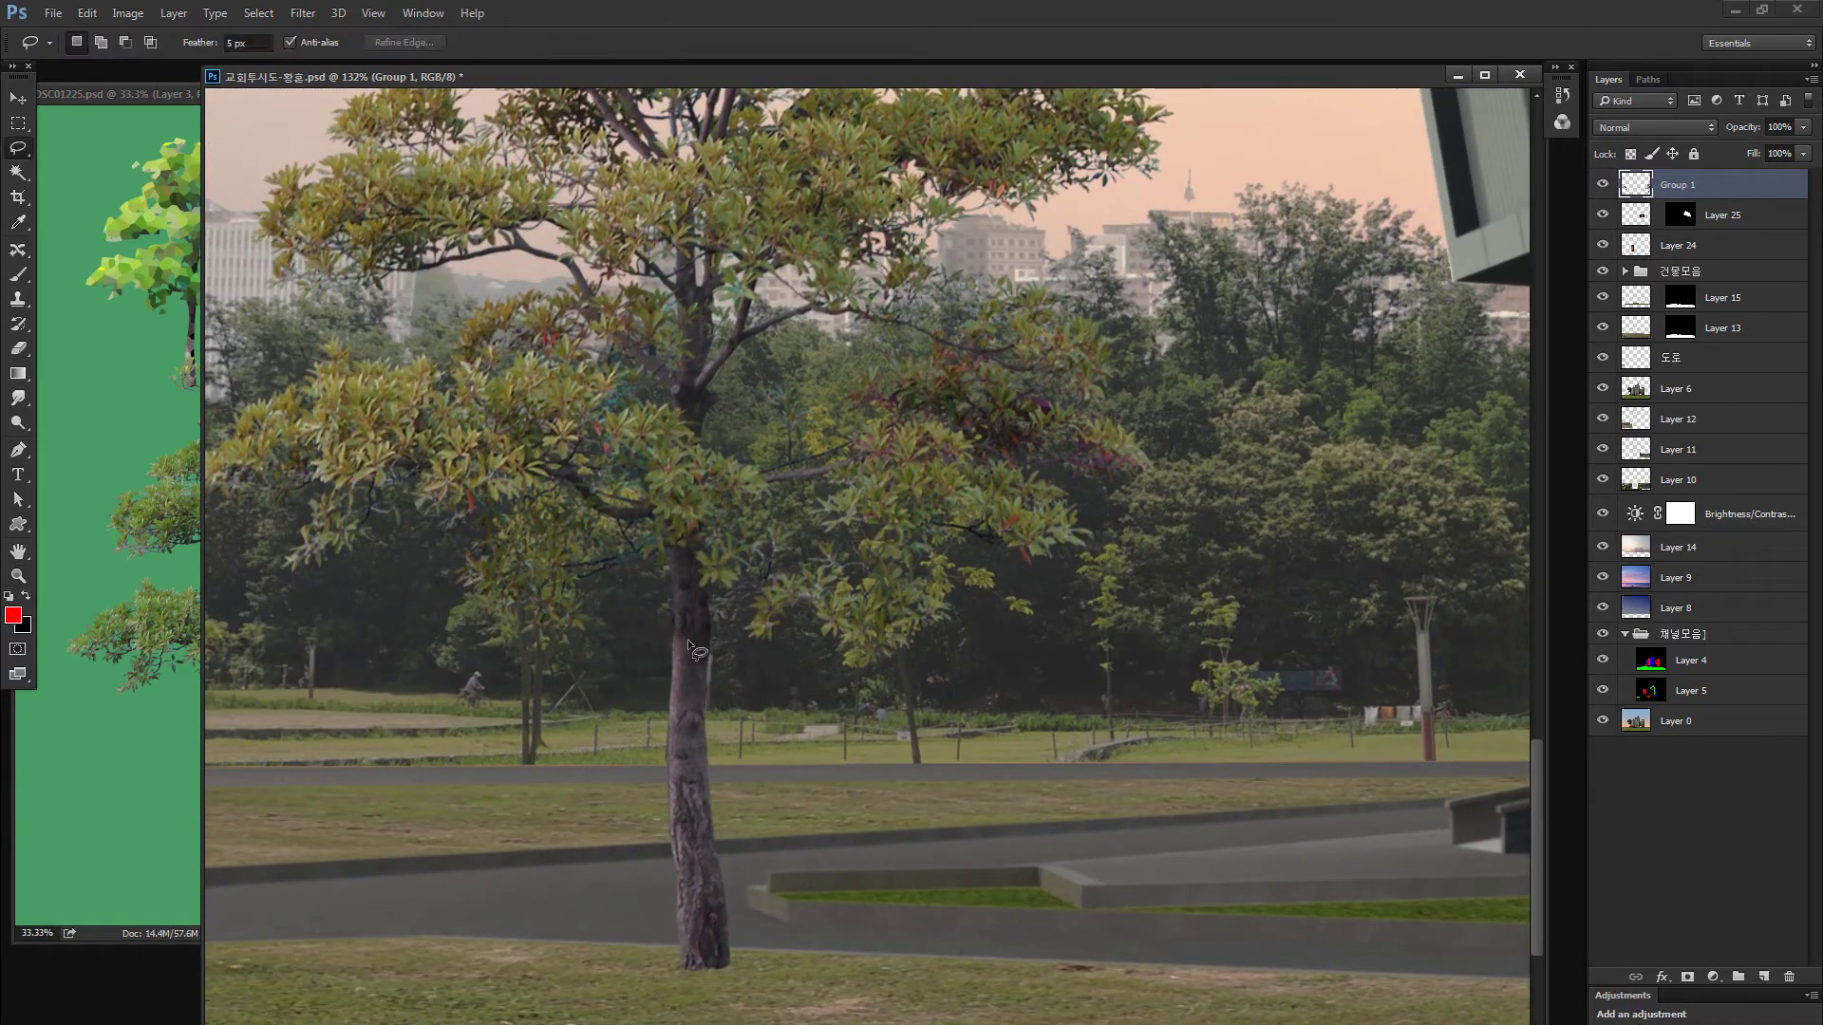
key("Return")
left_click(687, 775)
mouse_move(652, 596)
left_mouse_down()
mouse_move(678, 589)
mouse_move(689, 965)
mouse_move(651, 854)
left_mouse_up()
key("ctrl+alt+b")
left_click(1171, 465)
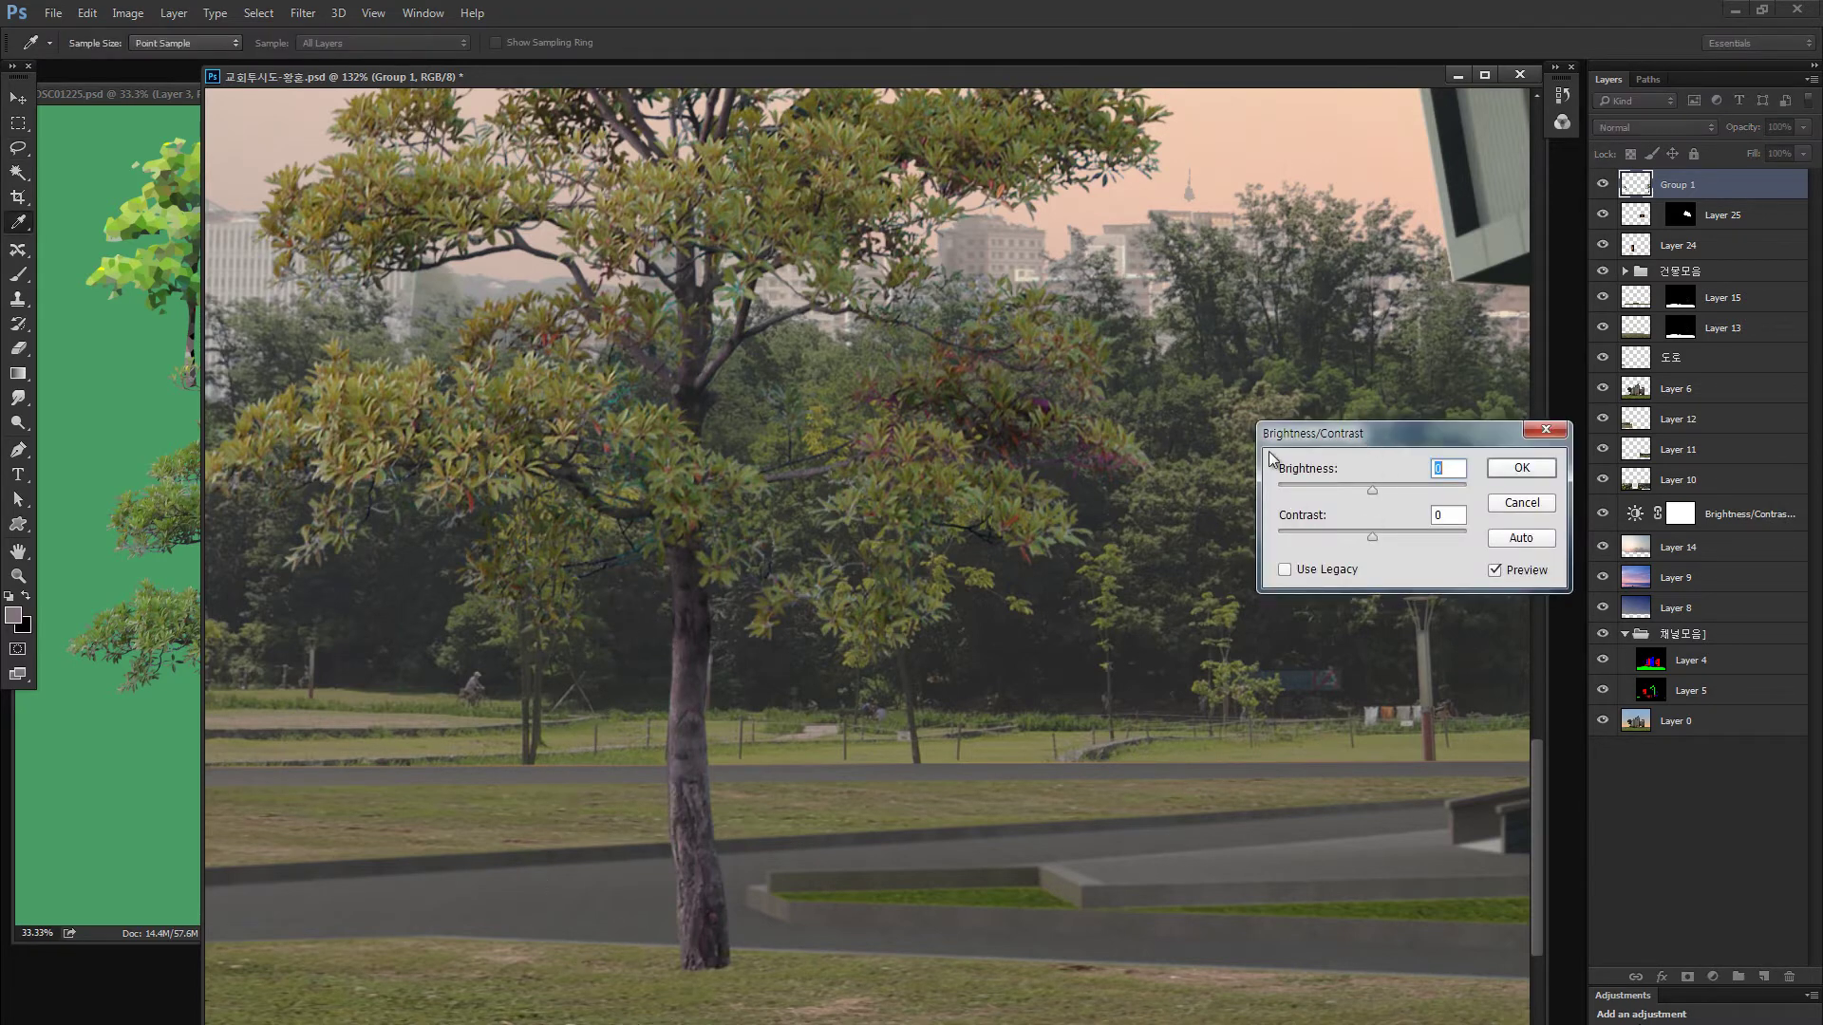
left_click_drag(1272, 437, 1007, 498)
left_click(1142, 549)
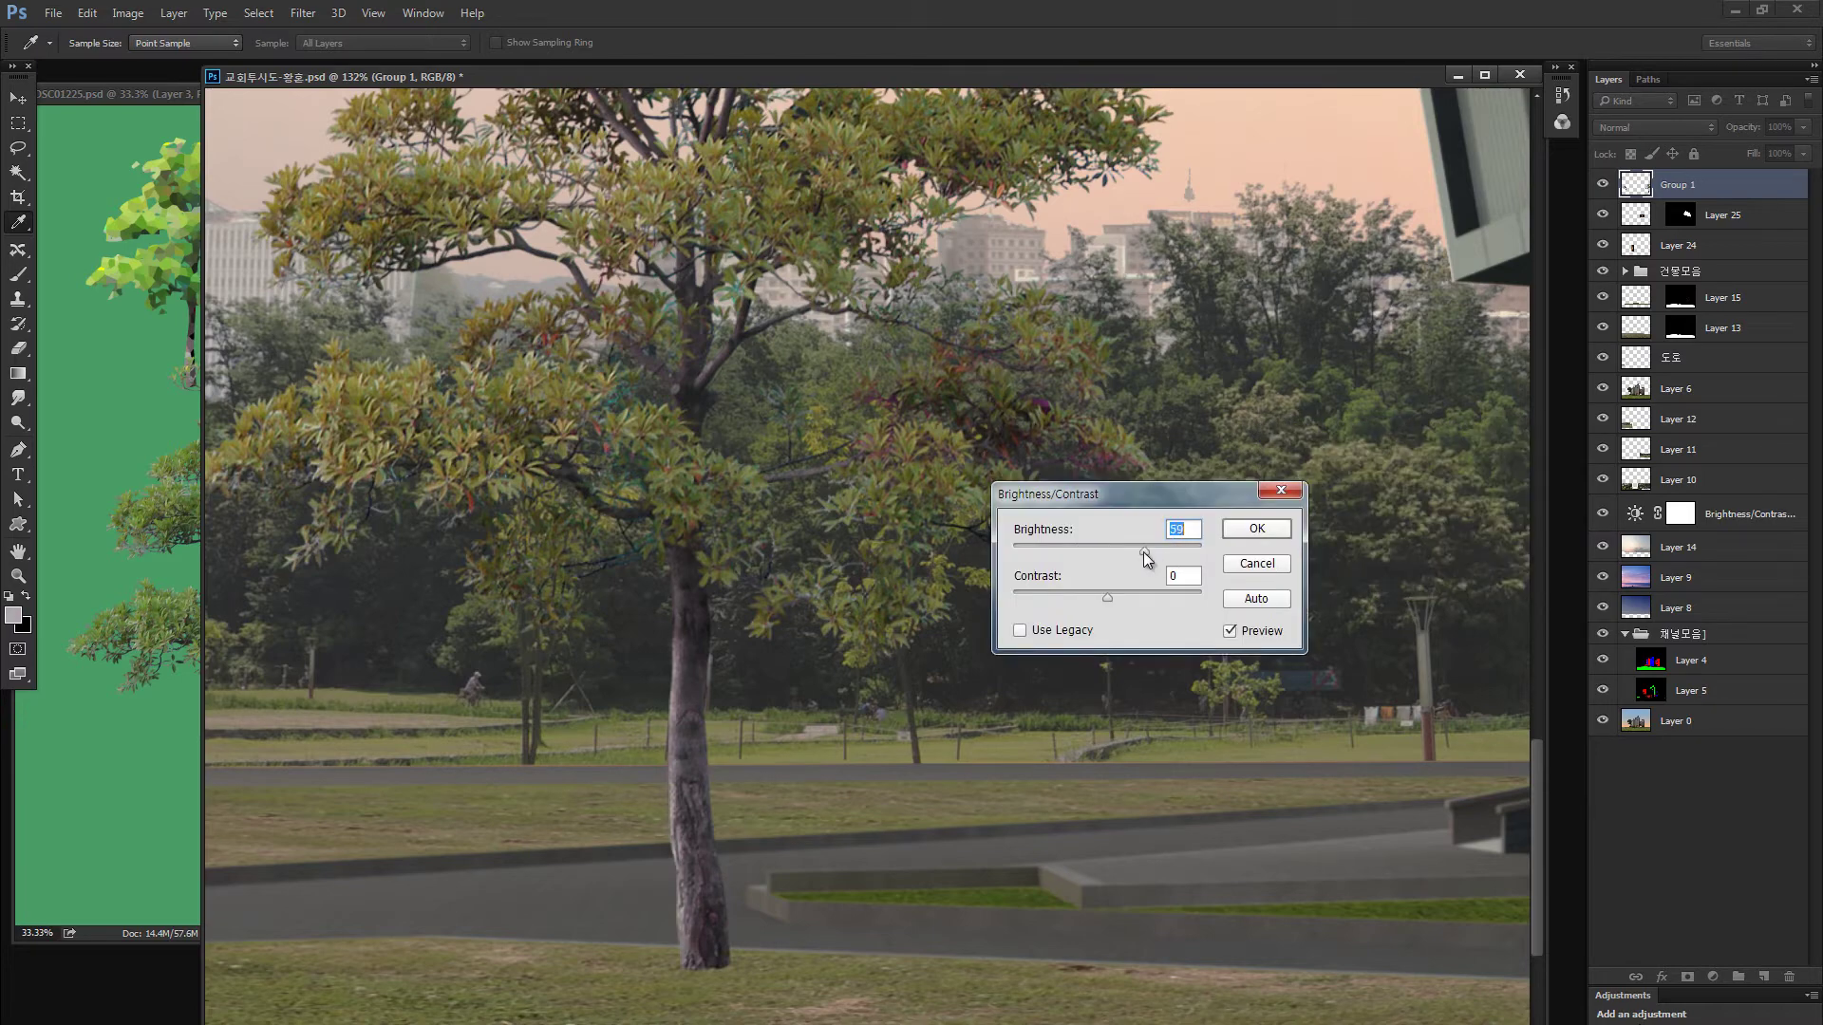
left_click(1249, 528)
Warm the left tree's trunk with Color Balance, setting the midtones' yellow-blue level to -36 and shifting them toward red
key("ctrl+b")
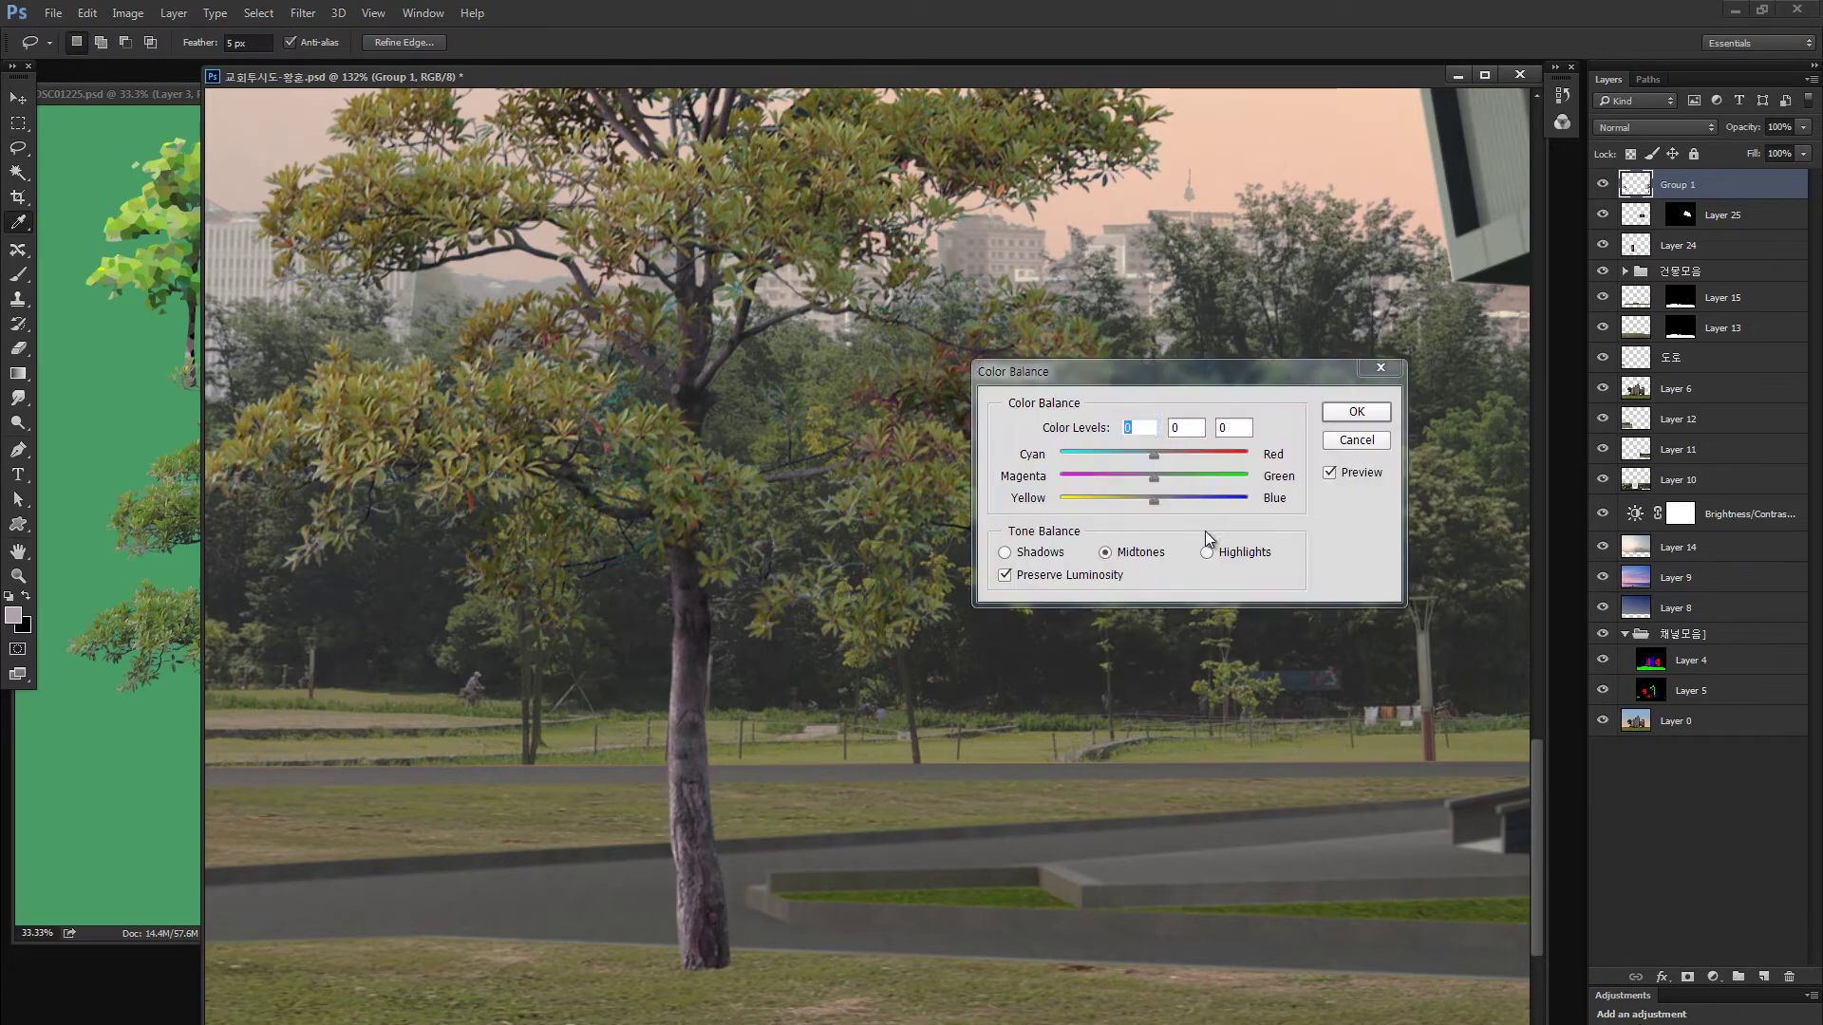
left_click_drag(1148, 495, 1119, 497)
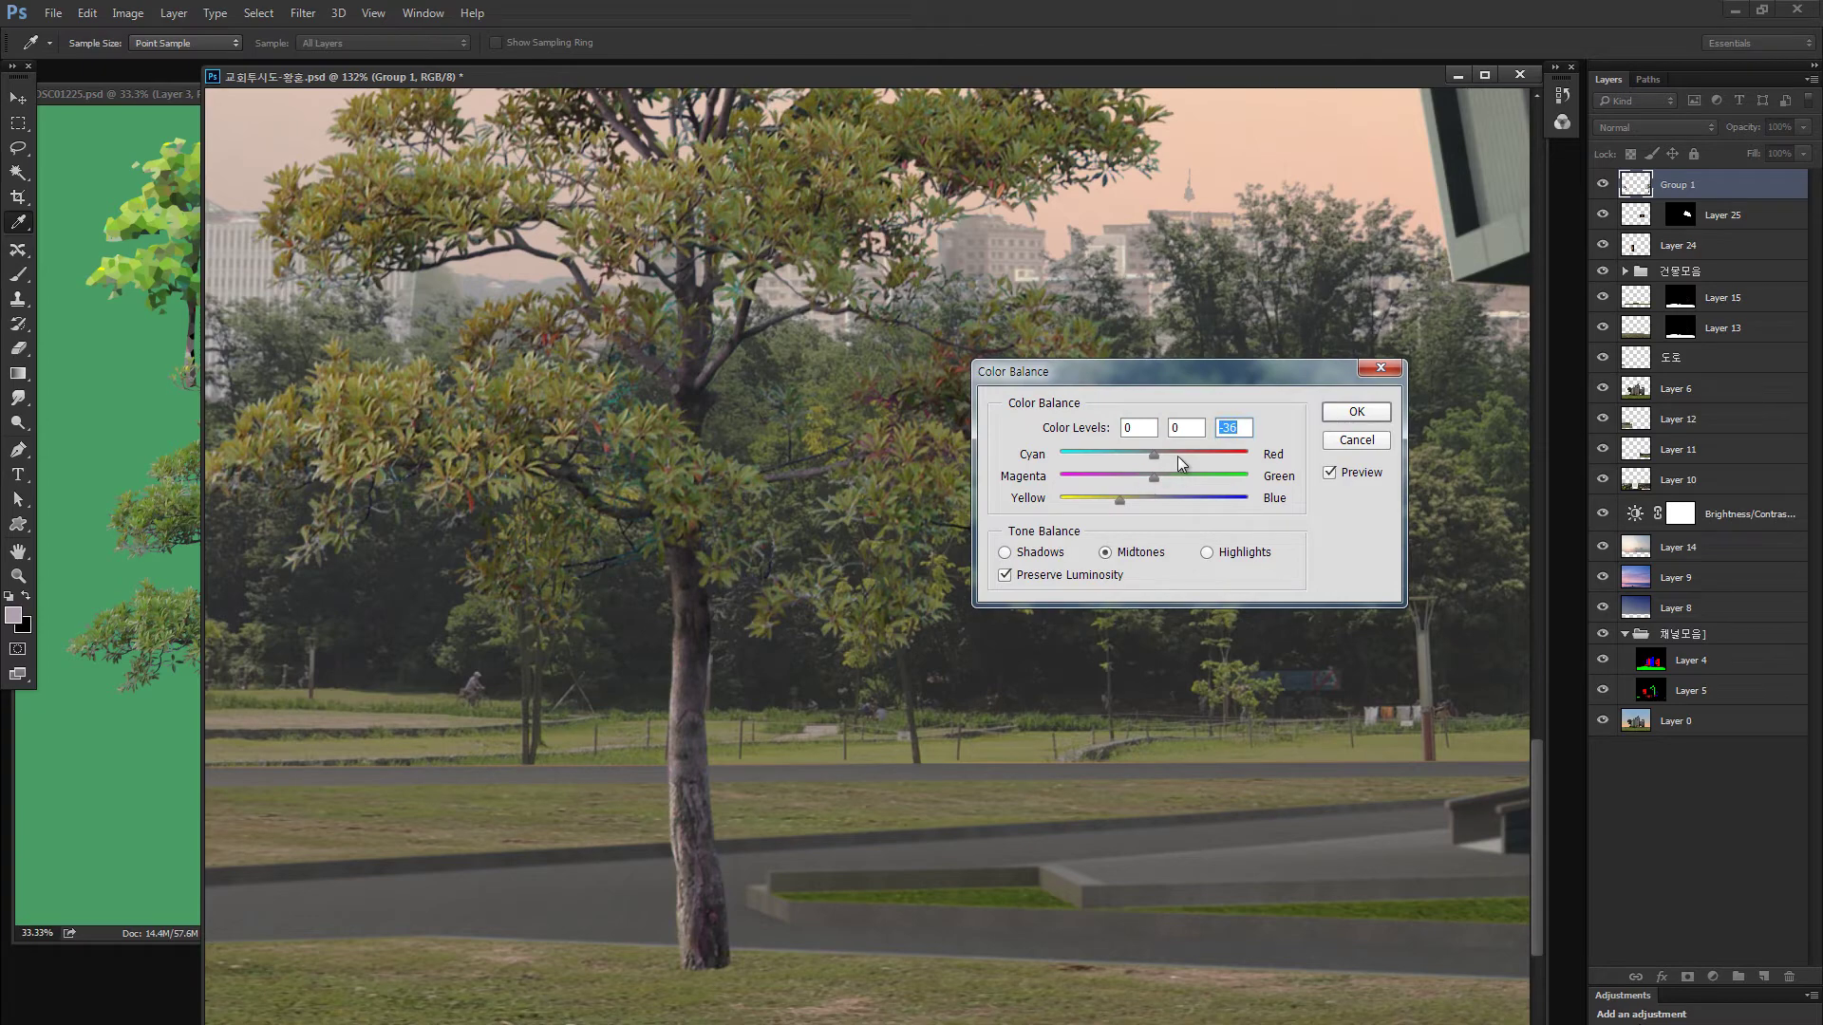
left_click(1356, 411)
key("l")
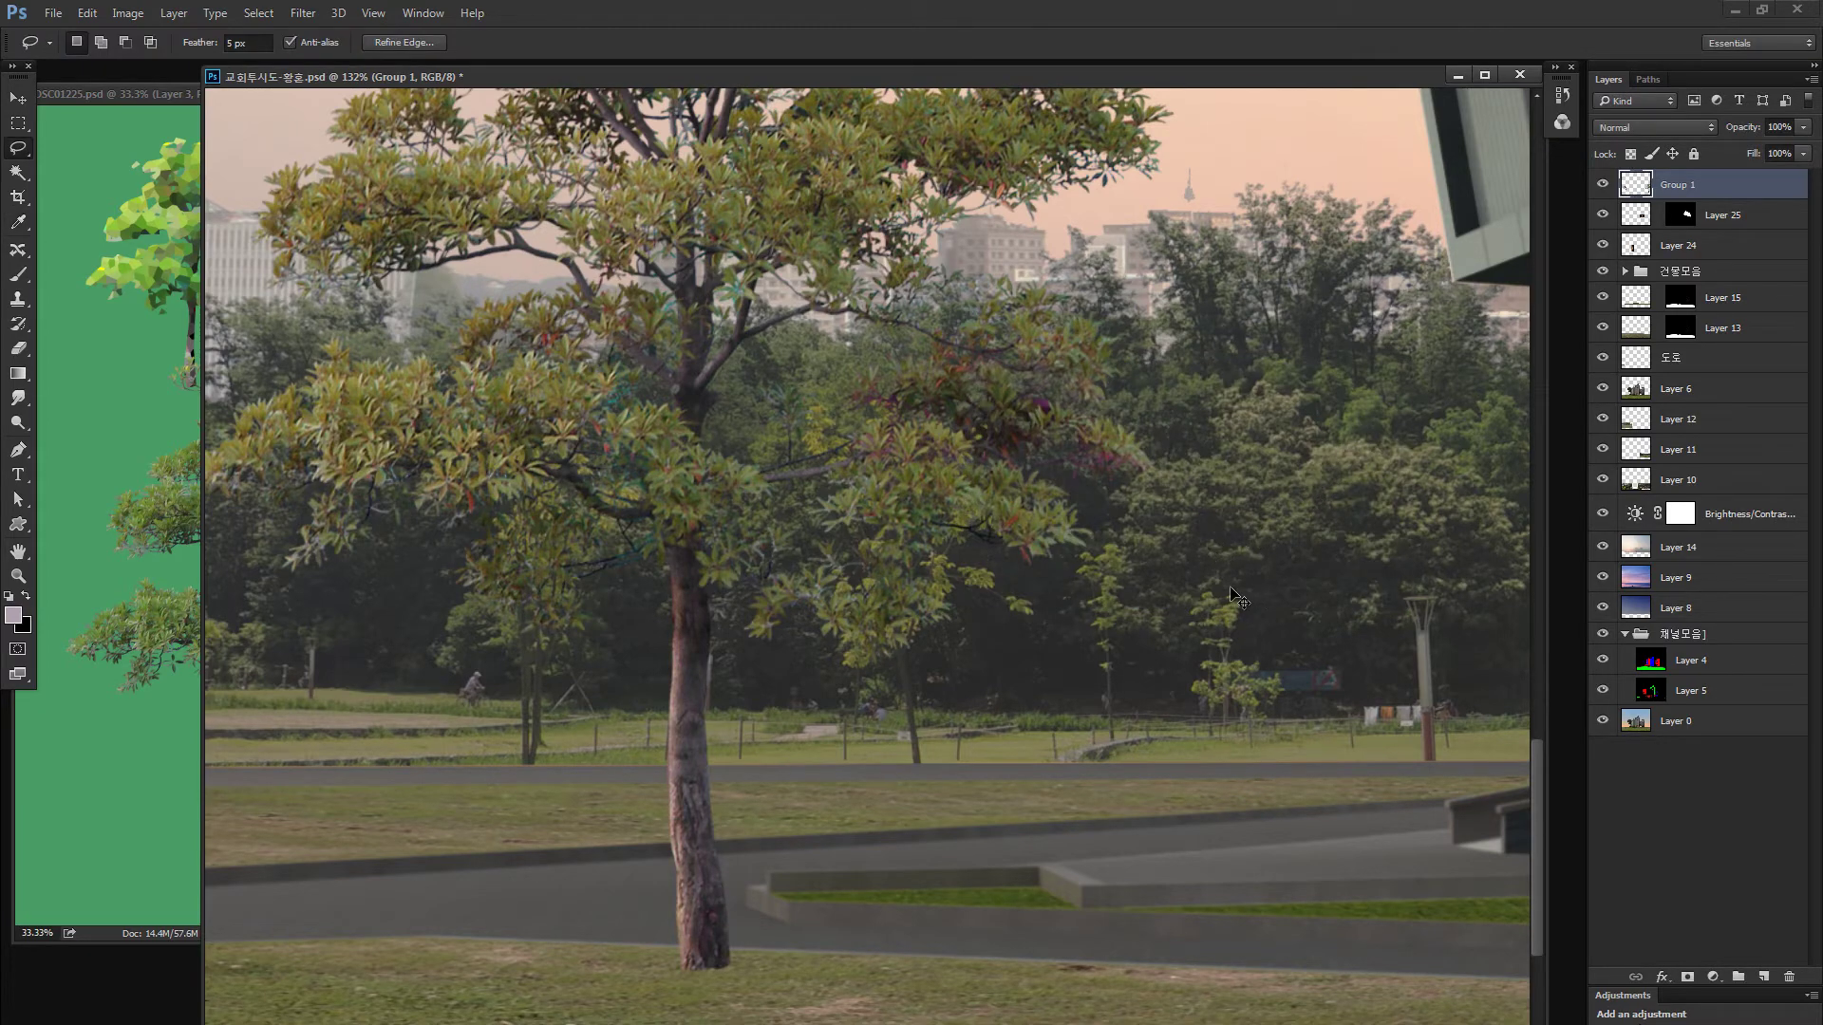
Select the right tree's trunk with the Lasso tool and brighten it with Brightness/Contrast
key("ctrl+minus")
key("ctrl+minus")
key("ctrl+minus")
key("ctrl+minus")
key("ctrl+minus")
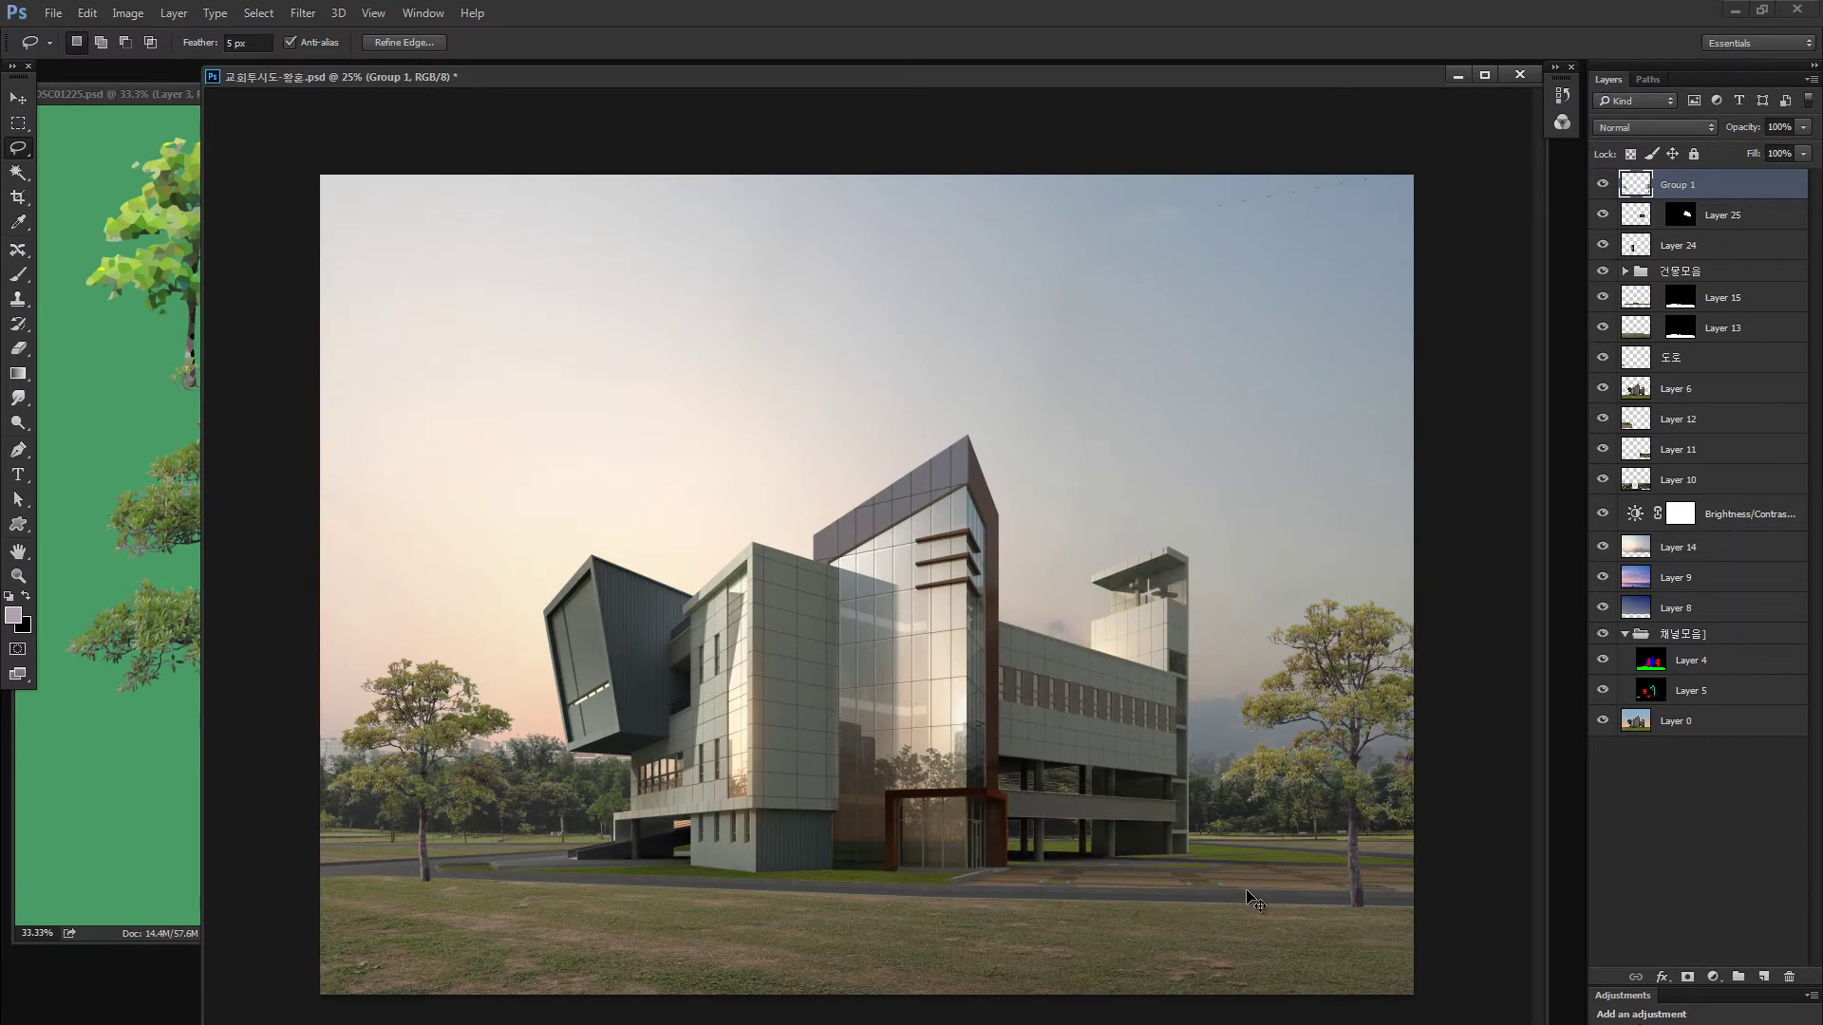
key("z")
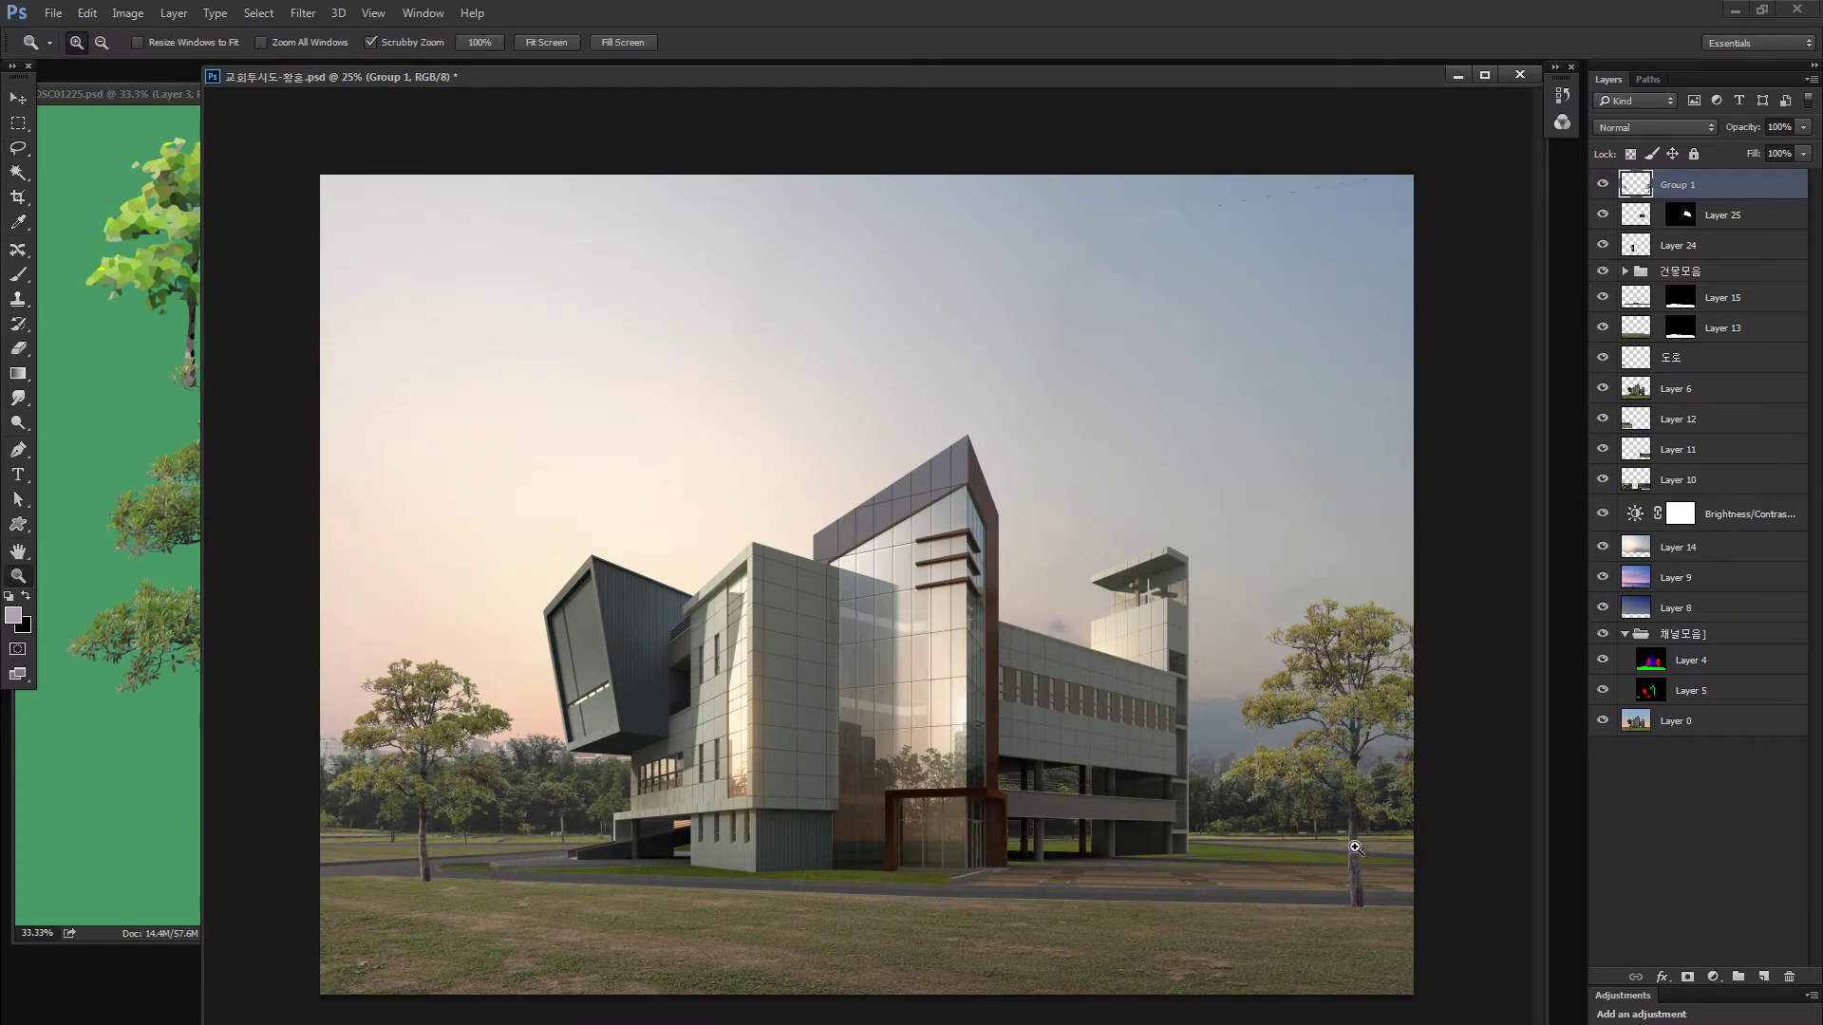
mouse_move(1359, 845)
left_mouse_down()
mouse_move(1477, 852)
mouse_move(1367, 875)
left_mouse_up()
mouse_move(1025, 712)
left_mouse_down()
mouse_move(924, 642)
mouse_move(923, 574)
left_mouse_up()
key("l")
mouse_move(1164, 473)
left_mouse_down()
mouse_move(1189, 412)
mouse_move(1213, 444)
left_mouse_up()
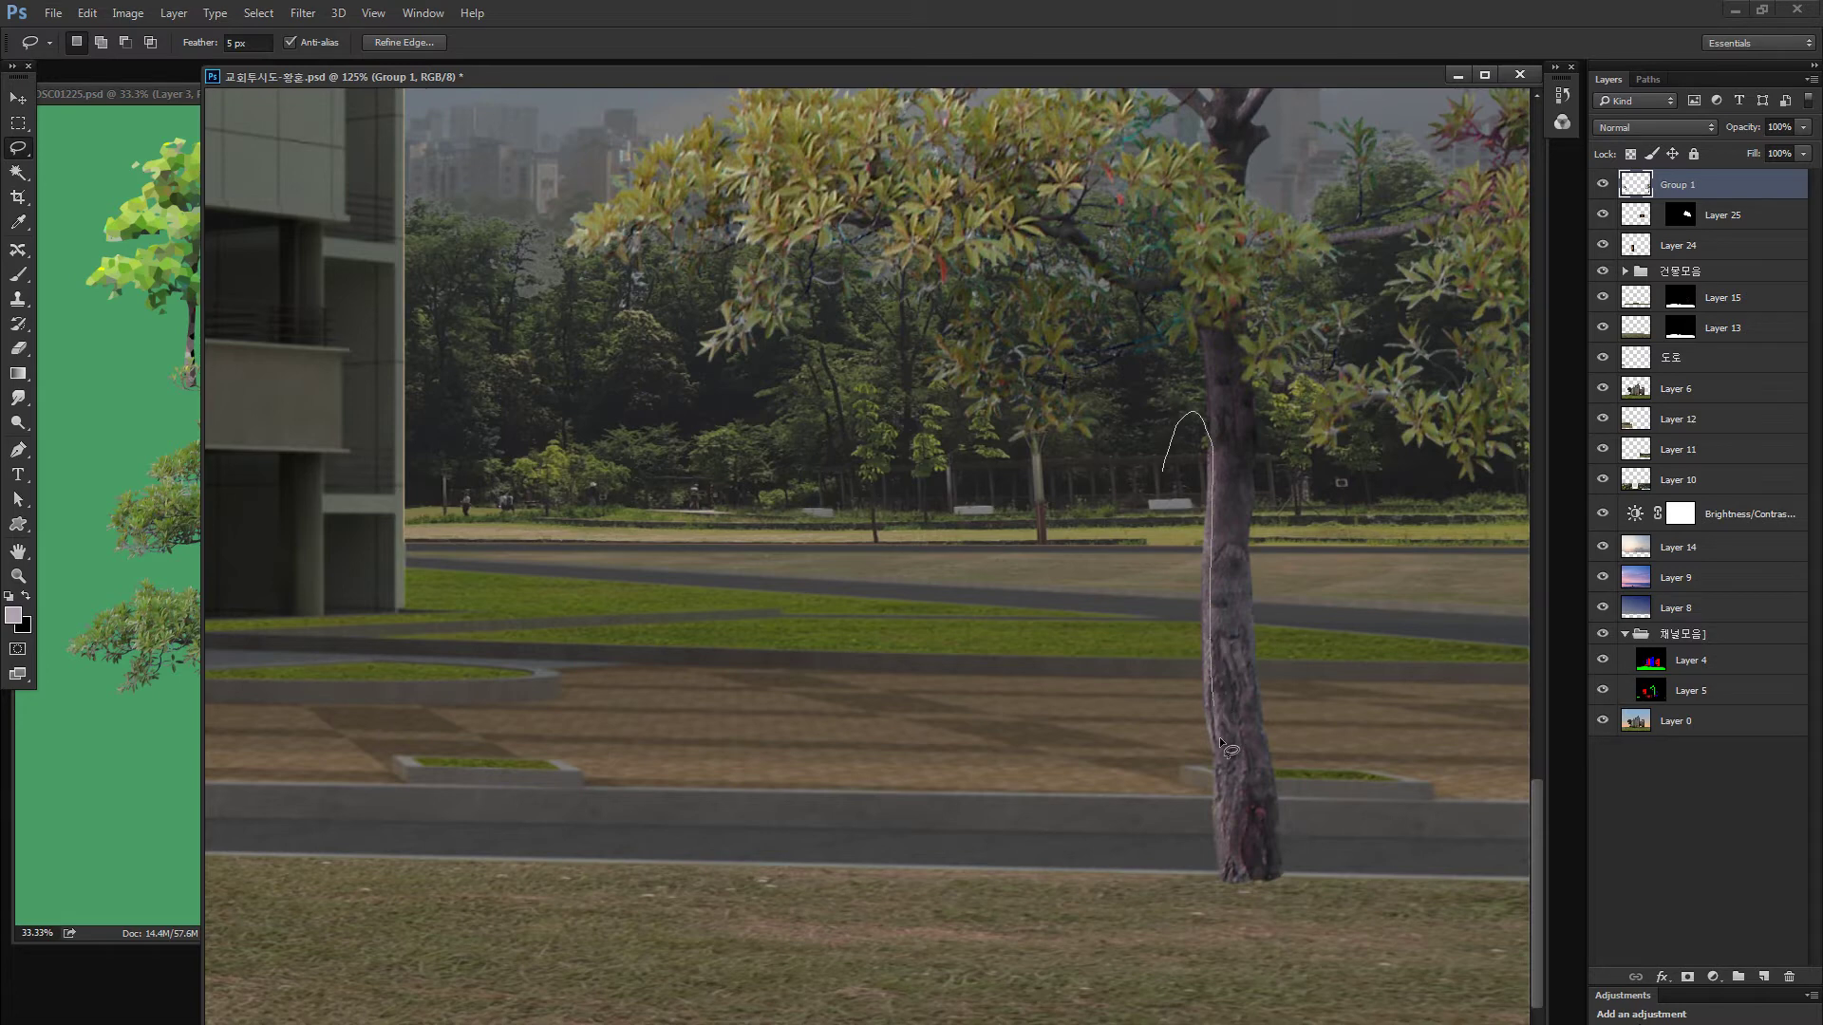
left_click_drag(1129, 930, 1068, 849)
key("alt+i")
key("a")
key("c")
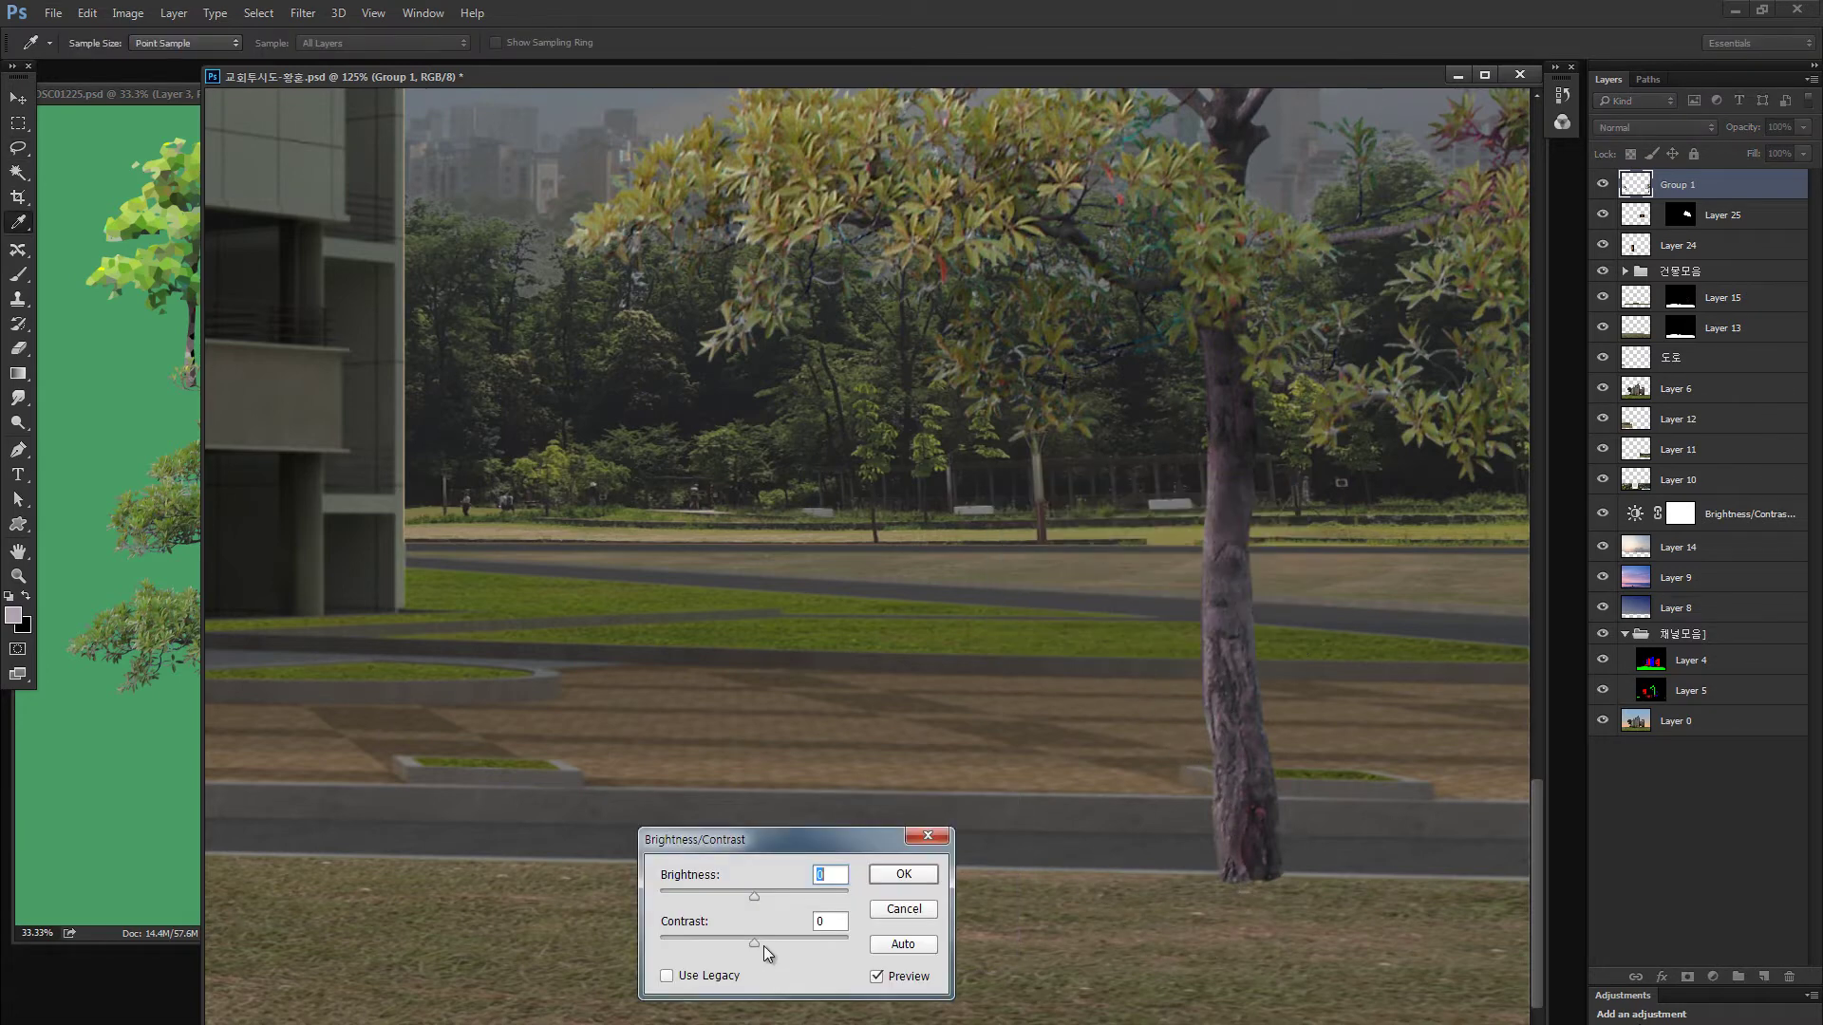
left_click(904, 874)
Warm the right tree's trunk midtones with Color Balance, matching the left trunk's reddish-yellow tint
key("ctrl+b")
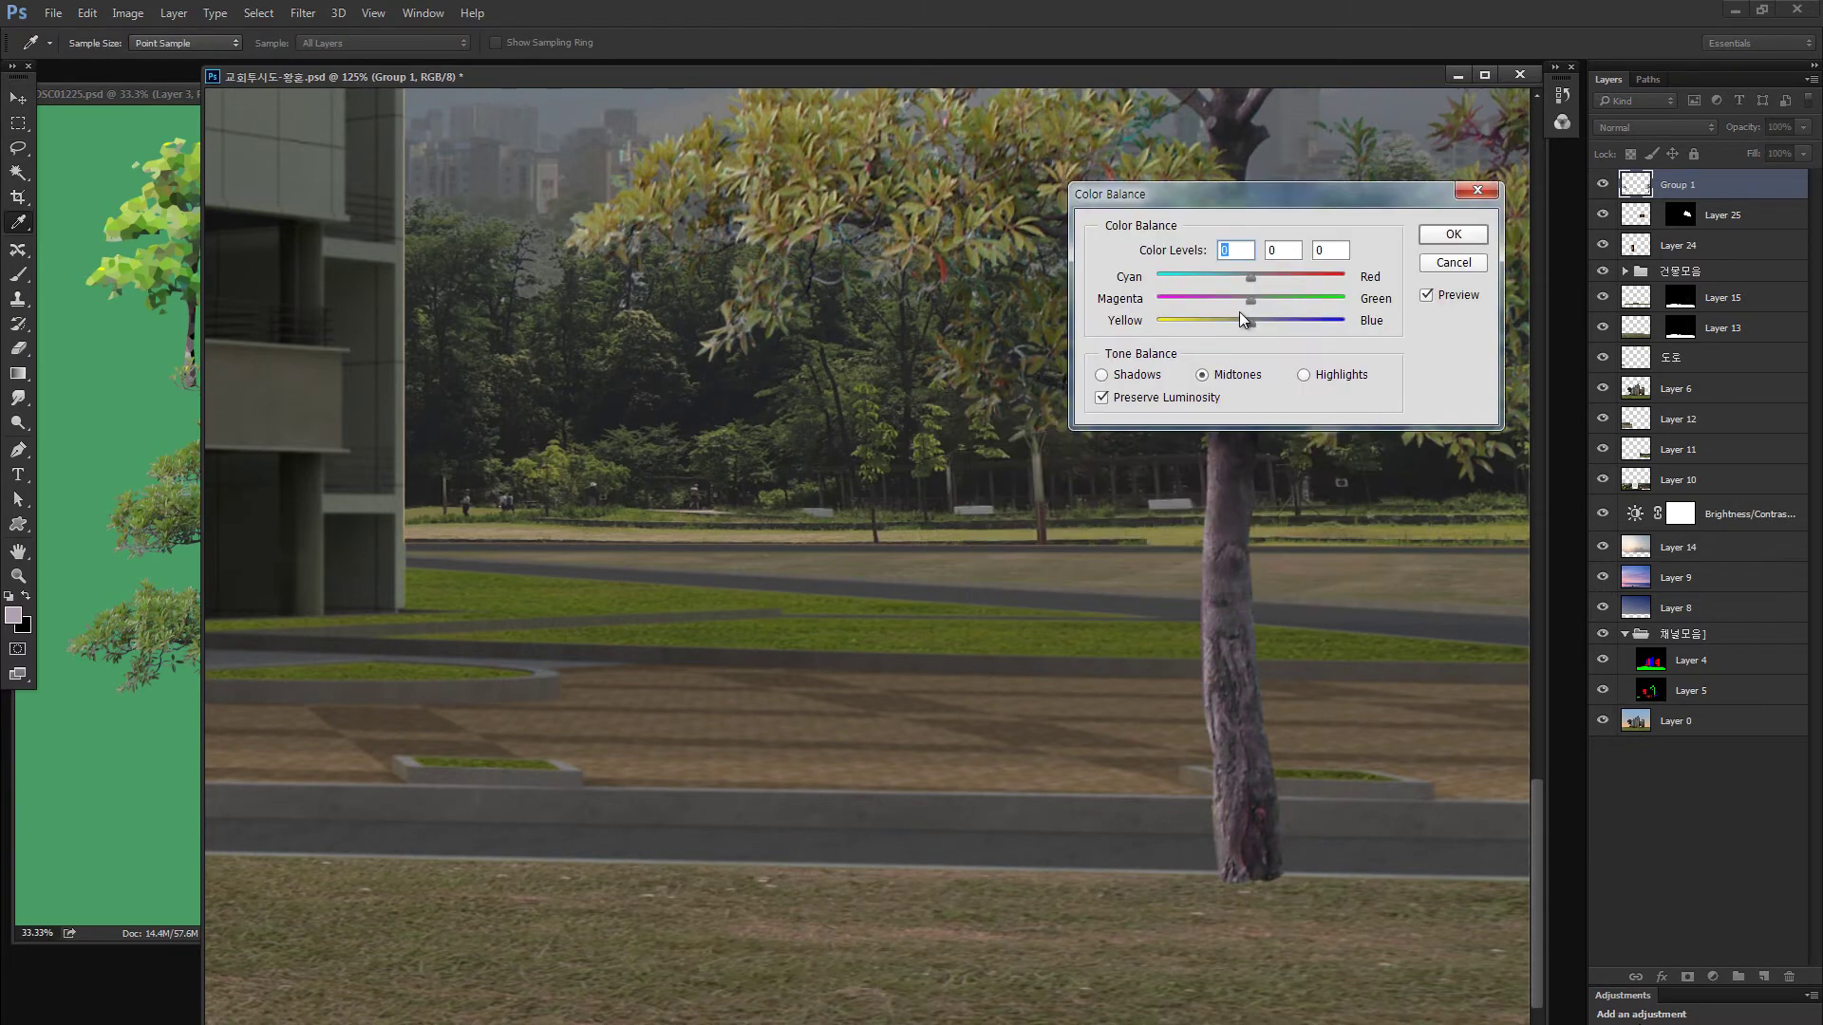
left_click(1429, 237)
key("l")
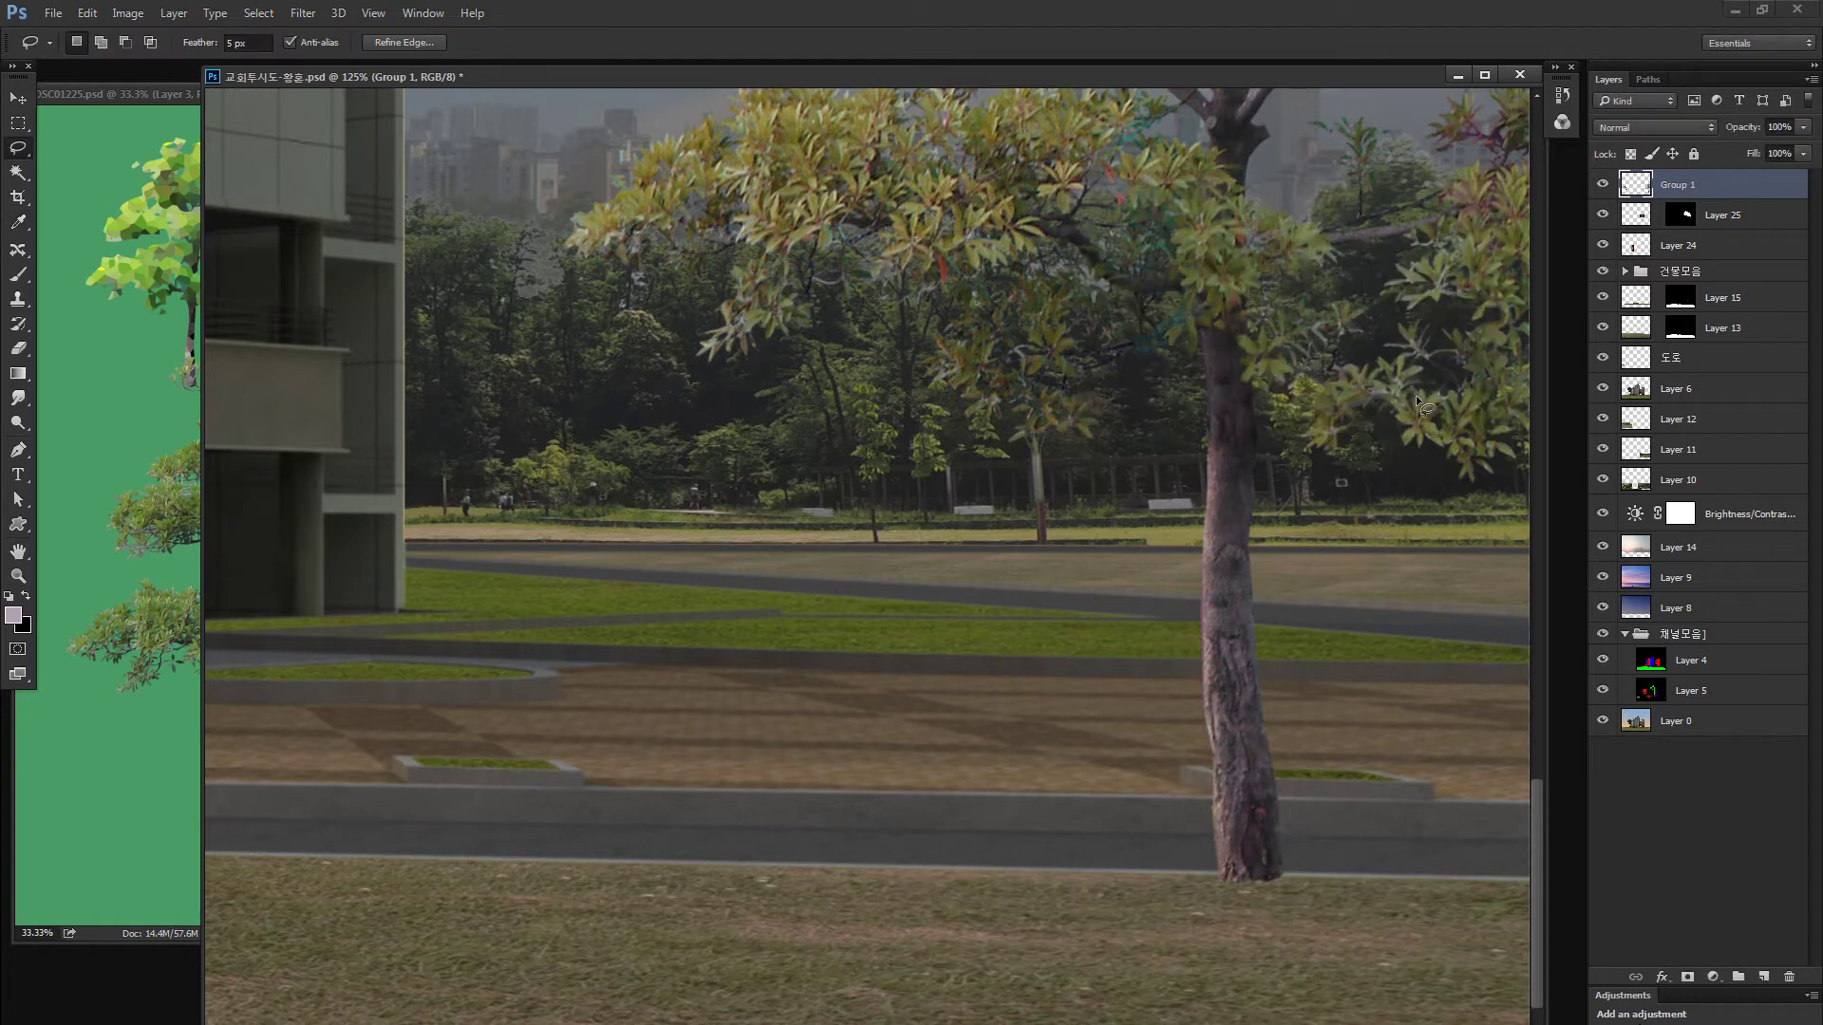
Duplicate the Group 1 tree layer after briefly viewing it in isolation
key("ctrl+minus")
key("ctrl+minus")
key("ctrl+minus")
key("ctrl+minus")
key("ctrl+minus")
key("v")
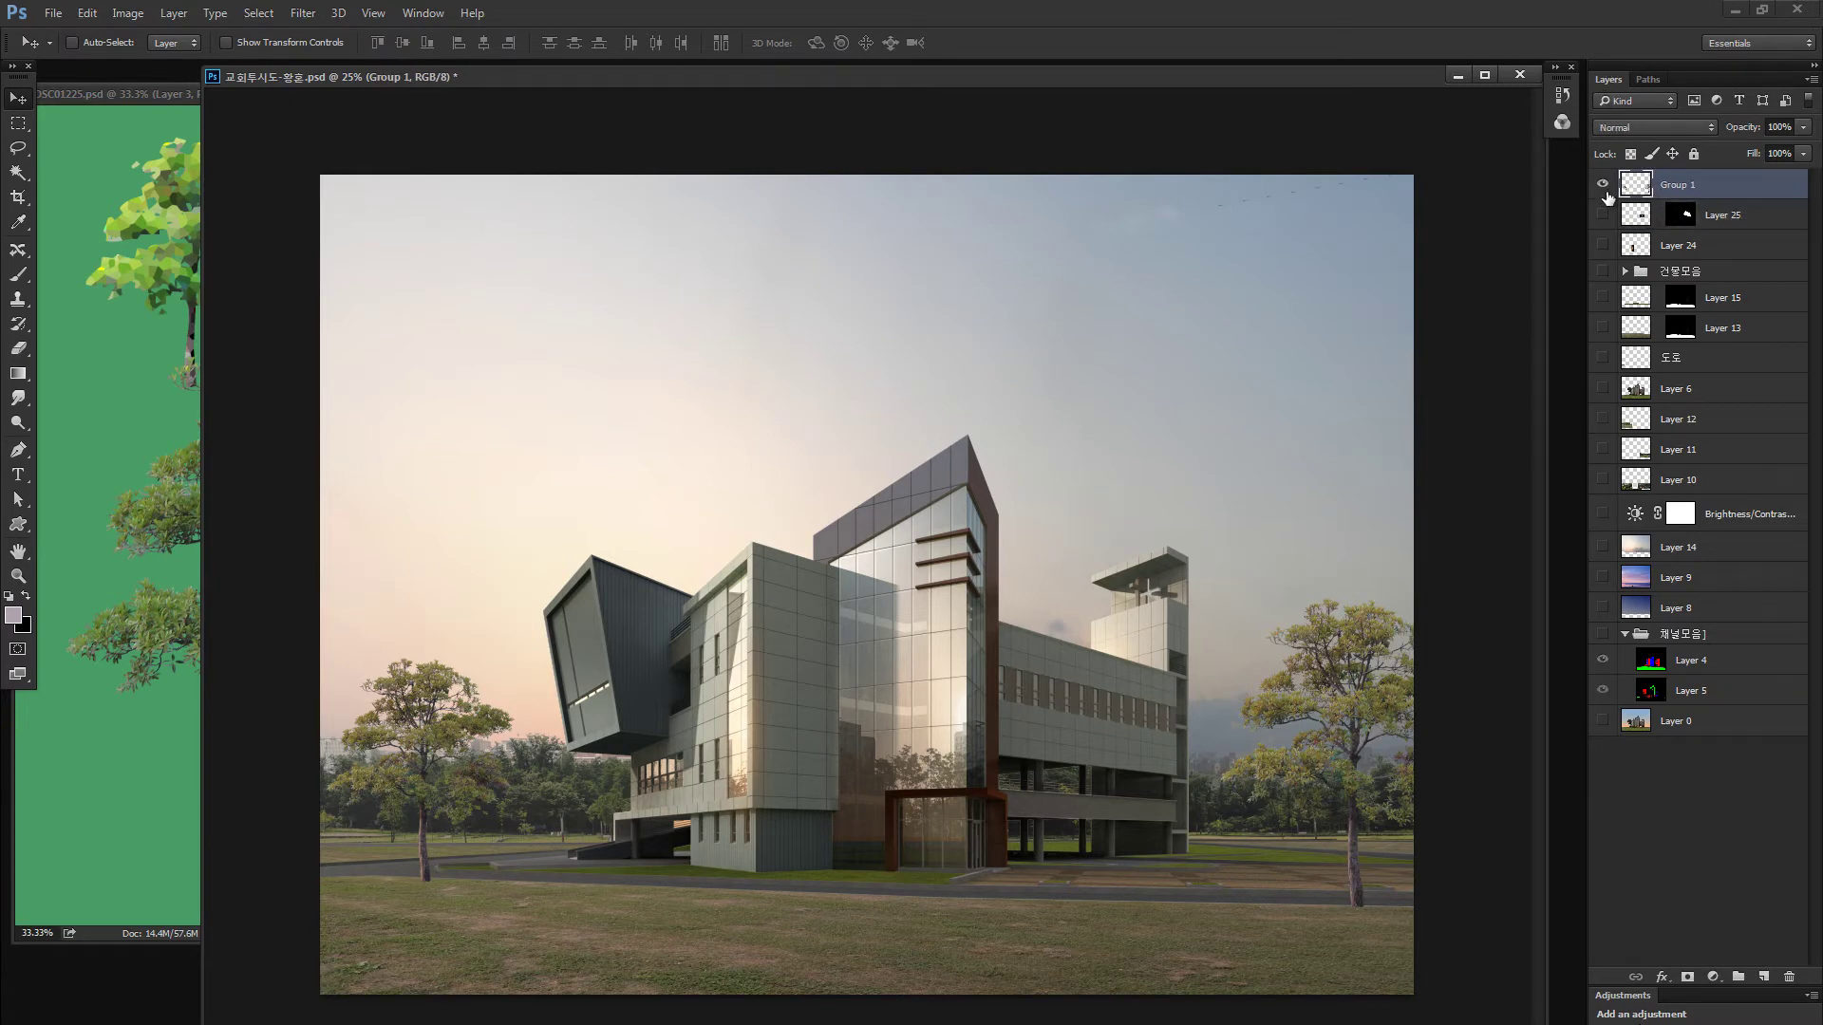
left_click(1603, 214, "alt")
left_click(1602, 214, "alt")
key("ctrl+j")
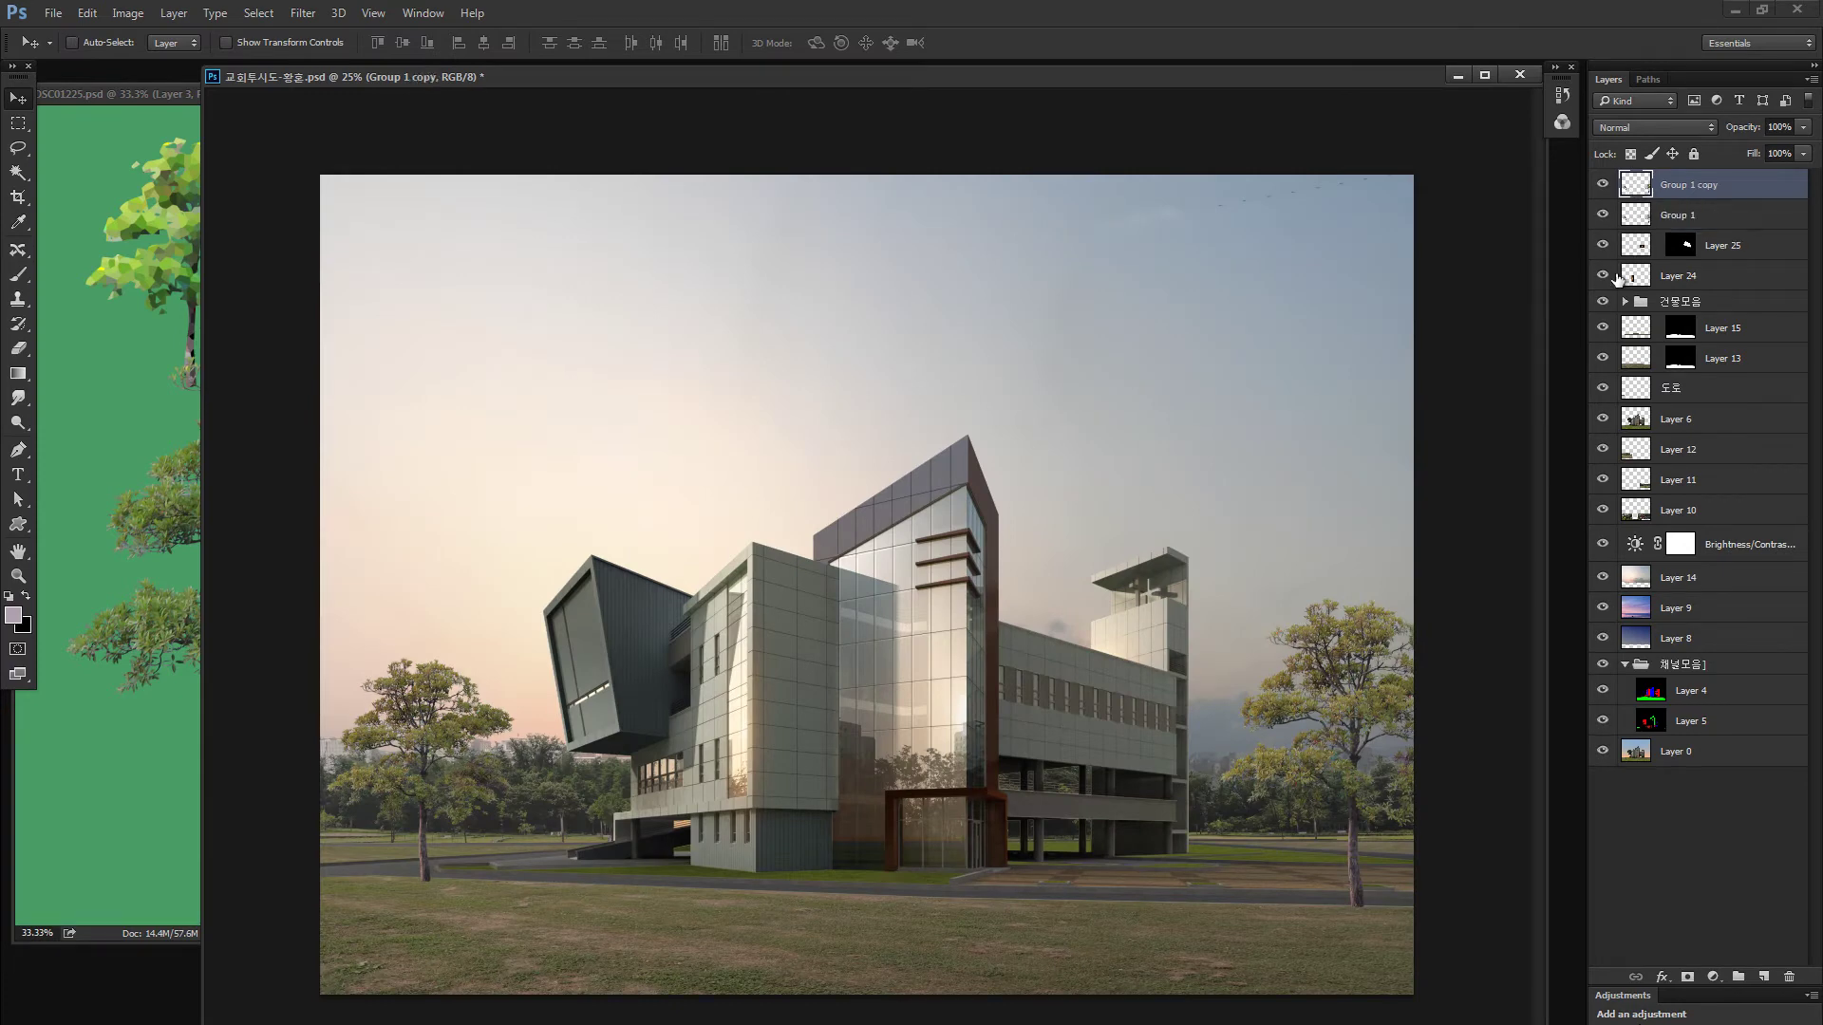
Inspect the duplicated tree layer on its own, and restore the visibility of the other layers
left_click(1604, 216, "alt")
left_click(1603, 215)
left_click(1602, 184)
left_click(1602, 184)
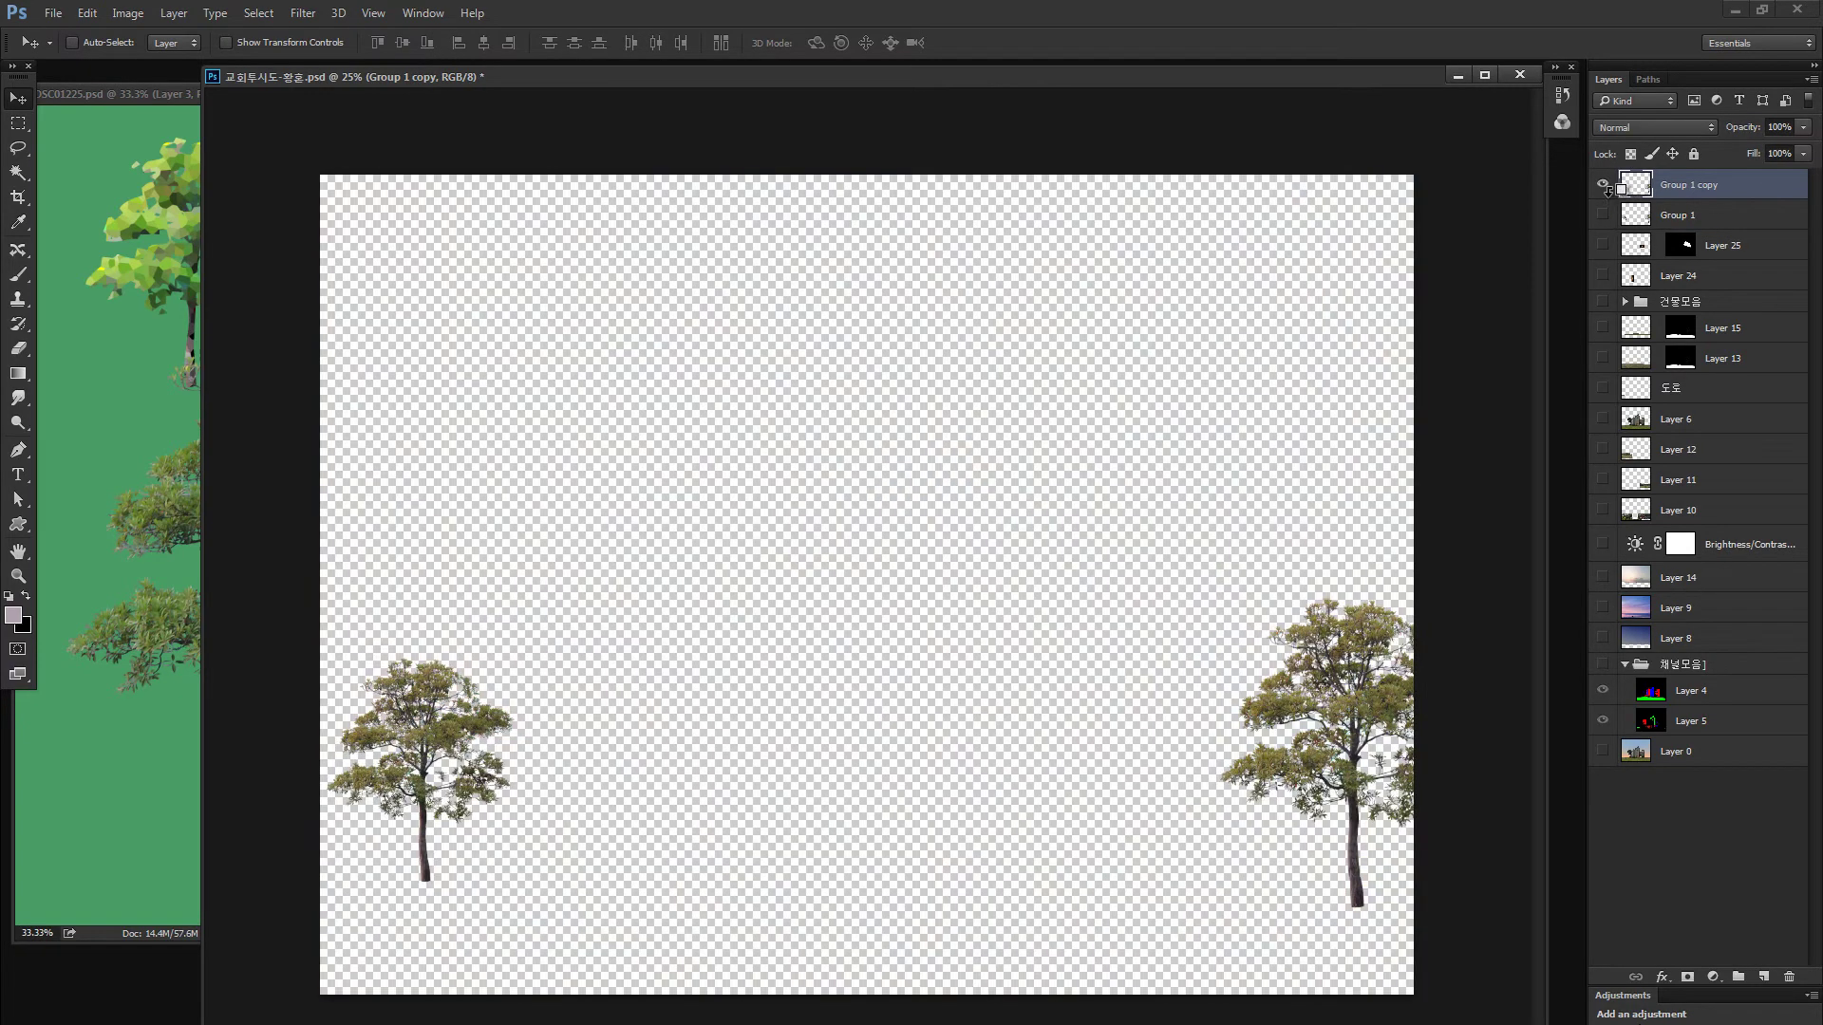
left_click(1602, 185, "alt")
left_click_drag(484, 679, 459, 761)
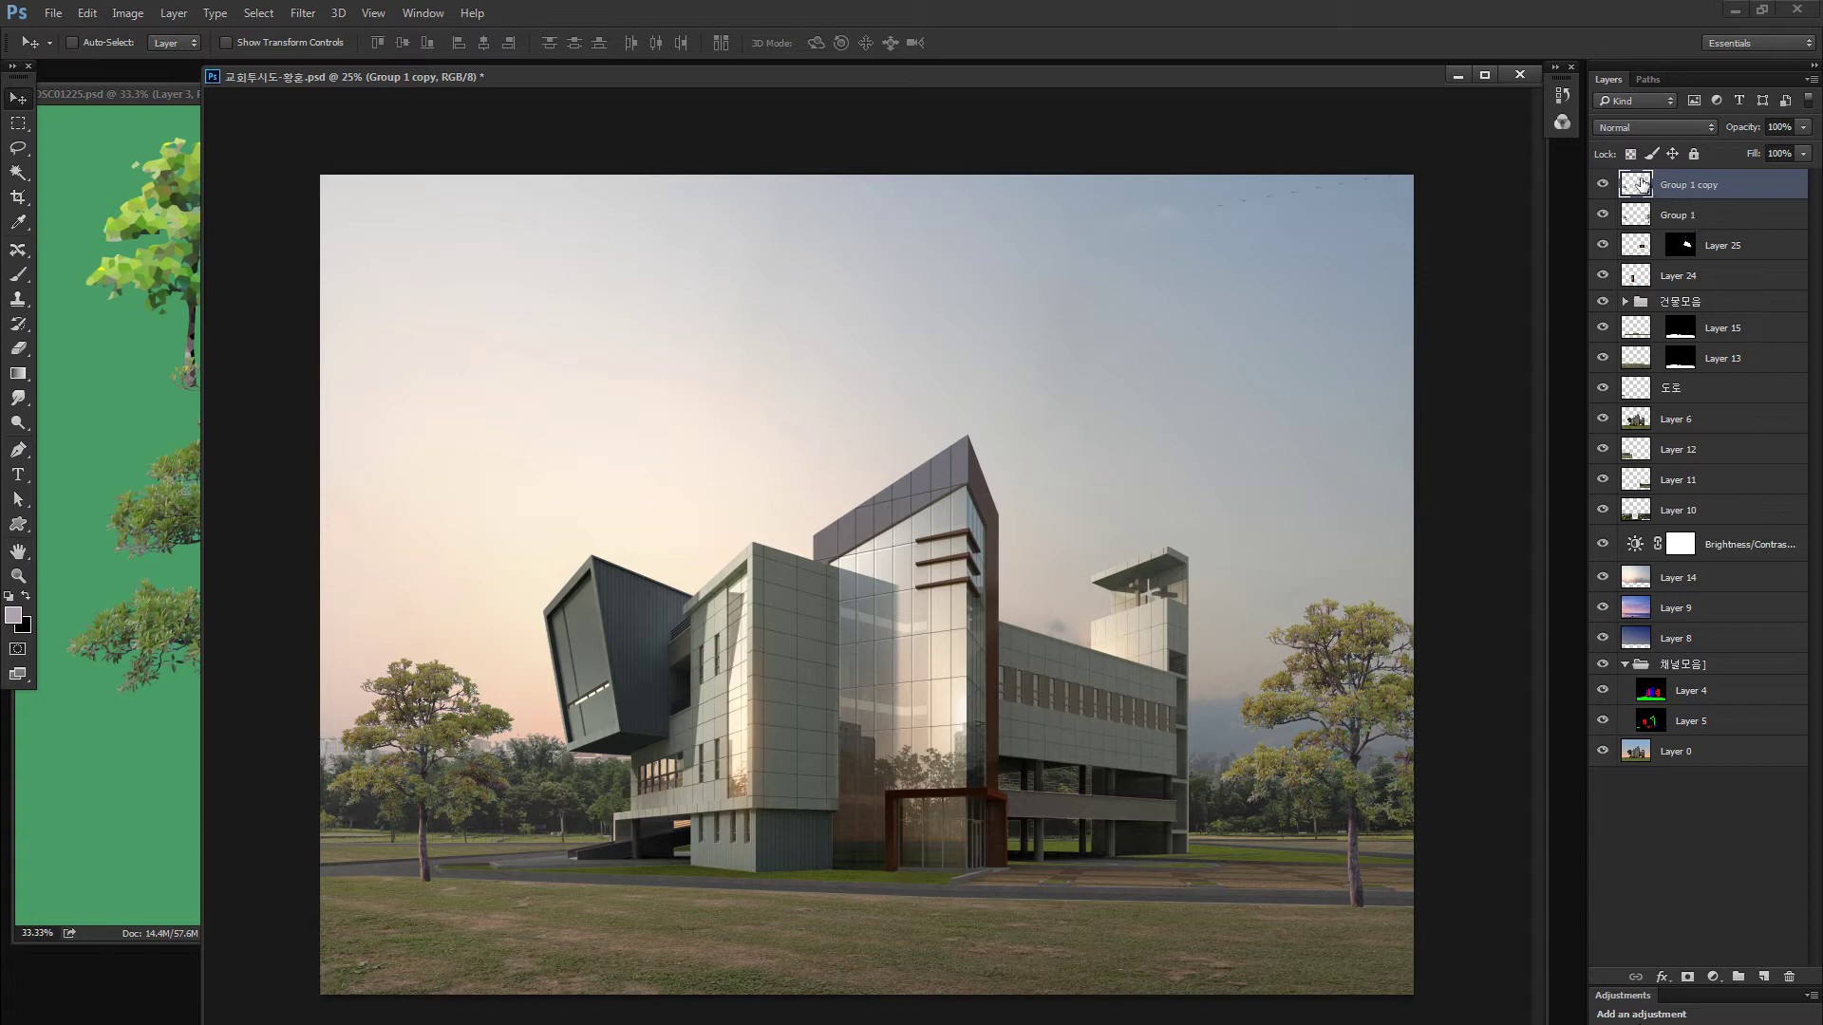
Try the Screen blend mode on the tree copy, settle on Color Dodge and lower its fill to 42%
left_click(1636, 127)
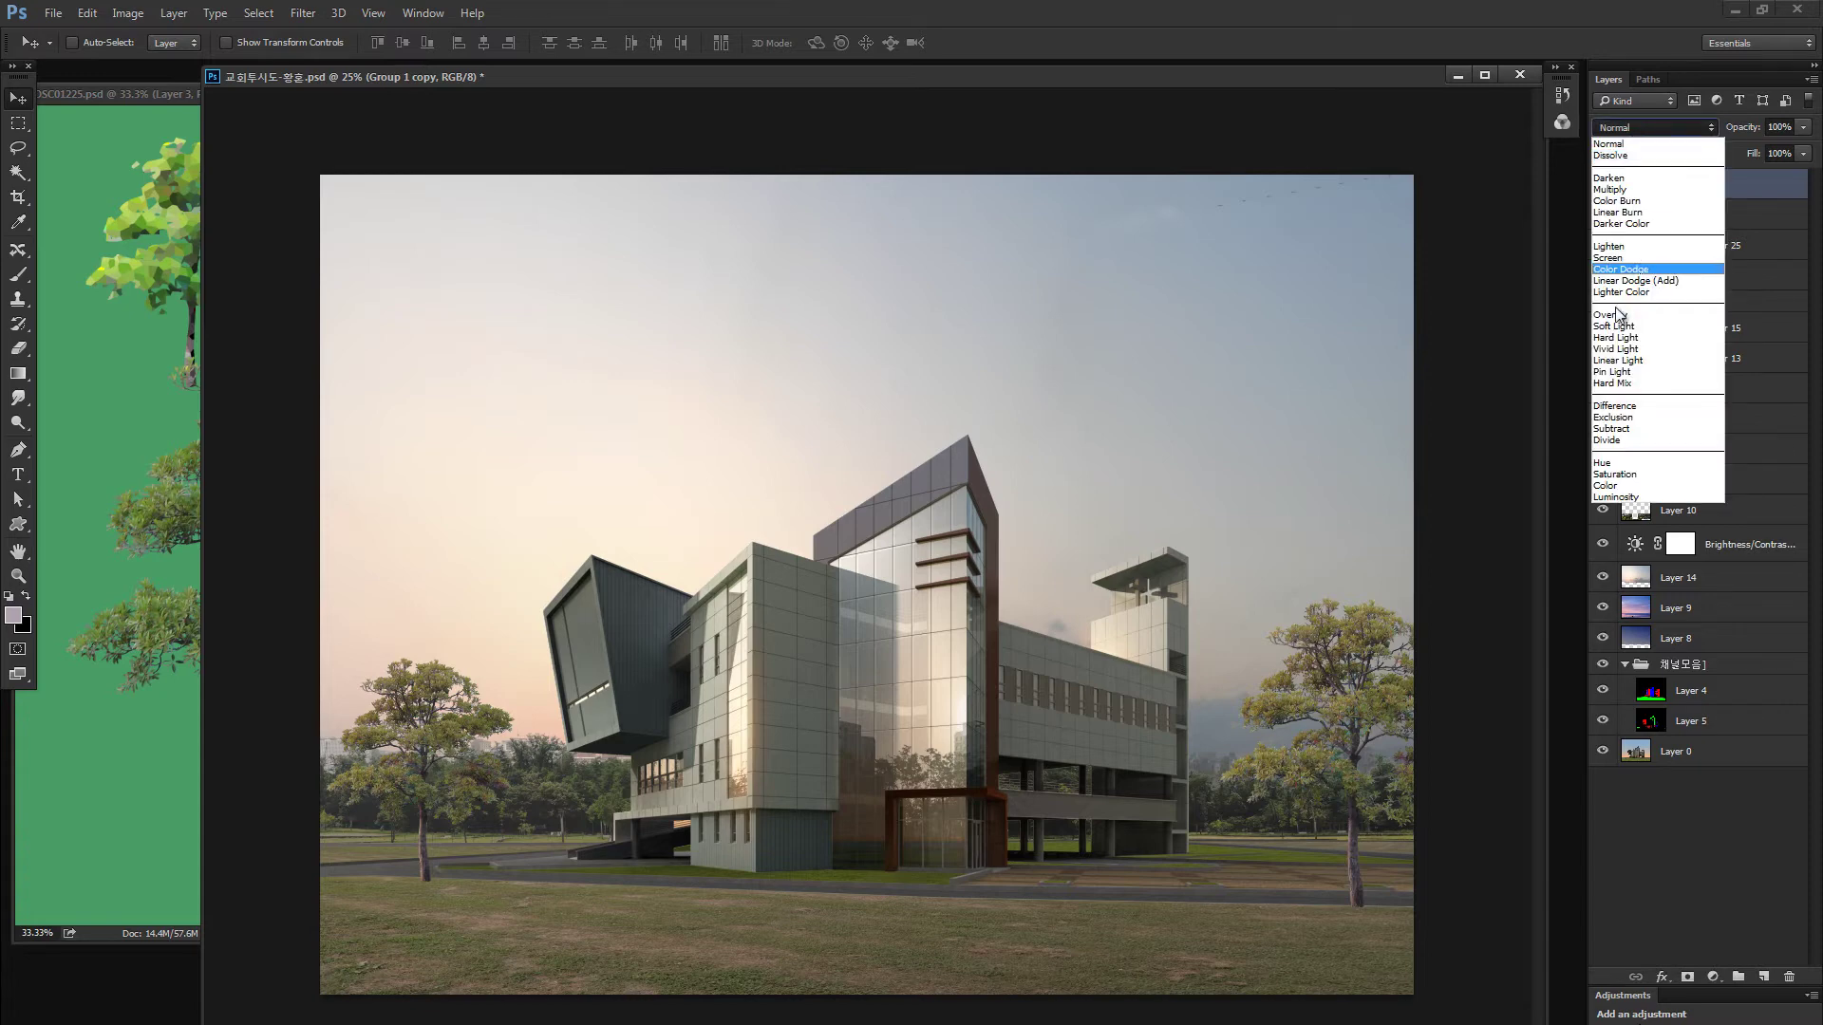
left_click(1617, 258)
left_click(1628, 127)
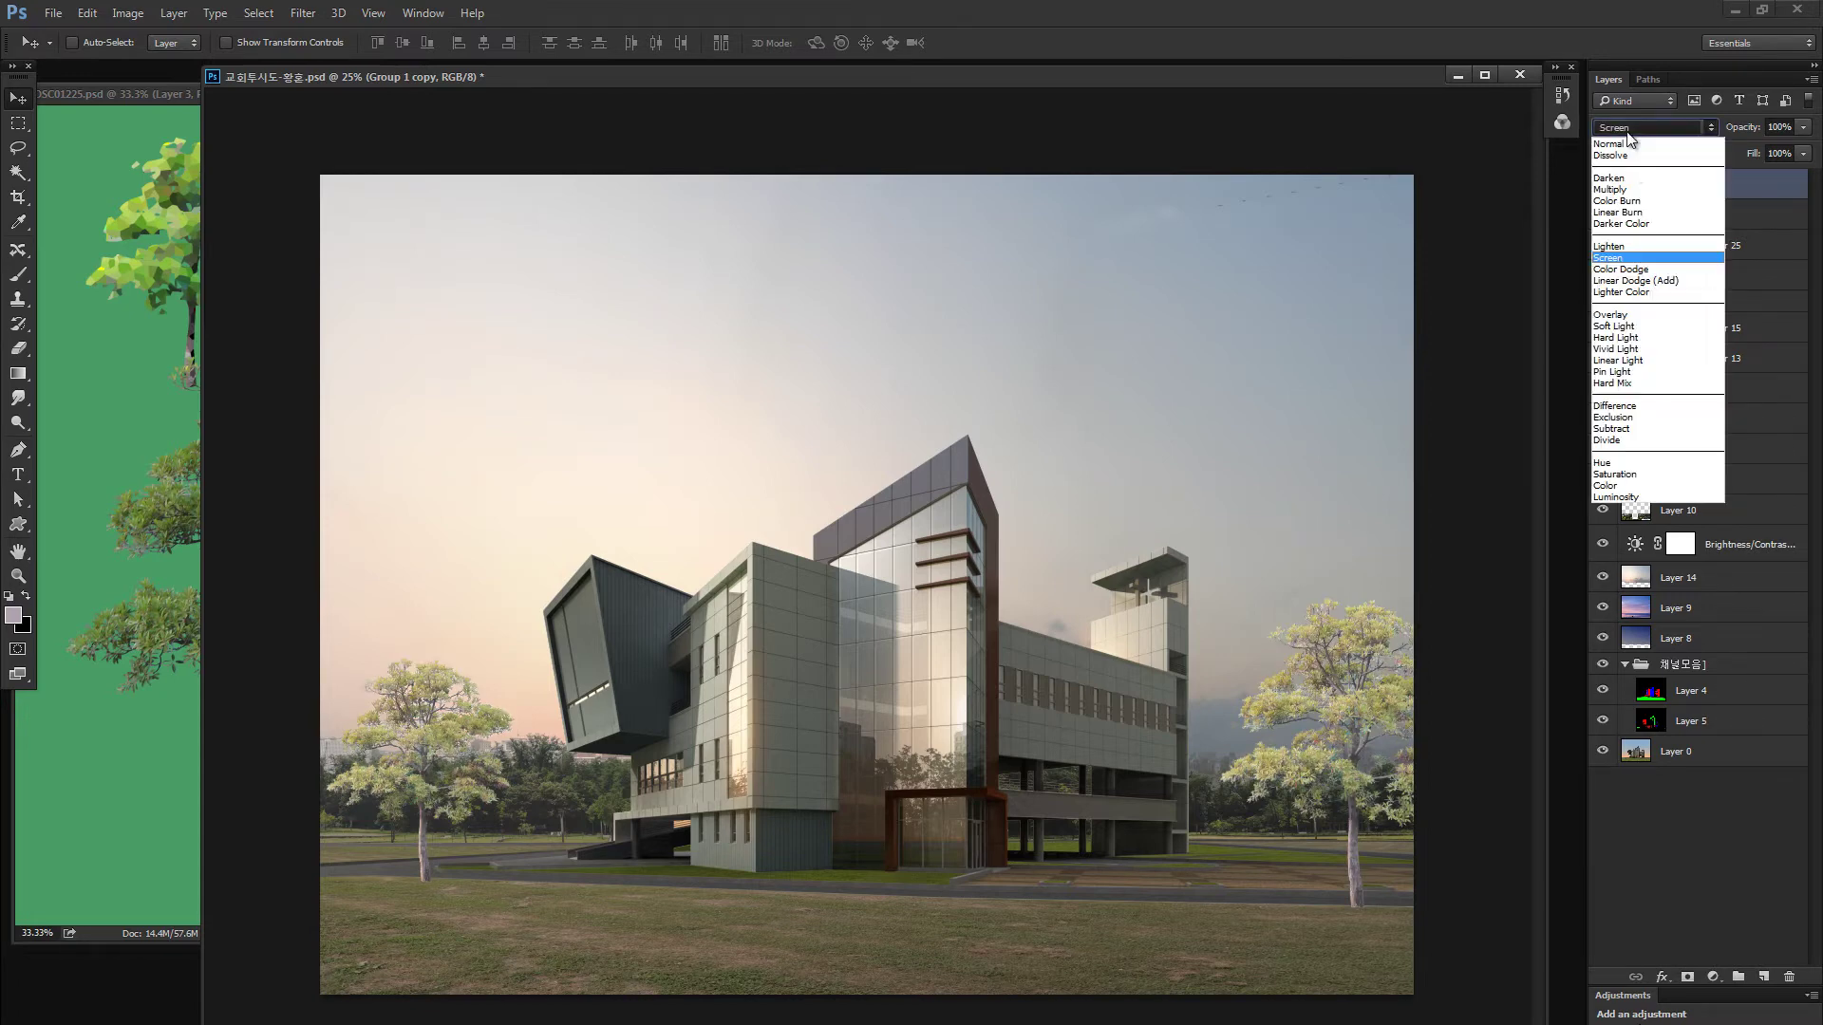
left_click(1620, 268)
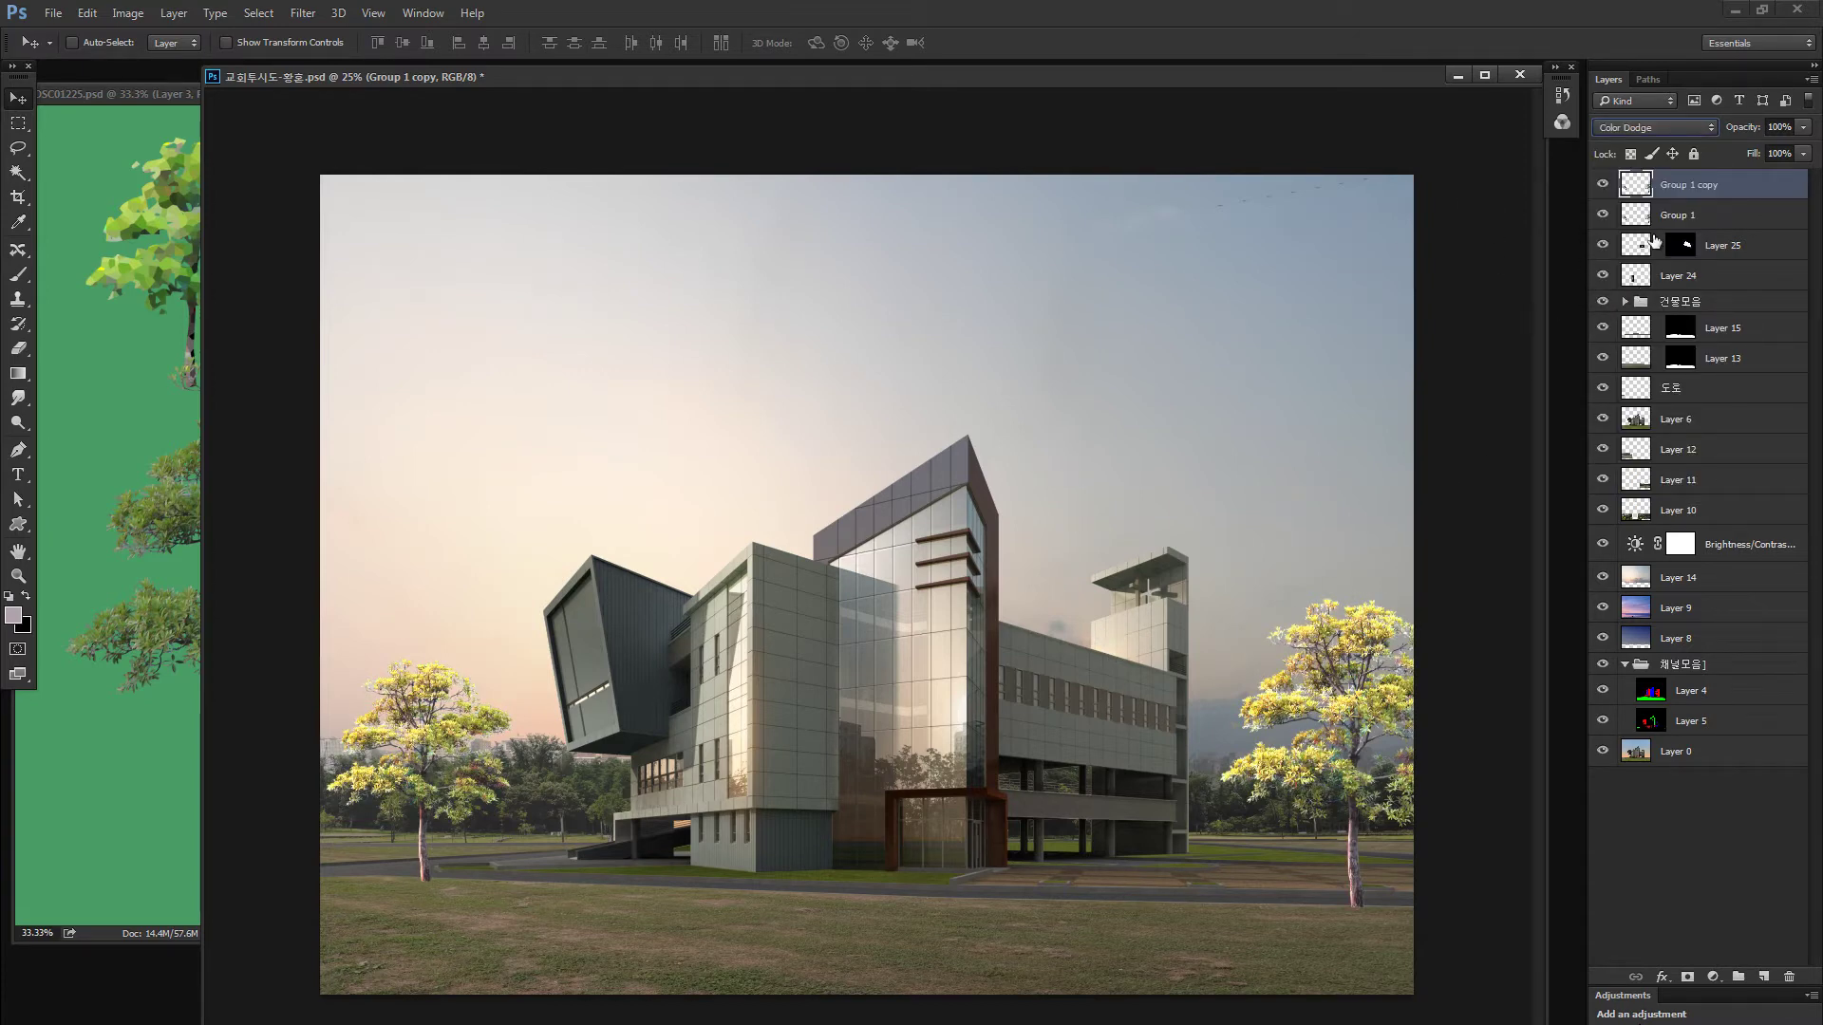
left_click(1803, 154)
left_click_drag(1762, 173, 1745, 180)
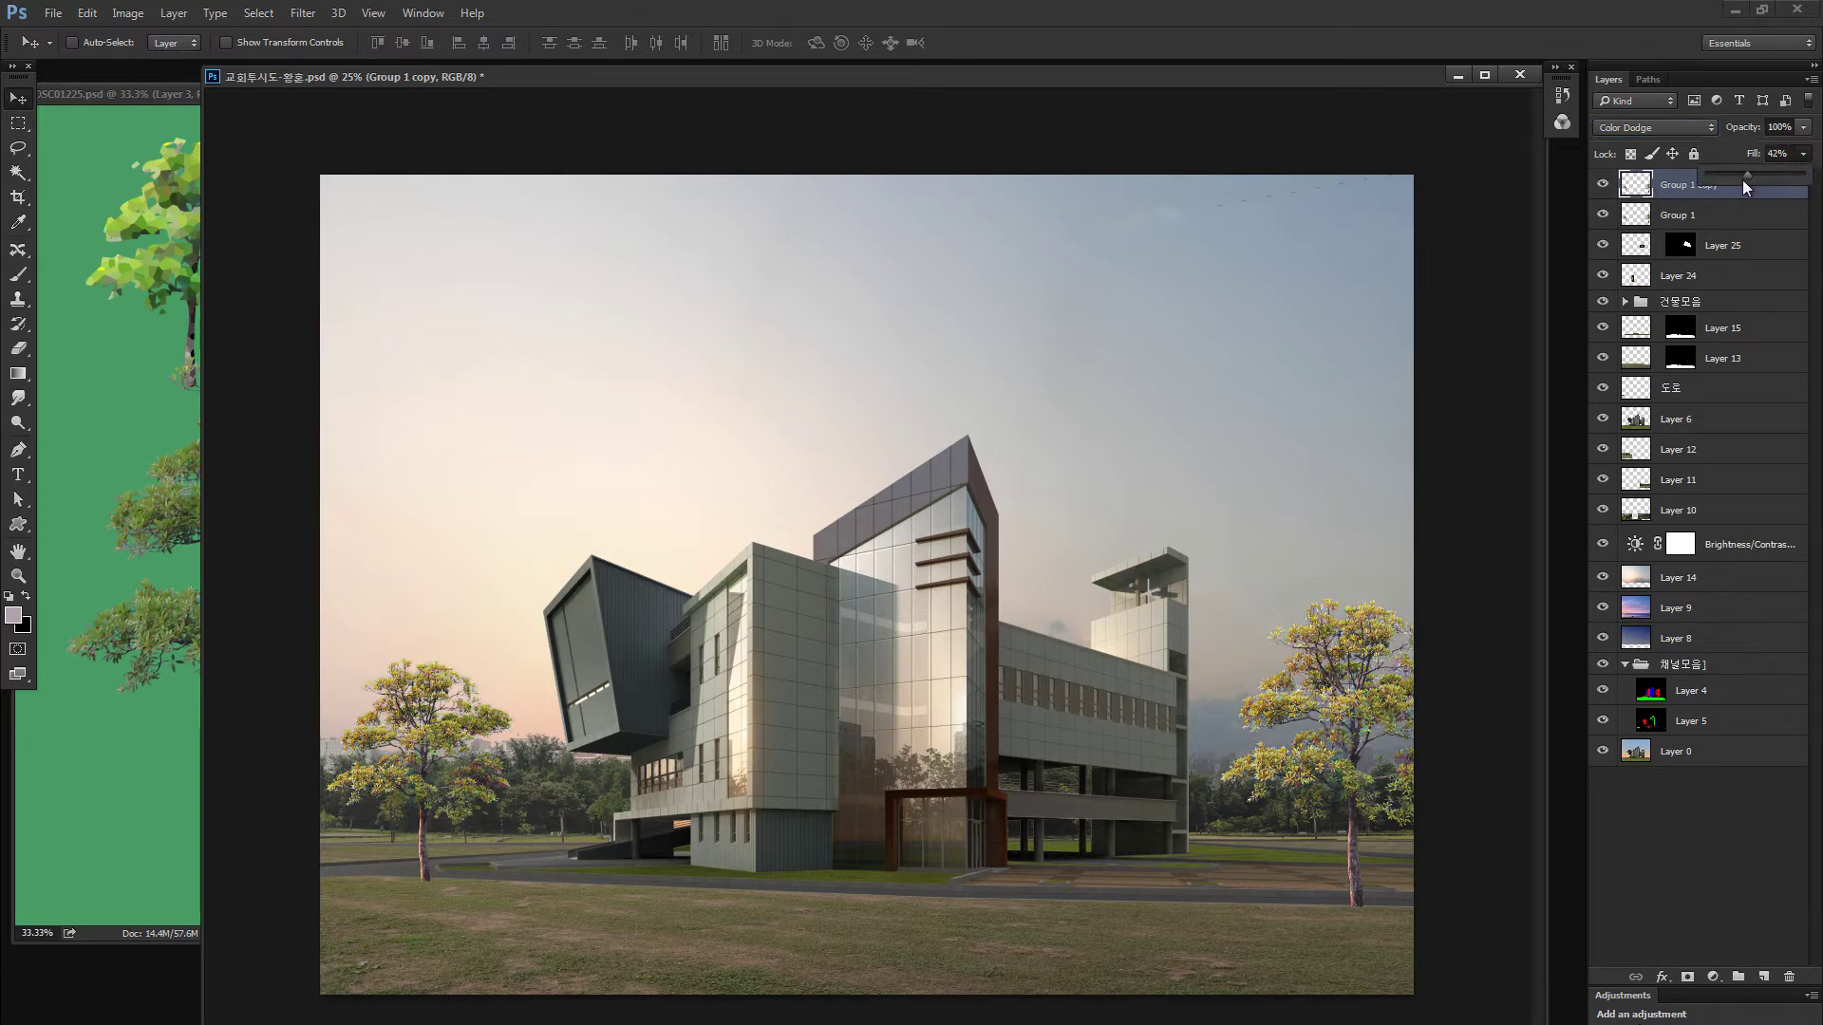
Warm the Color Dodge tree copy with Color Balance midtone levels of +47, 0 and -61
left_click(1632, 192)
key("ctrl+b")
left_click_drag(1287, 188, 985, 199)
left_click_drag(929, 326, 910, 334)
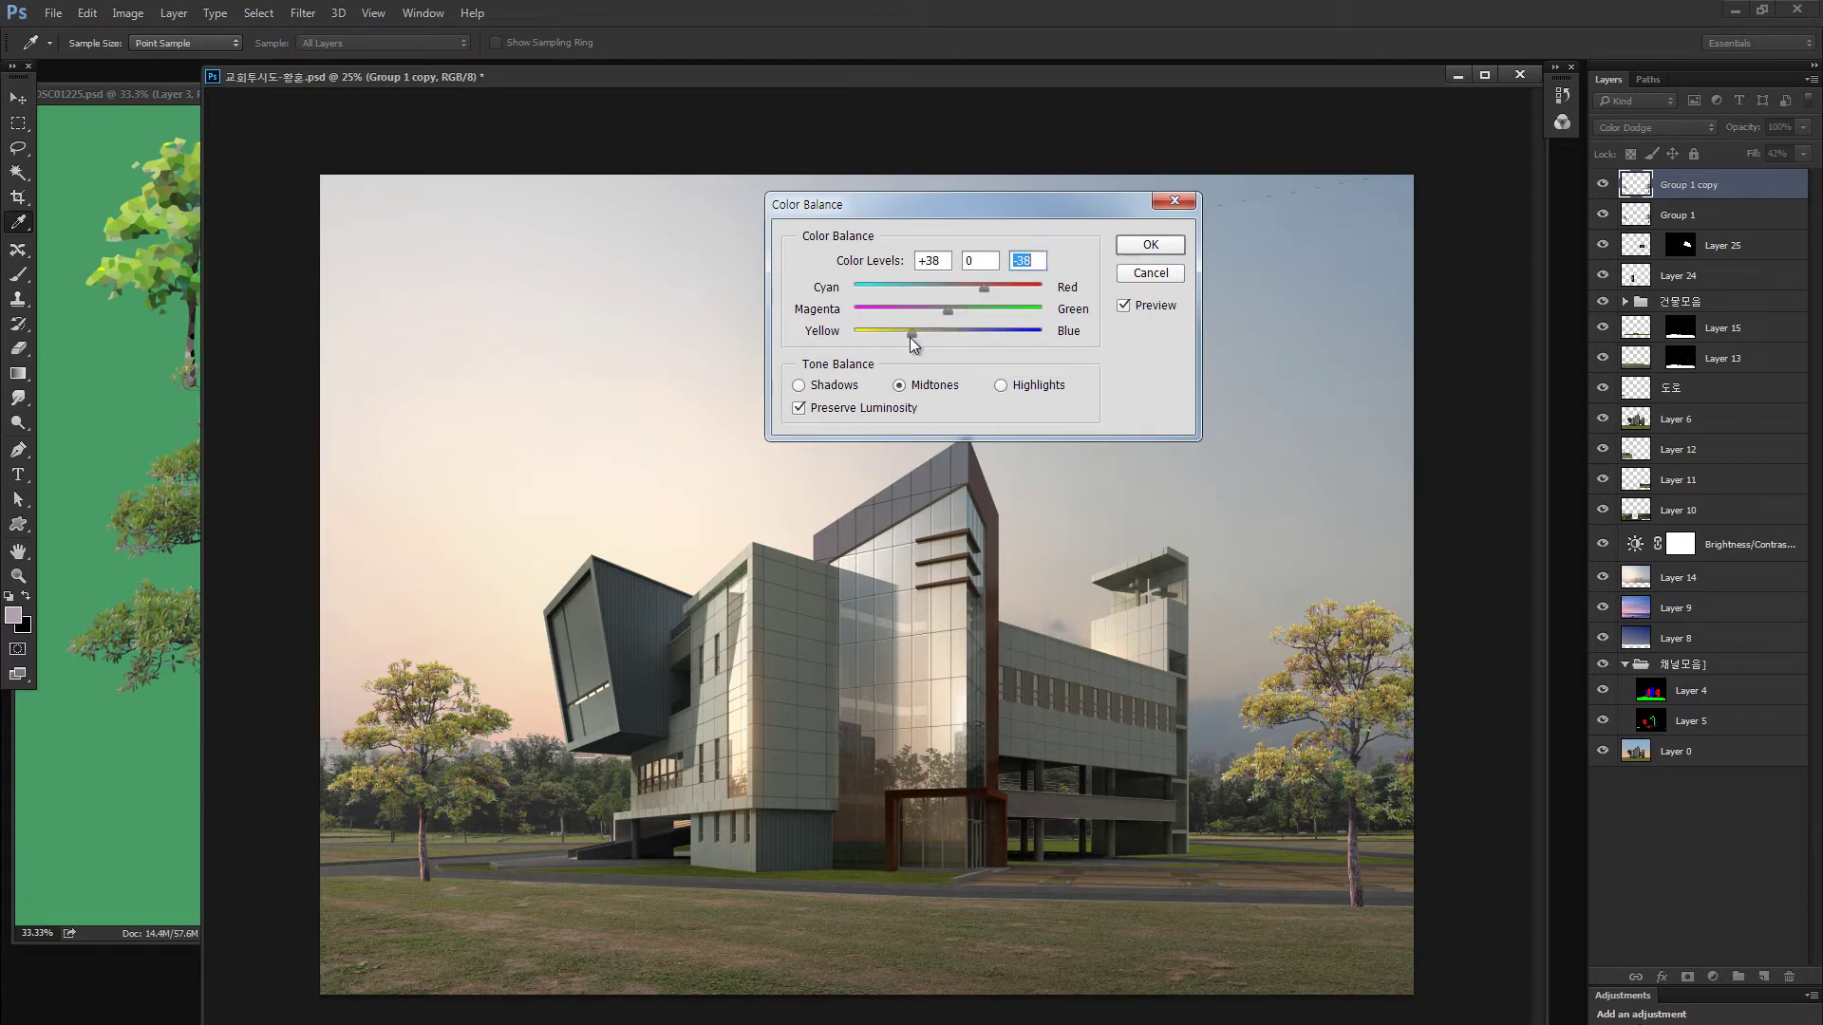
left_click_drag(983, 287, 993, 287)
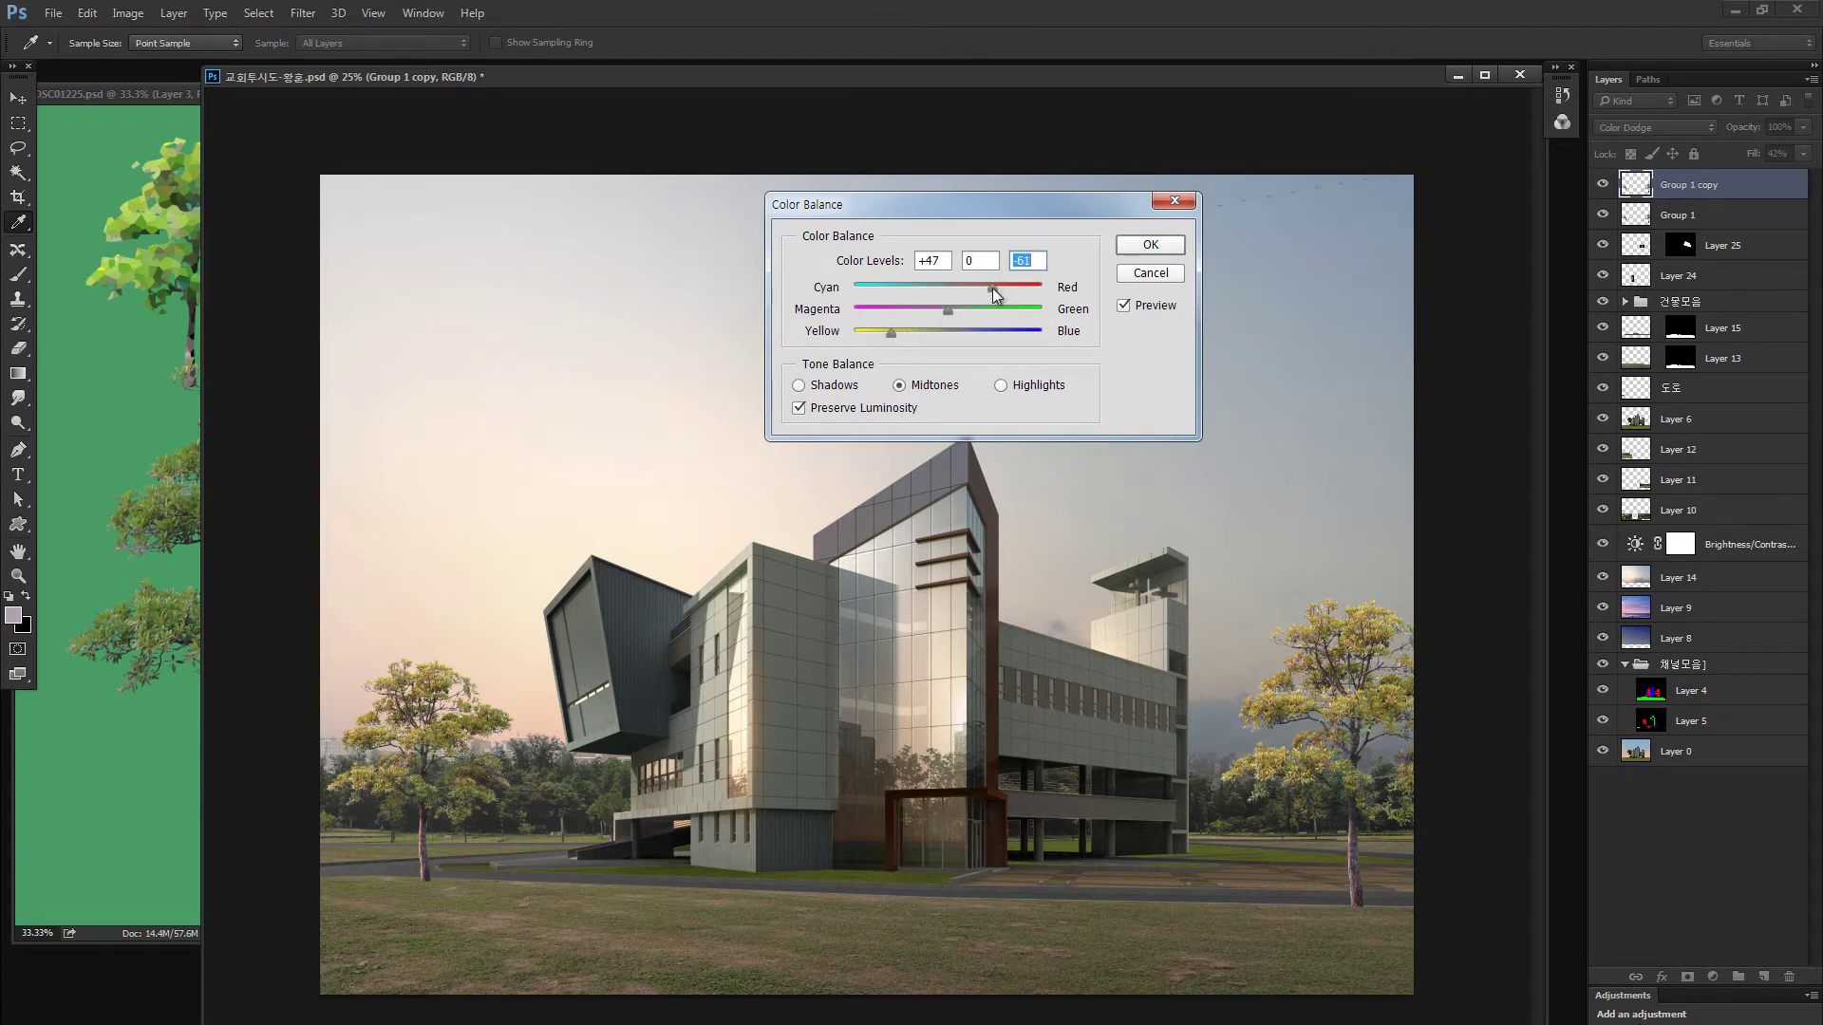
left_click(1153, 244)
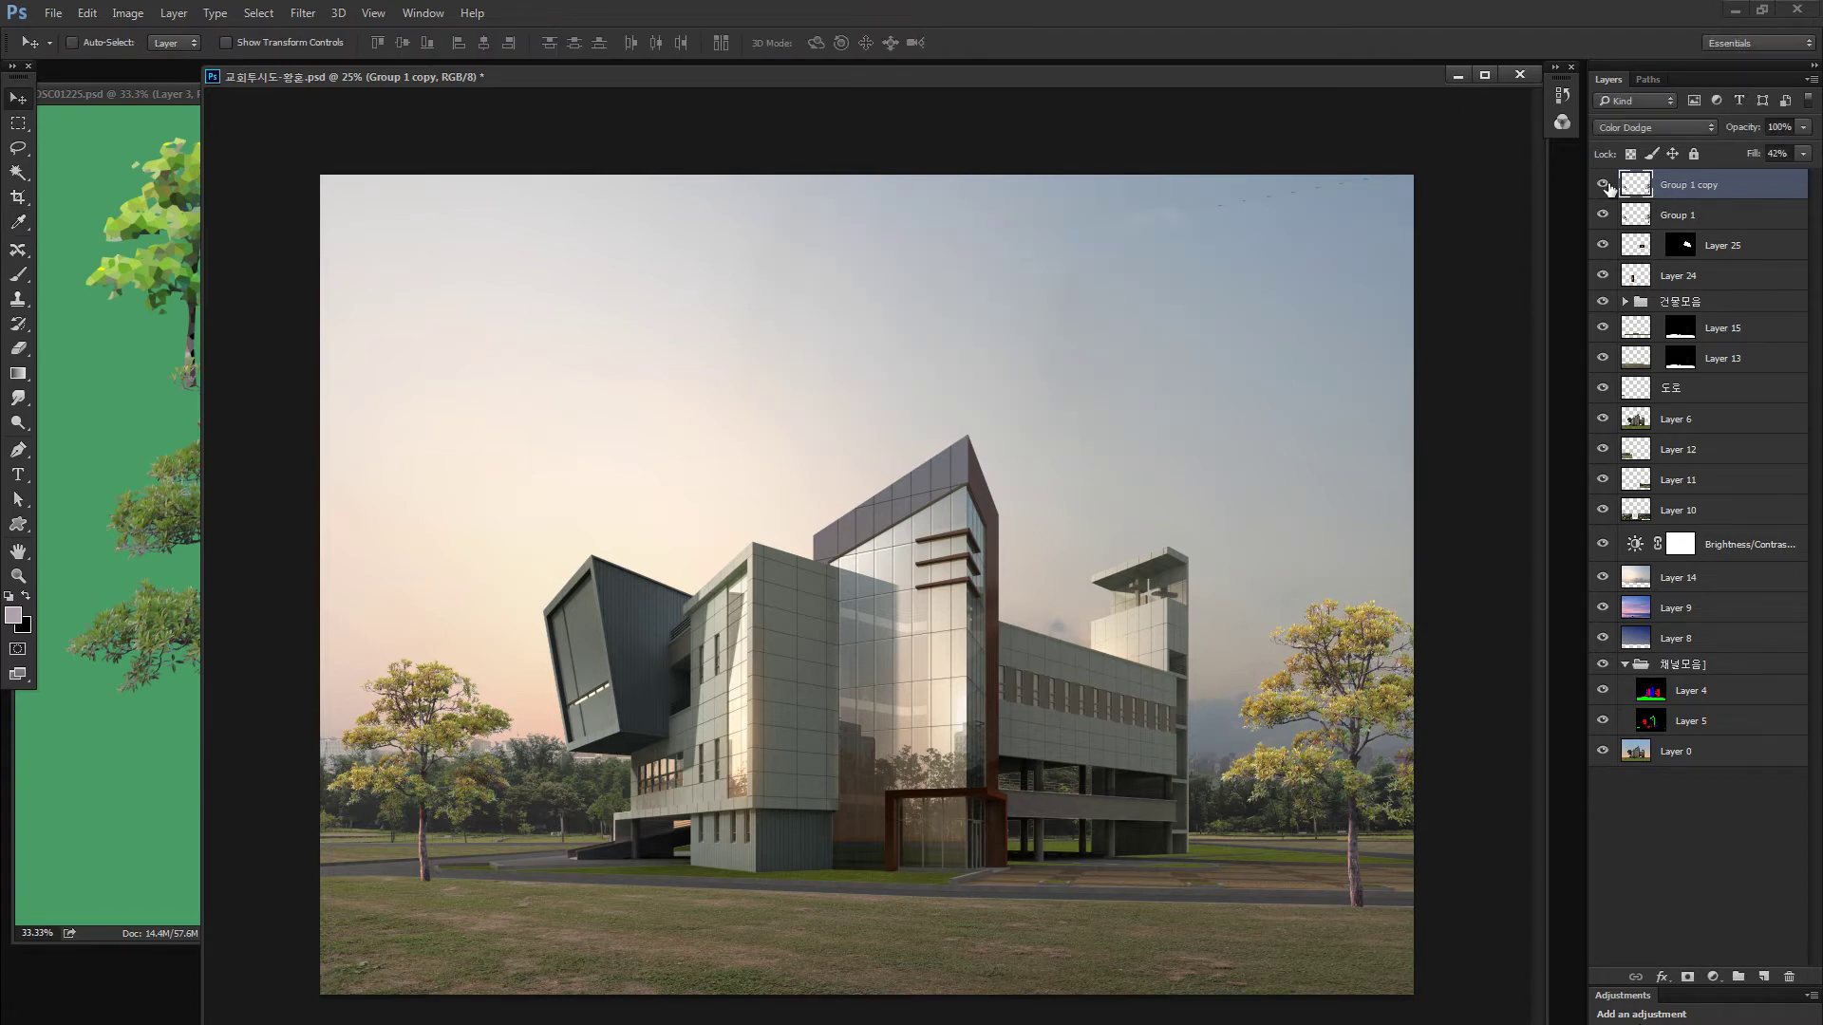
Compare the trees with and without the Color Dodge copy, and view that layer in isolation
left_click(1604, 186)
left_click(1603, 186)
left_click(1603, 186, "alt")
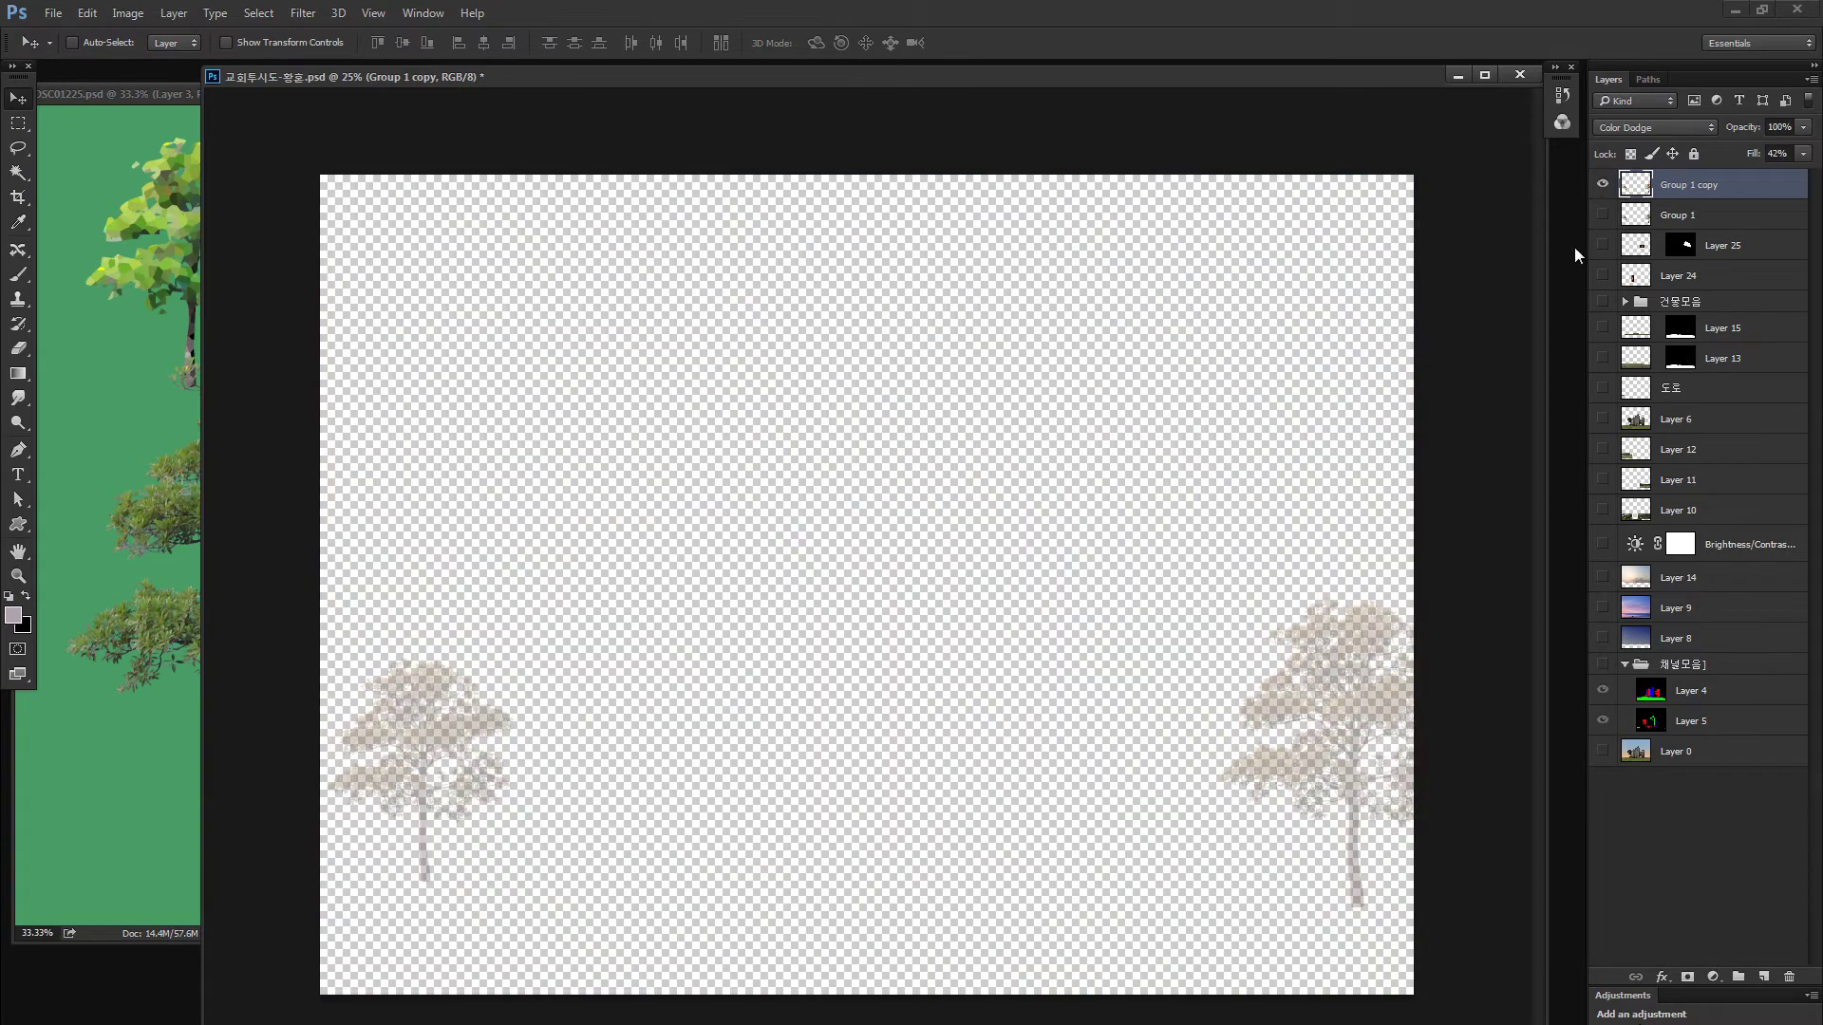
left_click(1604, 188, "alt")
left_click(1606, 189)
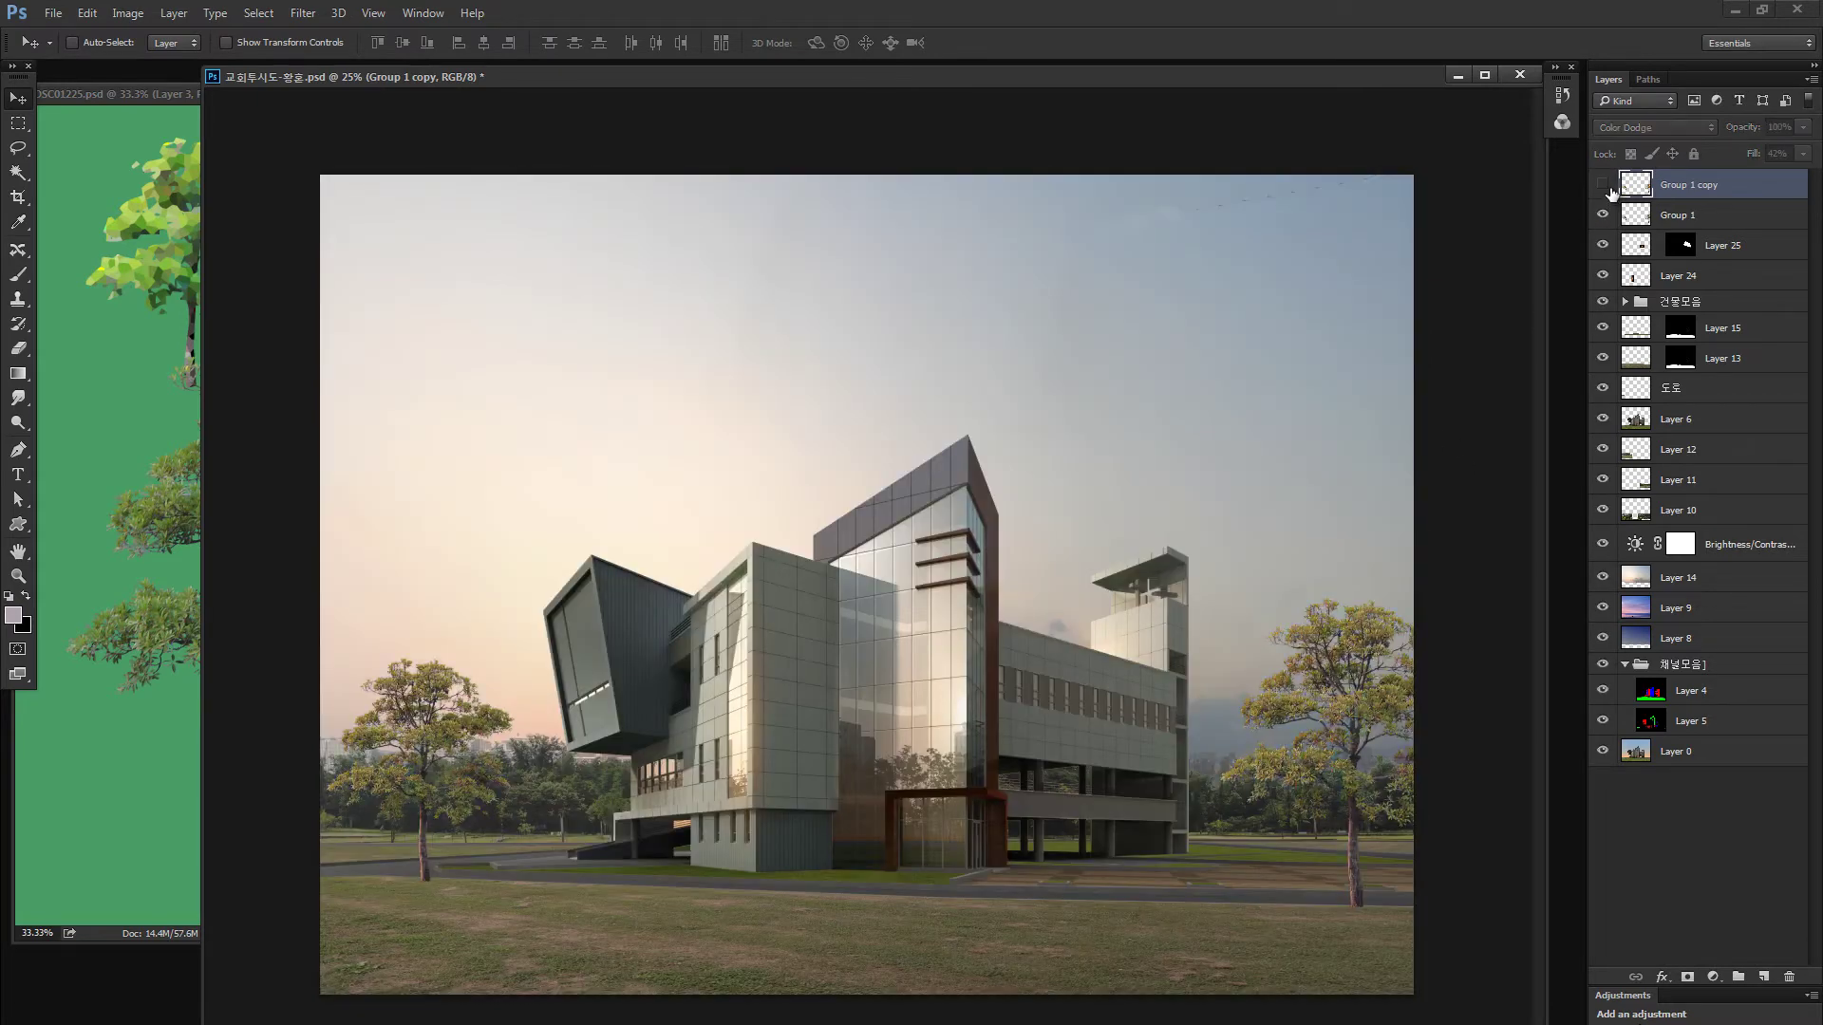
left_click(1607, 190)
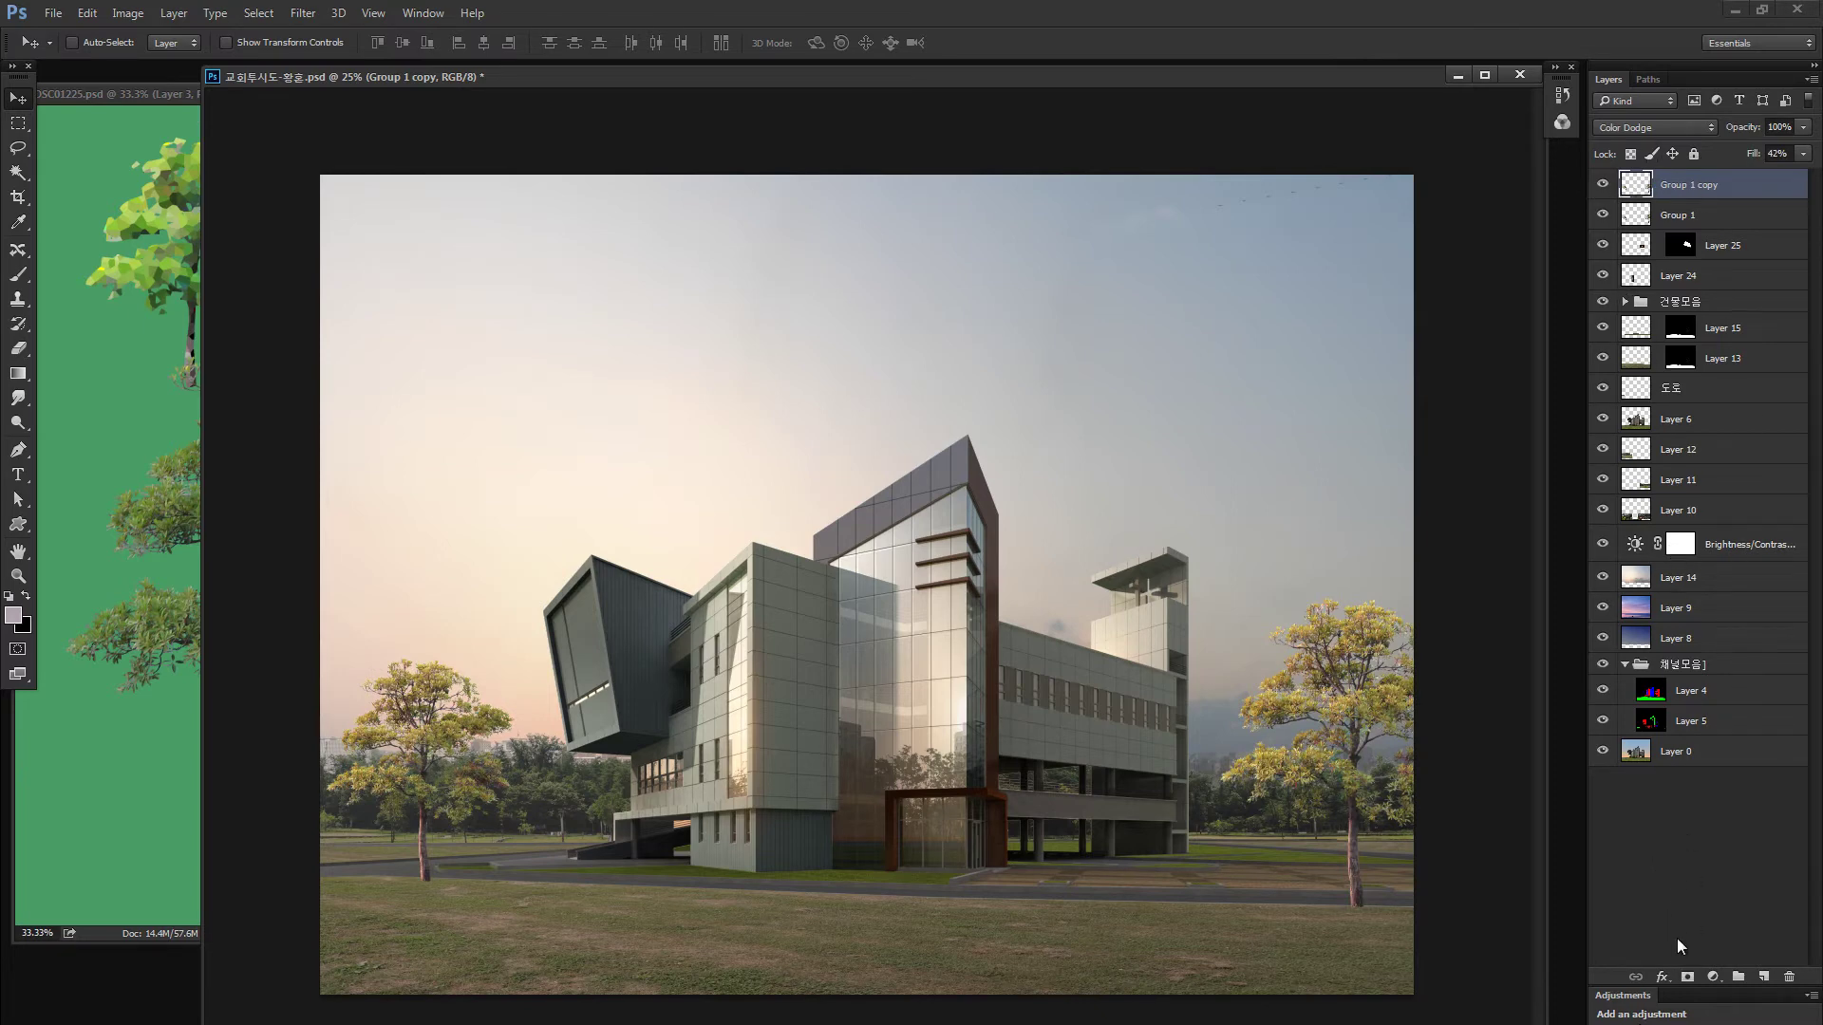
Add a layer mask to Group 1 copy, invert it to black, isolate the layer and set the Brush opacity to 85%
left_click(1687, 978)
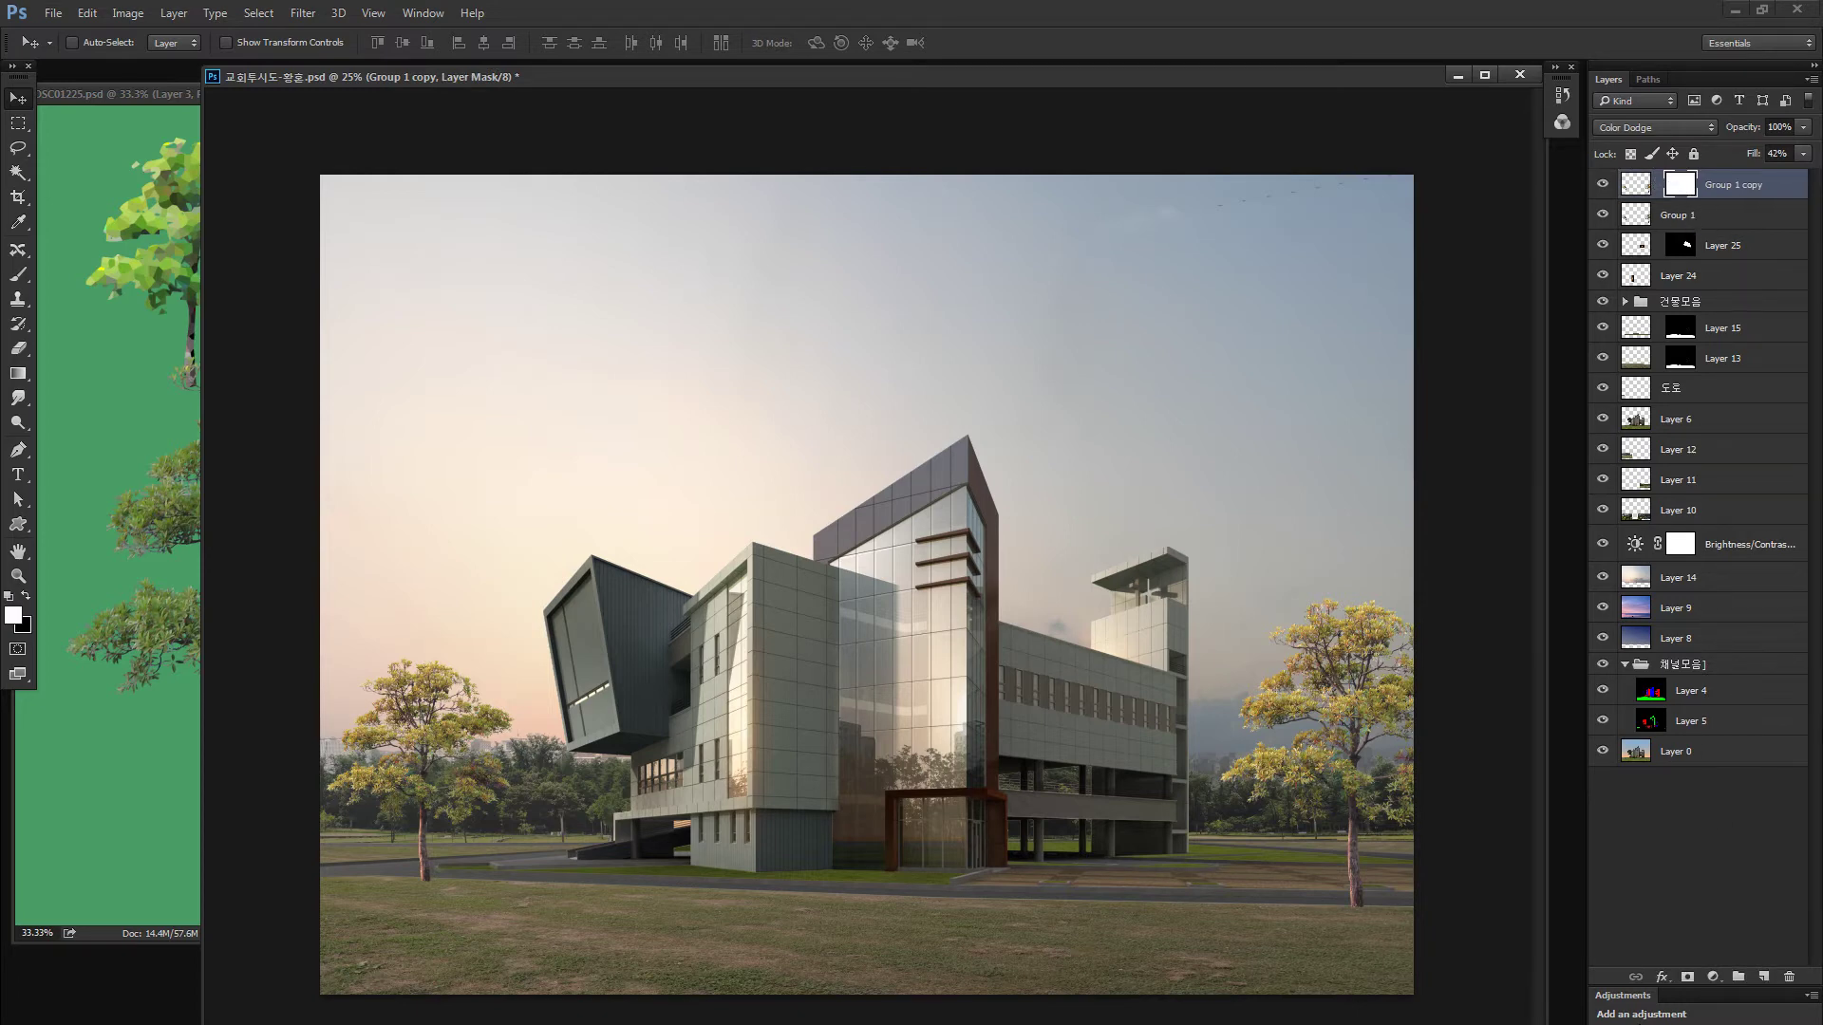
key("ctrl+i")
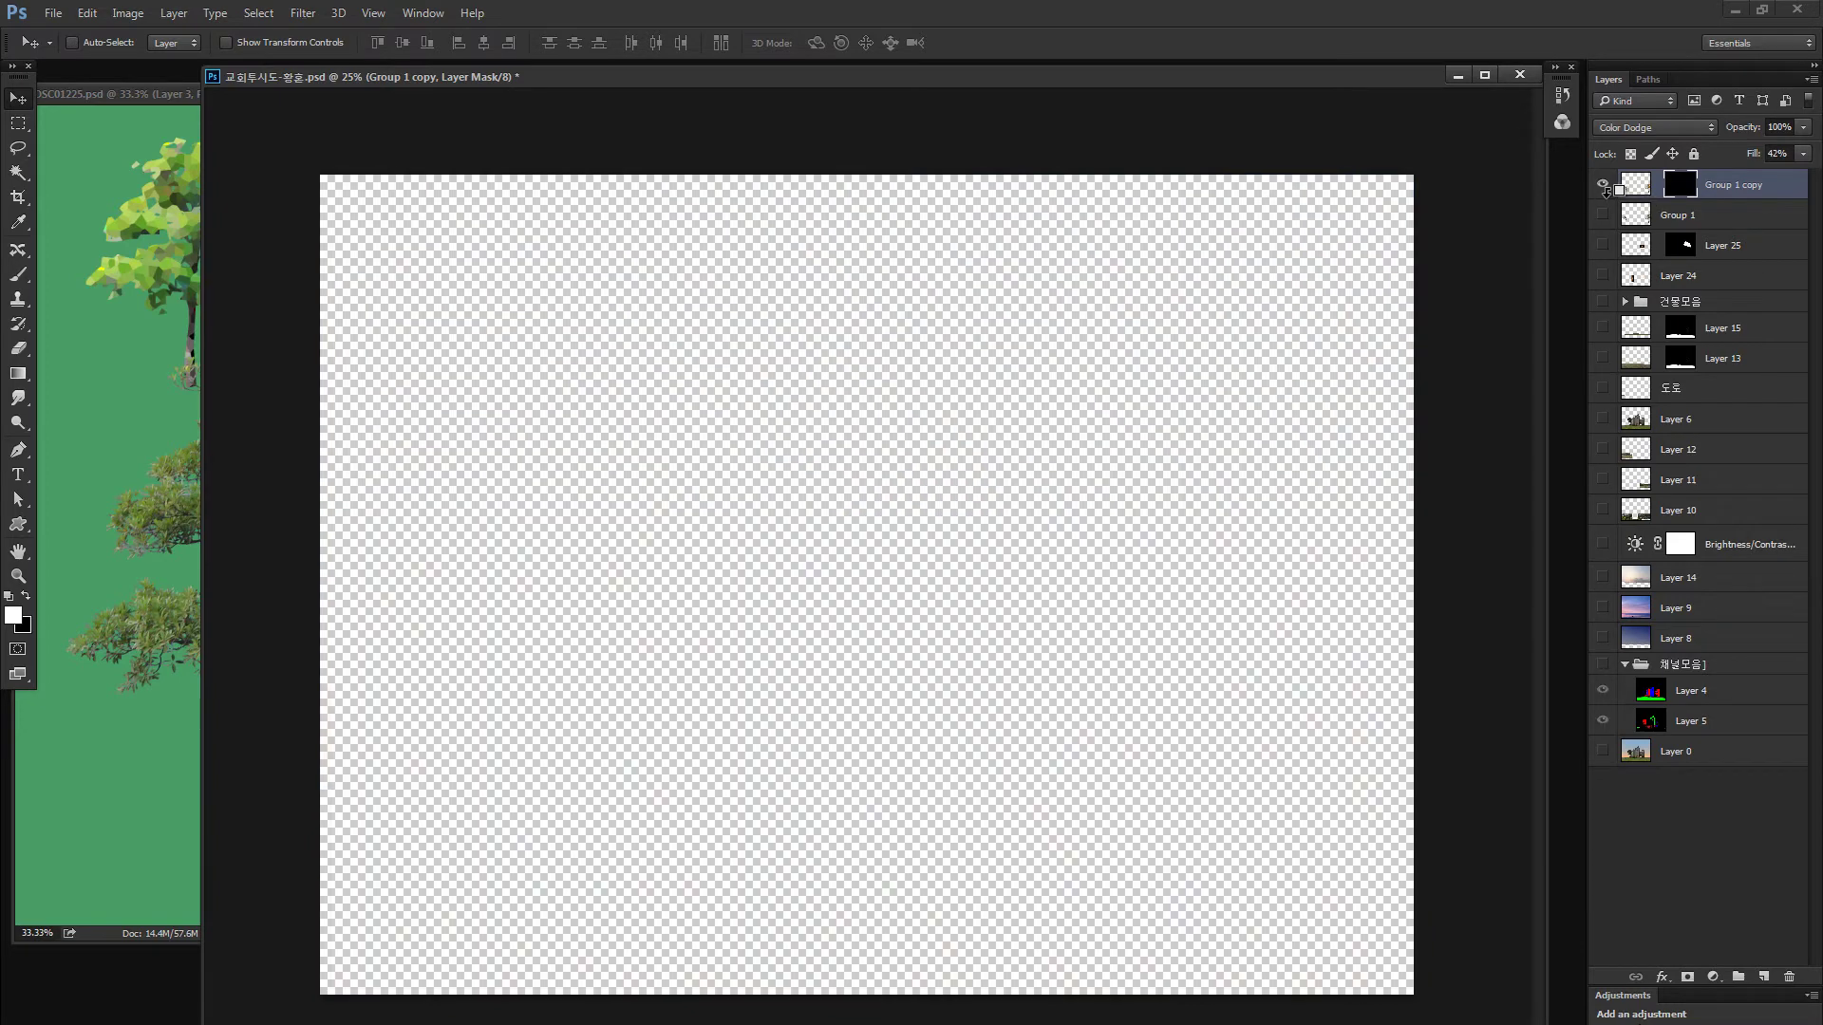
left_click(1603, 184, "alt")
key("b")
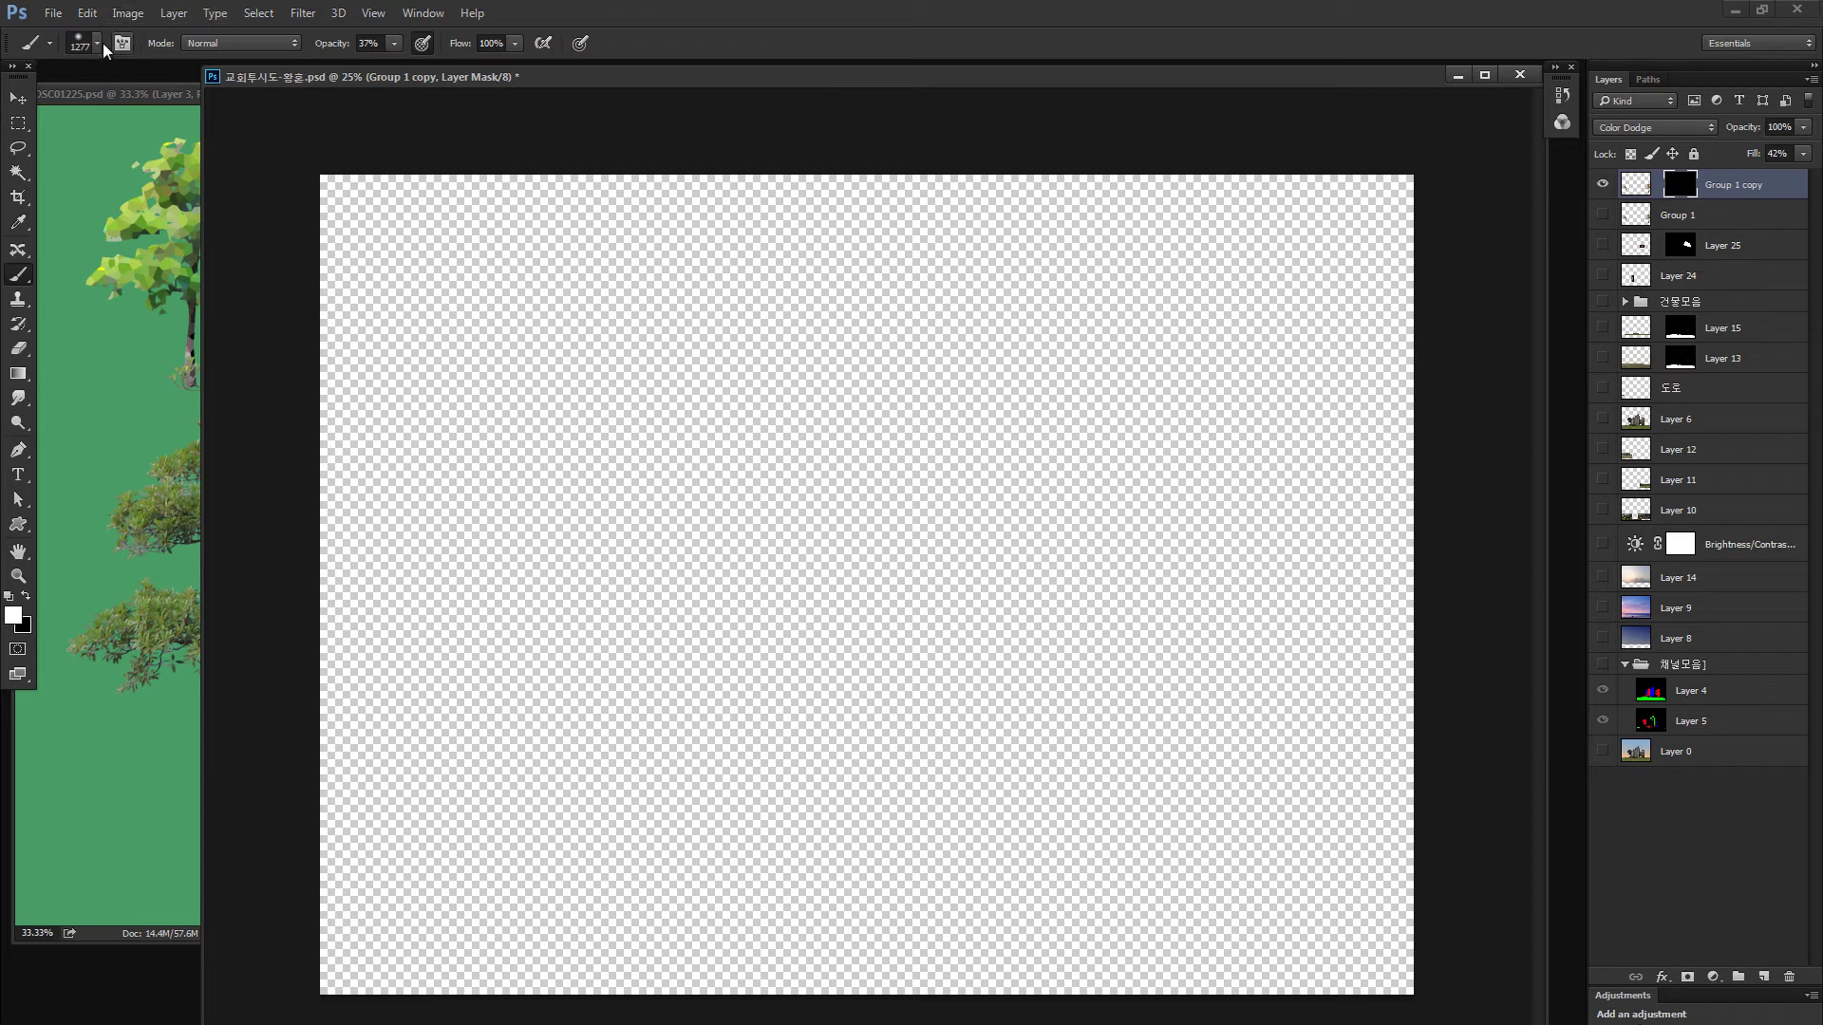
key("8")
key("5")
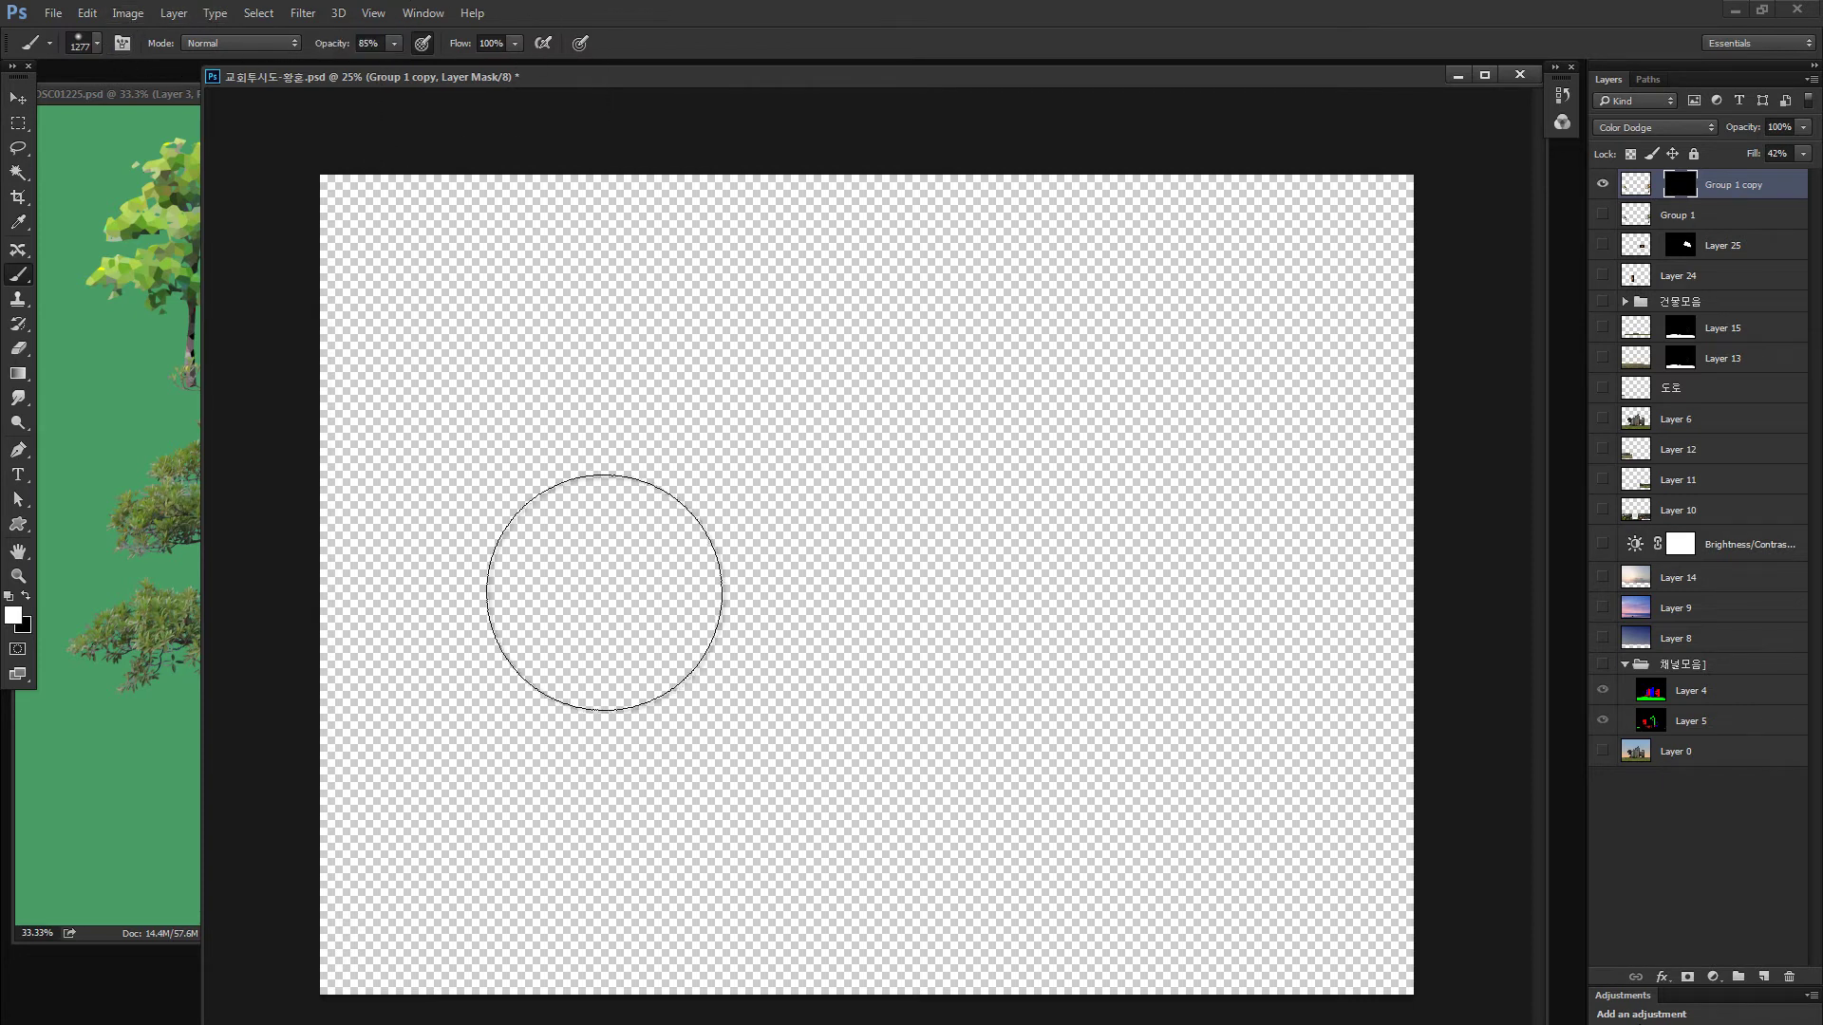
Try revealing parts of the left and right trees with white brush strokes on the mask, undoing each stroke
mouse_move(446, 721)
left_mouse_down()
mouse_move(299, 783)
mouse_move(586, 692)
left_mouse_up()
key("ctrl+z")
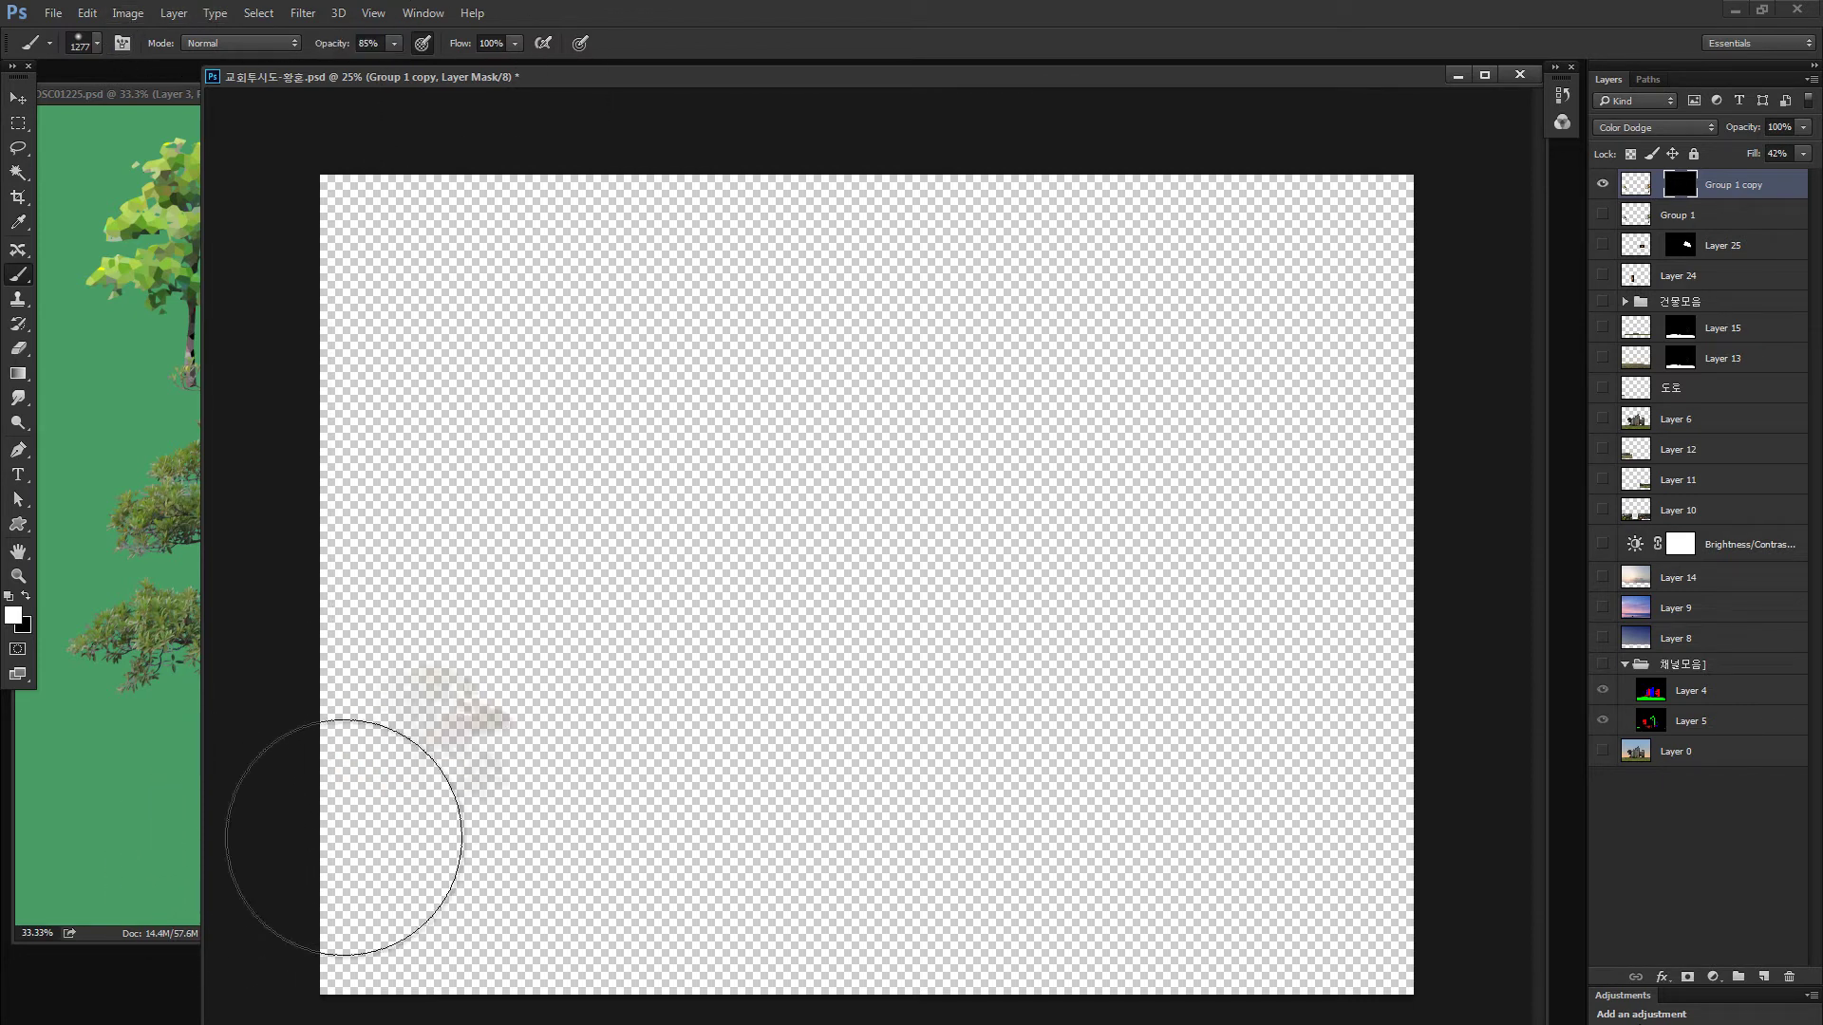
left_click_drag(341, 835, 598, 867)
key("ctrl+z")
left_click_drag(1187, 646, 1358, 750)
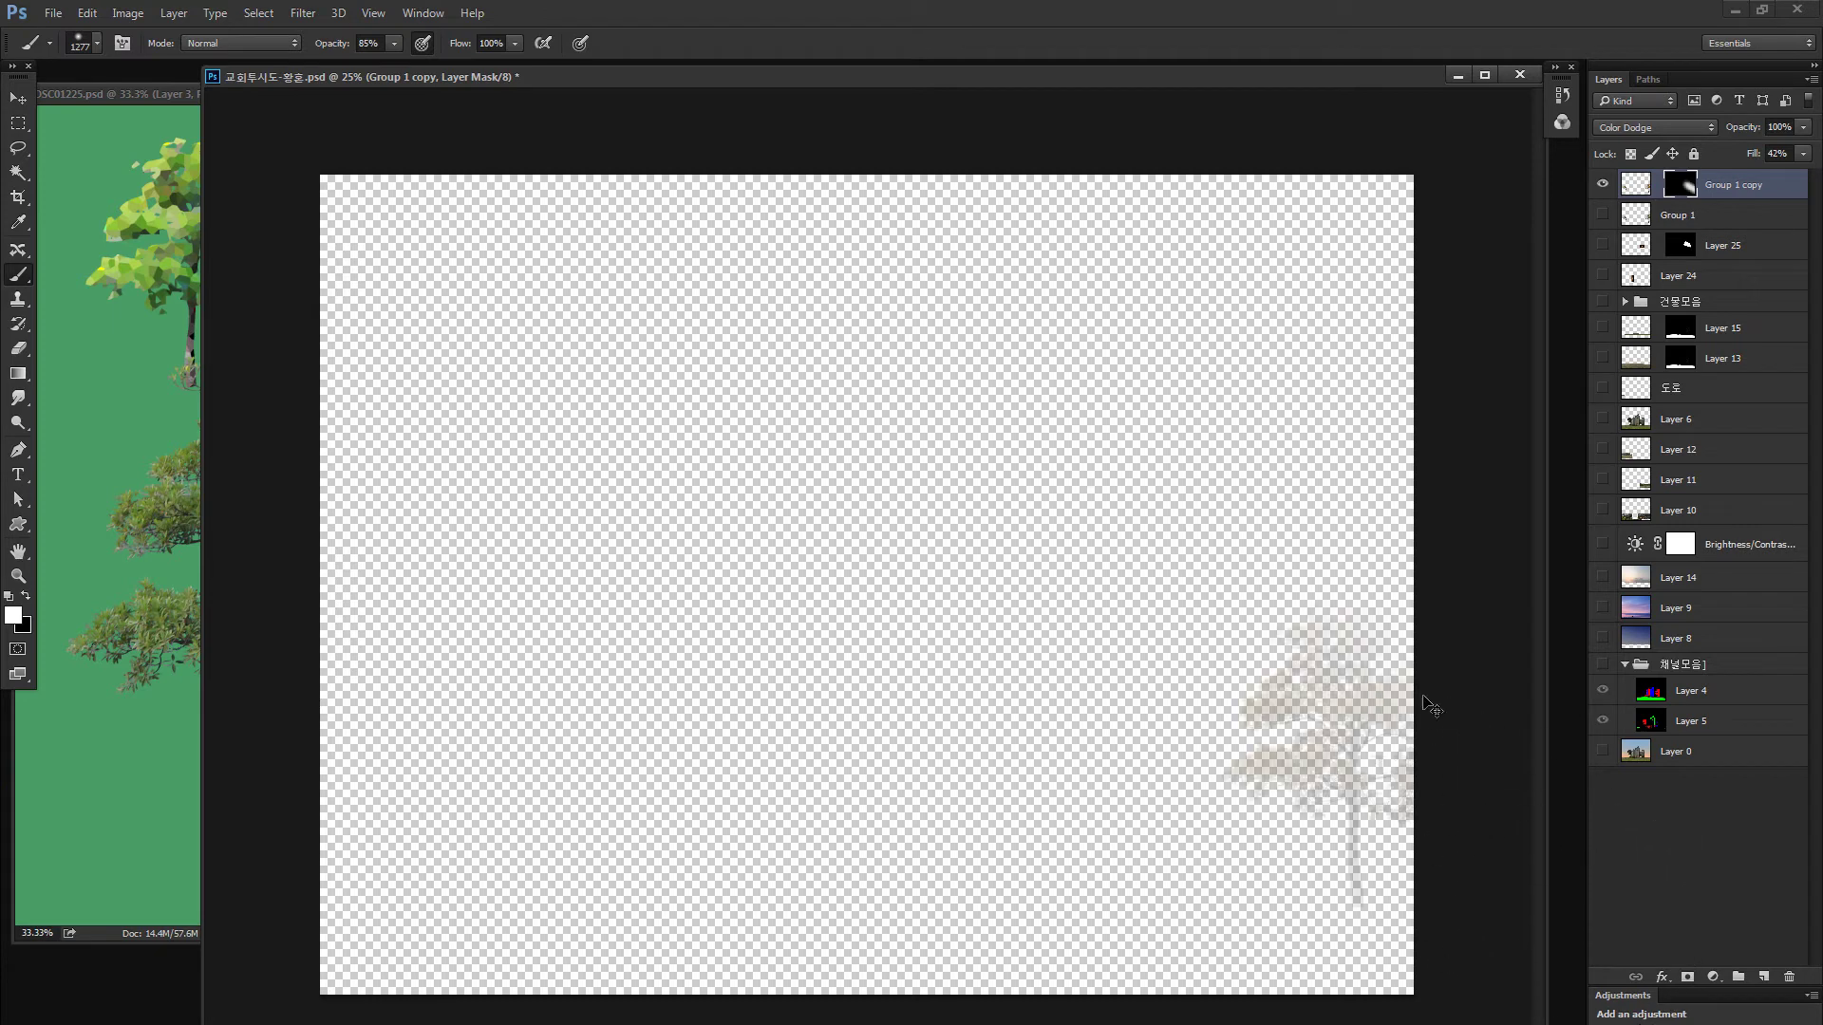
key("ctrl+z")
key("ctrl+z")
left_click(345, 733)
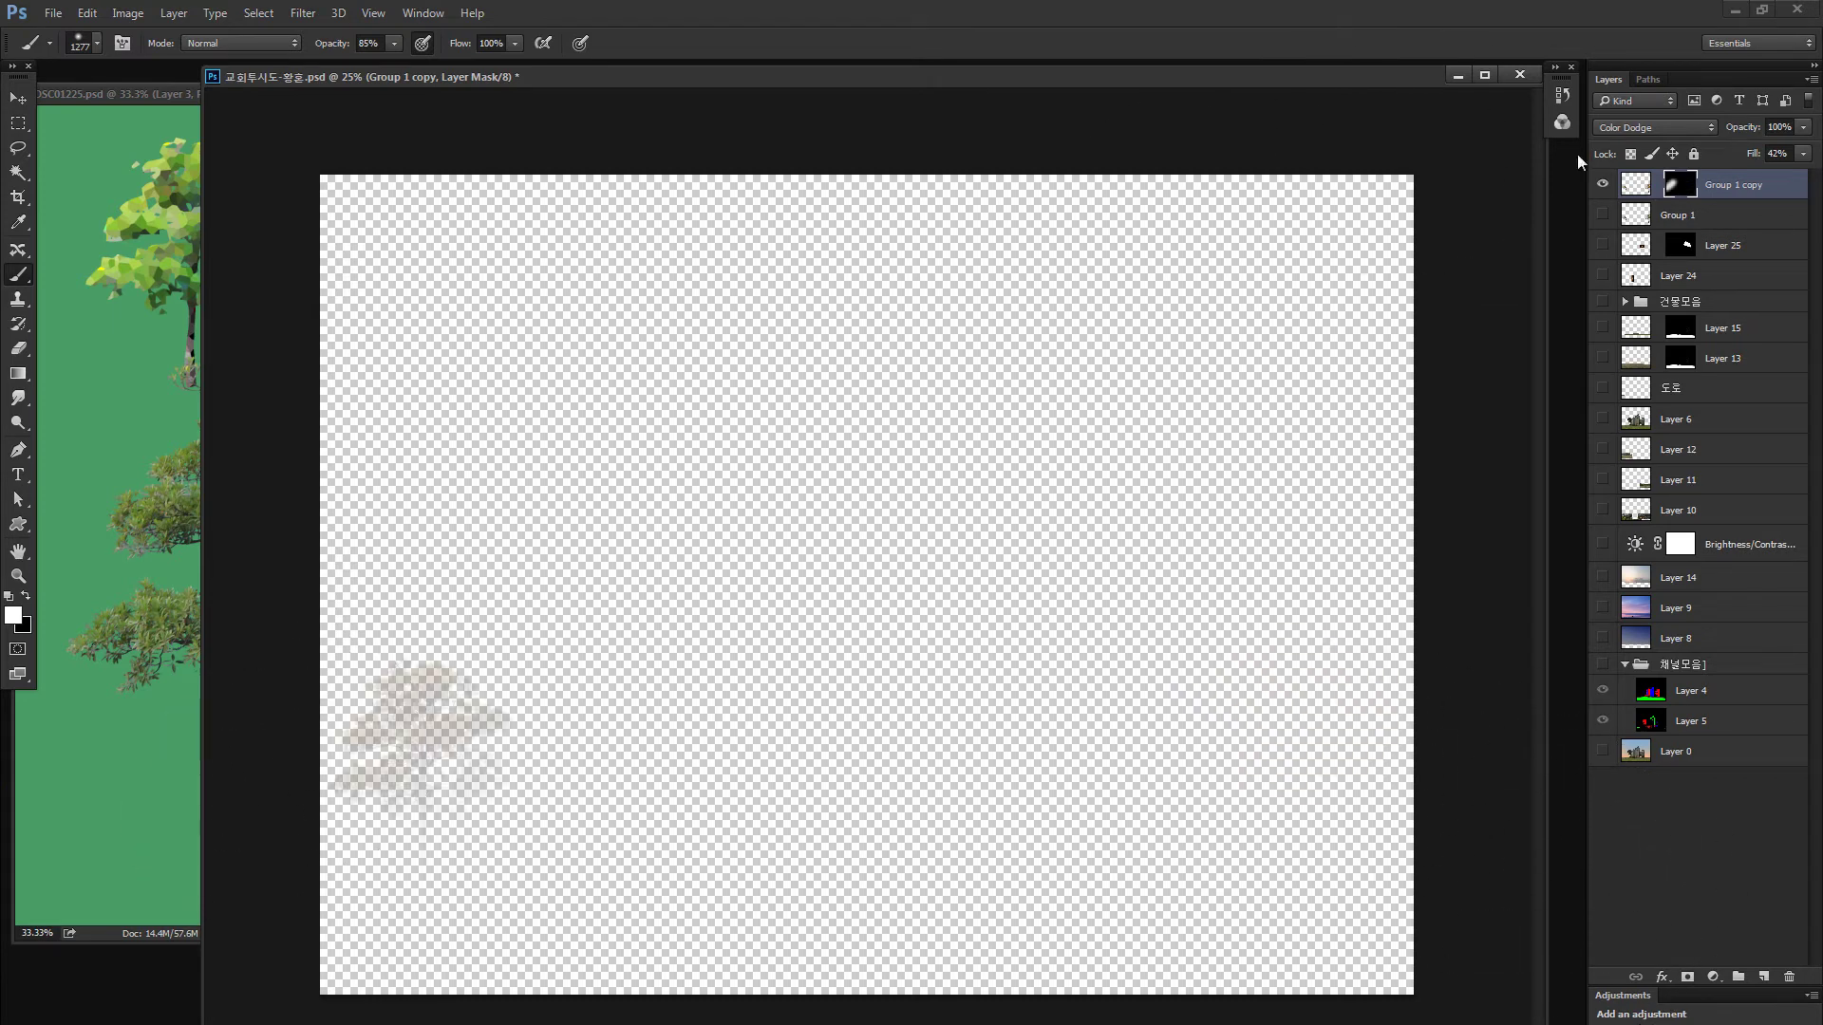
key("ctrl+z")
Show all hidden layers again and reduce the mask brush size to 900 px
left_click_drag(1602, 215, 1604, 759)
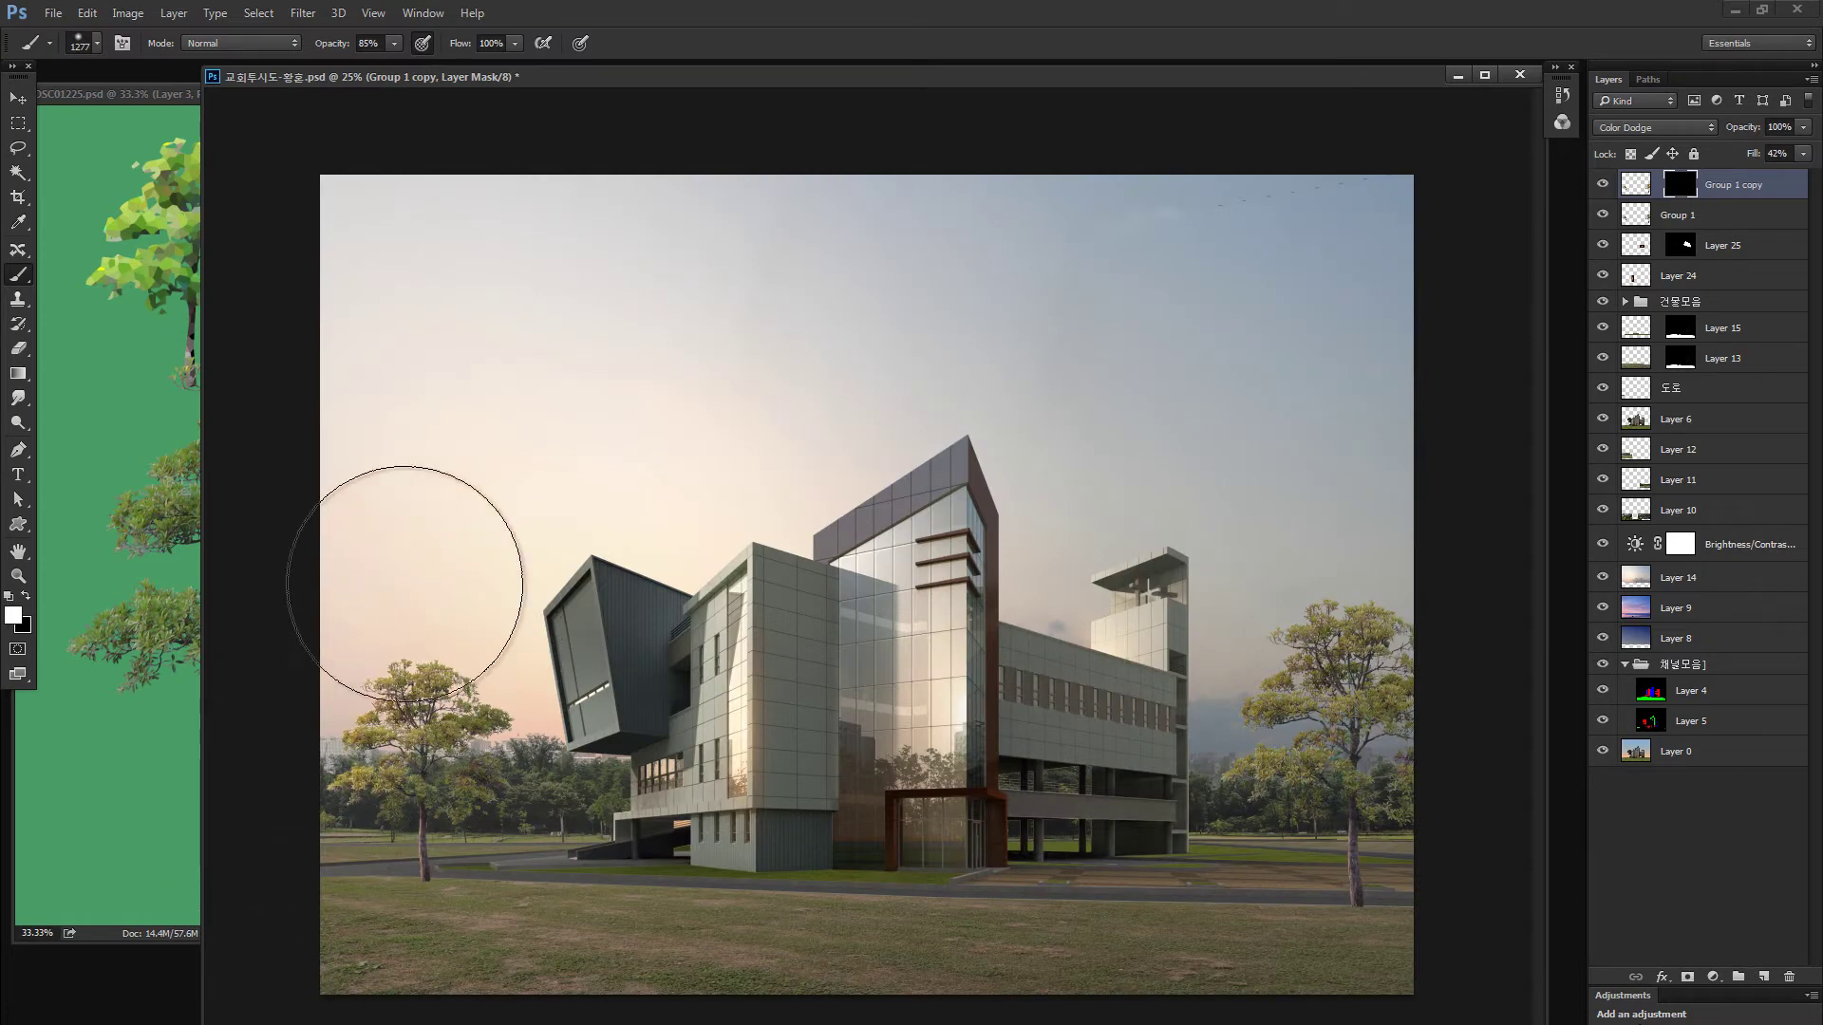
left_click_drag(1383, 610, 1305, 619)
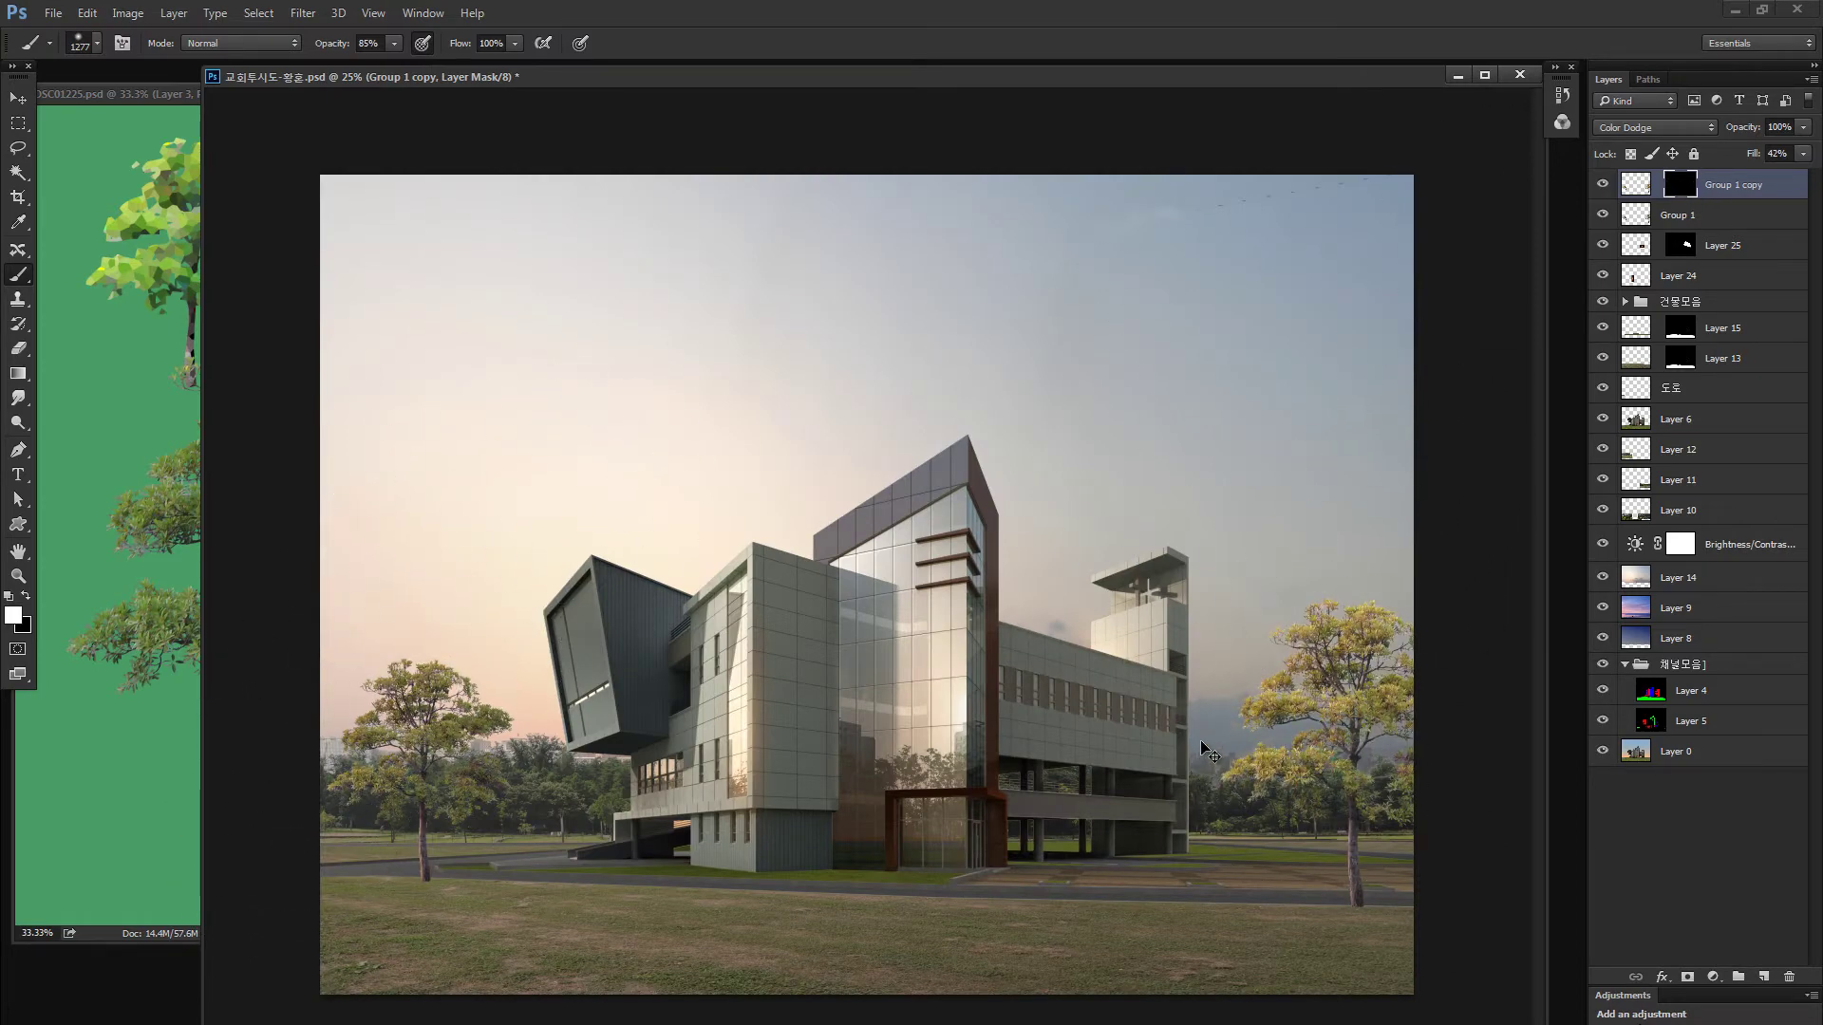
key("ctrl+z")
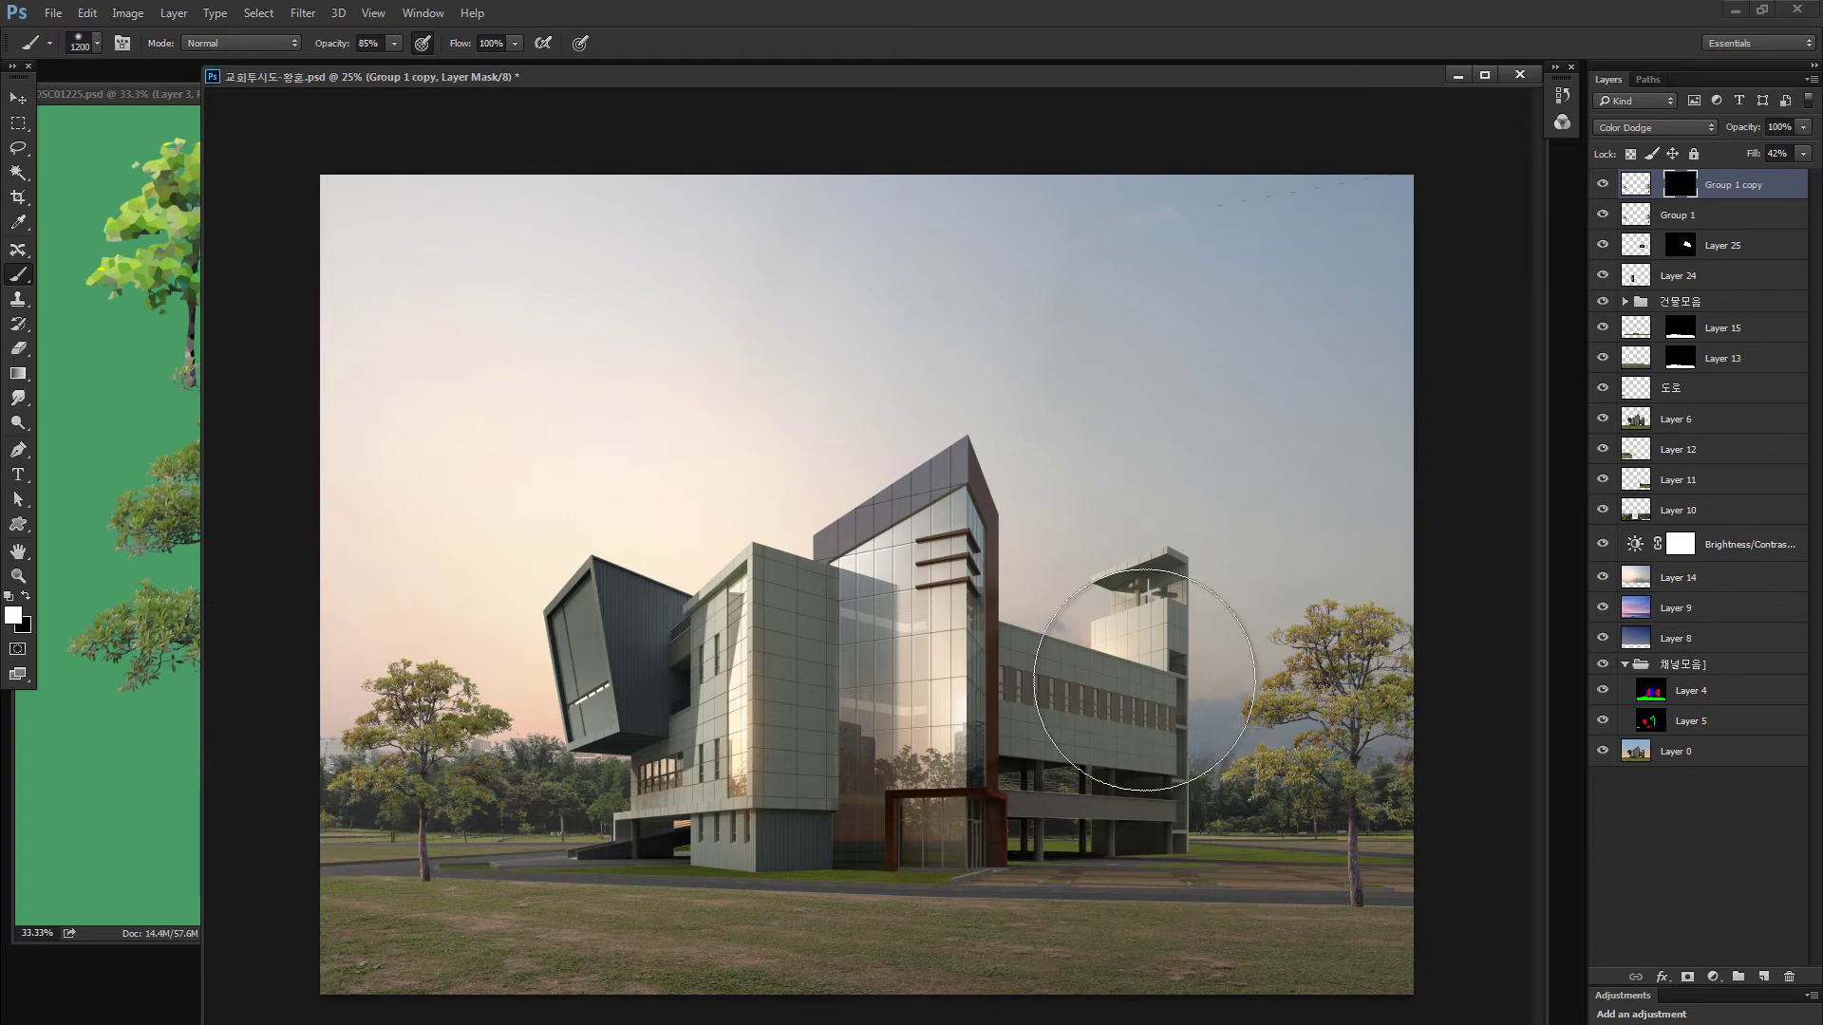
key("bracketleft")
key("bracketleft")
key("bracketleft")
key("bracketleft")
Try revealing the highlight on the side of the right tree facing the building with 900 px strokes, undoing each
left_click_drag(1245, 689, 1273, 663)
key("ctrl+z")
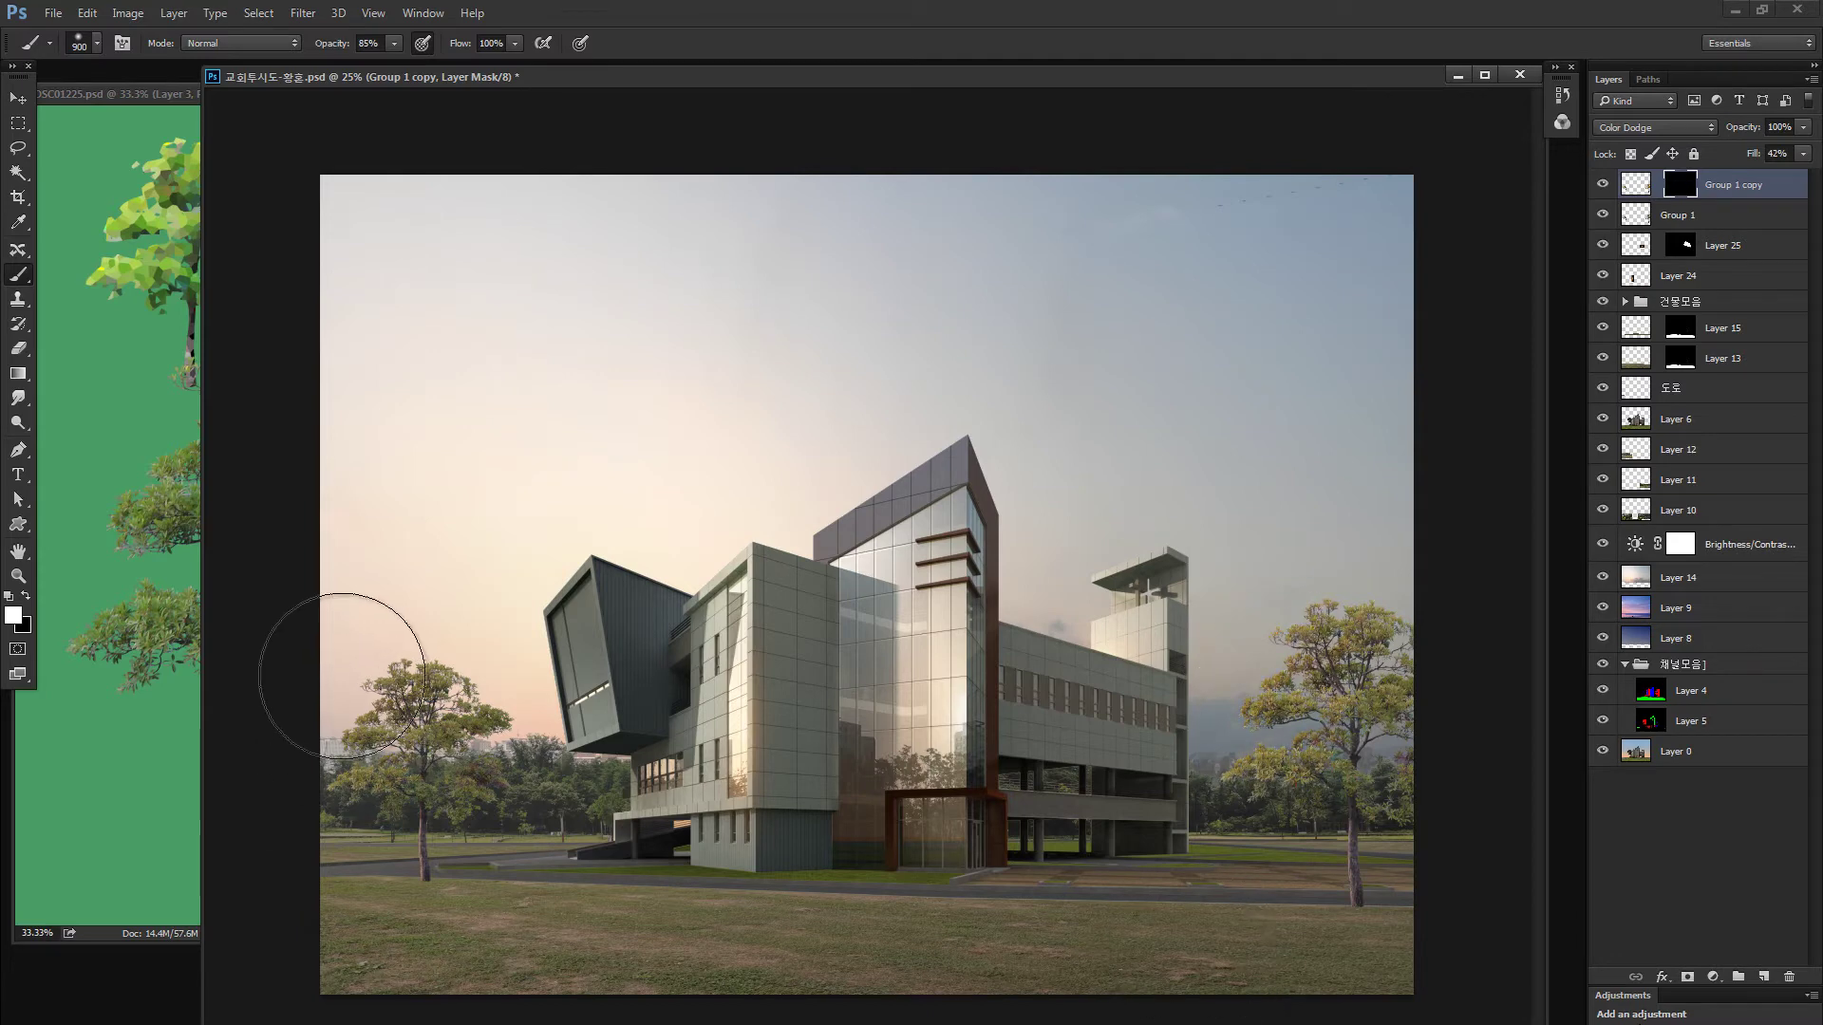
left_click_drag(1263, 684, 1292, 675)
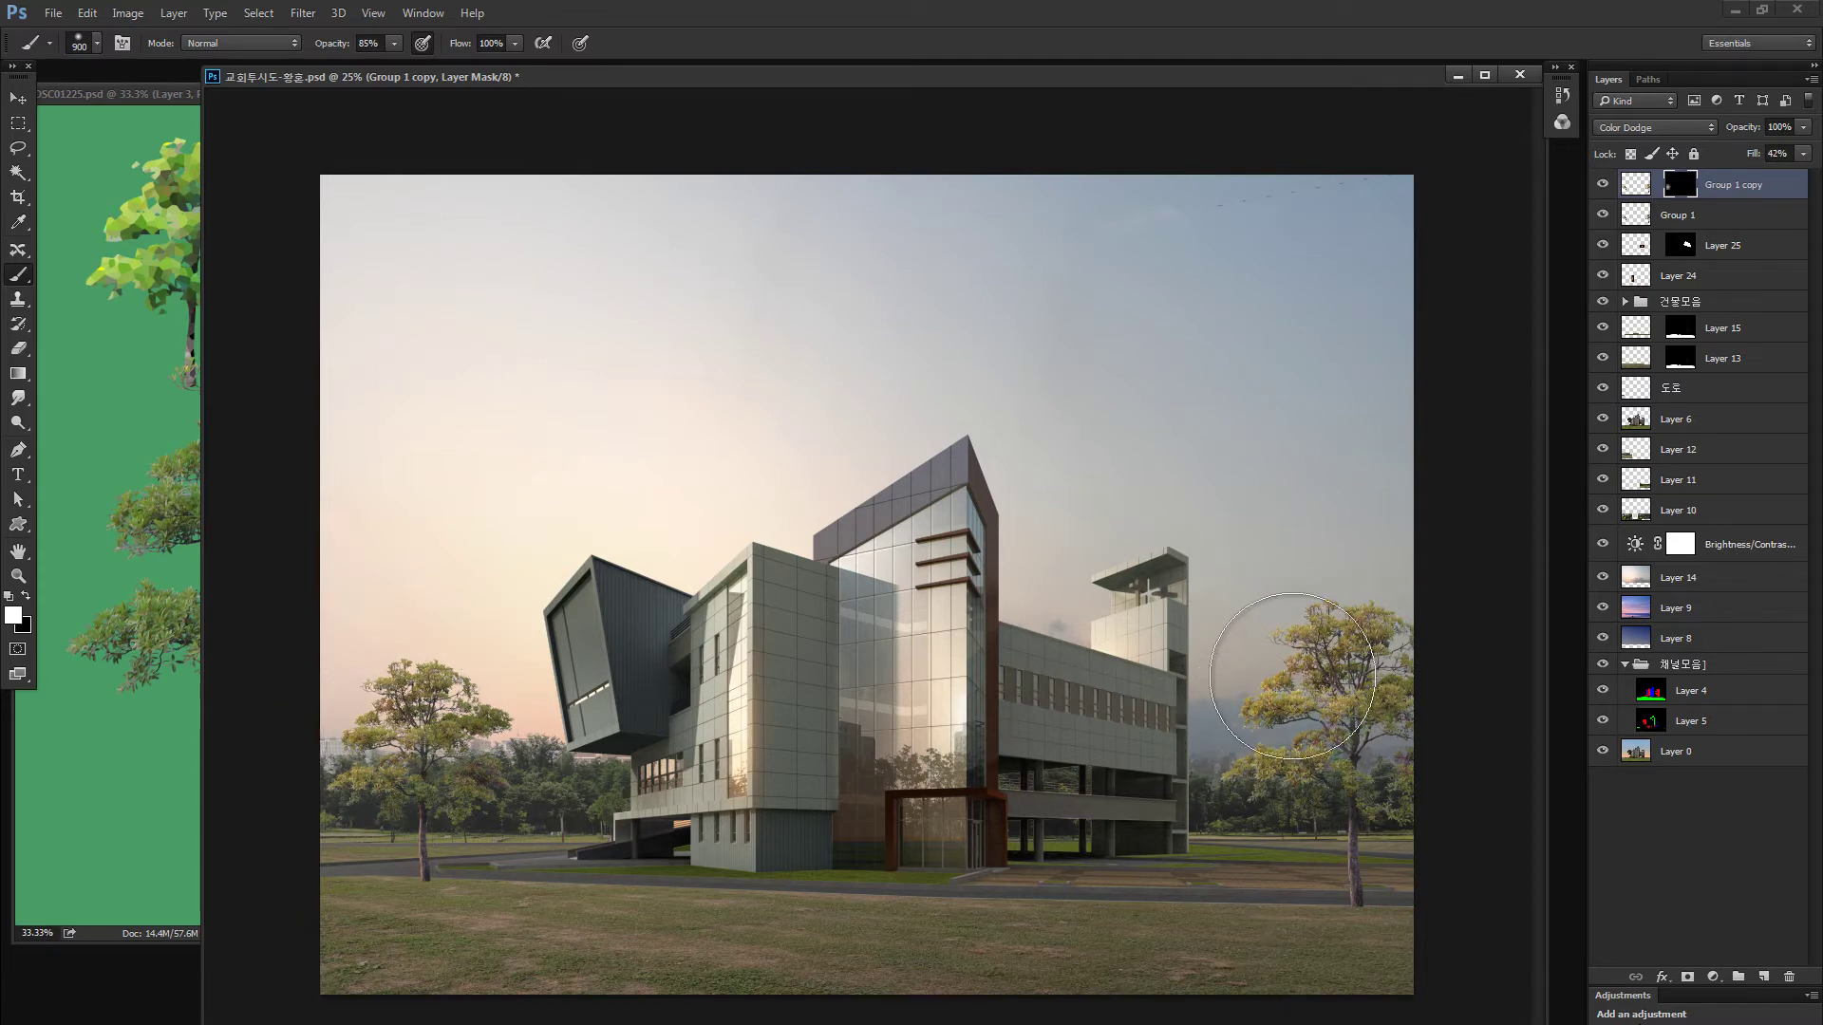
key("ctrl+z")
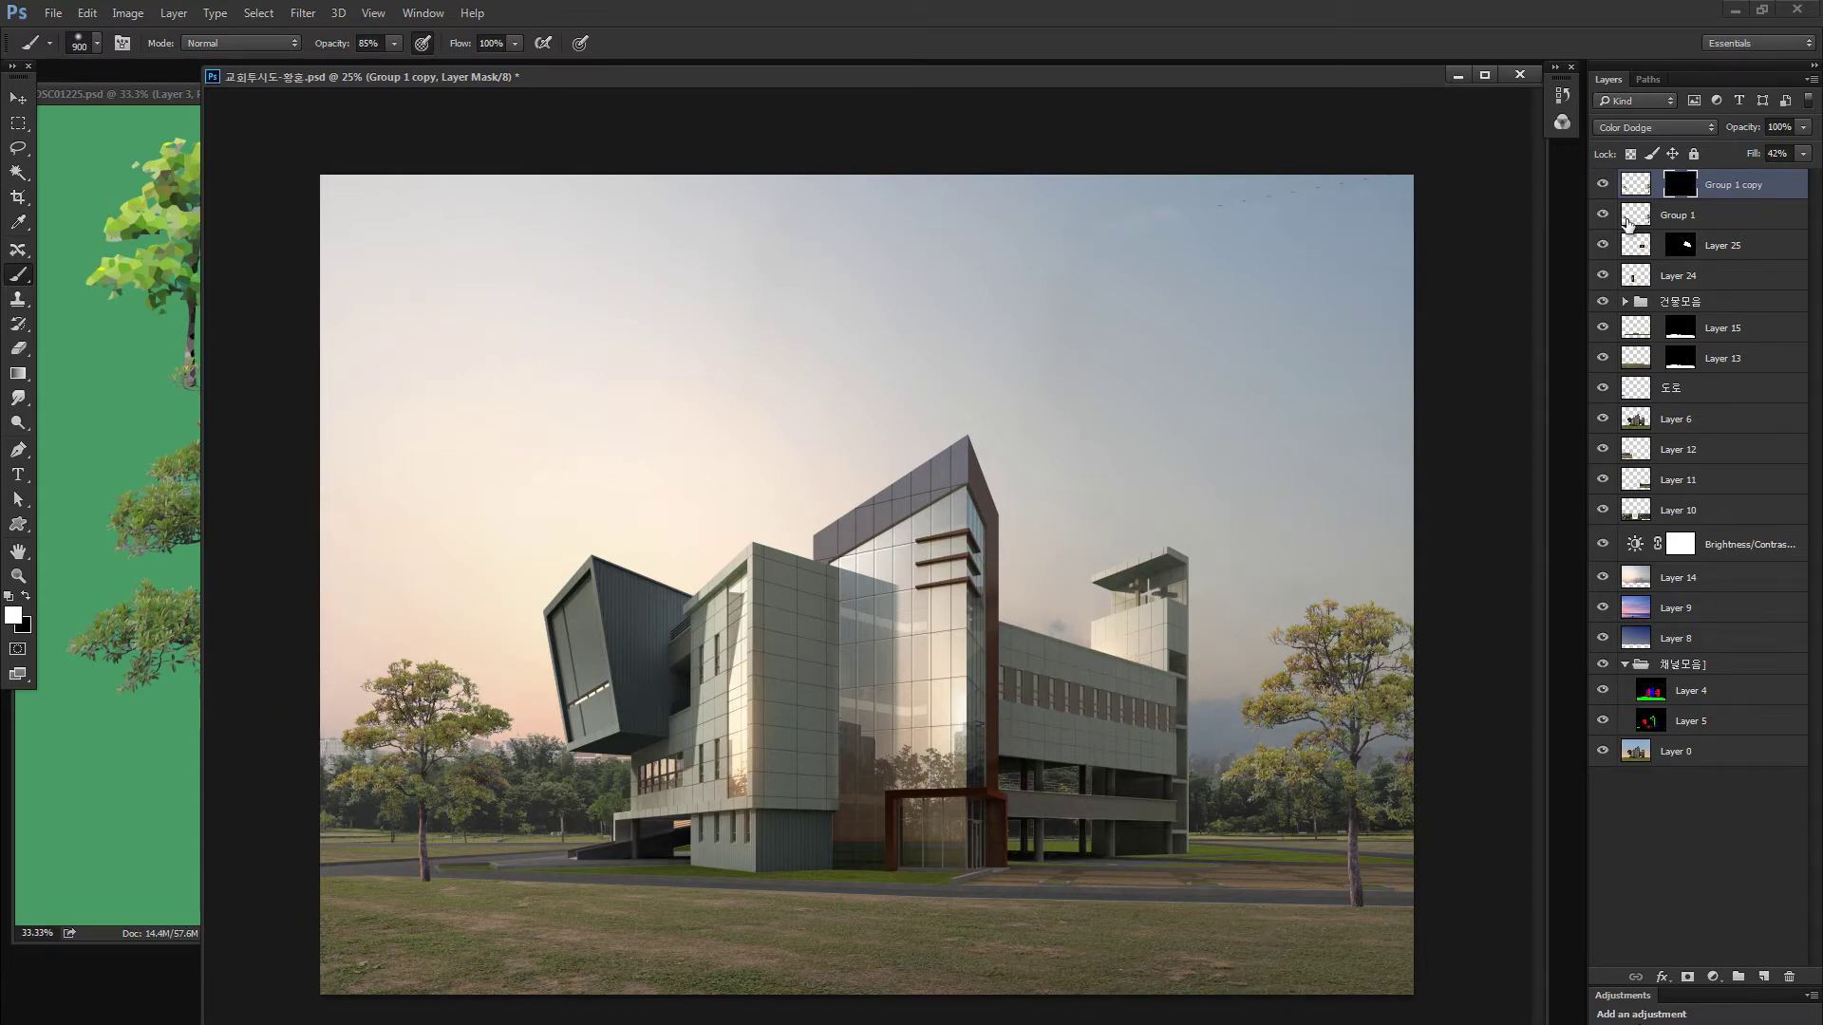
Hide Group 1 copy, select the Group 1 tree layer and set the Lasso feather to 15 px
left_click(1603, 184)
left_click(1626, 222)
key("l")
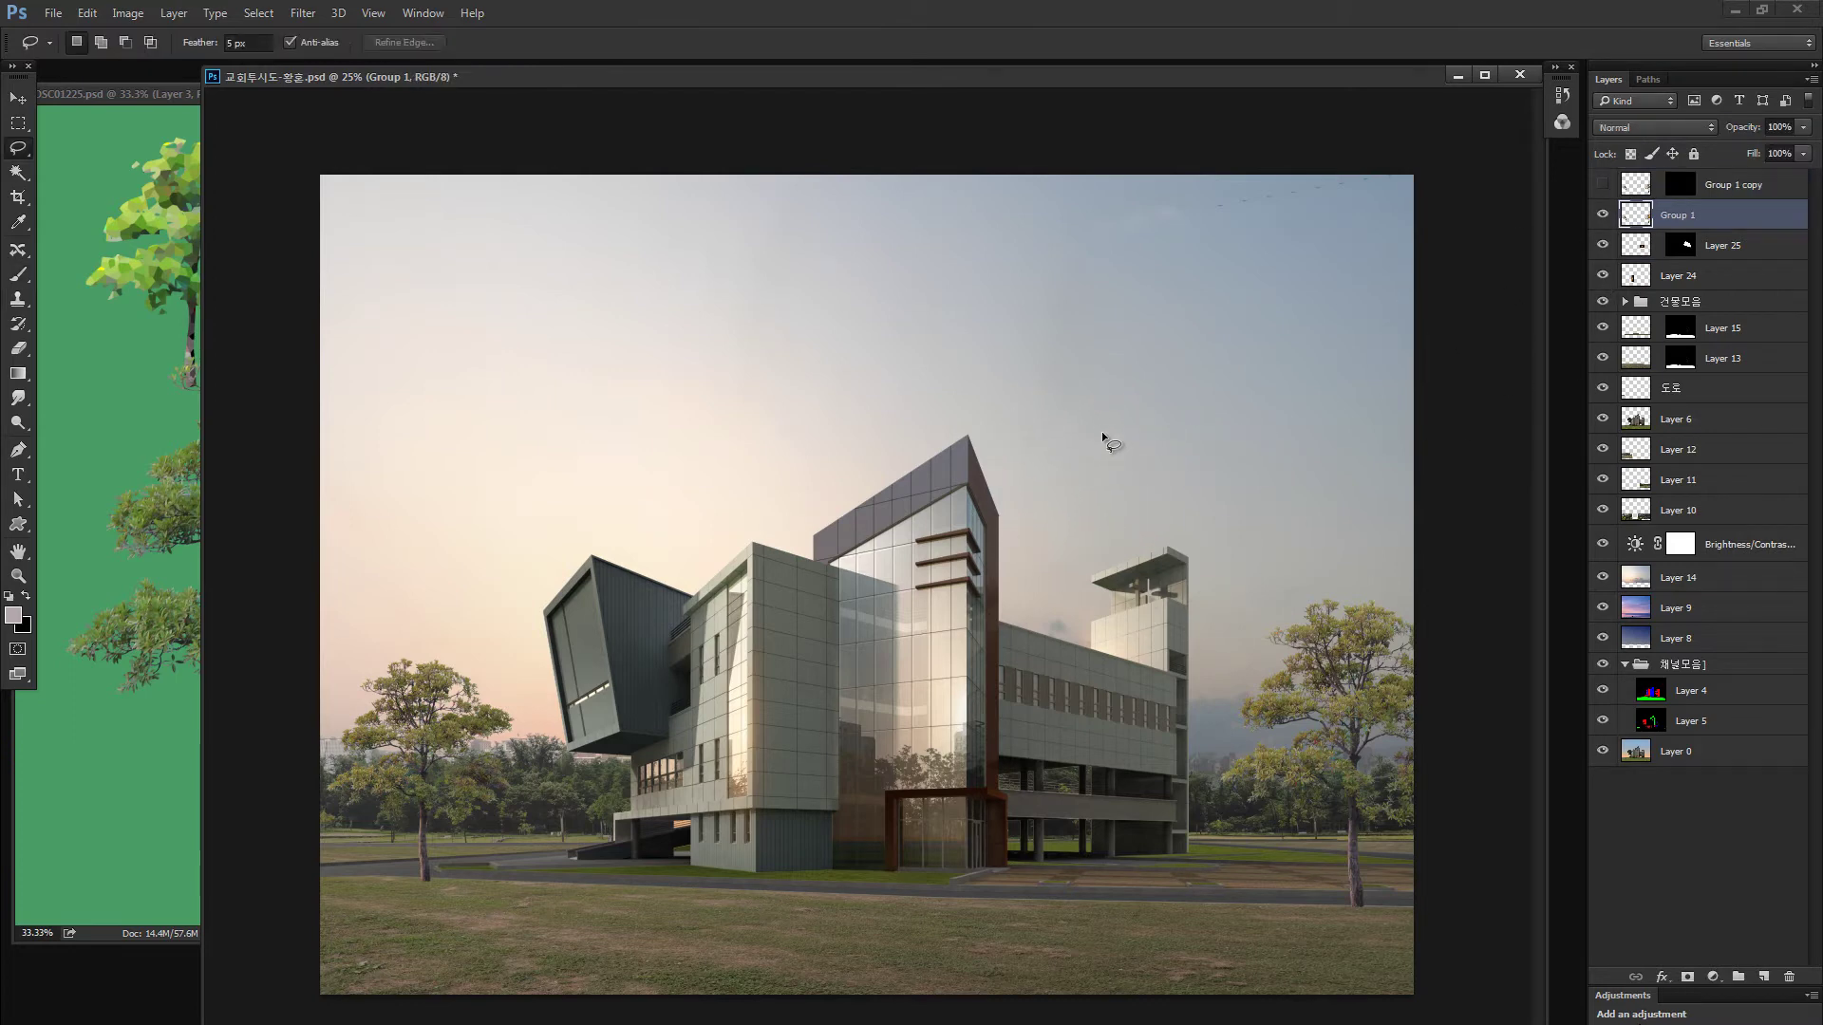
key("Return")
type("15")
key("Return")
Lasso several feathered patches of sunlit foliage on both trees as one combined selection
left_click_drag(1293, 721, 1232, 651)
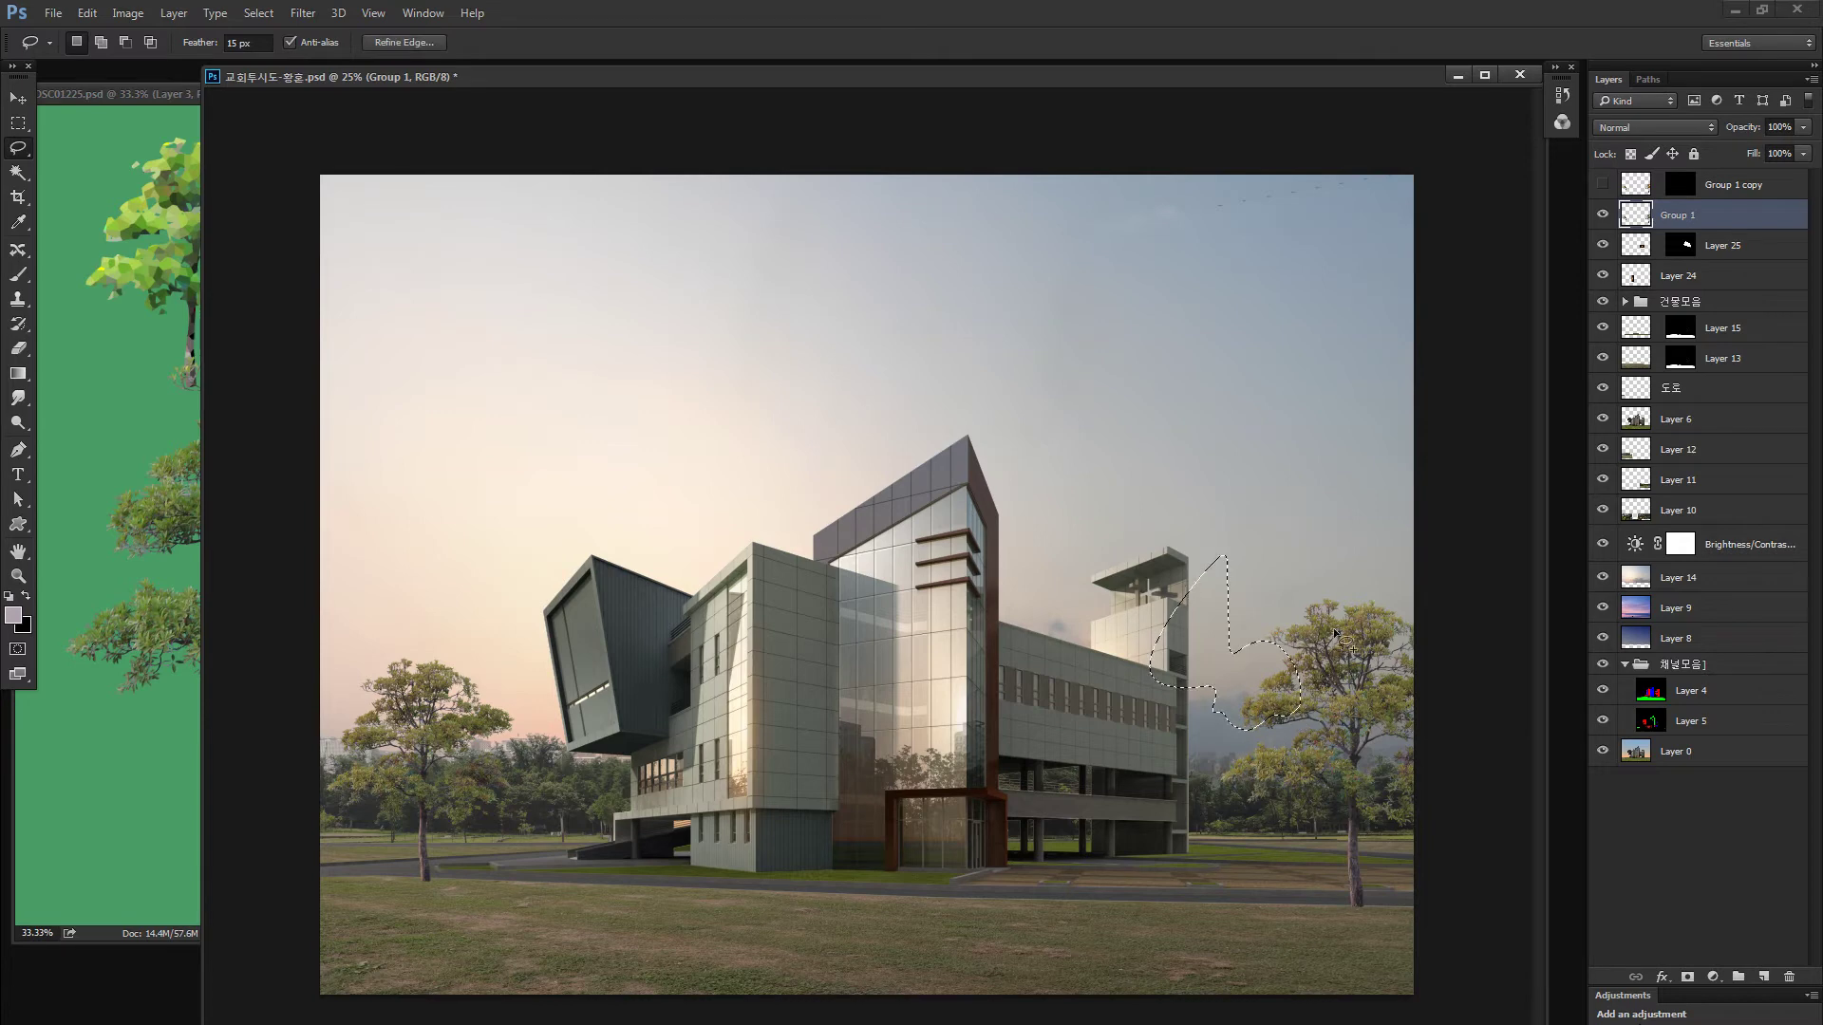
left_click_drag(1257, 781, 1358, 718)
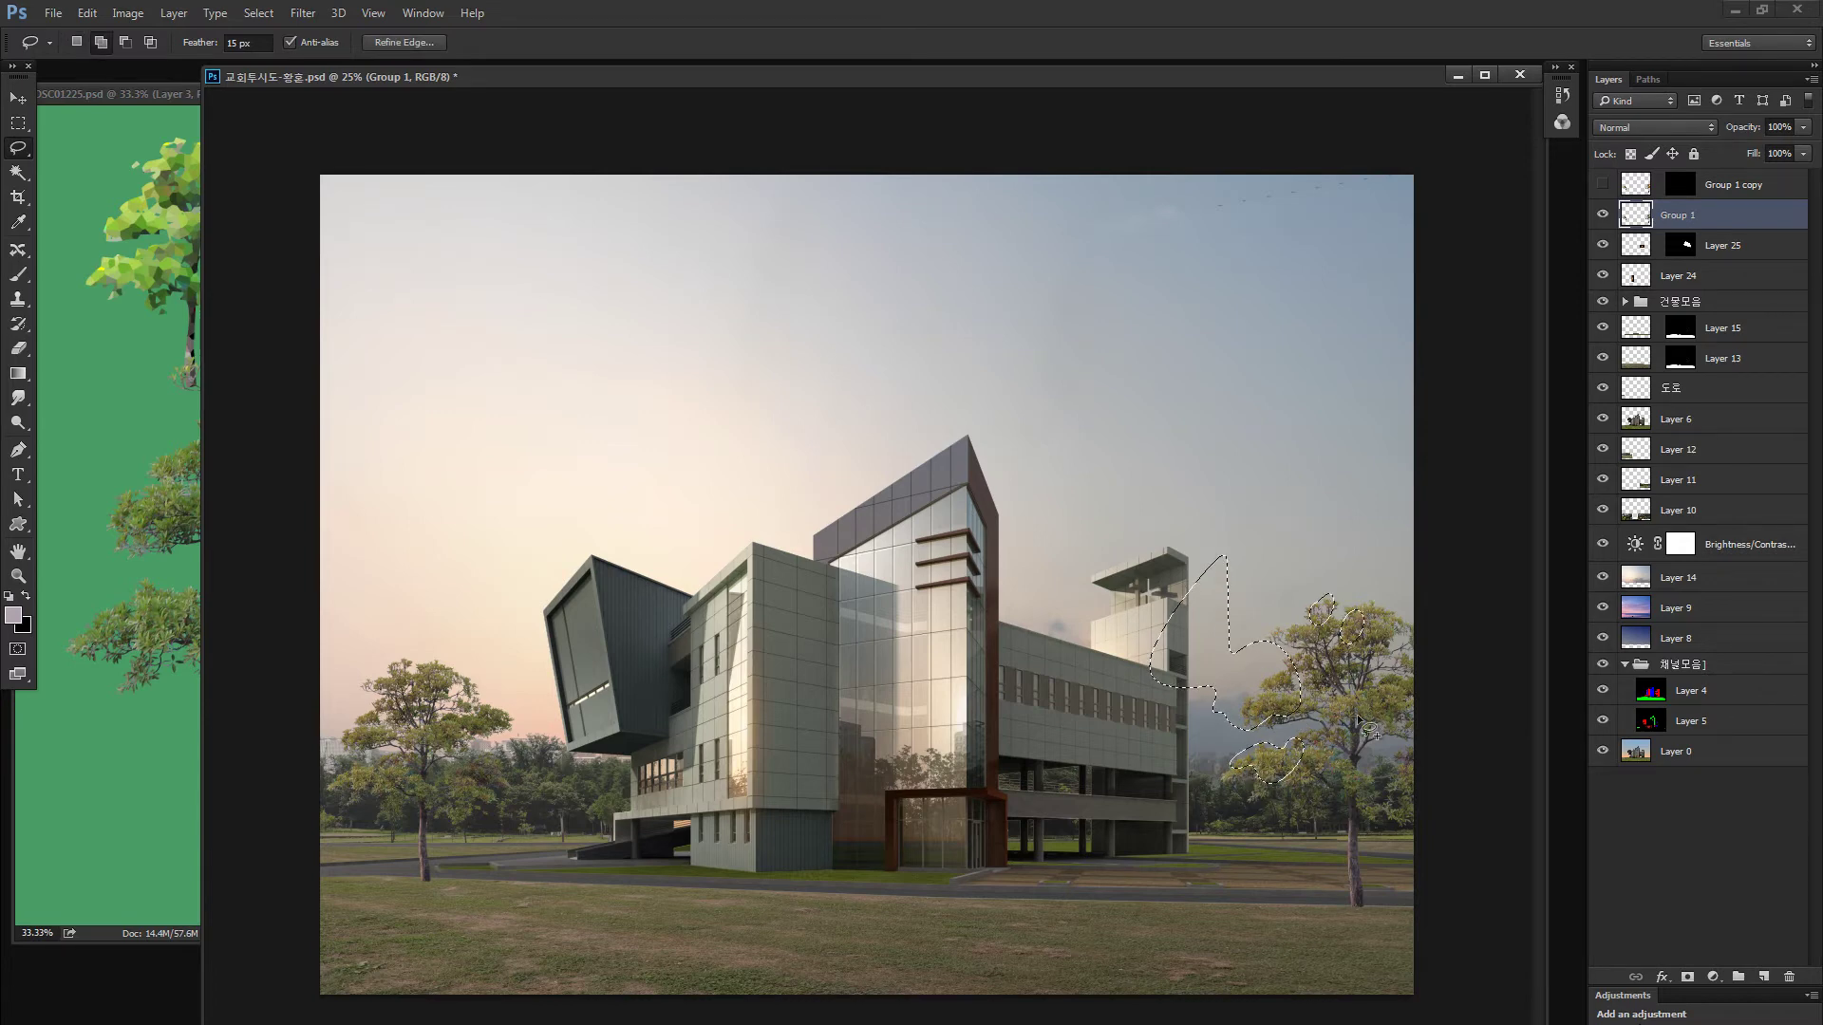
mouse_move(398, 674)
left_mouse_down()
mouse_move(450, 675)
mouse_move(389, 771)
mouse_move(439, 739)
left_mouse_up()
left_click_drag(1358, 704, 1319, 707)
mouse_move(337, 760)
left_mouse_down()
mouse_move(380, 788)
mouse_move(389, 774)
left_mouse_up()
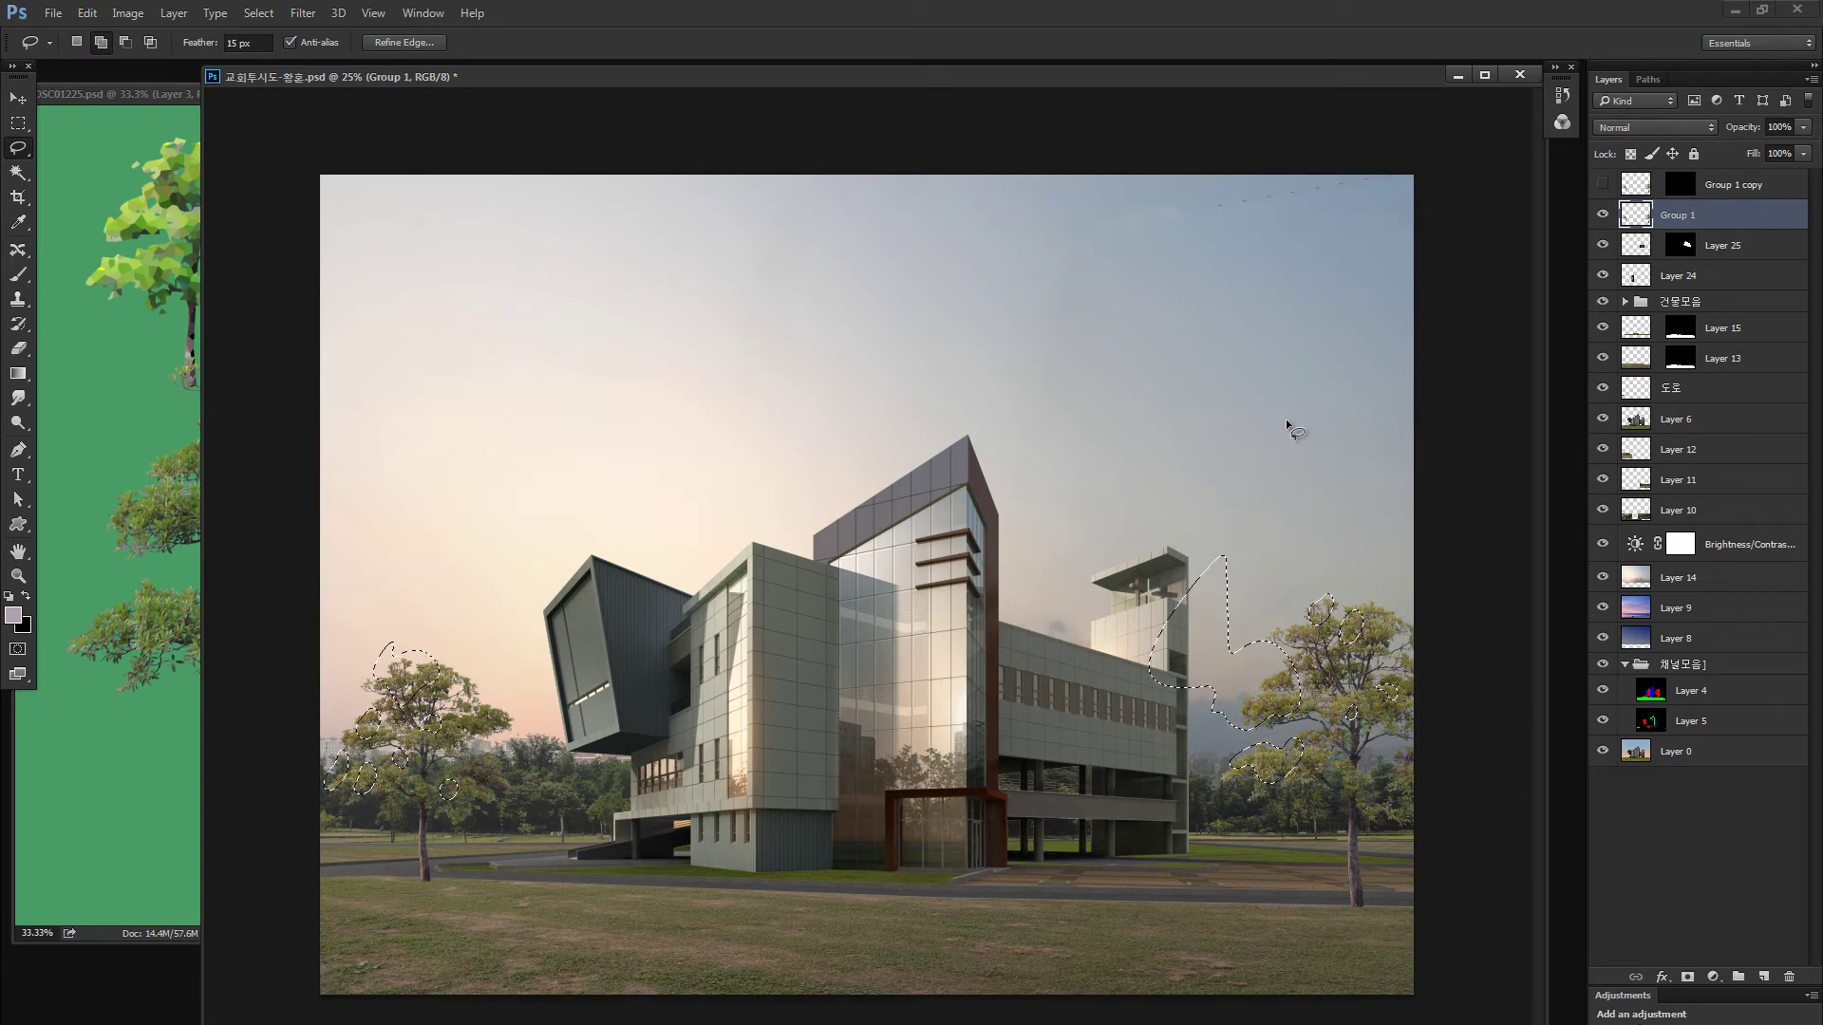
Try brightening the selected foliage patches on Group 1 with a Brightness value of 61
key("ctrl+d")
key("ctrl+alt+b")
left_click(794, 896)
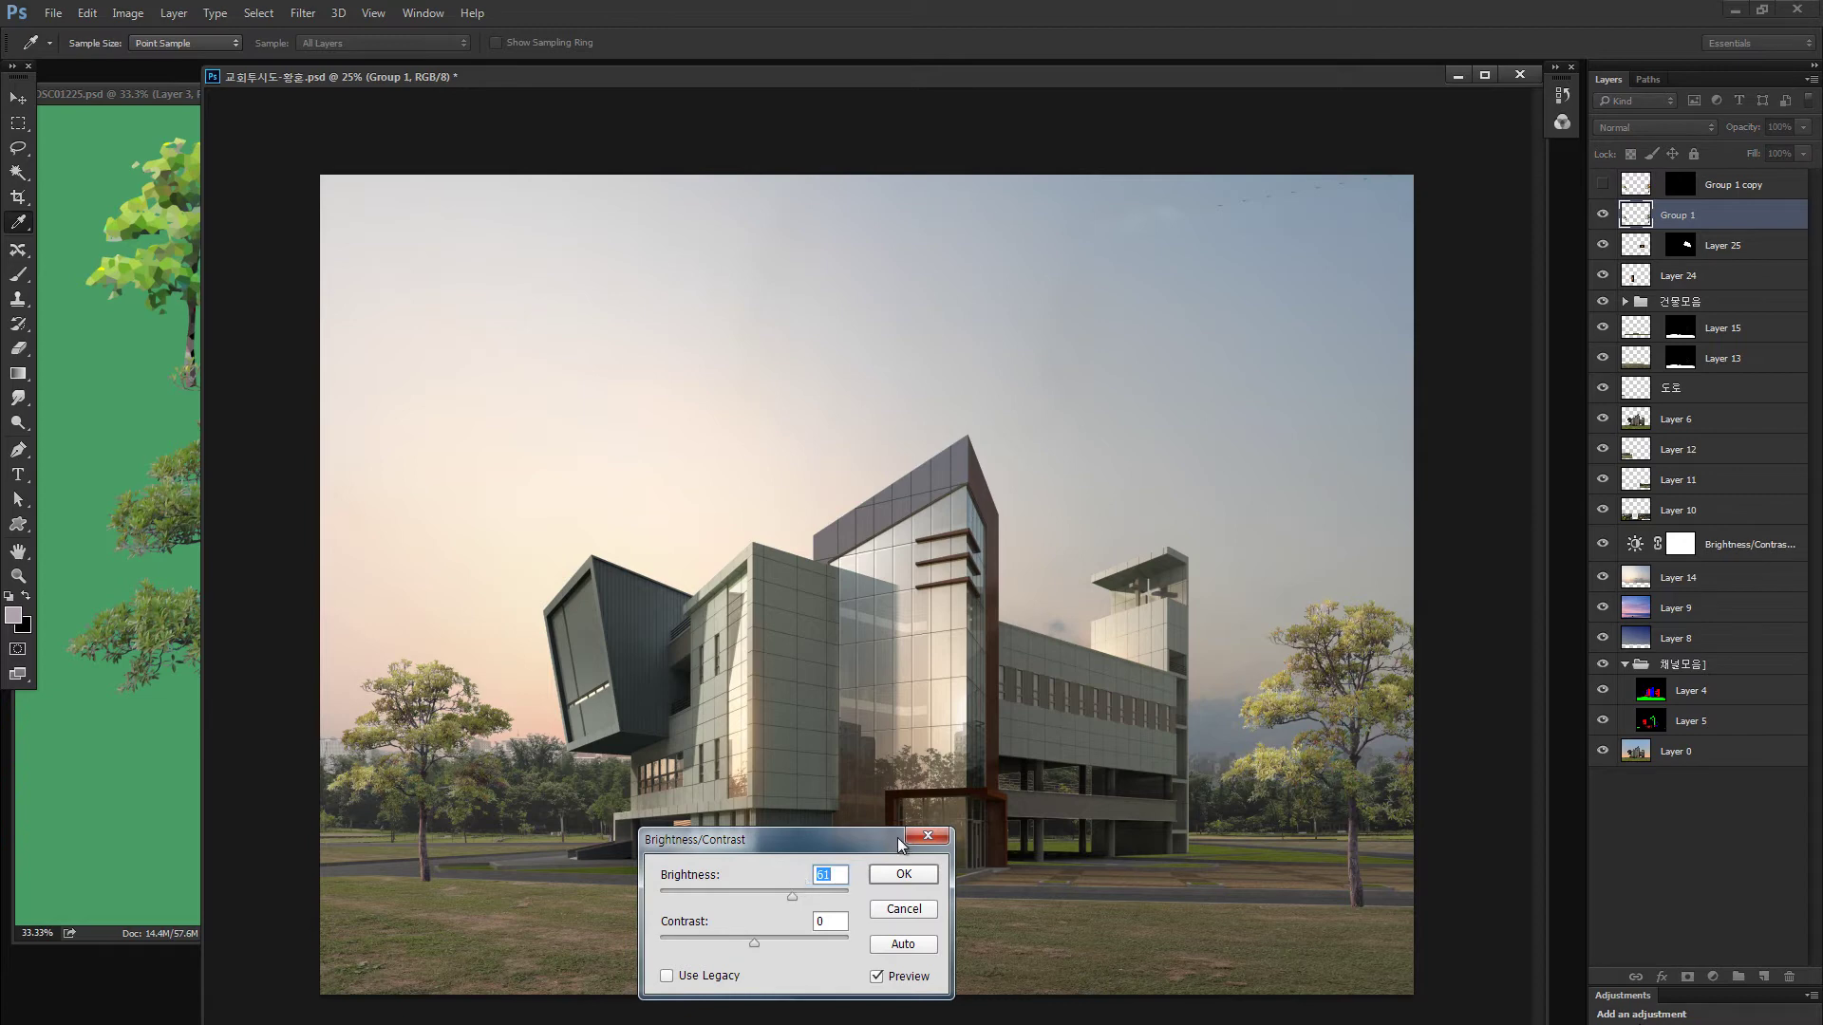
key("Return")
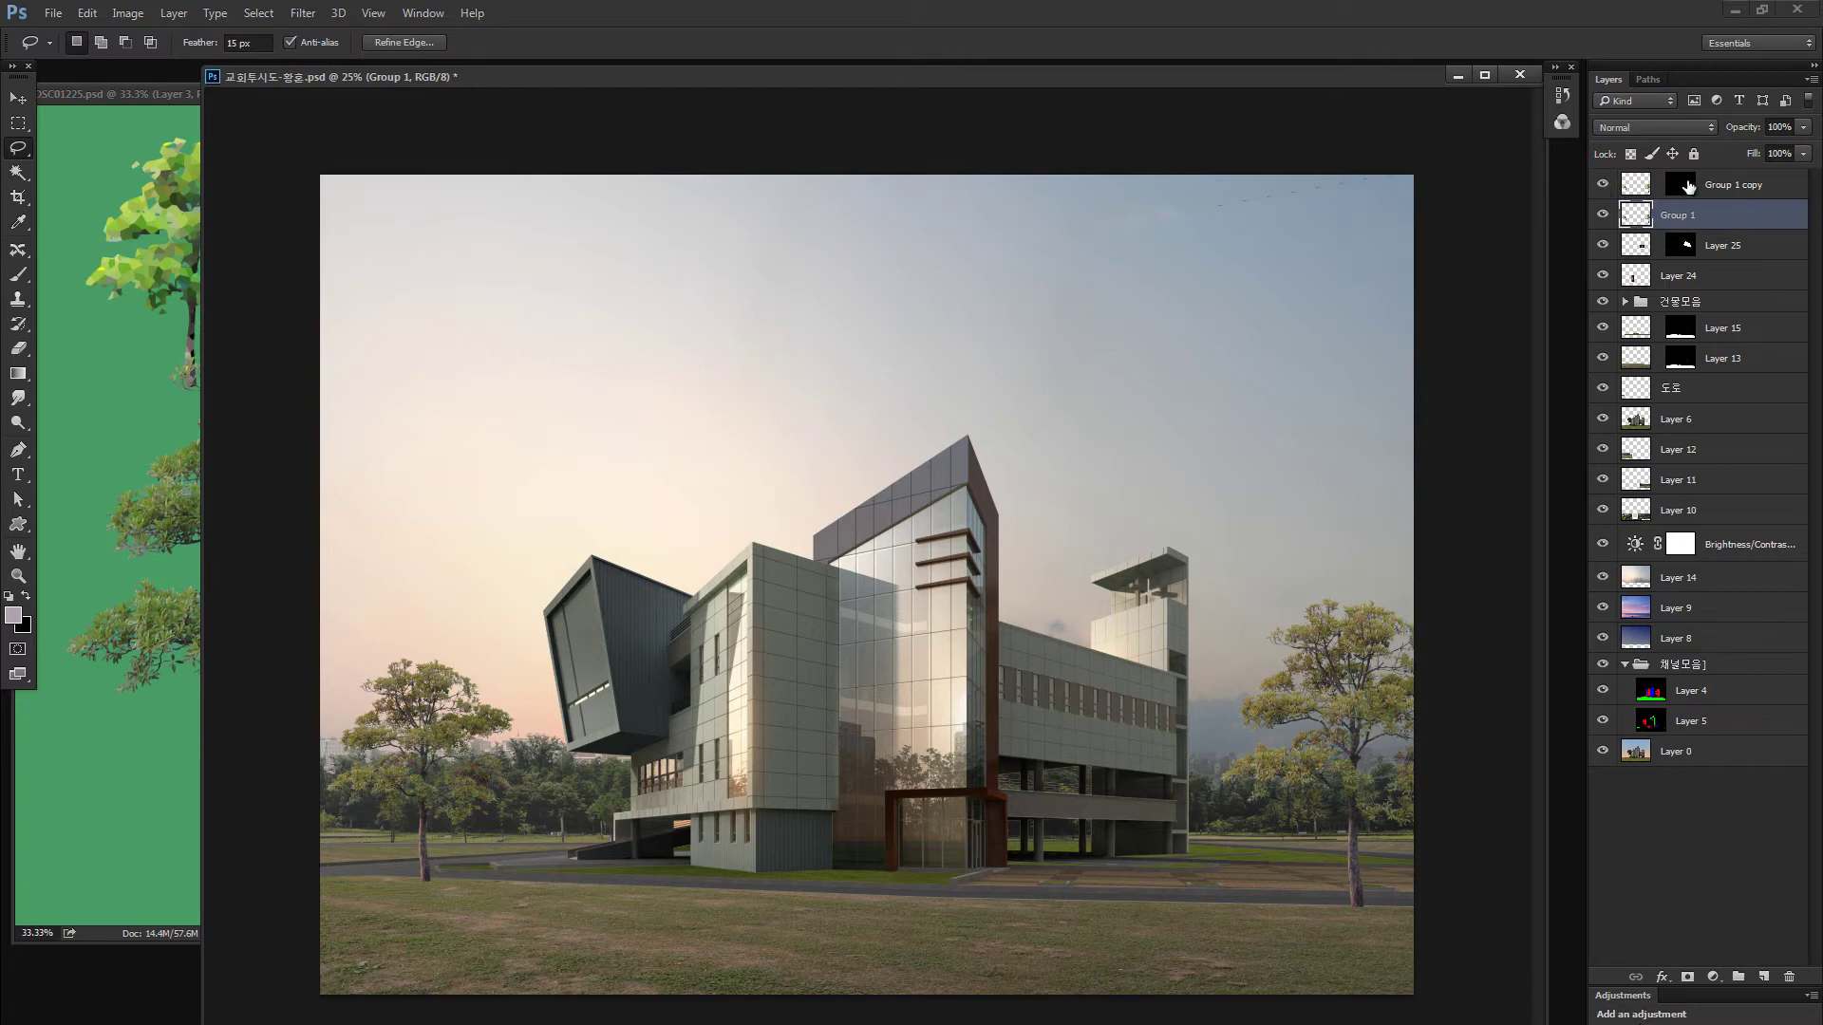
Paint white on the Group 1 copy mask with a brush reduced to 250 px, revealing highlights on both trees
left_click(1680, 185)
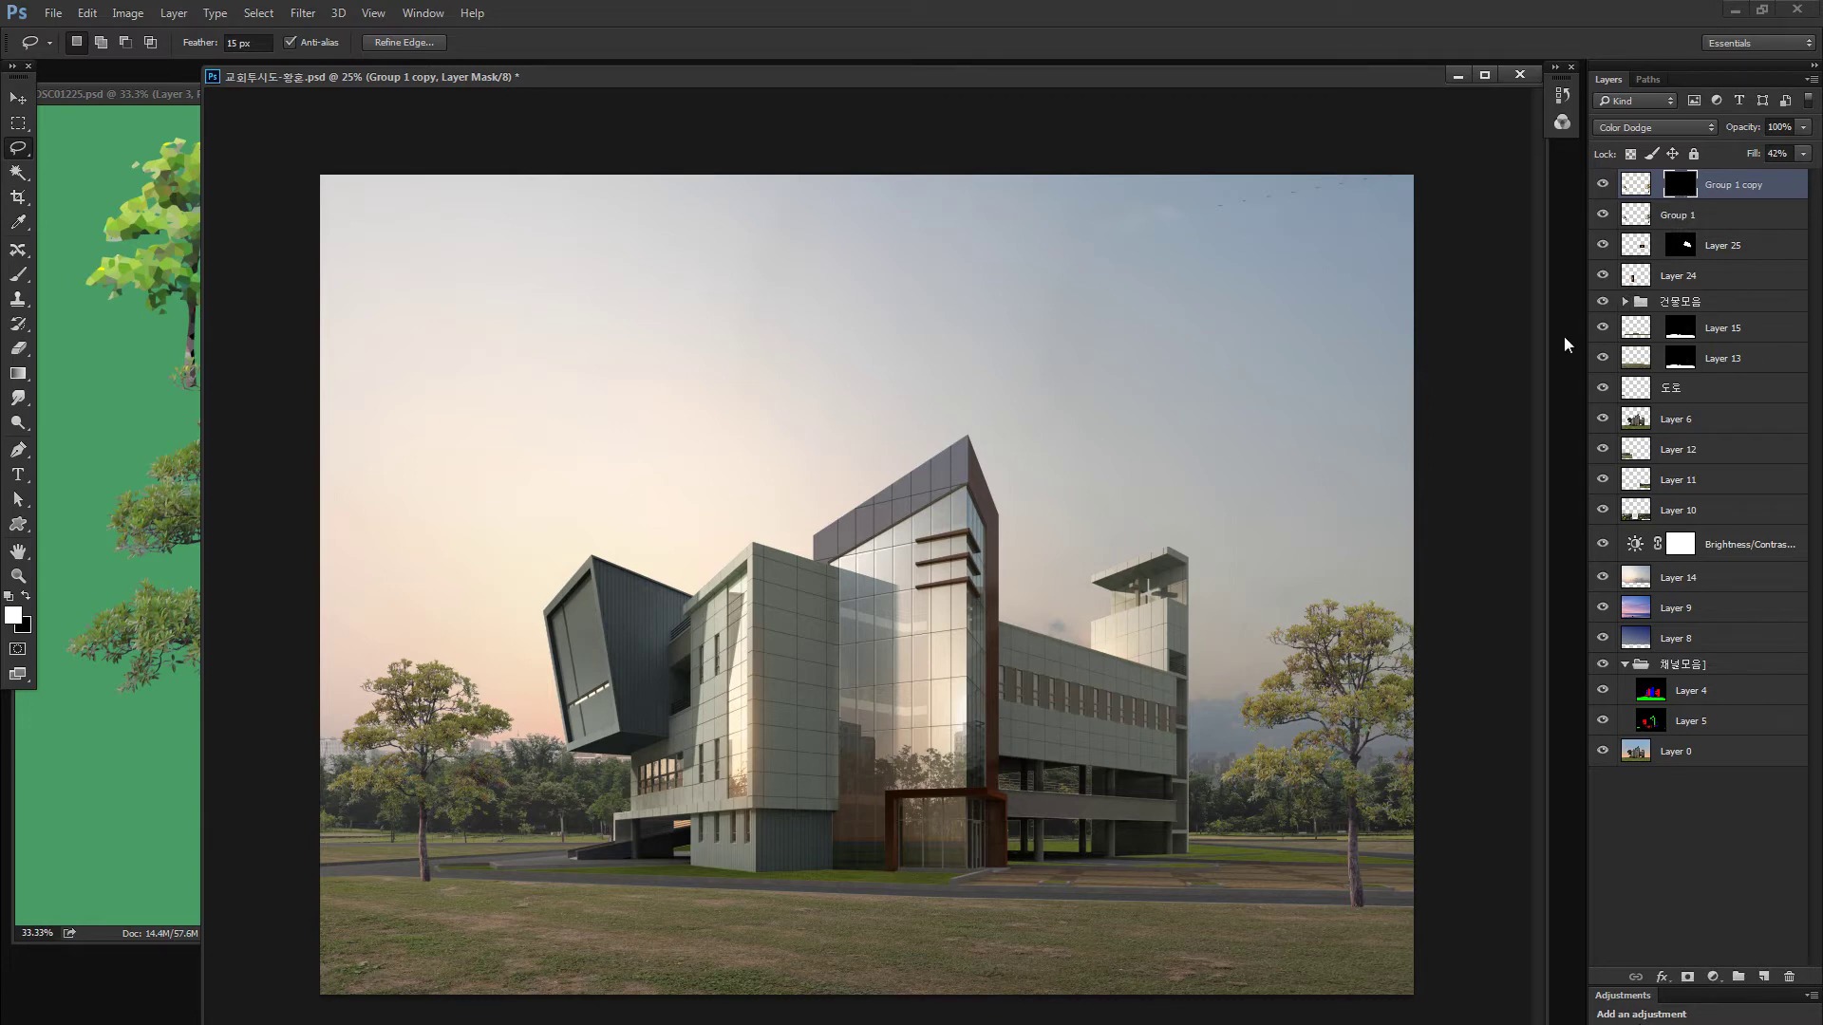
key("b")
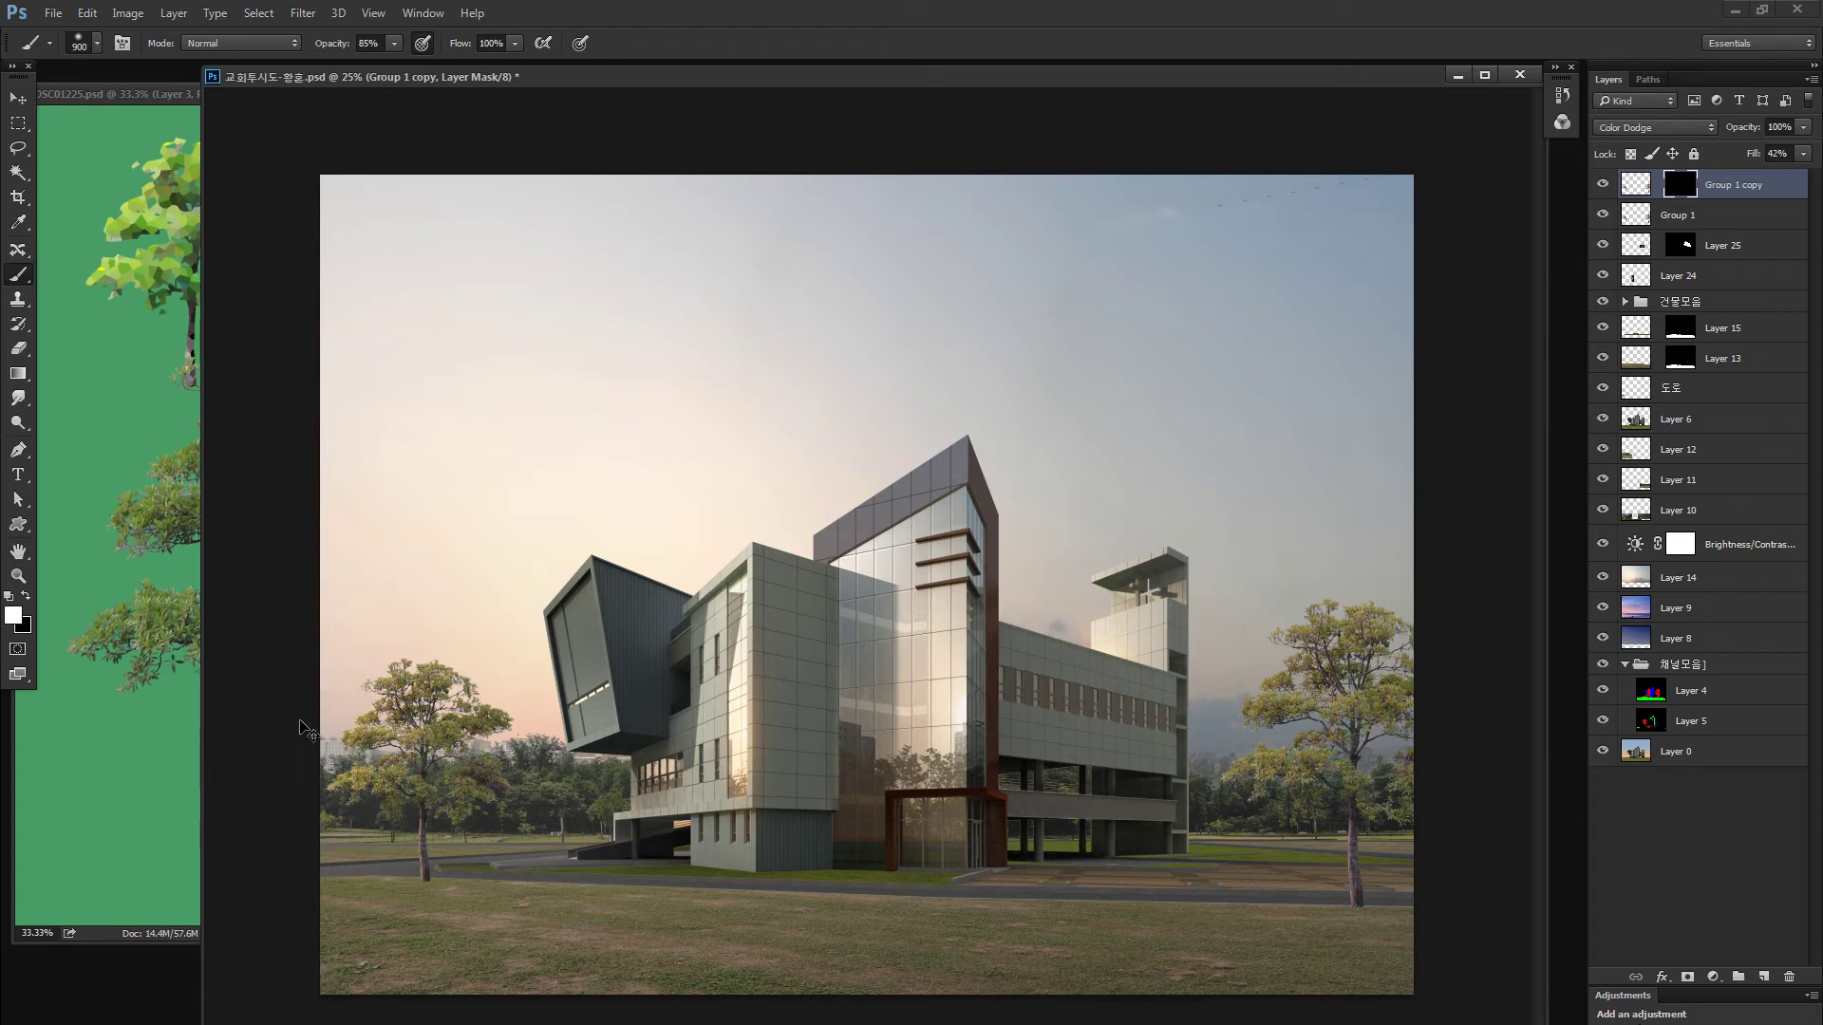
mouse_move(301, 773)
left_mouse_down()
mouse_move(341, 725)
mouse_move(486, 676)
left_mouse_up()
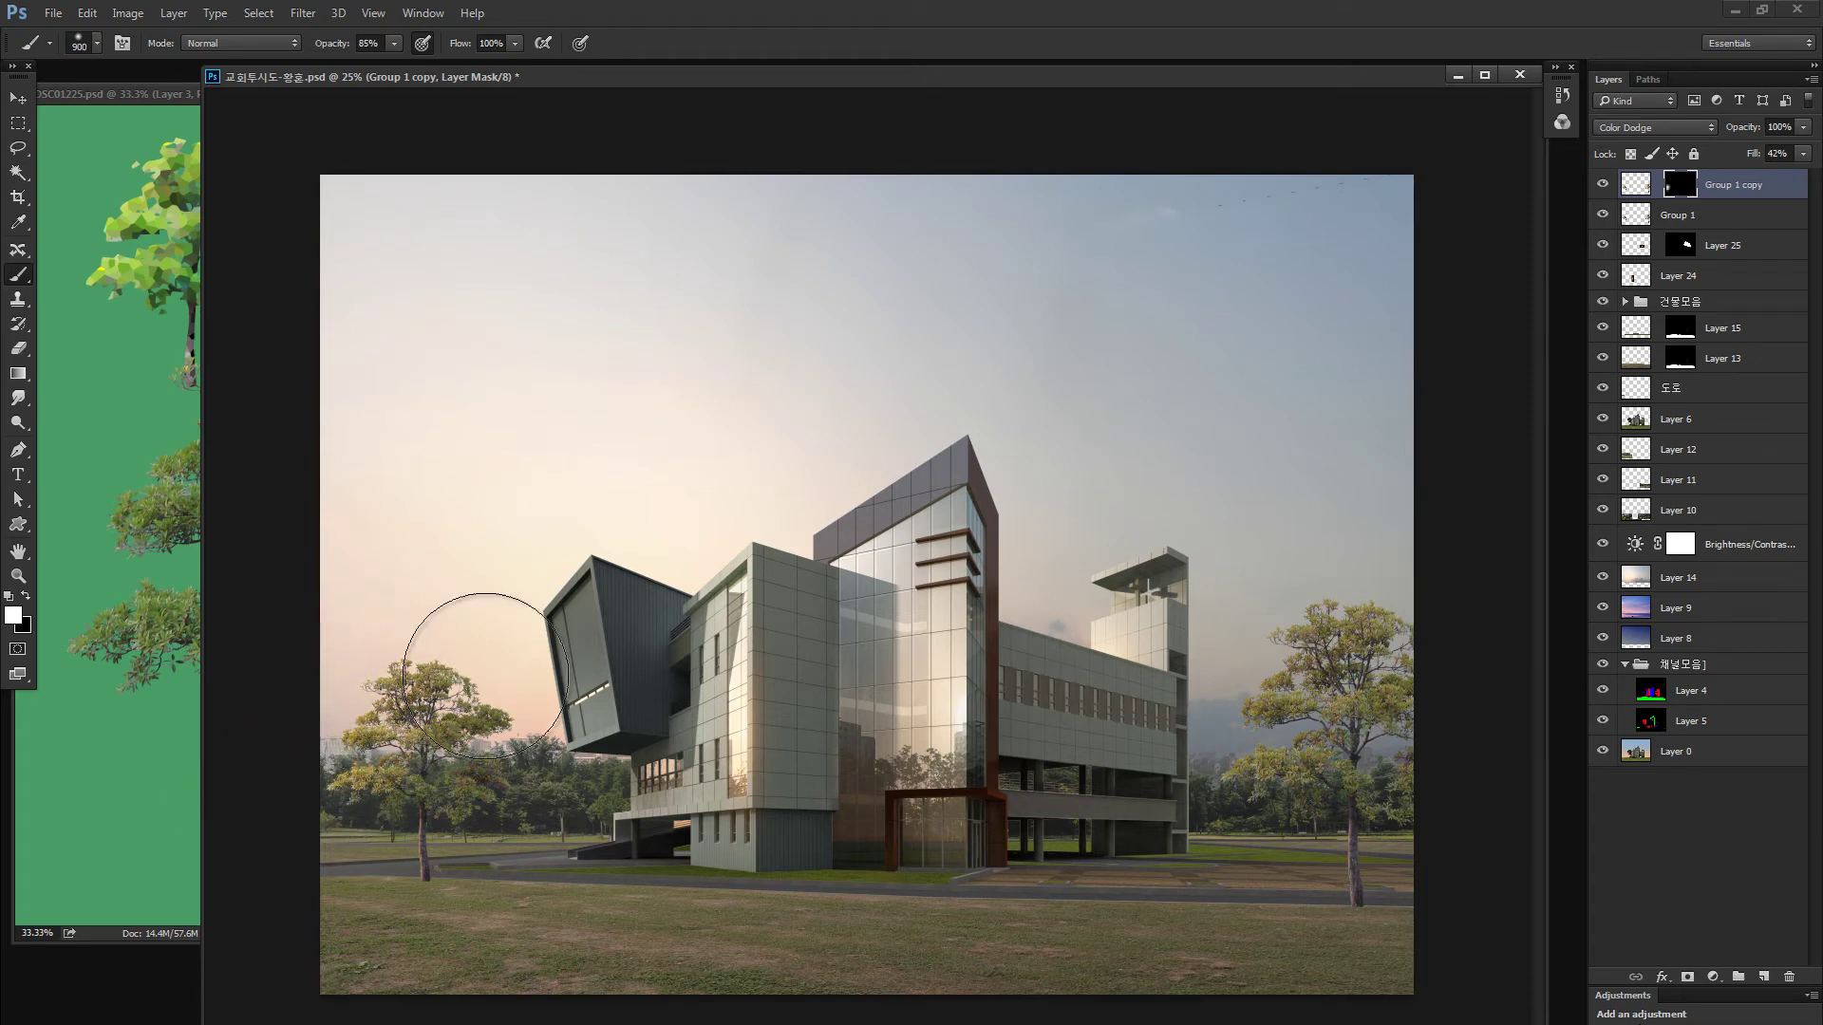
key("ctrl+z")
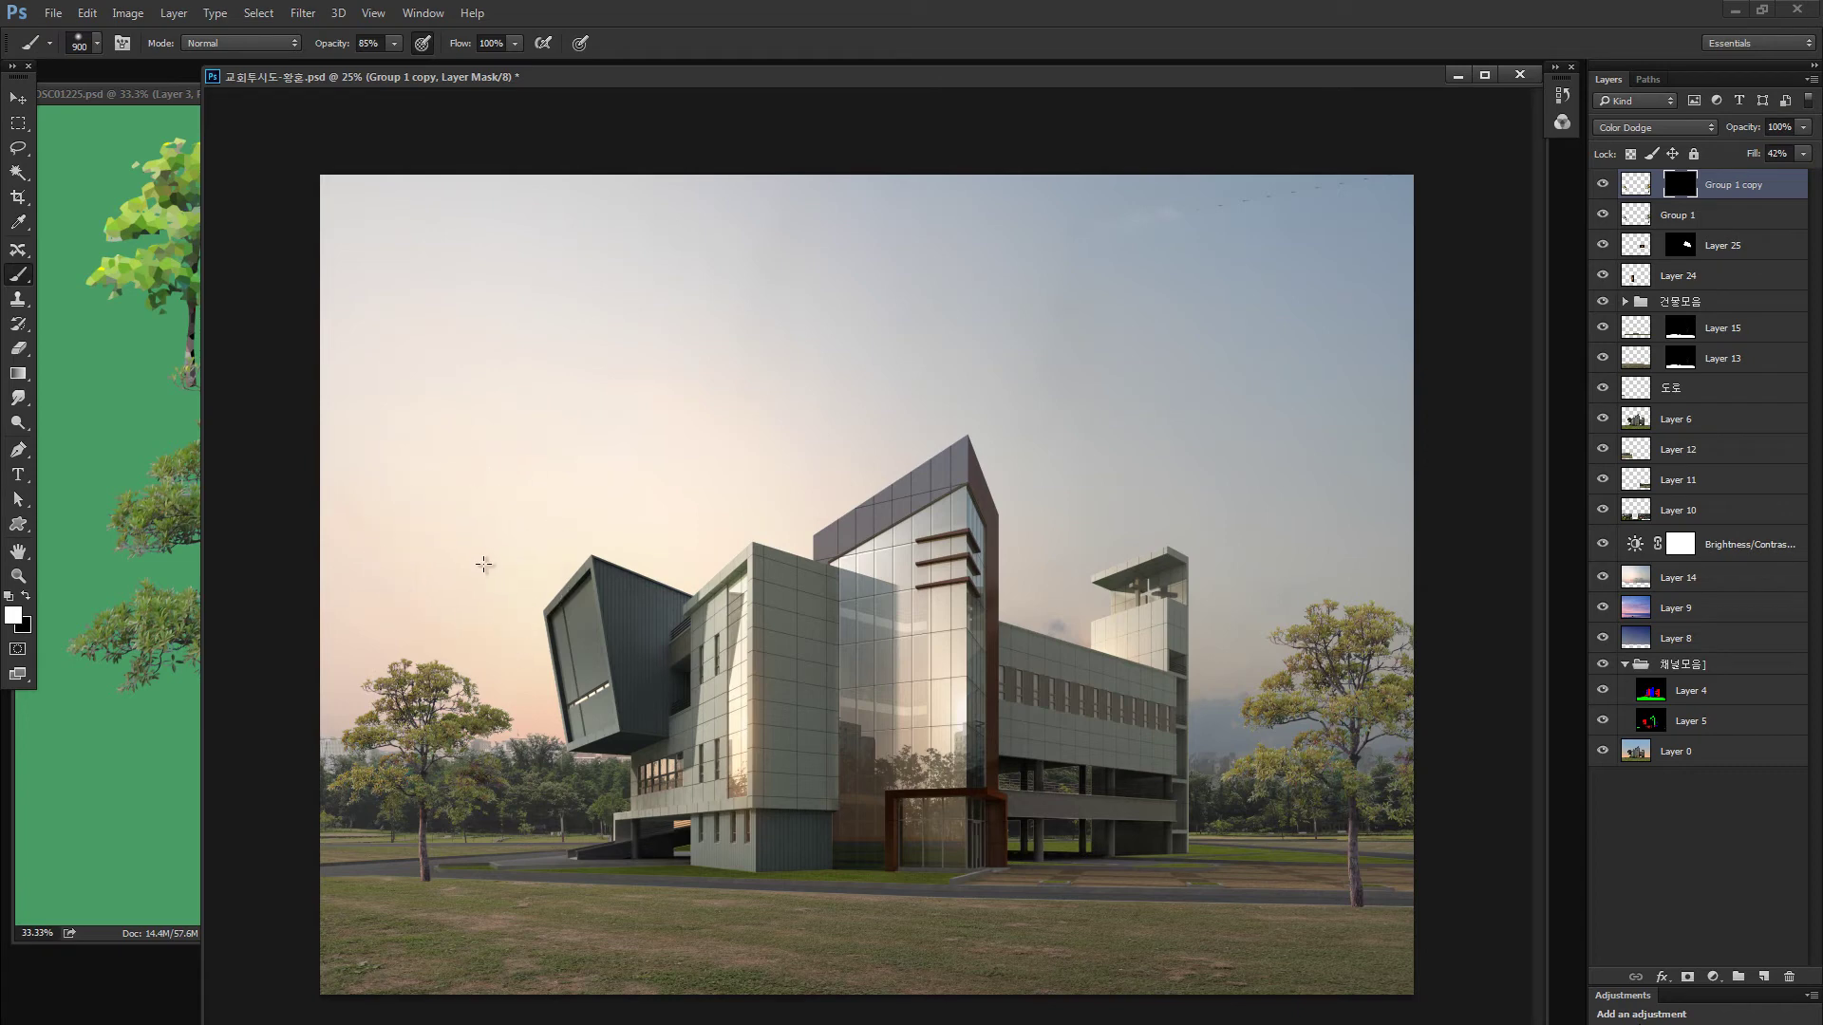
left_click_drag(351, 753, 462, 671)
key("ctrl+z")
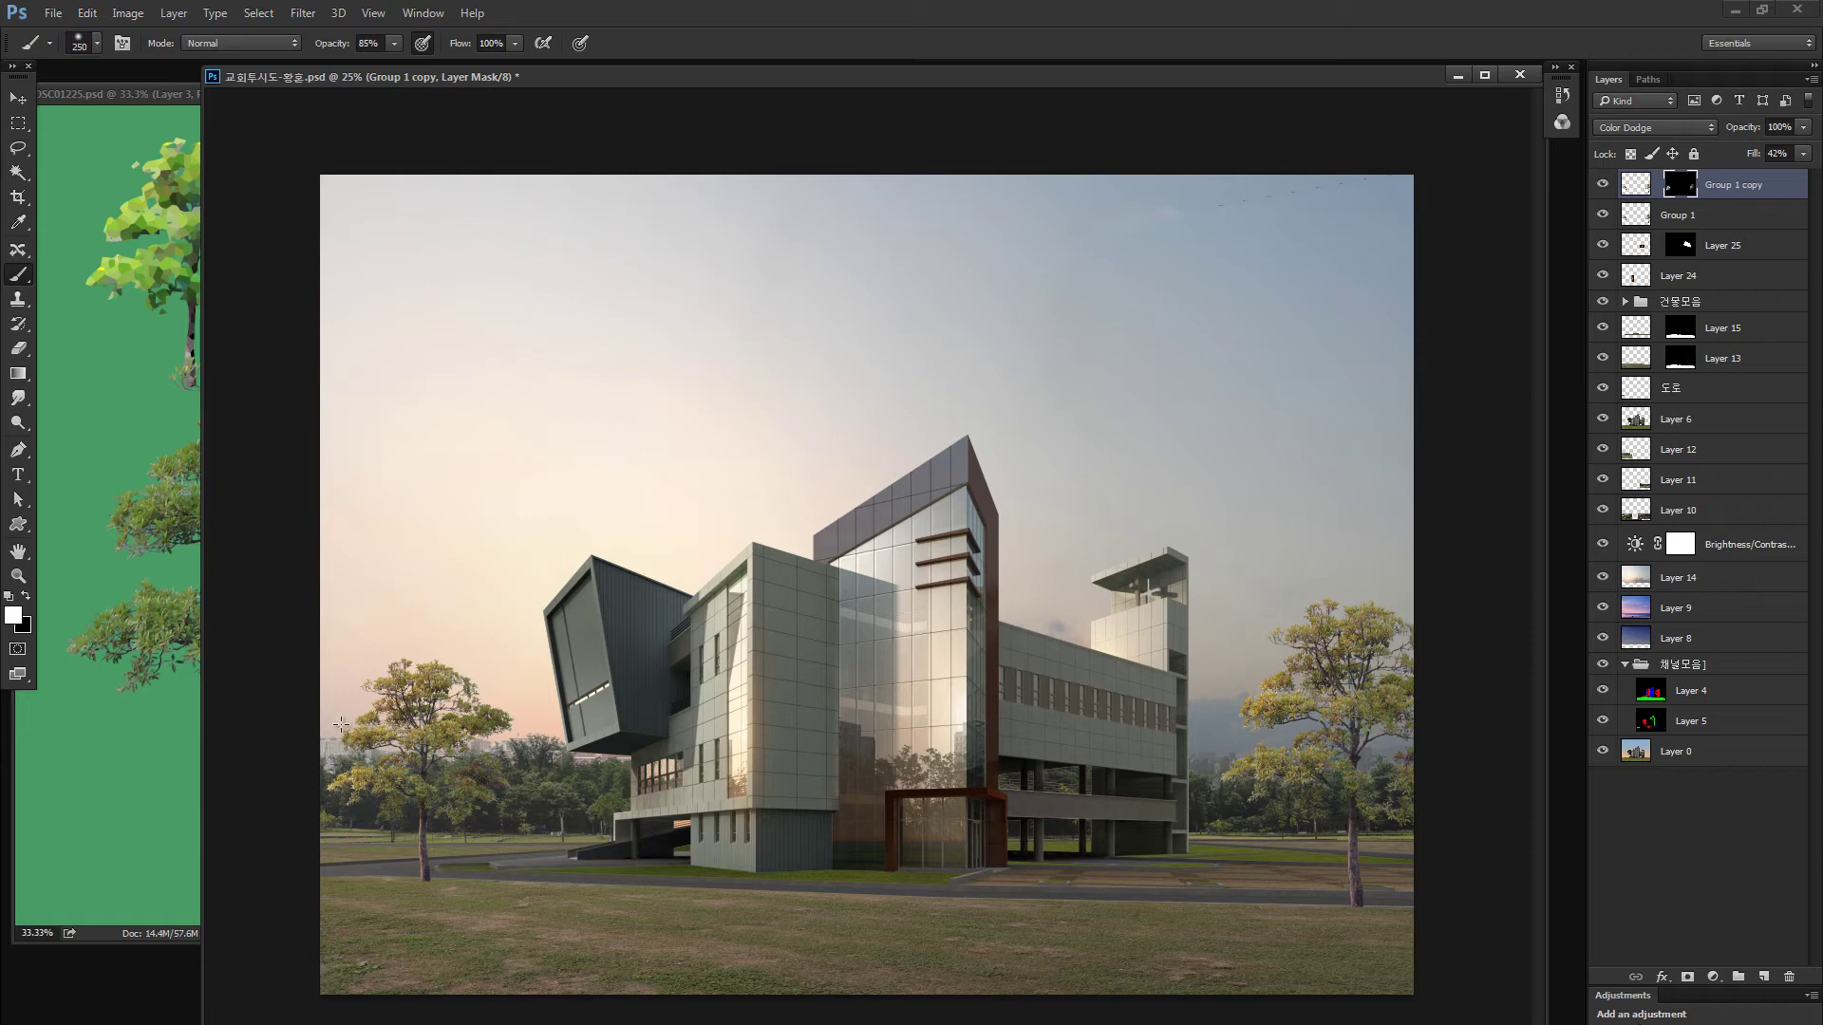
Compare the whole image with and without the masked Color Dodge highlights on the trees
key("ctrl+minus")
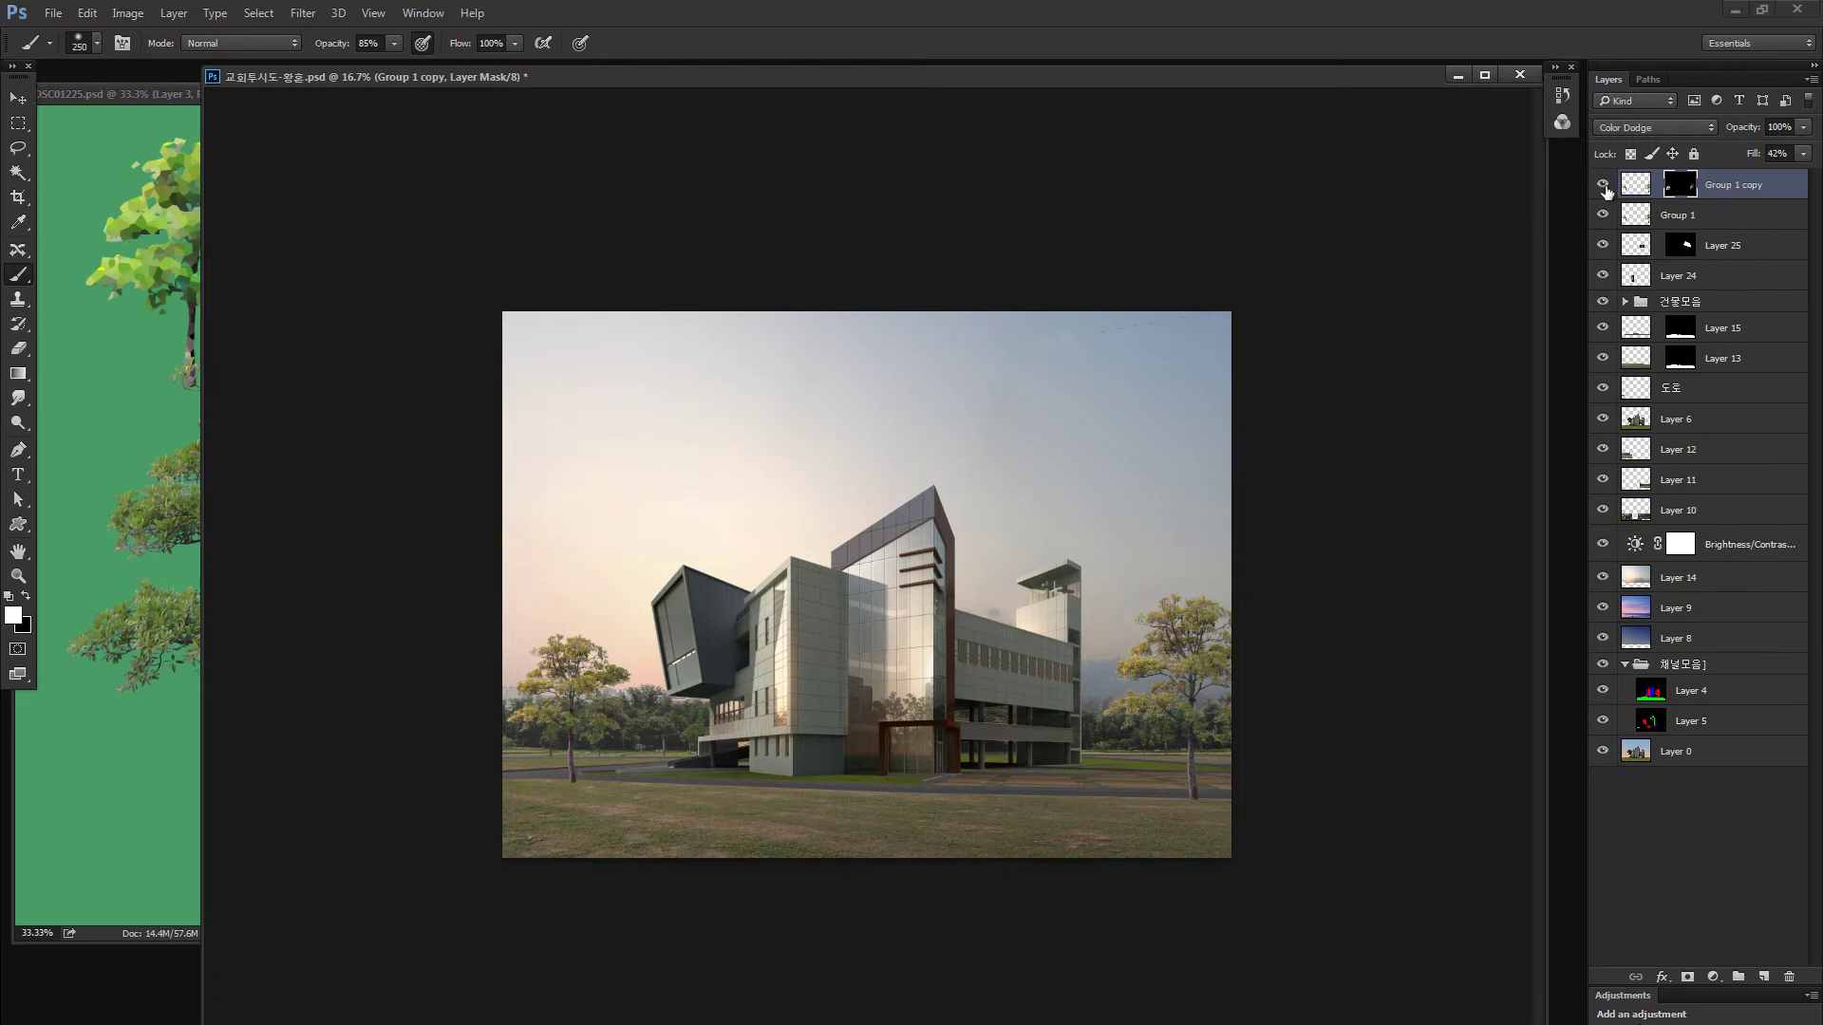
left_click(1603, 186)
left_click(1611, 190)
left_click(1611, 190)
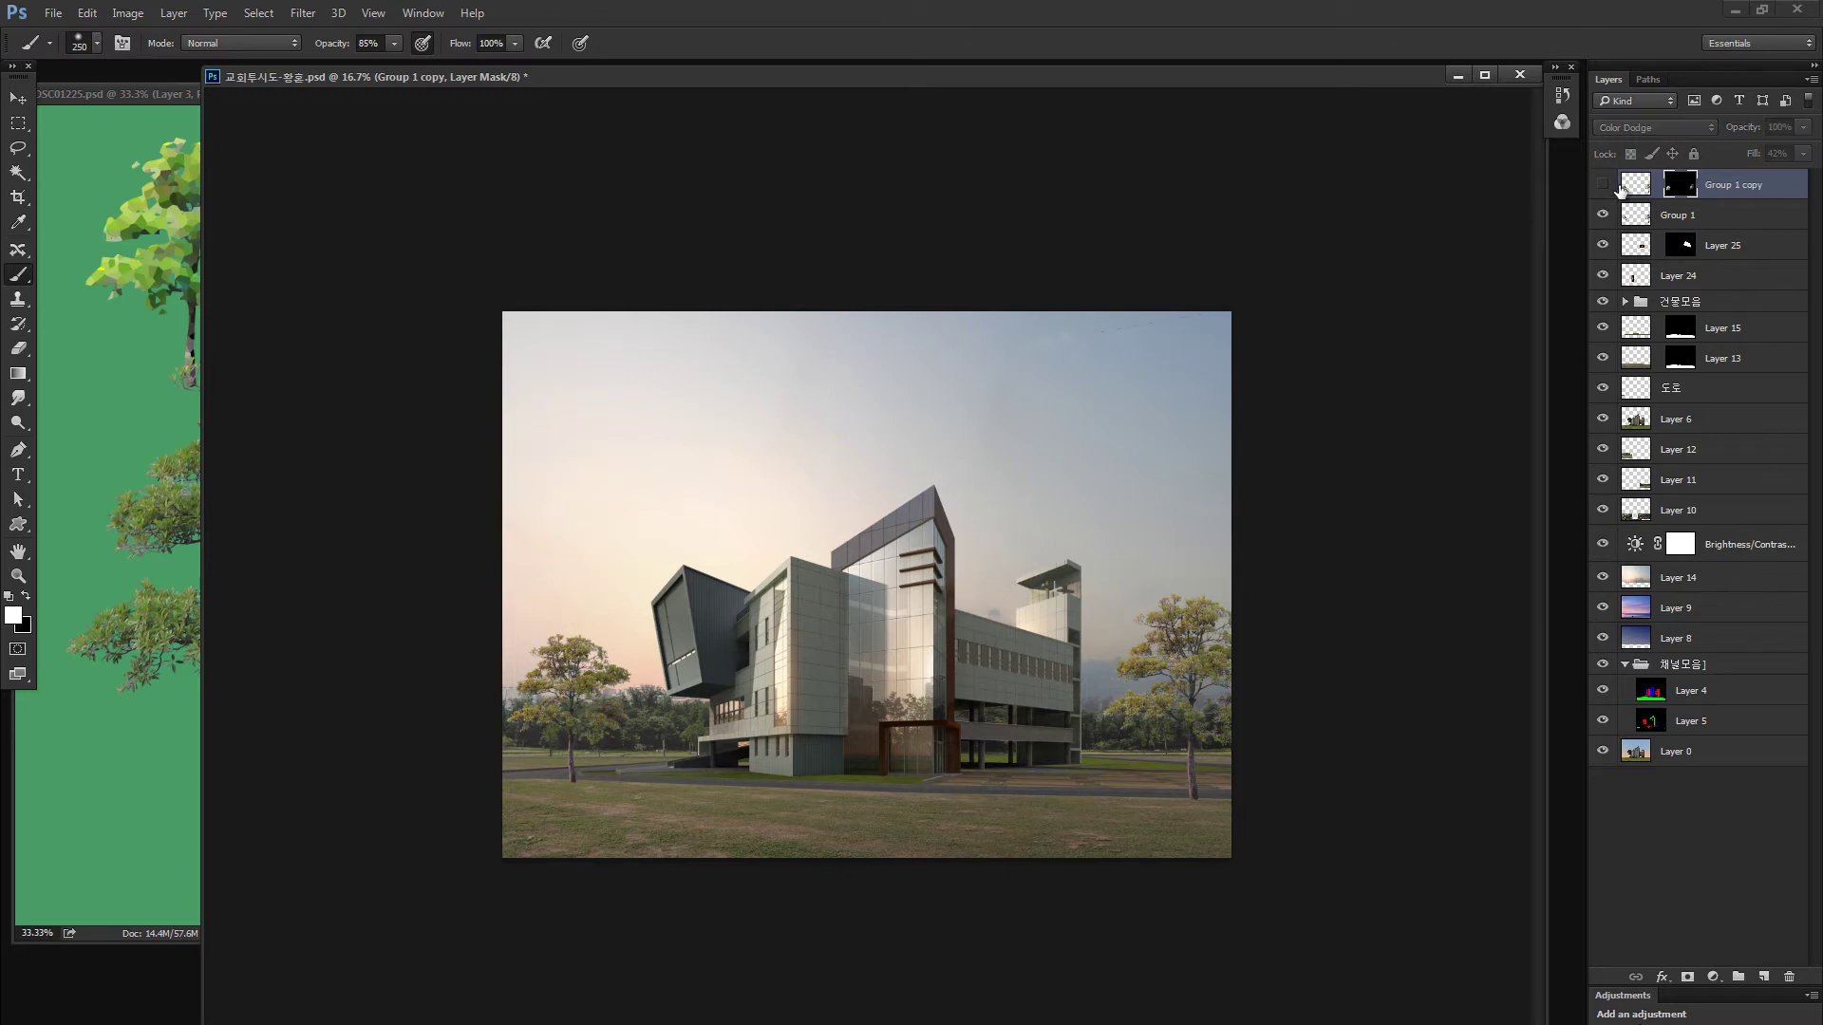
left_click(1611, 189)
key("z")
left_click_drag(582, 713, 621, 712)
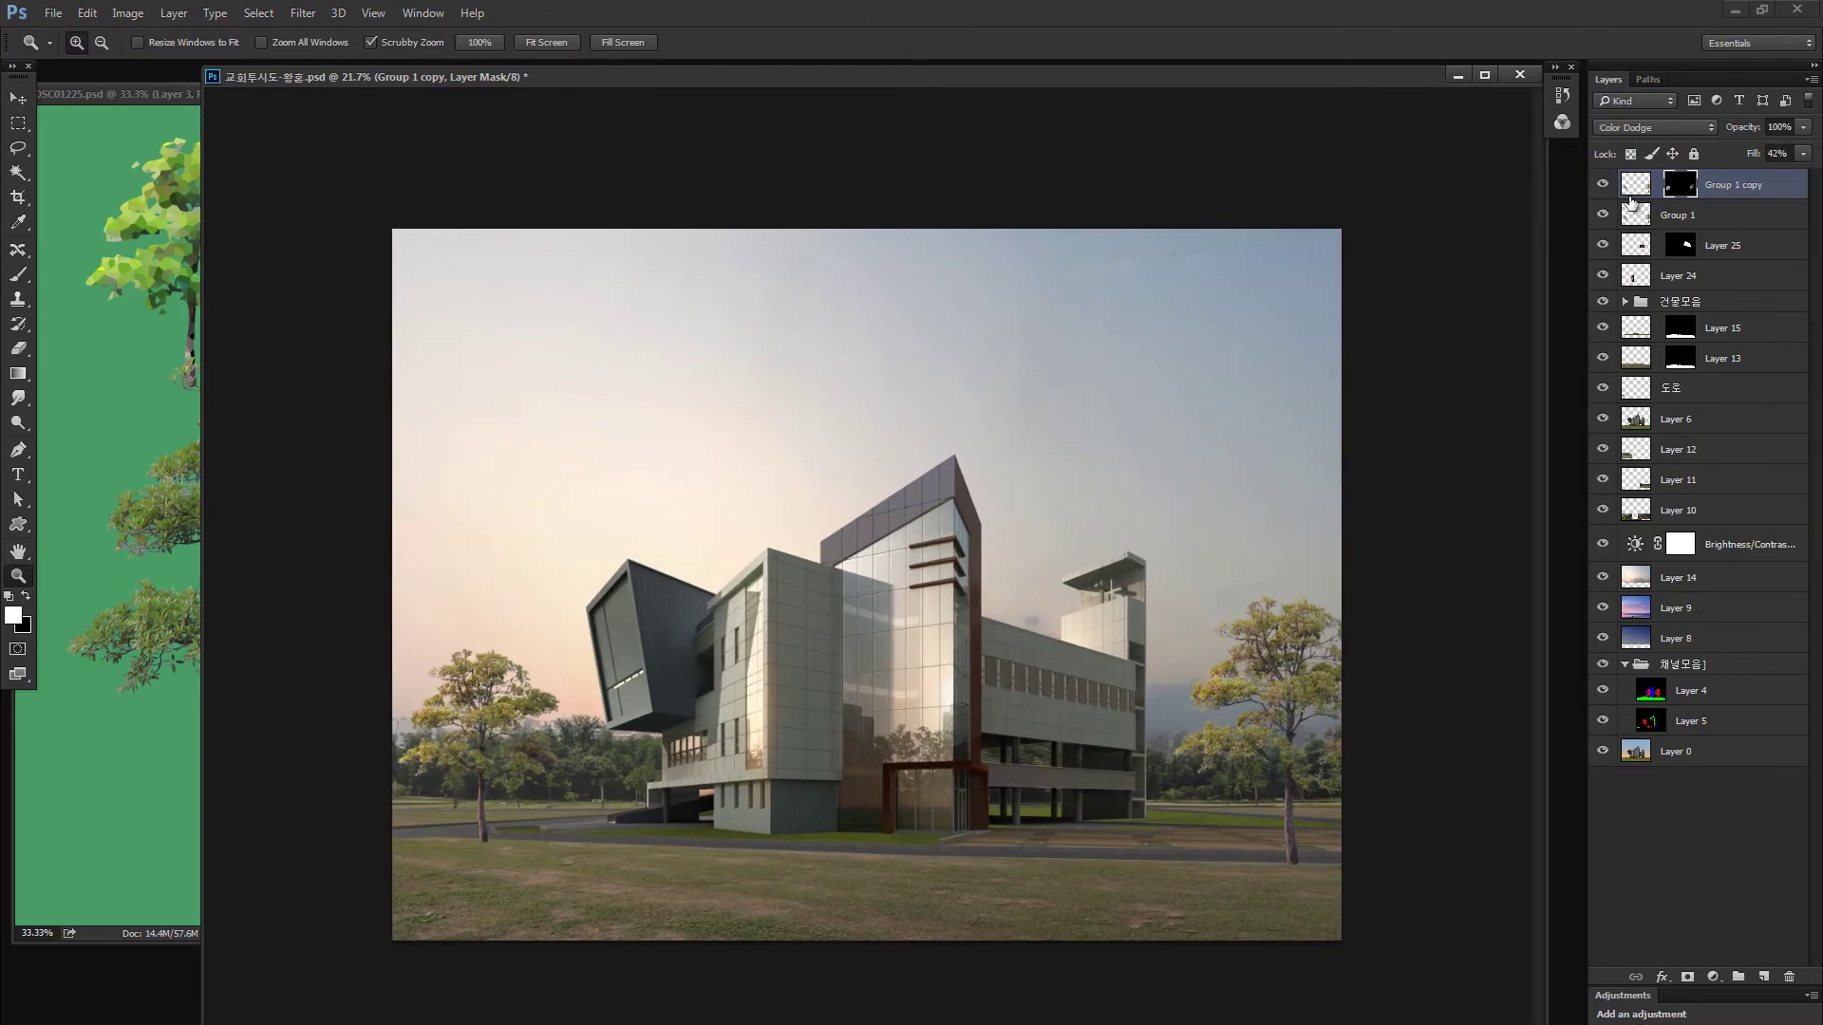
Add a new layer above Group 1 copy in Overlay mode and ready the Brush with black as foreground colour
left_click(1623, 195)
left_click(1763, 977)
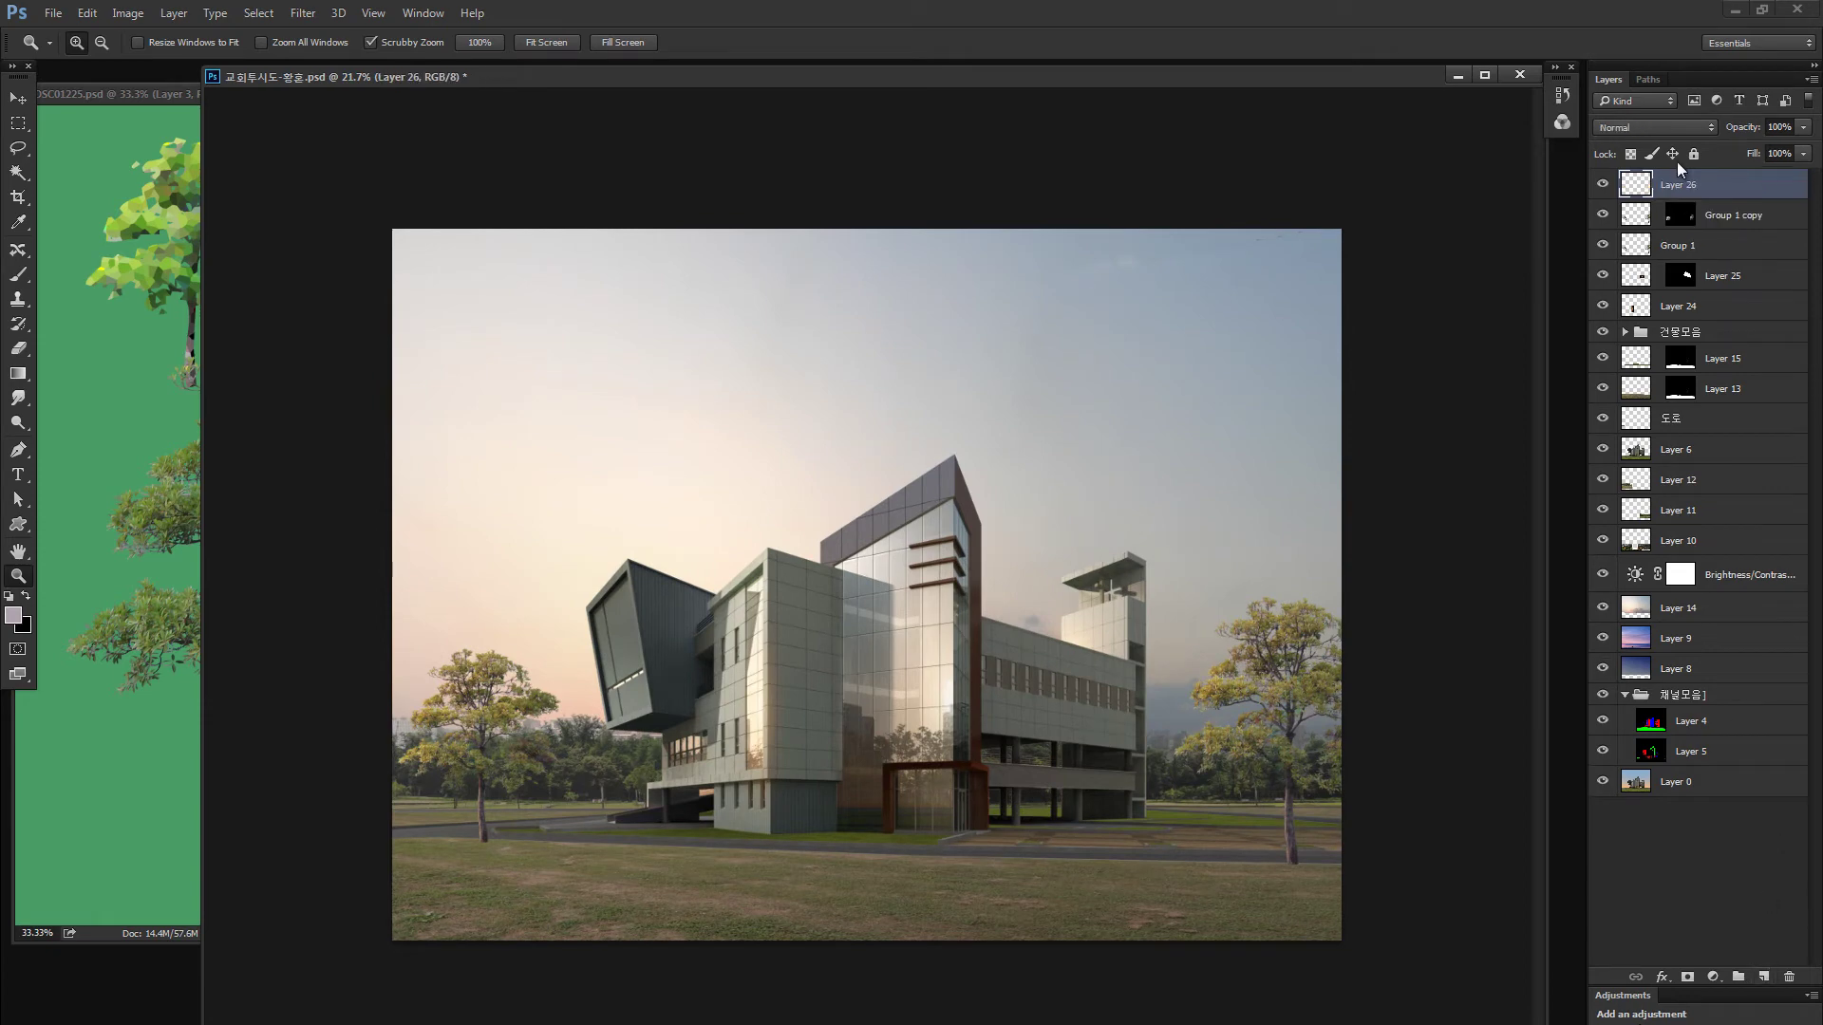
left_click(1656, 127)
left_click(1614, 315)
key("b")
key("x")
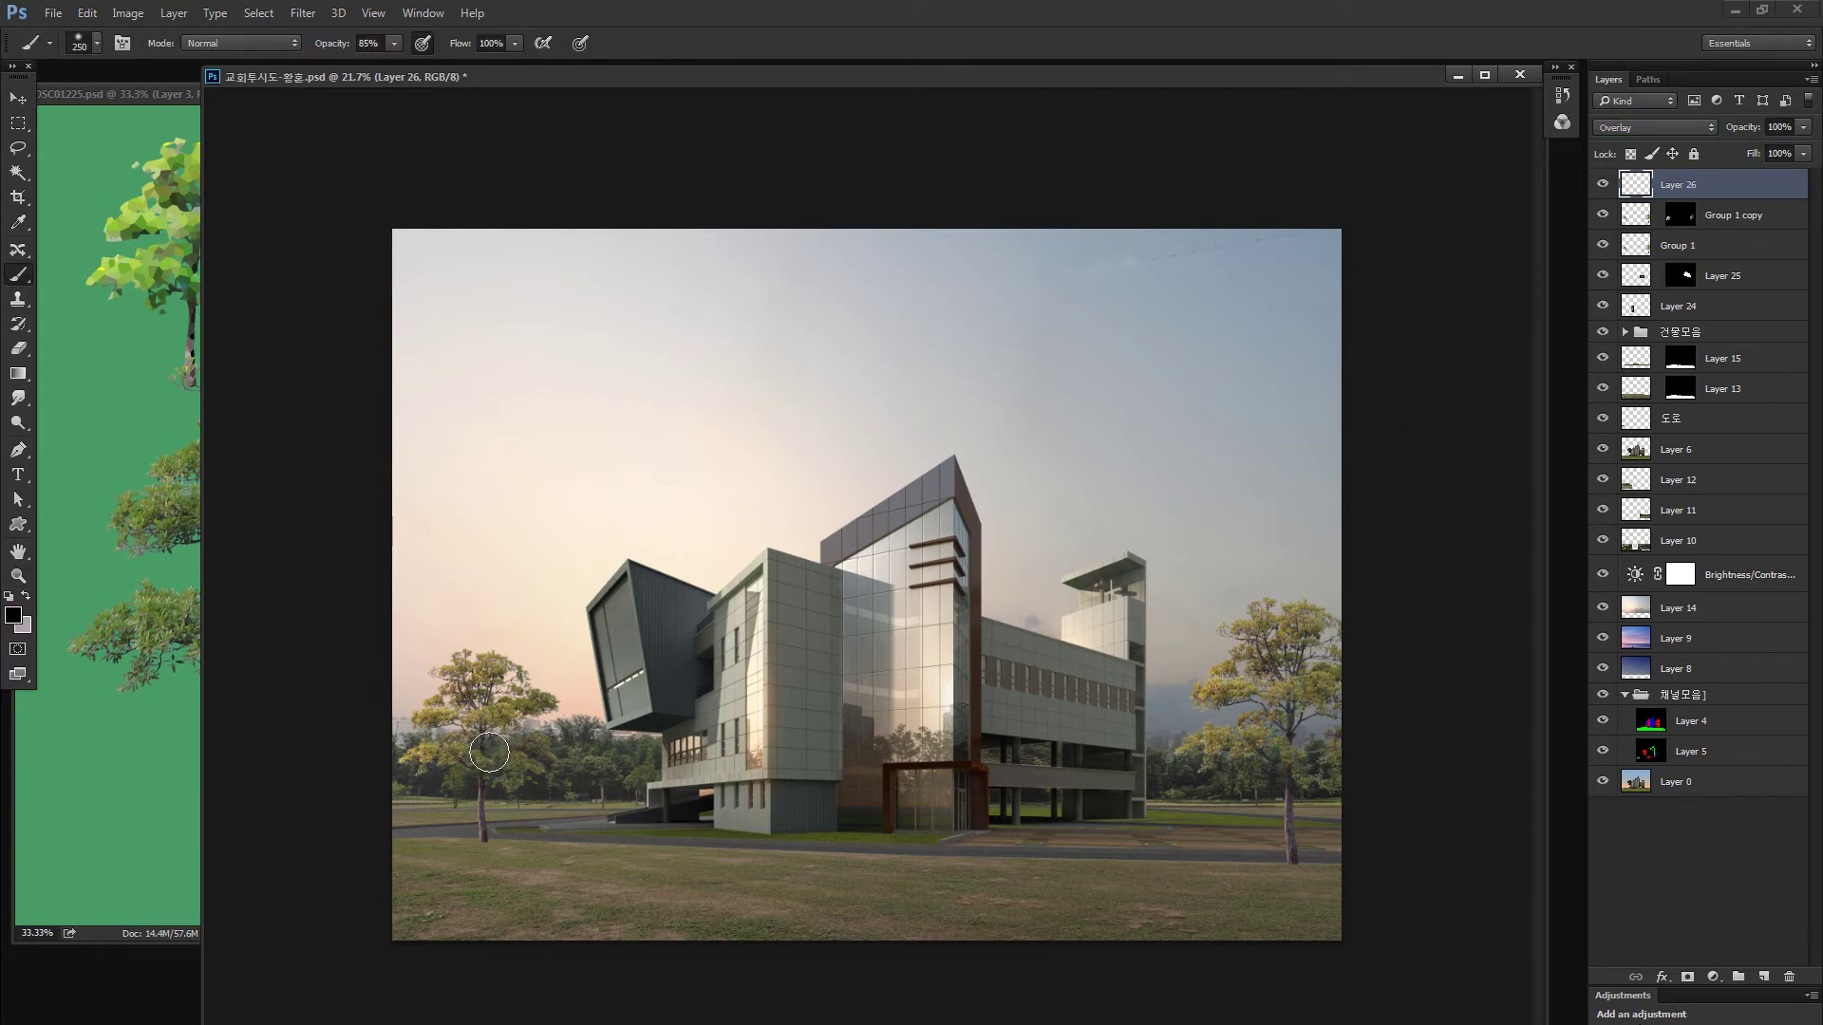
Try darkening the shaded parts of both trees with black strokes on the Overlay layer, undoing each stroke
mouse_move(498, 749)
left_mouse_down()
mouse_move(505, 676)
mouse_move(499, 705)
mouse_move(524, 722)
mouse_move(507, 773)
mouse_move(560, 769)
left_mouse_up()
key("ctrl+z")
left_click_drag(1306, 661, 1315, 702)
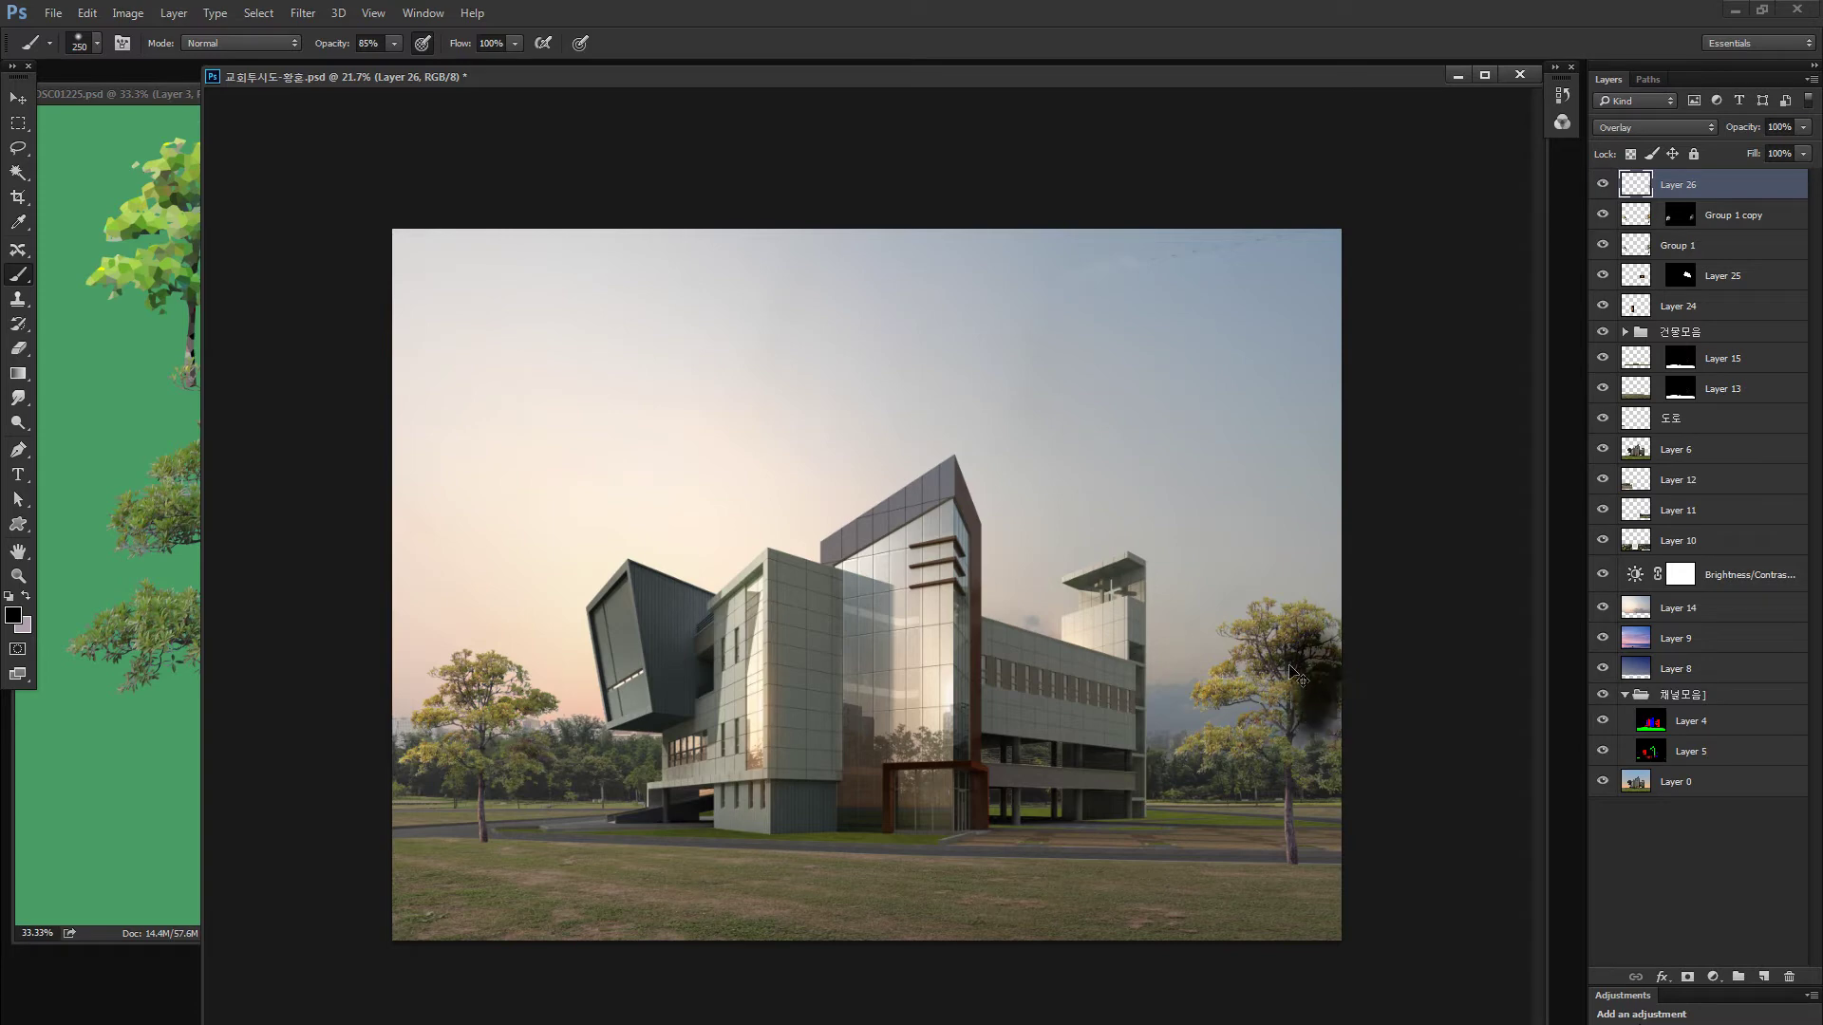
key("ctrl+z")
mouse_move(483, 701)
left_mouse_down()
mouse_move(508, 686)
mouse_move(515, 744)
mouse_move(525, 694)
left_mouse_up()
key("z")
key("ctrl+z")
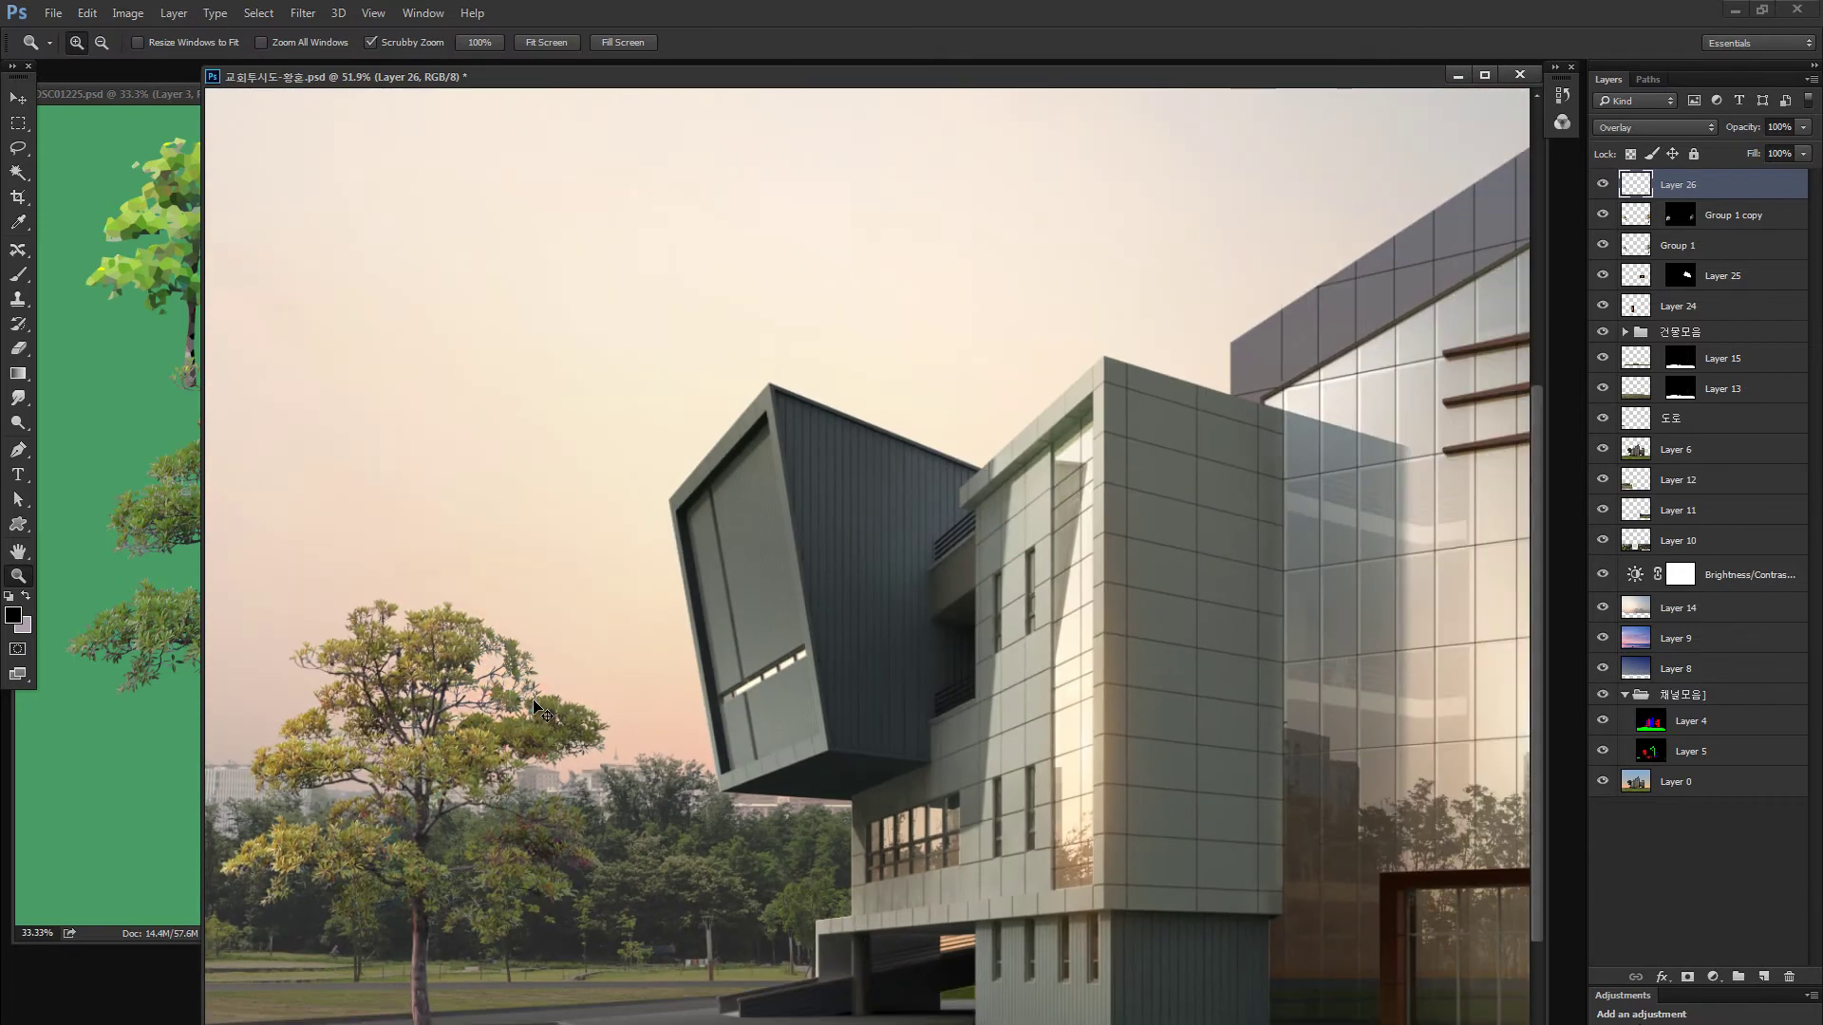
Try shading the left tree in black within a loaded tree selection with hidden edges, undoing the stroke and deselecting
left_click_drag(506, 842, 508, 745)
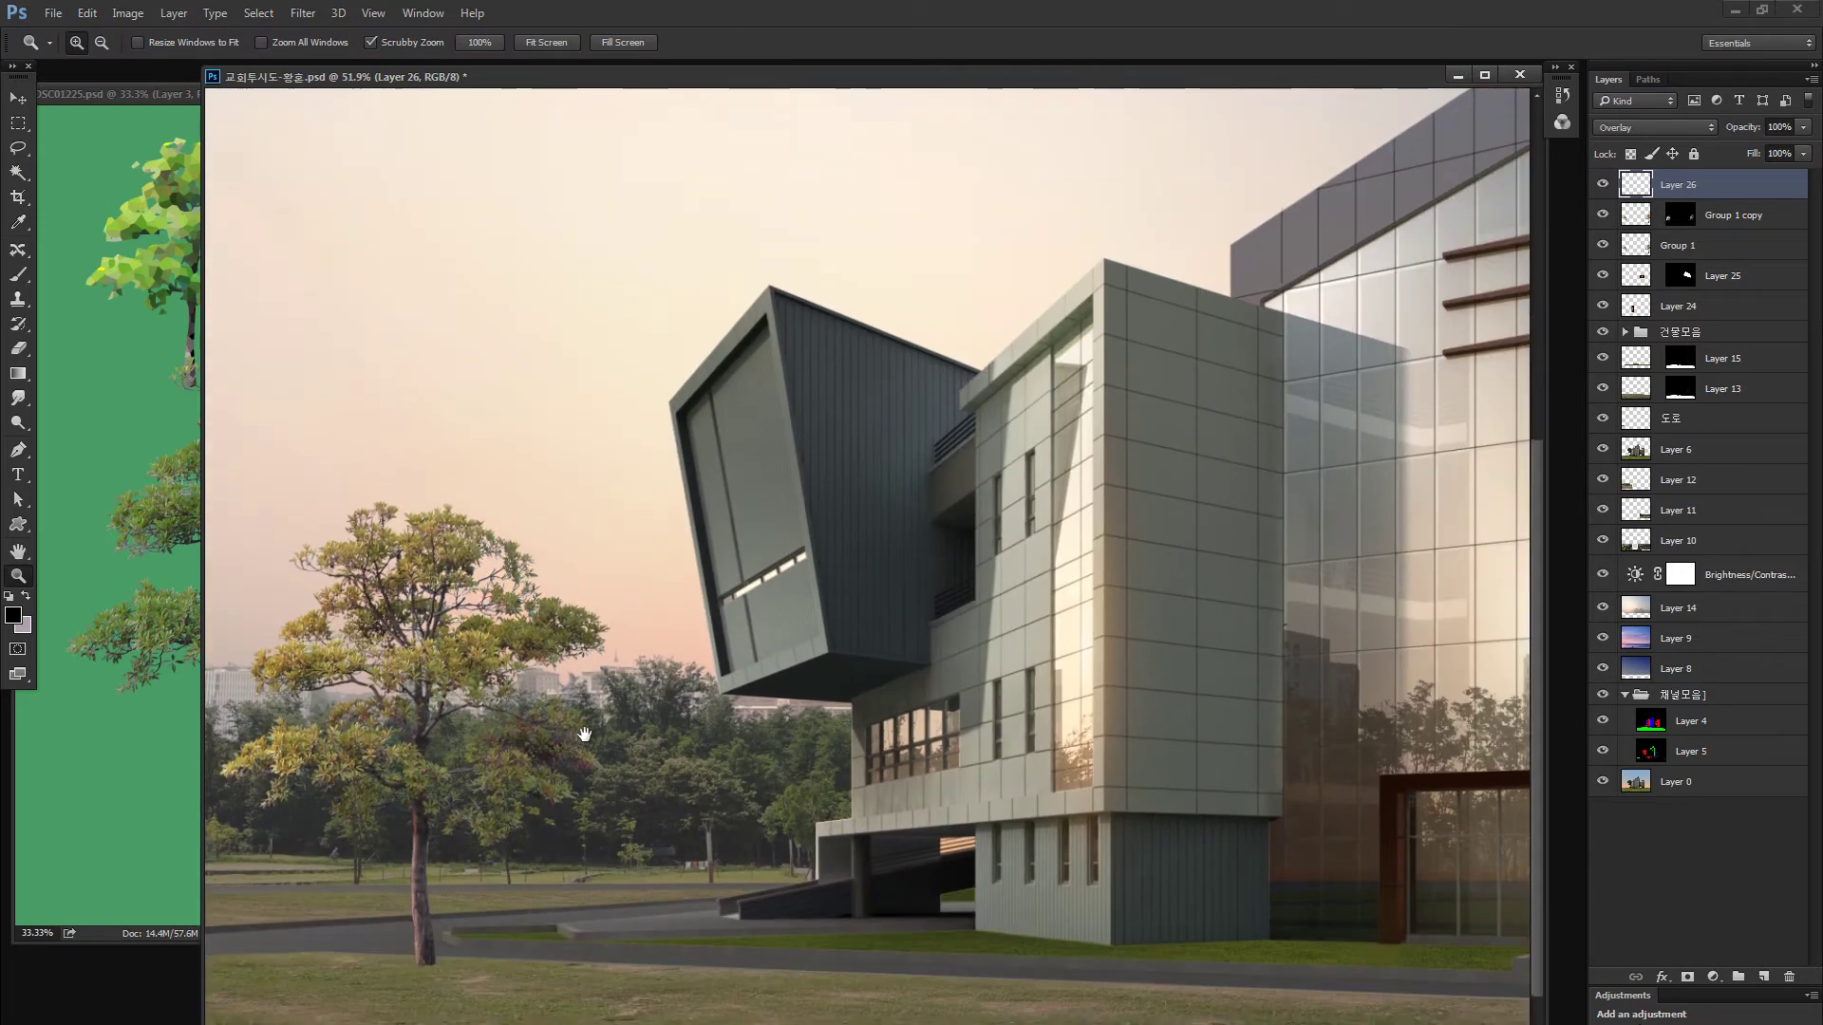
key("b")
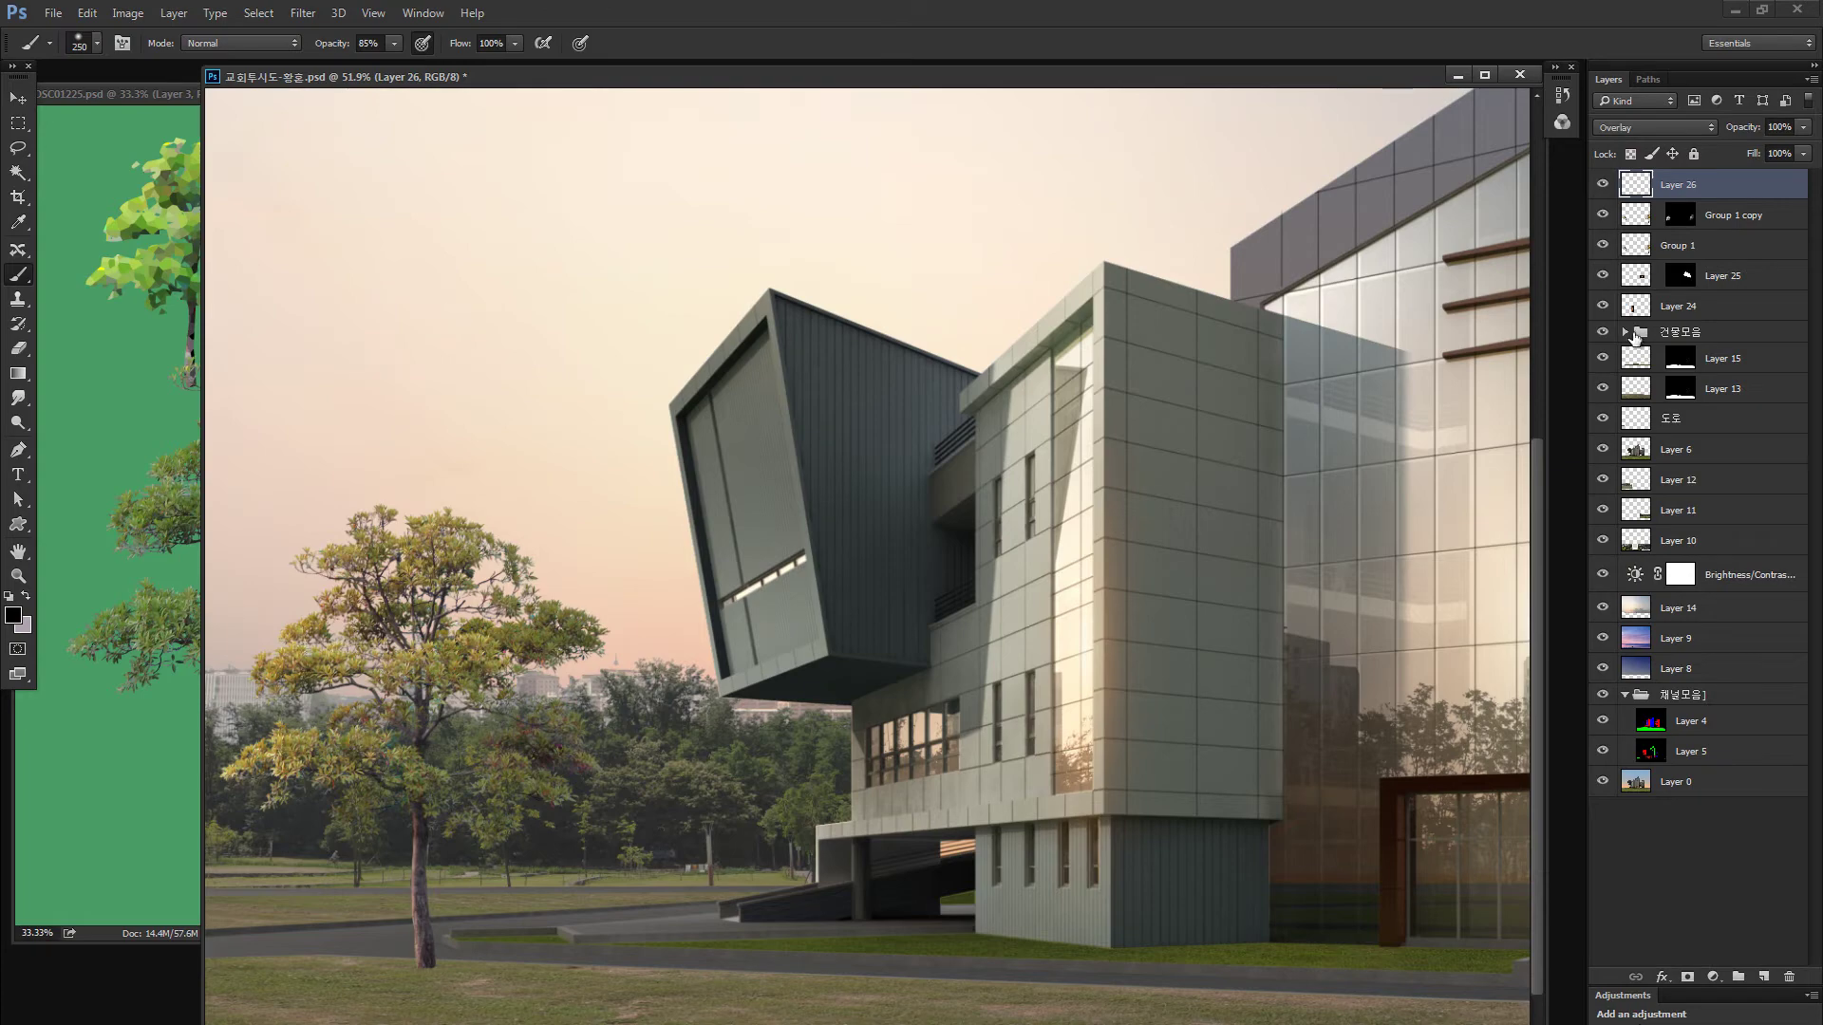
left_click(1635, 290, "ctrl")
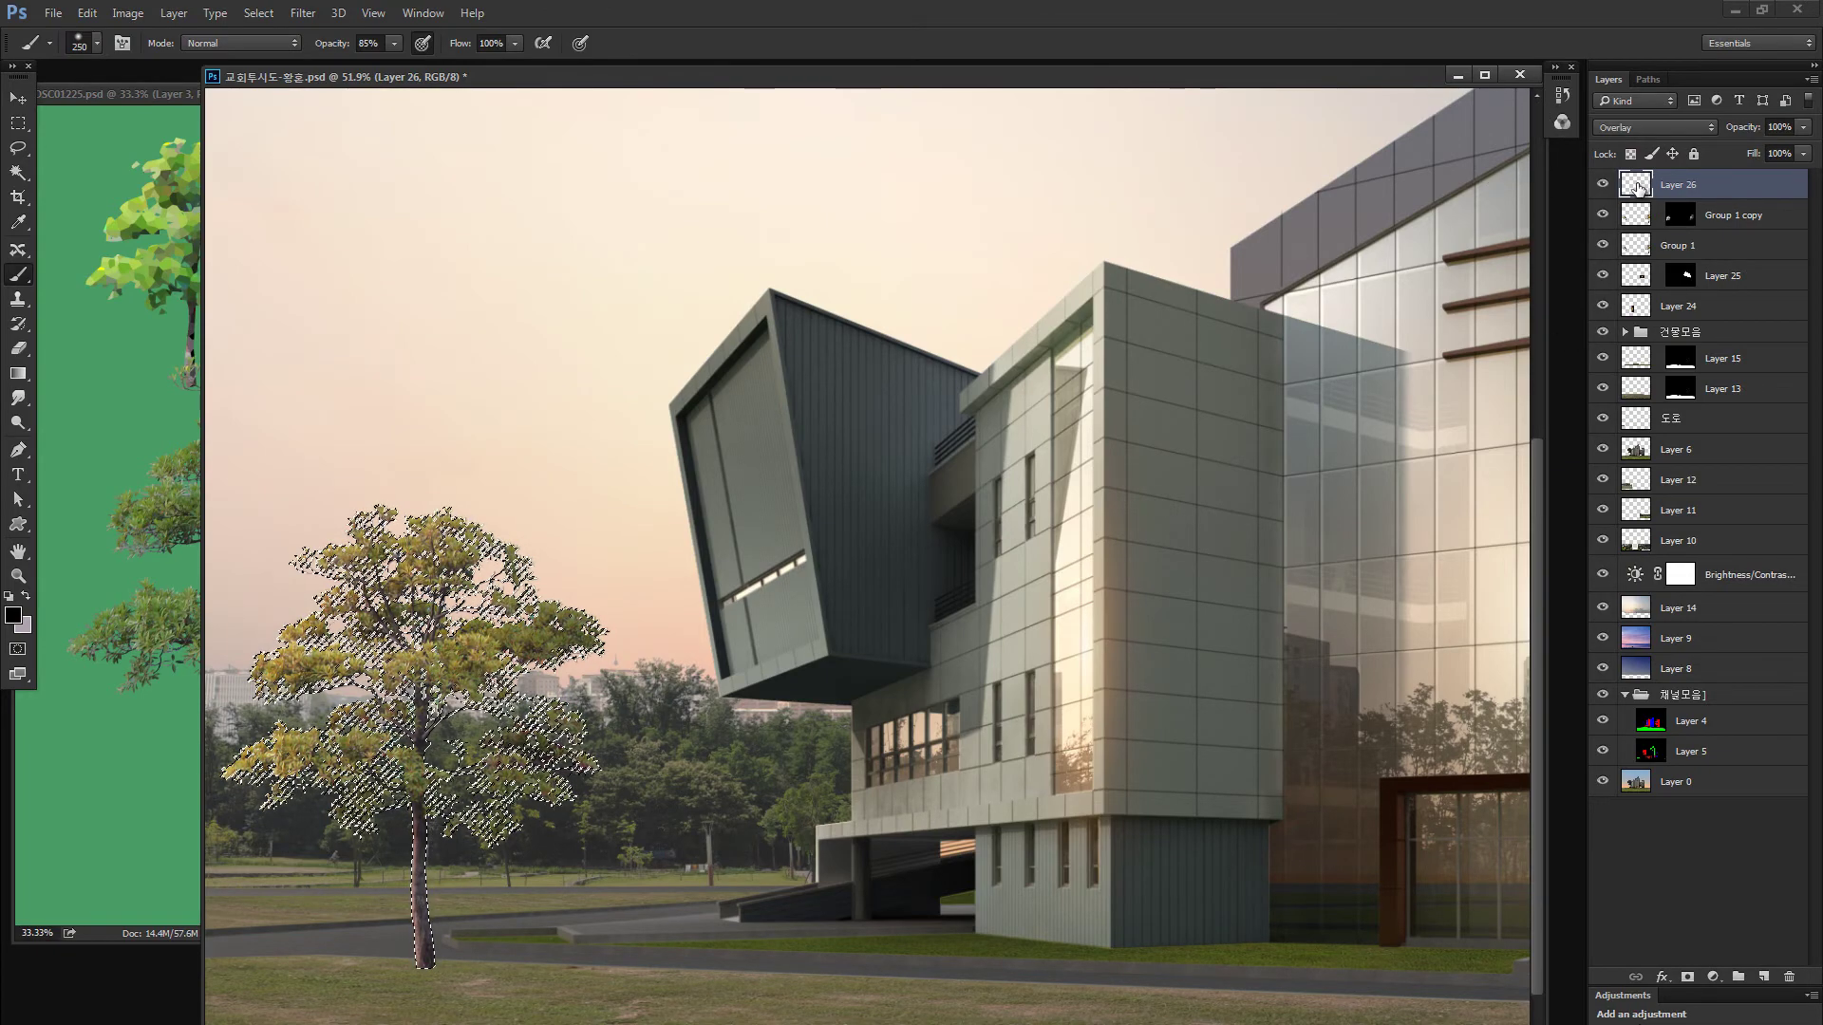
key("ctrl+h")
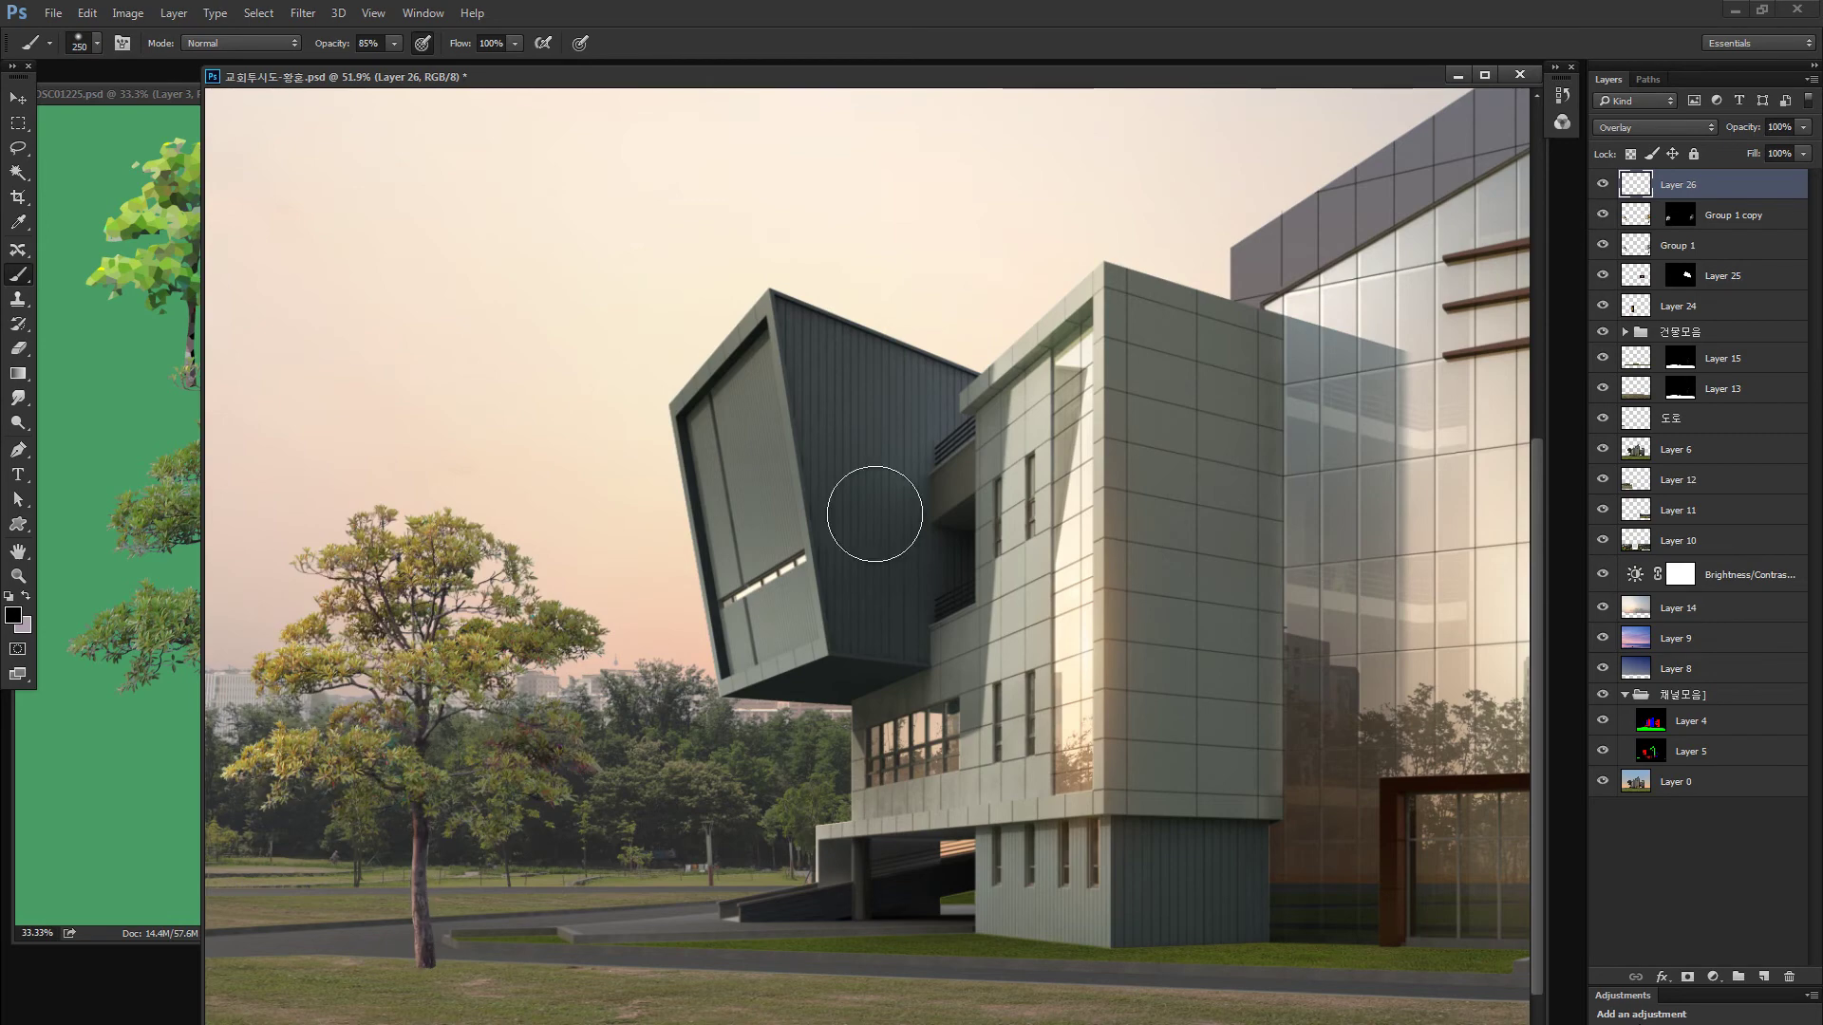
mouse_move(418, 626)
left_mouse_down()
mouse_move(493, 712)
mouse_move(446, 854)
mouse_move(589, 646)
left_mouse_up()
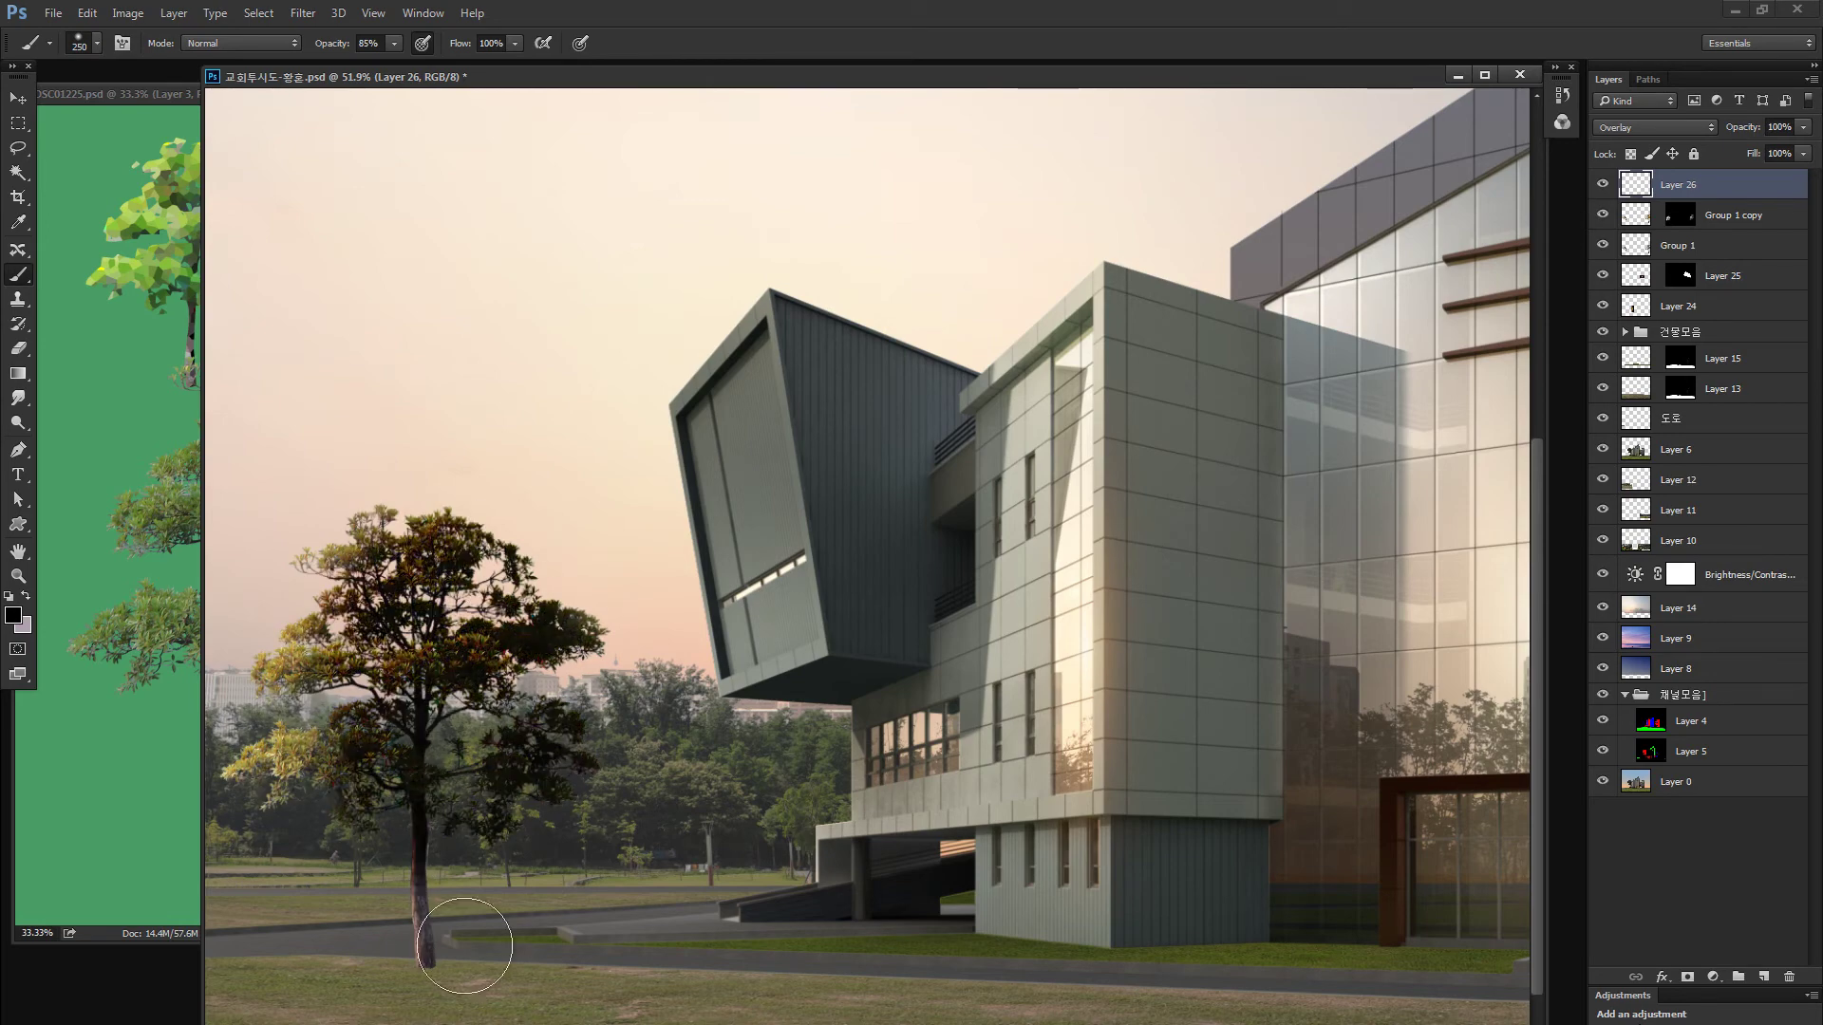
key("ctrl+z")
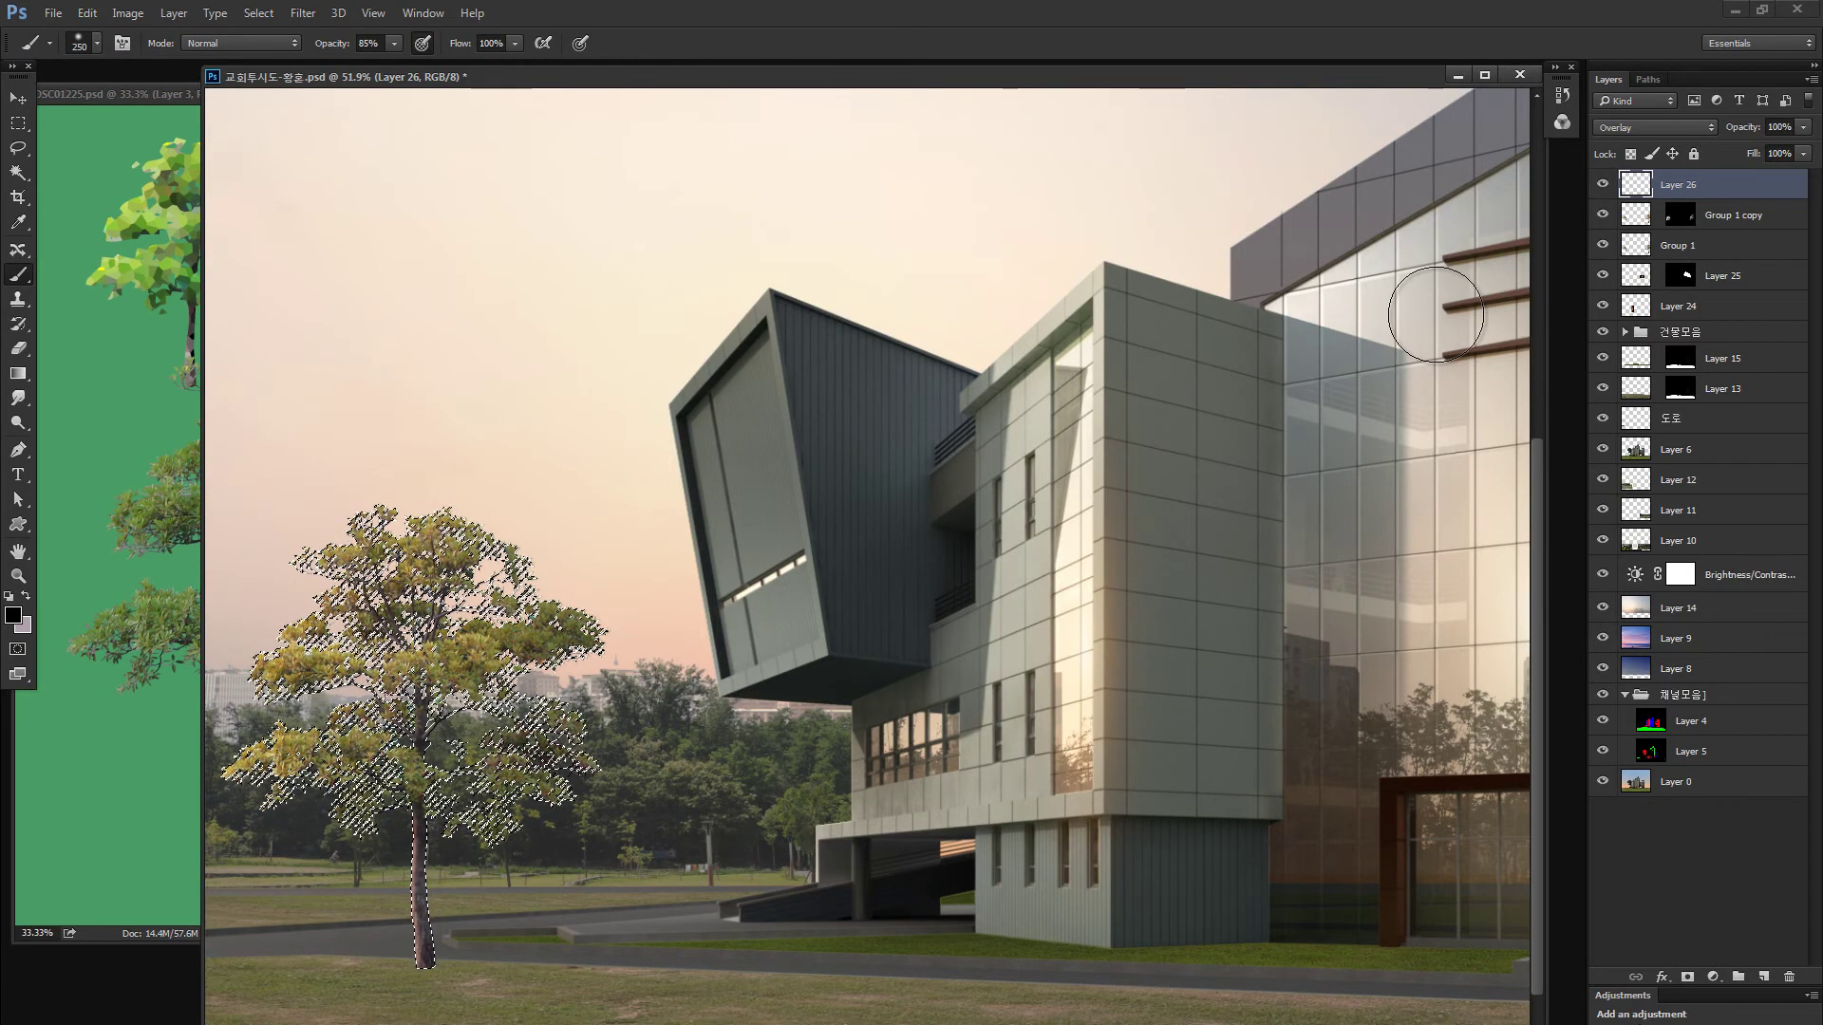
key("ctrl+d")
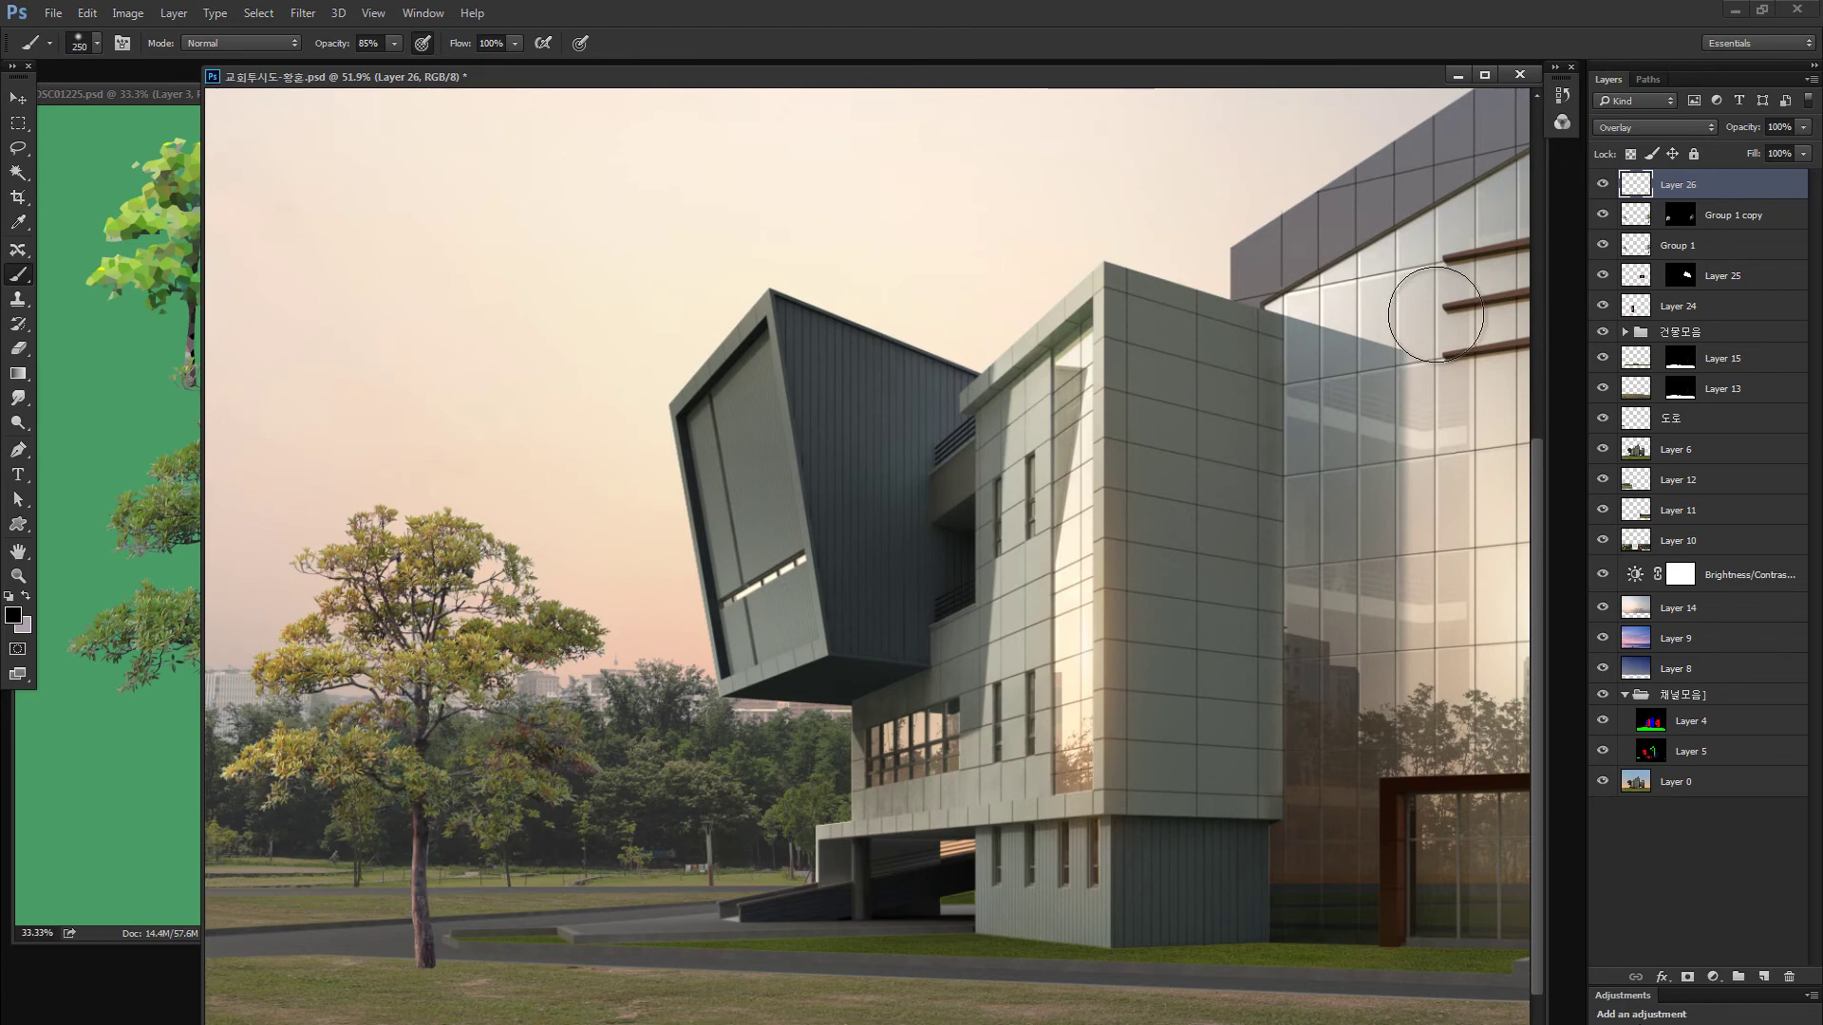
Load the Group 1 tree shapes as a selection and add them as an unlinked layer mask on the Overlay layer
left_click(1634, 245, "ctrl")
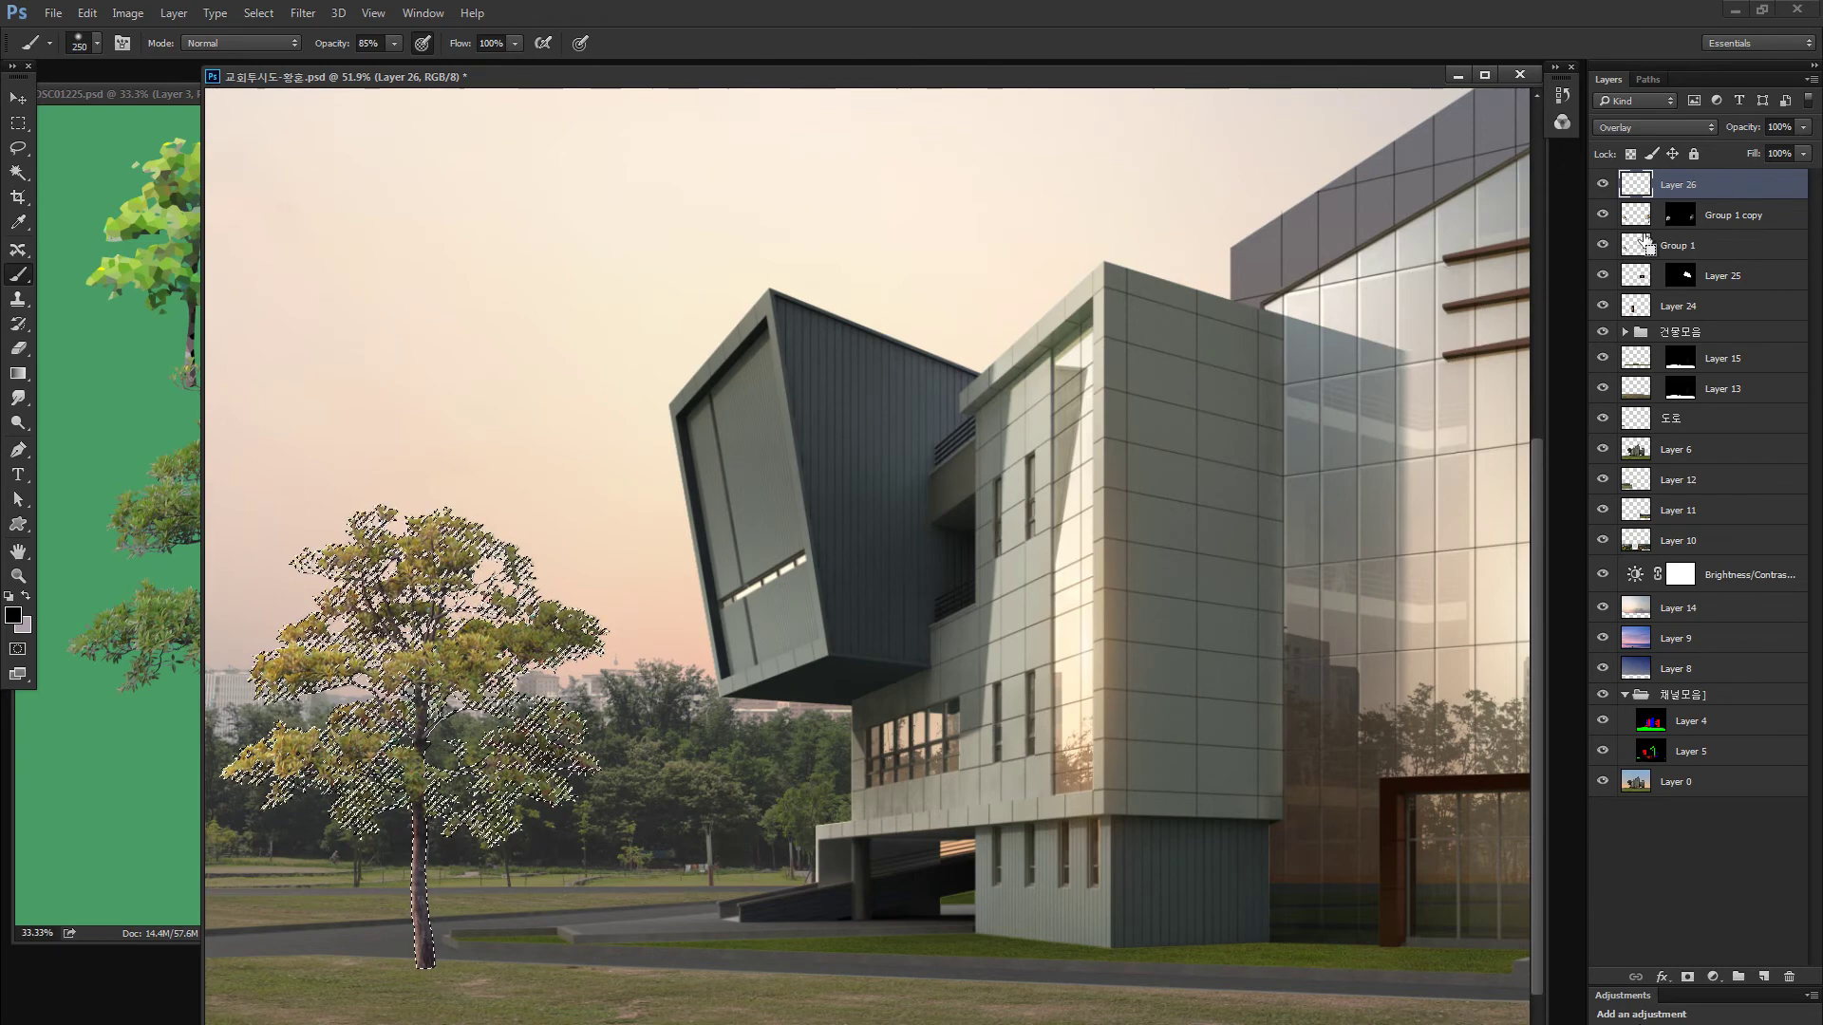
left_click(1687, 977)
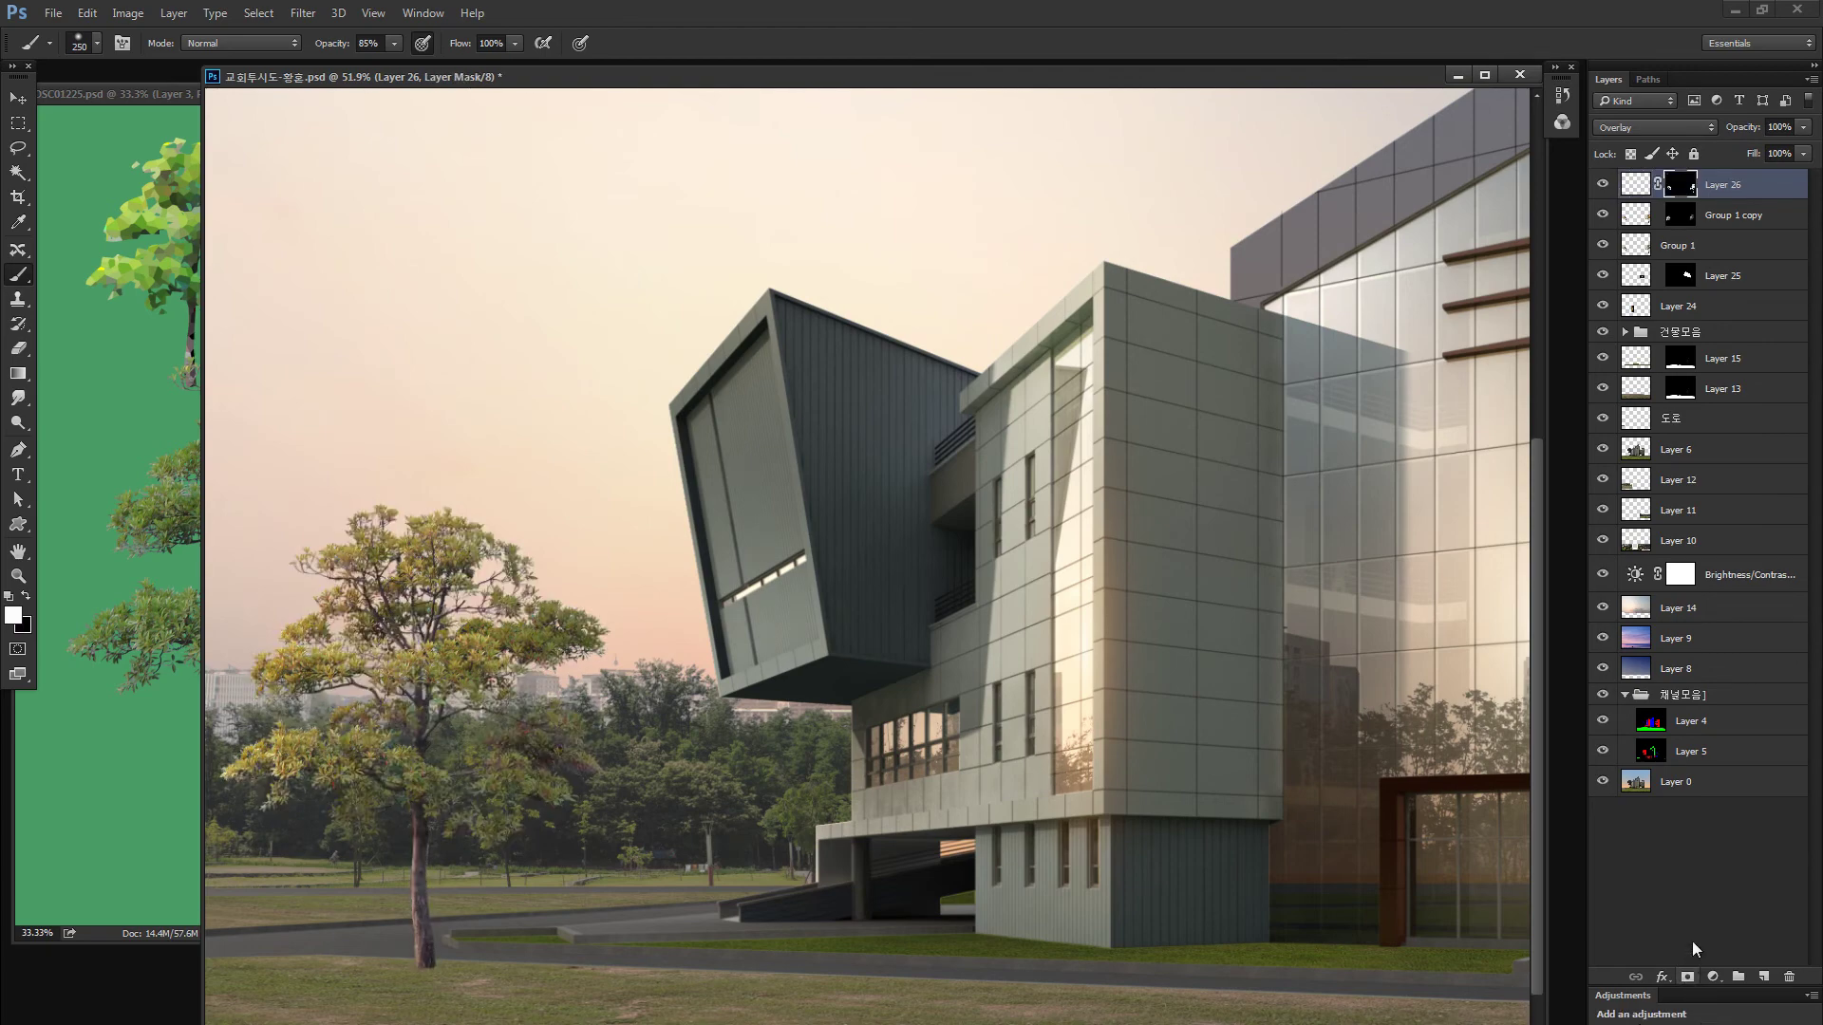
key("ctrl+z")
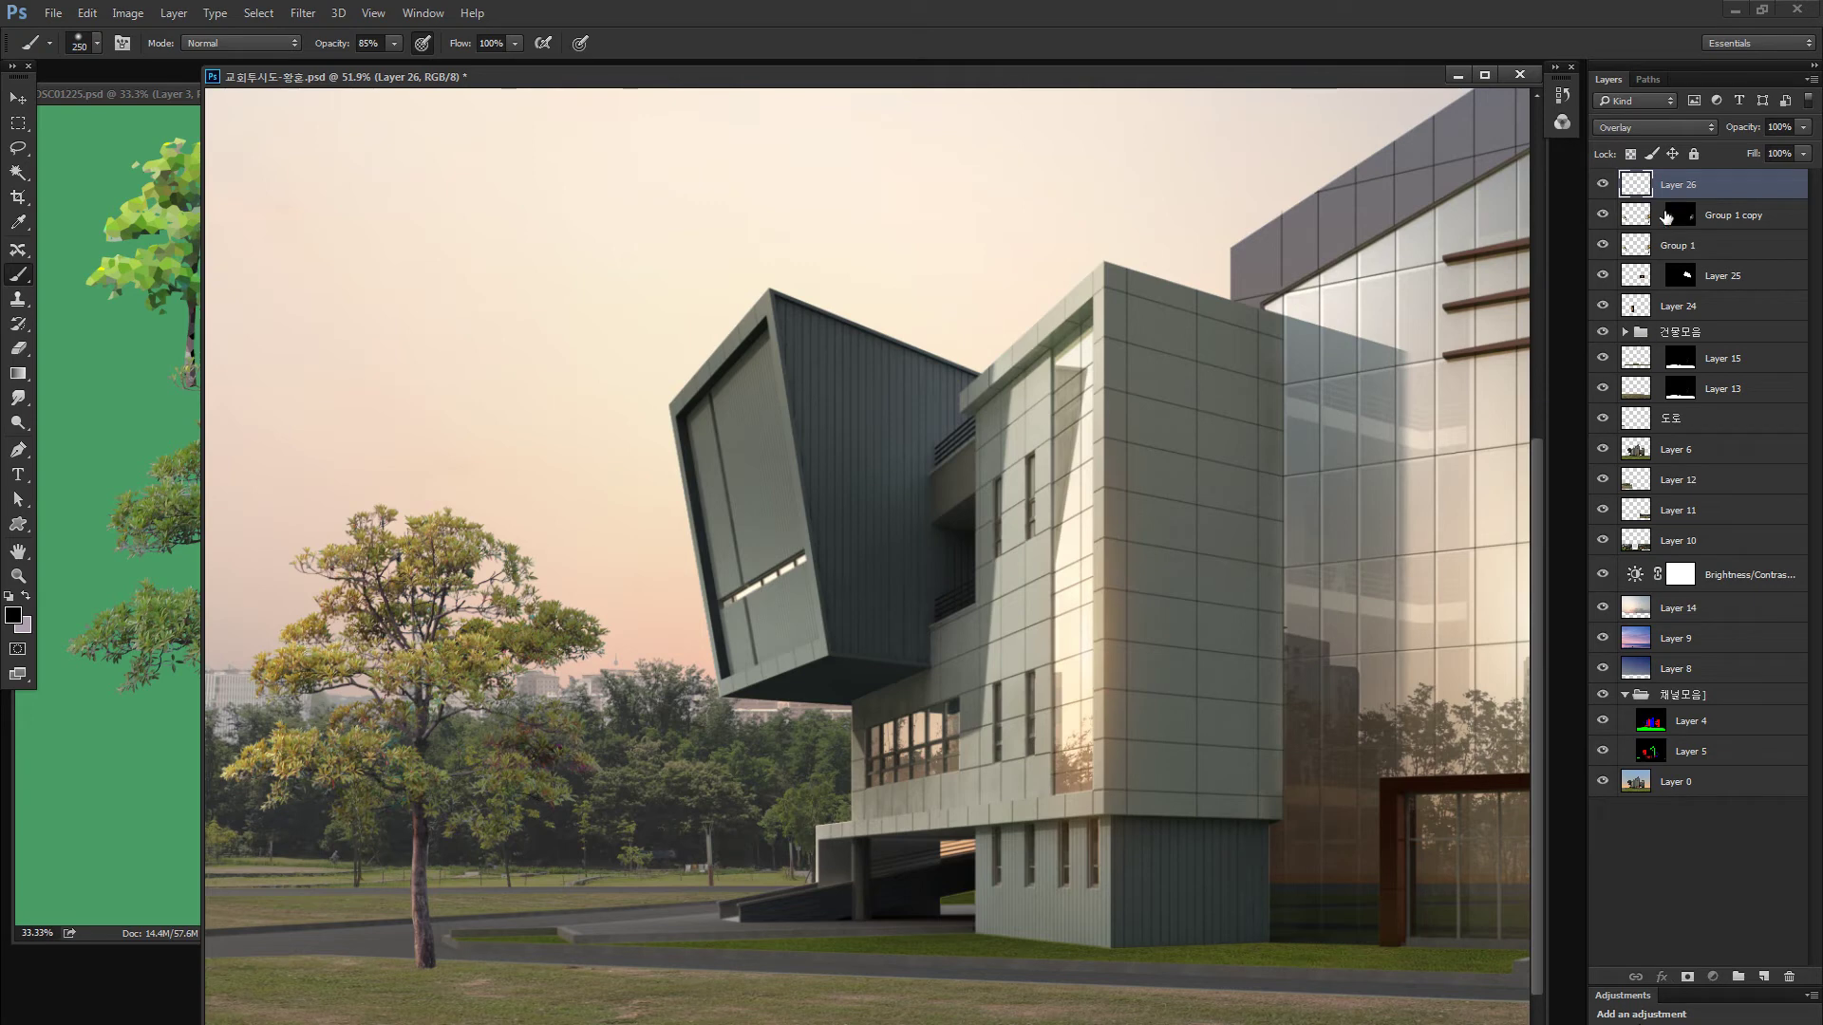
left_click(1640, 210)
left_click(1639, 187)
left_click_drag(1635, 249, 1689, 975)
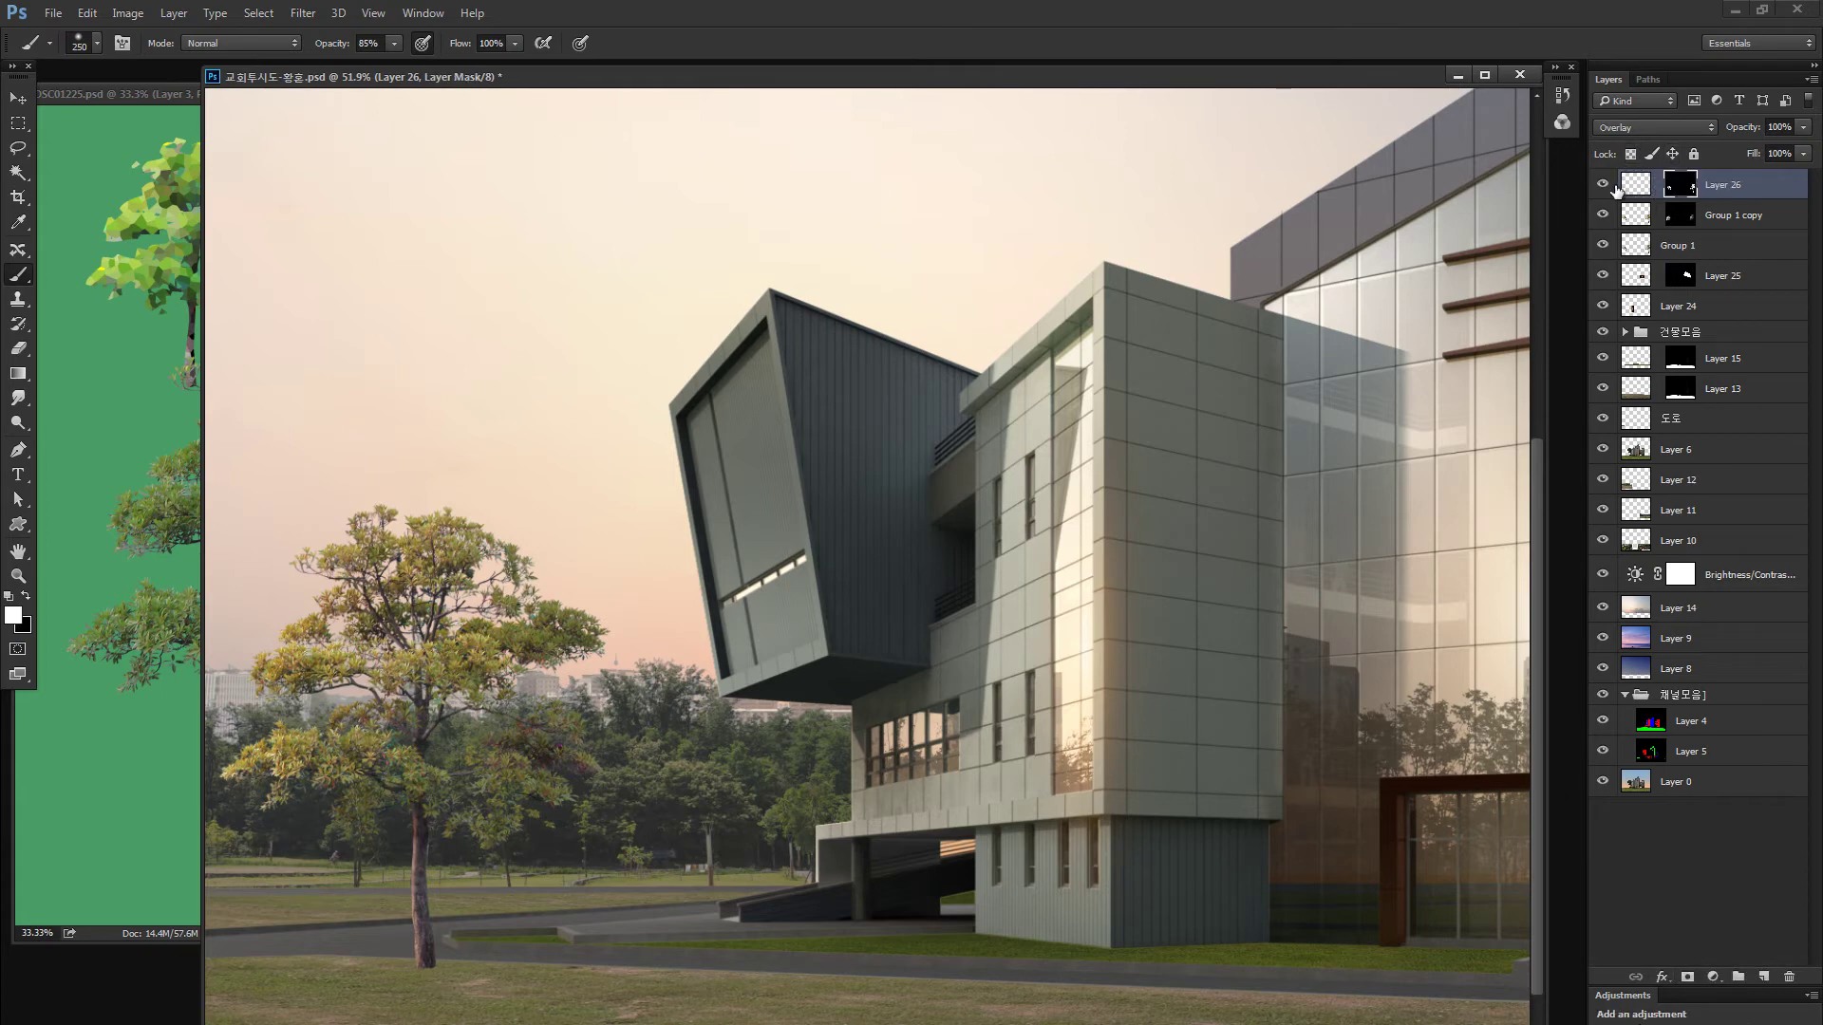
Inspect Layer 26 and its tree mask in isolation, and target the layer's content for painting with black as foreground colour
left_click(1604, 186, "alt")
left_click(1606, 188, "alt")
left_click(1680, 189, "alt")
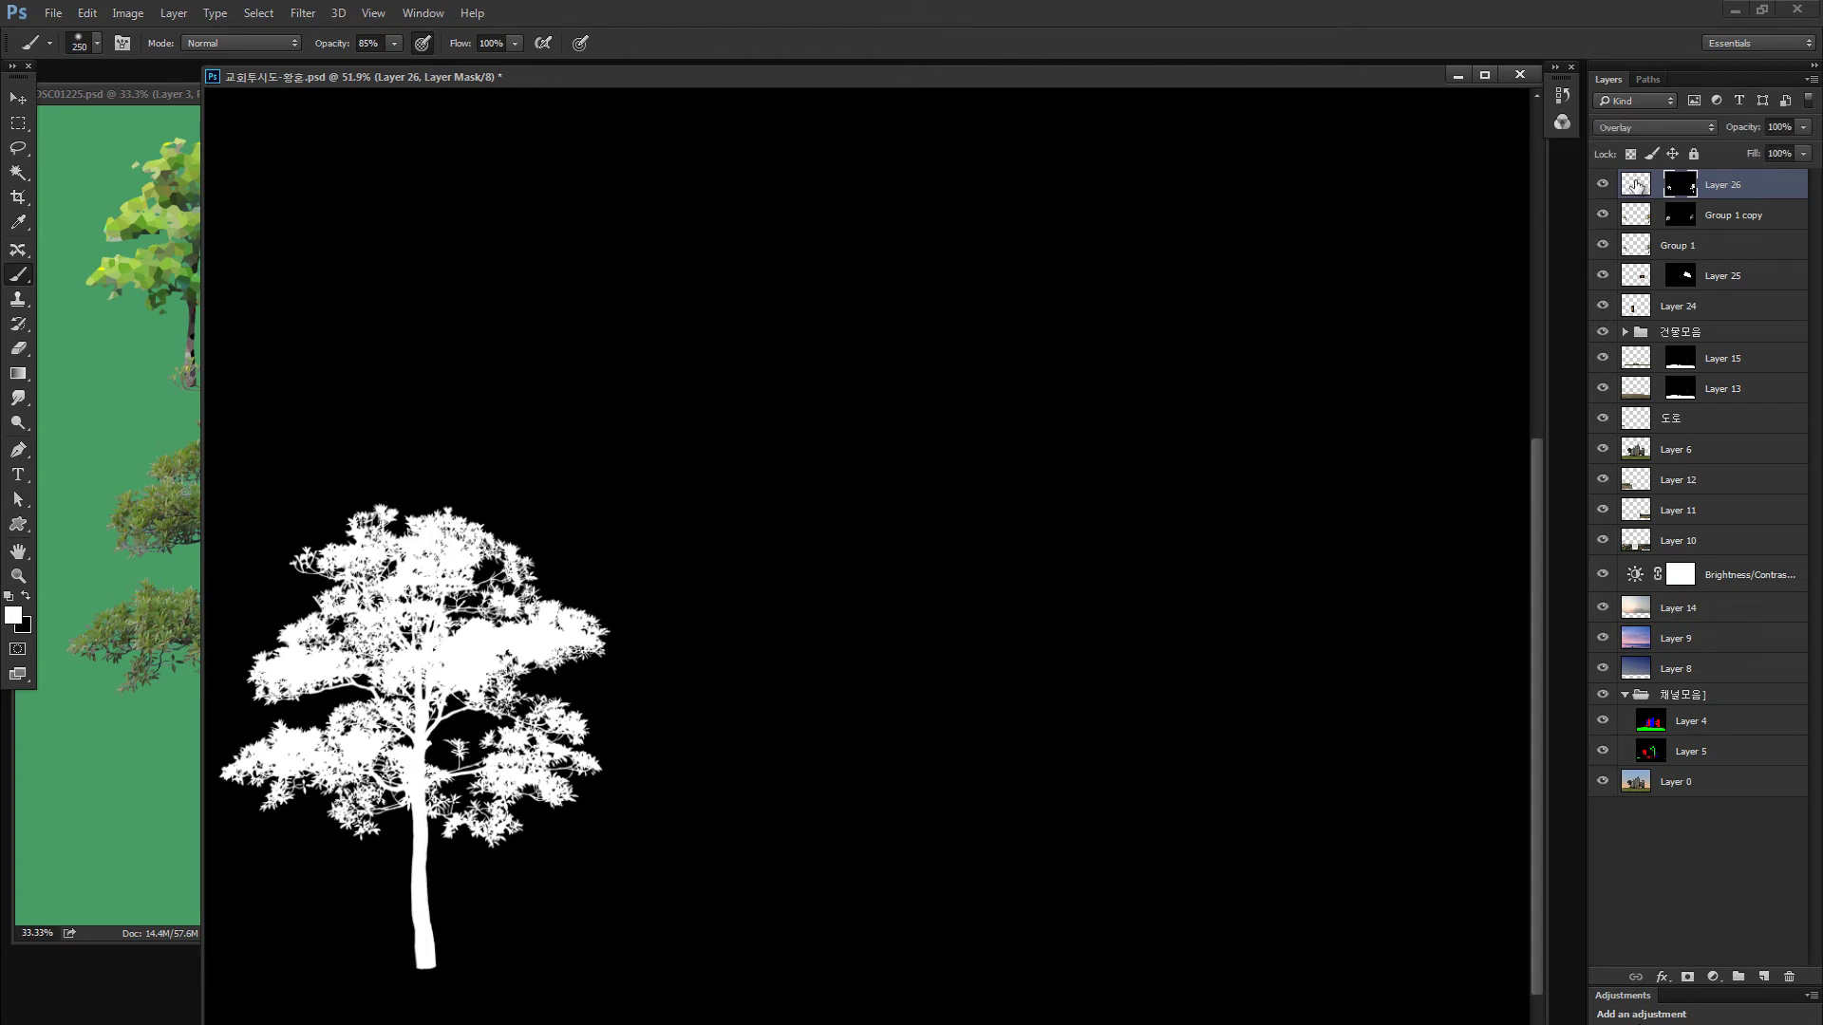
left_click(1635, 184)
key("x")
Try a black stroke at 85% opacity over the shaded side of the left tree, compare before and after, and undo it
mouse_move(476, 495)
left_mouse_down()
mouse_move(375, 661)
mouse_move(593, 592)
mouse_move(461, 714)
mouse_move(618, 677)
mouse_move(490, 820)
mouse_move(612, 771)
left_mouse_up()
key("ctrl+alt+z")
key("ctrl+alt+z")
key("ctrl+alt+z")
key("ctrl+alt+z")
key("ctrl+shift+z")
key("ctrl+shift+z")
key("ctrl+shift+z")
key("ctrl+shift+z")
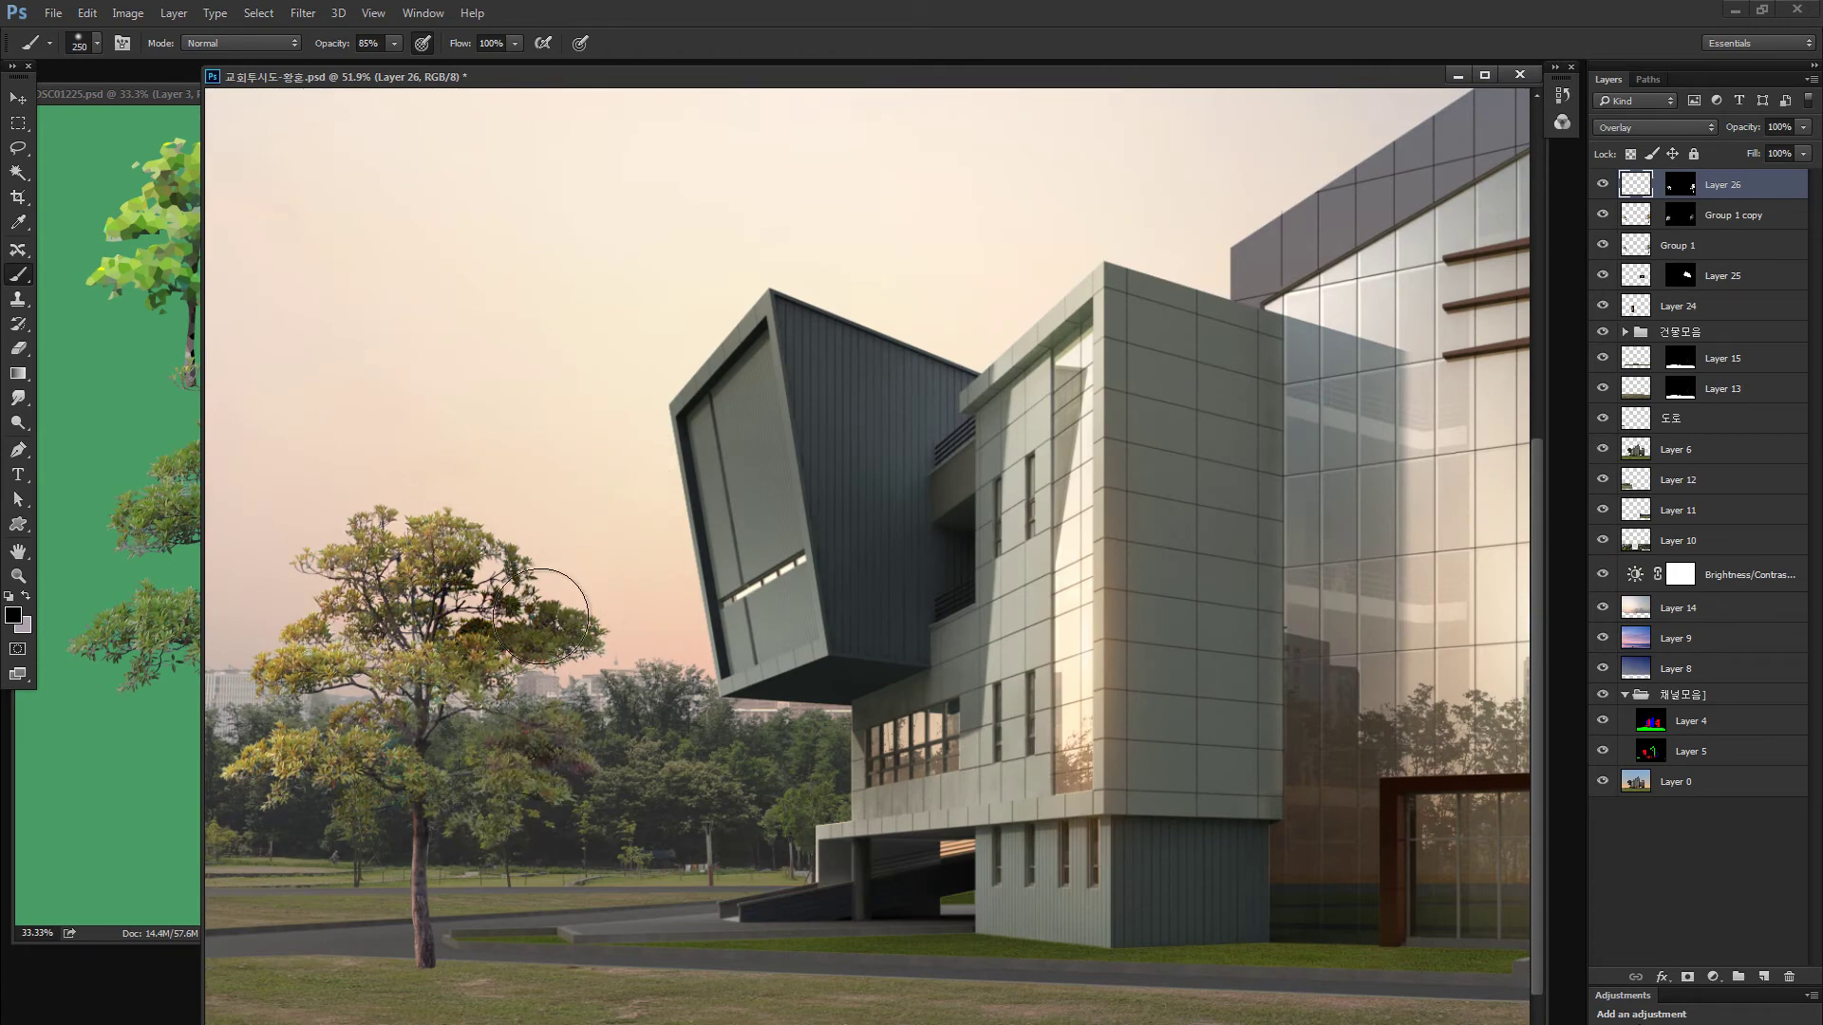
key("ctrl+alt+z")
key("ctrl+alt+z")
key("ctrl+alt+z")
key("ctrl+alt+z")
Shade the left tree with soft black strokes on Layer 26, using 18% brush opacity and reducing the brush size to 125
left_click_drag(1308, 601, 831, 582)
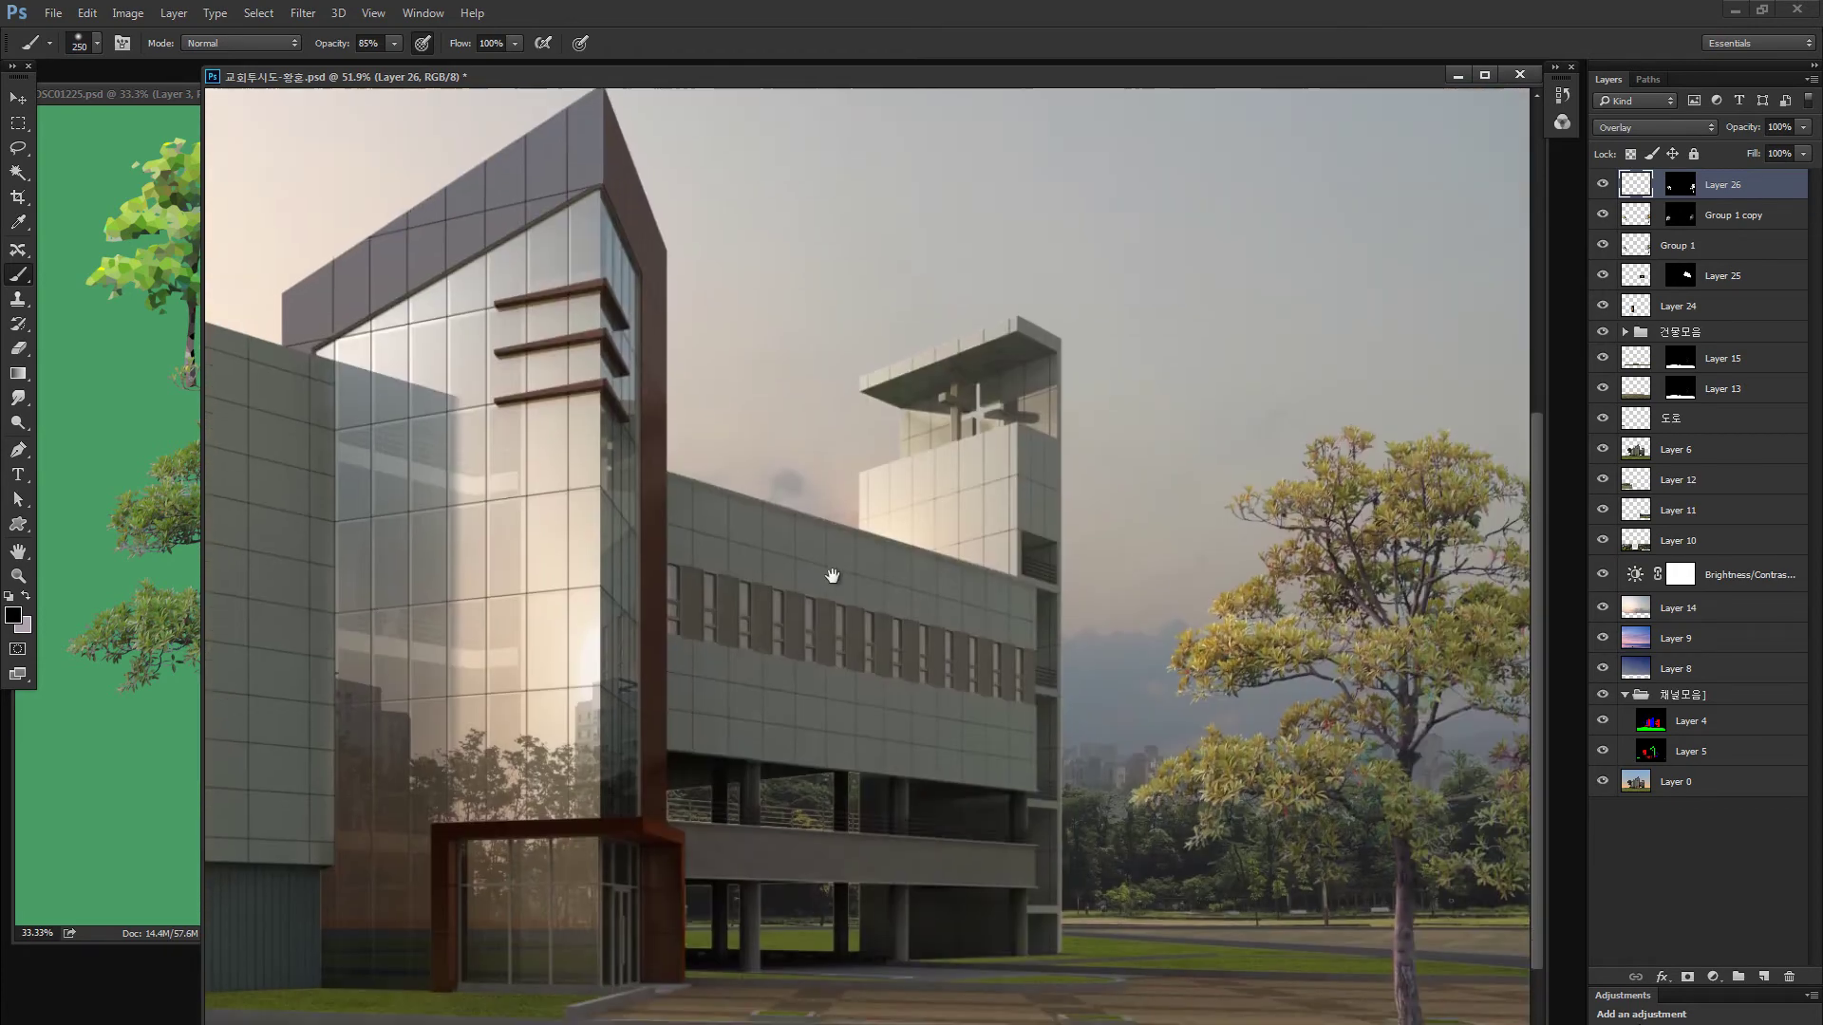
left_click_drag(570, 663, 873, 330)
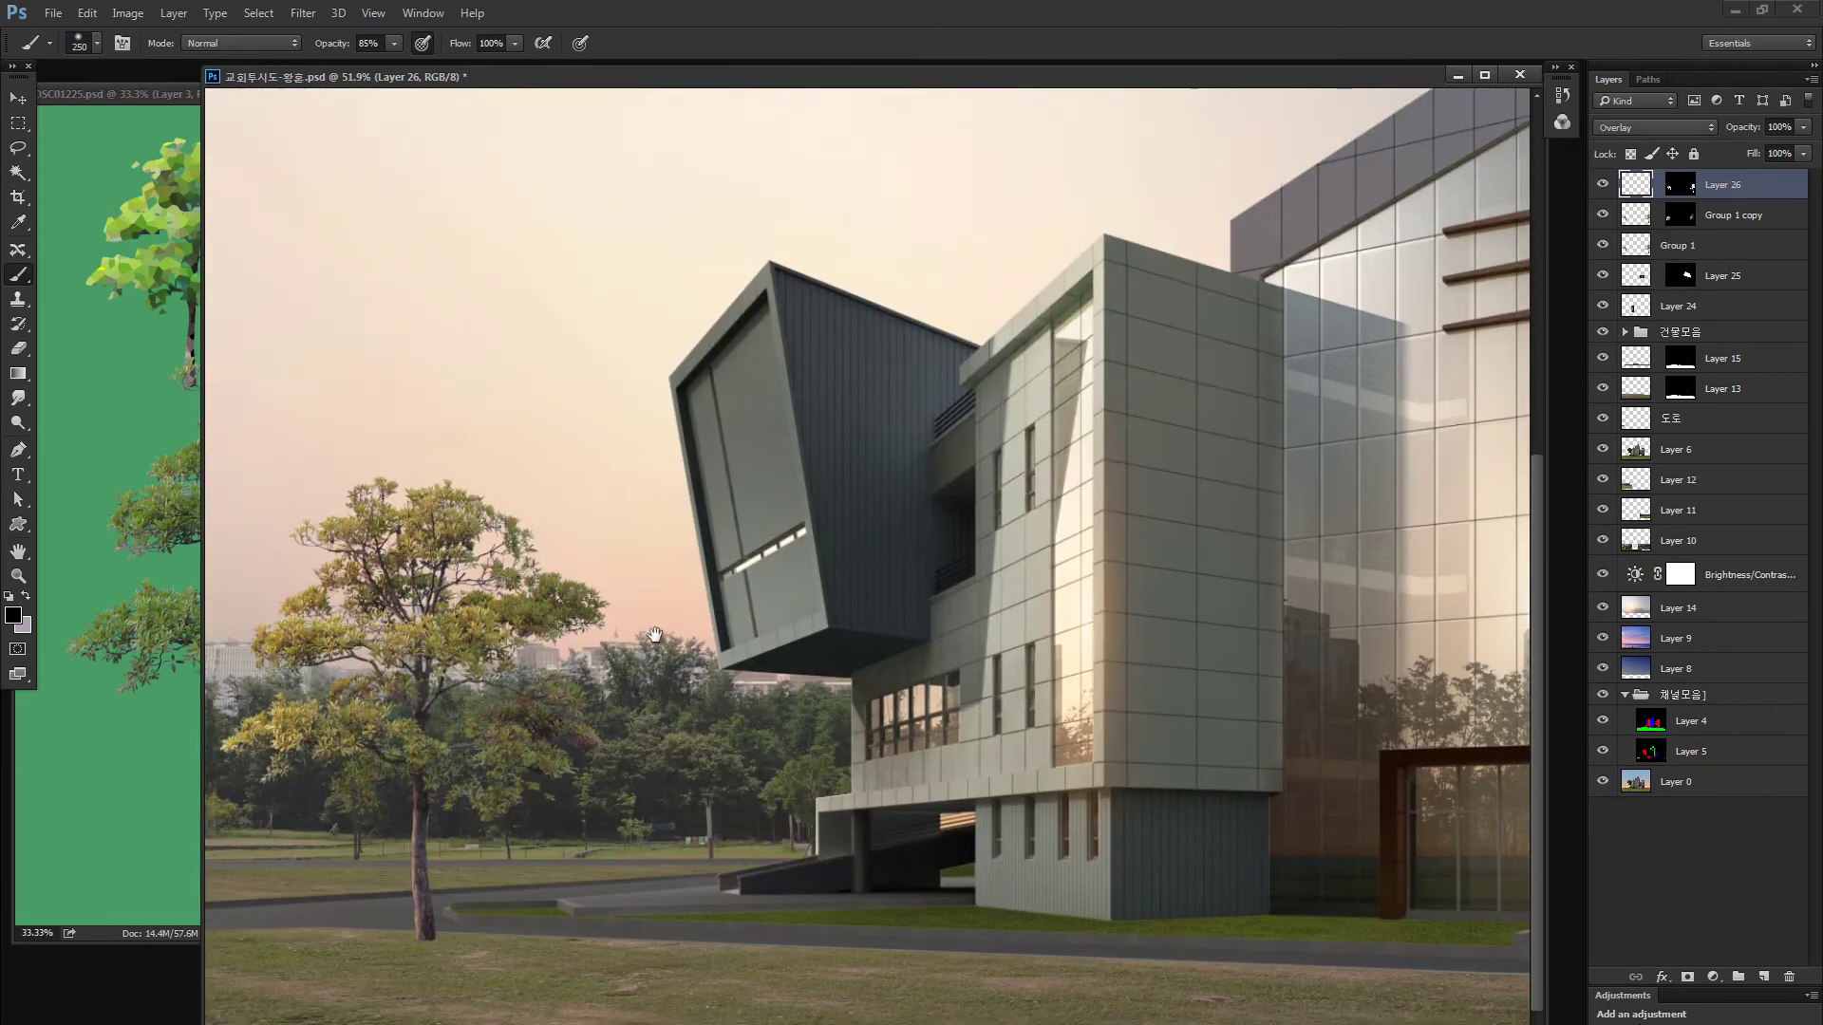
left_click_drag(336, 45, 295, 44)
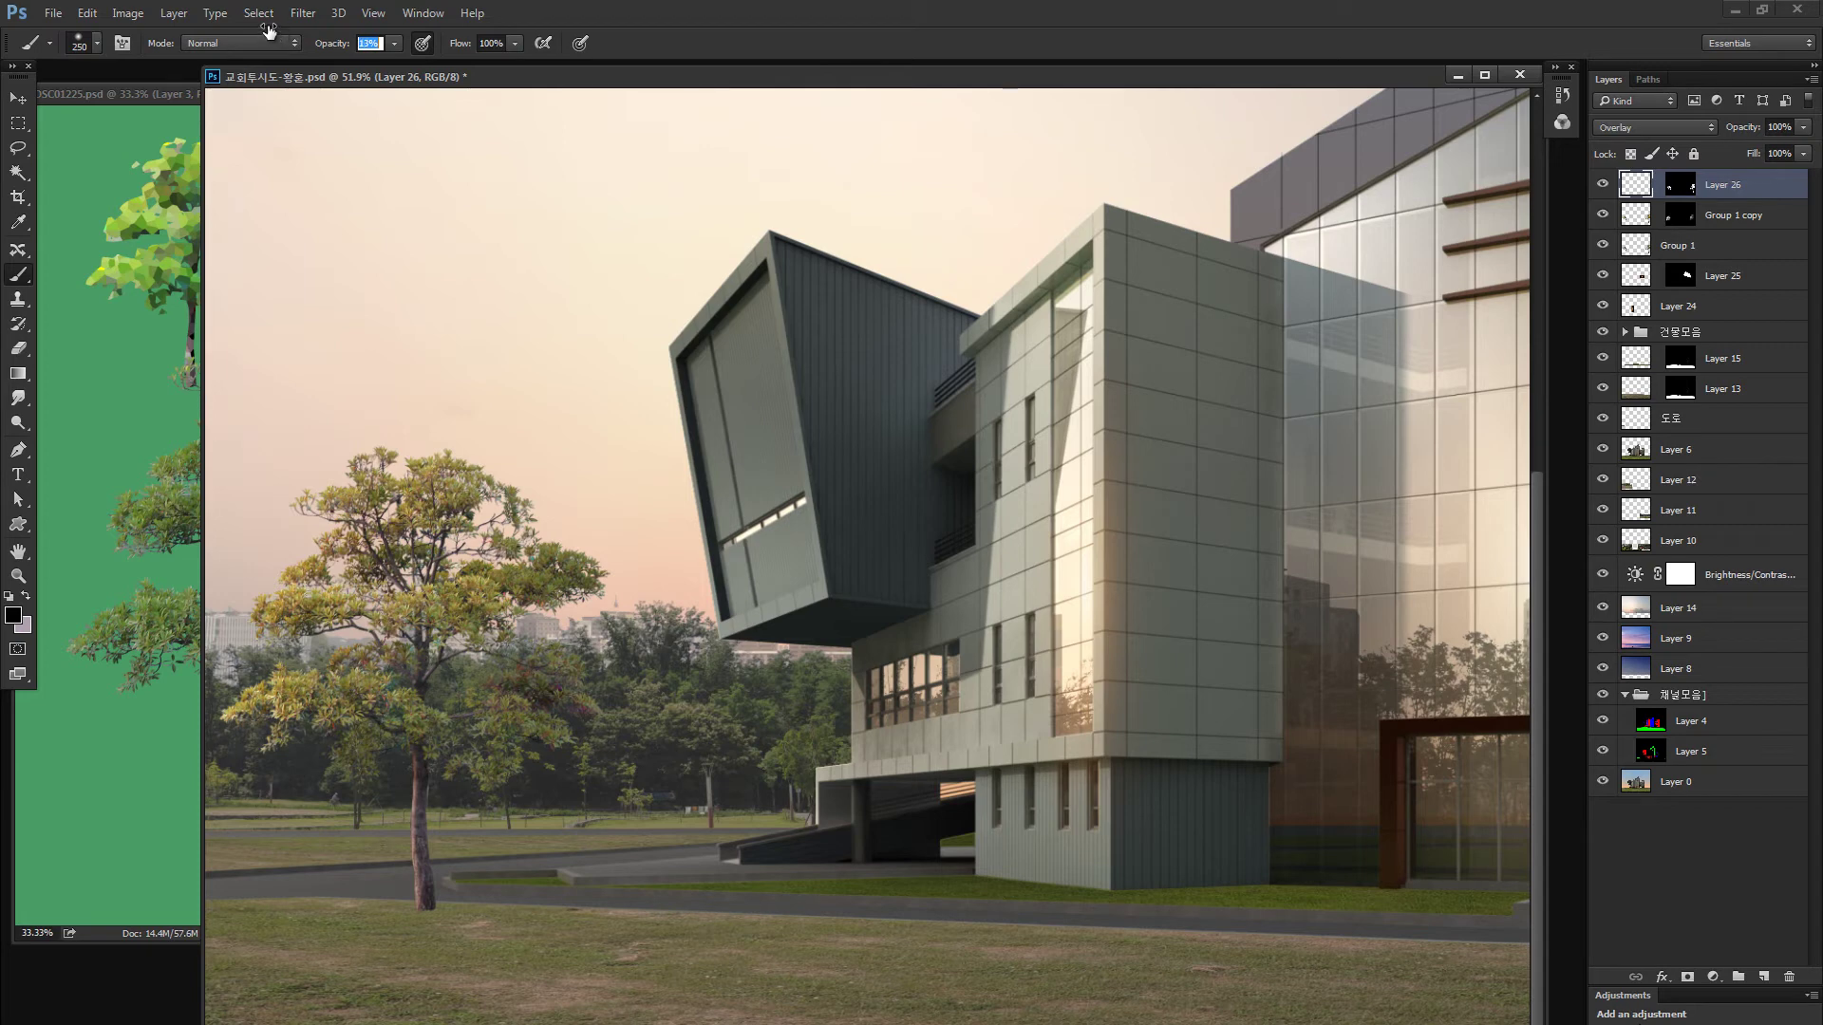
left_click_drag(276, 33, 269, 35)
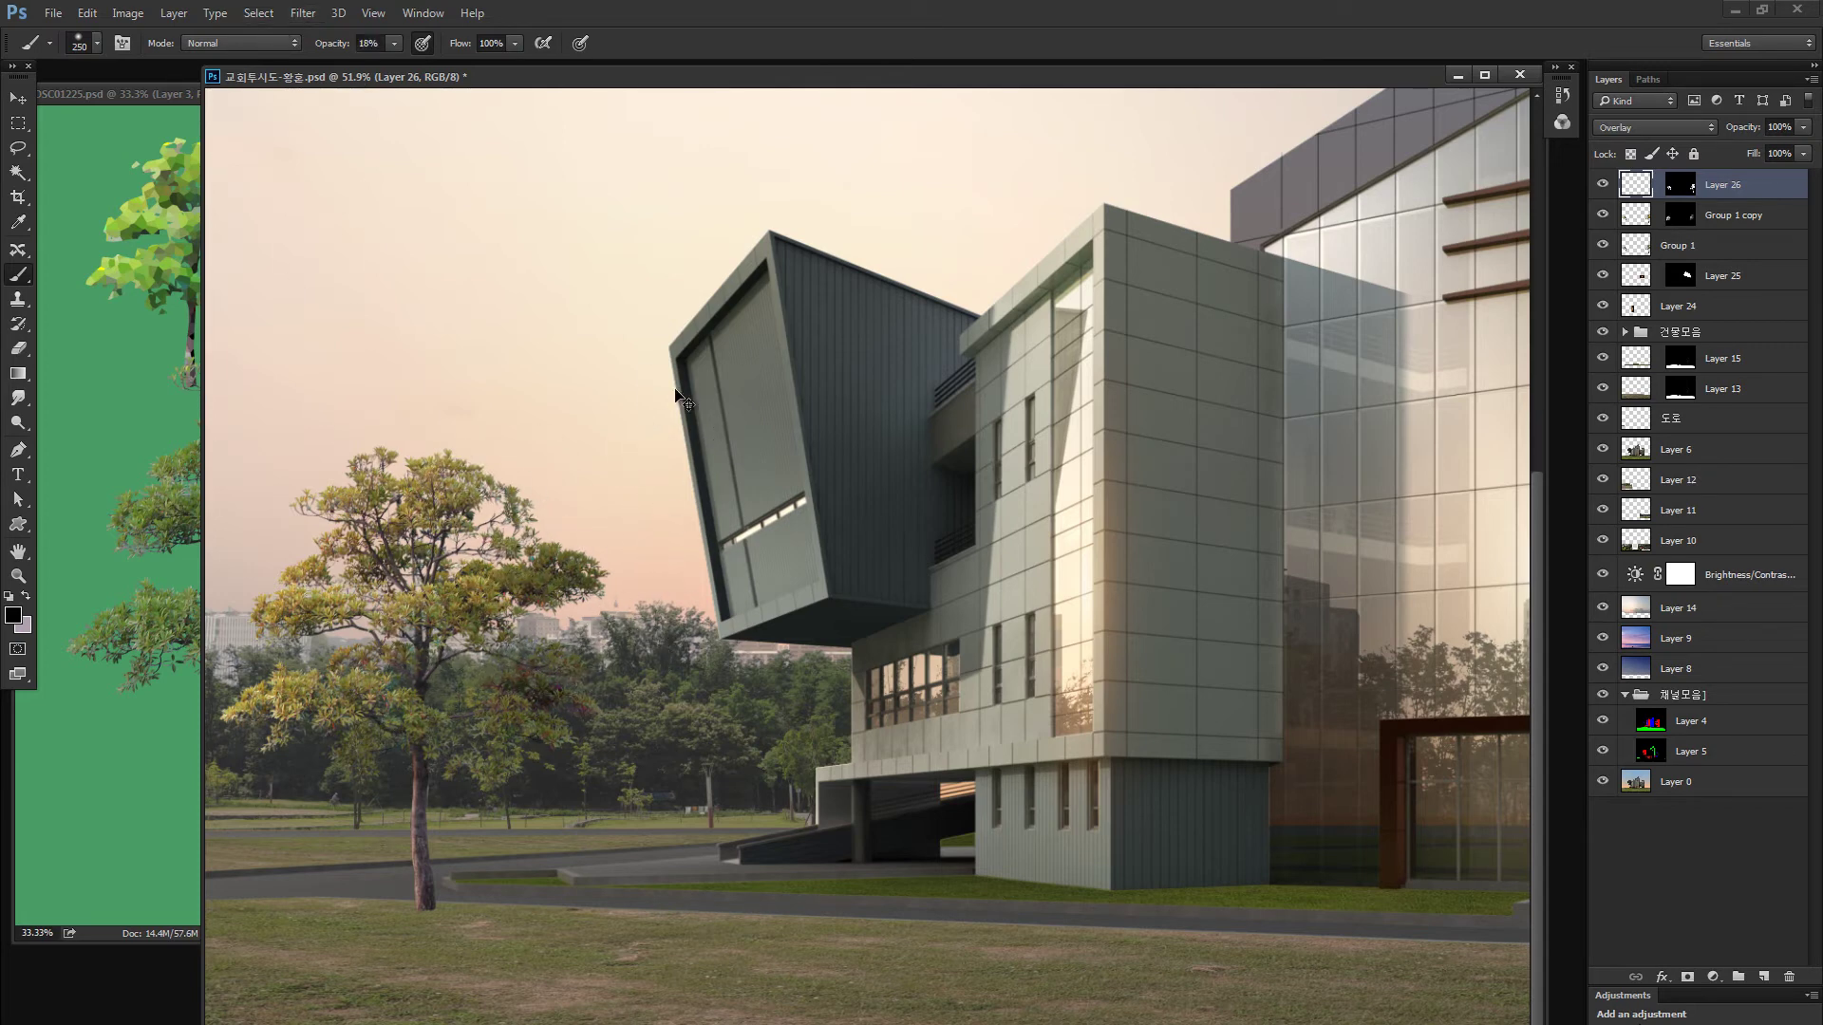
mouse_move(443, 590)
left_mouse_down()
mouse_move(547, 508)
mouse_move(463, 558)
mouse_move(508, 502)
mouse_move(478, 537)
mouse_move(560, 566)
left_mouse_up()
scroll(560, 566, "down", 2)
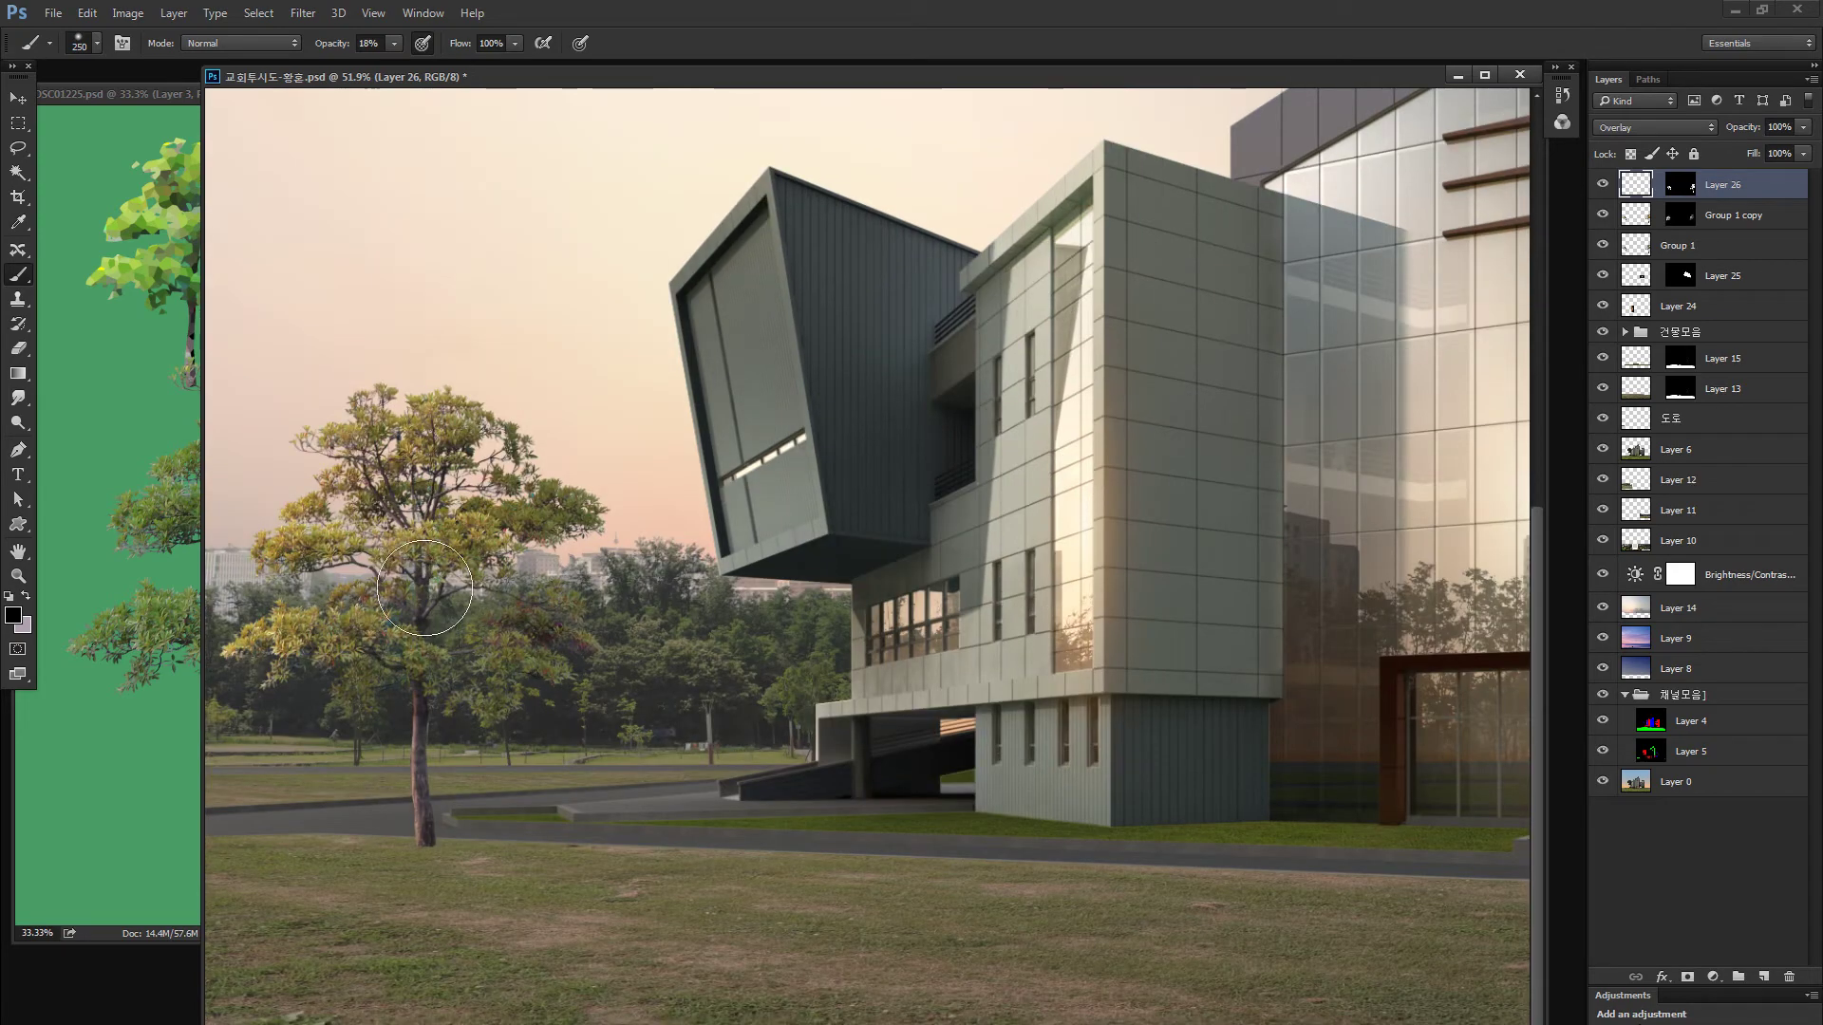
key("bracketleft")
key("bracketleft")
key("bracketleft")
key("bracketleft")
mouse_move(326, 513)
left_mouse_down()
mouse_move(394, 539)
mouse_move(407, 595)
mouse_move(615, 543)
mouse_move(519, 527)
left_mouse_up()
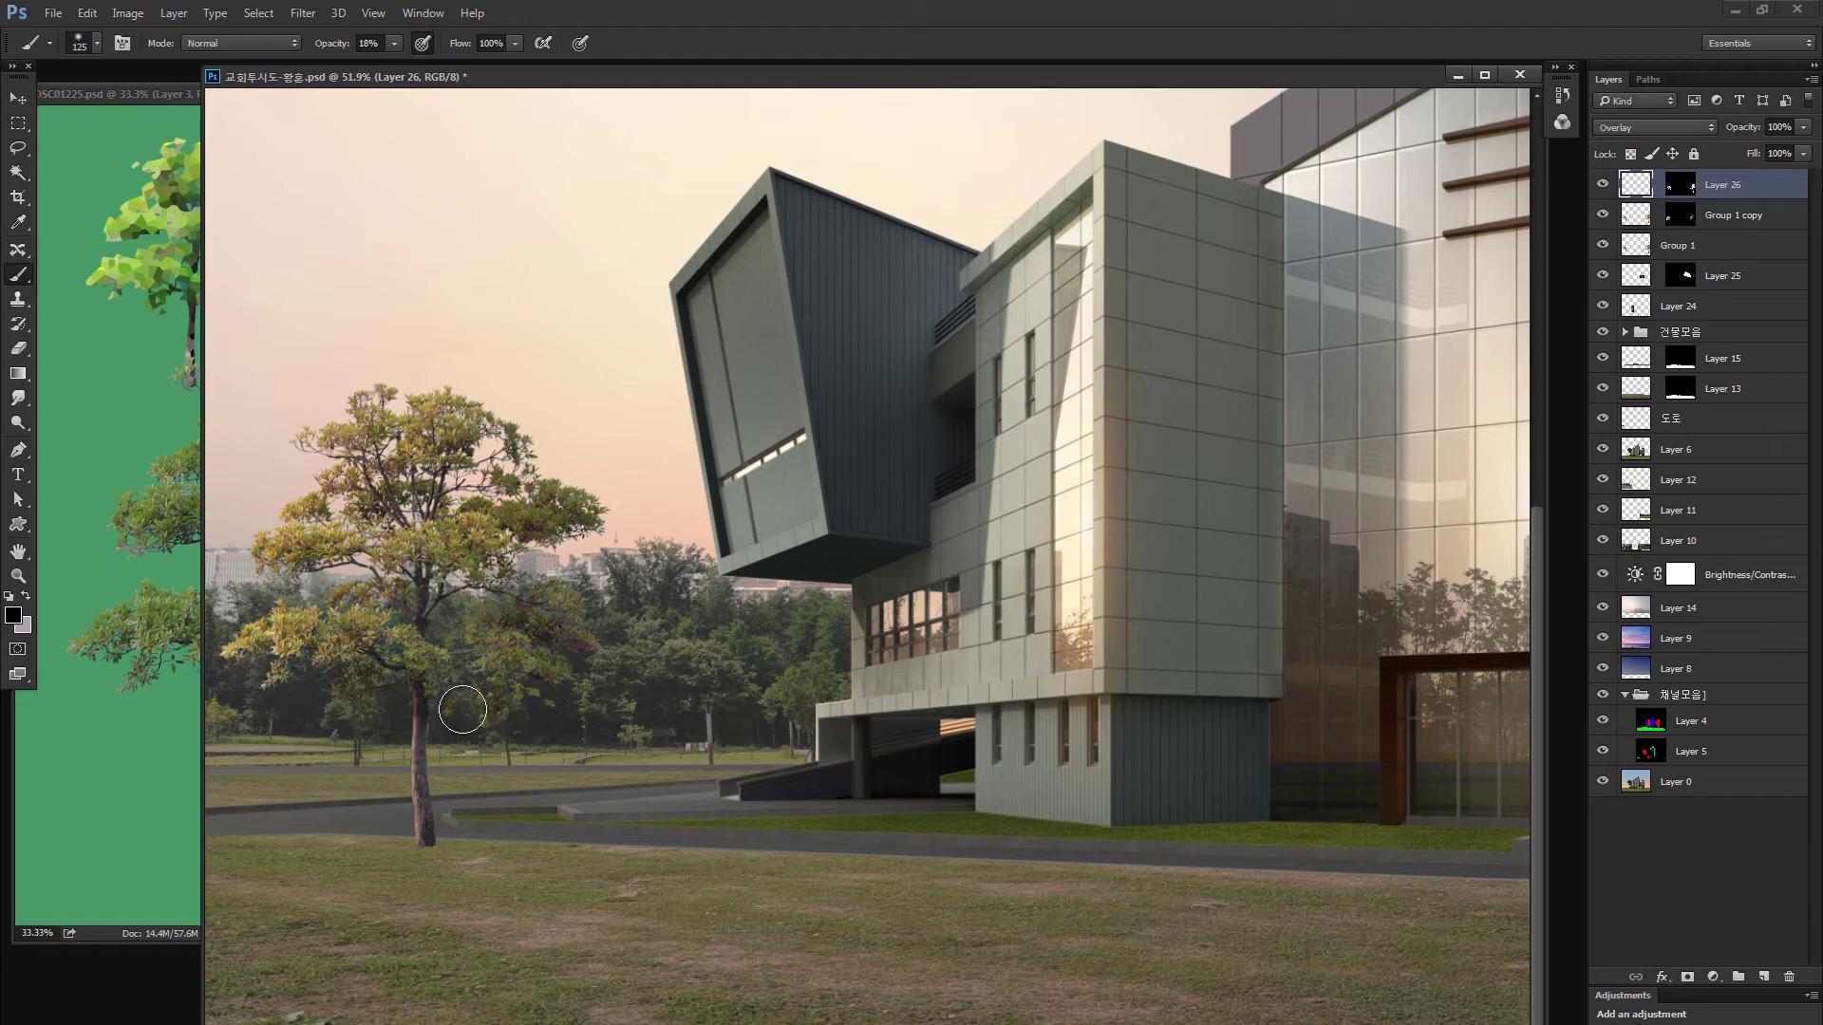
Compare both trees in the full image with Layer 26 and Group 1 copy hidden and shown
left_click_drag(1104, 602, 261, 594)
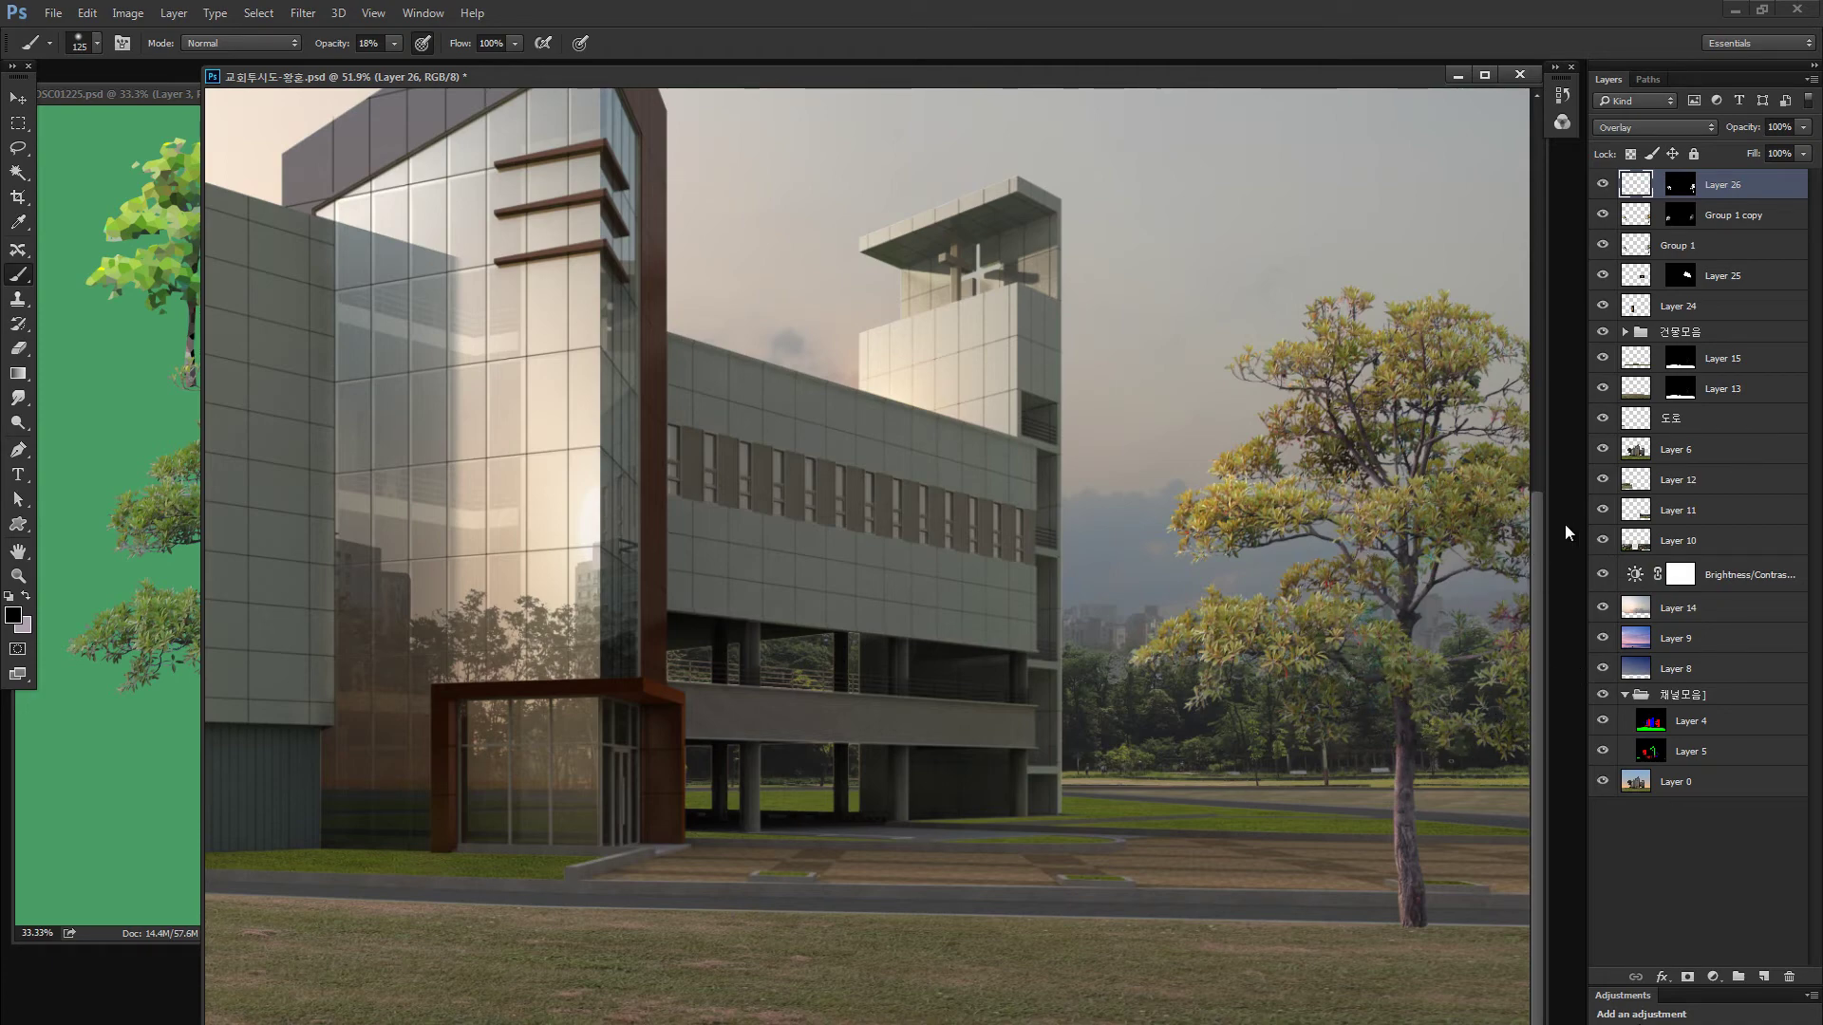
key("ctrl+minus")
key("ctrl+minus")
key("ctrl+minus")
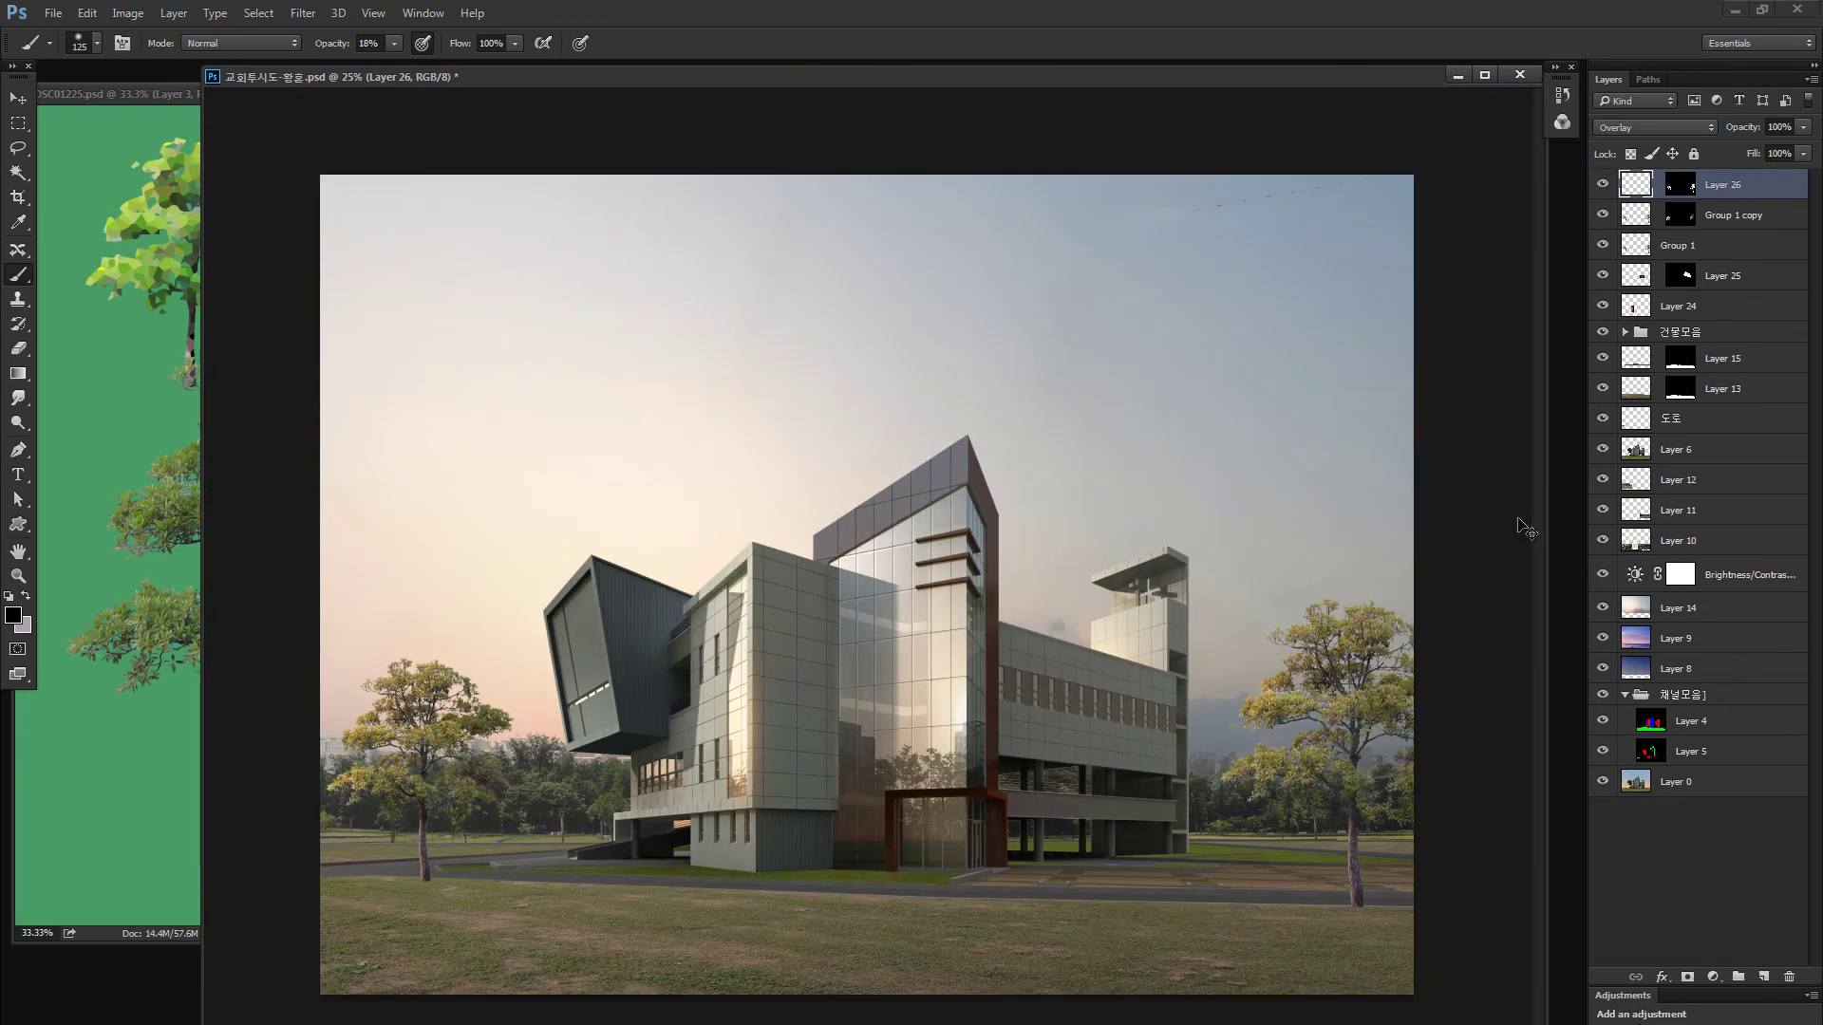
left_click(1602, 184)
left_click(1602, 215)
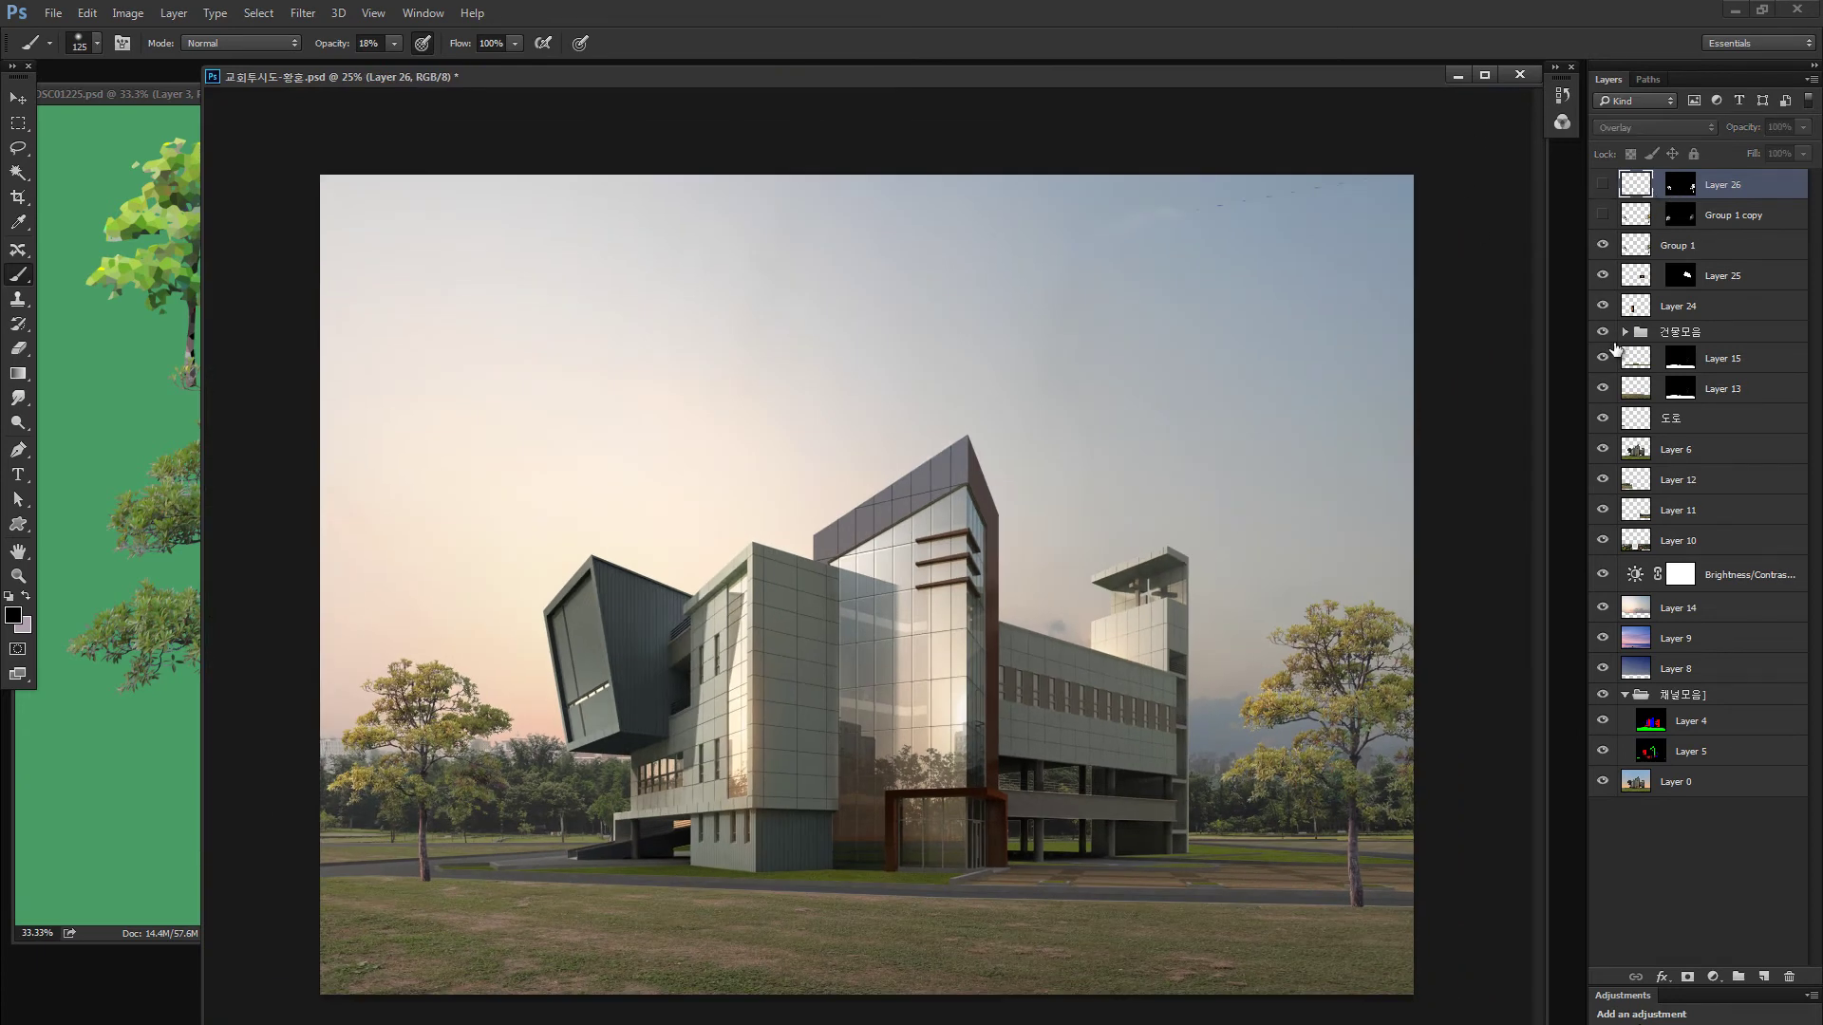
left_click(1628, 249)
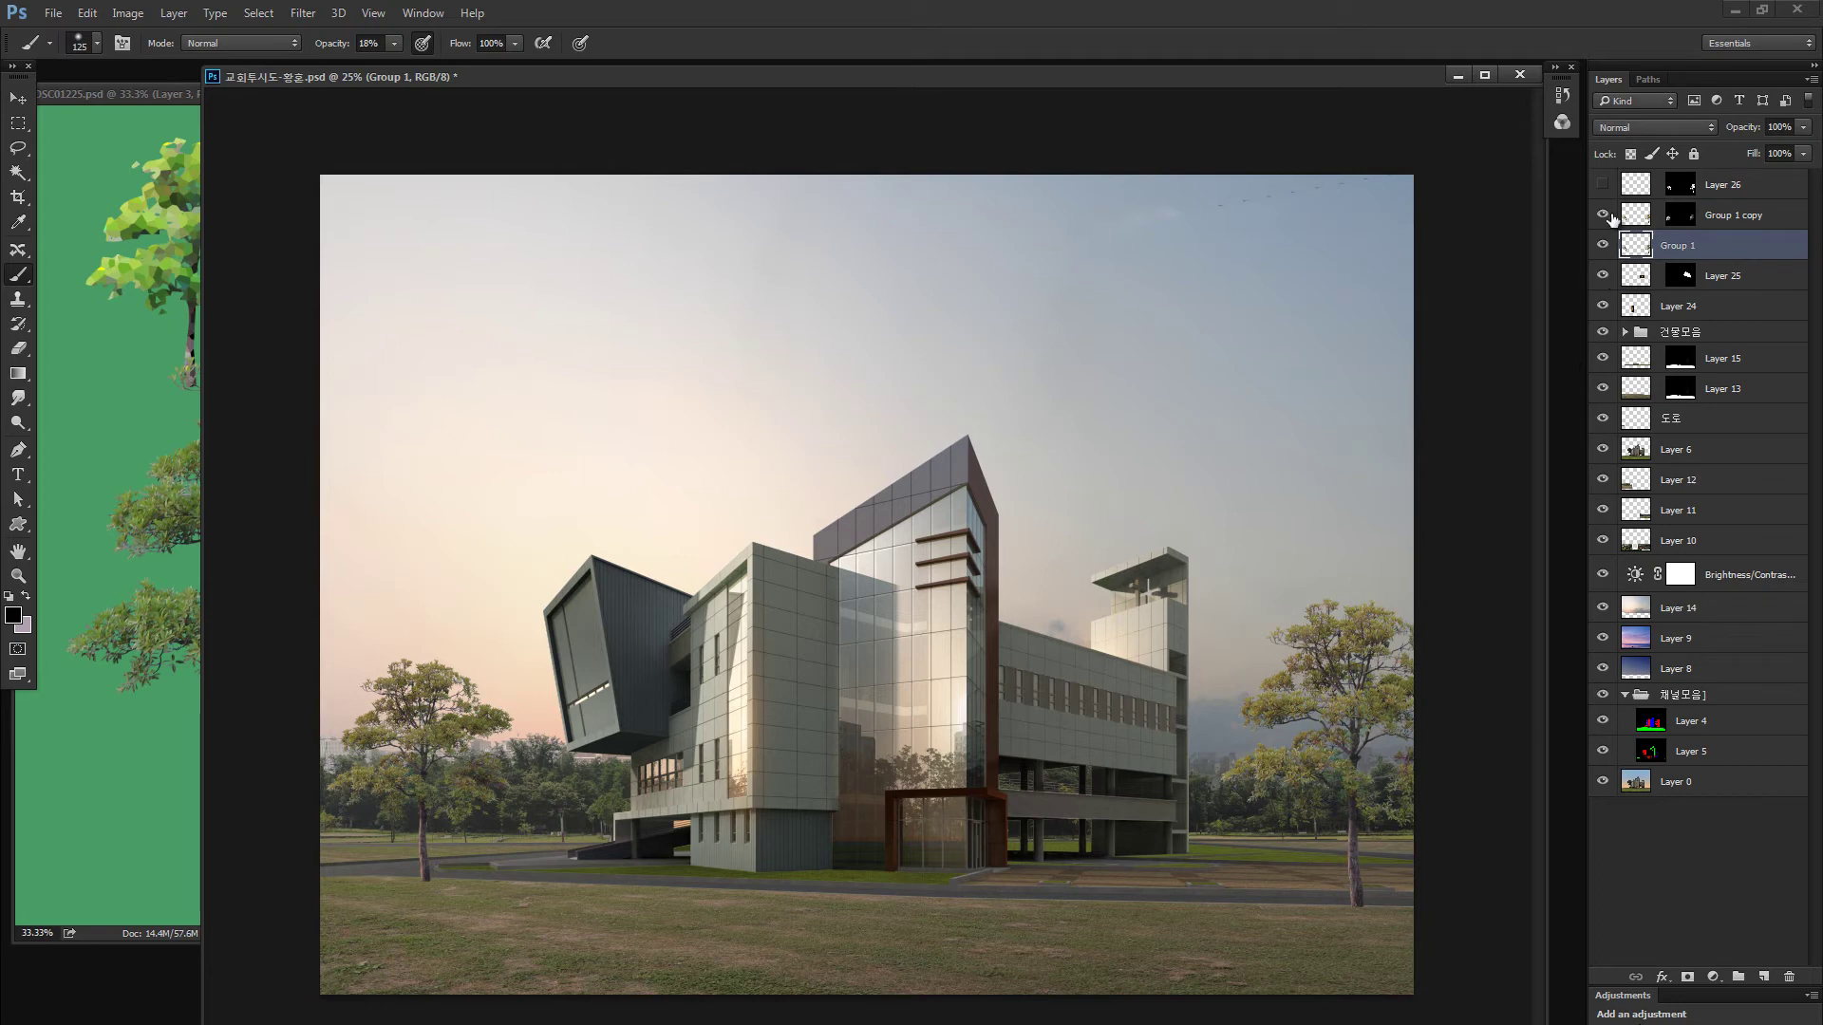
left_click(1603, 215)
left_click(1603, 186)
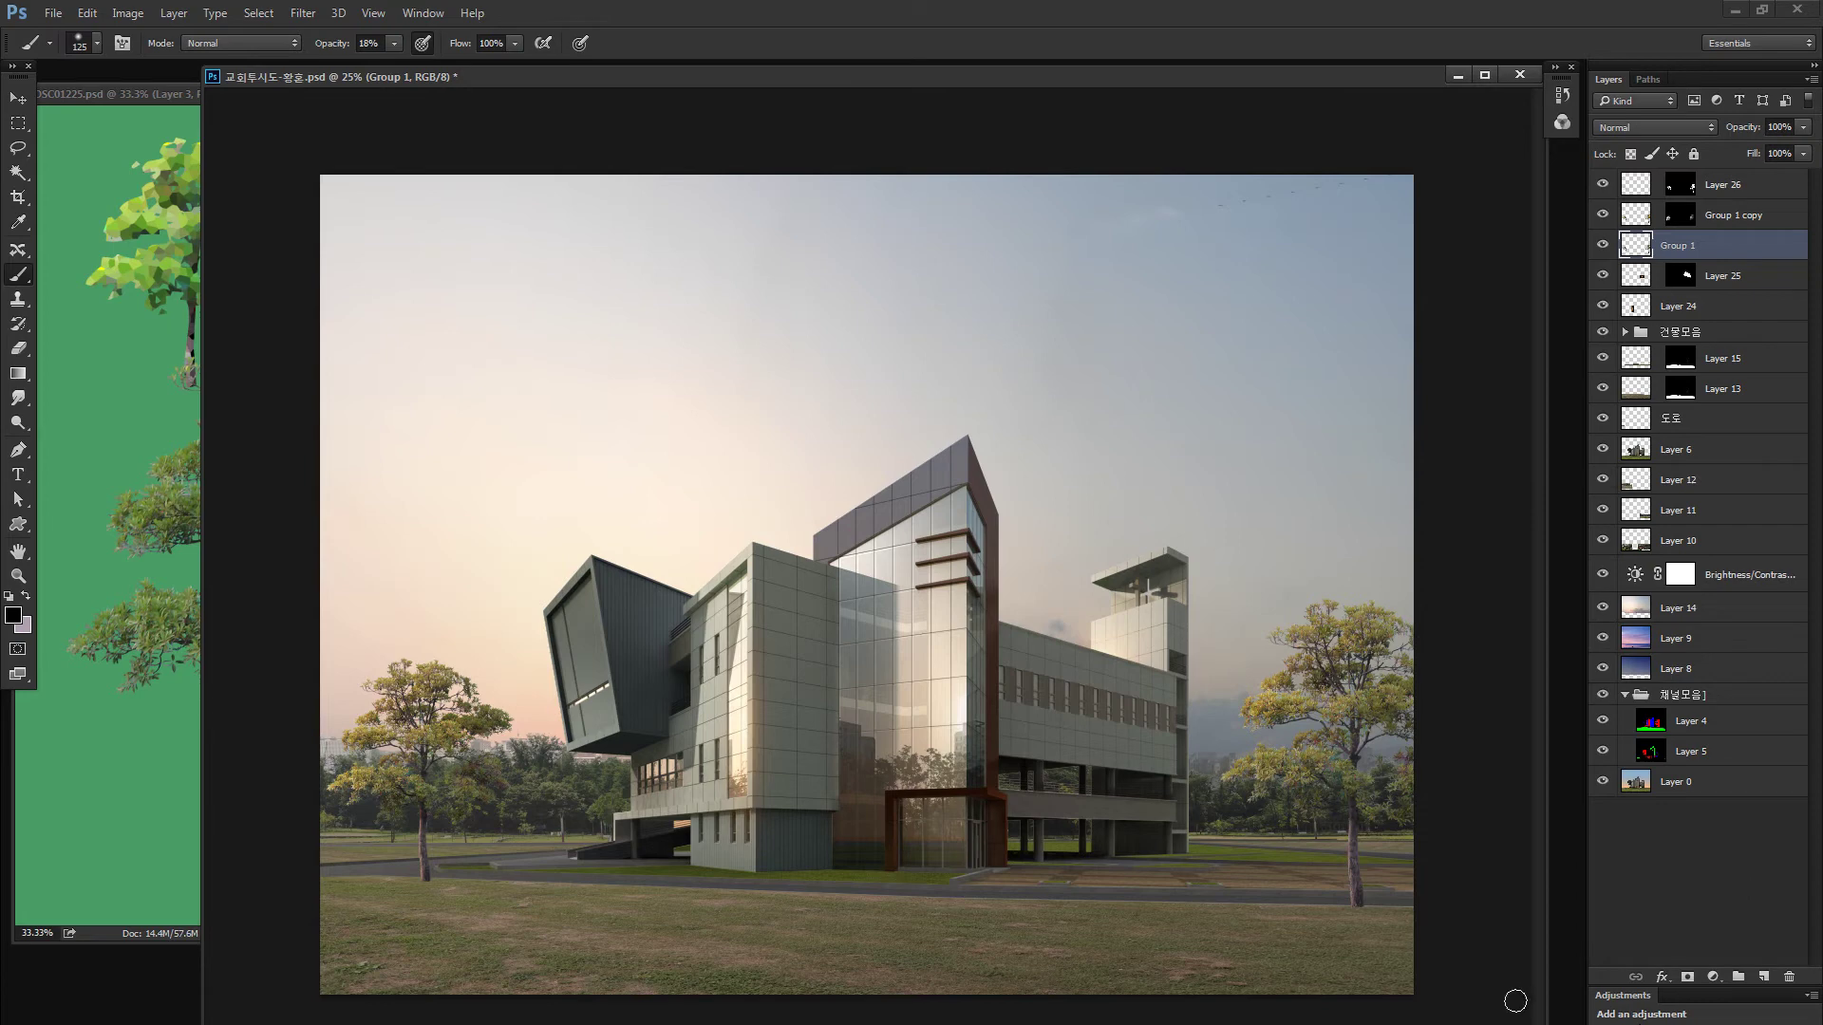
Copy the left tree from Group 1 onto a new layer using a rectangular selection
key("v")
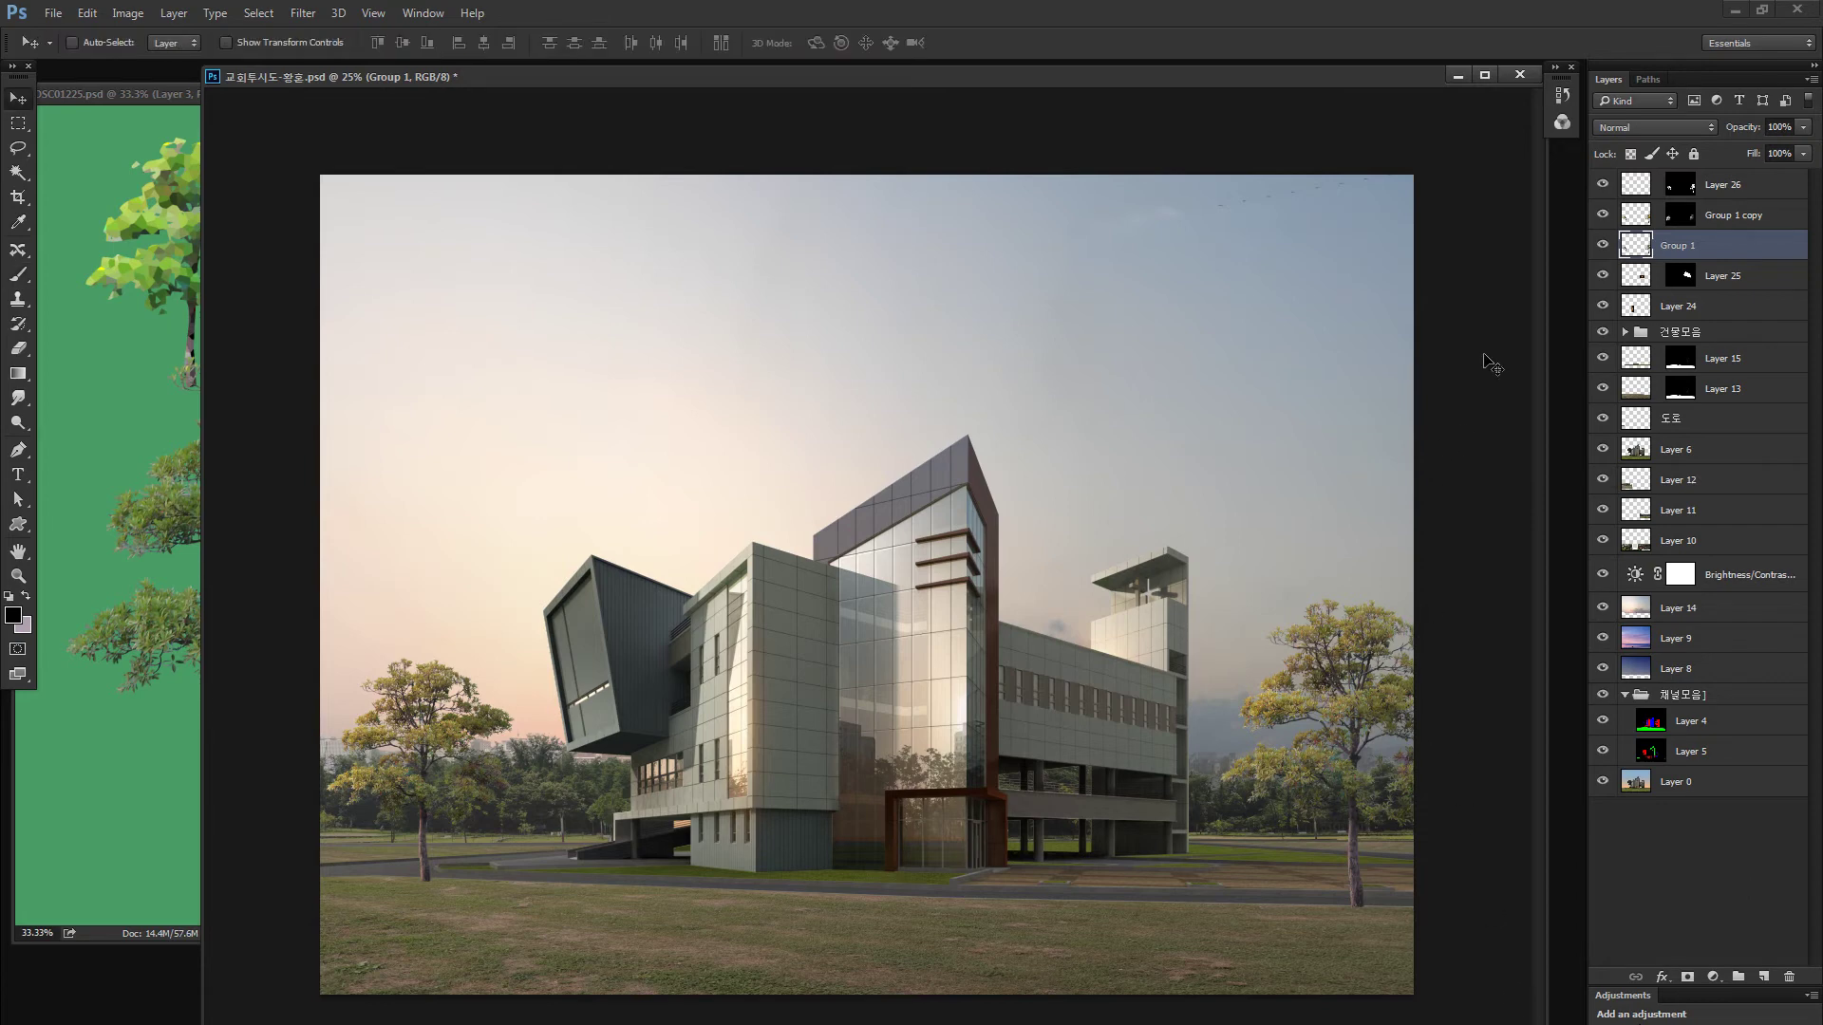
left_click(1604, 246)
left_click(1605, 245)
left_click(1603, 247)
left_click(1603, 247)
key("m")
left_click_drag(639, 533, 294, 863)
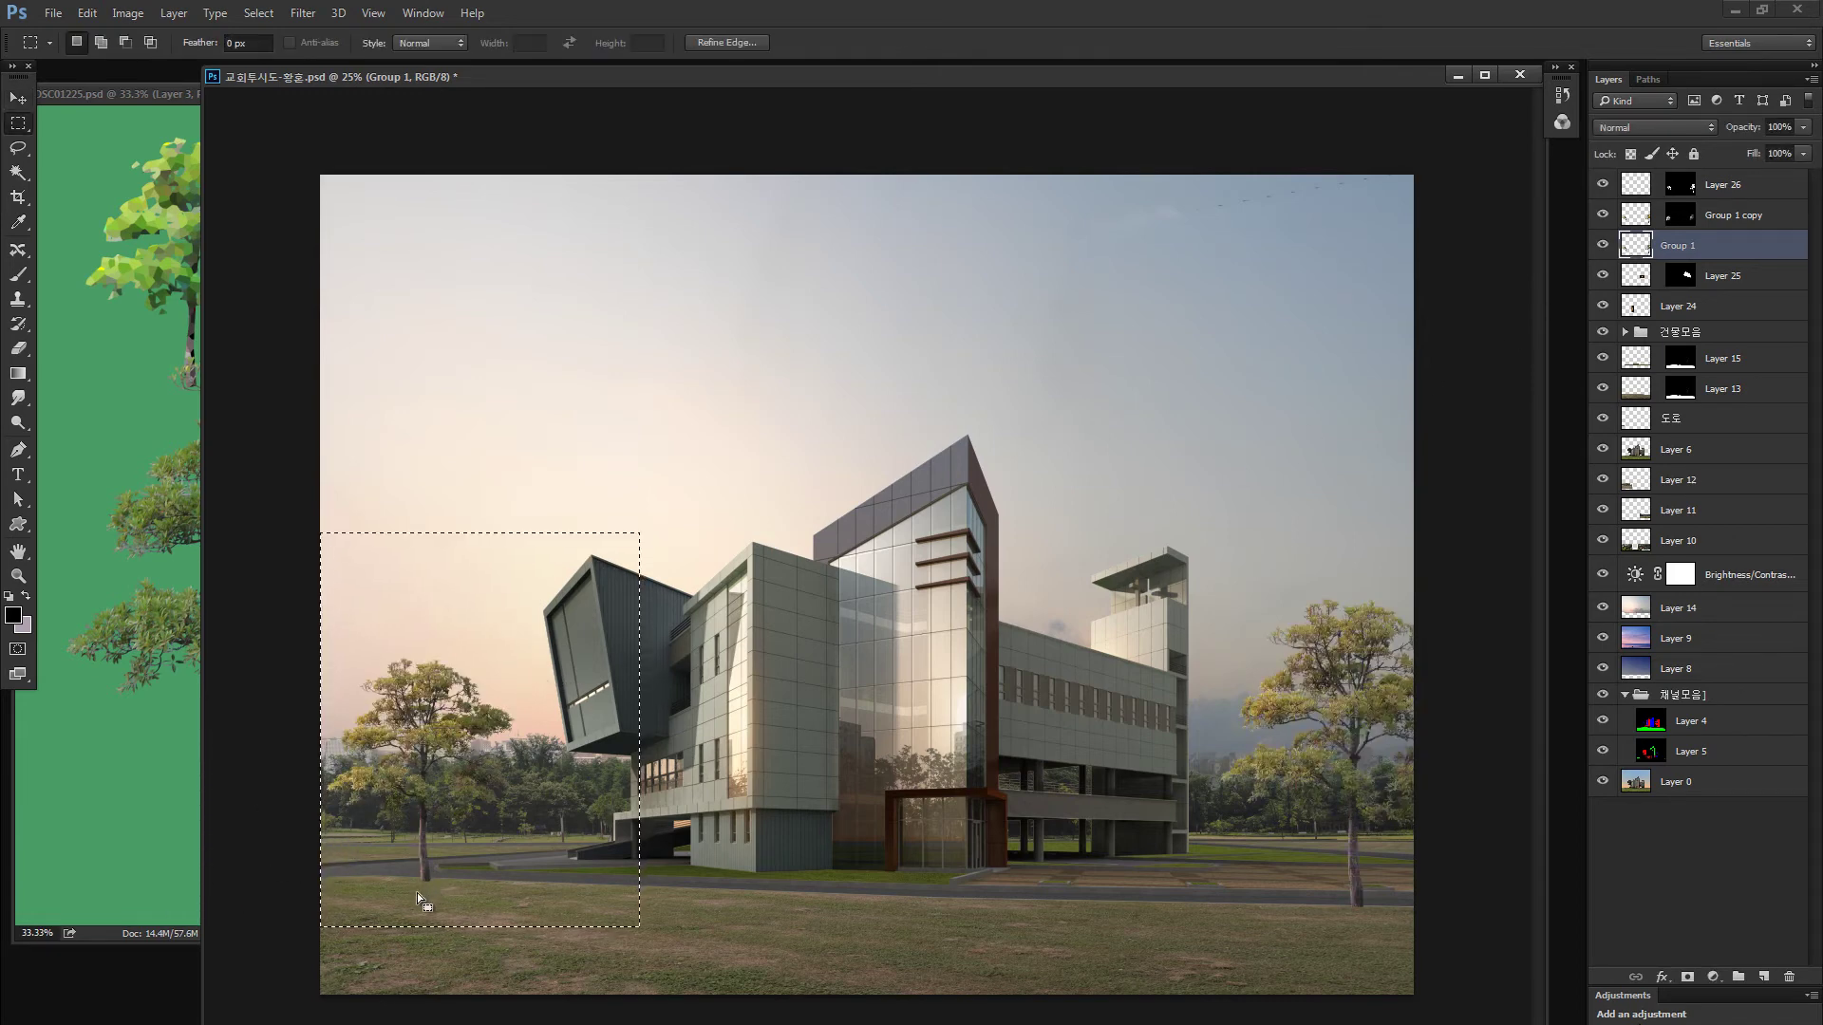
key("ctrl+j")
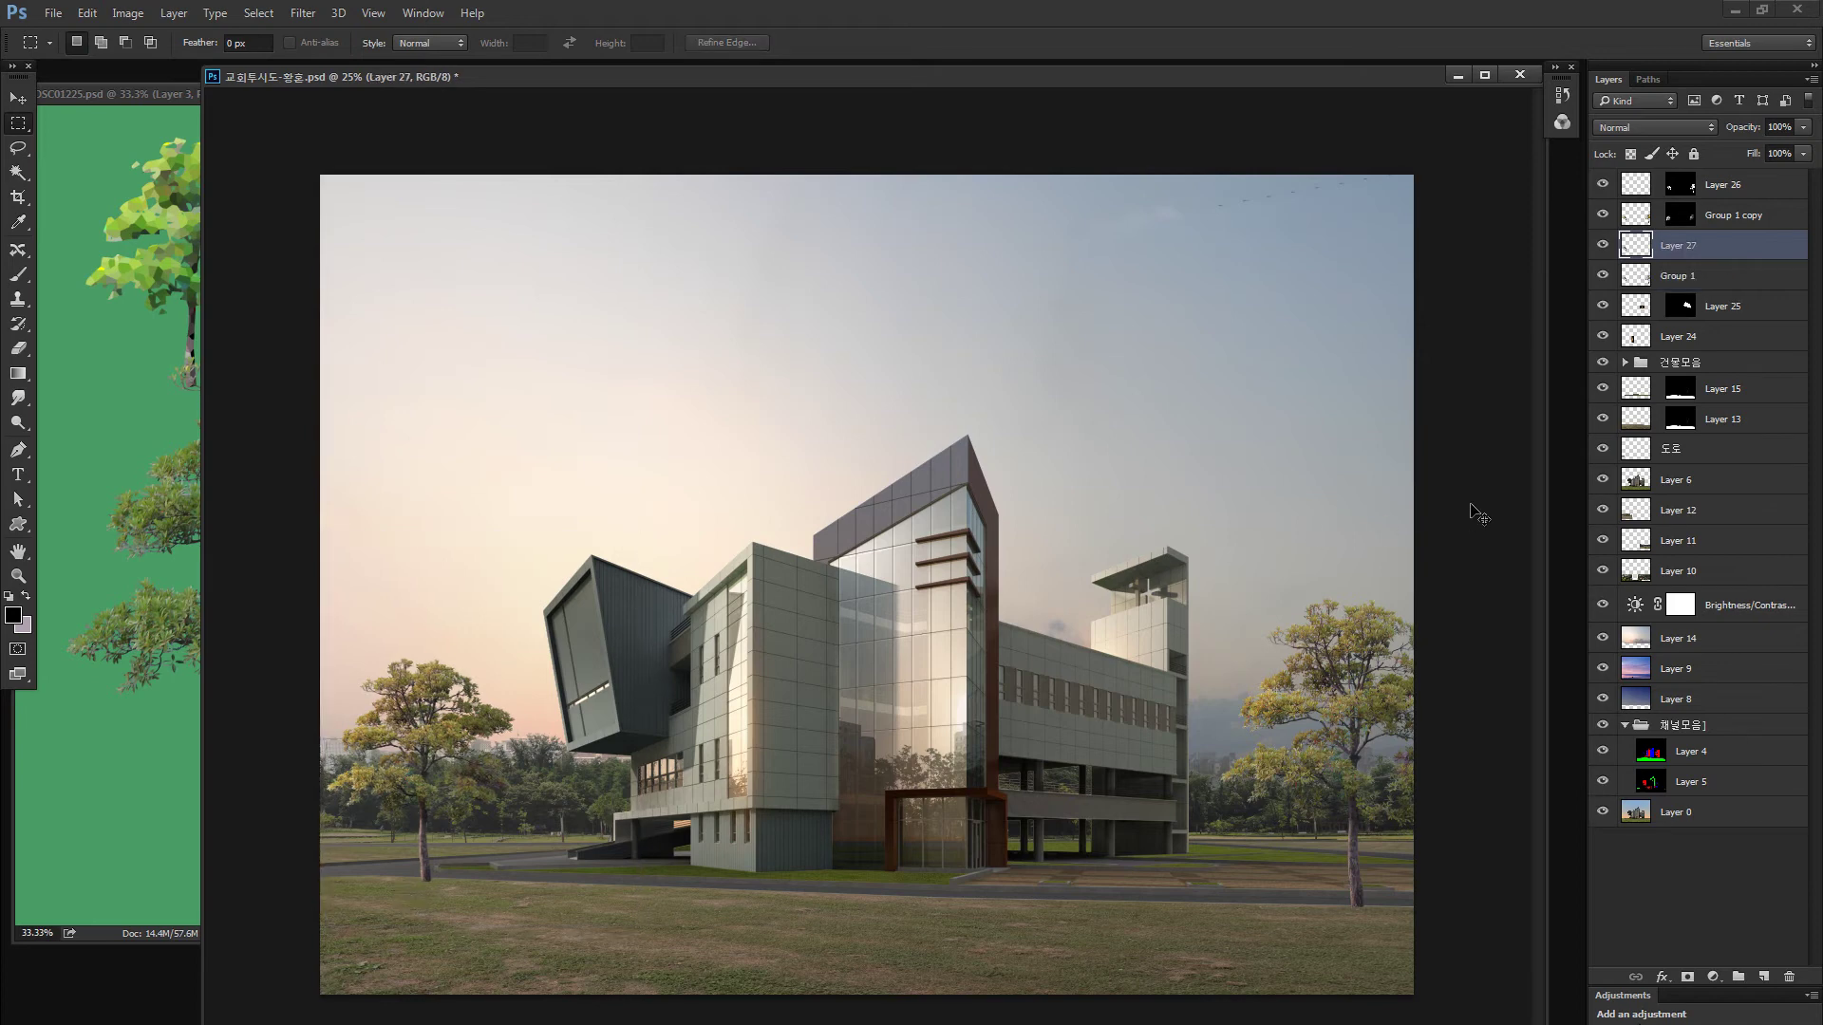
Darken the copied tree to black with Hue/Saturation, set its fill to 40% and place its layer beneath Group 1
key("ctrl+u")
left_click_drag(1261, 558, 1166, 558)
left_click(1457, 362)
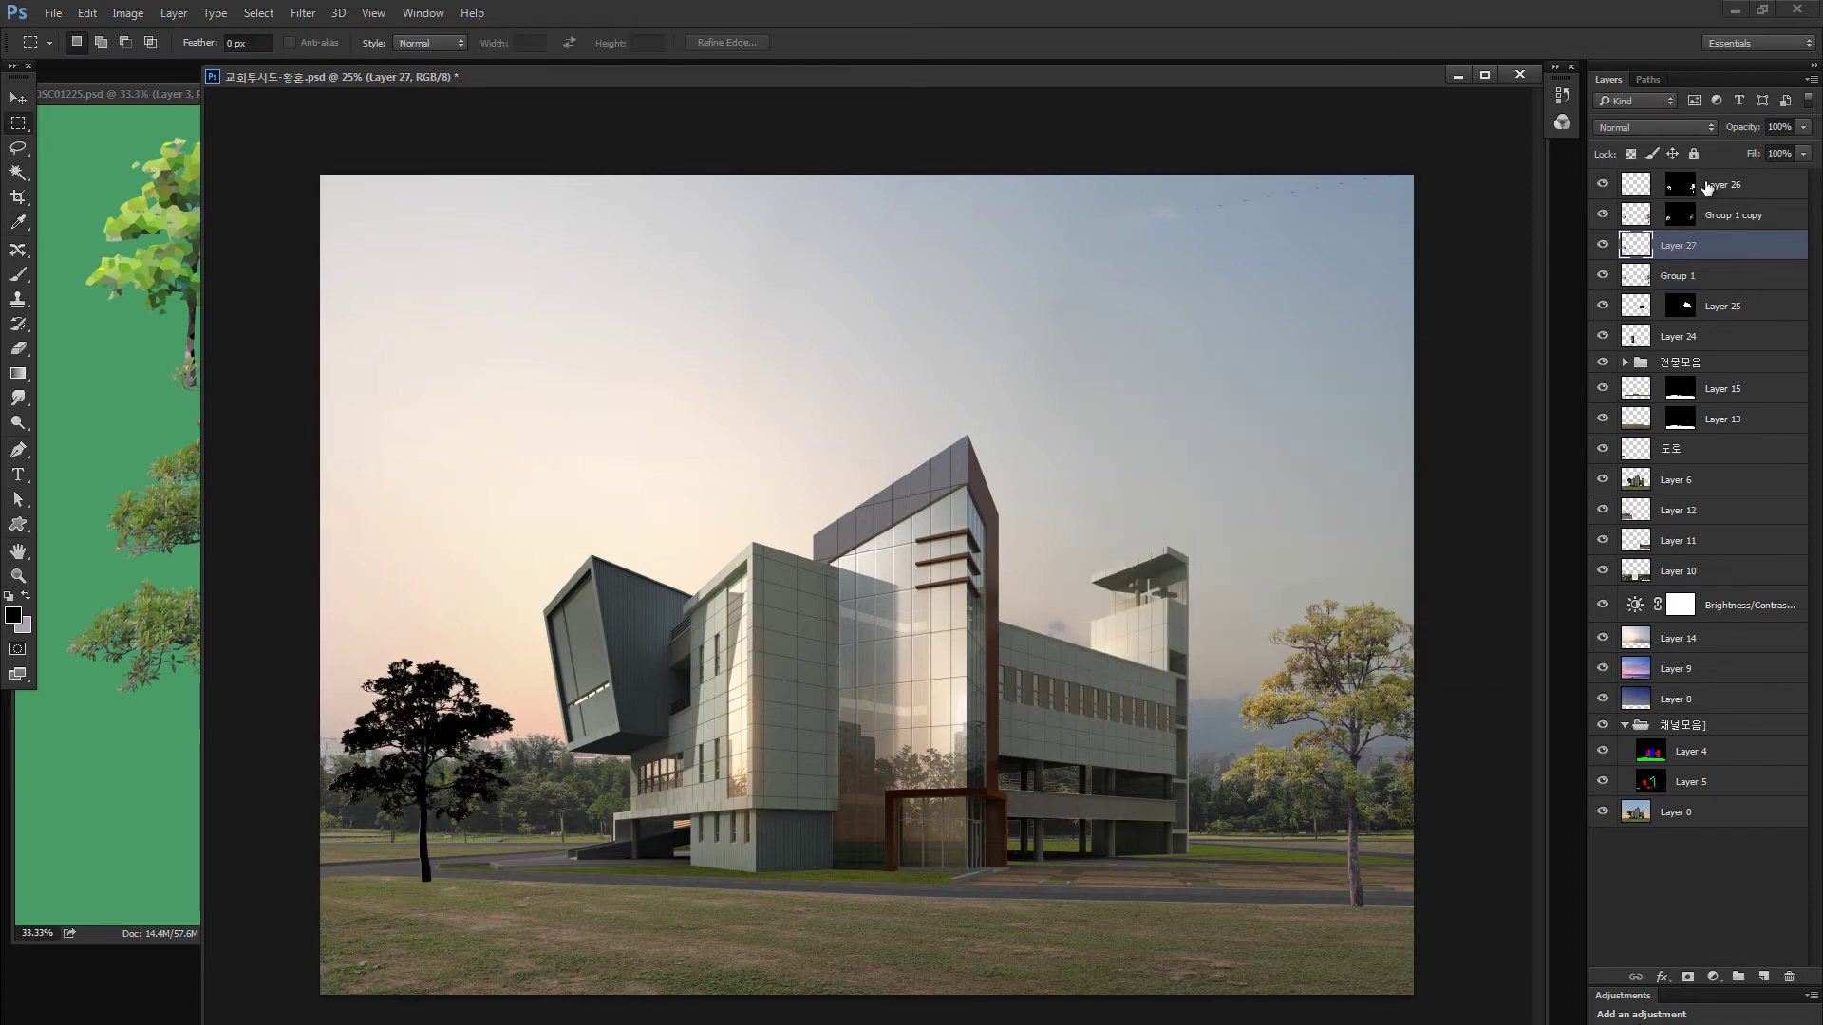
left_click_drag(1803, 157, 1743, 171)
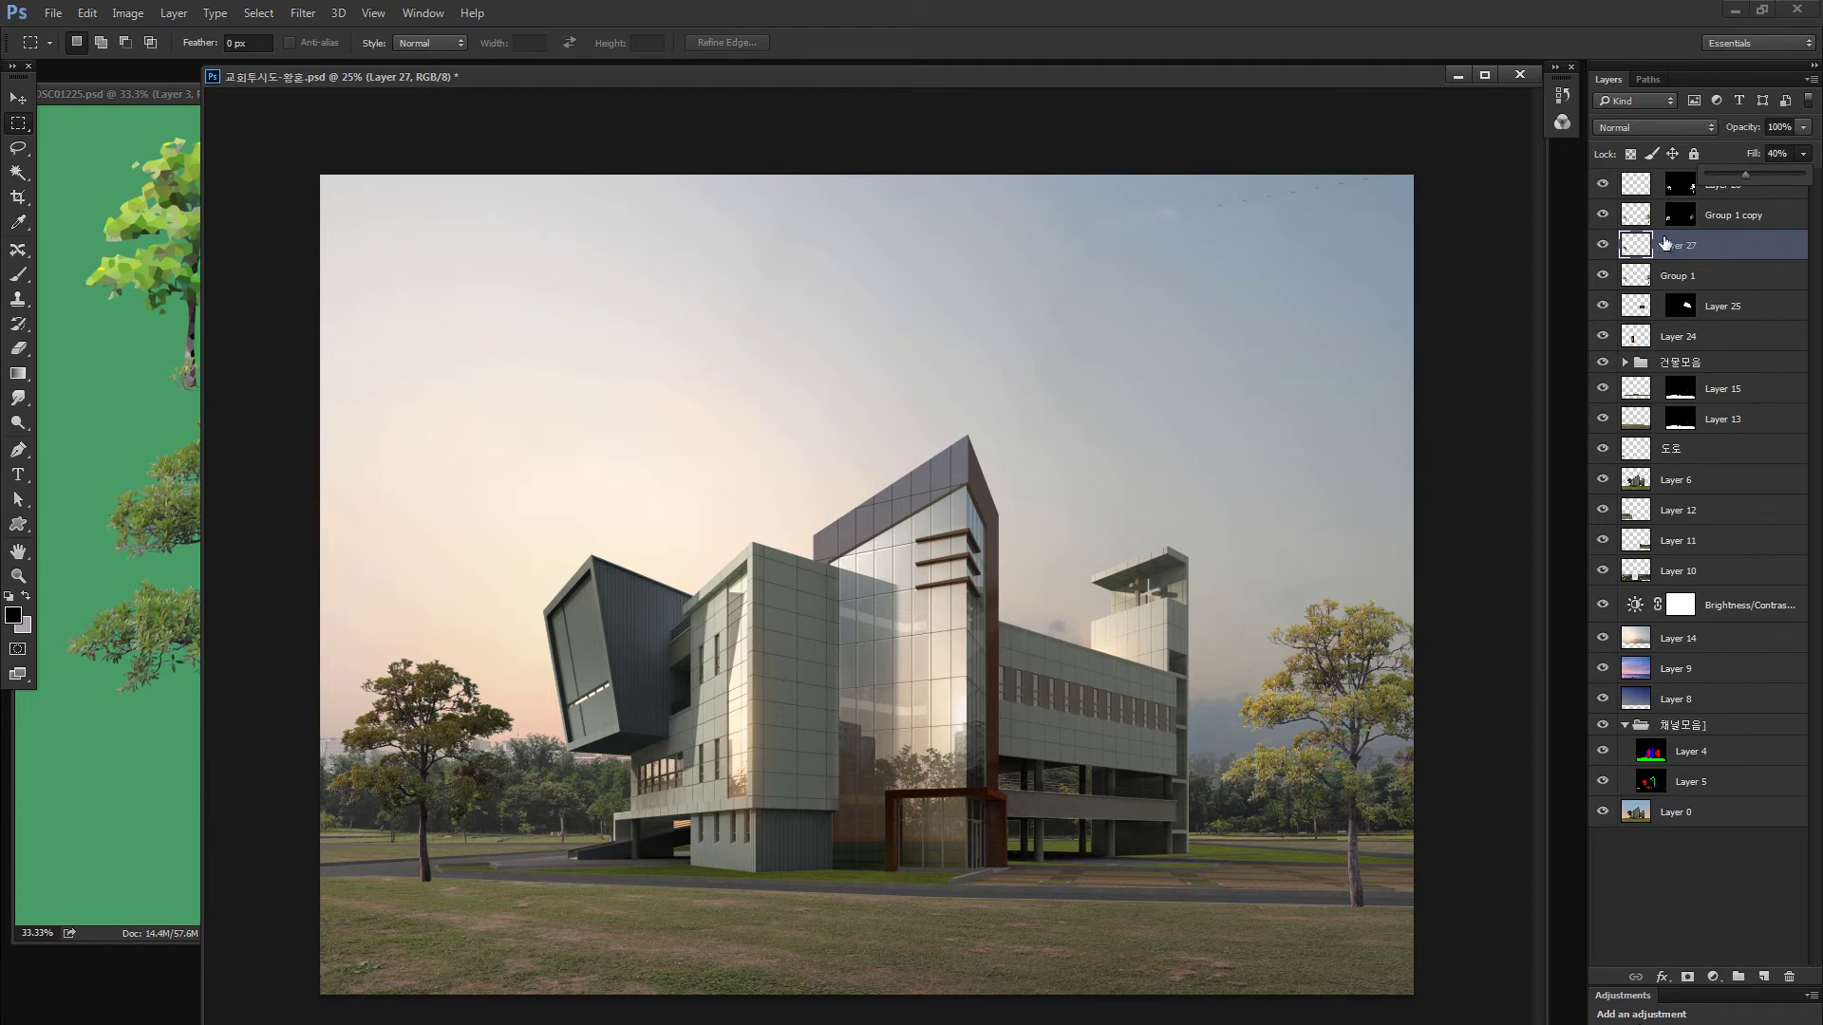
left_click_drag(1633, 256, 1652, 293)
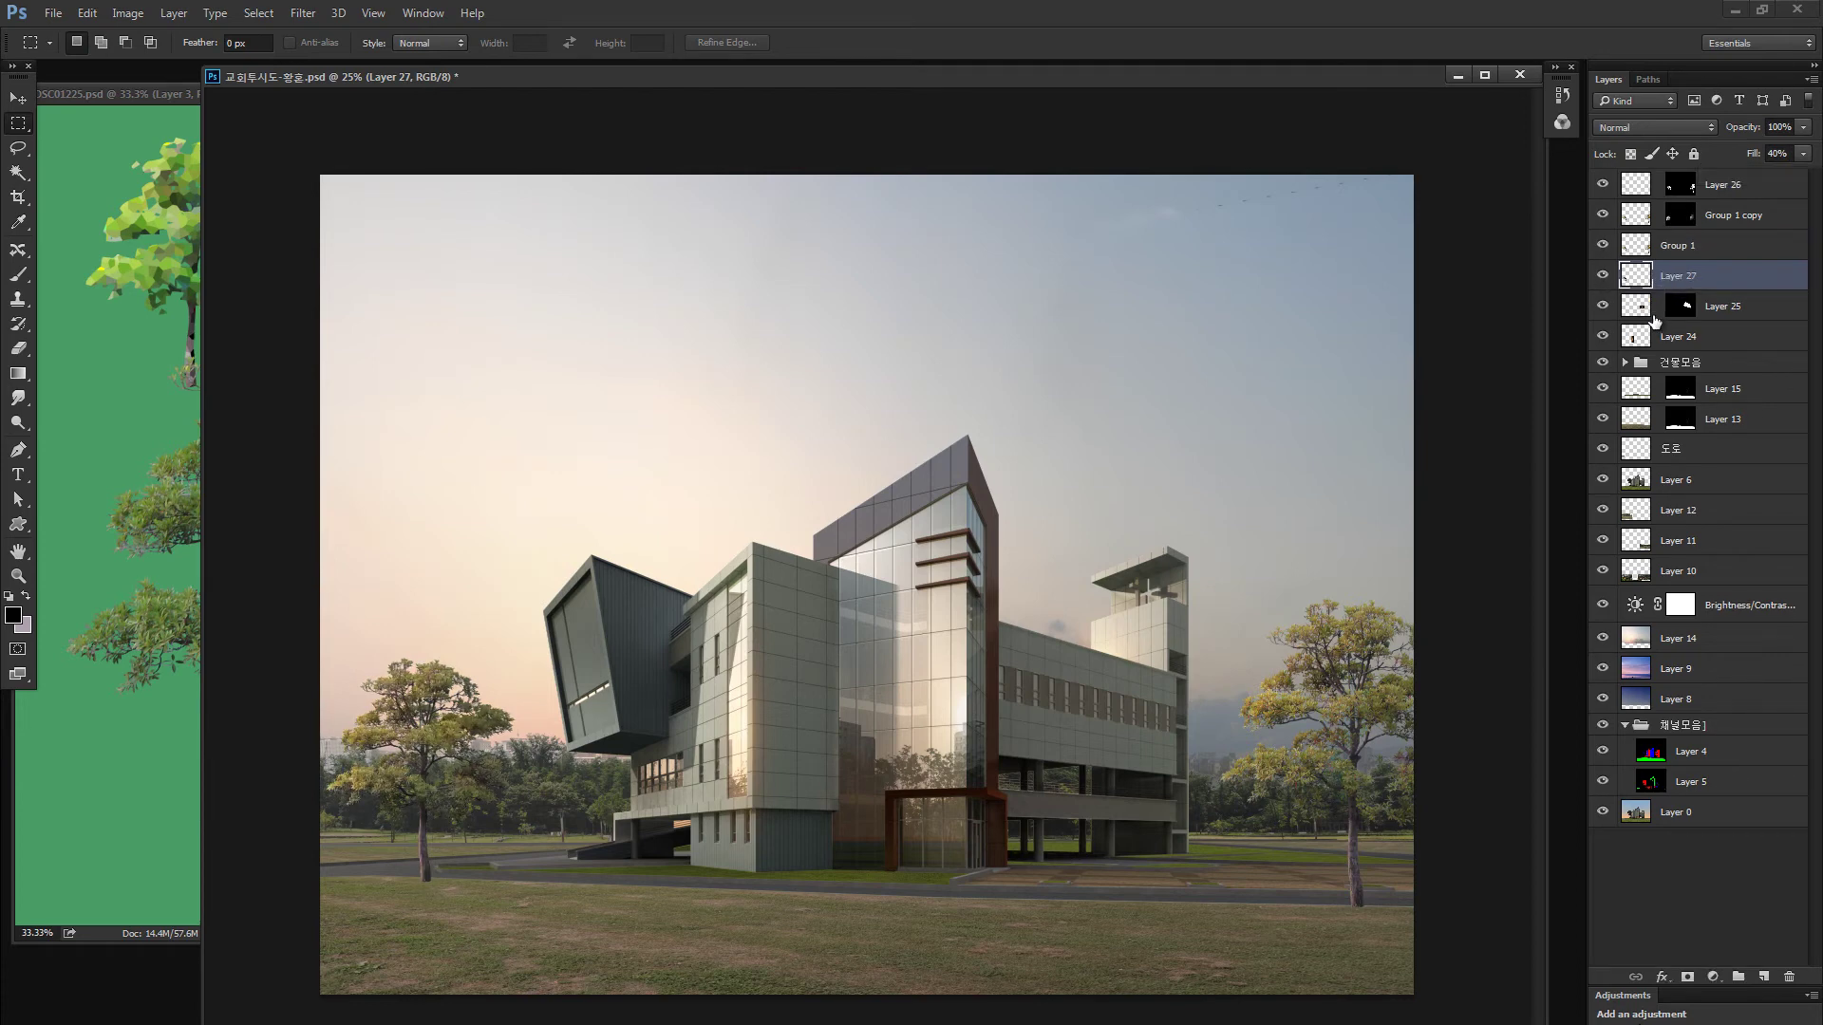
Try transforming the black tree copy into a ground shadow, then delete its layer
key("ctrl+t")
left_click_drag(428, 616, 663, 811)
key("m")
key("Return")
key("Delete")
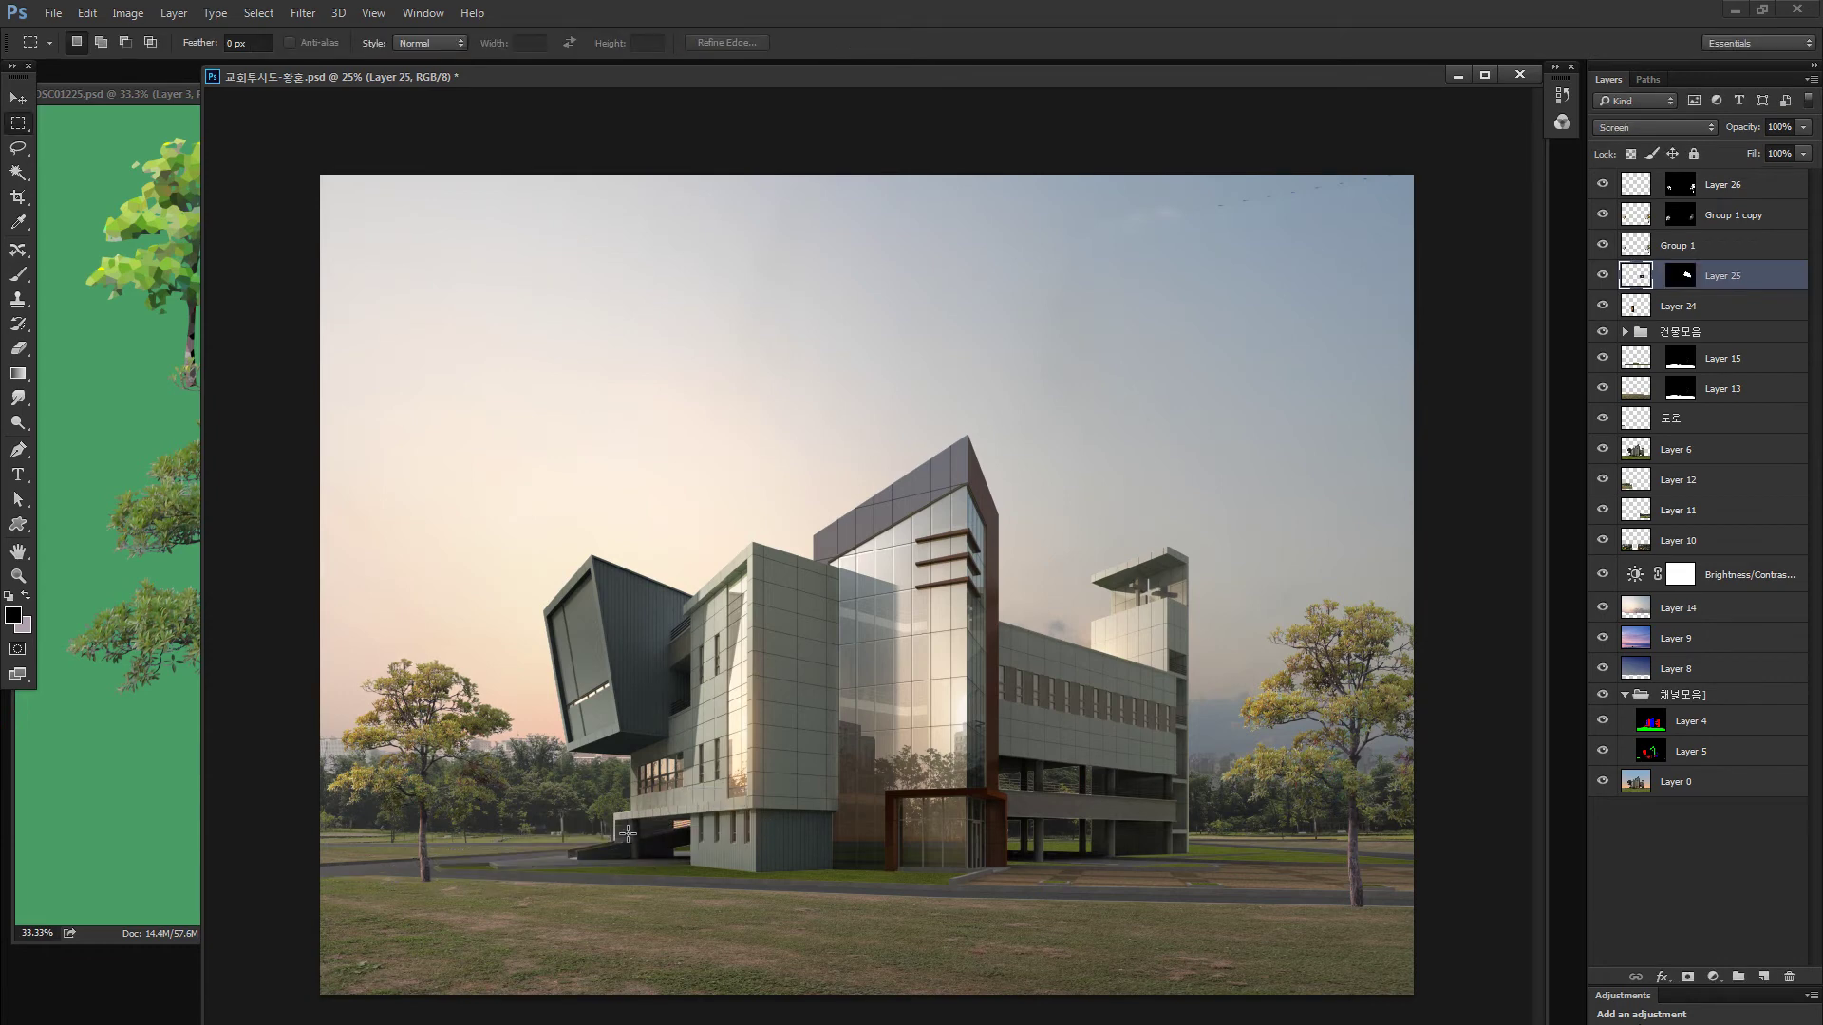
Put a black copy of Group 1's left tree on a new layer beneath Group 1 at 50% opacity
left_click(1622, 244)
left_click(1603, 245, "alt")
left_click(1605, 246, "alt")
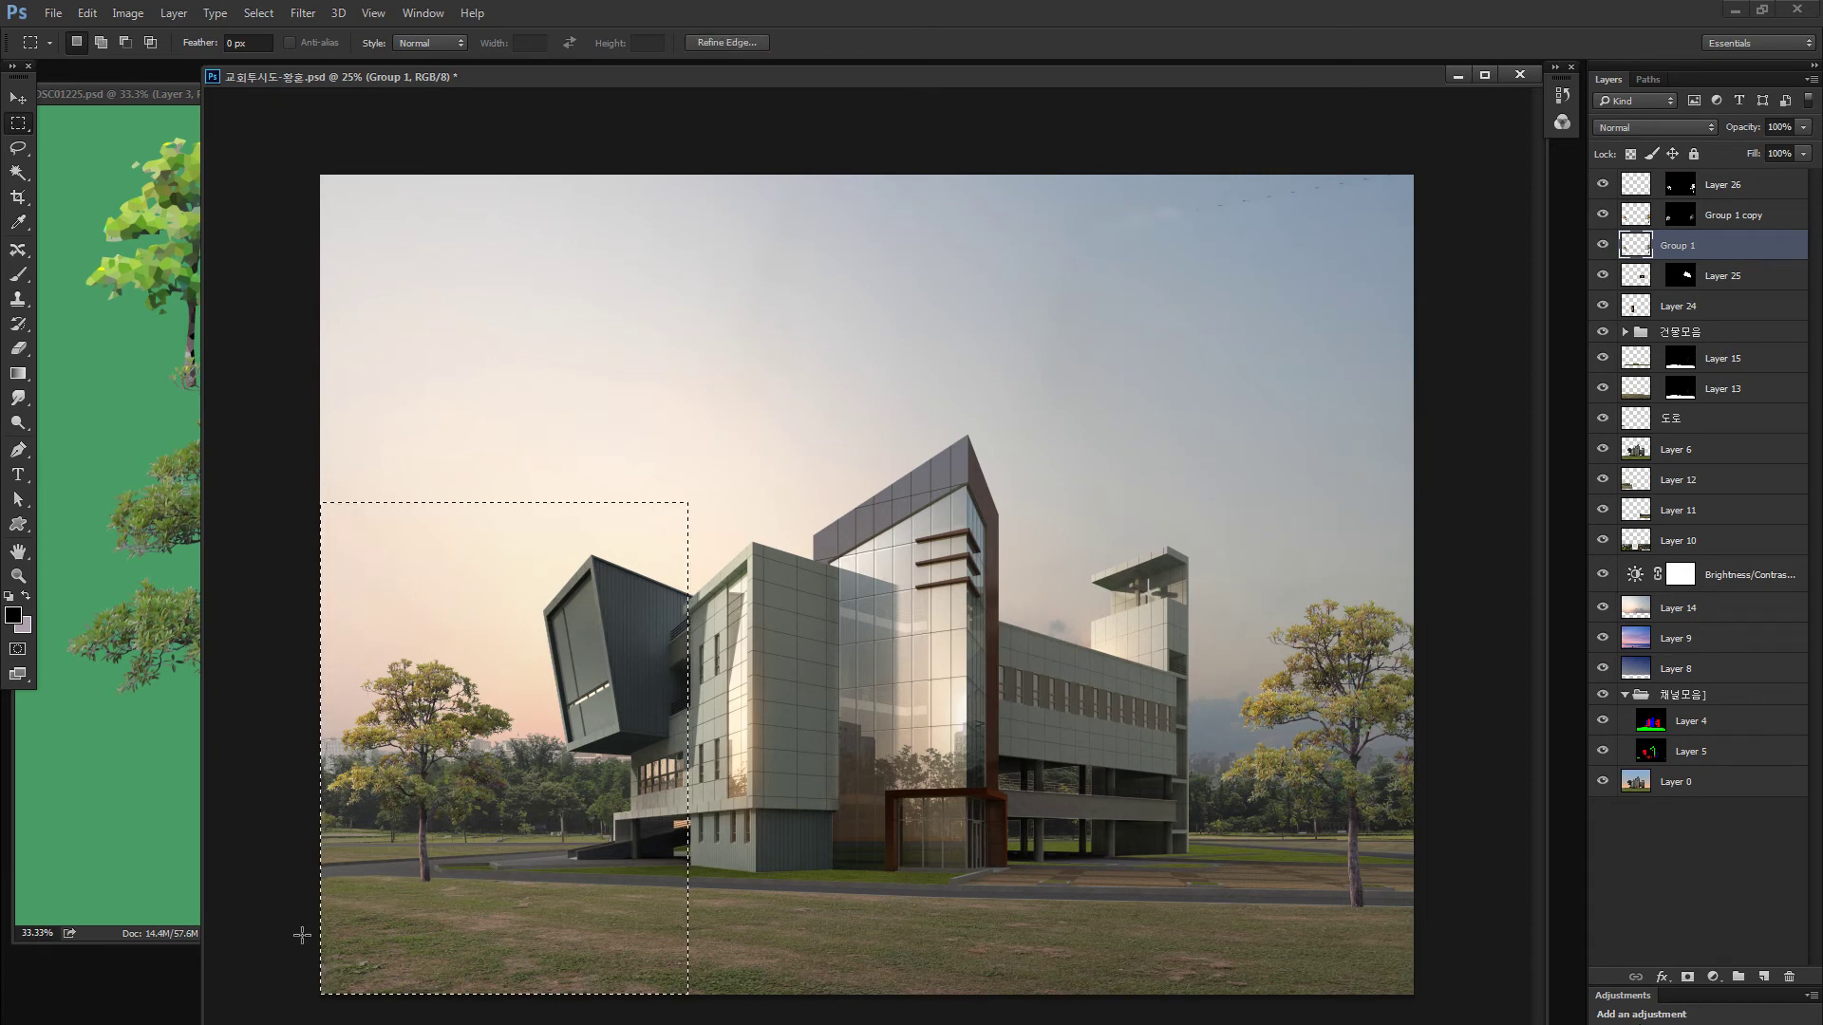
key("ctrl+j")
key("5")
Flatten and skew the black tree copy into a shadow lying across the road from the left trunk, with about -83.6° horizontal skew
key("ctrl+t")
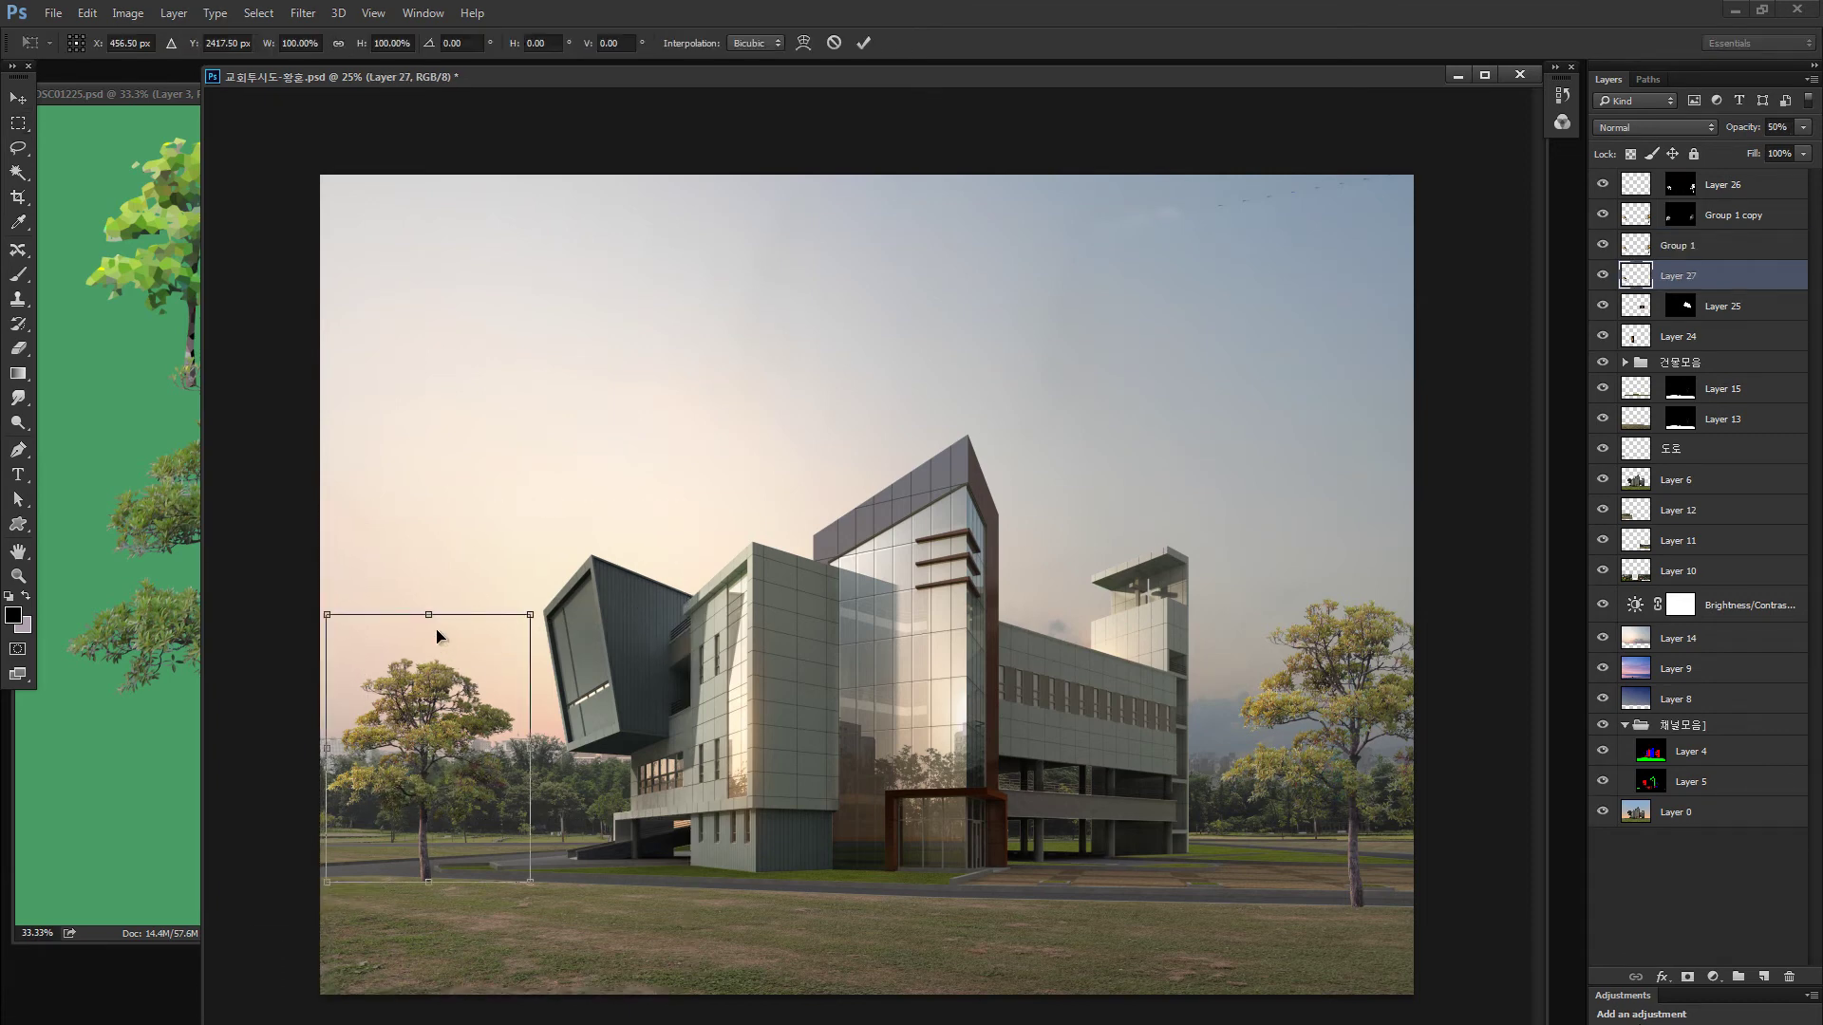
left_click_drag(429, 615, 711, 859)
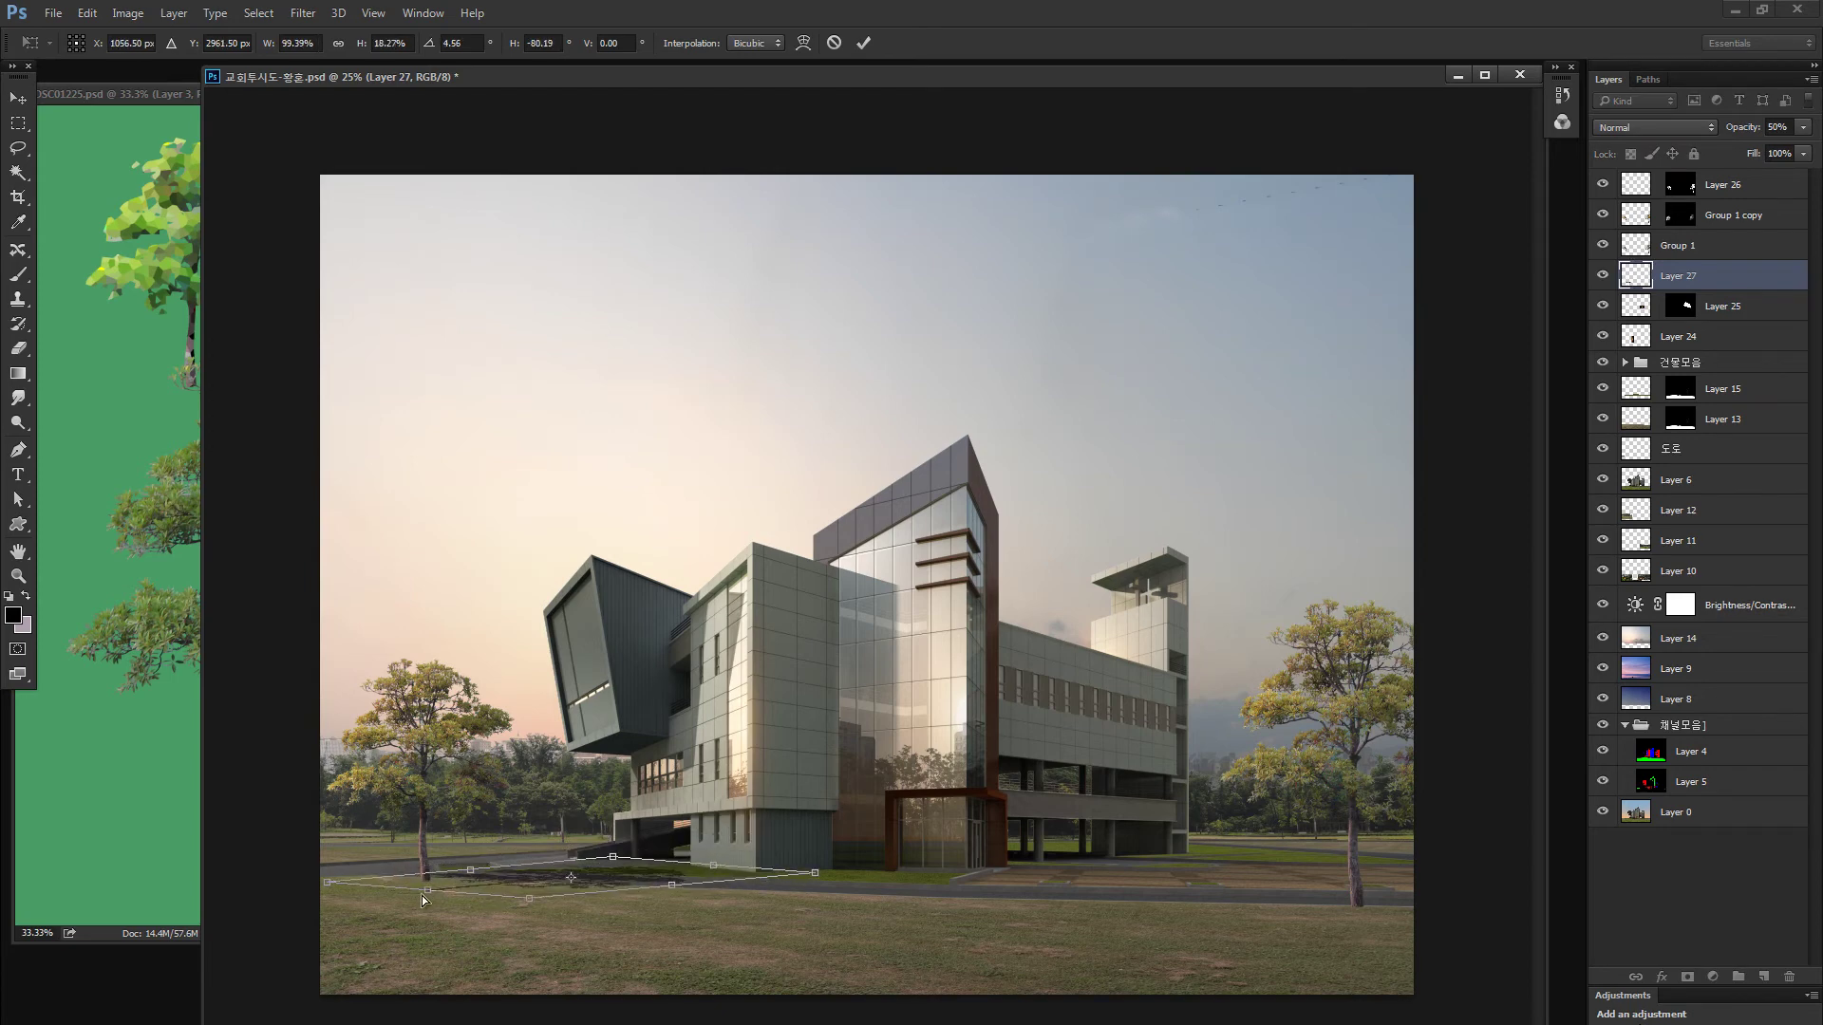
left_click_drag(427, 892, 425, 880)
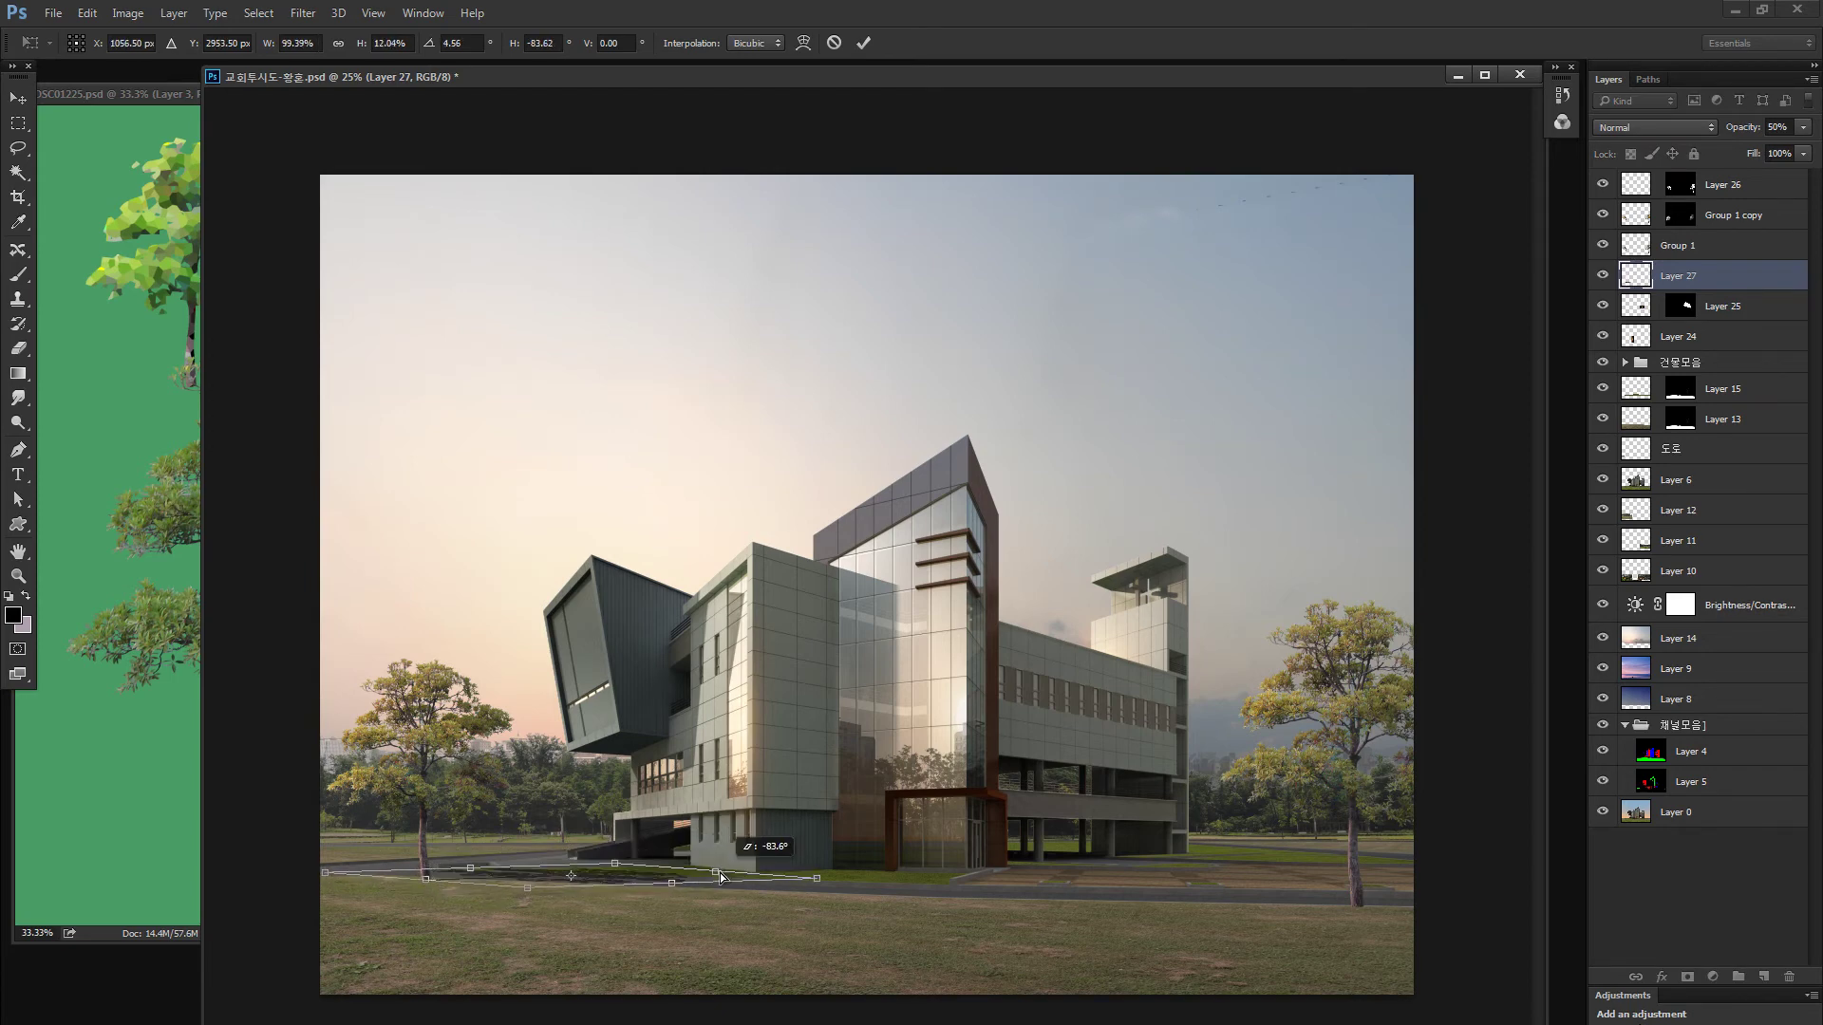
key("Return")
Move the tree shadow slightly so it lines up with the base of the left trunk
key("z")
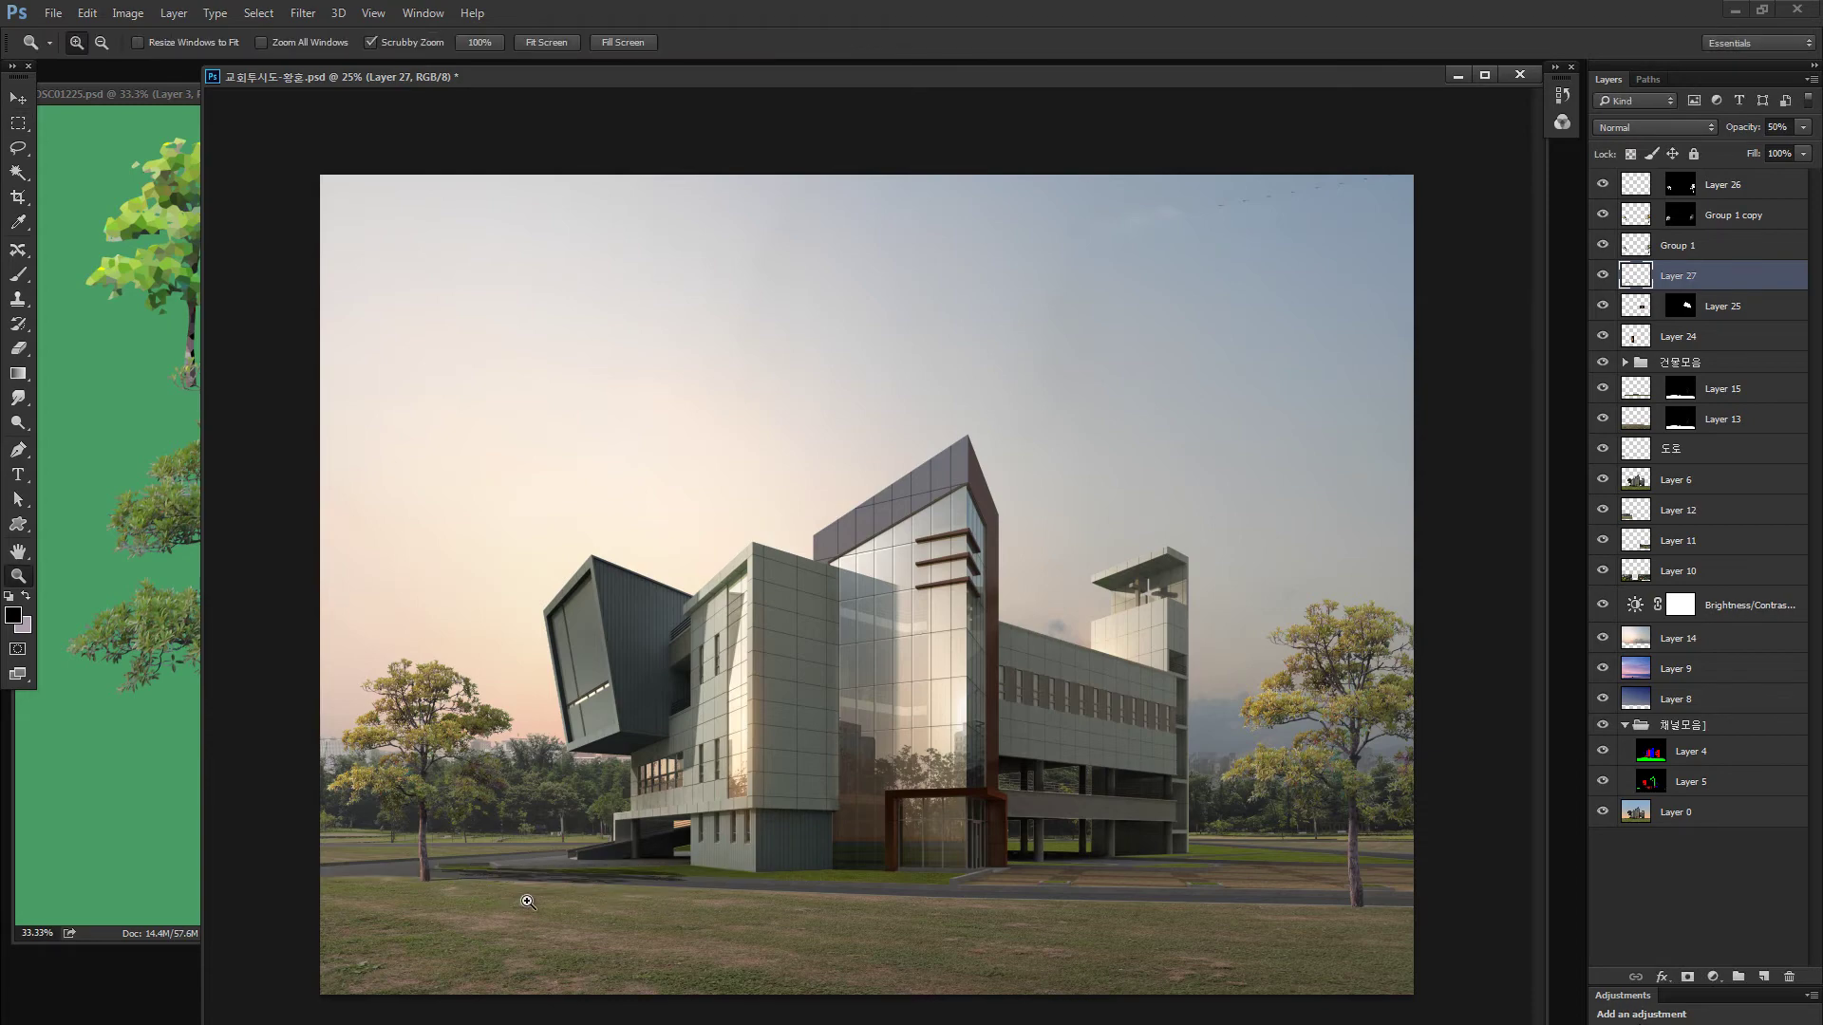
left_click_drag(462, 878, 597, 803)
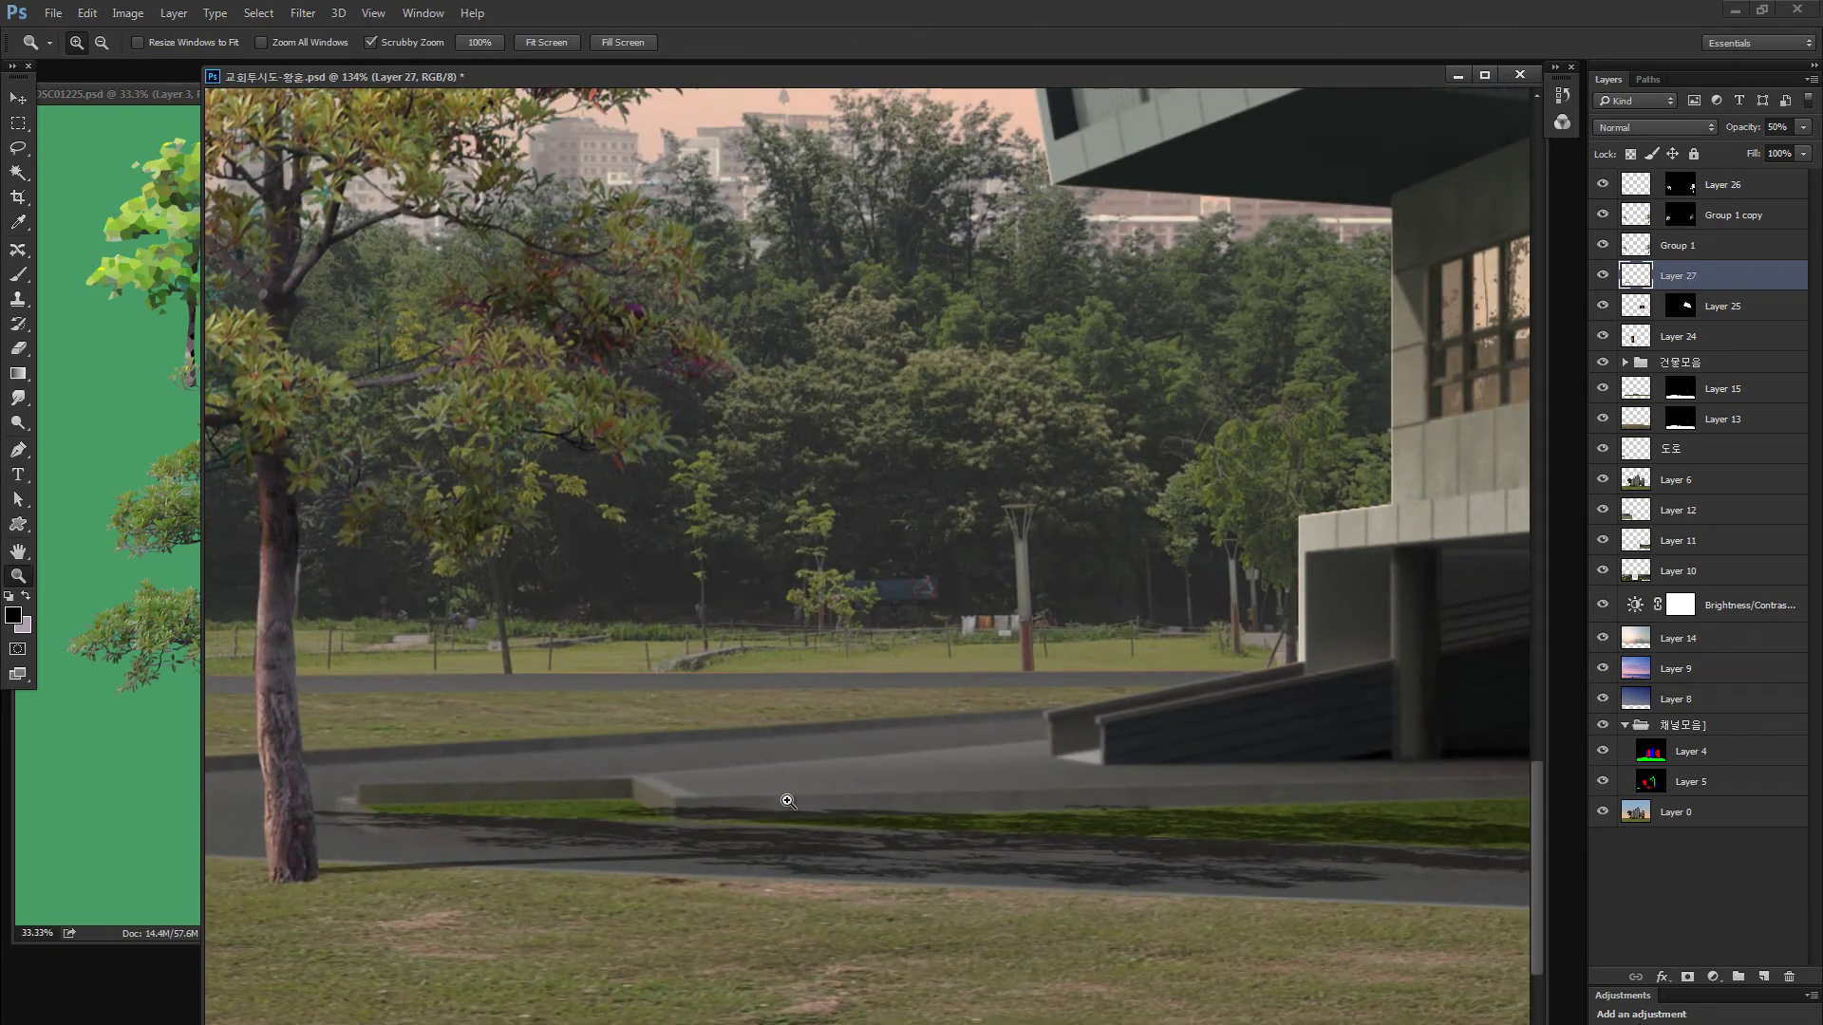
key("v")
left_click_drag(786, 797, 812, 812)
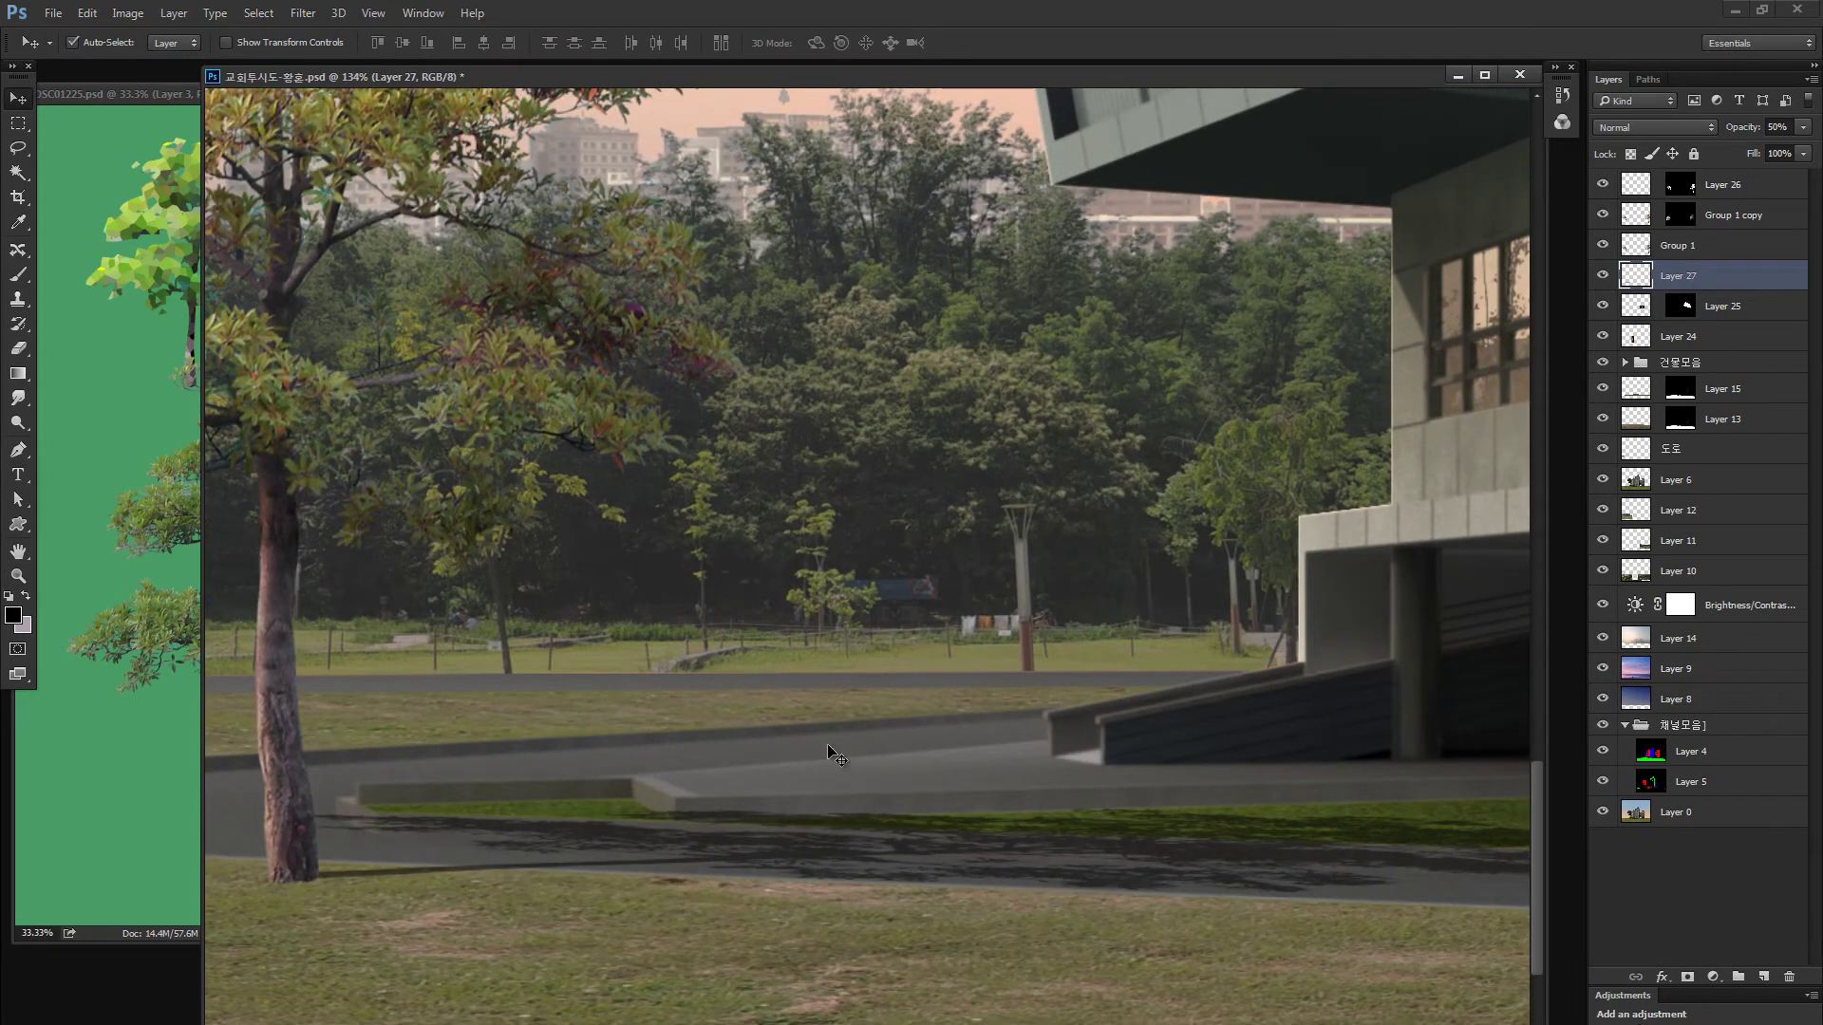
Soften the tree shadow with a small-radius Gaussian Blur, previewing the shadow area
key("ctrl+0")
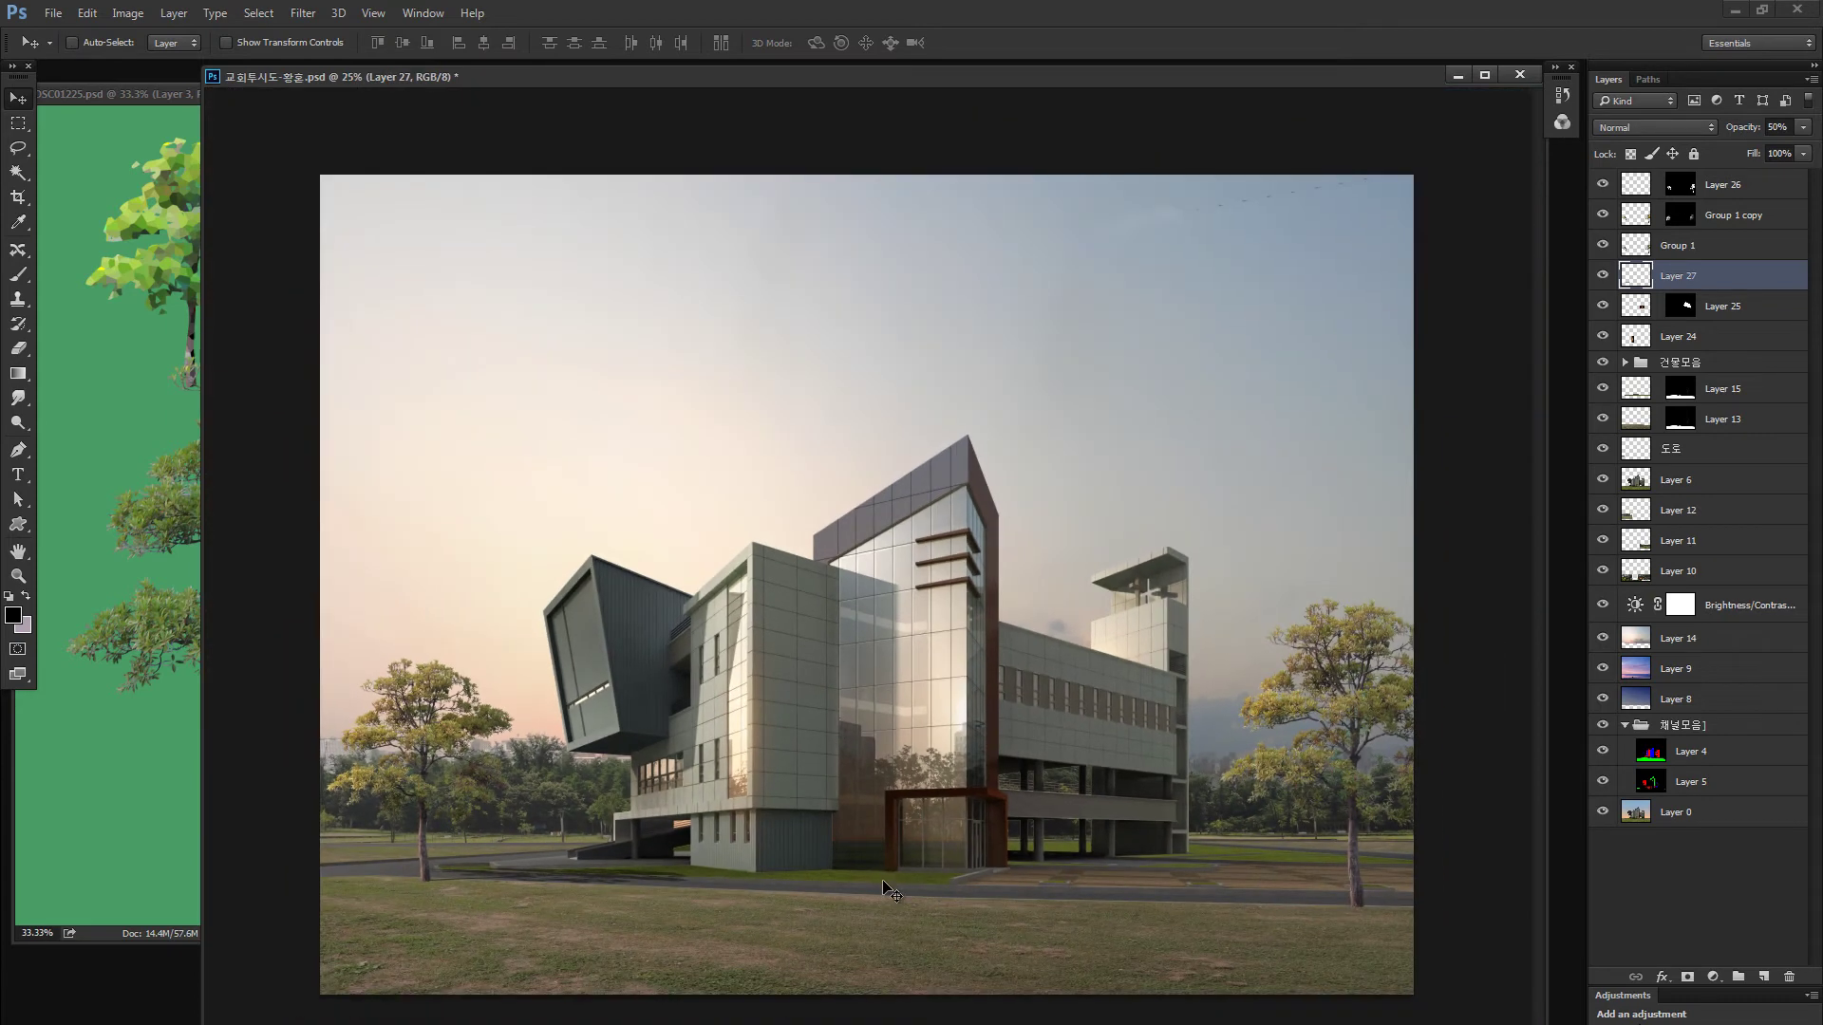
left_click(304, 13)
mouse_move(380, 224)
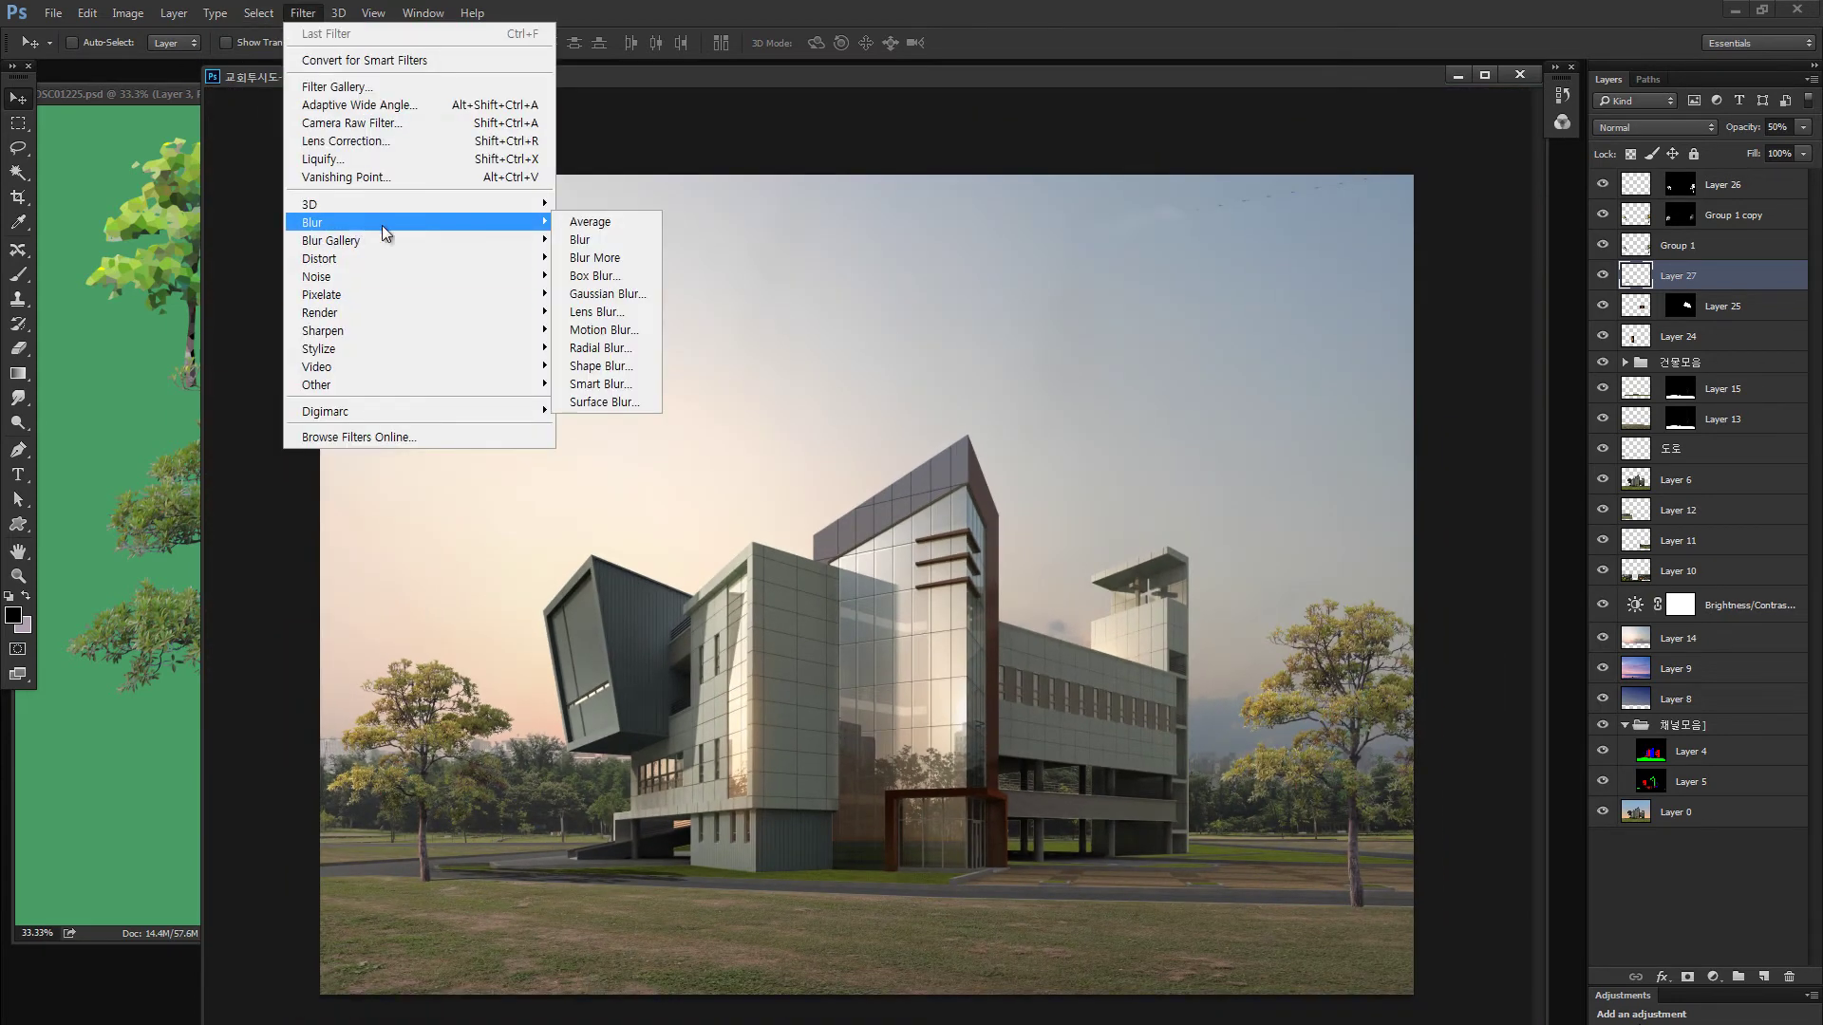
left_click(606, 294)
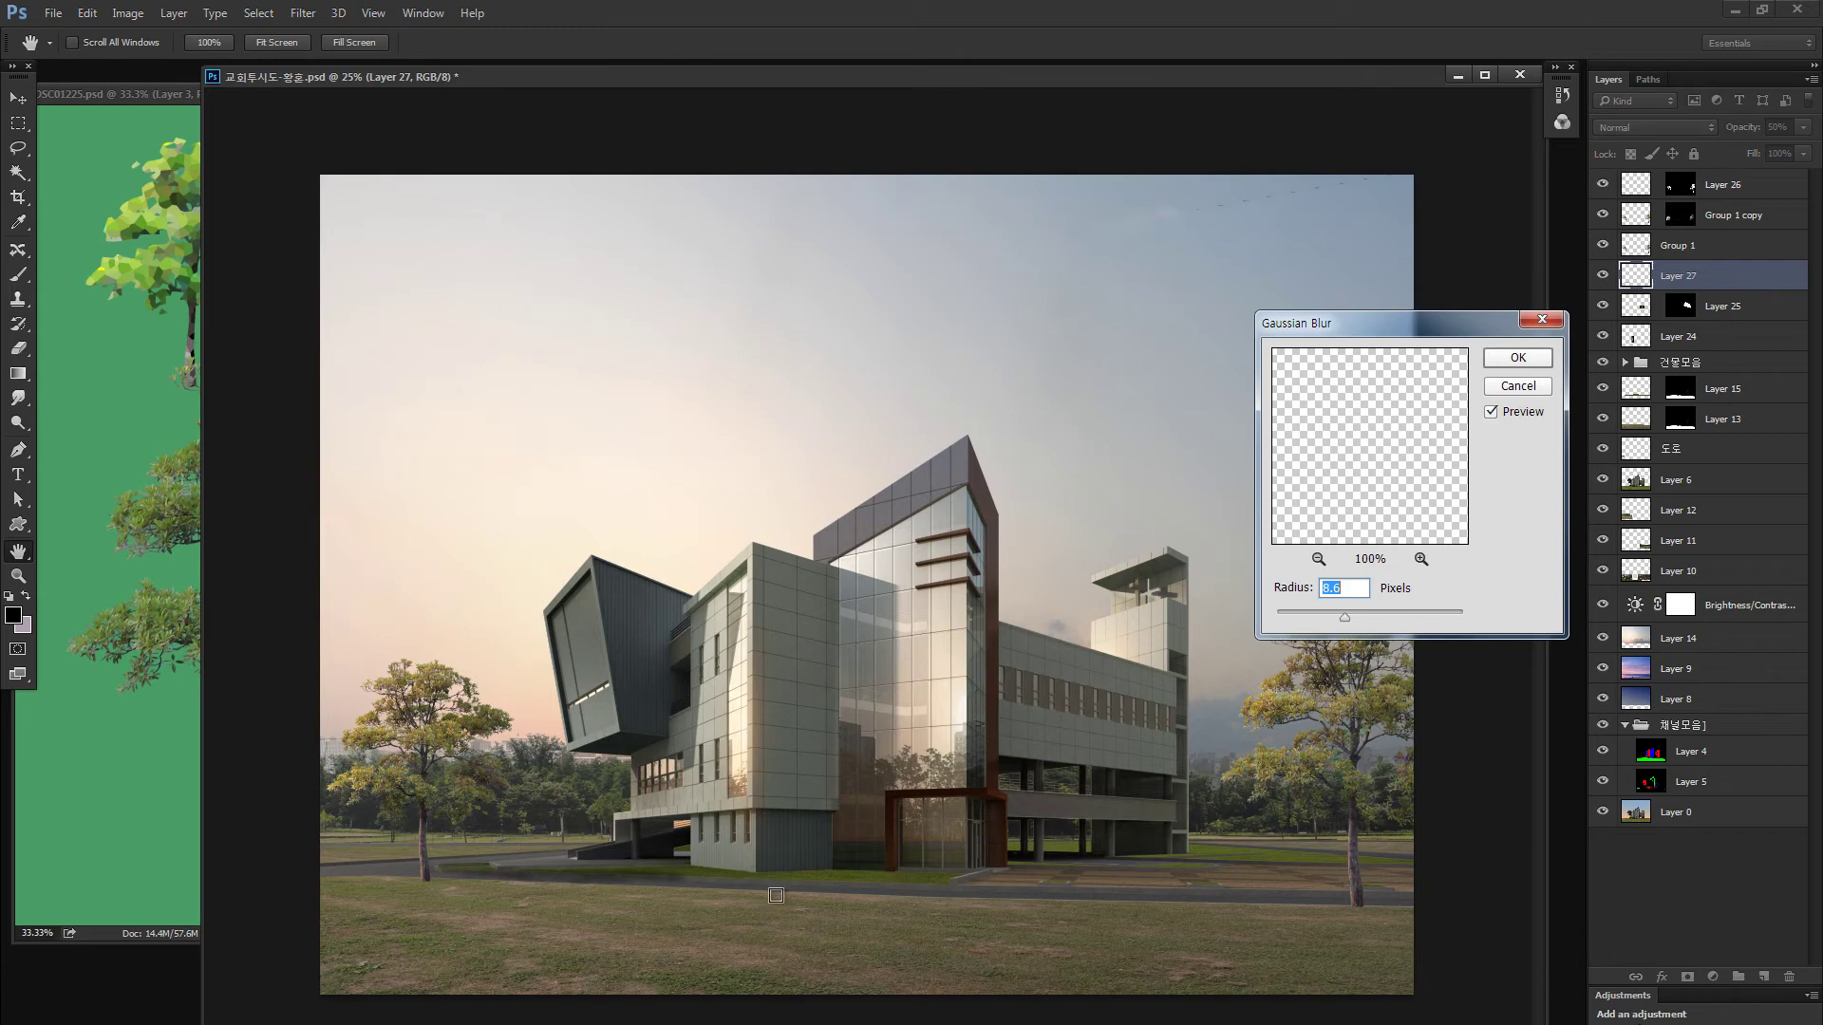
left_click_drag(484, 879, 465, 869)
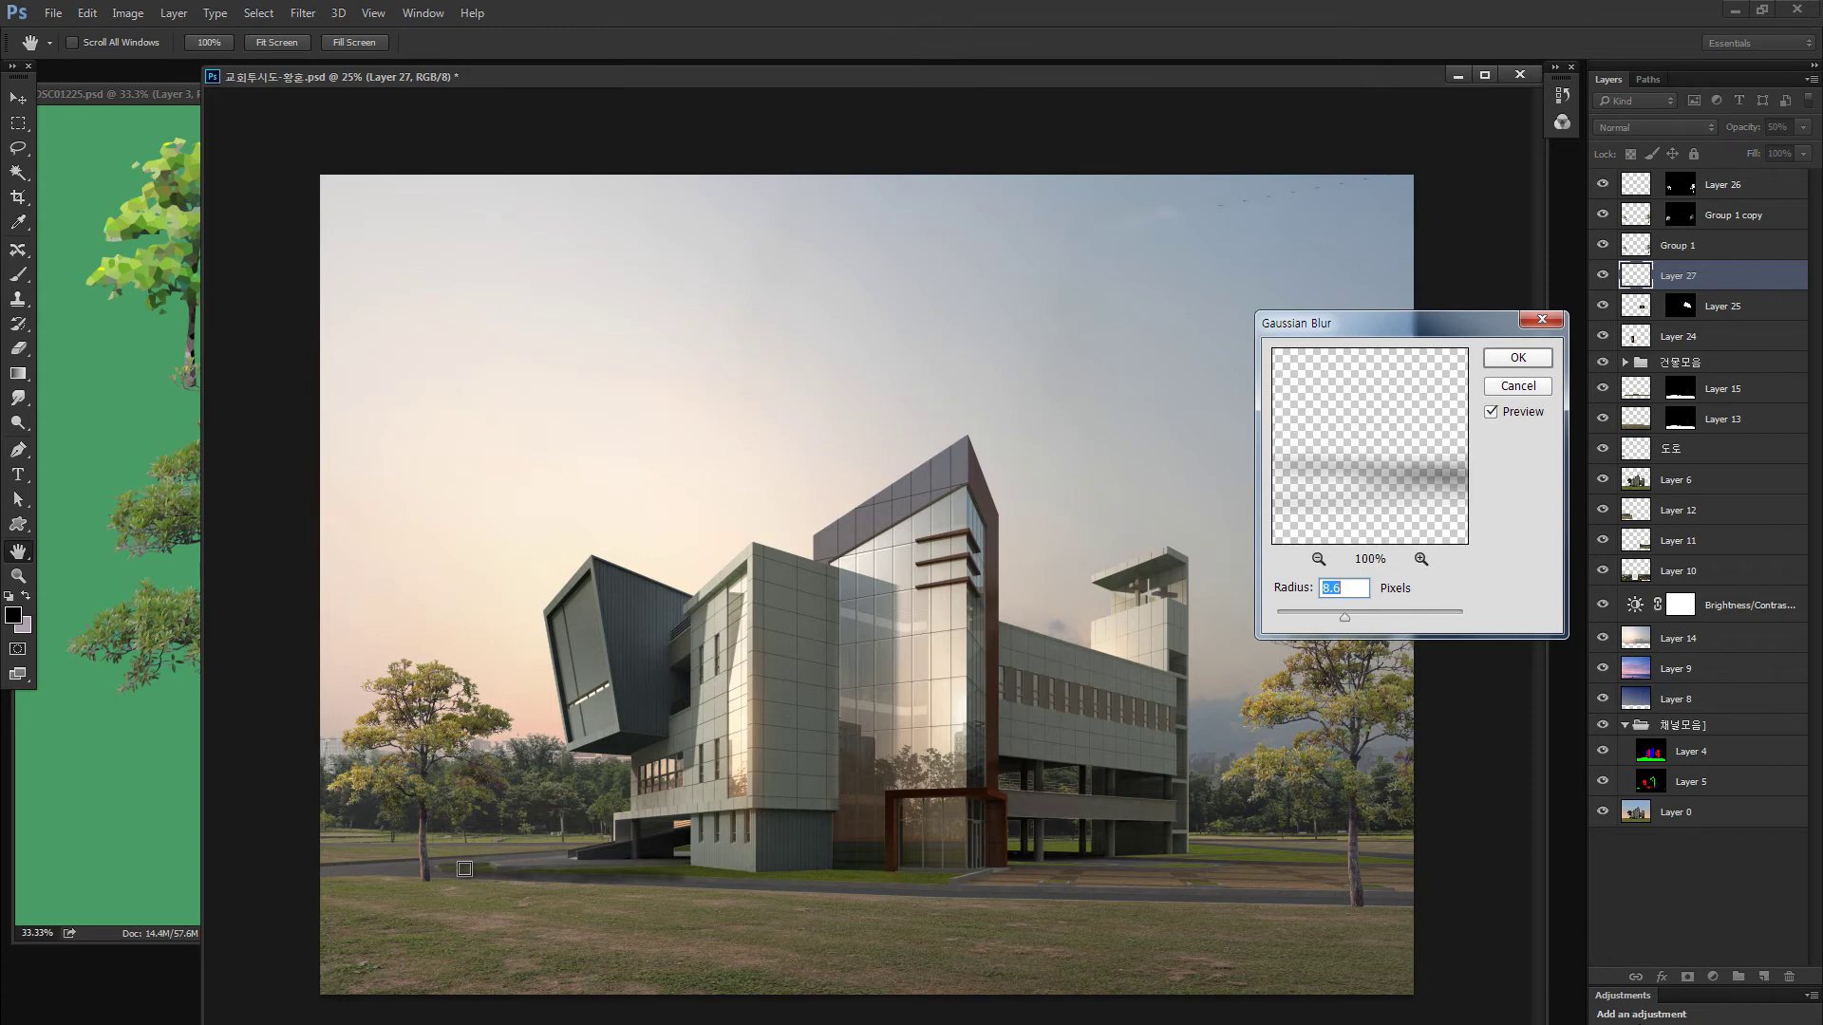
left_click_drag(1322, 612, 1309, 614)
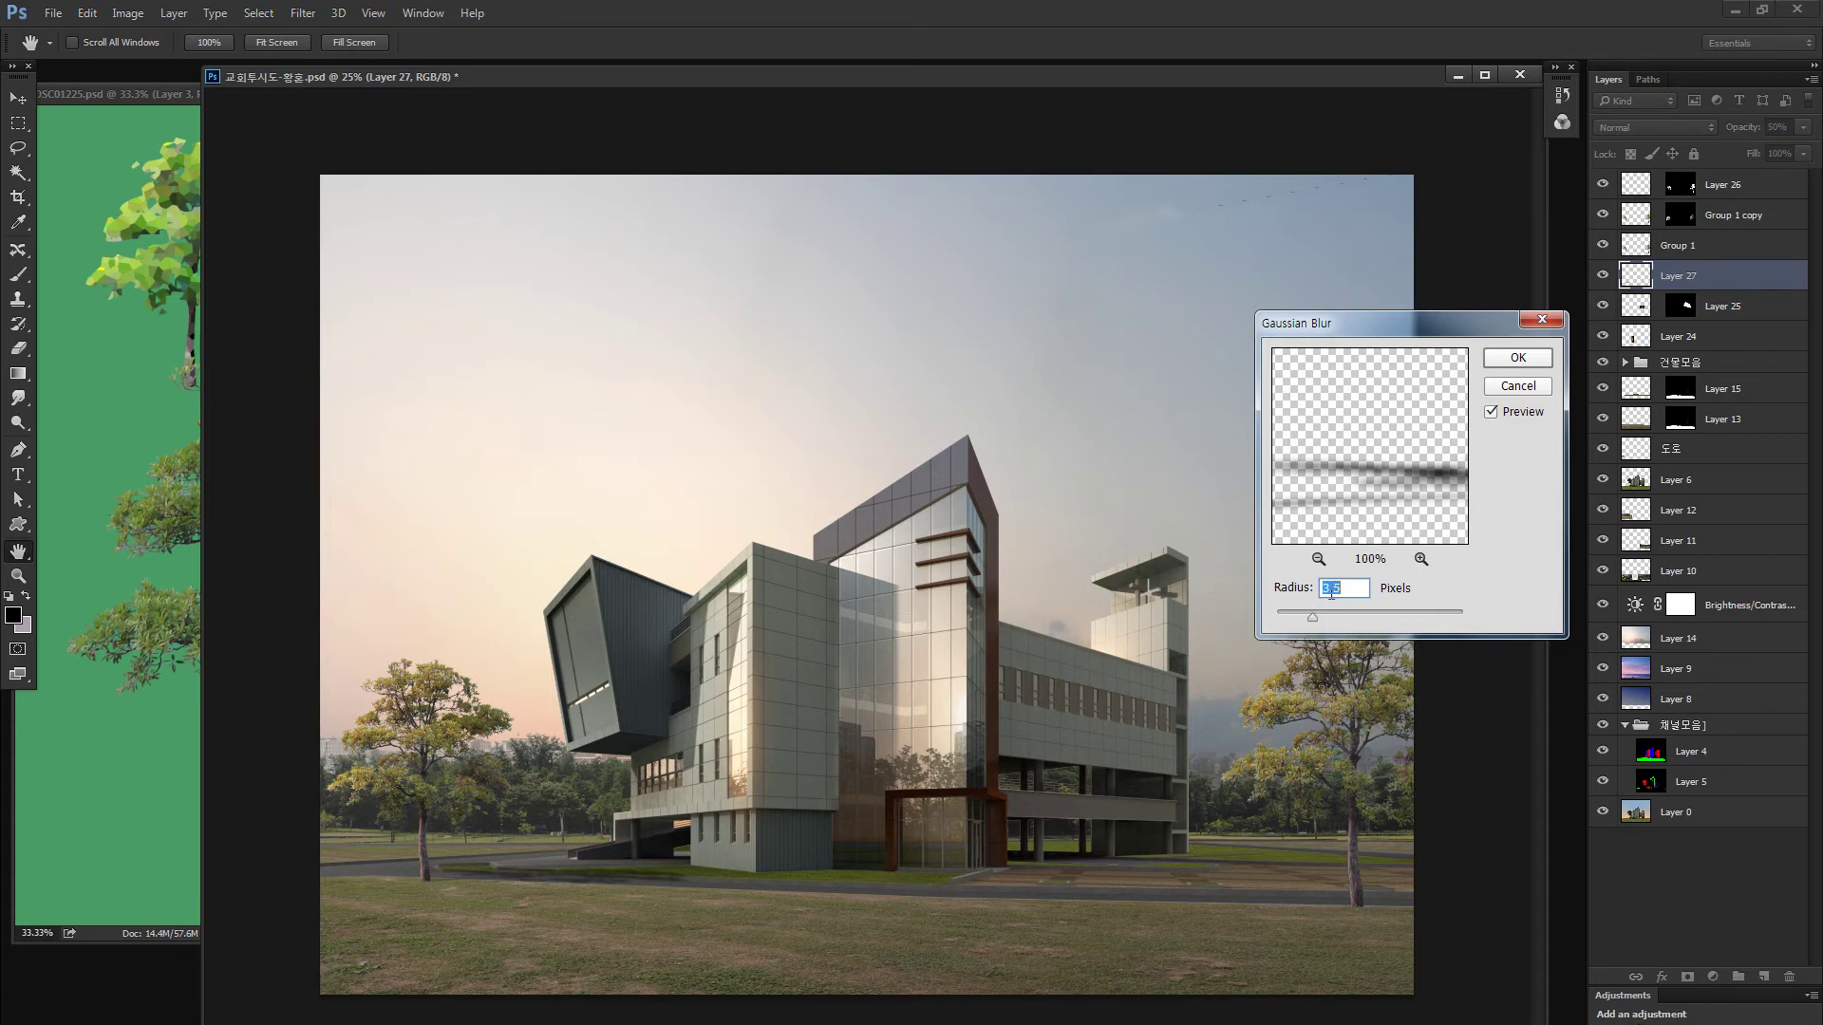
left_click_drag(1306, 613, 1301, 613)
left_click(1517, 358)
Stretch the blurred shadow to 112.04% width and skew it -1.63° vertically to follow the ground
key("z")
left_click_drag(496, 905, 599, 870)
key("v")
key("ctrl+t")
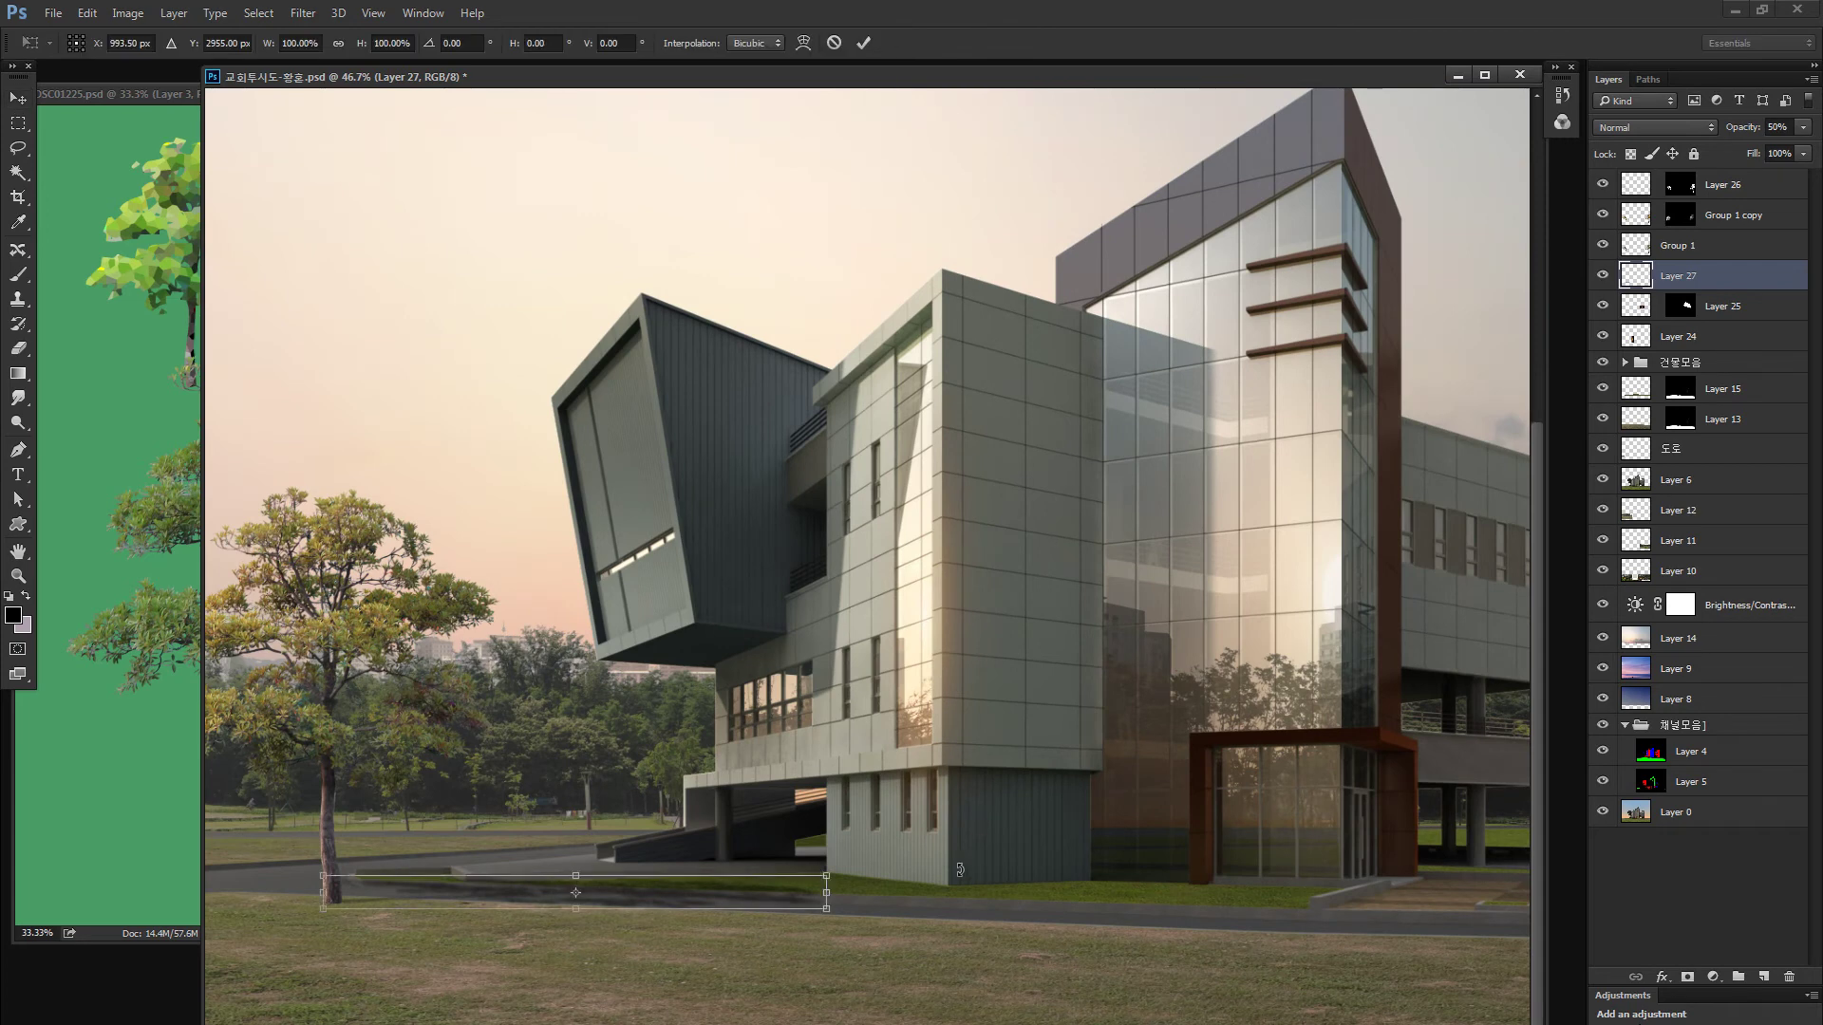
left_click_drag(826, 896, 887, 875)
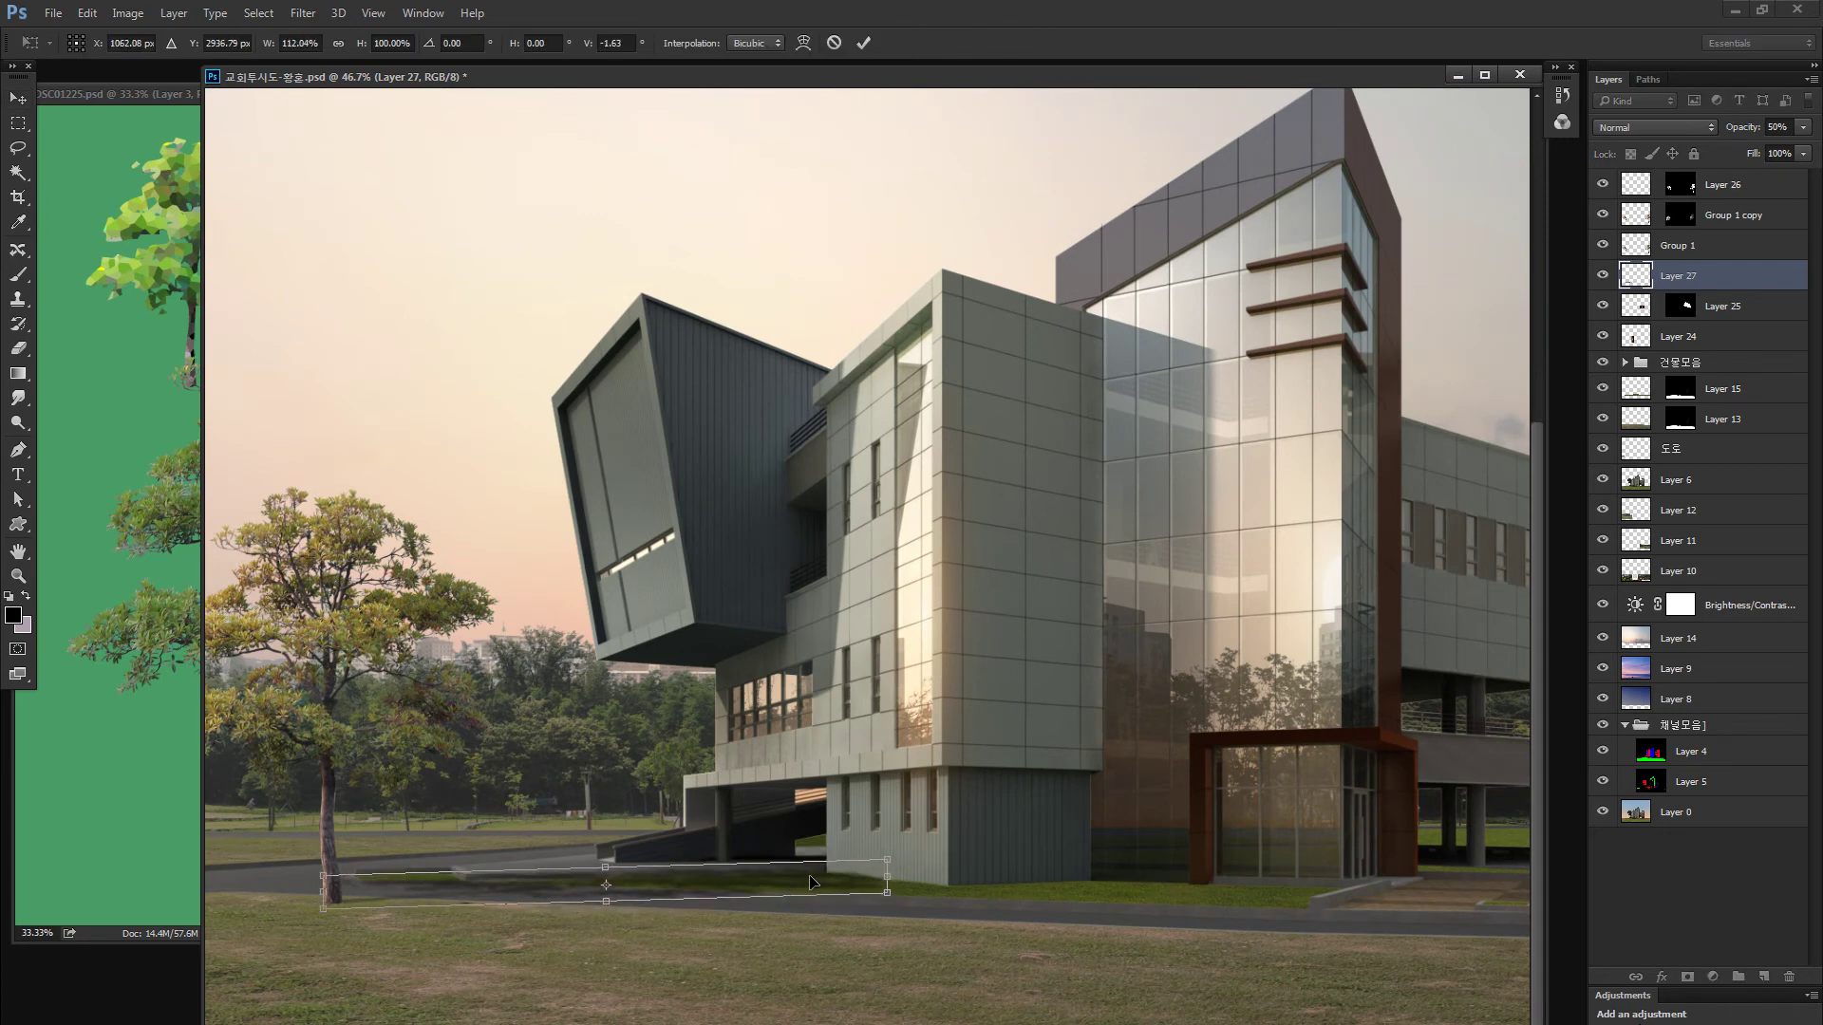
key("Return")
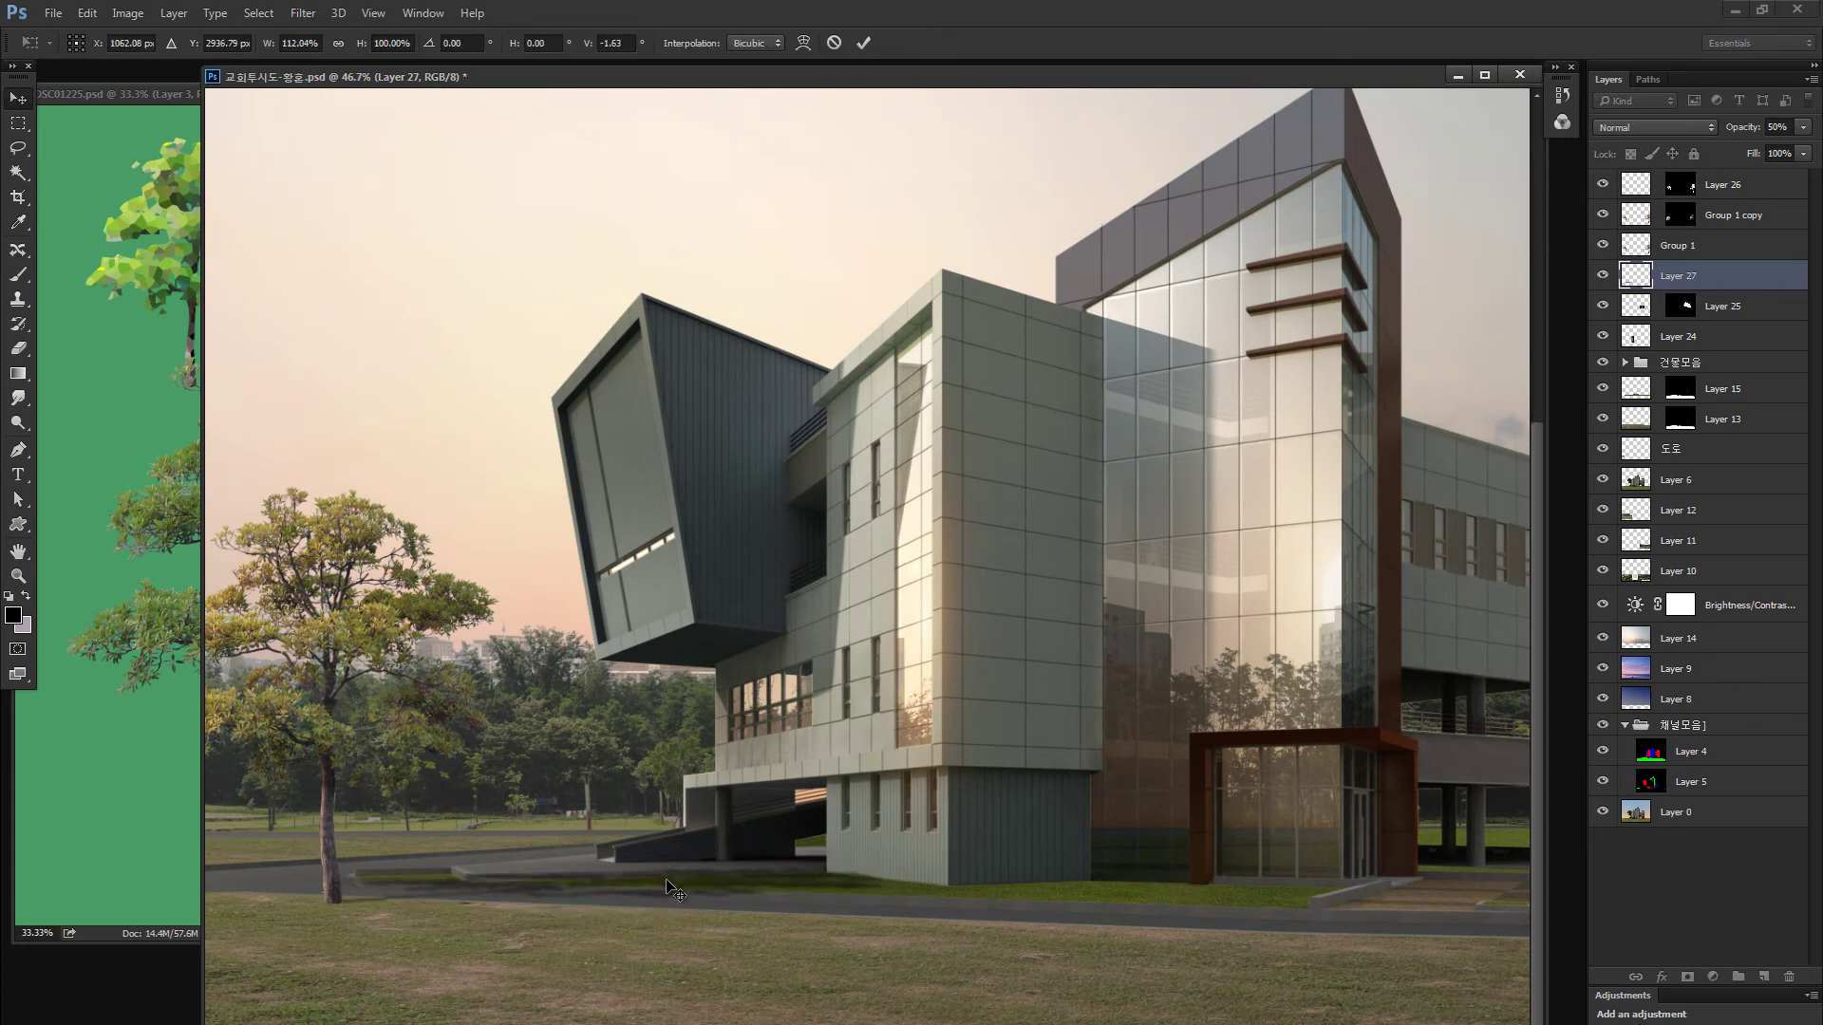
Shift the stretched tree shadow up on the road and lightly erase it along its length with a 600 px, 50% opacity eraser
left_click_drag(662, 902, 660, 866)
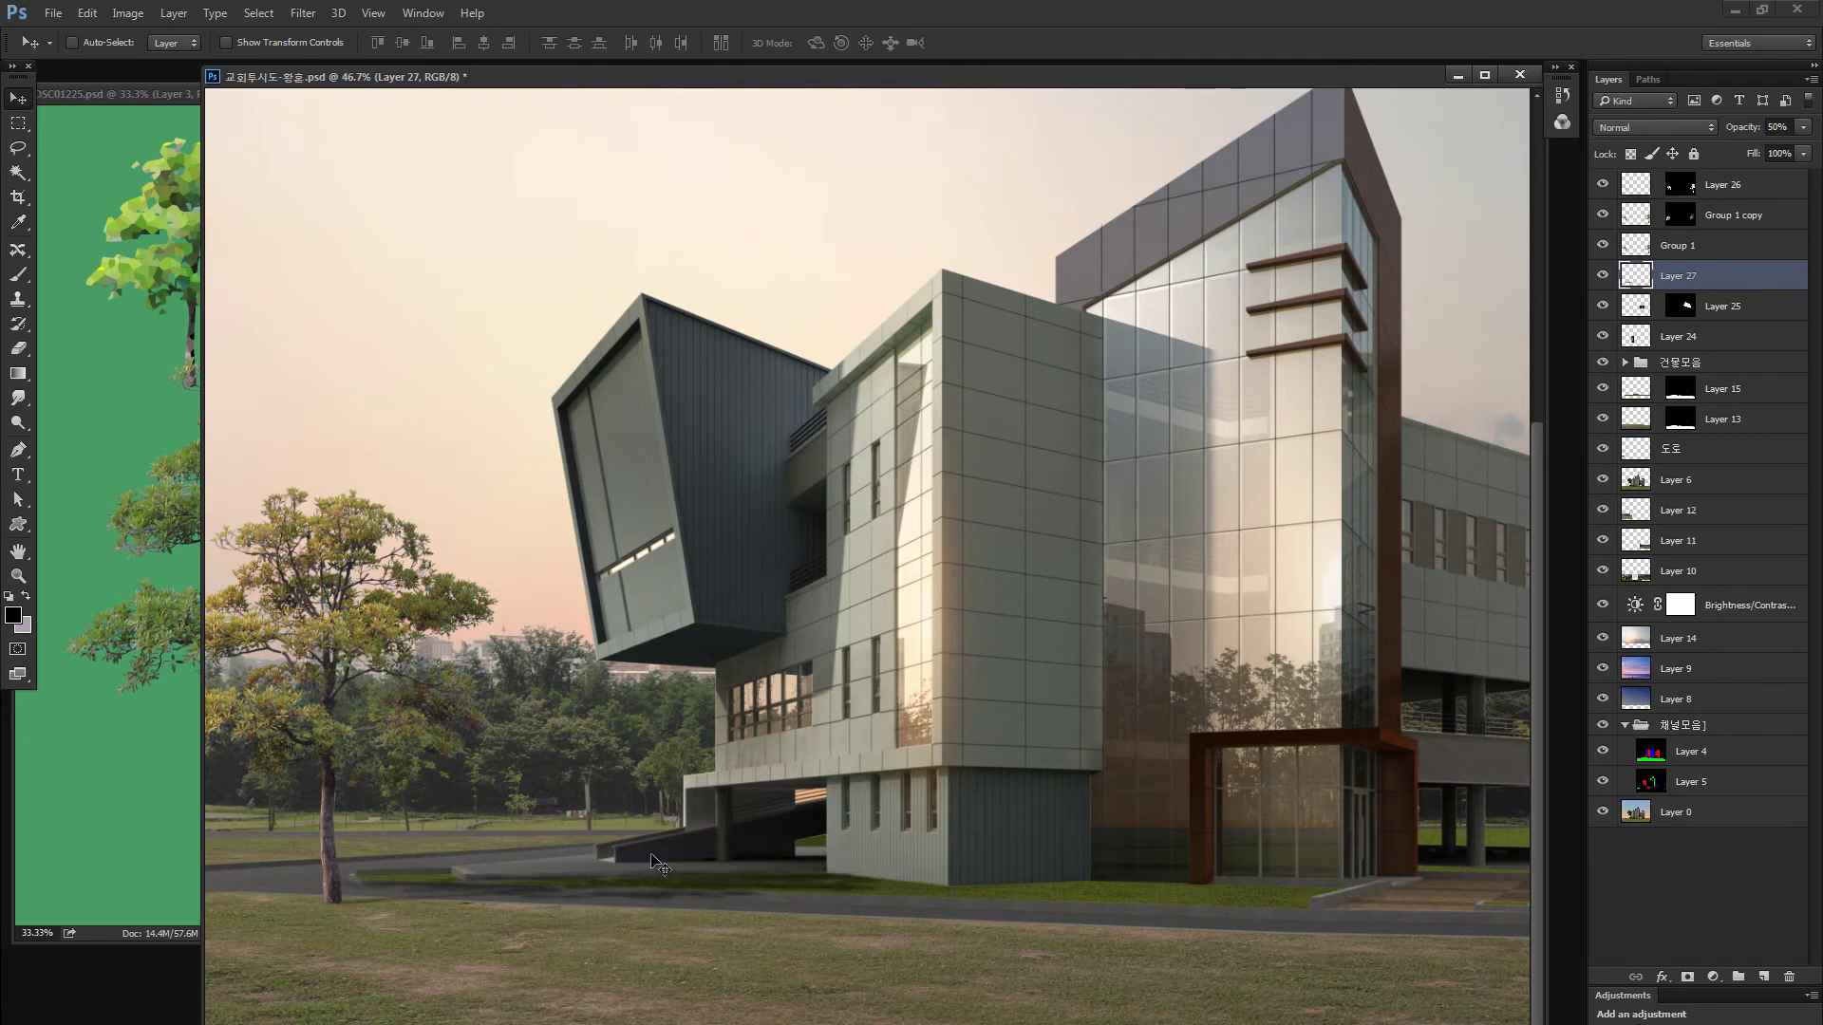
key("e")
key("bracketright")
key("bracketright")
key("bracketright")
key("bracketright")
key("bracketright")
key("bracketright")
key("bracketright")
key("bracketright")
key("bracketright")
key("bracketright")
key("bracketright")
key("bracketright")
key("bracketright")
key("bracketright")
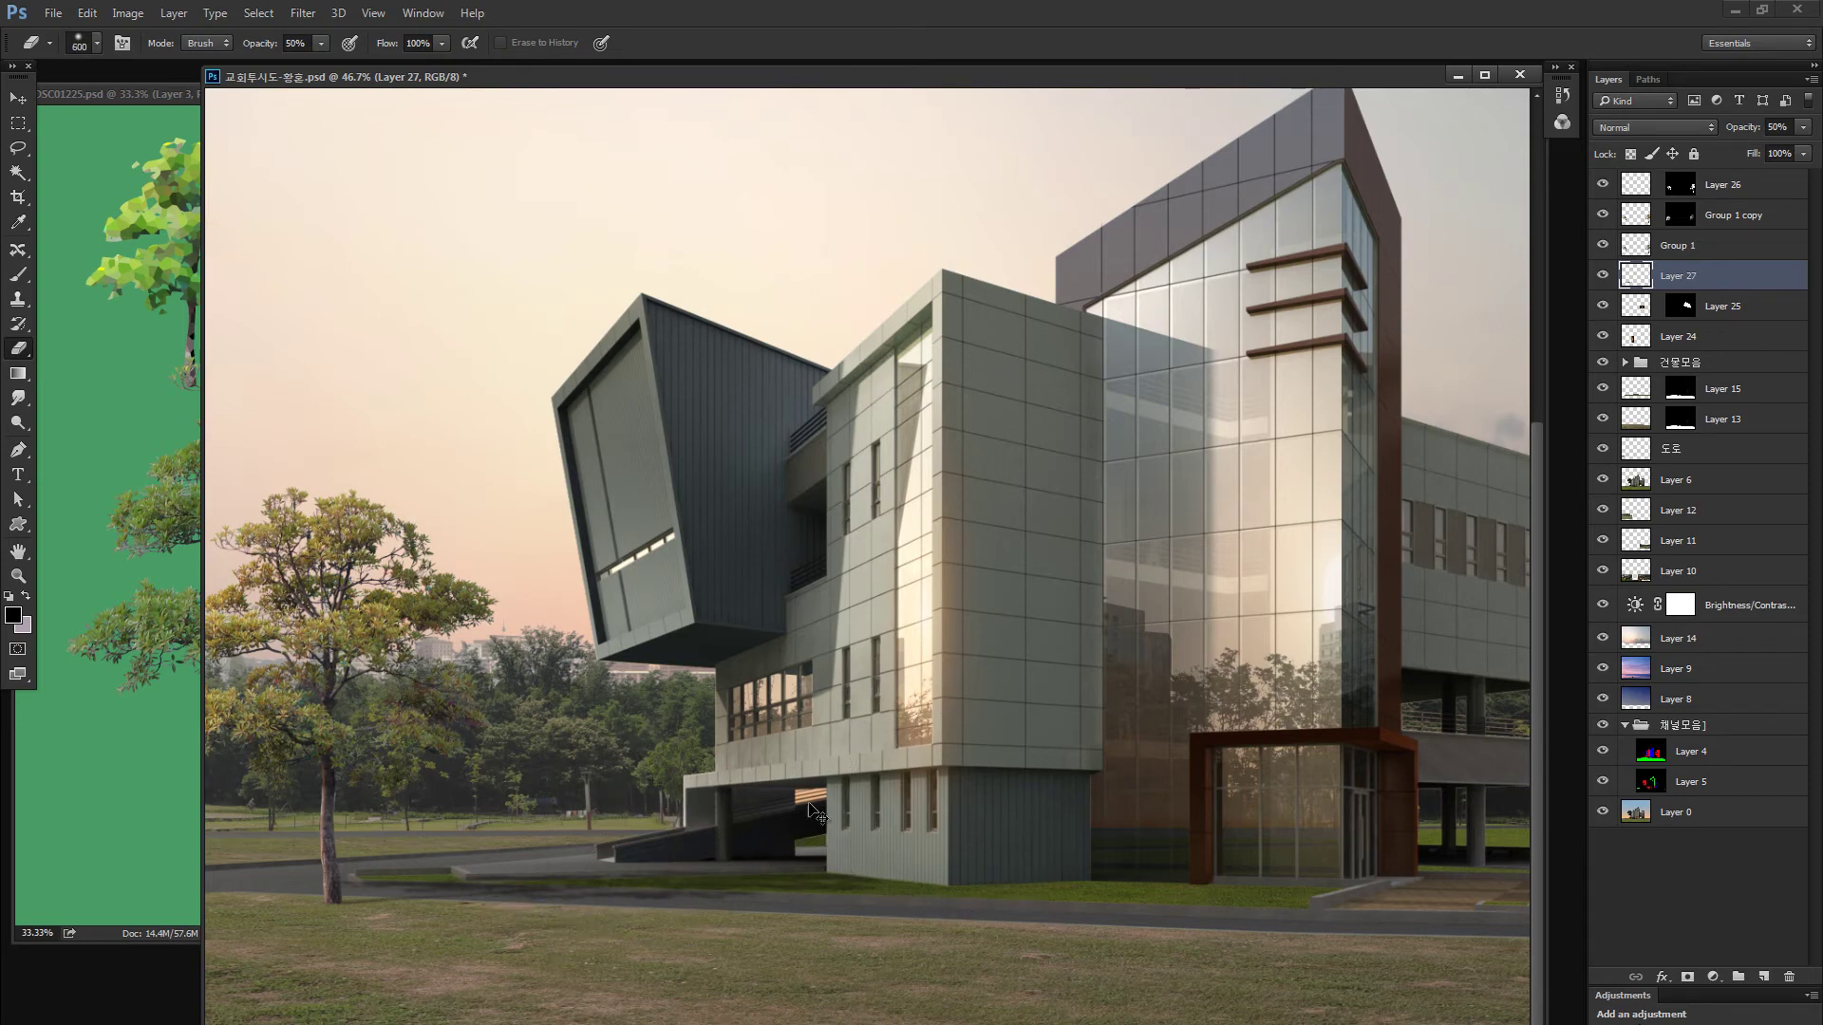
mouse_move(611, 813)
left_mouse_down()
mouse_move(936, 813)
mouse_move(1045, 794)
mouse_move(1006, 816)
left_mouse_up()
Copy the left tree's shadow across to the base of the right tree's trunk and deselect it
key("ctrl+minus")
key("ctrl+minus")
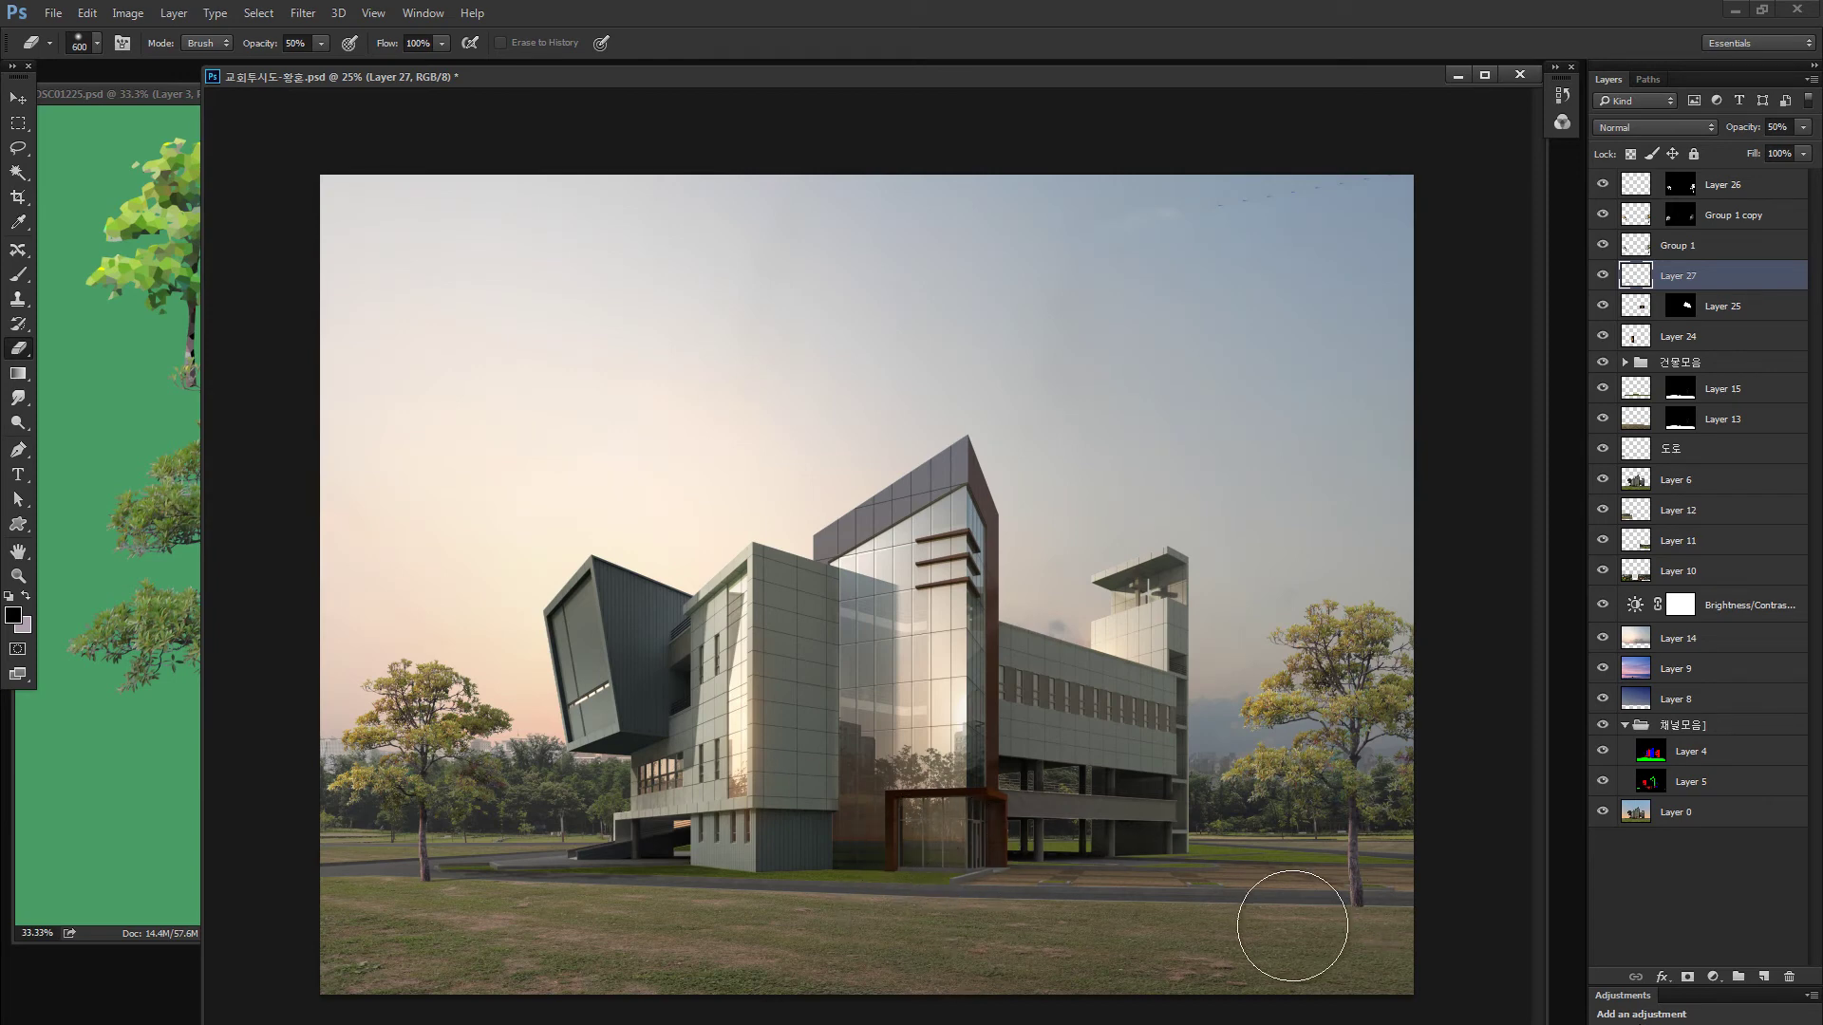
key("m")
mouse_move(487, 868)
left_mouse_down()
mouse_move(1158, 888)
mouse_move(1469, 919)
left_mouse_up()
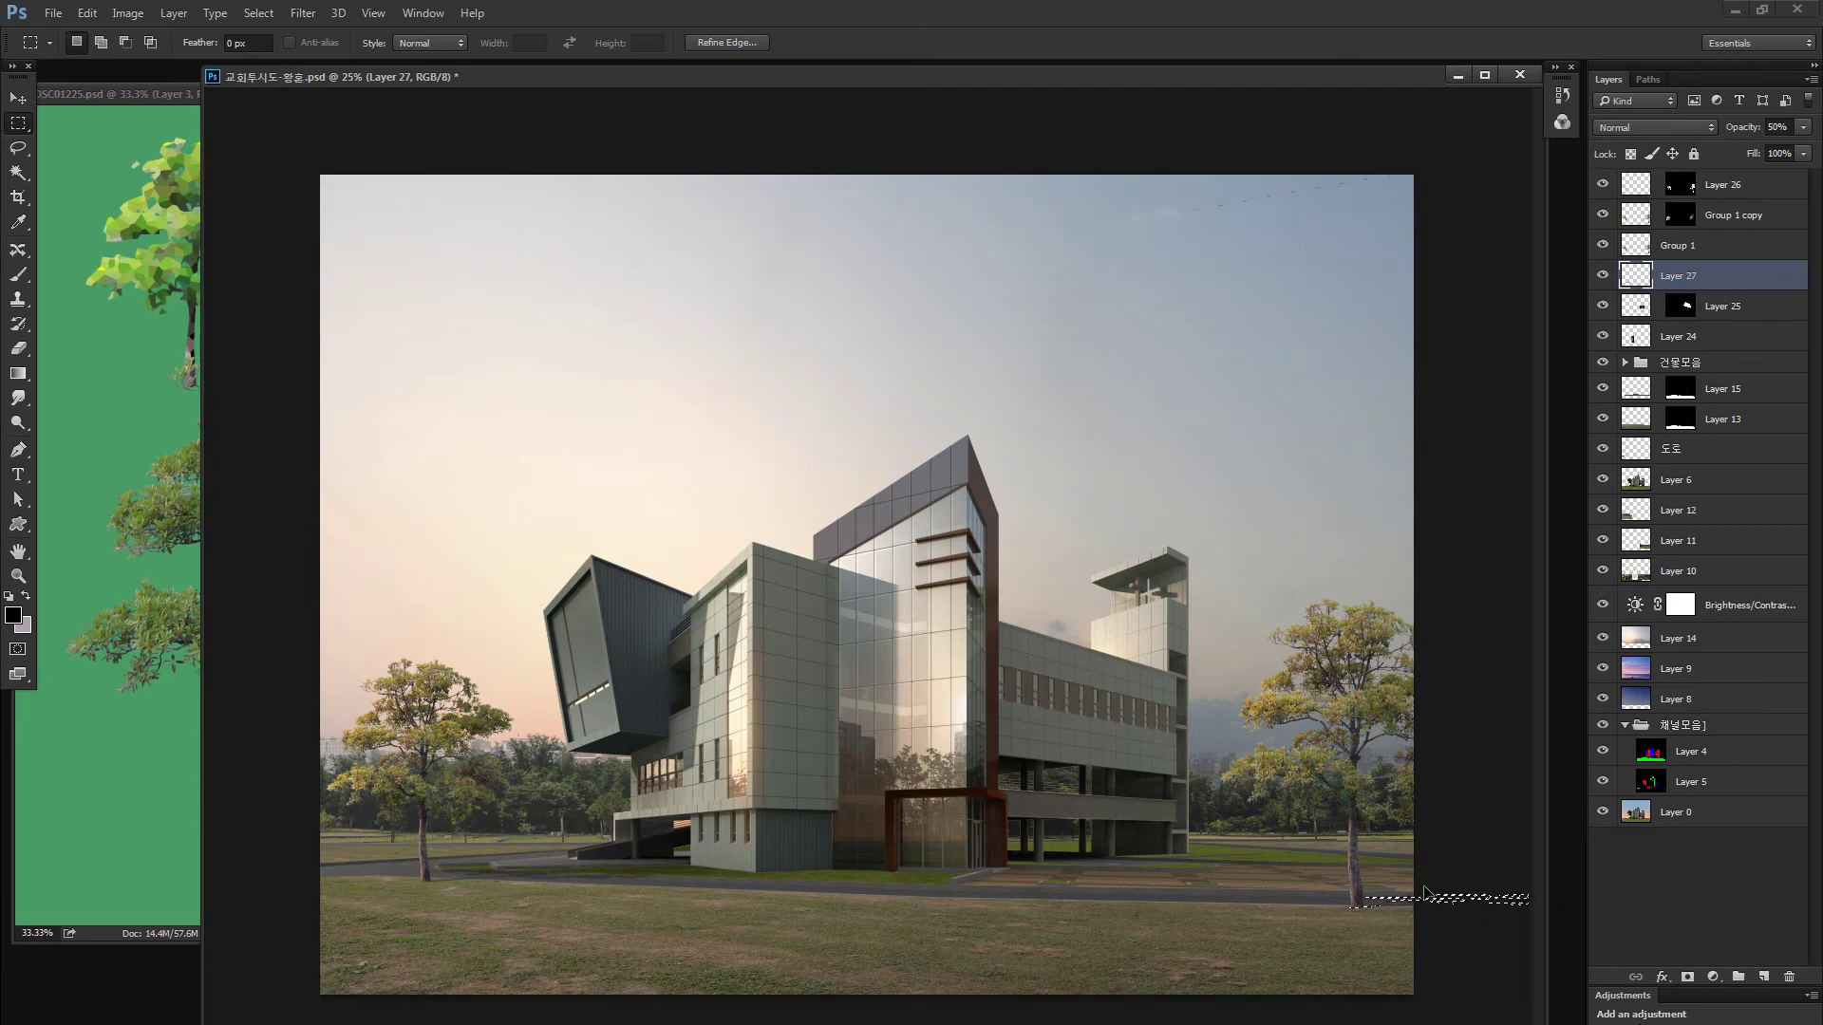
key("ctrl+d")
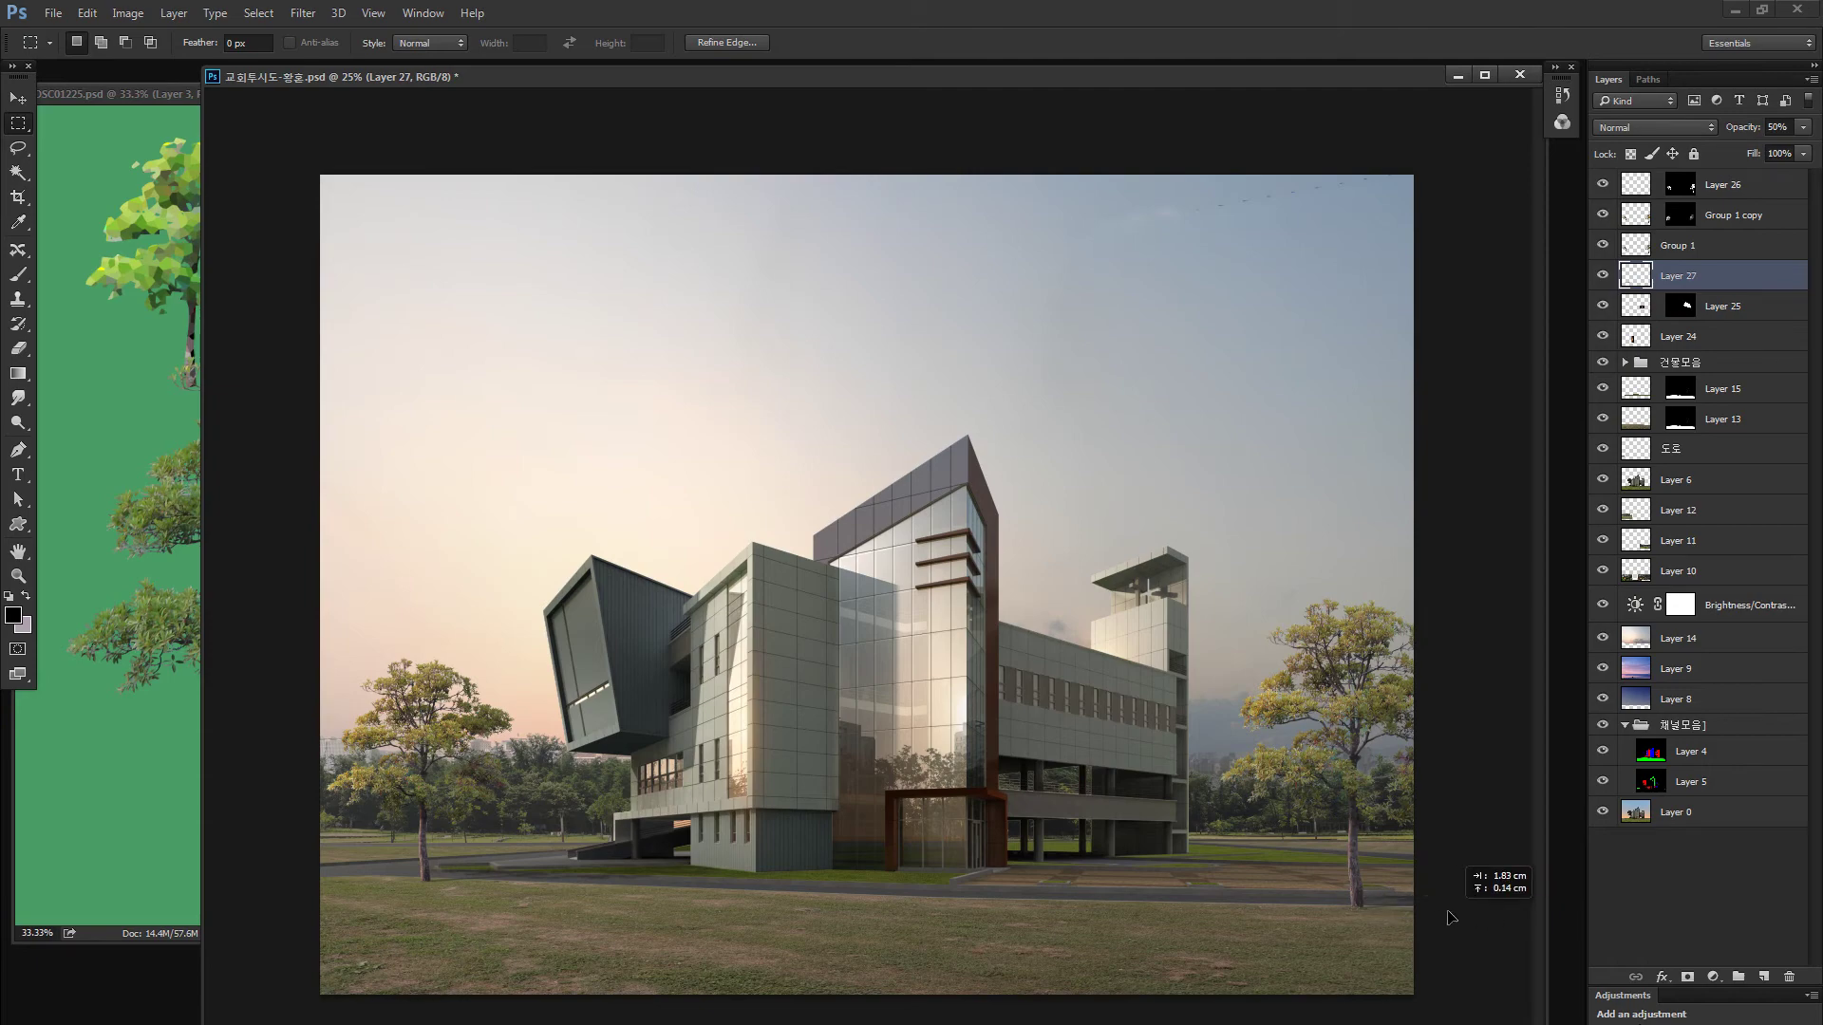
left_click_drag(1382, 909, 633, 776)
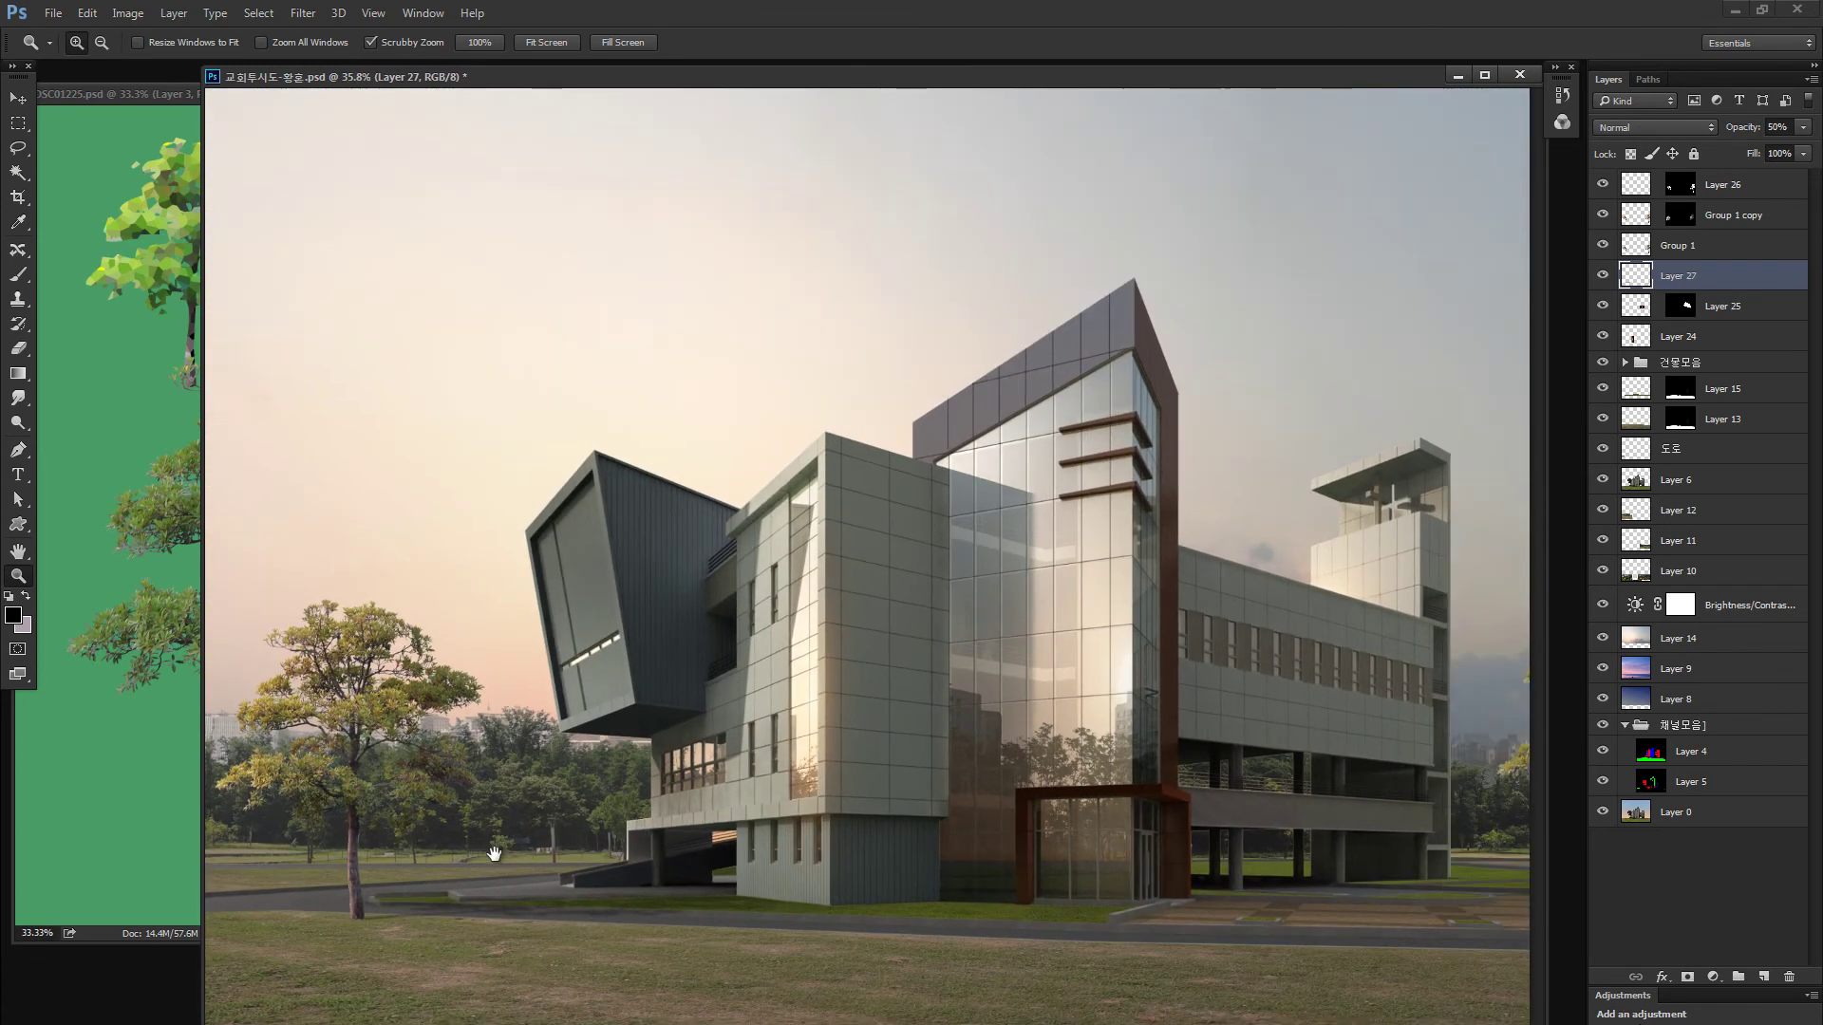
On a new layer, paint a soft black spot at the left trunk's base with a 200 px, 18% opacity brush and flatten it
left_click_drag(401, 904, 493, 840)
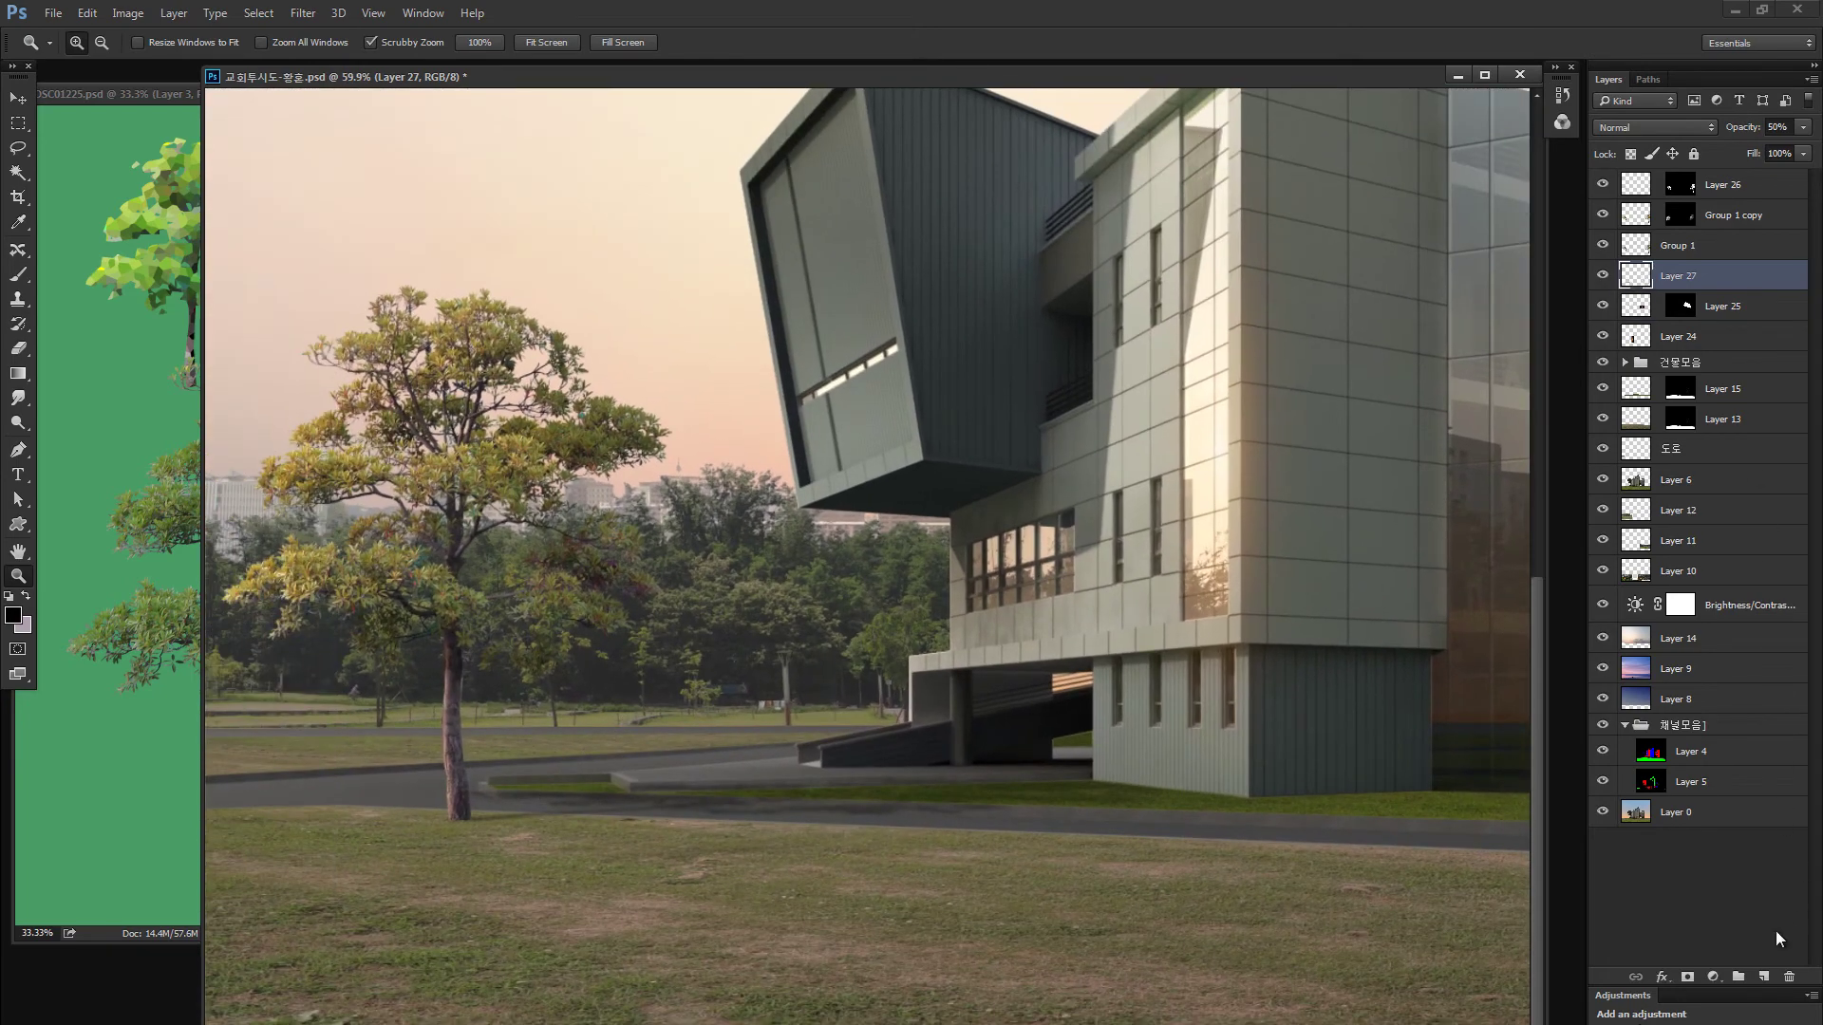
left_click(1764, 977)
key("b")
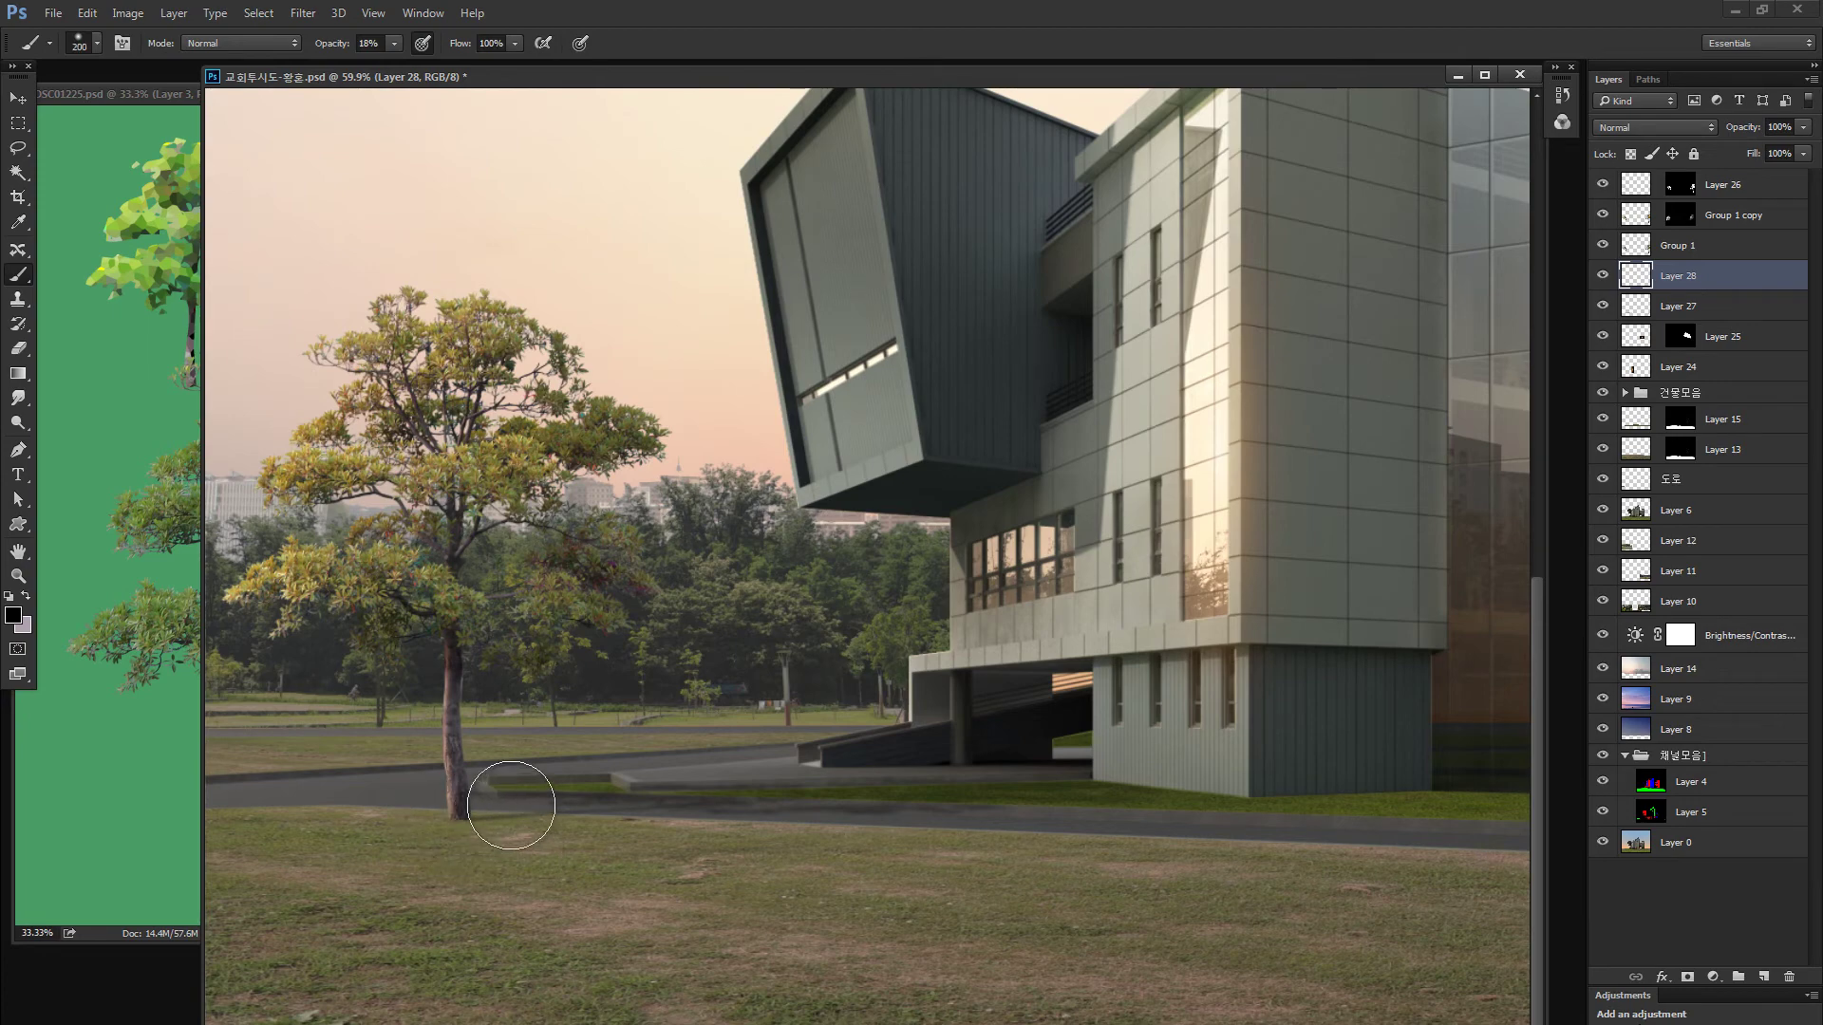
key("bracketright")
mouse_move(466, 813)
left_mouse_down()
mouse_move(563, 809)
mouse_move(690, 868)
mouse_move(440, 814)
mouse_move(541, 797)
left_mouse_up()
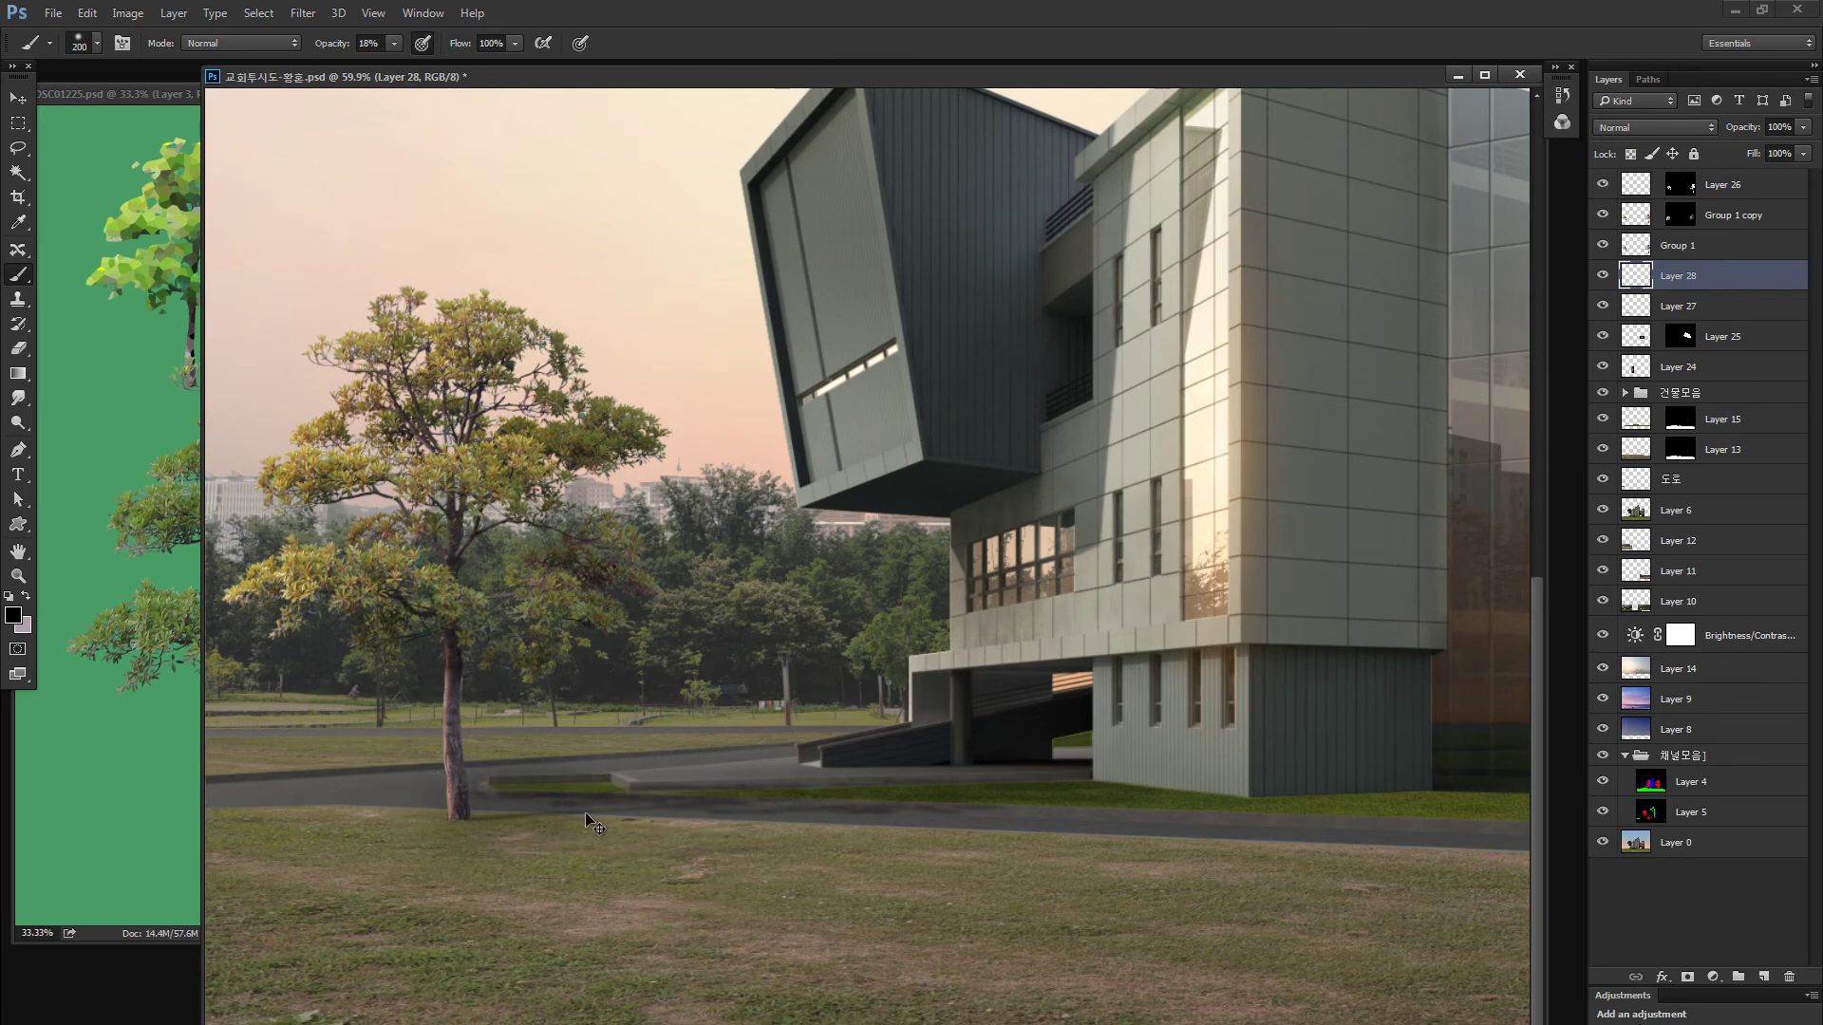
key("ctrl+t")
mouse_move(507, 717)
left_mouse_down()
mouse_move(516, 865)
mouse_move(536, 817)
mouse_move(469, 842)
mouse_move(488, 841)
left_mouse_up()
key("Return")
Darken the ground contact around the left trunk's base with a brush of 40 px and smaller, then check the effect by toggling the layer
key("z")
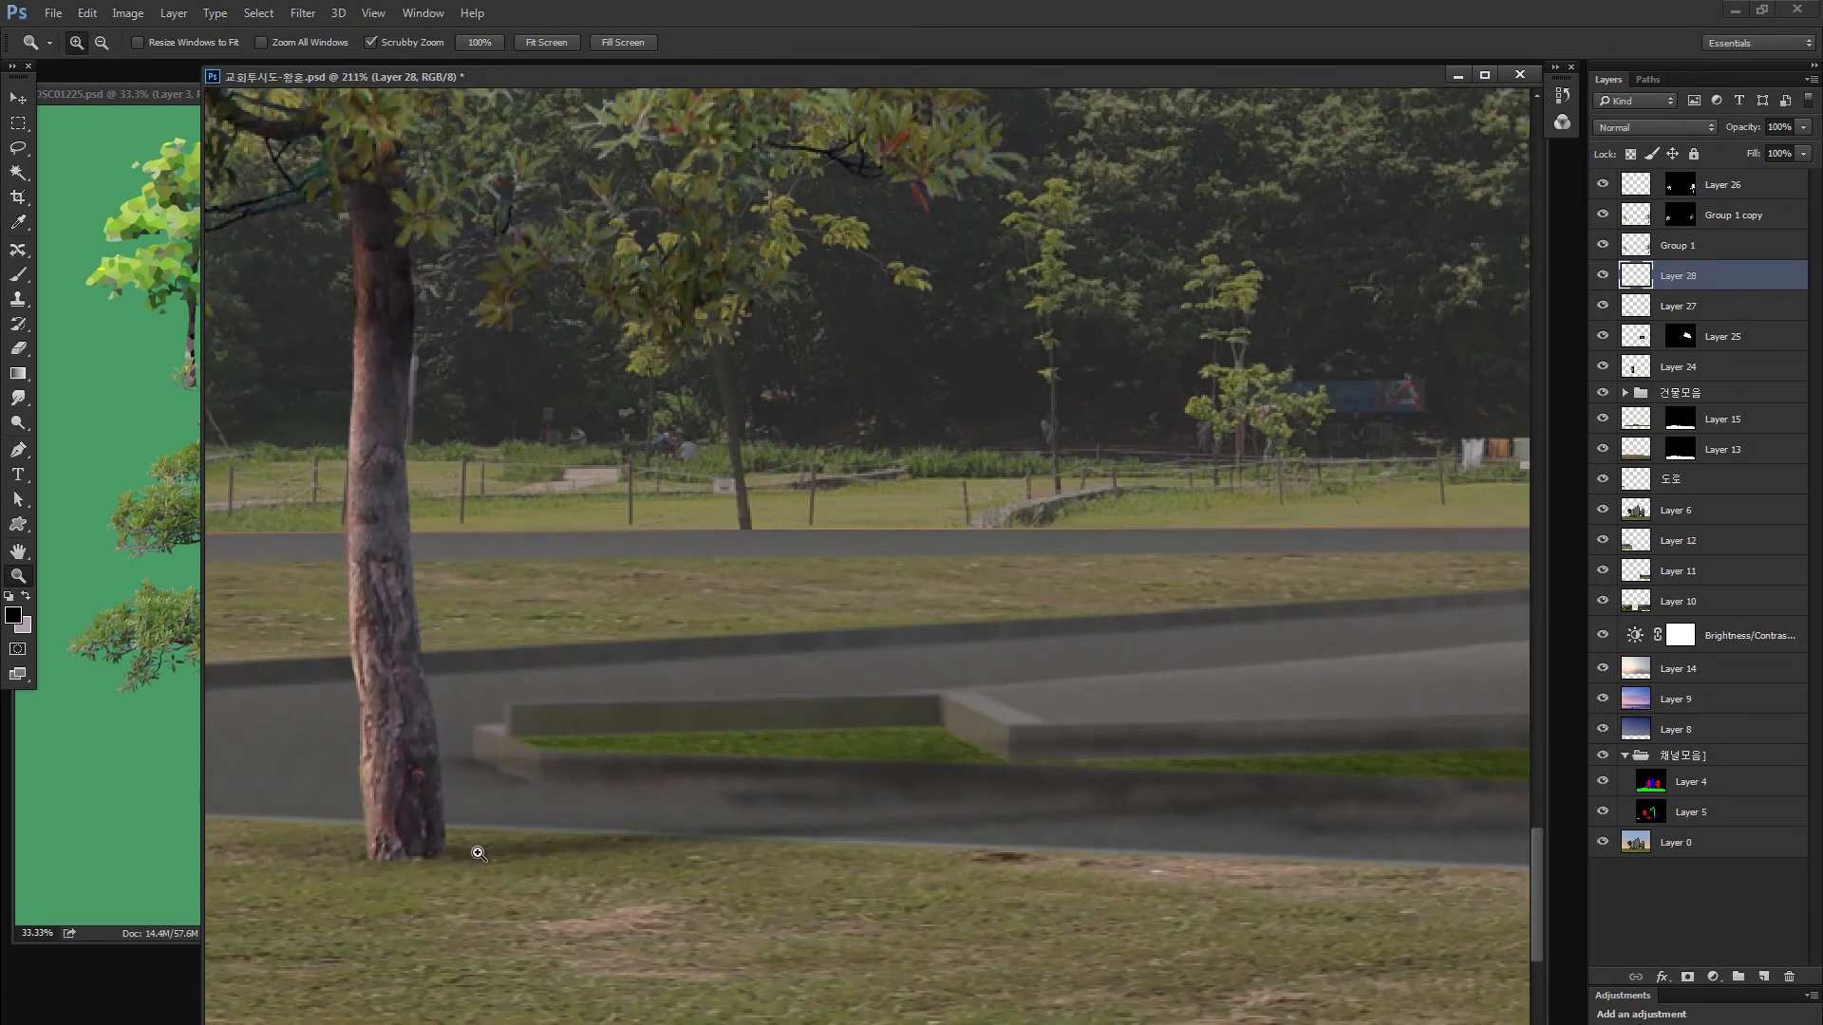
key("b")
key("bracketleft")
key("bracketleft")
key("bracketleft")
key("bracketleft")
key("bracketleft")
key("bracketleft")
key("bracketleft")
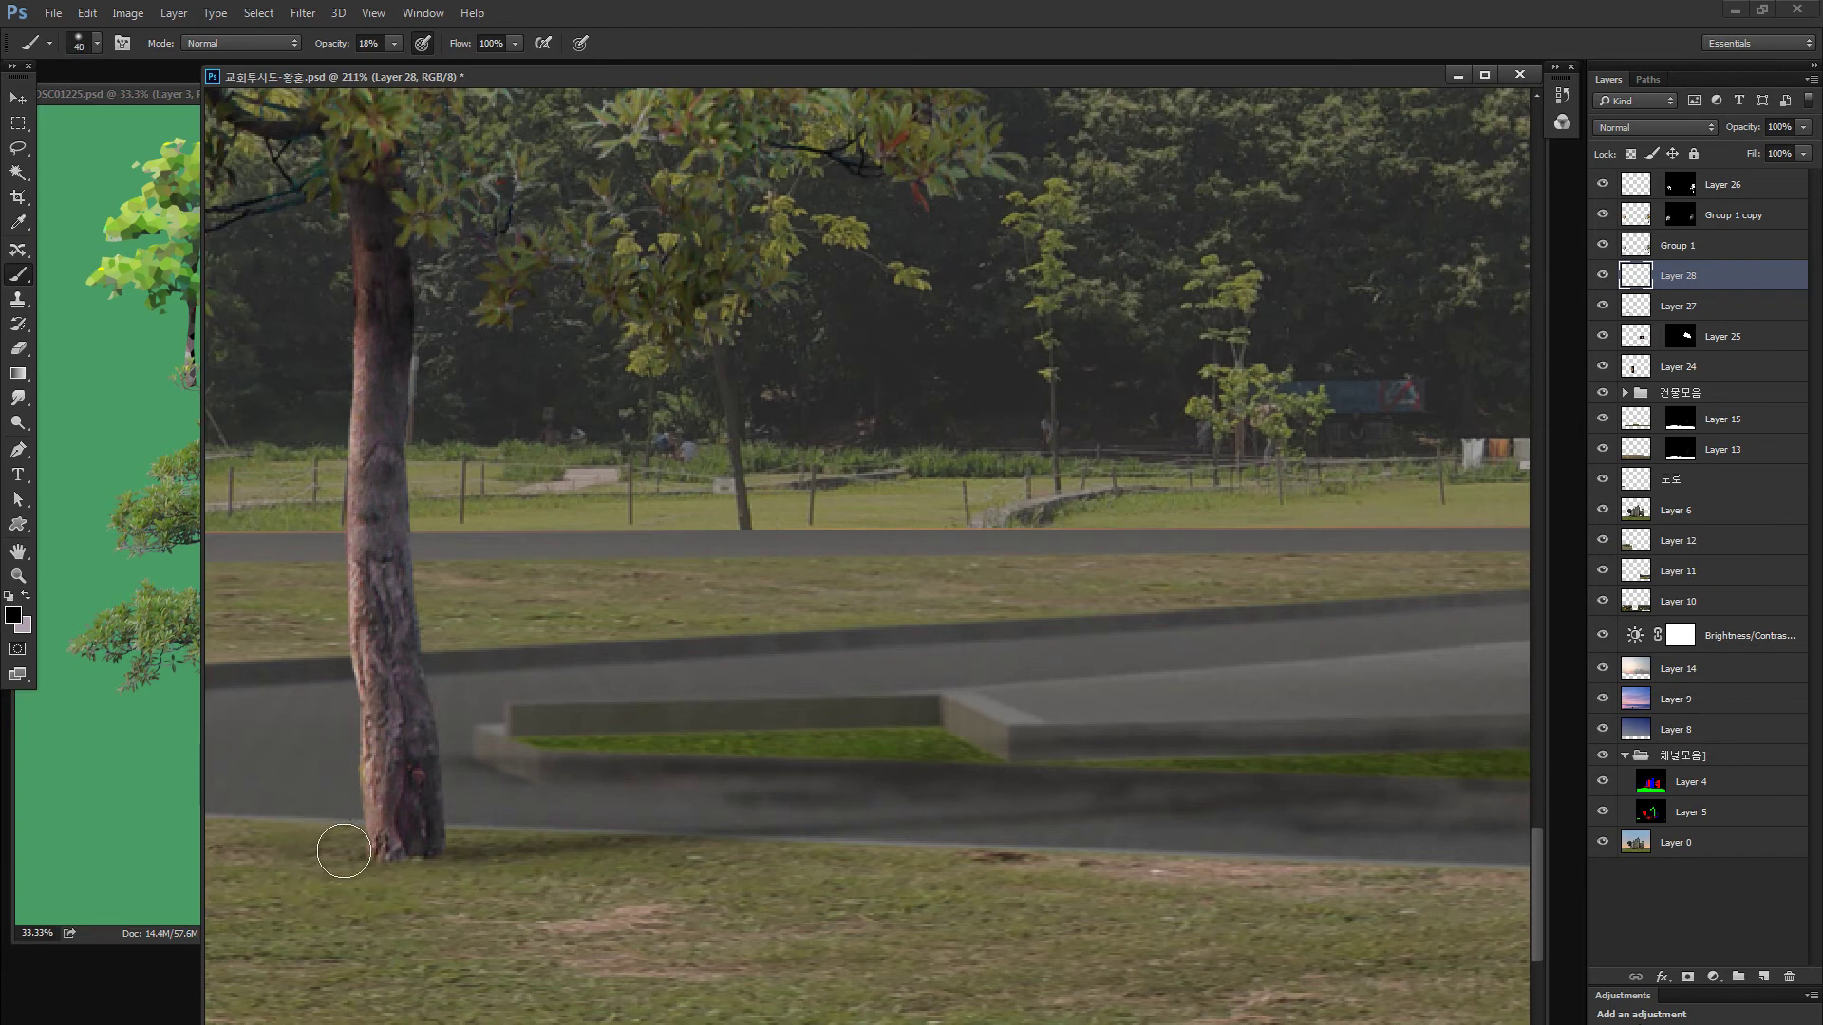
left_click_drag(390, 845, 533, 800)
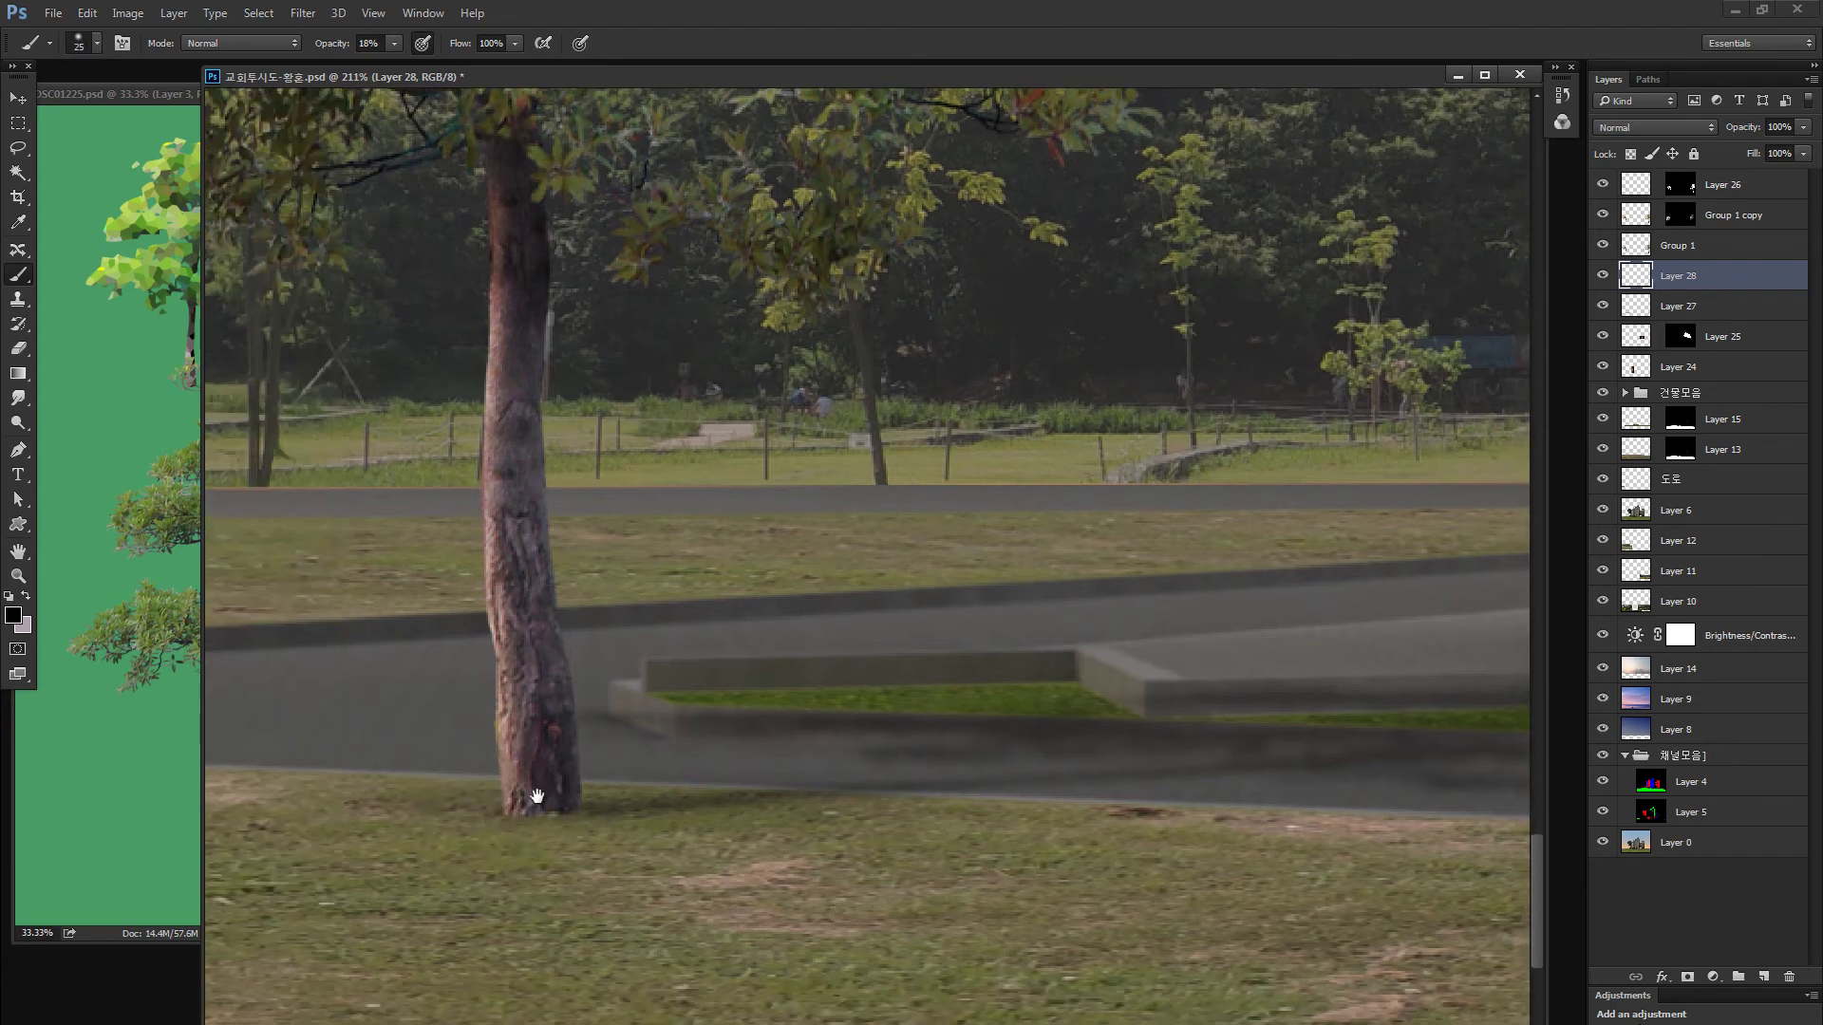
key("bracketleft")
key("bracketleft")
key("ctrl+0")
left_click(1608, 283)
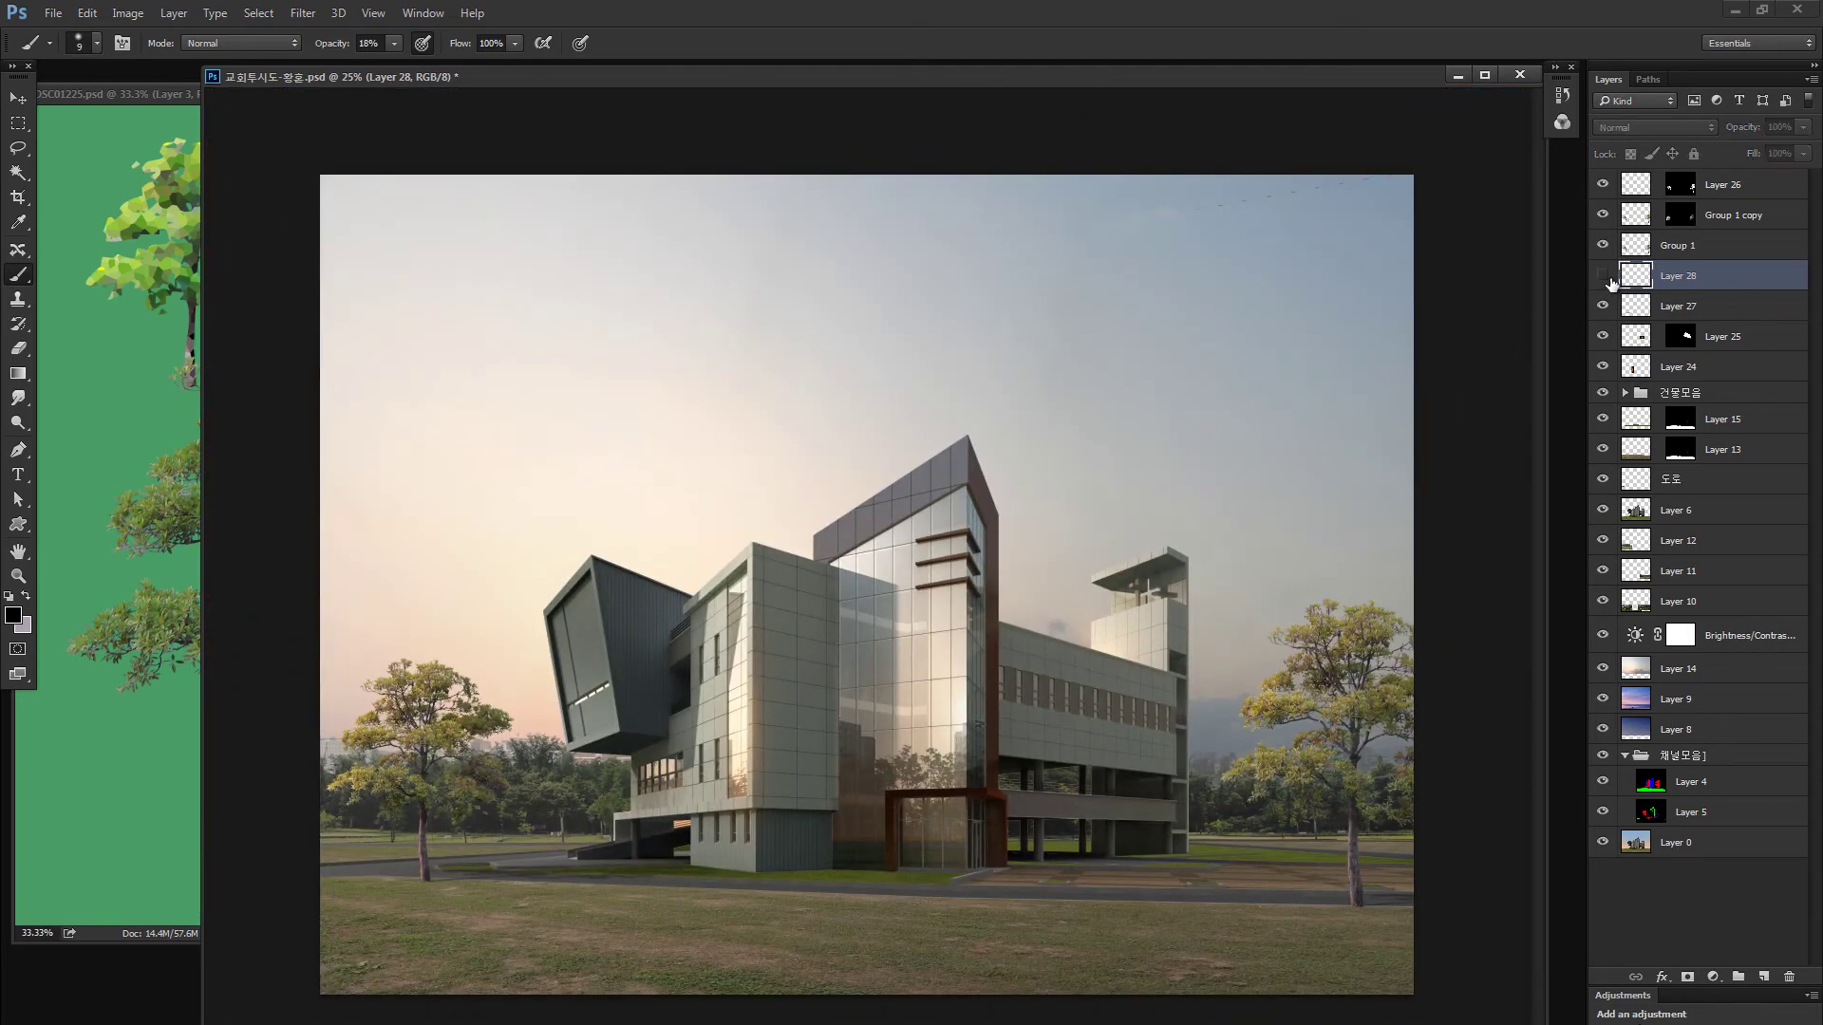
Paint a soft black spot on the ground at the right tree's base with a 200 px brush at 18% opacity
key("z")
mouse_move(1350, 910)
left_mouse_down()
mouse_move(1440, 891)
mouse_move(1175, 817)
left_mouse_up()
key("b")
key("m")
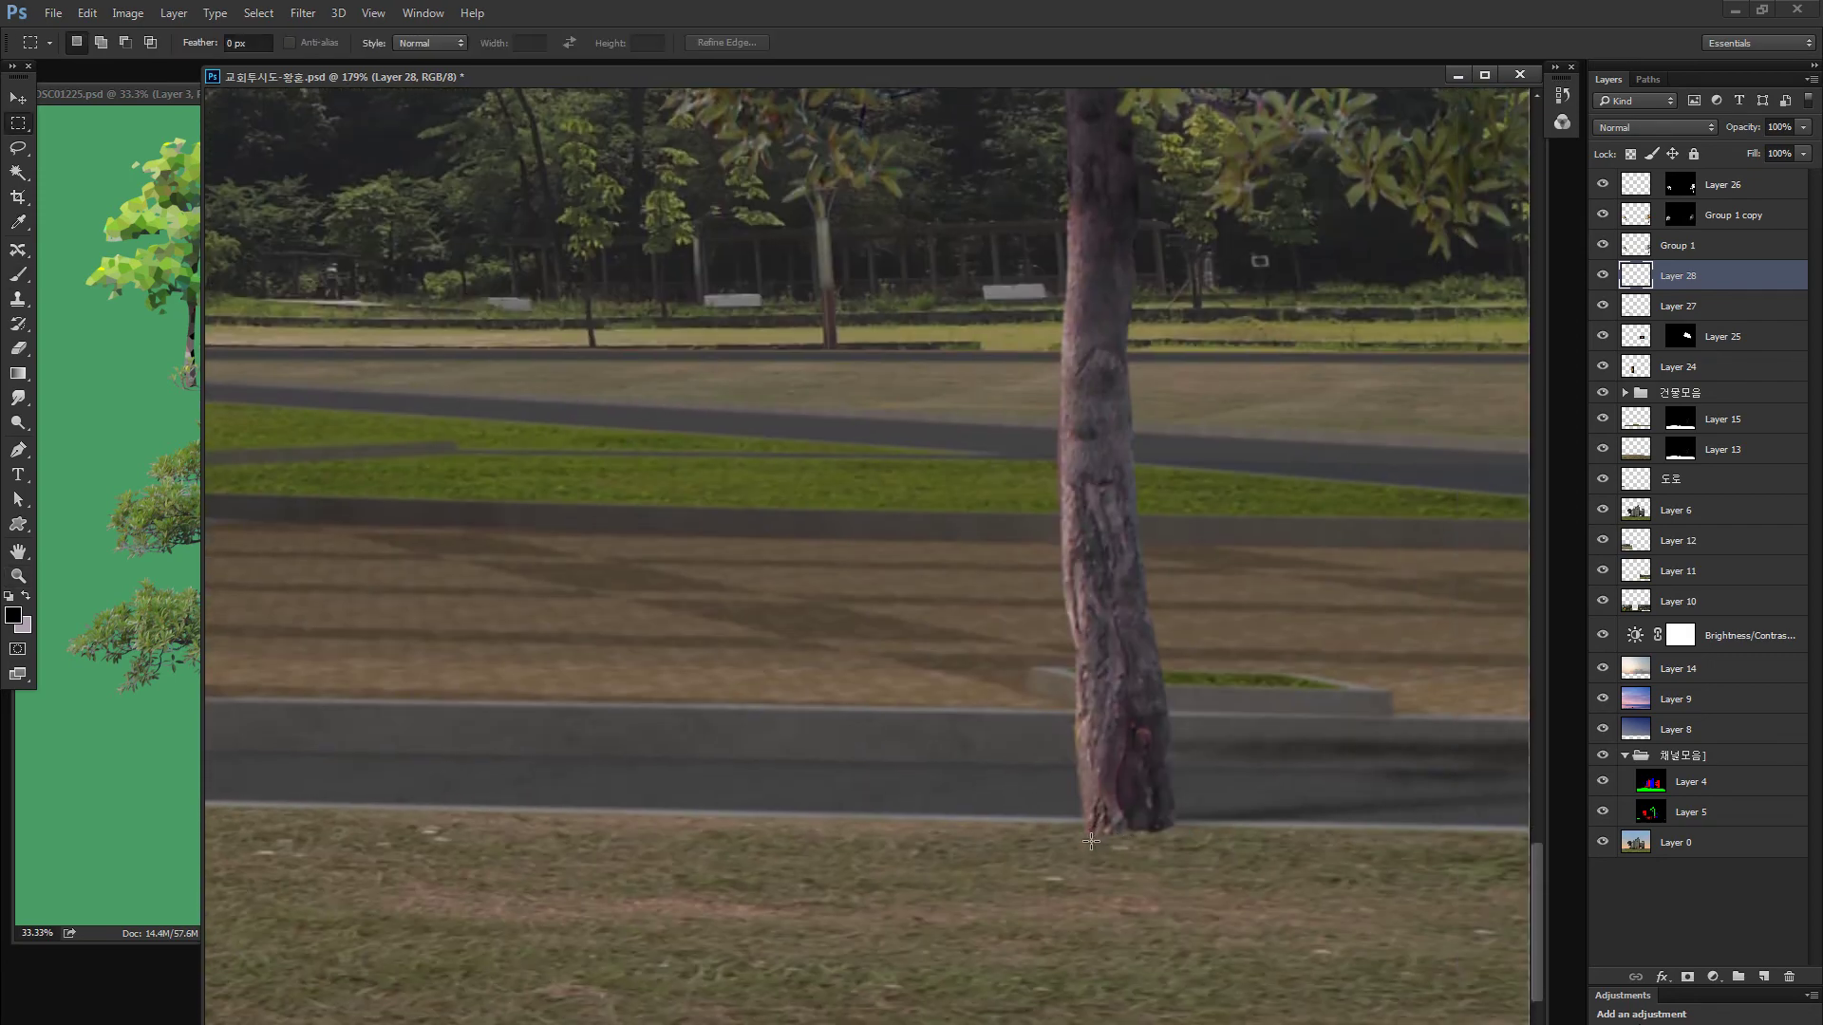
key("ctrl+0")
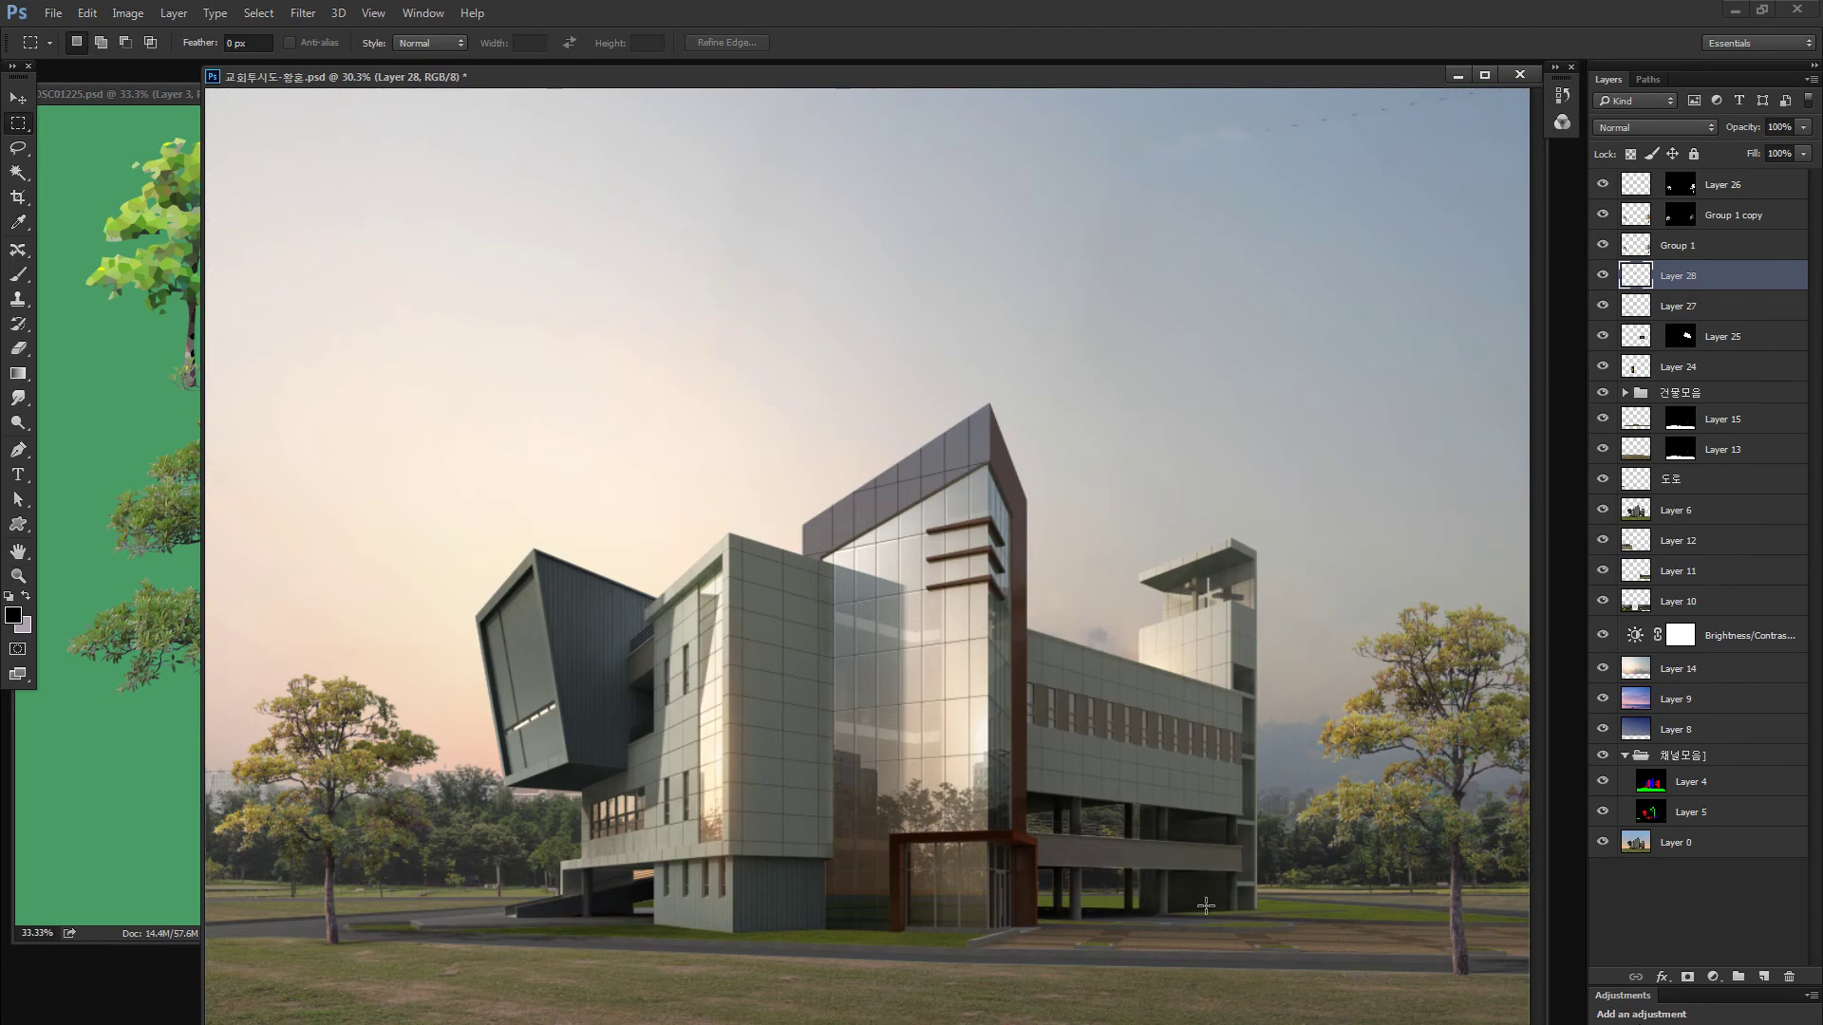
key("b")
key("bracketright")
key("bracketright")
key("bracketright")
key("bracketright")
key("bracketright")
key("bracketright")
key("bracketright")
key("bracketright")
key("bracketright")
key("bracketright")
key("bracketright")
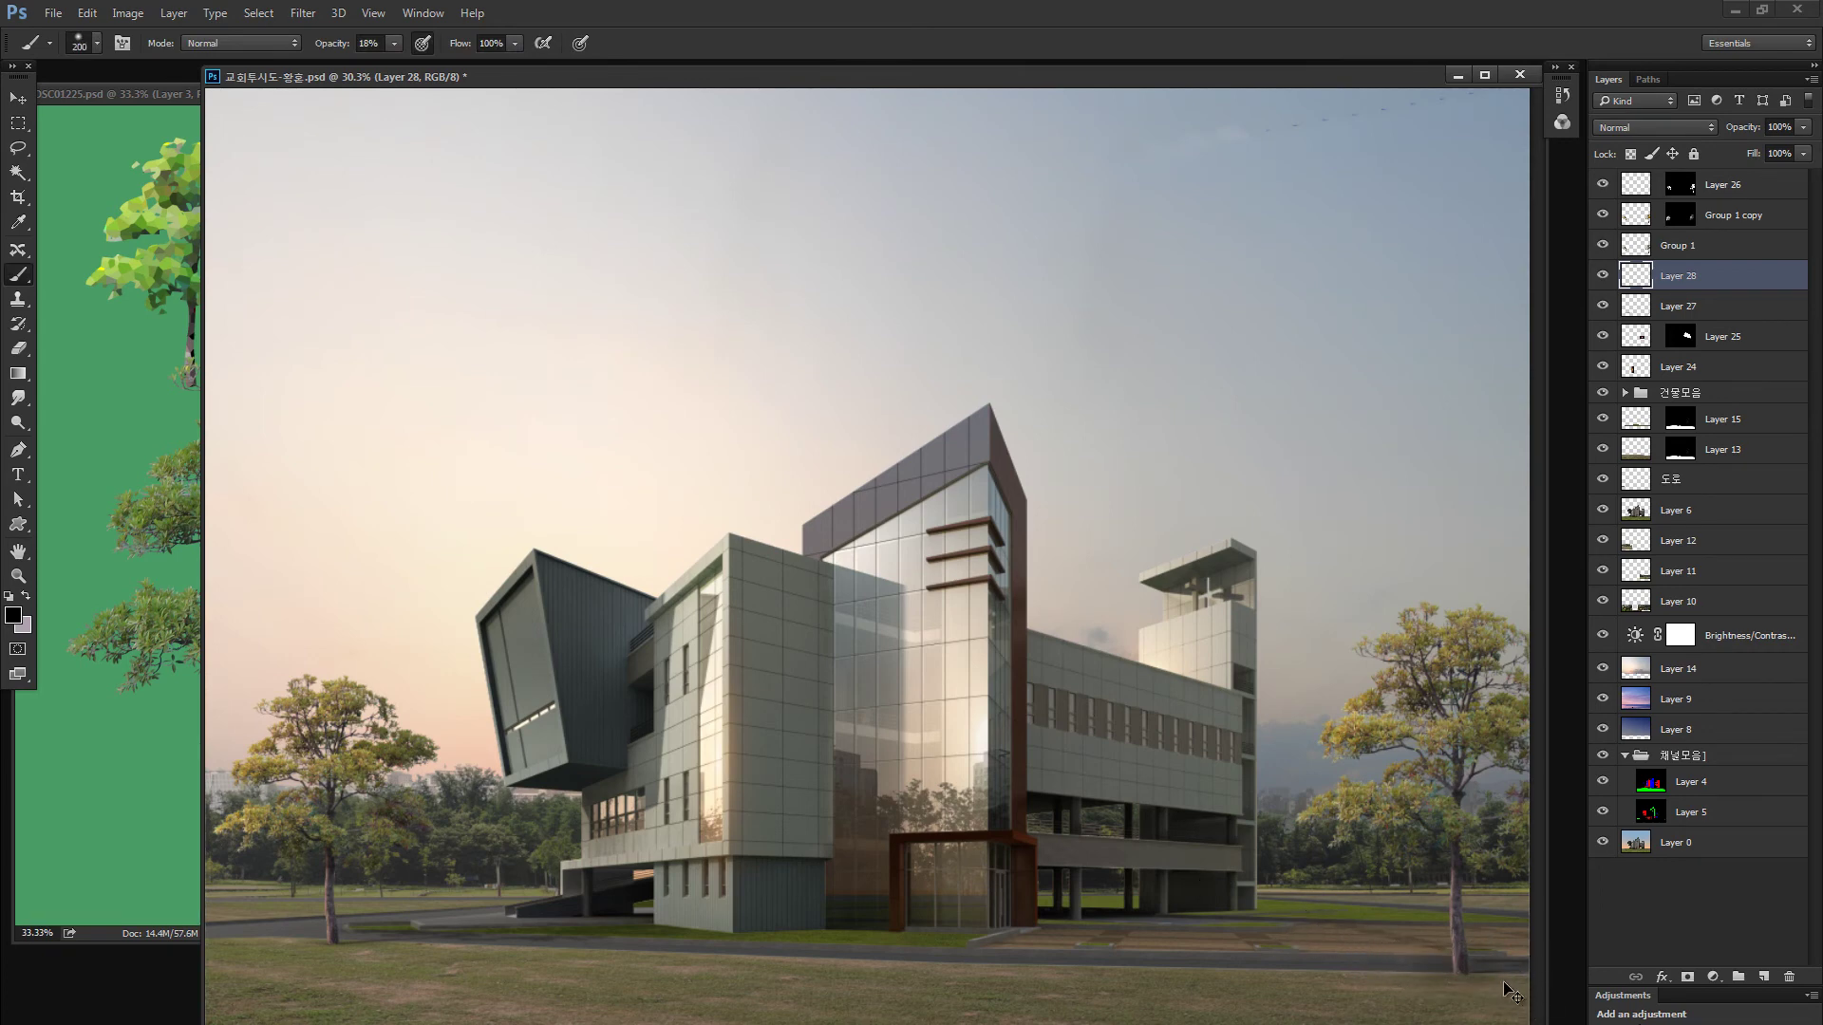
Select the painted spot at the right tree's base and flatten it into a thin ground shadow
key("m")
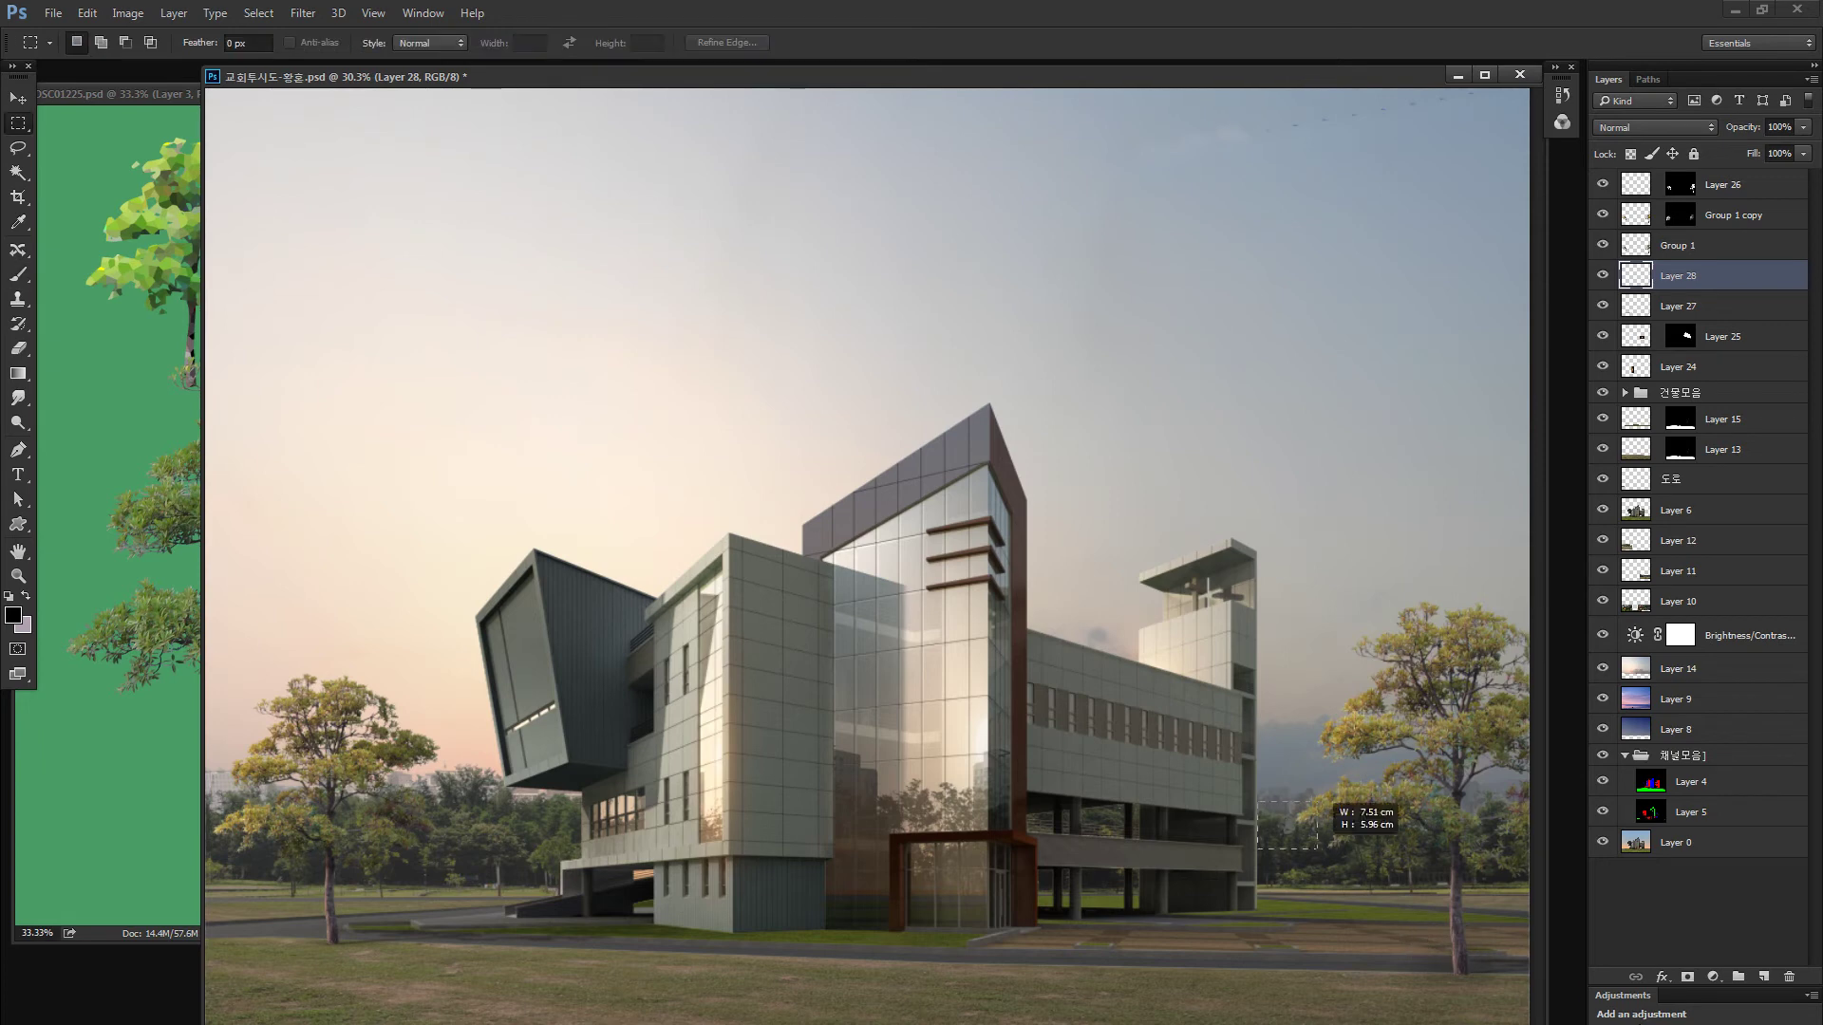
mouse_move(1477, 997)
left_mouse_down()
mouse_move(1462, 954)
mouse_move(1486, 998)
mouse_move(1123, 885)
left_mouse_up()
key("ctrl+t")
key("Return")
Darken the ground contact around the right trunk's base with a 25 px brush at 18% opacity
key("z")
left_click_drag(1288, 884, 1294, 903)
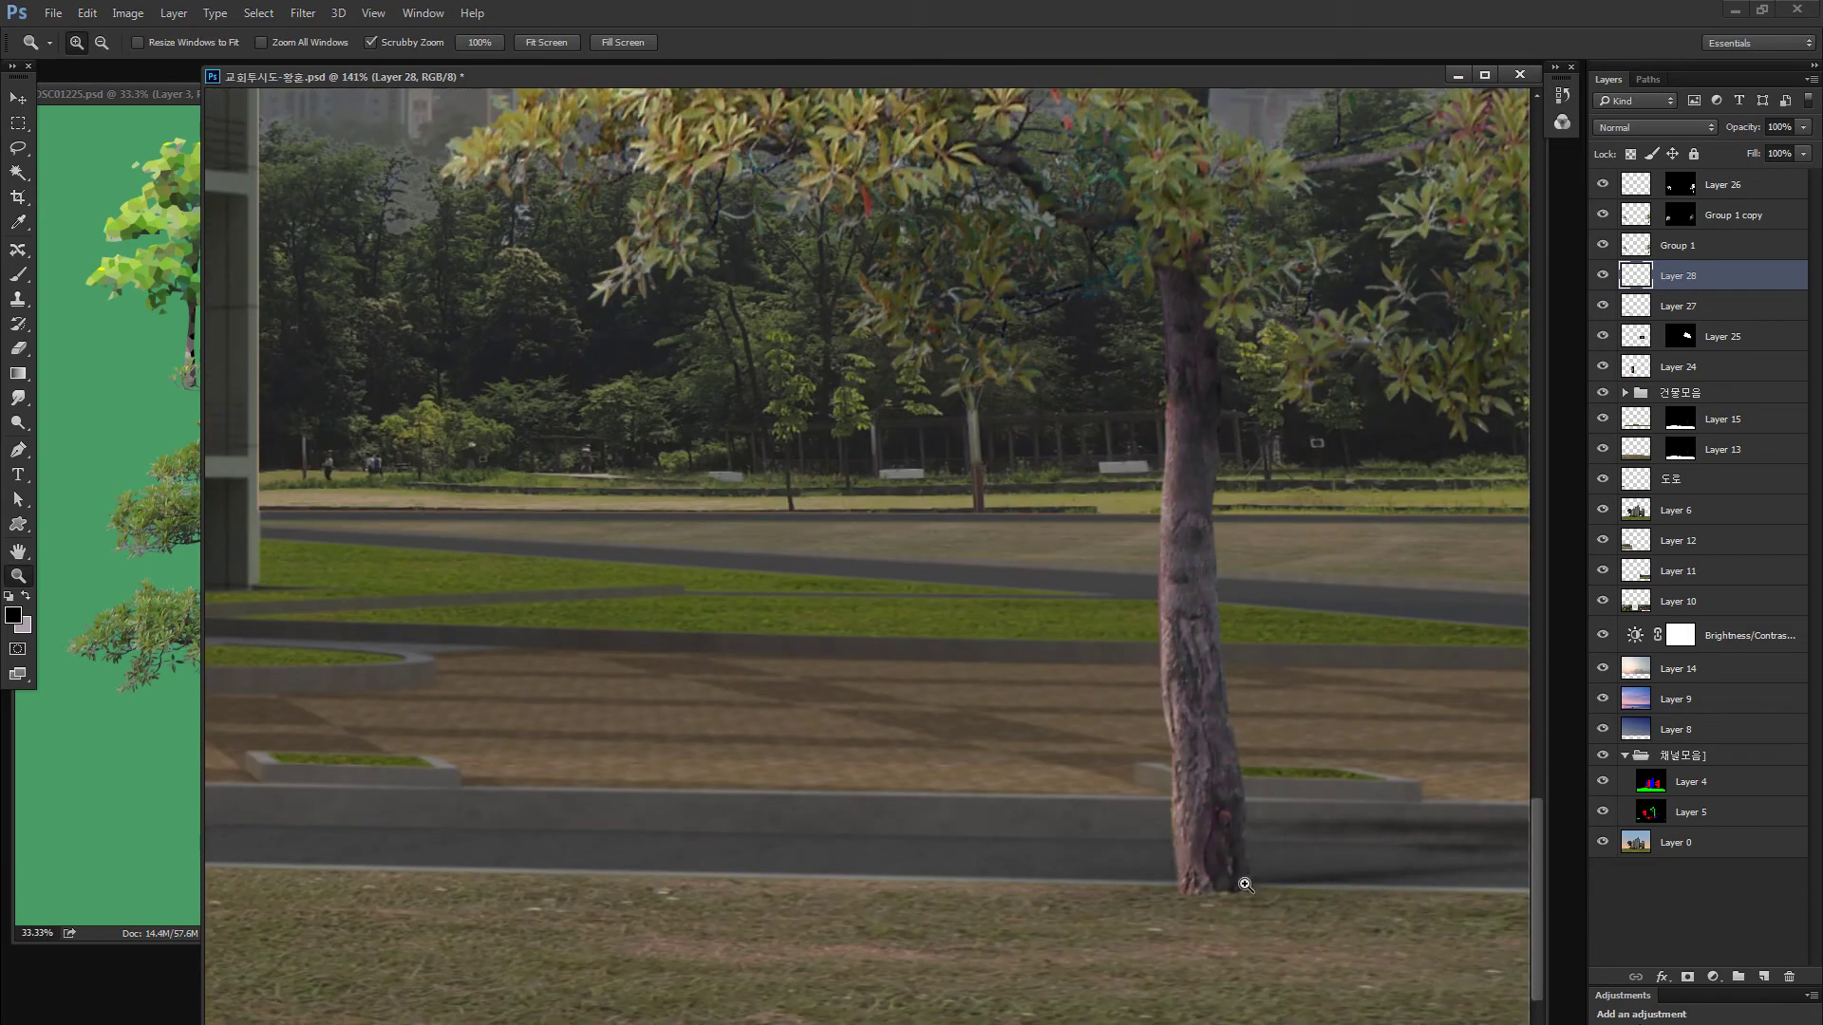
key("b")
key("bracketleft")
key("bracketleft")
key("bracketleft")
key("bracketleft")
key("bracketleft")
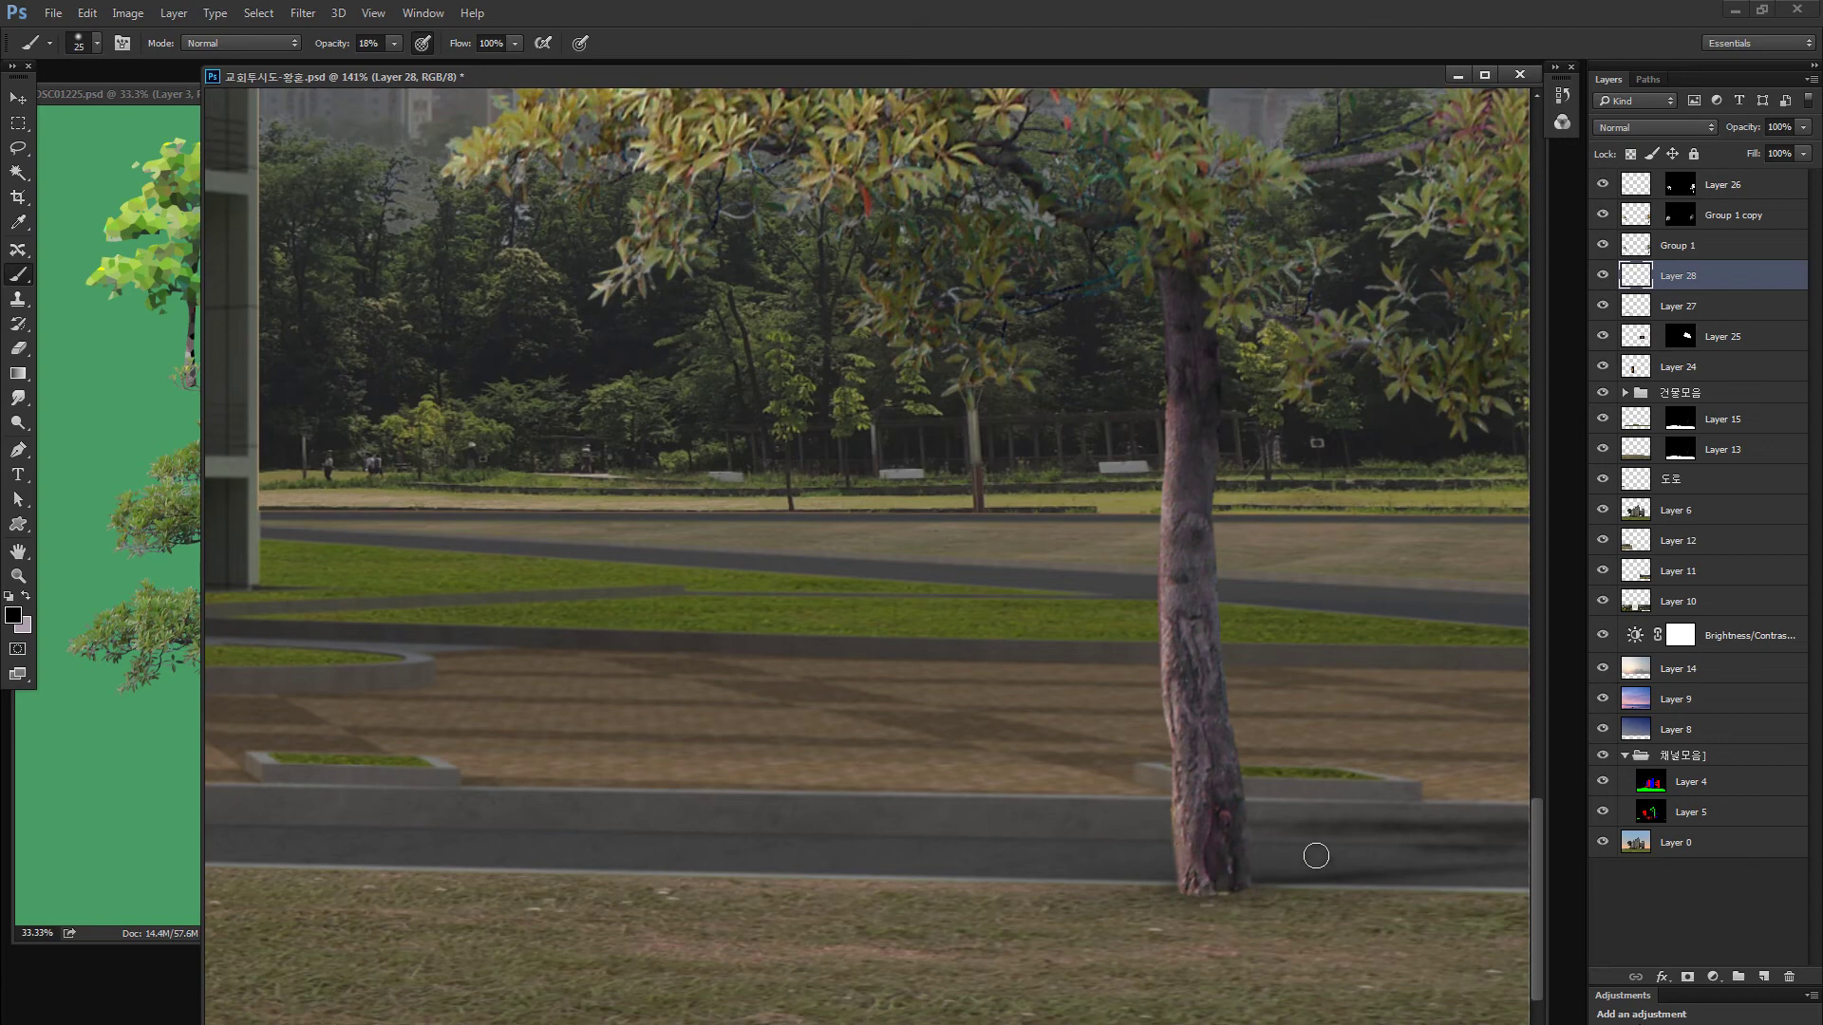
scroll(1319, 864, "down", 5)
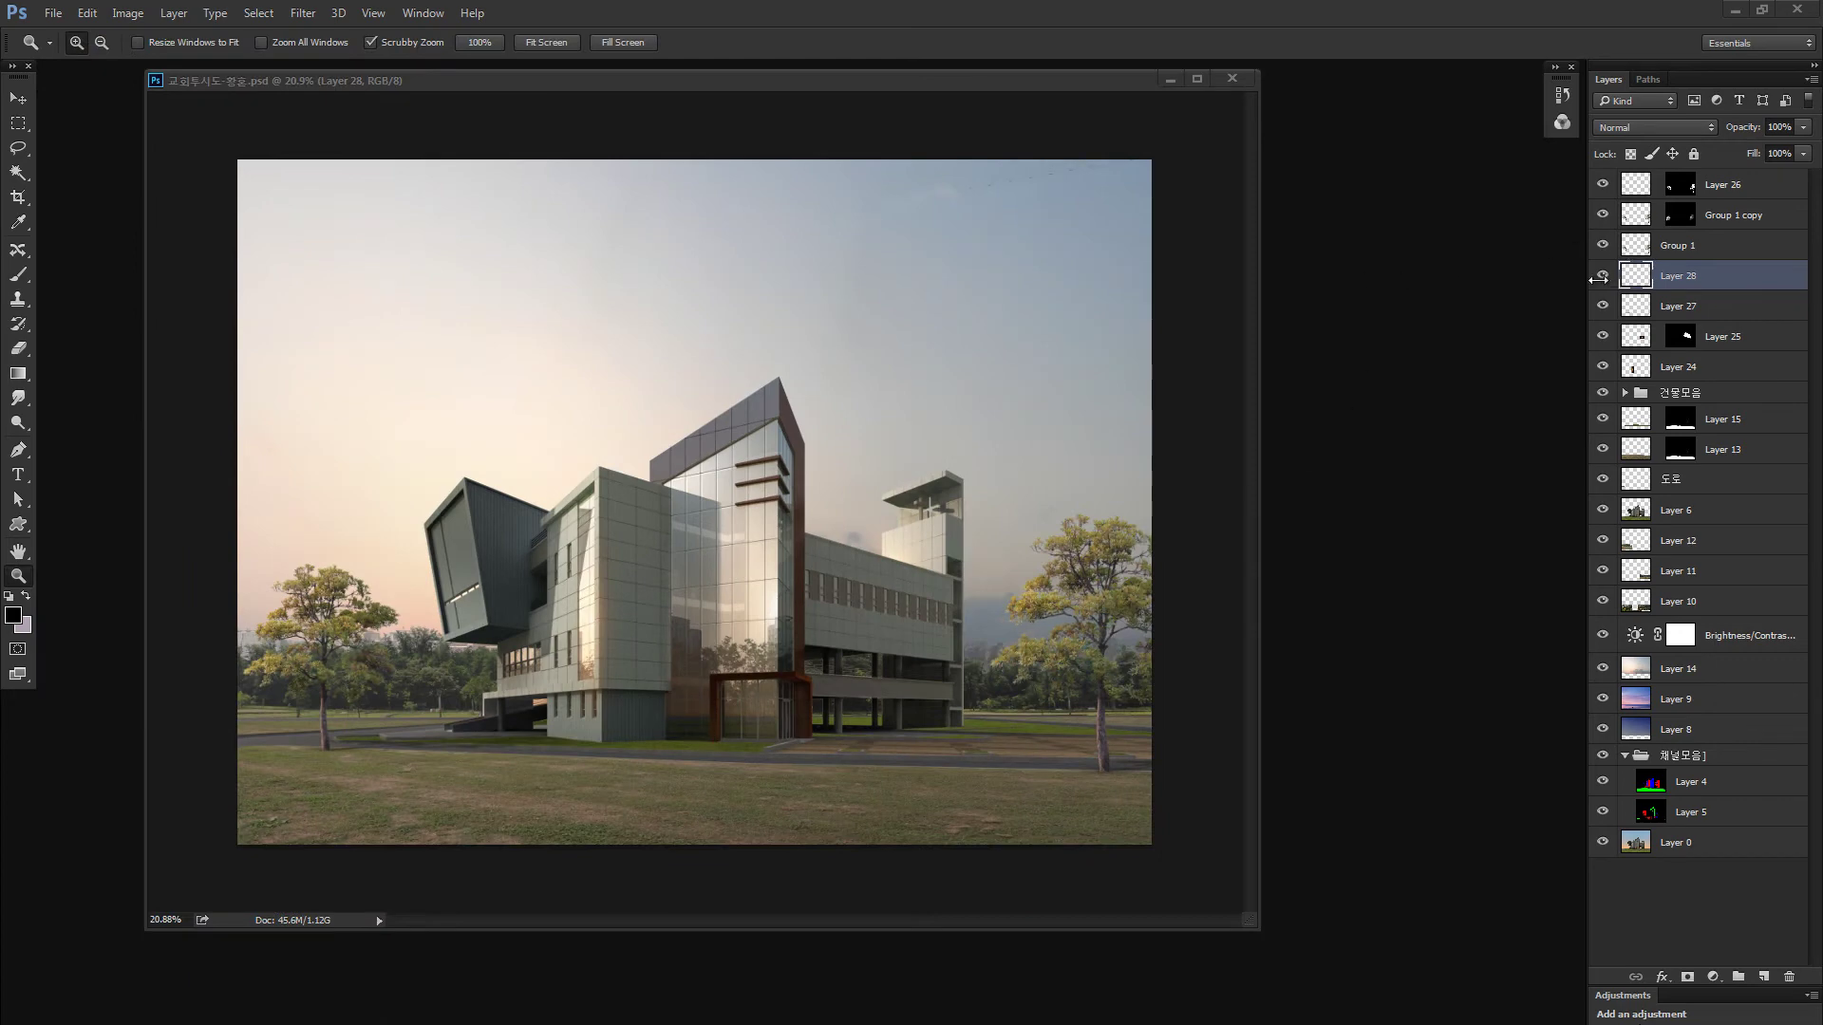
Isolate Layer 28 and show only the related tree and shadow layers: Layer 27, Group 1, Group 1 copy and Layer 26
left_click(1602, 276, "alt")
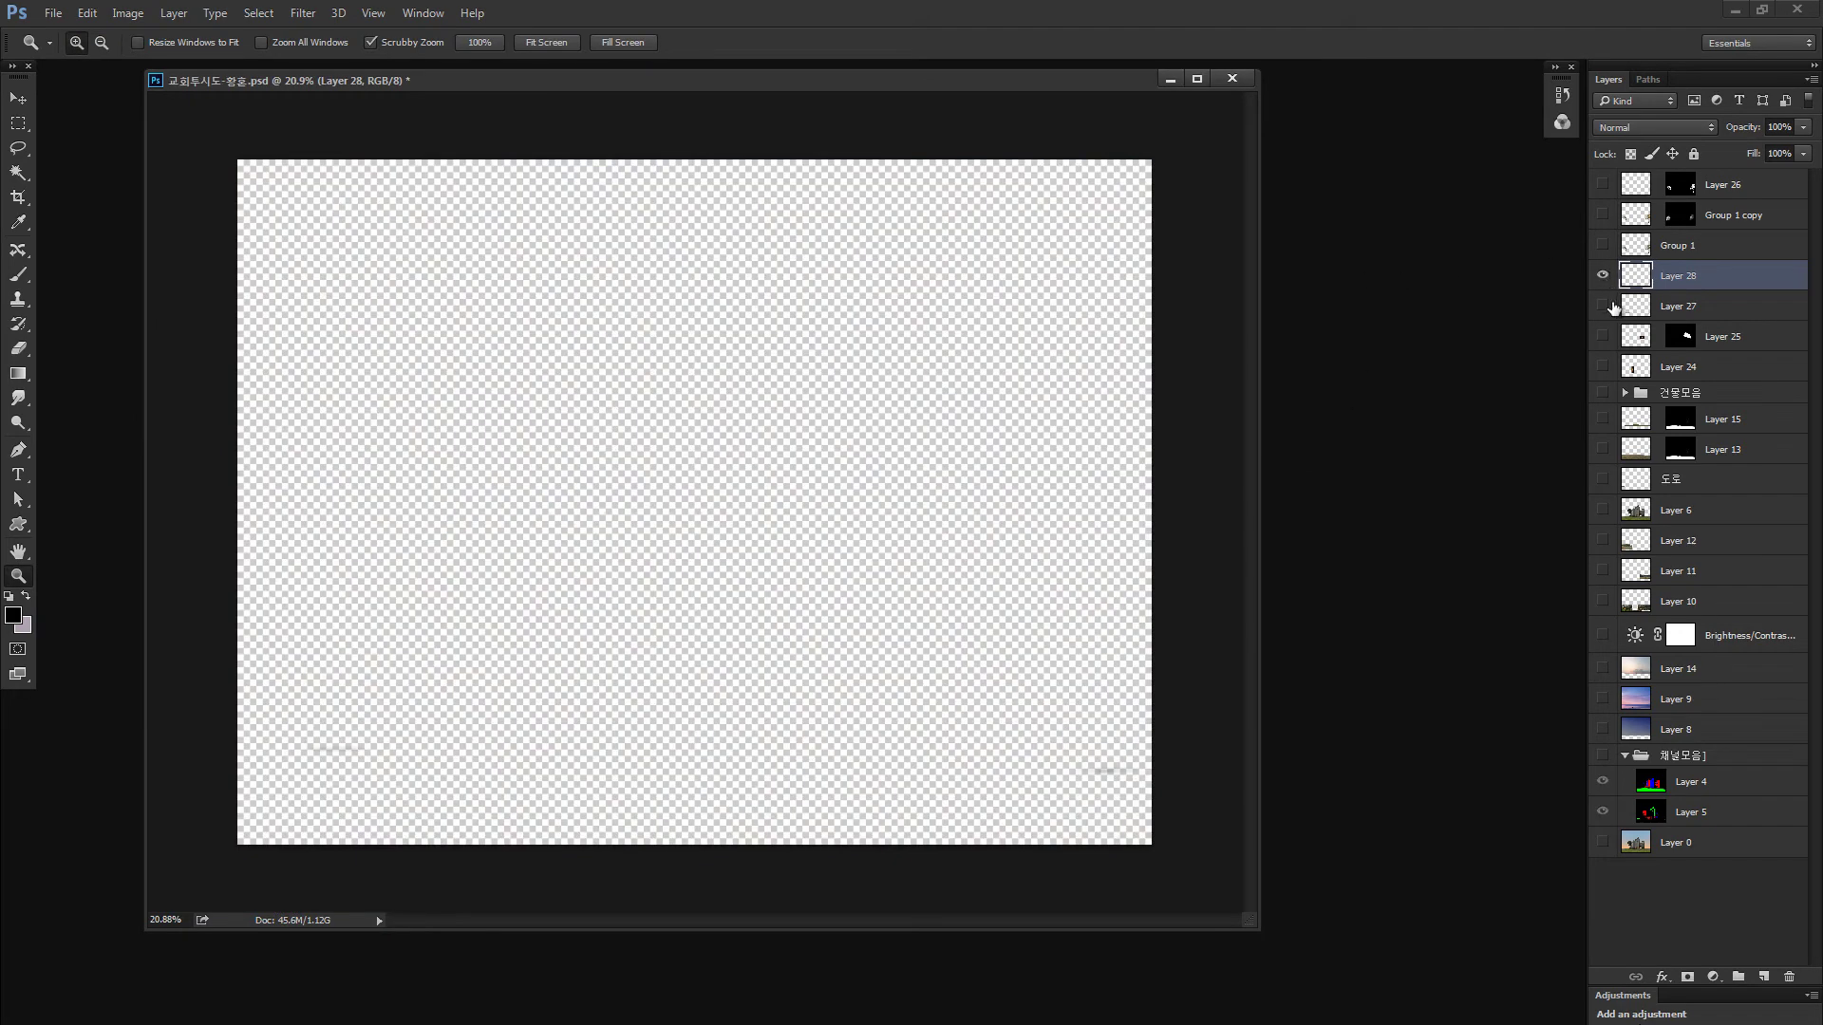
left_click(1603, 245)
left_click(1603, 306)
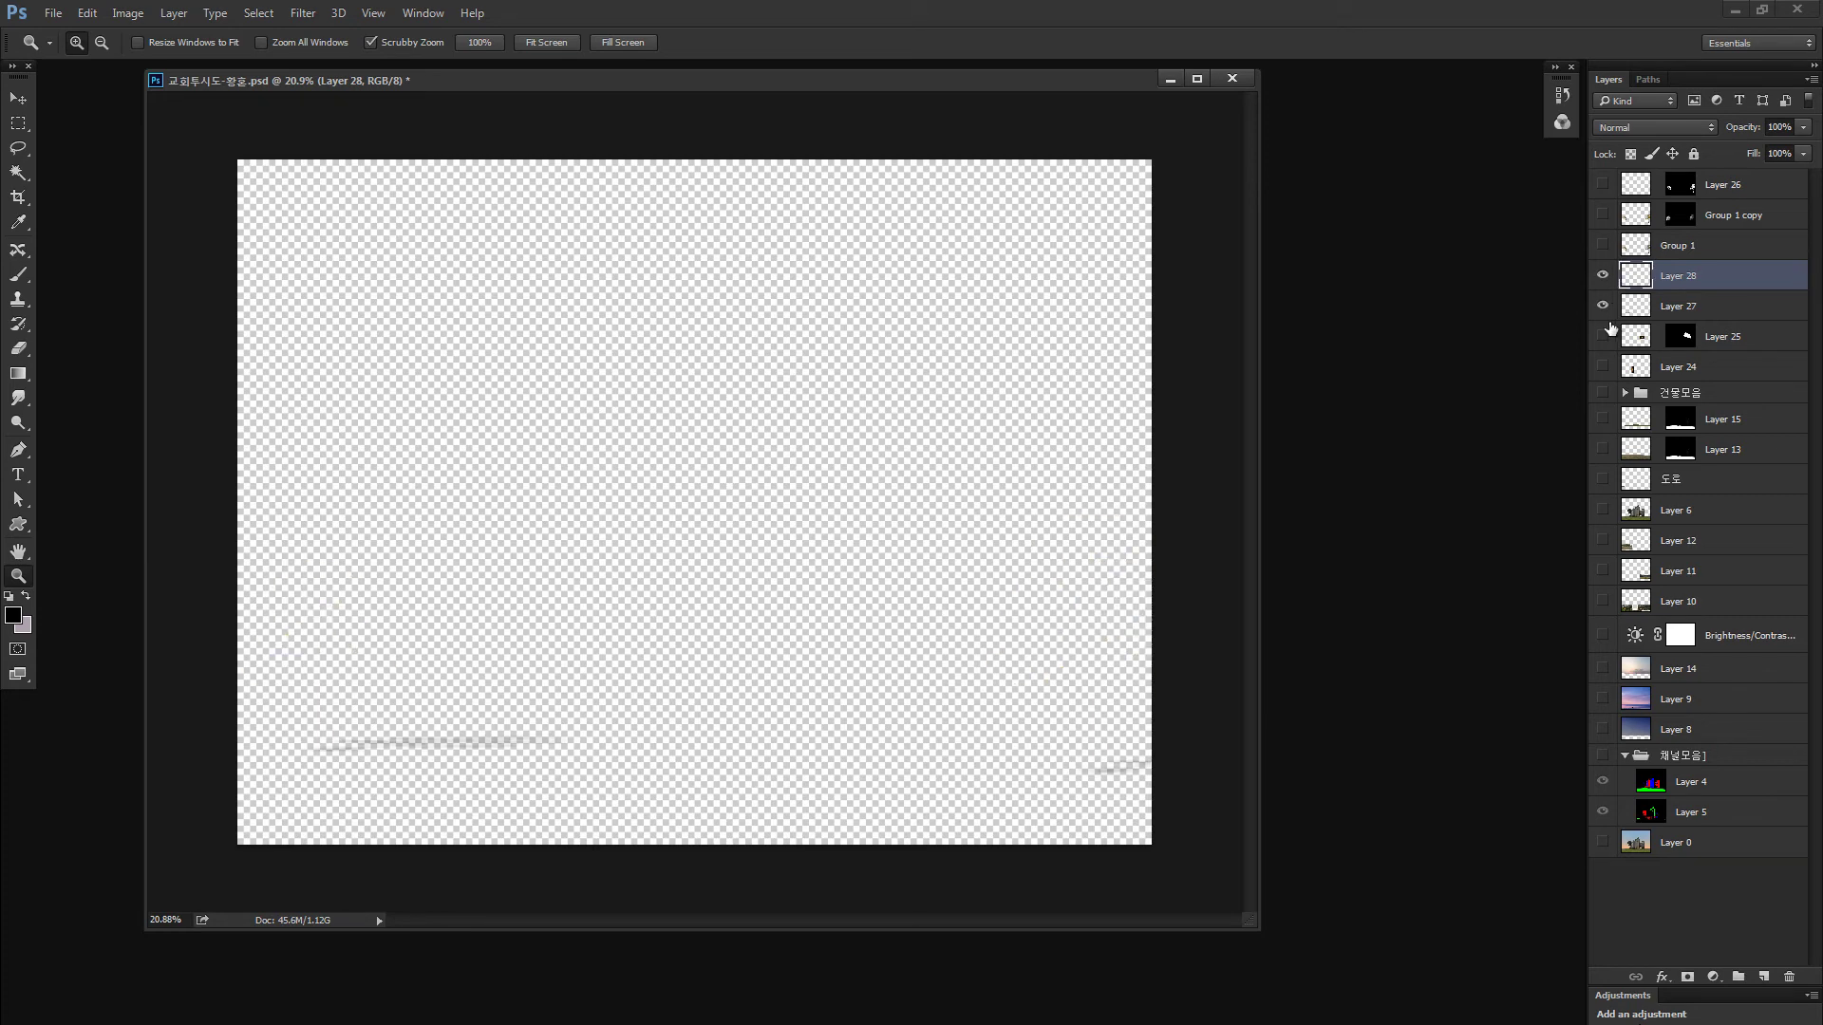
left_click(1603, 246)
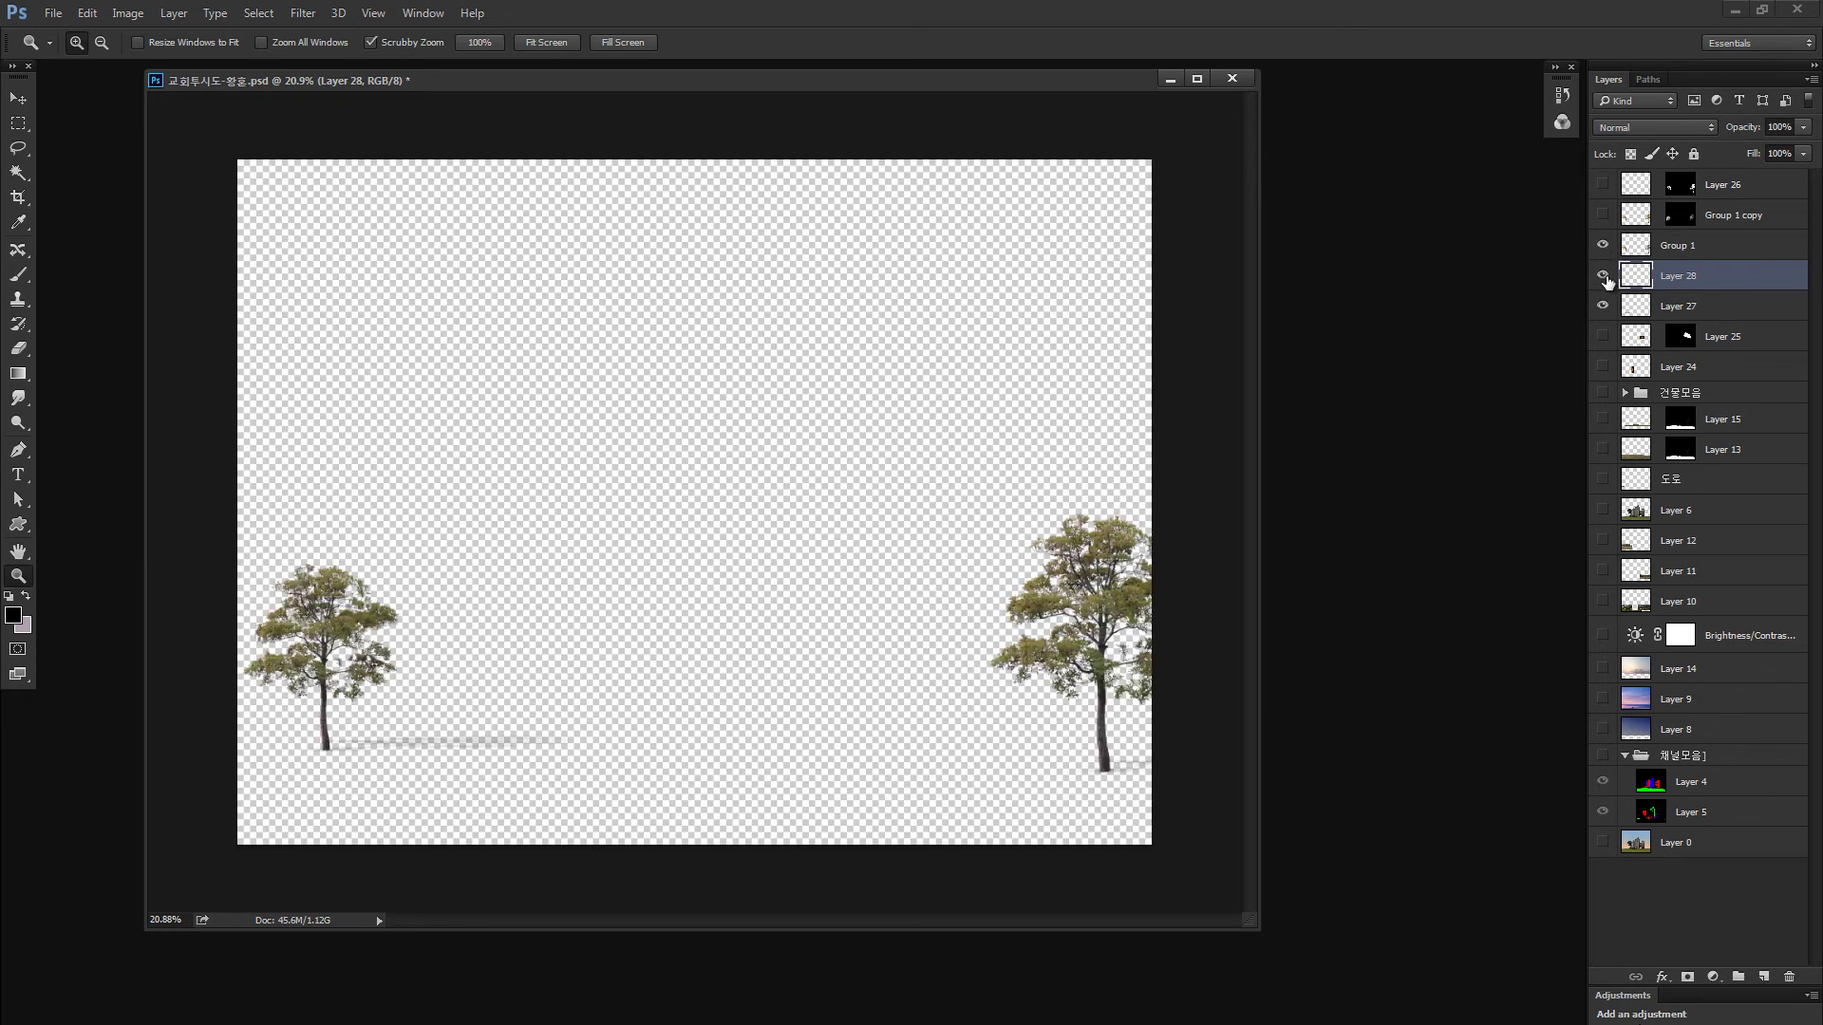
left_click(1603, 216)
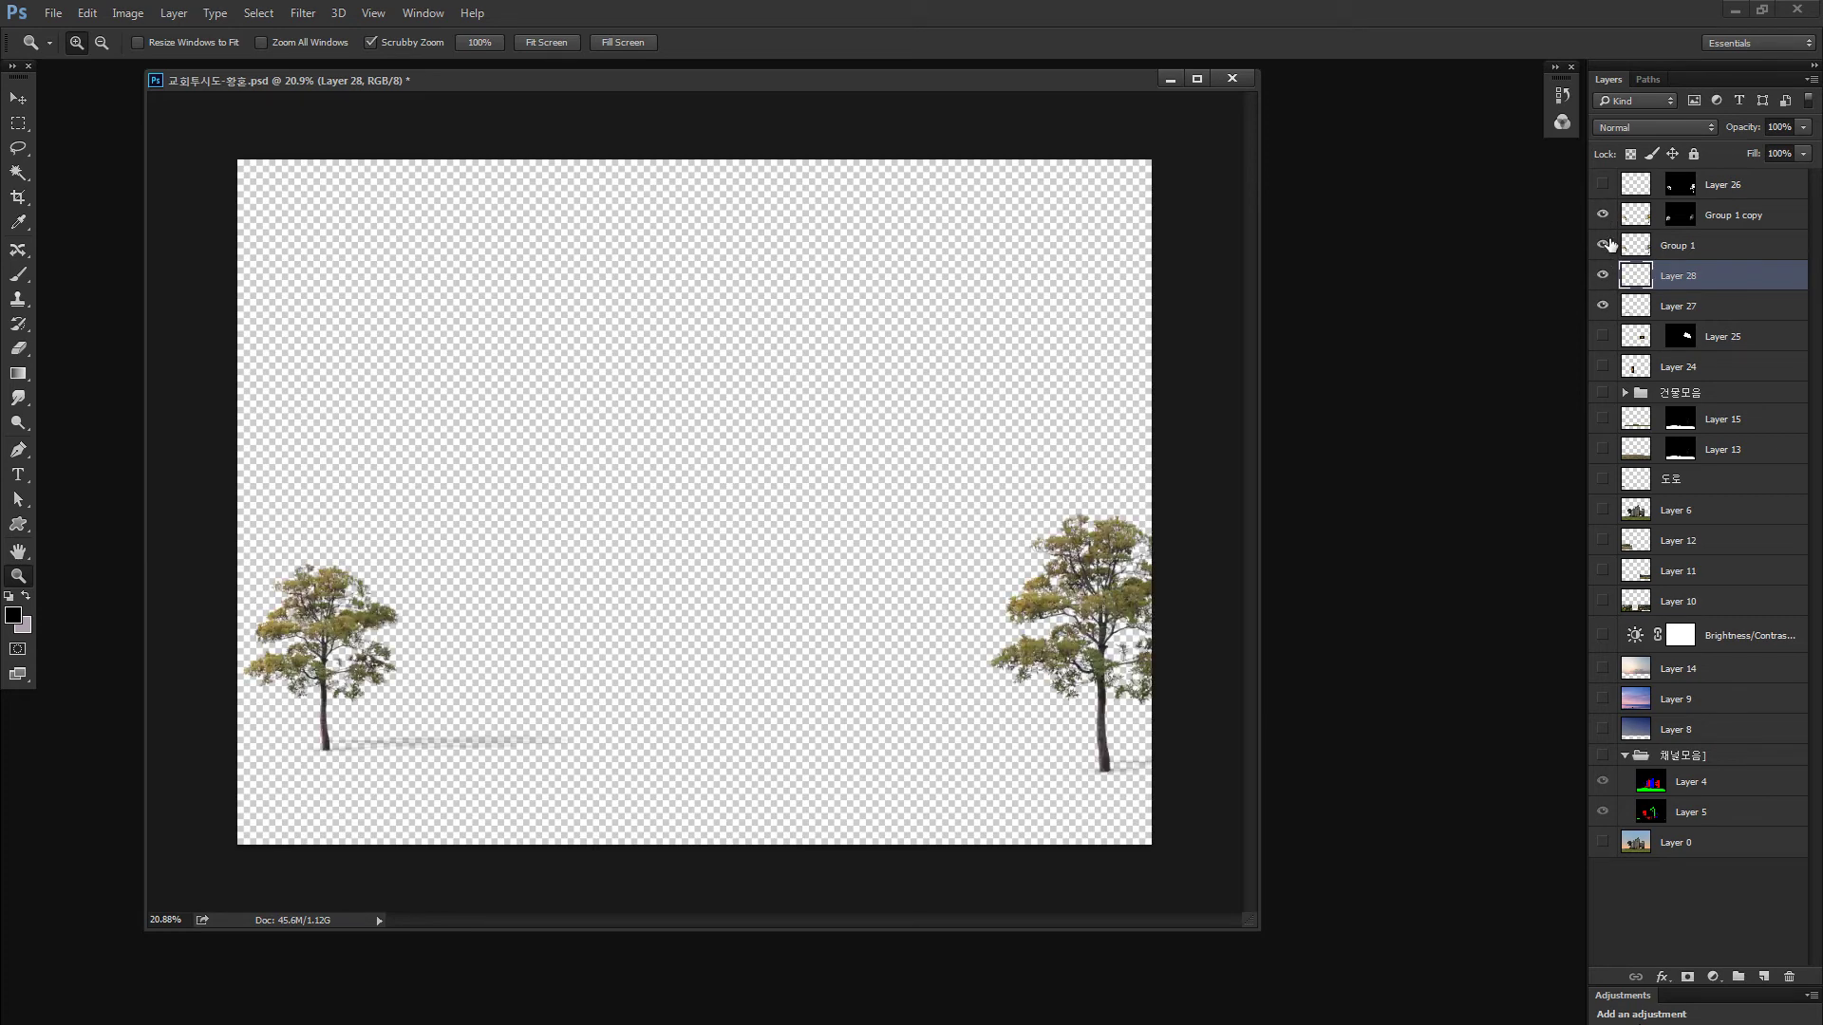
left_click(1603, 186)
Group the five tree and shadow layers from Layer 27 through Layer 26
left_click(1633, 306)
left_click(1638, 188, "shift")
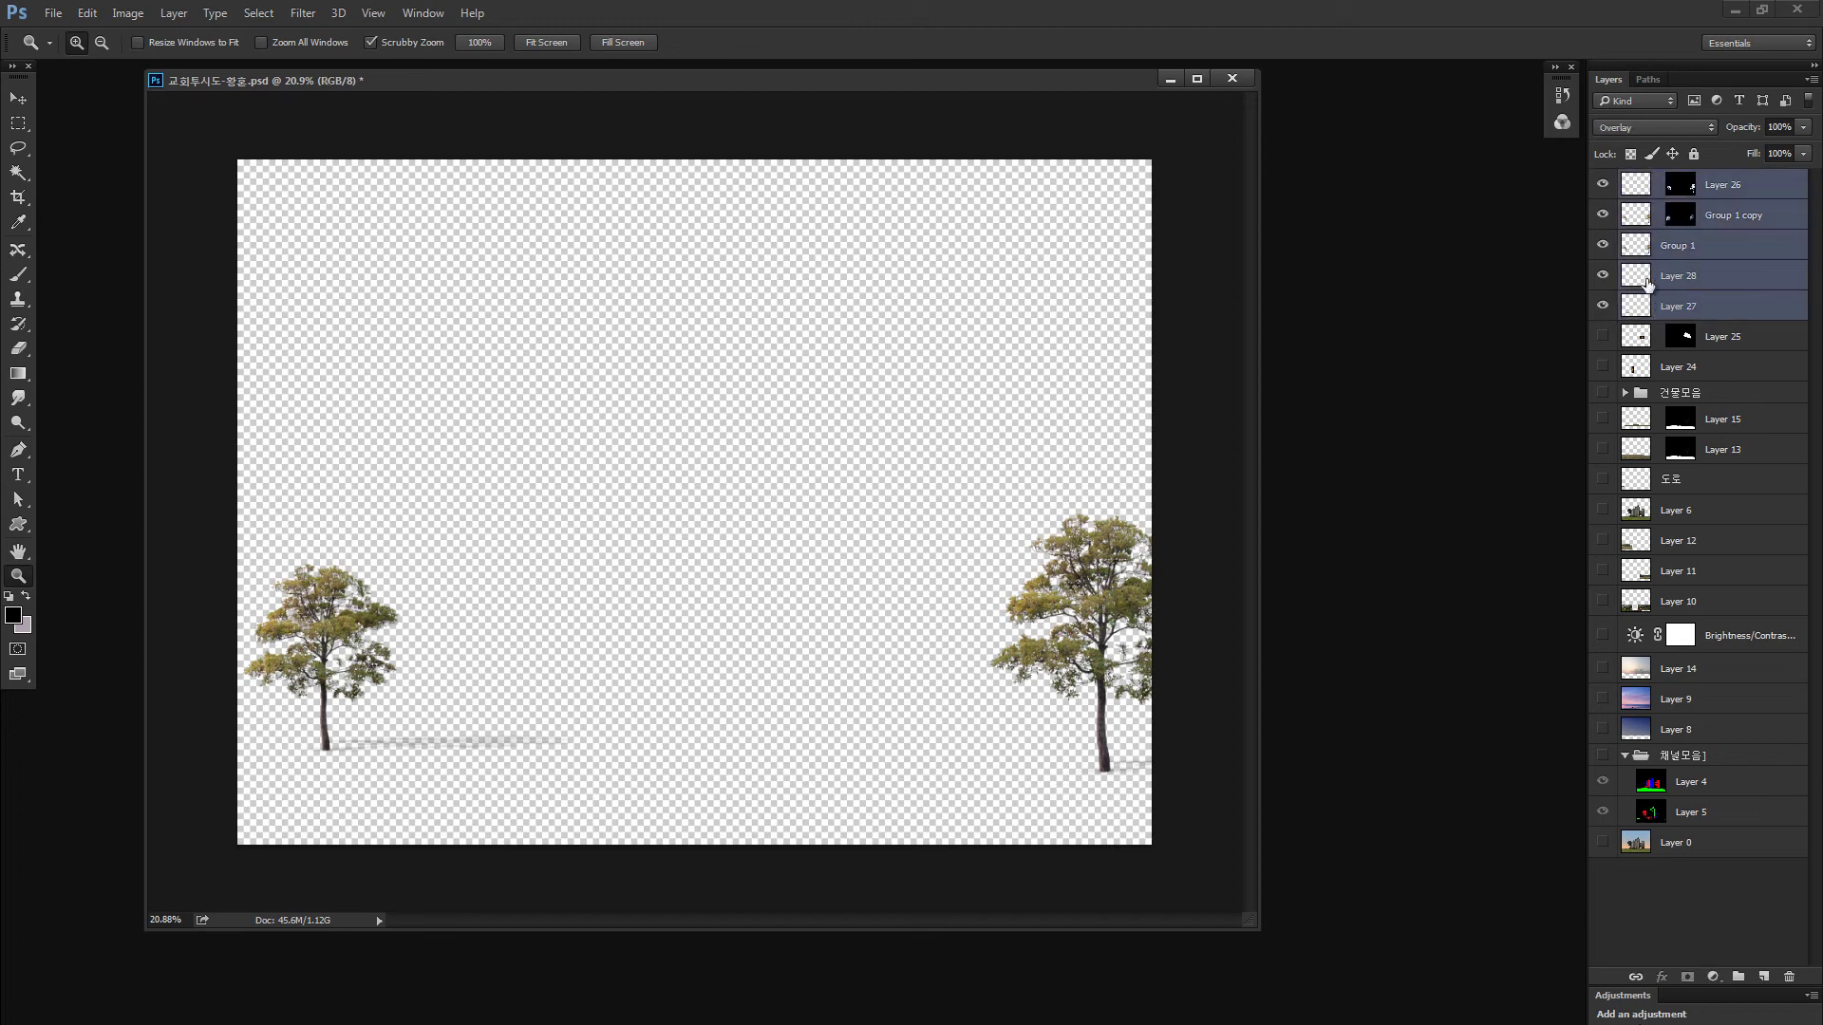
key("ctrl+g")
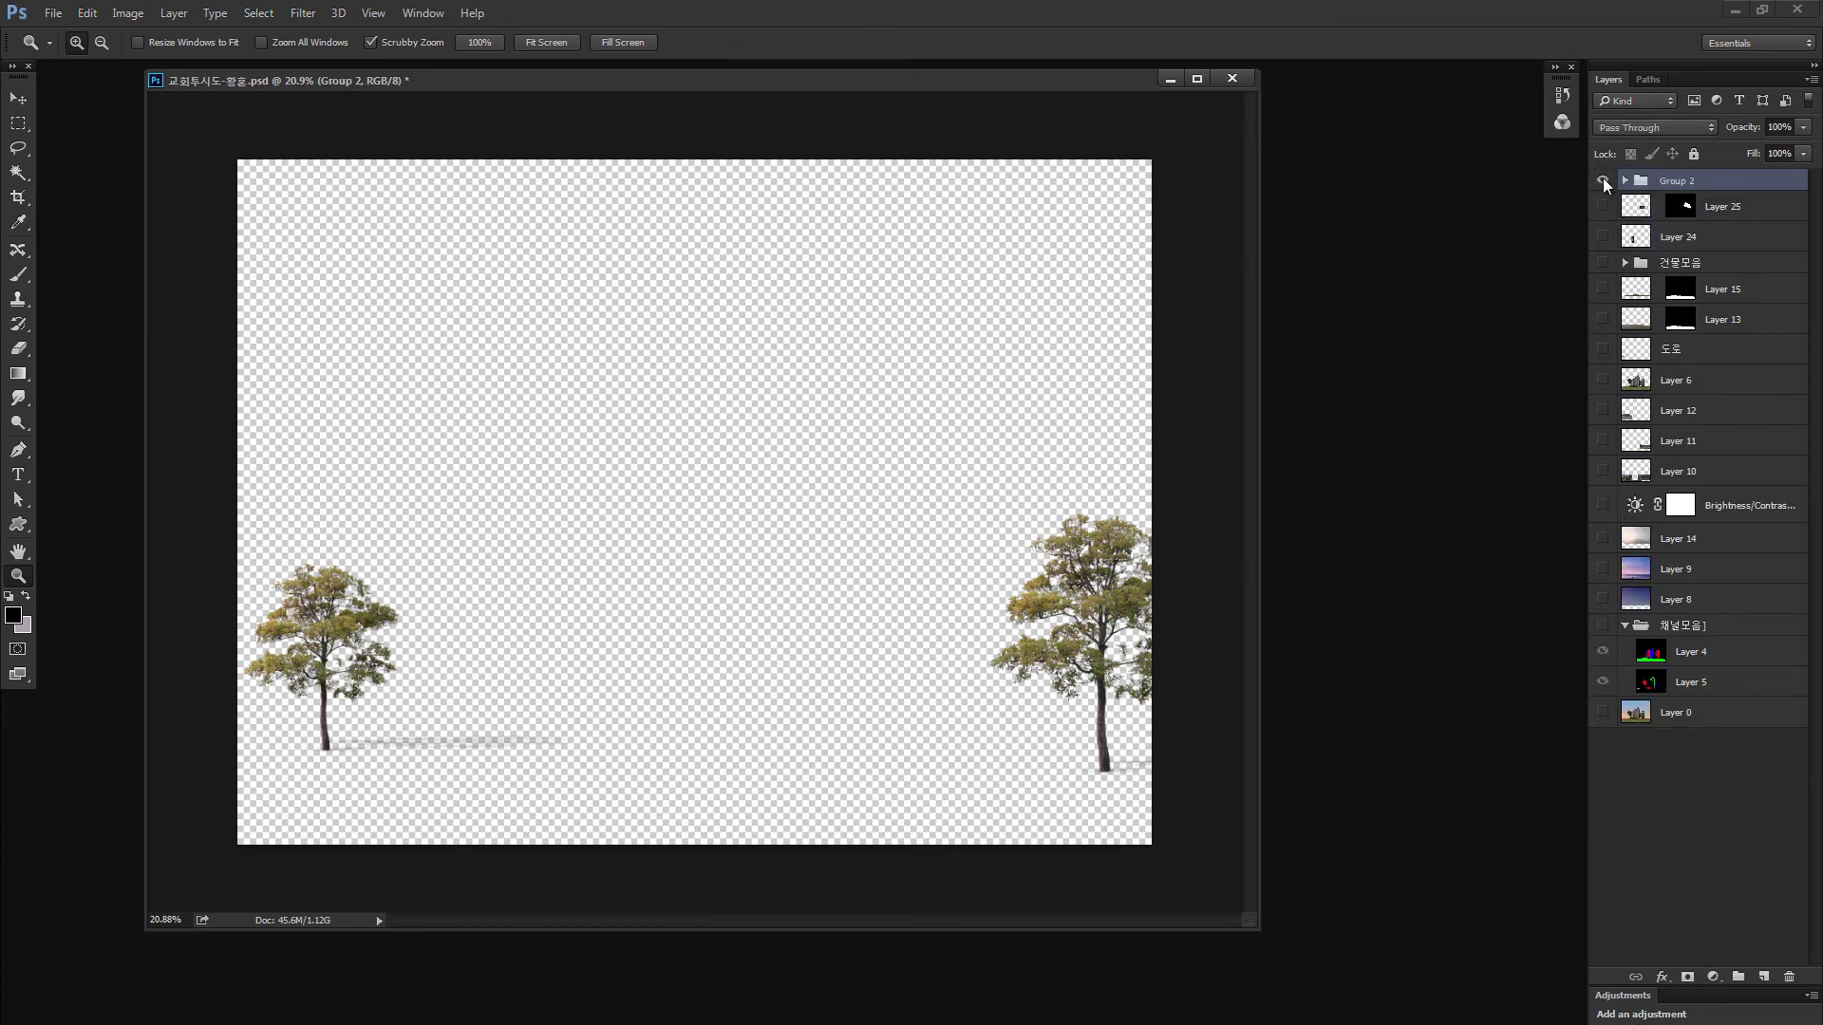
Label the new tree group green and rename it 가로수
right_click(1604, 183)
left_click(1640, 329)
double_click(1664, 182)
type("가로수")
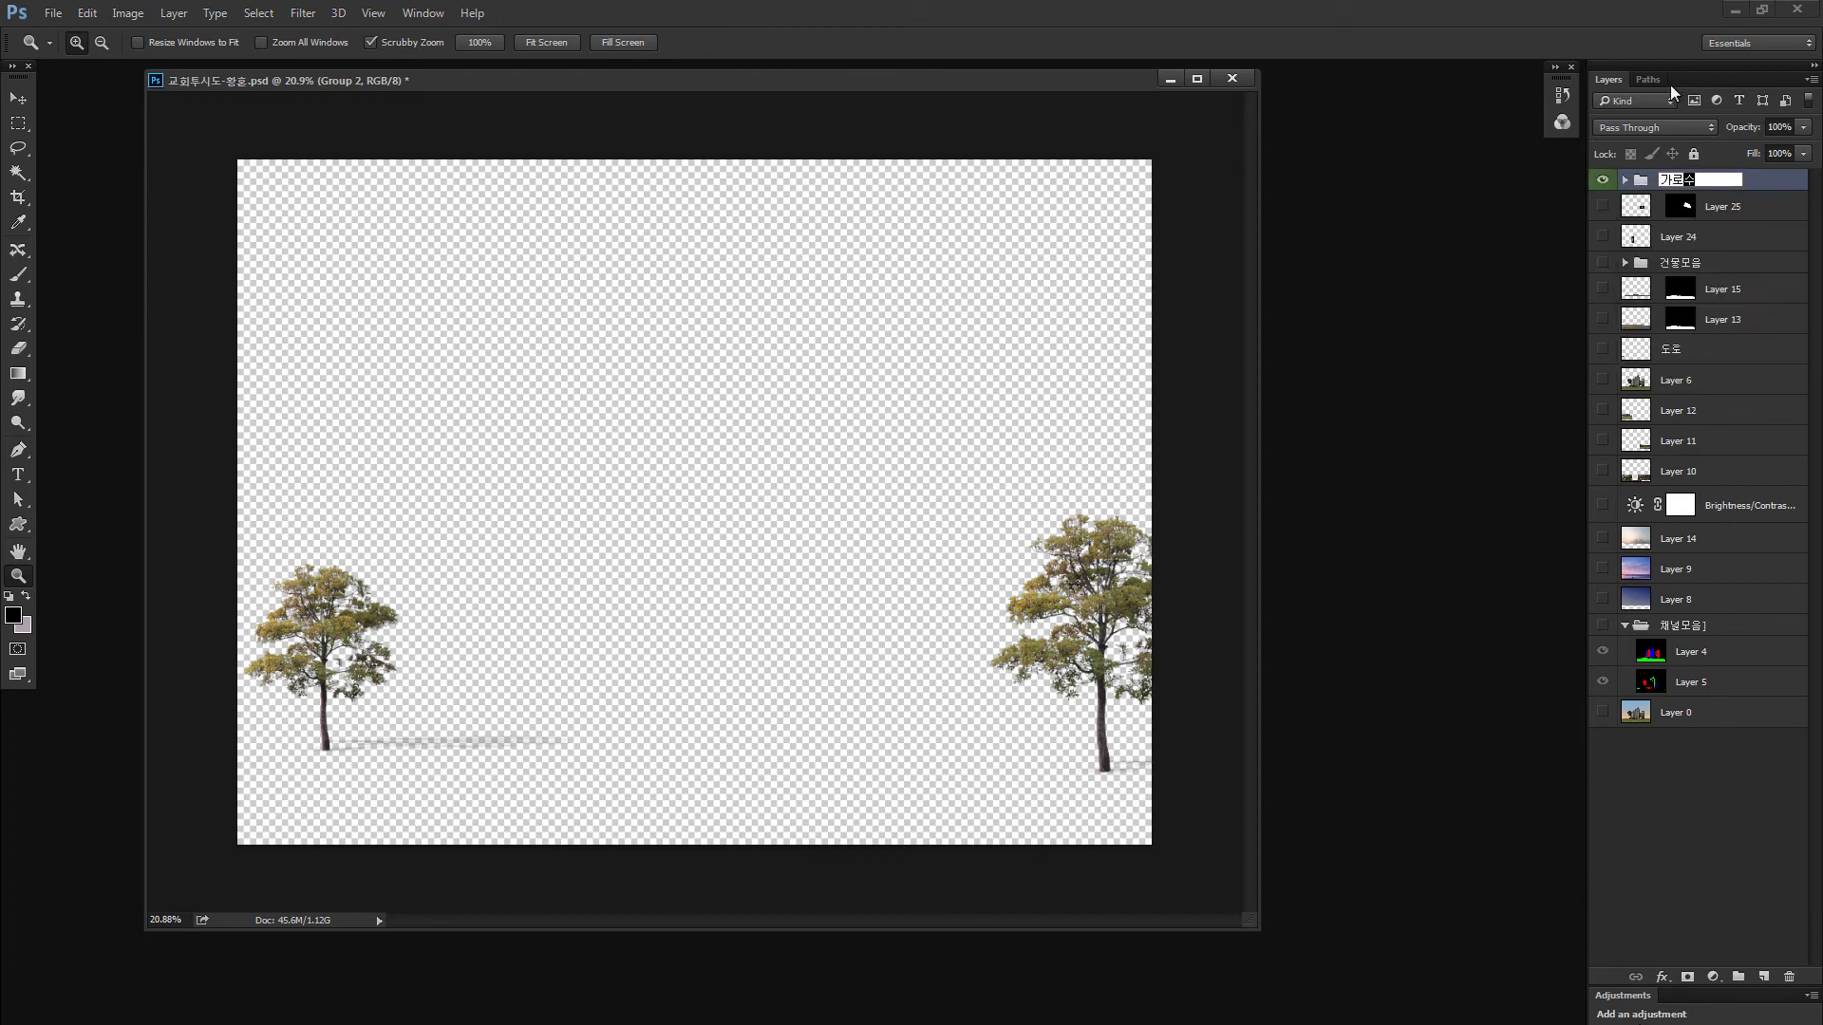
key("Return")
Make the 가로수 group and all other layers visible again
key("v")
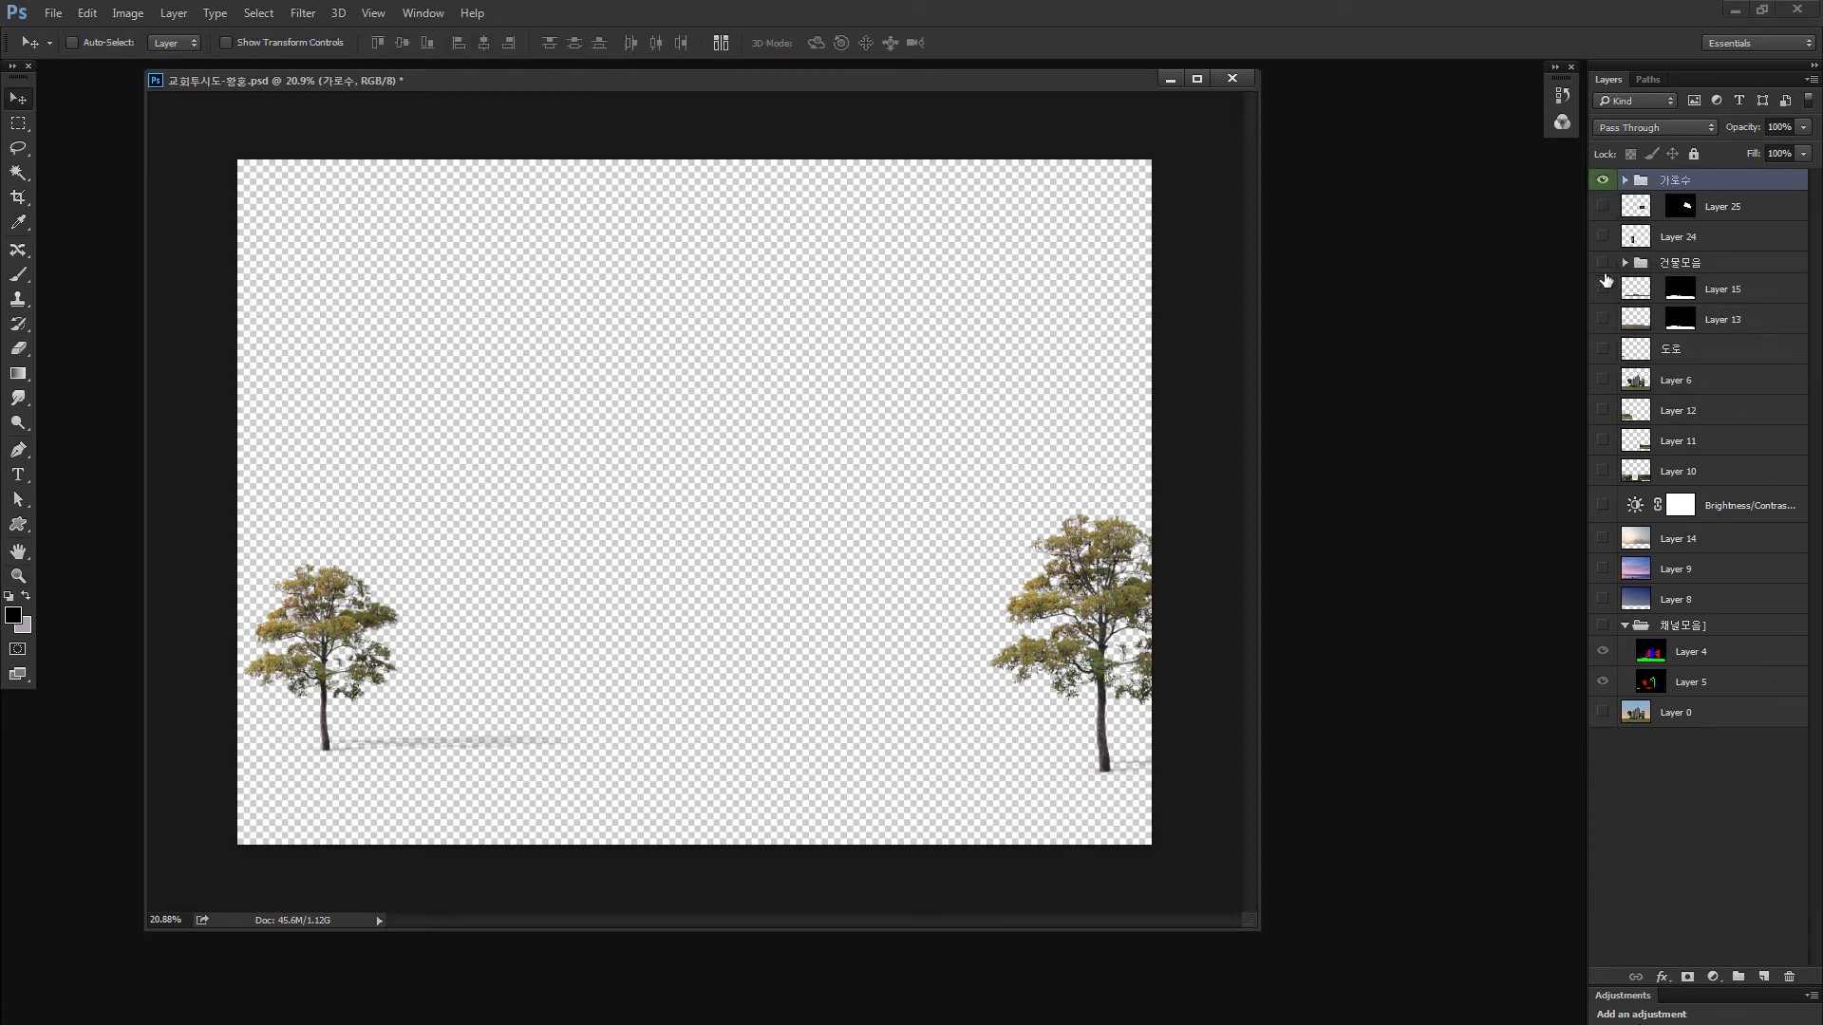
right_click(1608, 189)
left_click(1624, 213)
right_click(1606, 185)
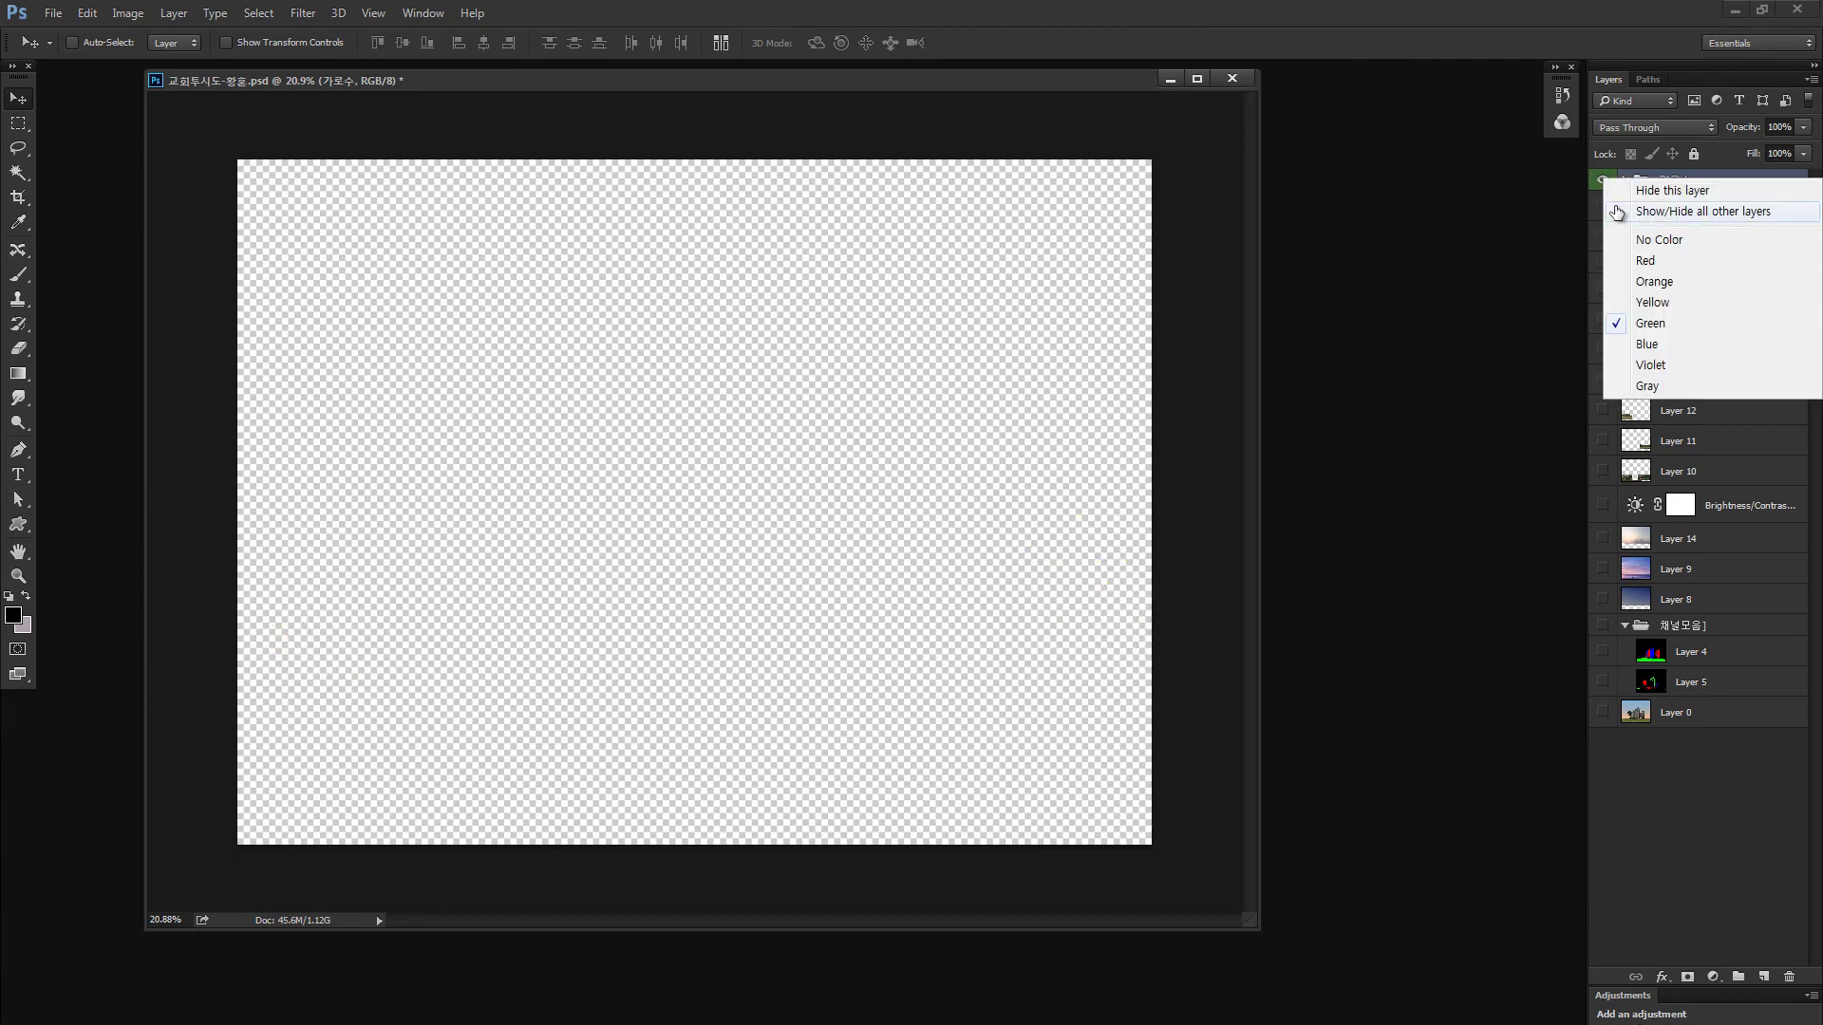
left_click(1625, 187)
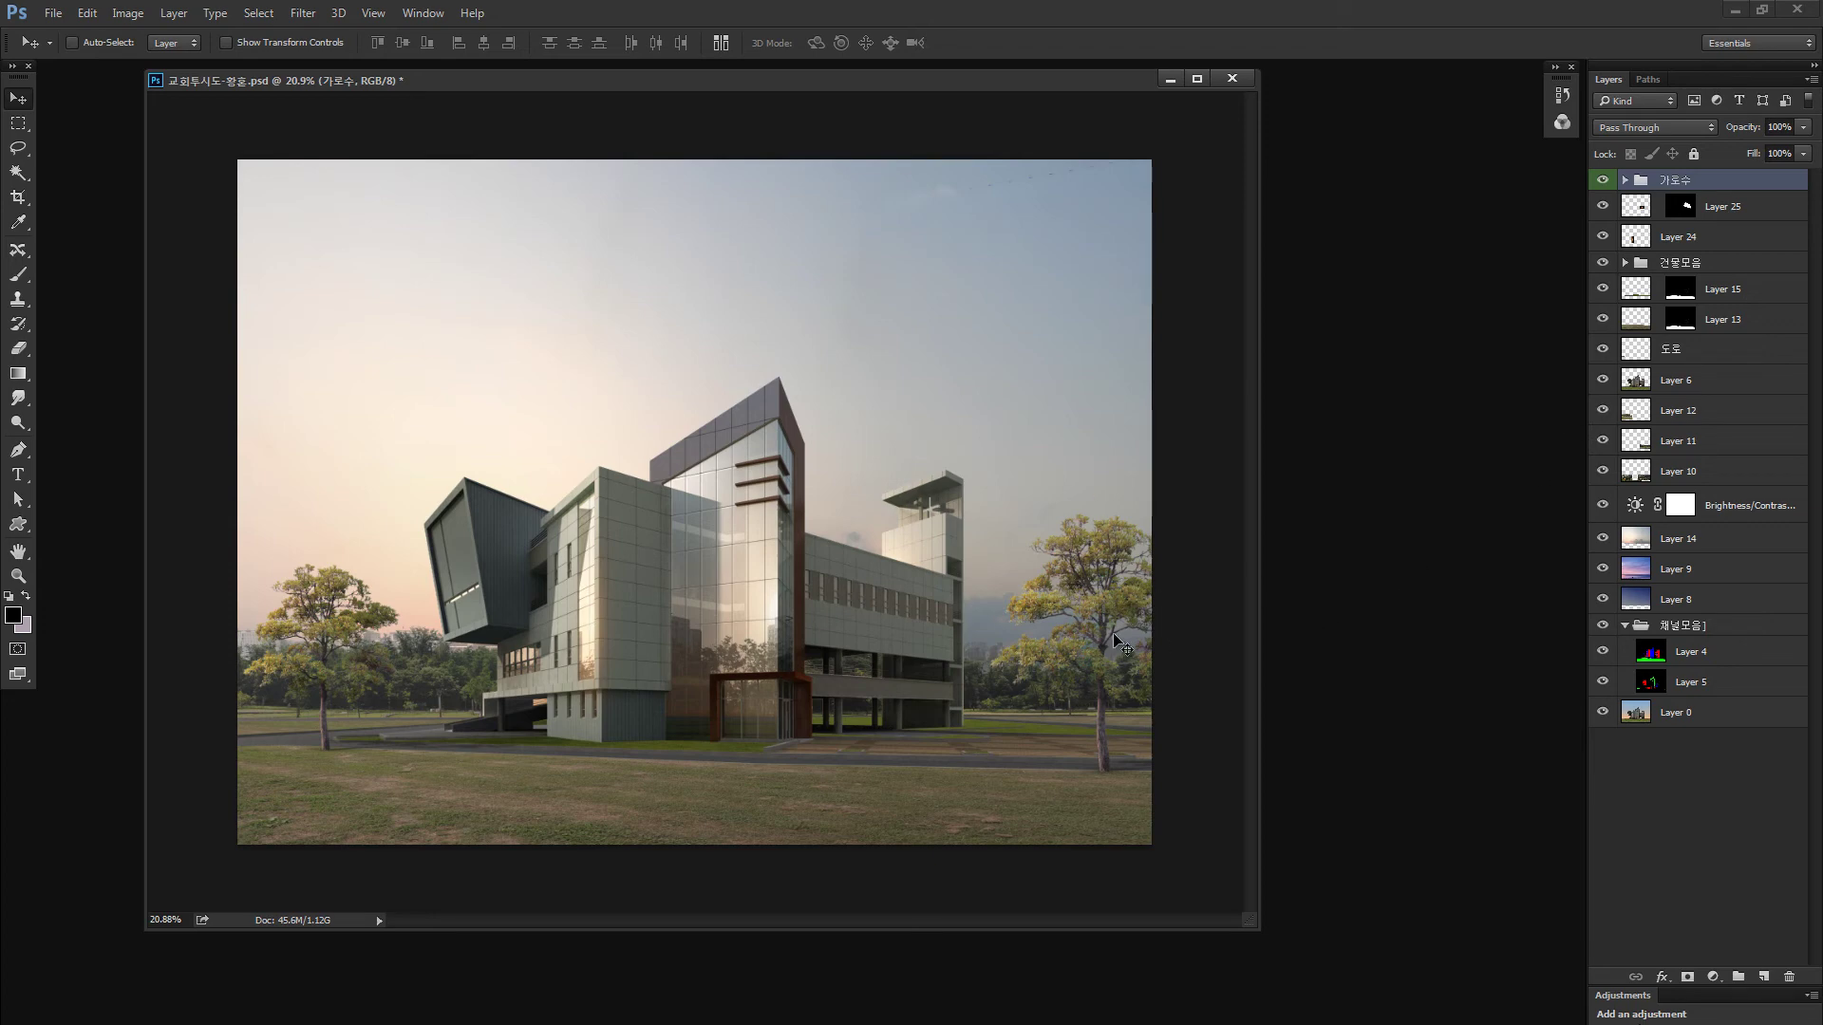
Switch to ACDSee, find the tree collections in the 새로운 폴더 source folder, and open 조경수3 and 조경수4 in Photoshop
key("alt+Tab")
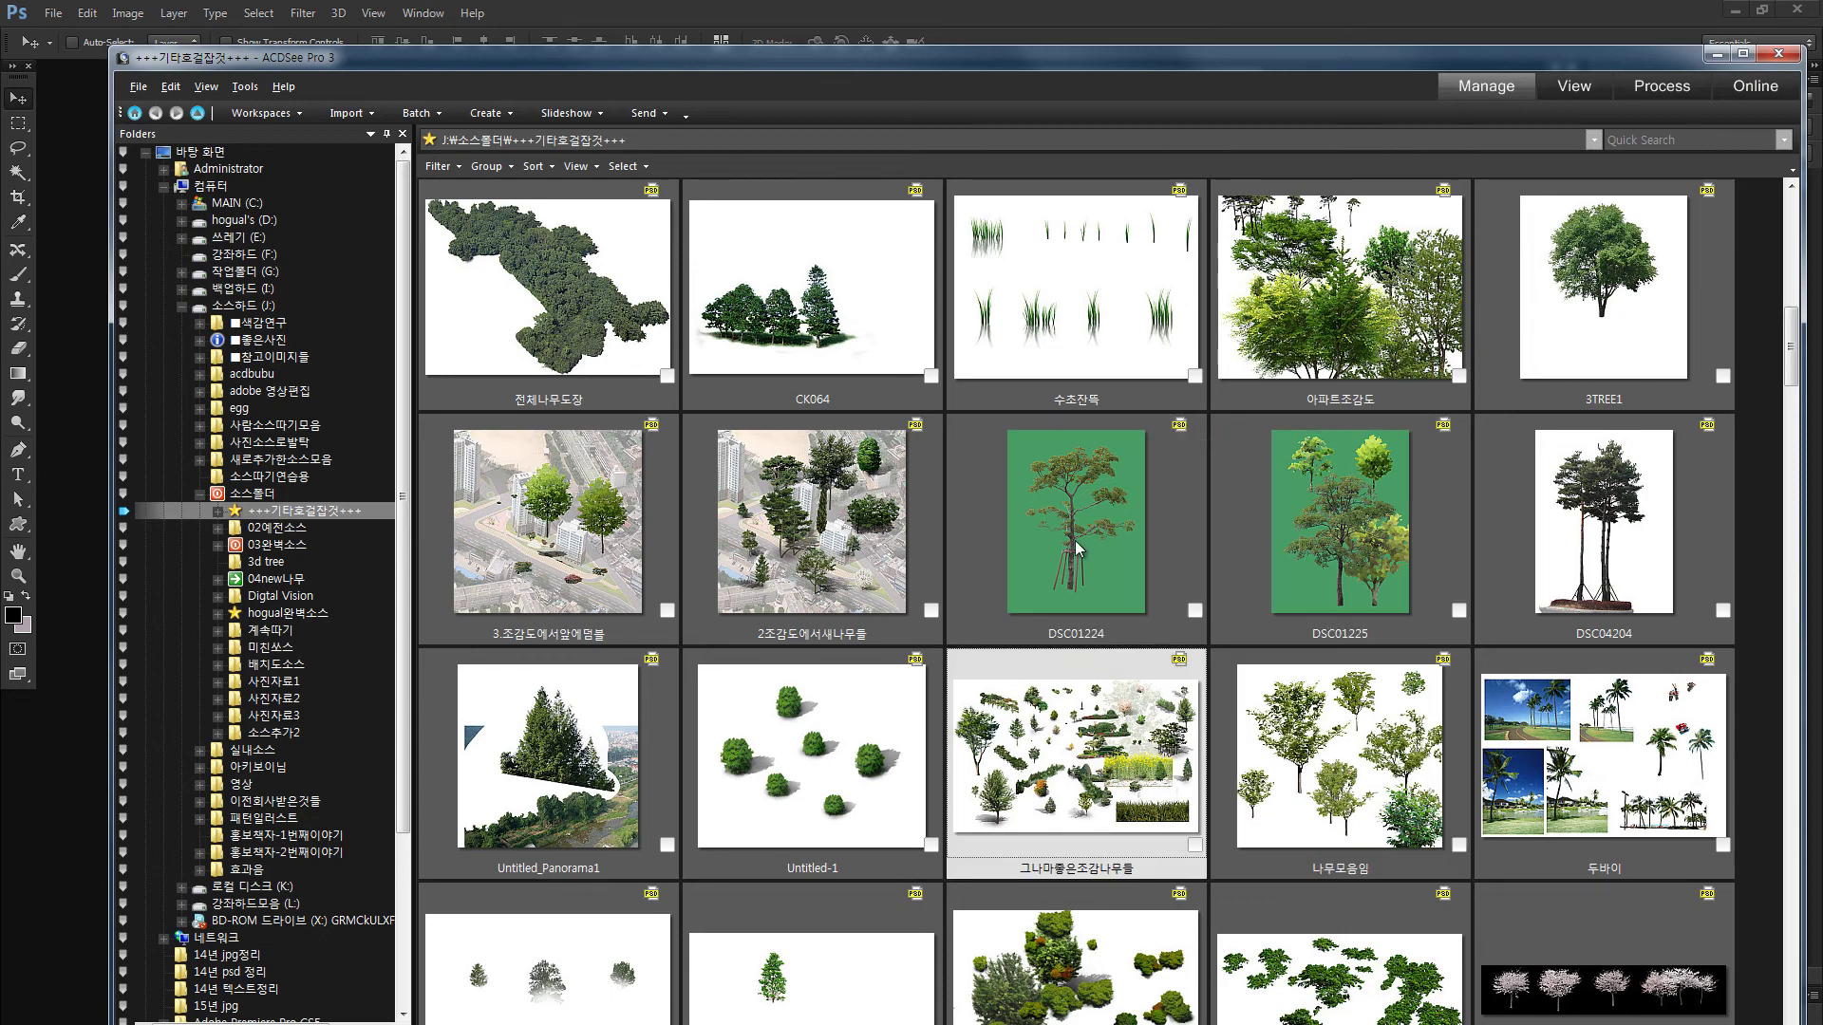
scroll(1063, 724, "down", 2)
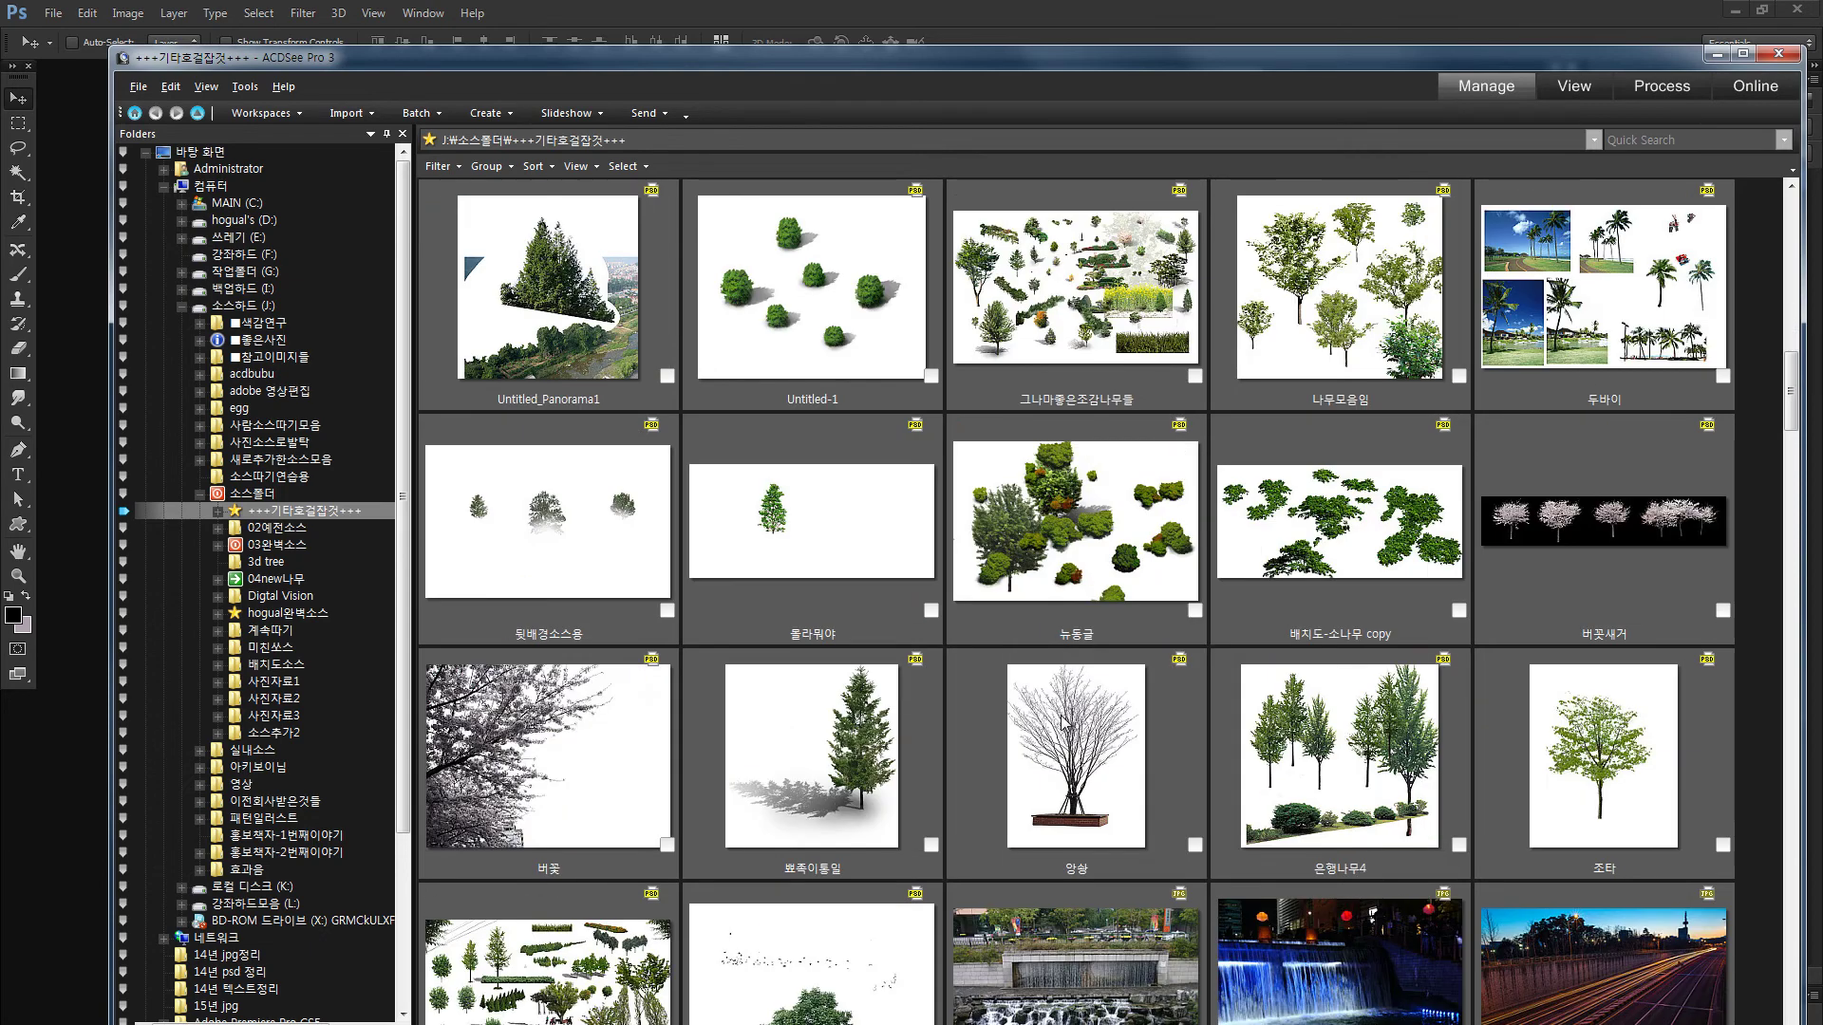
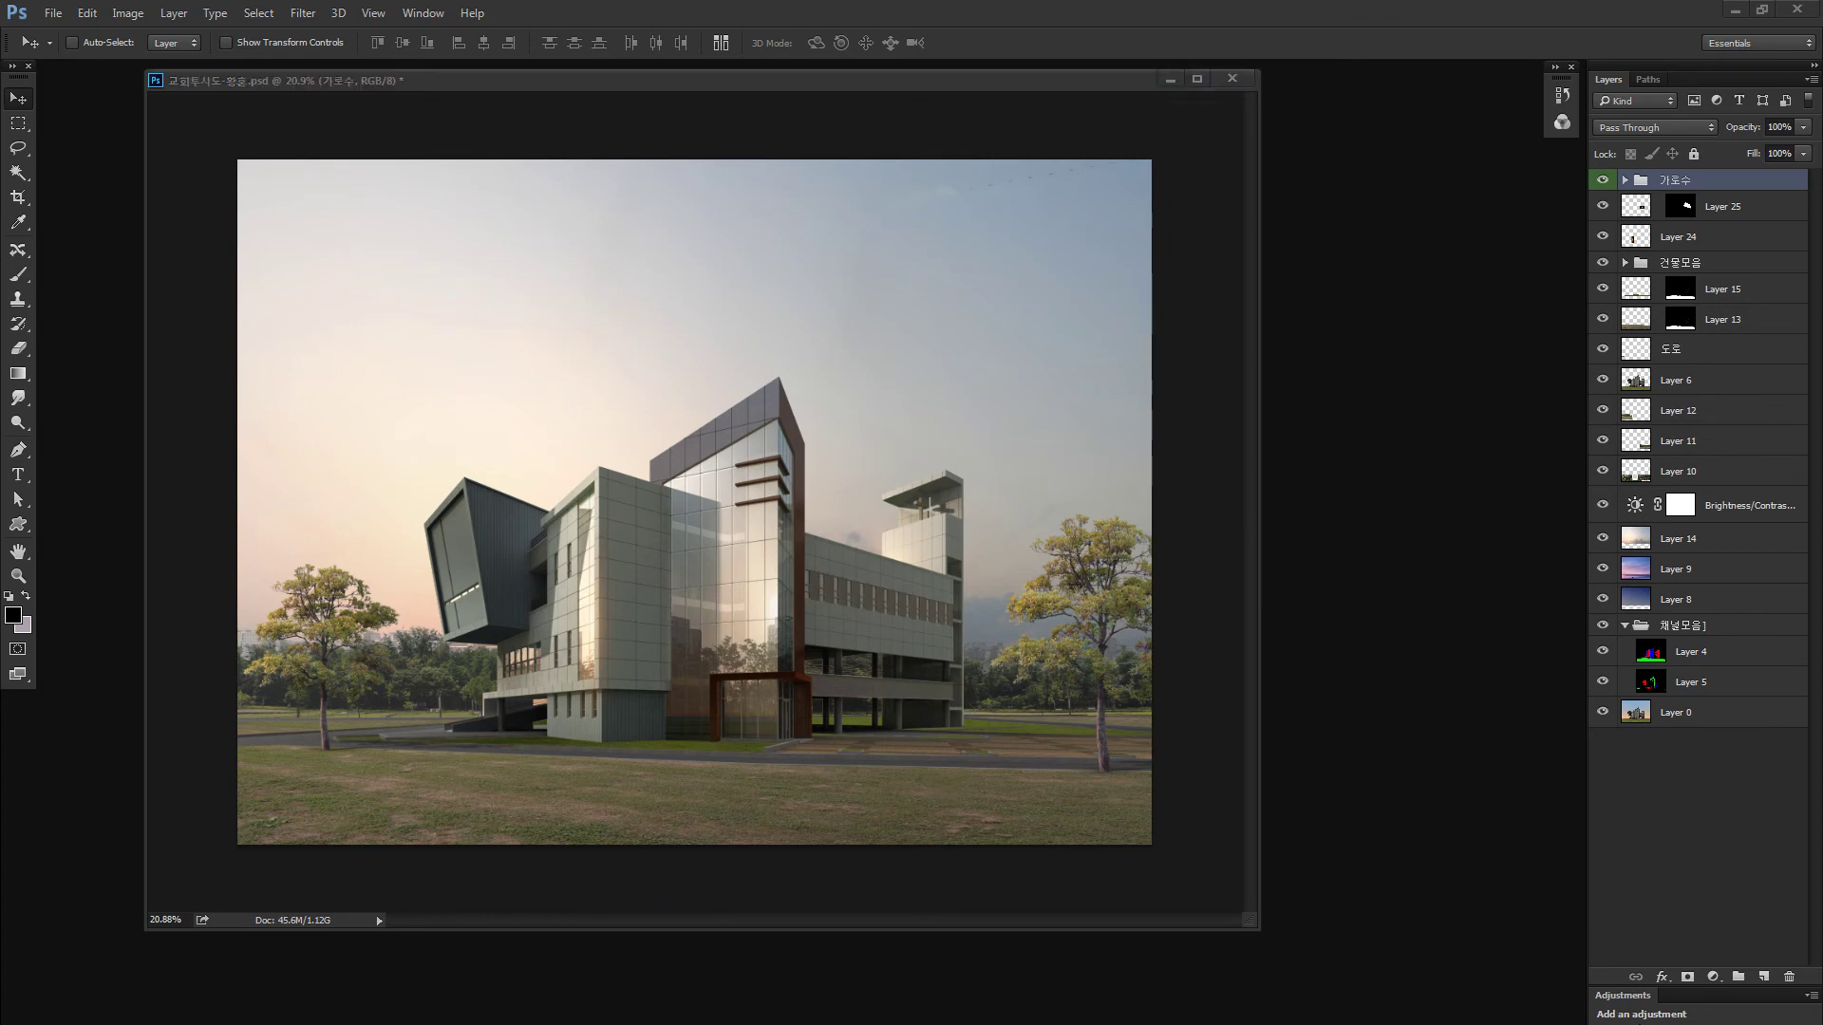
key("alt+Tab")
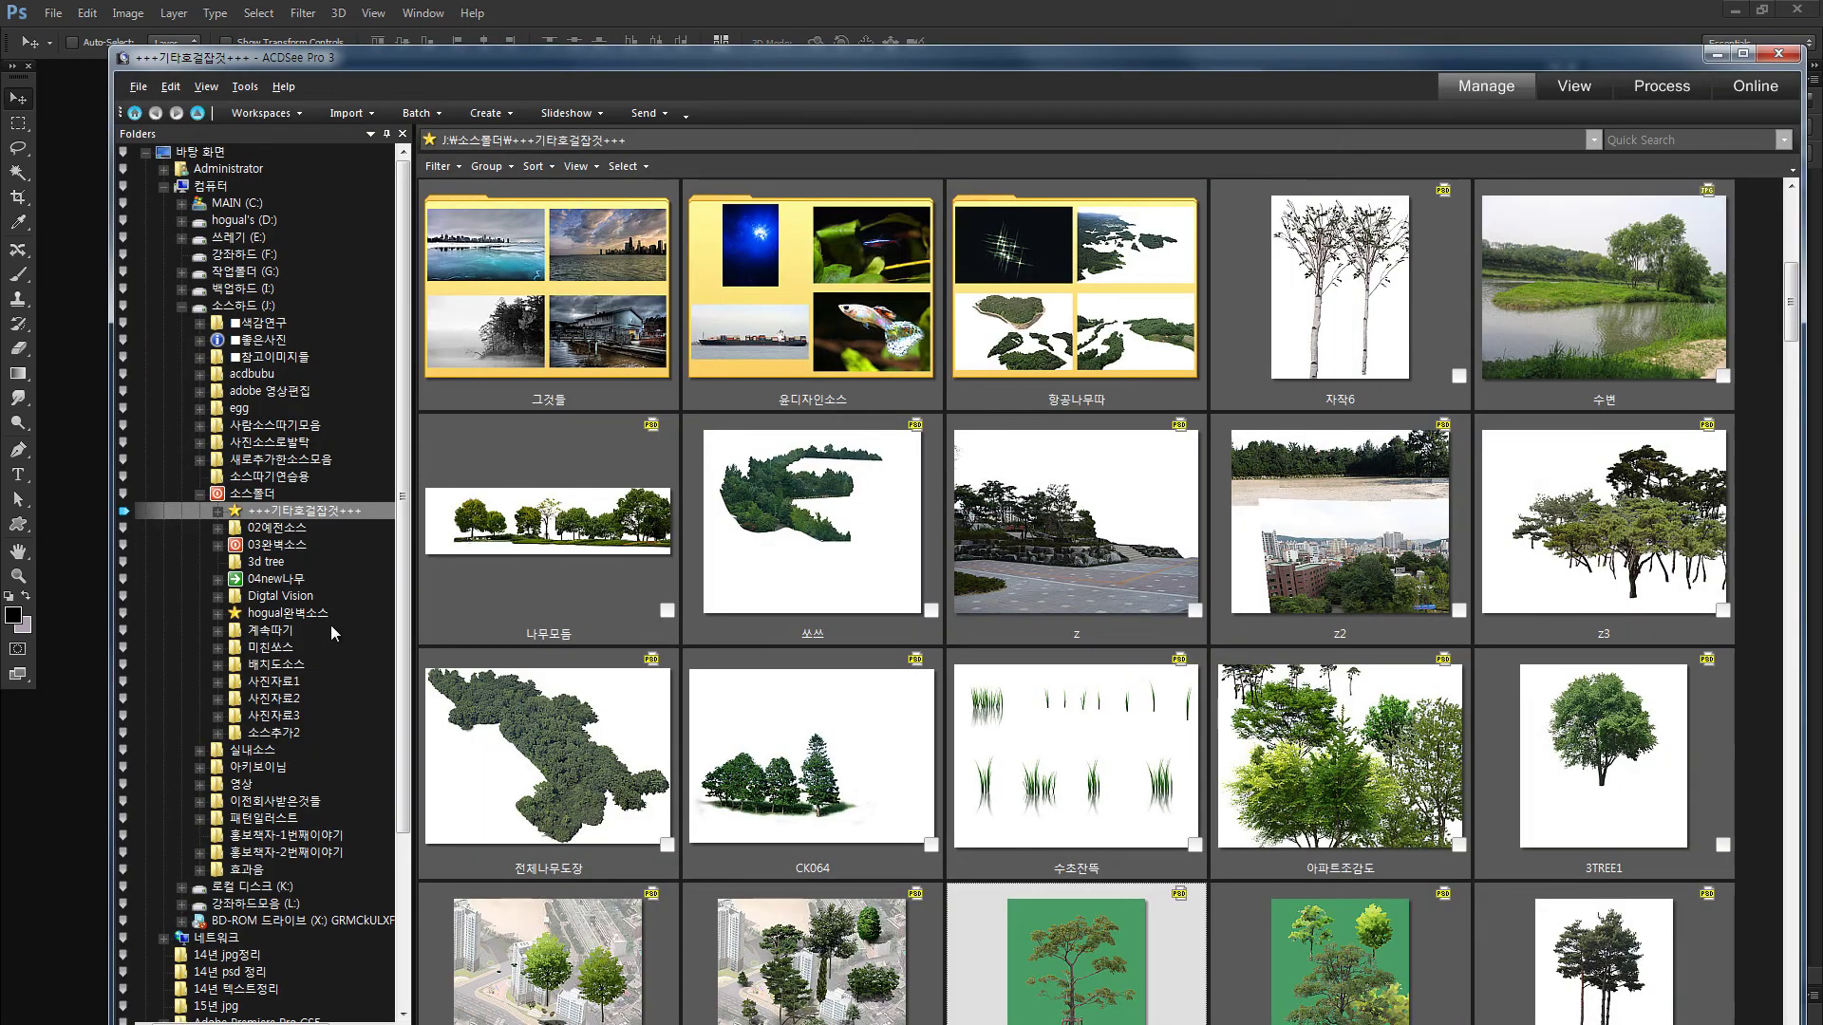
left_click(218, 512)
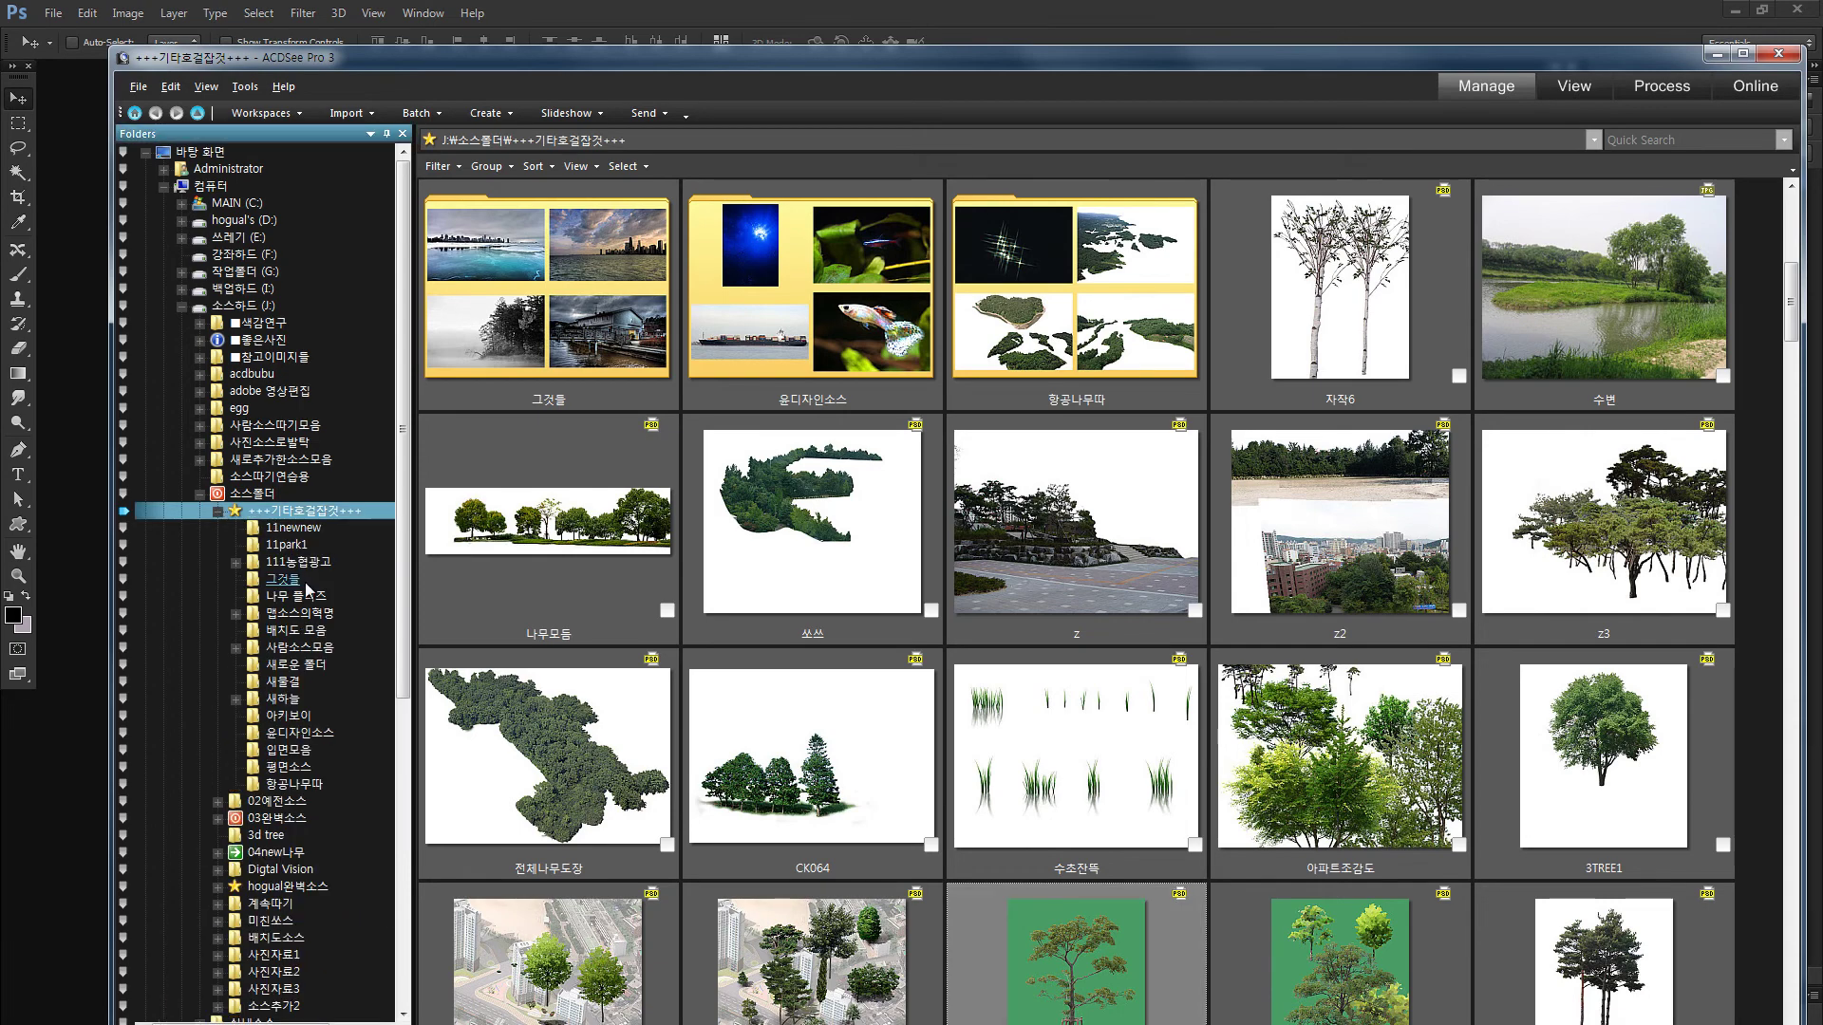
left_click(313, 664)
scroll(869, 538, "down", 3)
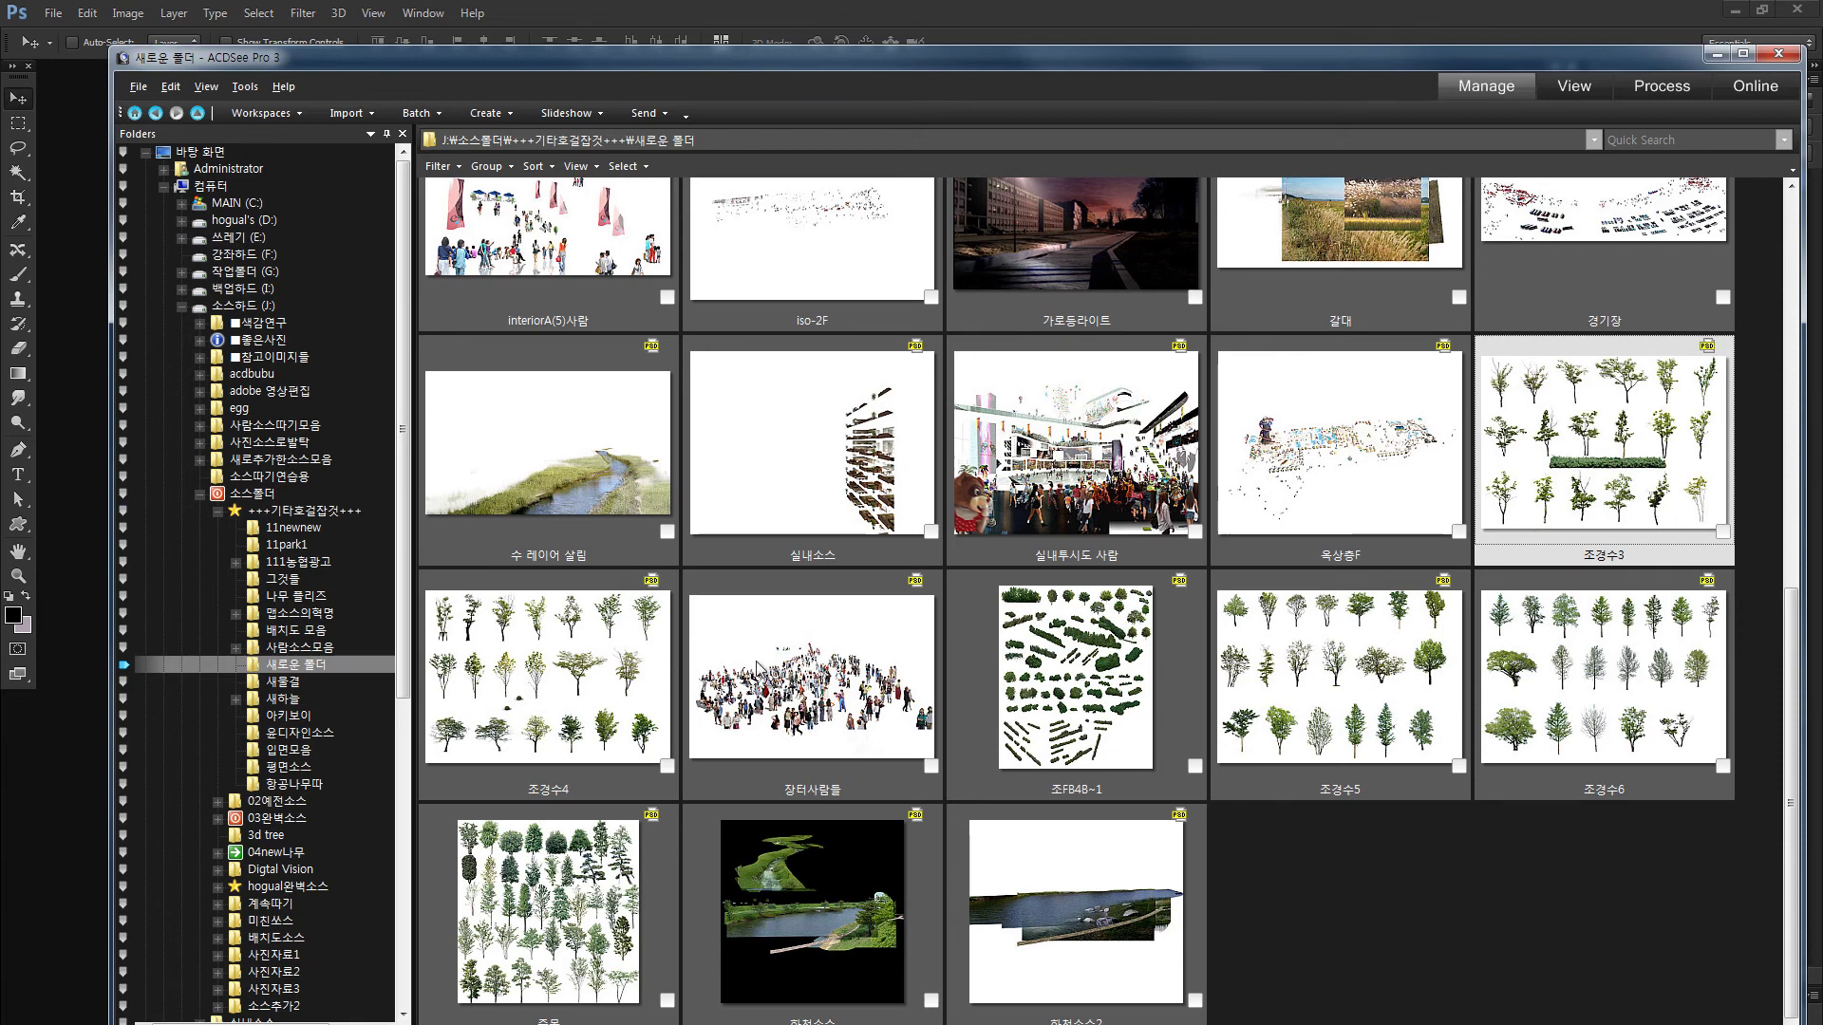
left_click_drag(623, 687, 106, 793)
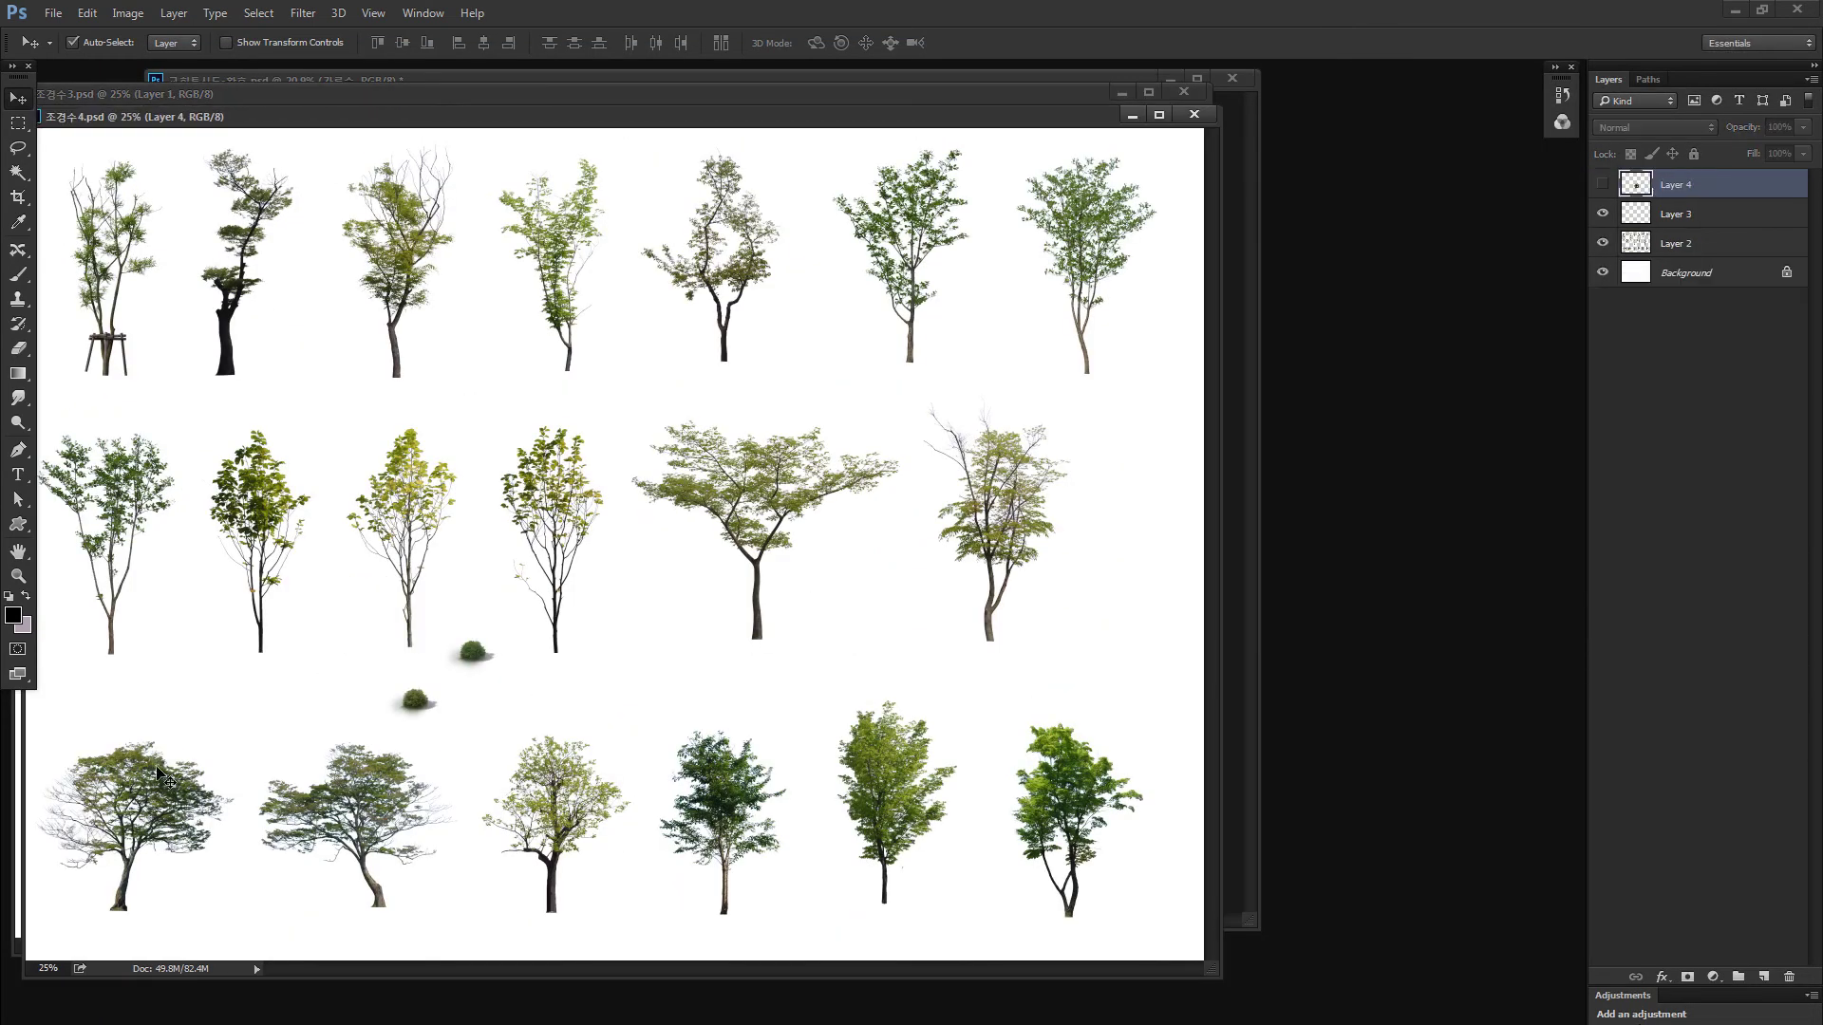
Arrange the 조경수3 and 조경수4 document windows so that all trees of 조경수4 are accessible
key("ctrl")
left_click_drag(720, 103, 1095, 243)
left_click(249, 531)
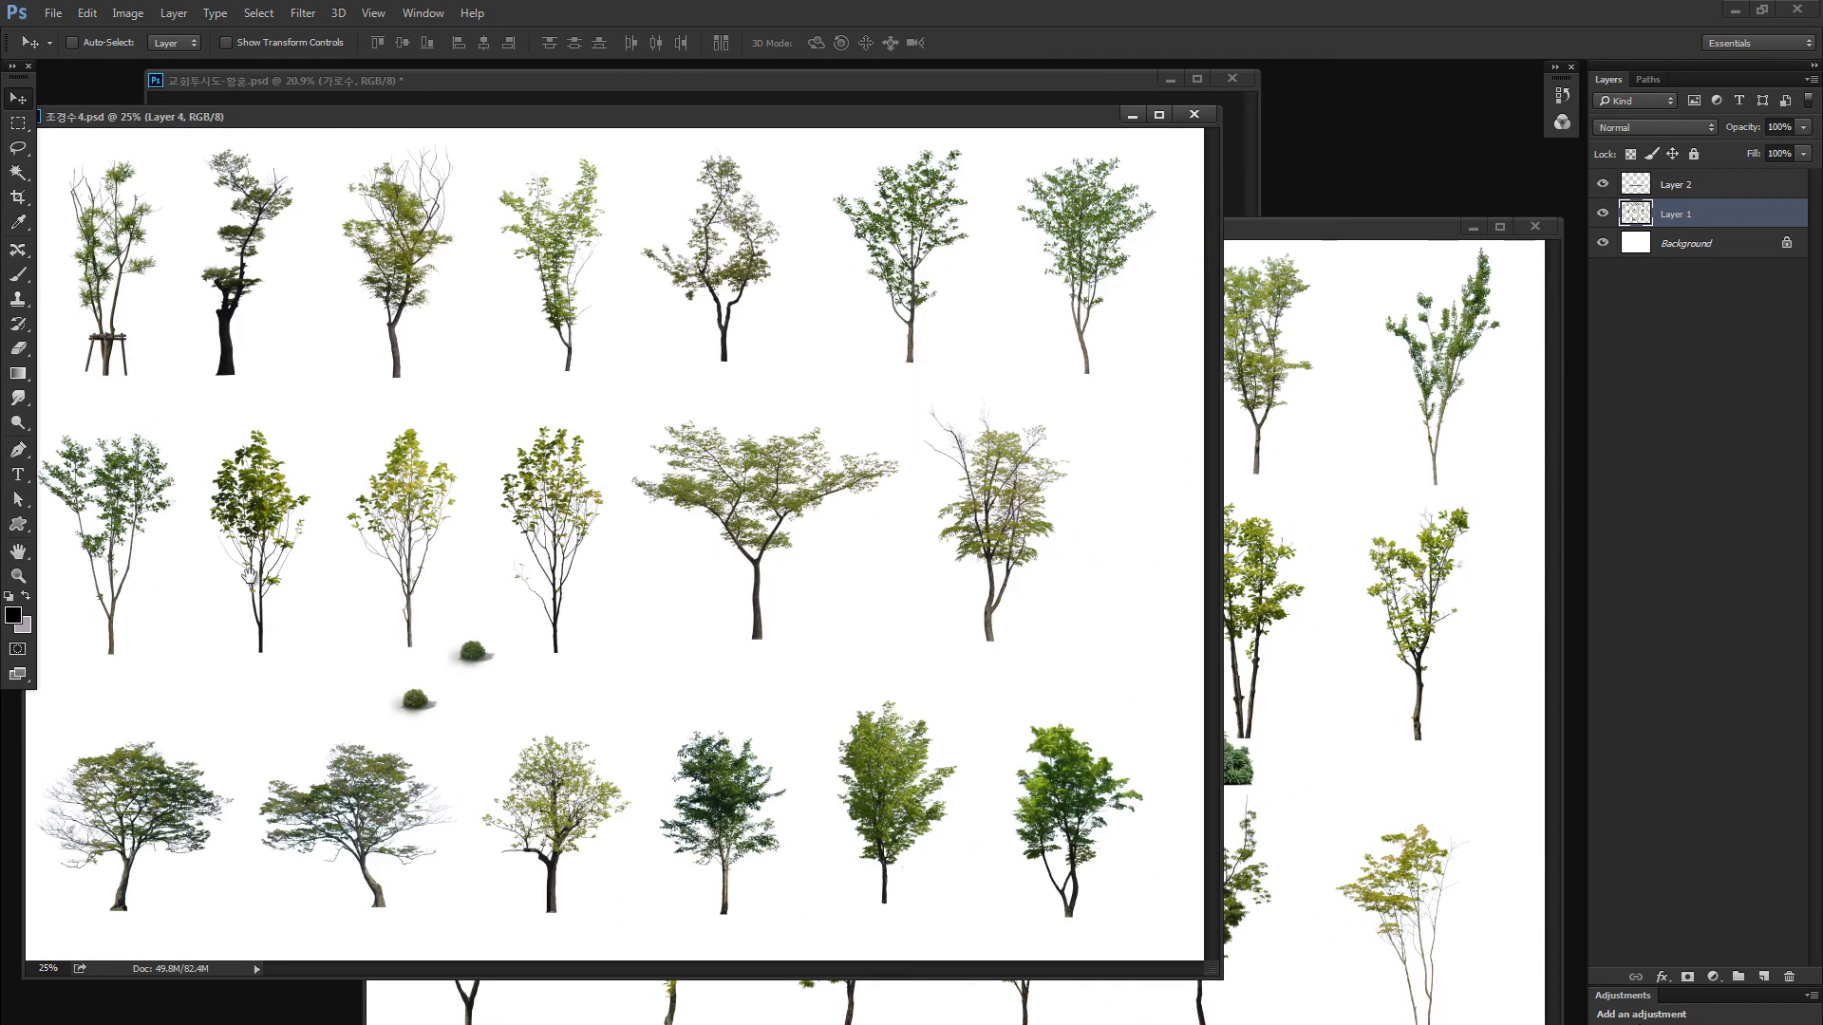
left_click_drag(828, 101, 850, 97)
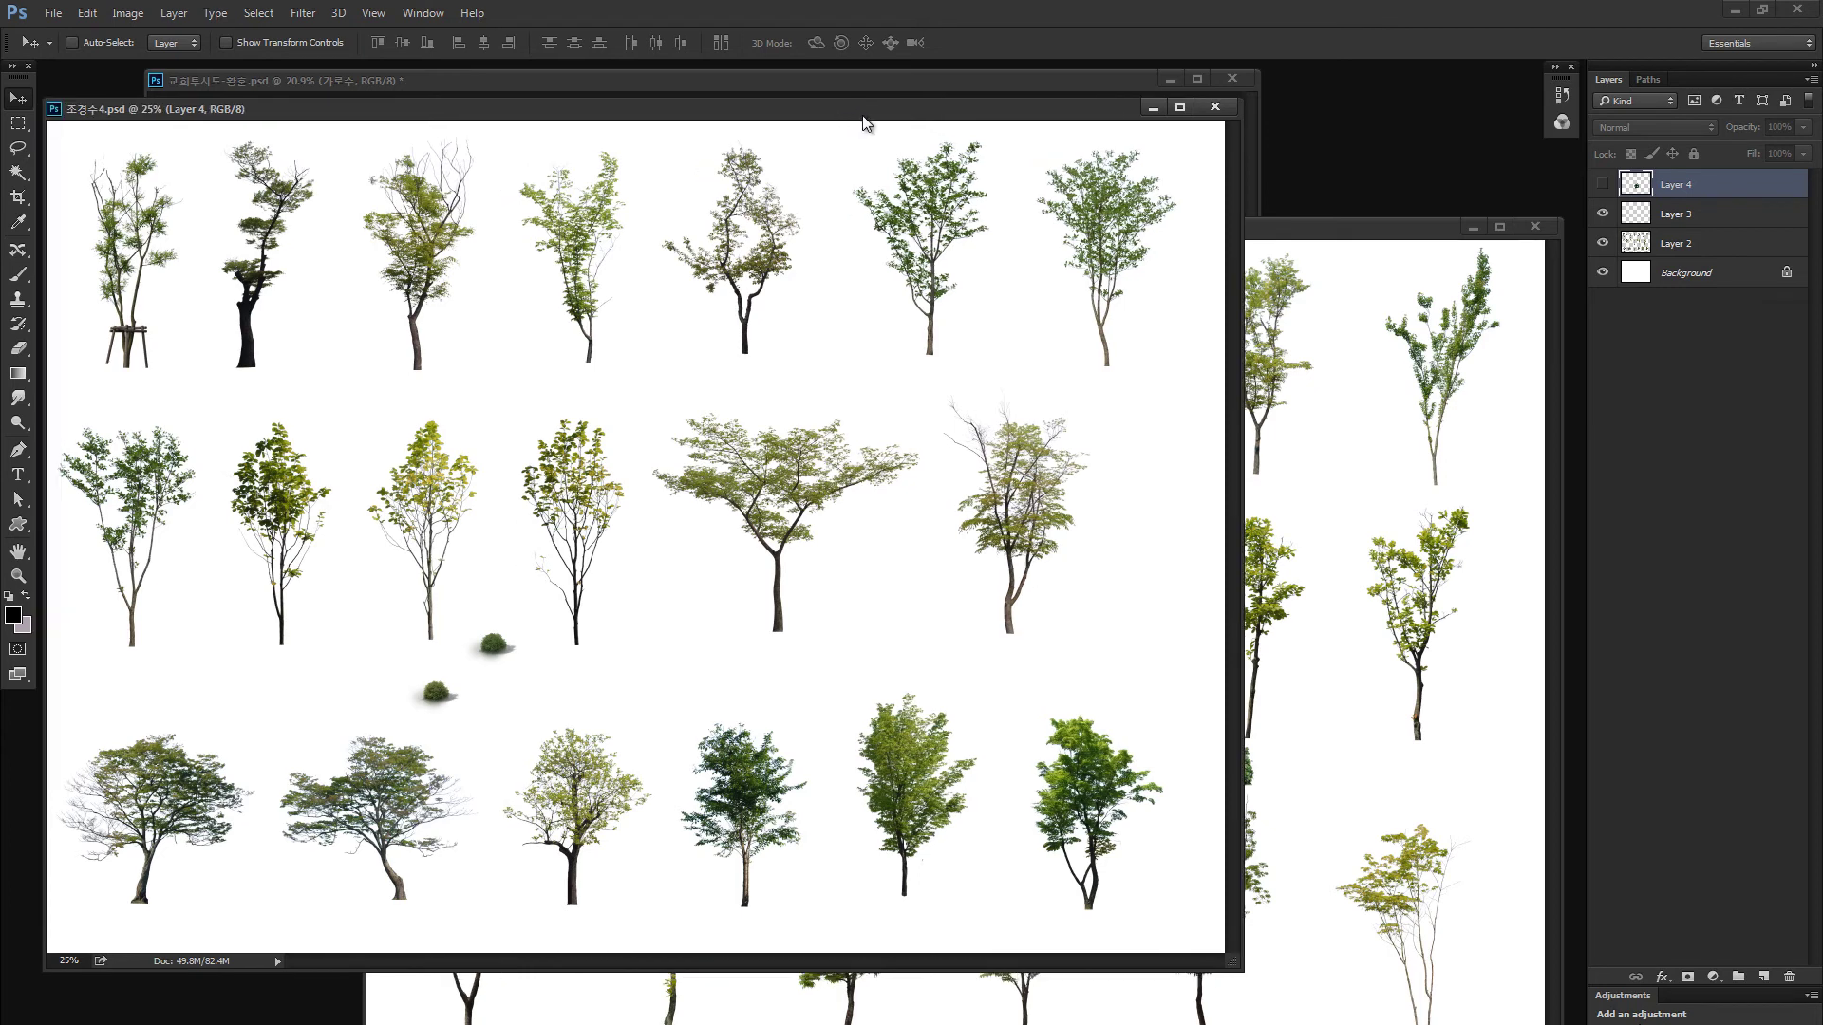
Lasso three slender green trees in 조경수4 with 0 px feather: the last two in the first row and the first in the second
key("l")
mouse_move(837, 162)
left_mouse_down()
mouse_move(882, 324)
mouse_move(988, 326)
mouse_move(992, 133)
mouse_move(859, 128)
left_mouse_up()
key("Return")
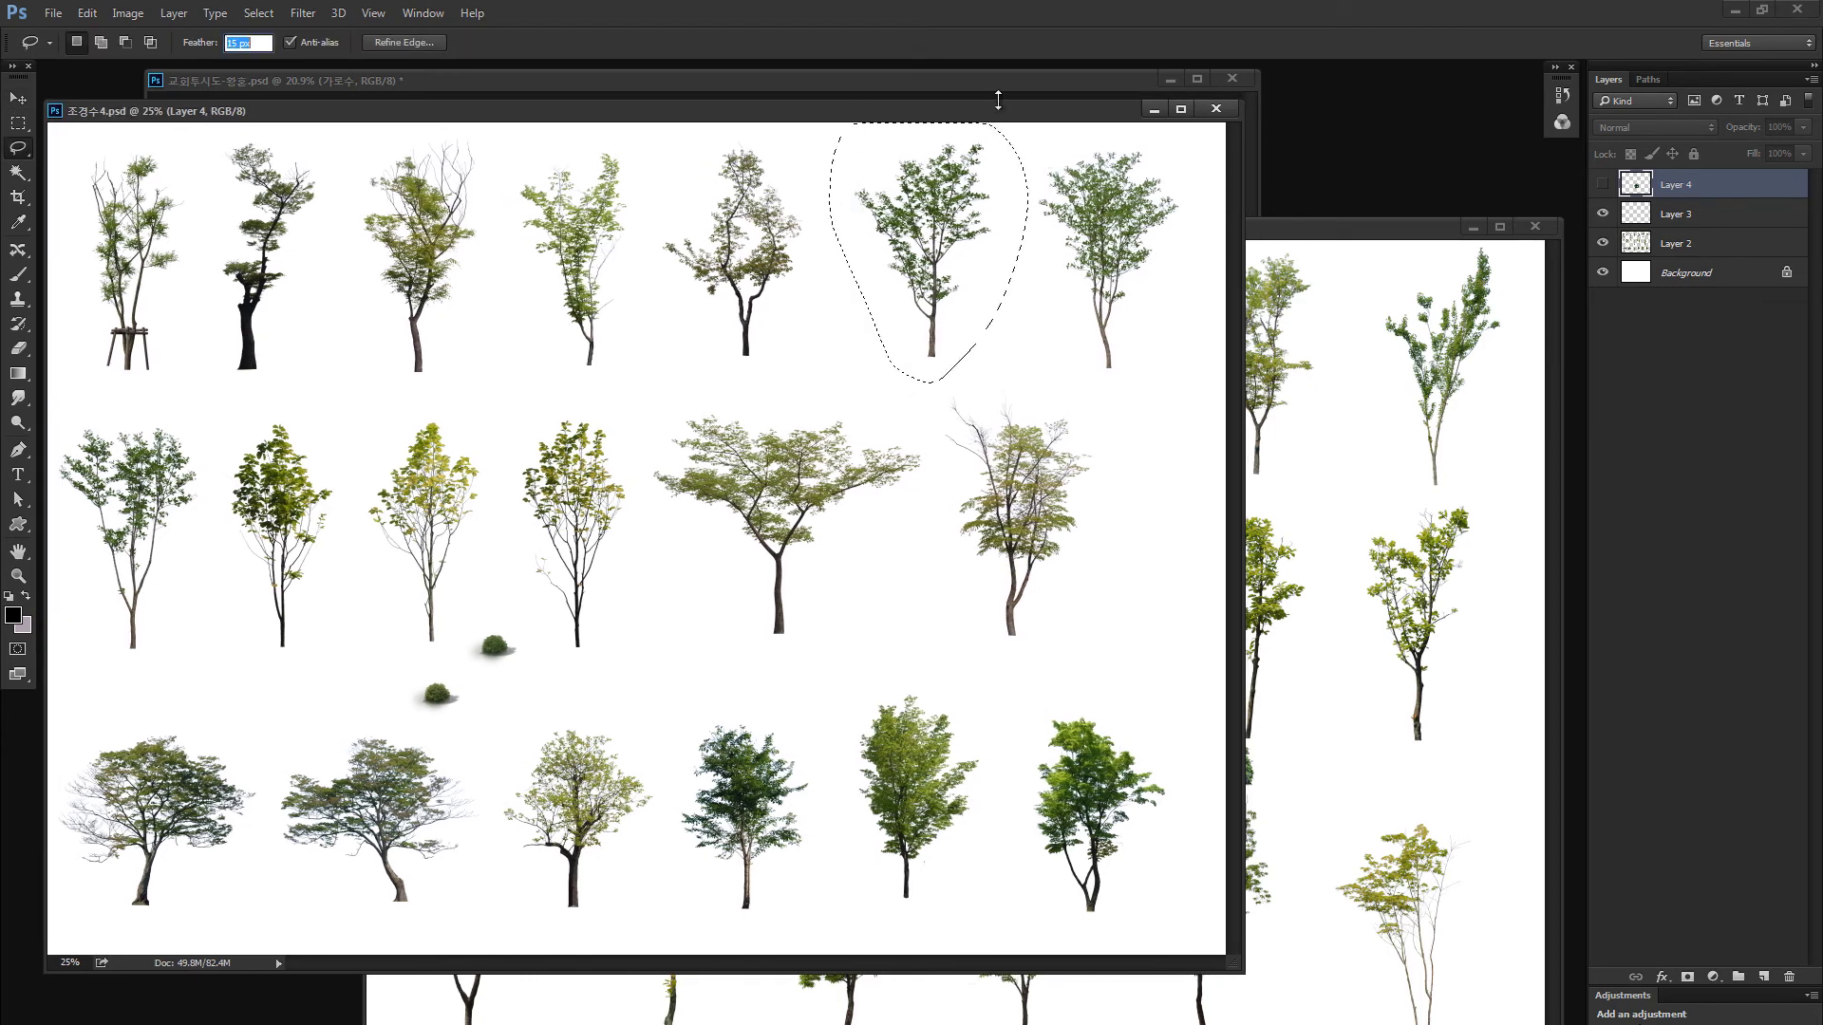
type("0")
key("Return")
mouse_move(1037, 291)
left_mouse_down()
mouse_move(868, 313)
mouse_move(992, 332)
mouse_move(878, 353)
mouse_move(968, 123)
mouse_move(1015, 237)
mouse_move(912, 294)
mouse_move(940, 380)
left_mouse_up()
mouse_move(1135, 380)
left_mouse_down()
mouse_move(1035, 180)
mouse_move(1194, 334)
mouse_move(1072, 385)
left_mouse_up()
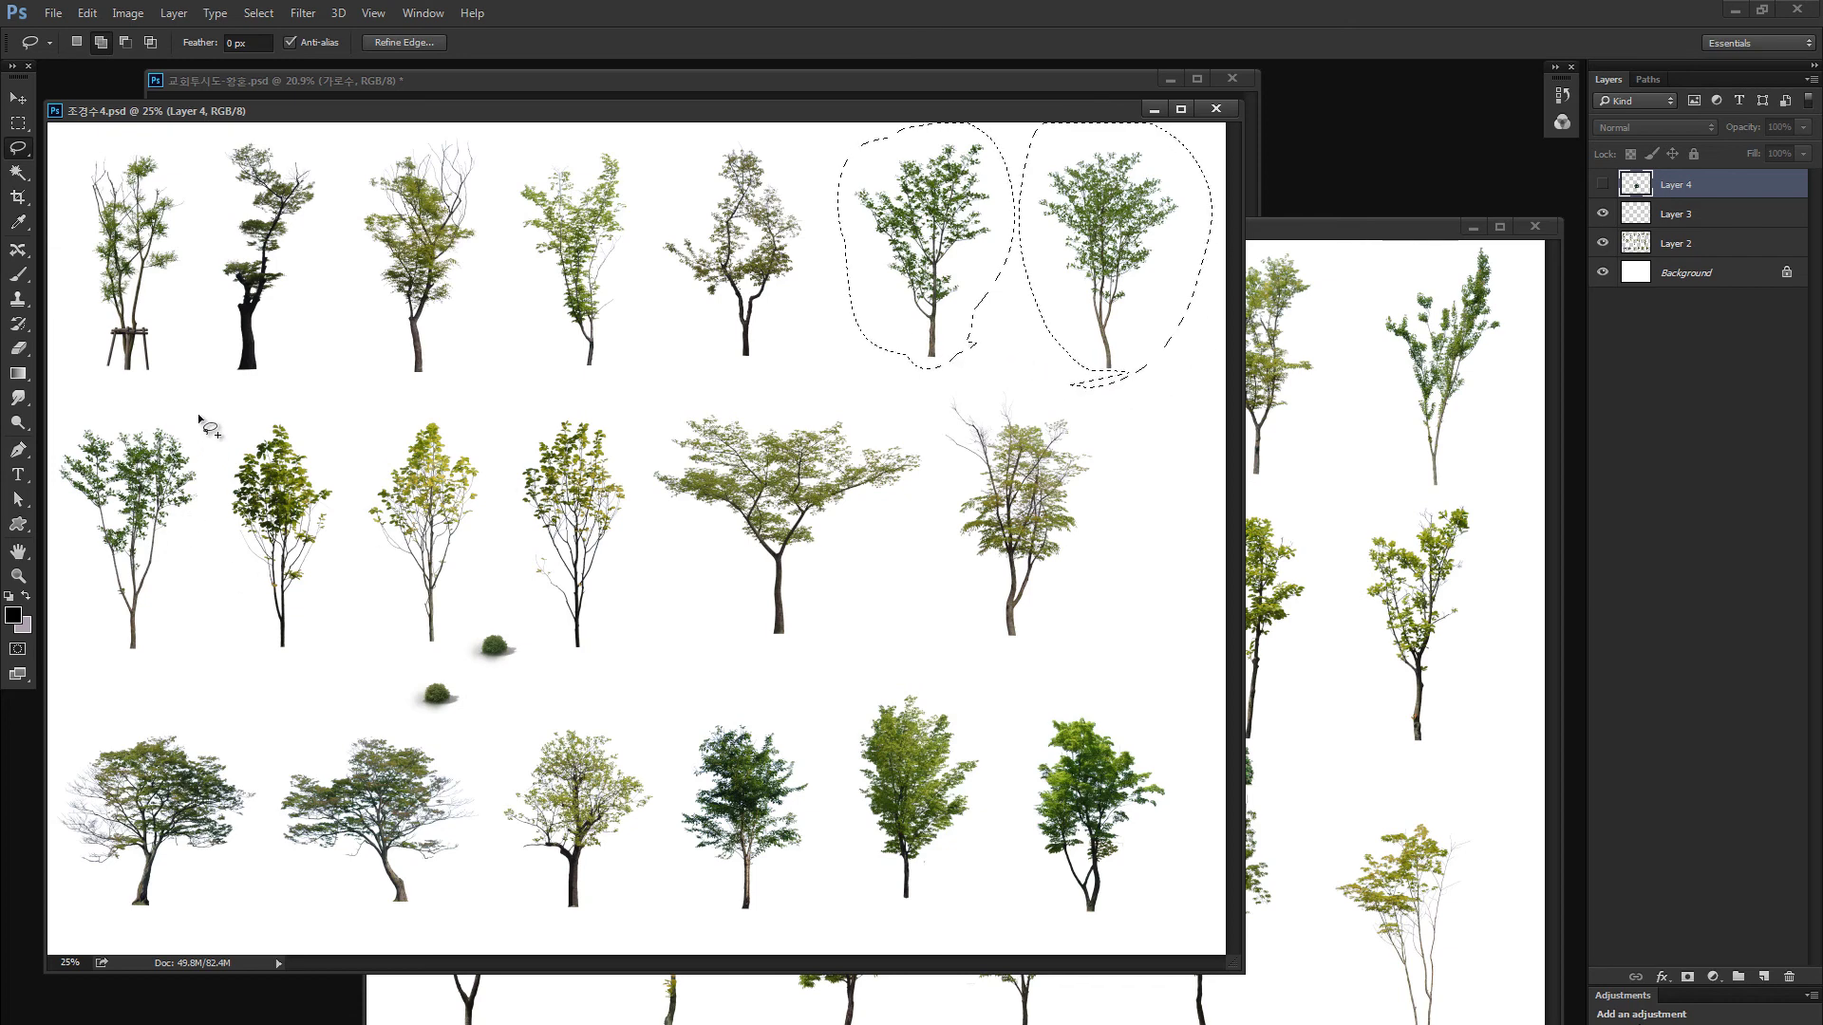
mouse_move(200, 411)
left_mouse_down()
mouse_move(212, 496)
mouse_move(193, 618)
mouse_move(162, 677)
mouse_move(83, 665)
mouse_move(31, 467)
mouse_move(73, 406)
mouse_move(211, 429)
left_mouse_up()
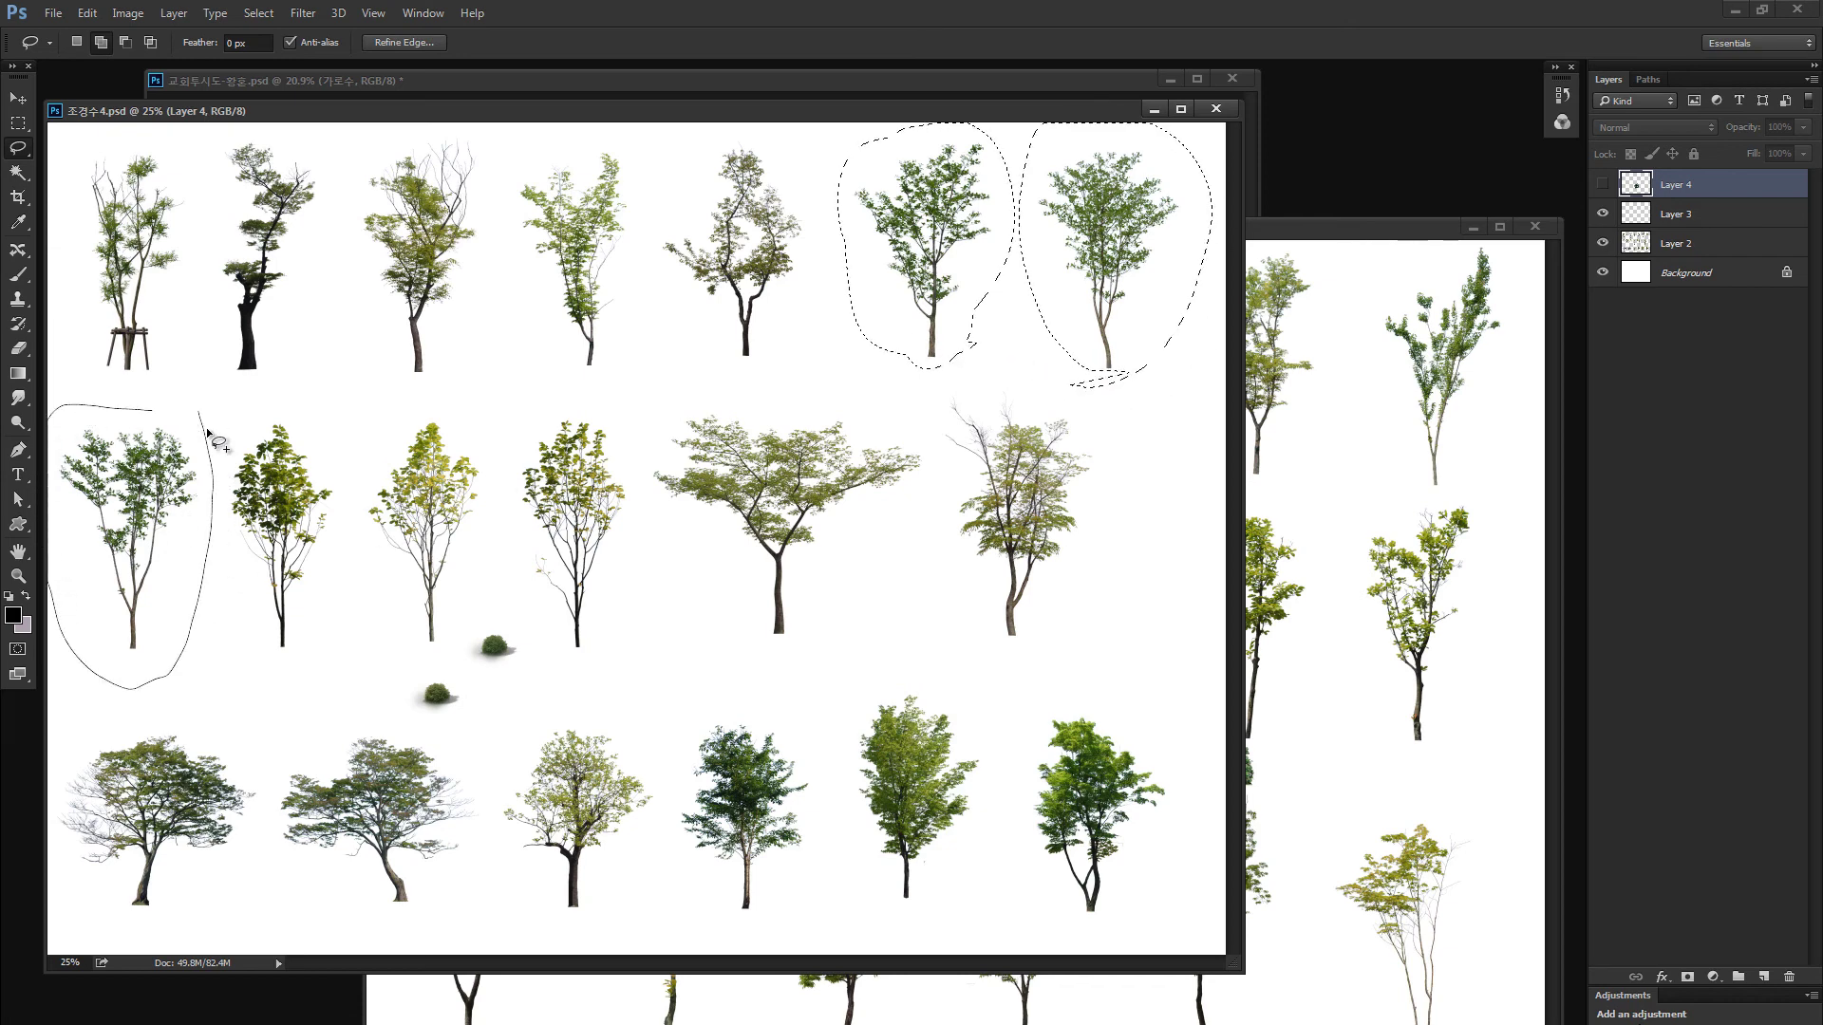
Copy the three selected trees from Layer 2 of 조경수4 into the building rendering and place them in the sky
left_click_drag(1040, 111, 703, 629)
left_click(579, 664, "ctrl")
key("Return")
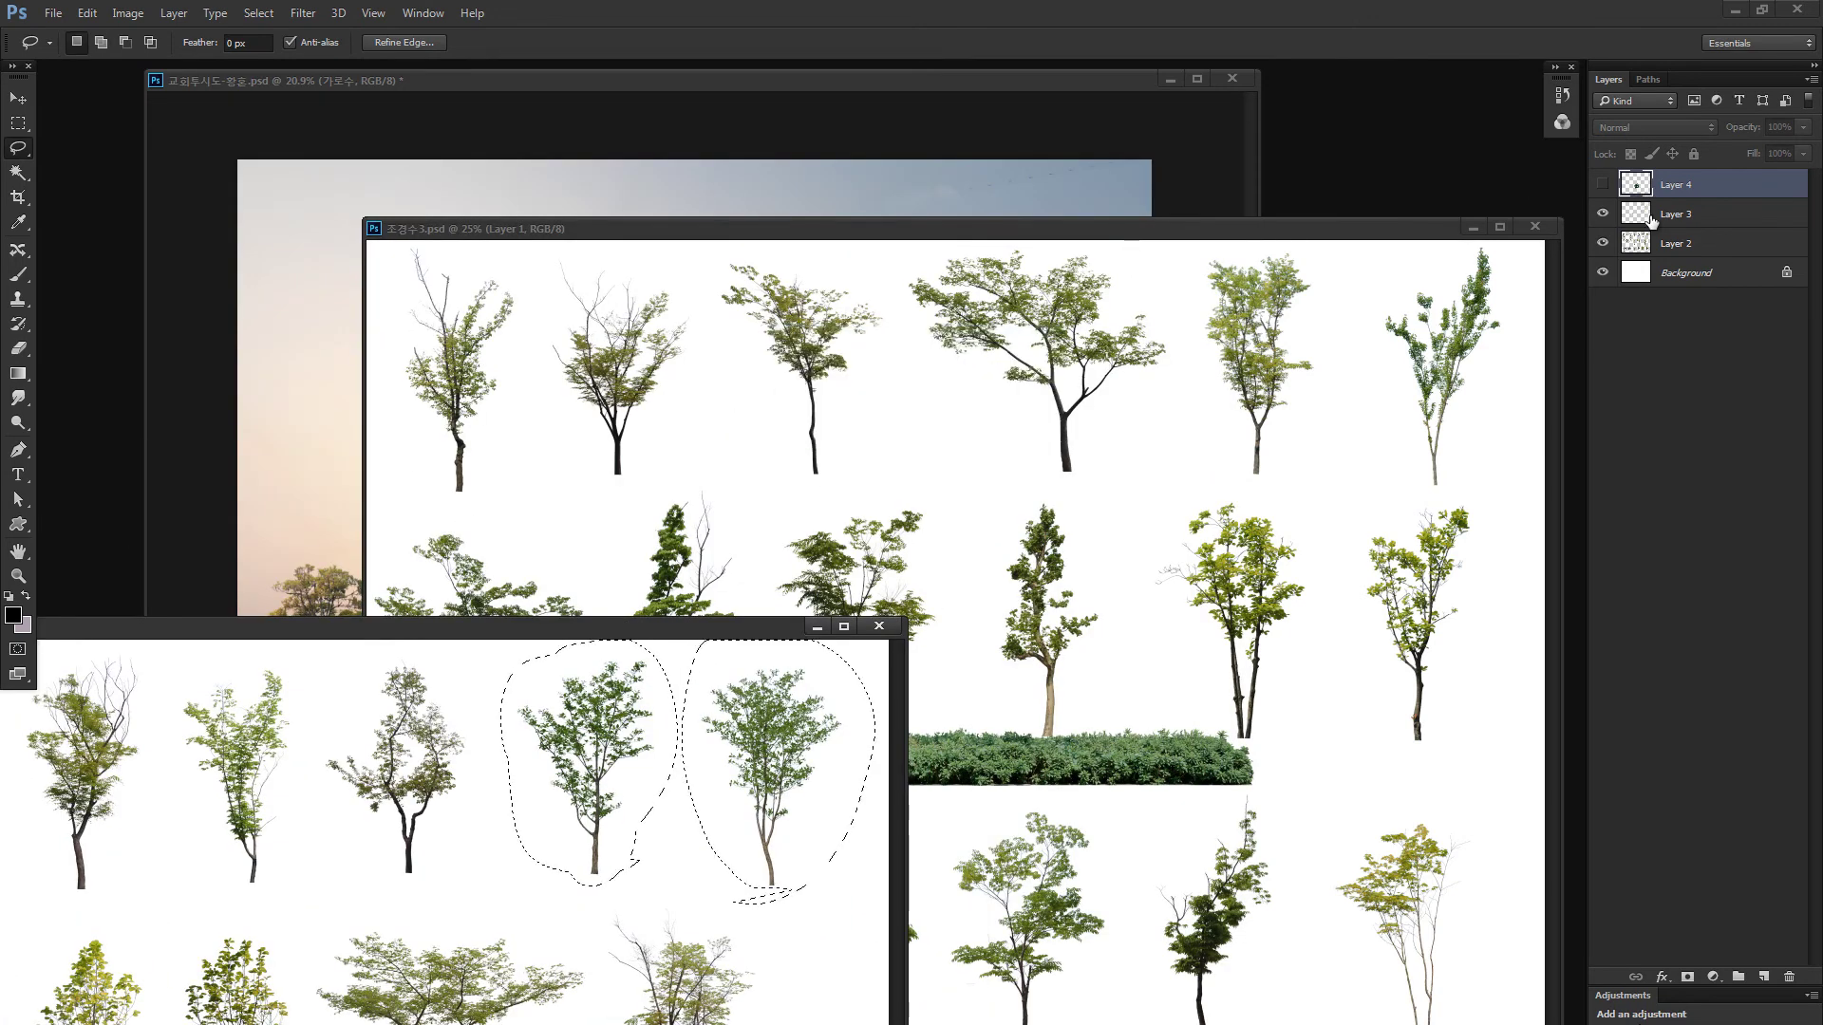
key("alt+bracketleft")
key("alt+bracketleft")
left_click_drag(556, 705, 294, 426)
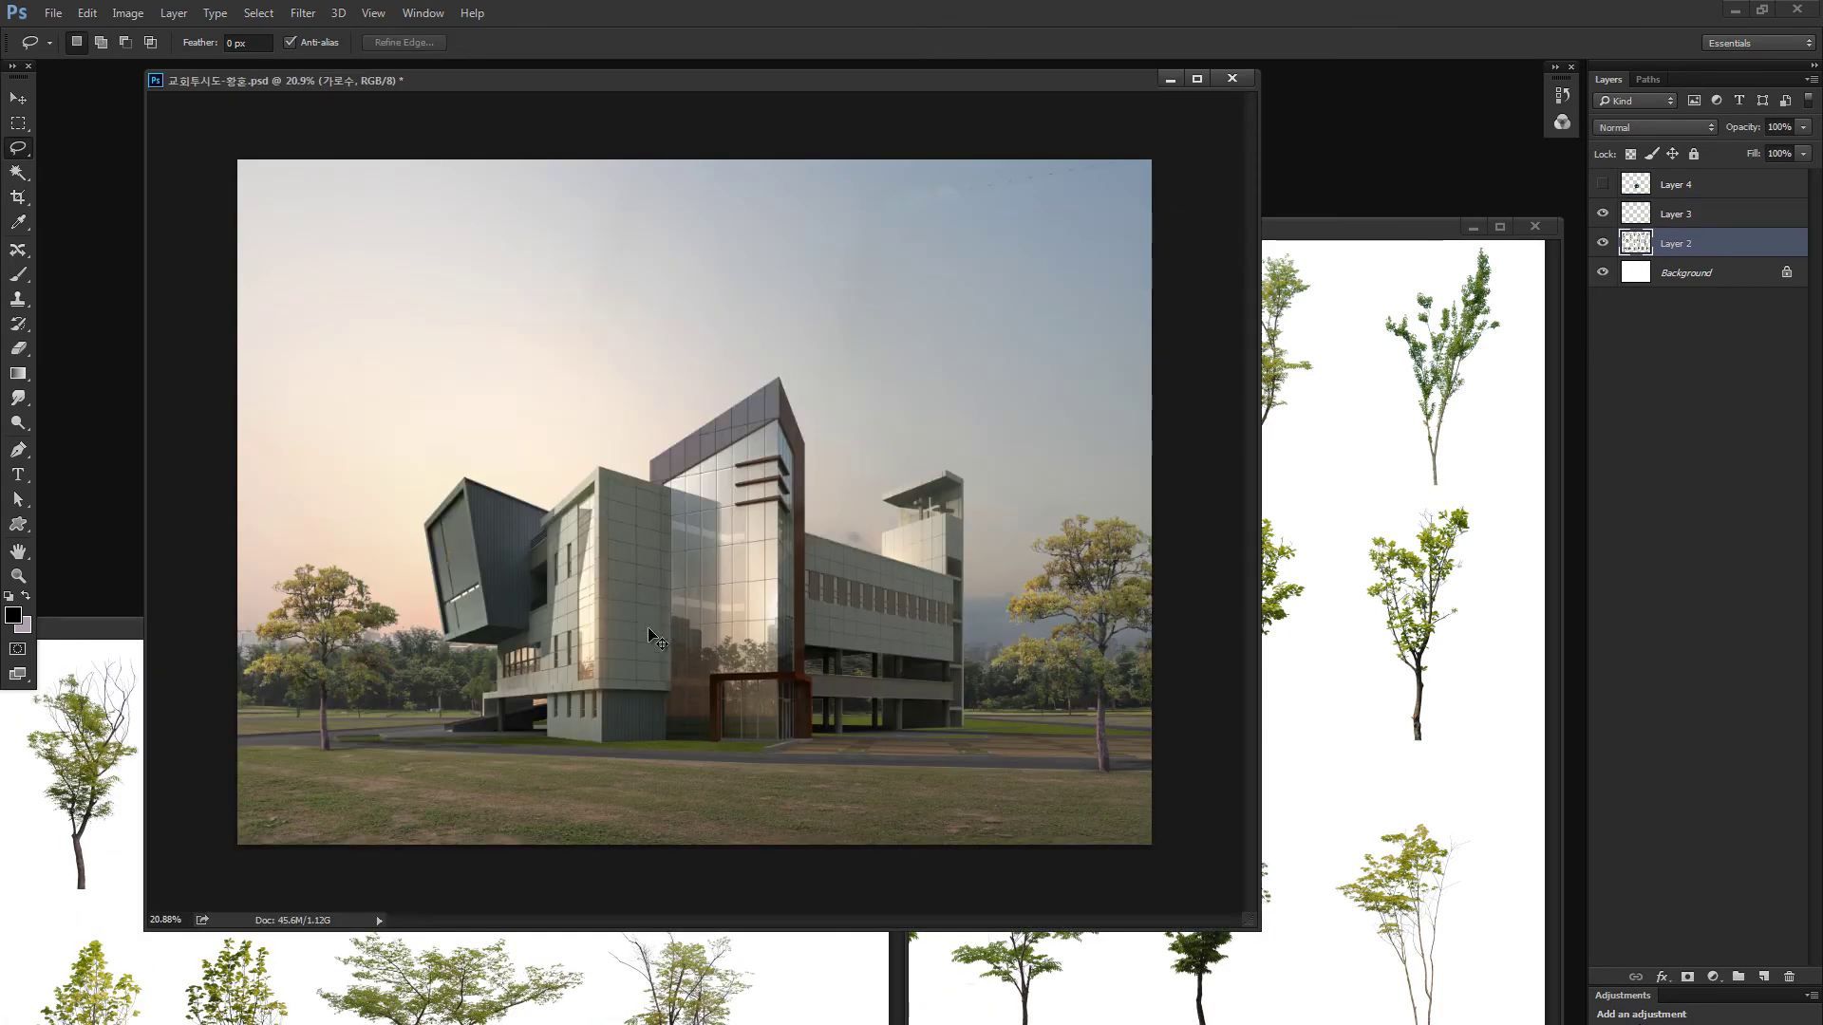
left_click_drag(419, 487, 497, 577)
left_click_drag(935, 333, 769, 252)
Move the rightmost pasted tree down to the small planter beside the entrance, and close the 조경수4 document
key("m")
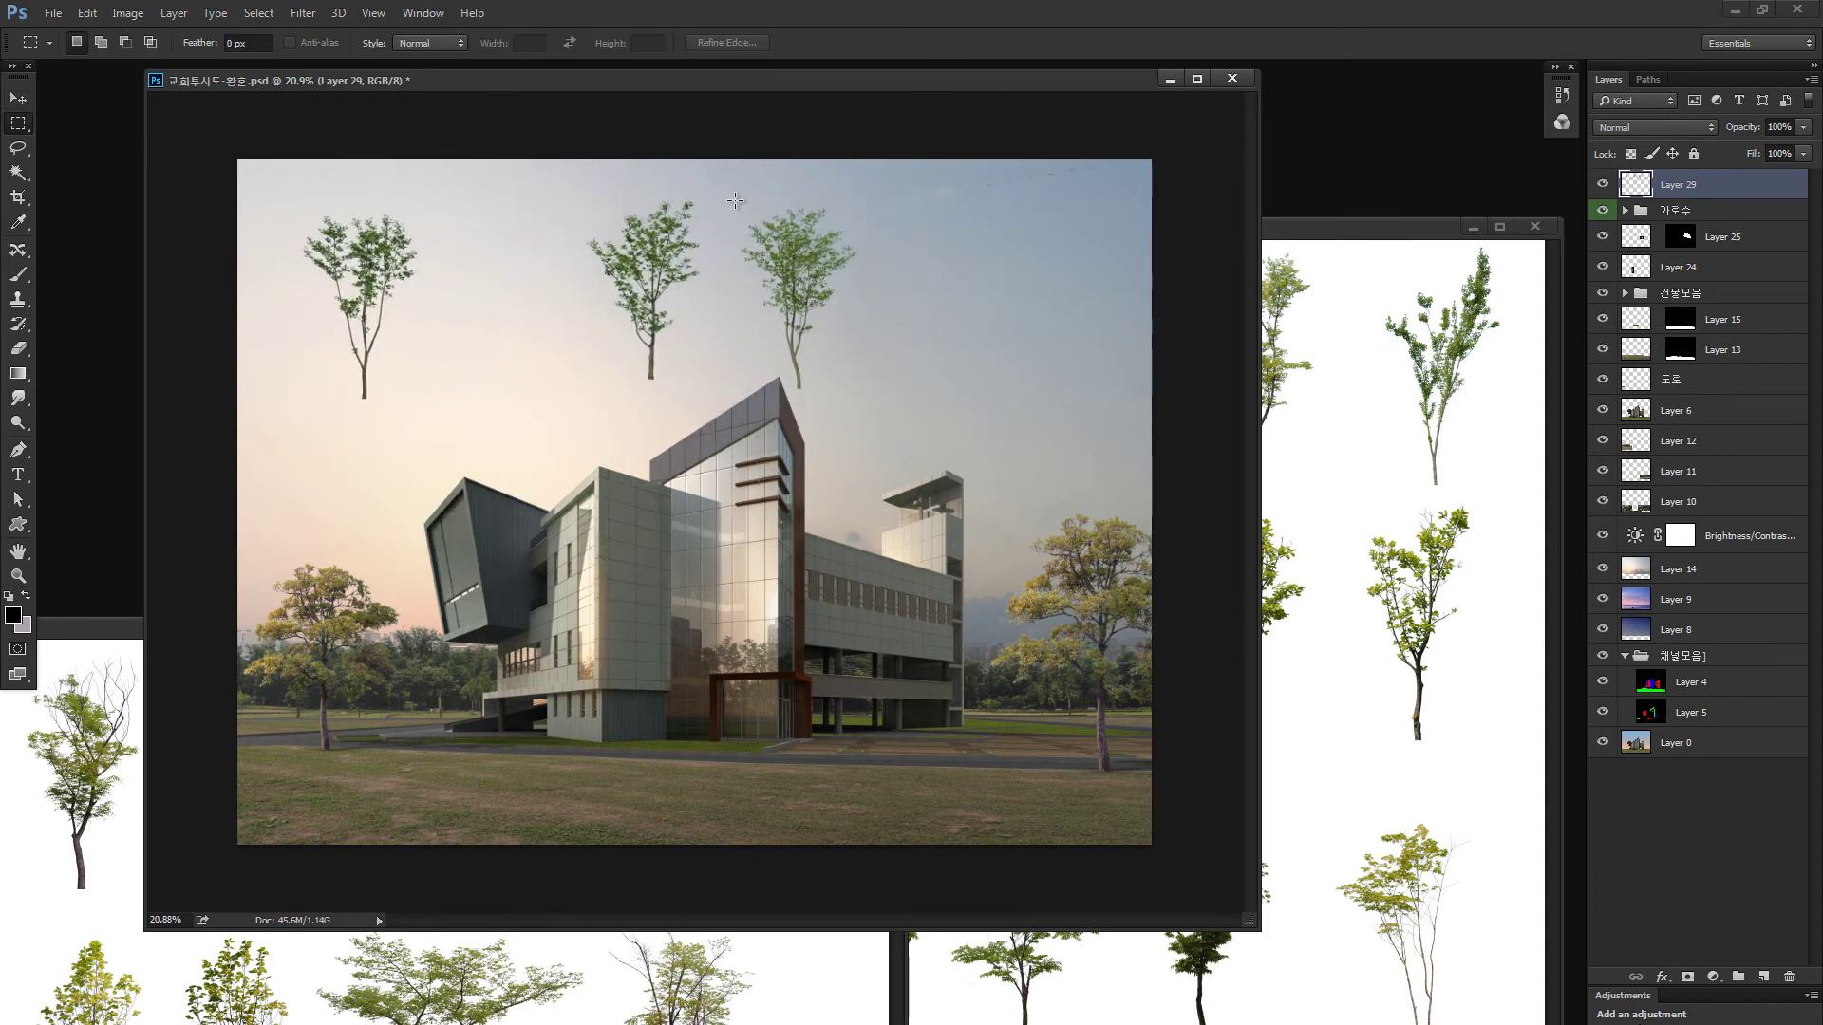
left_click_drag(743, 128, 859, 390)
left_click_drag(845, 309, 968, 595)
key("z")
left_click_drag(835, 668, 859, 547)
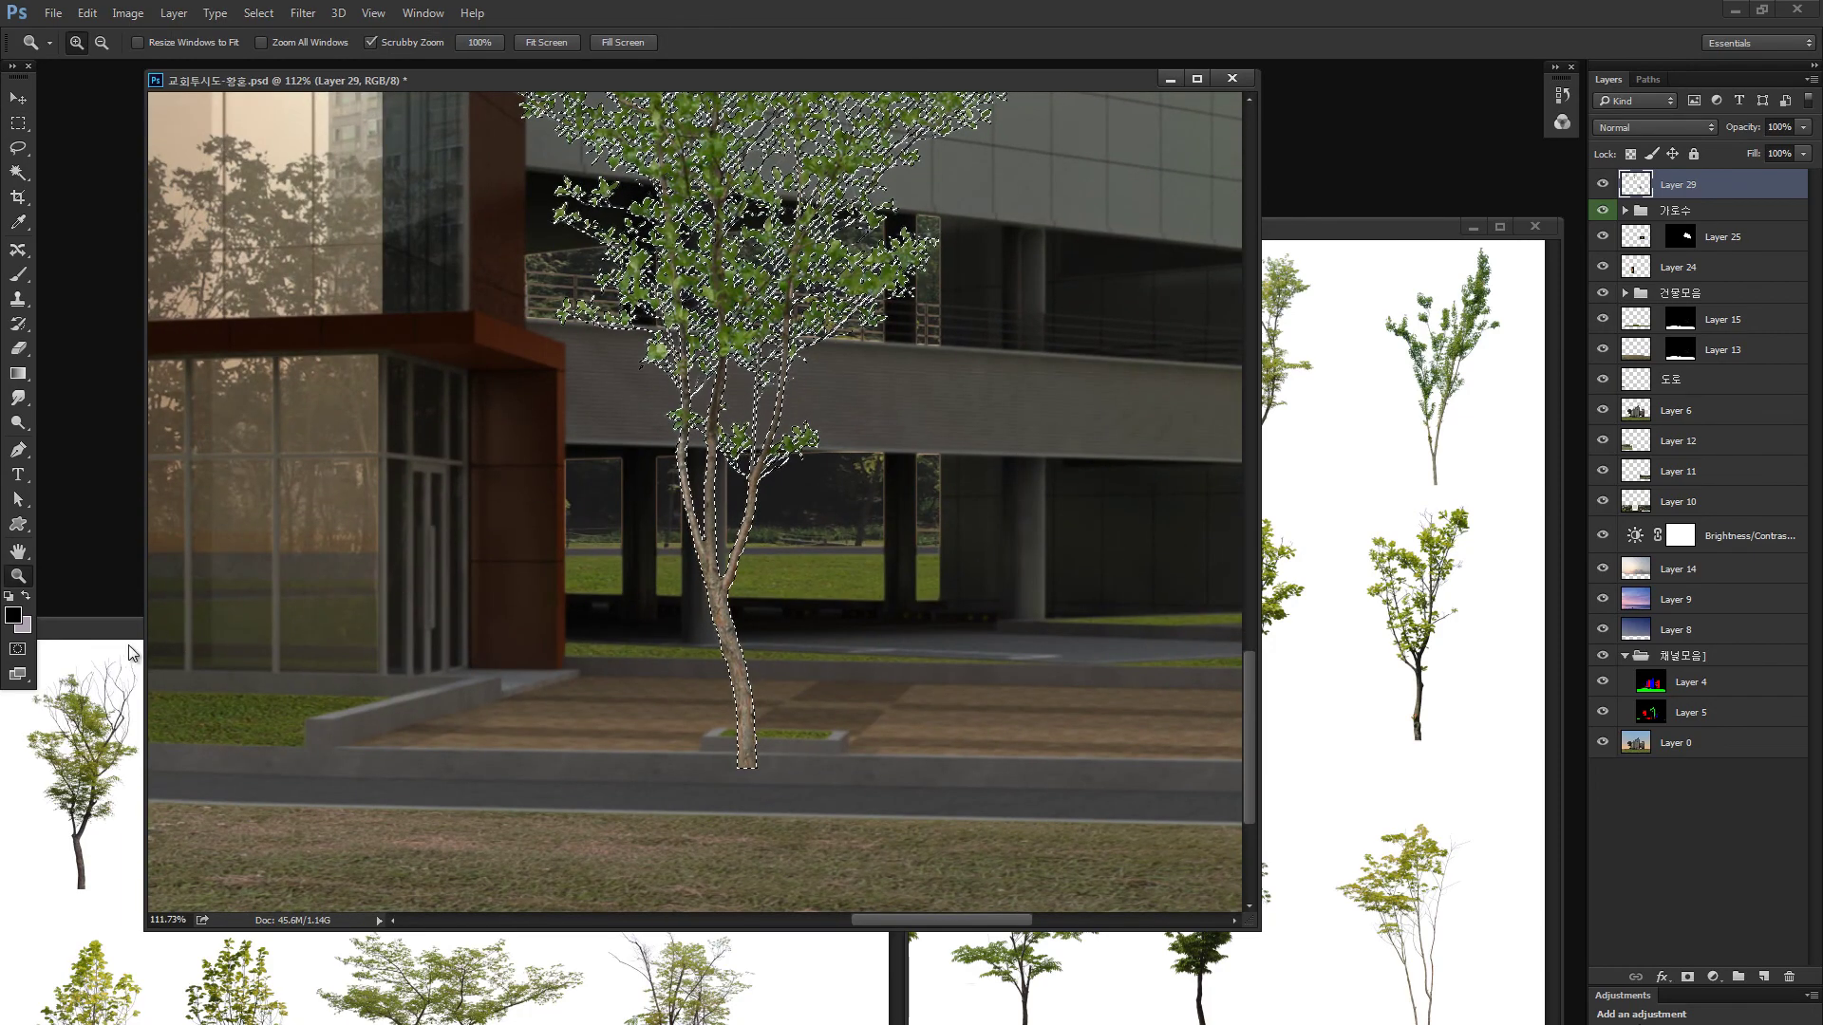
left_click_drag(123, 628, 560, 508)
left_click(1242, 499)
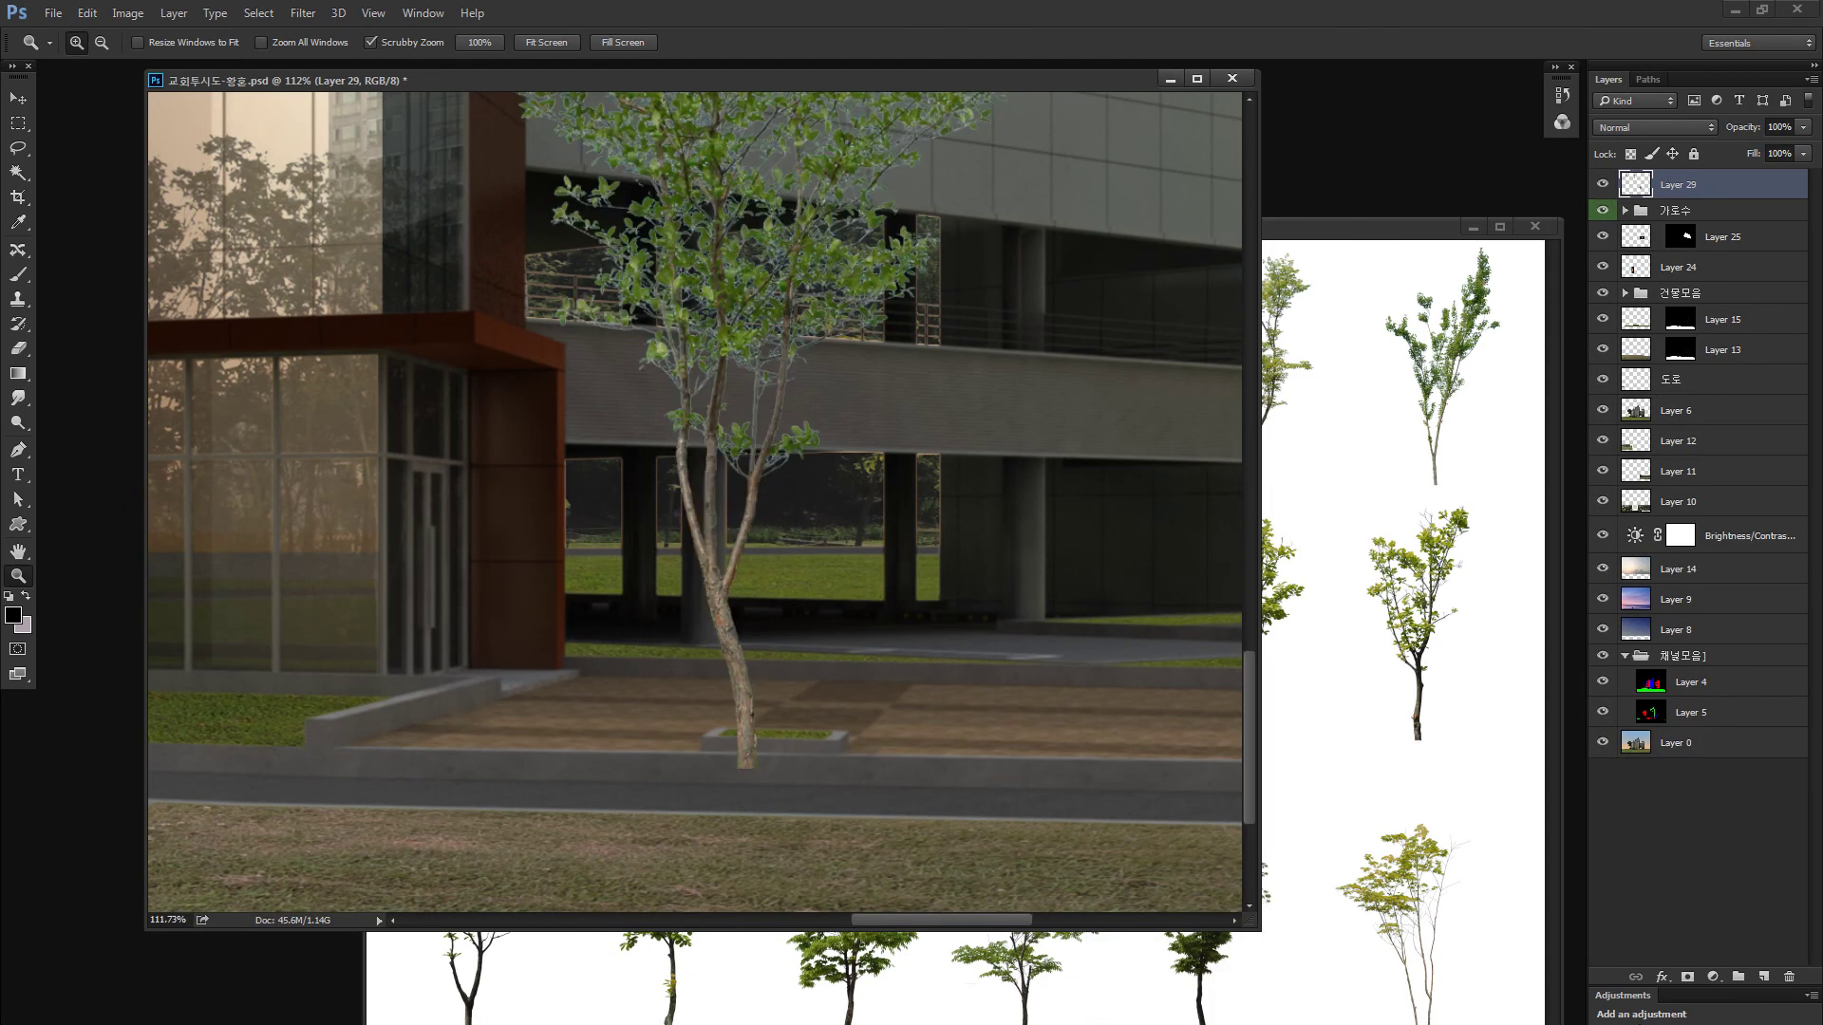
Switch to ACDSee and open the DSC01570 figures from the 사람소스모음 people folder in Photoshop
key("alt+Tab")
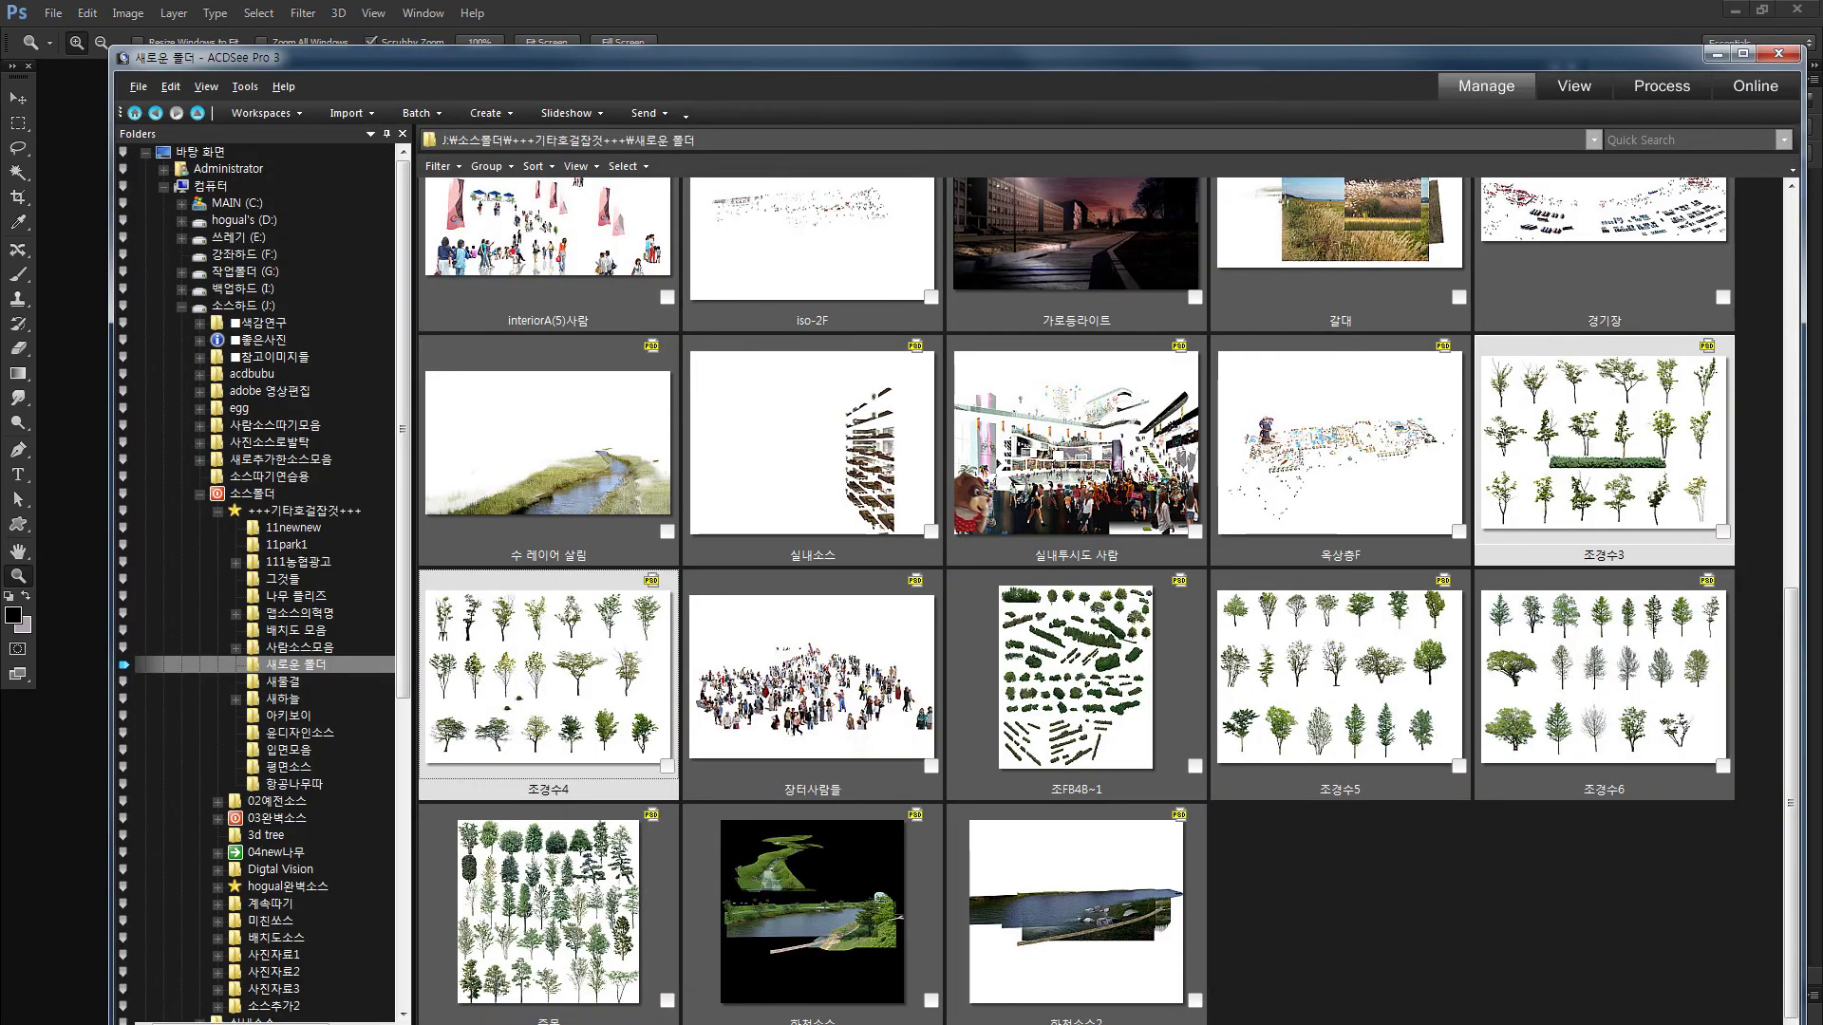
scroll(831, 657, "up", 5)
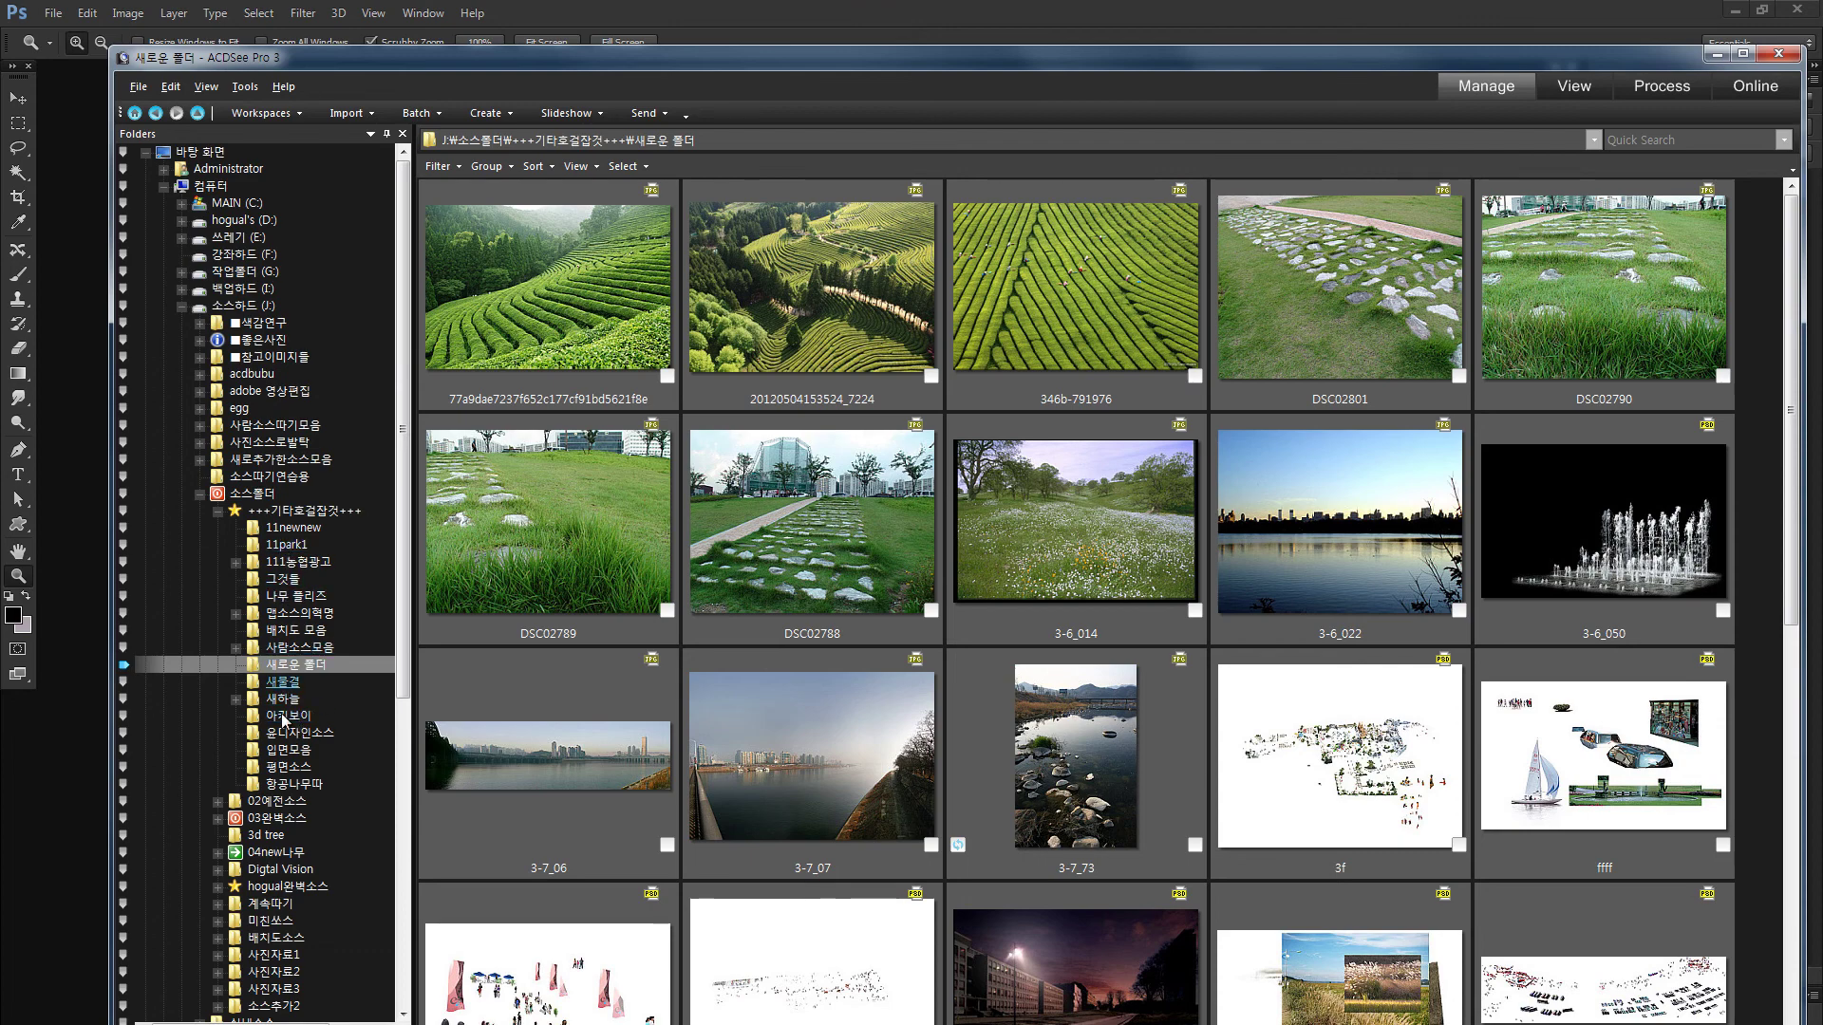
left_click(296, 646)
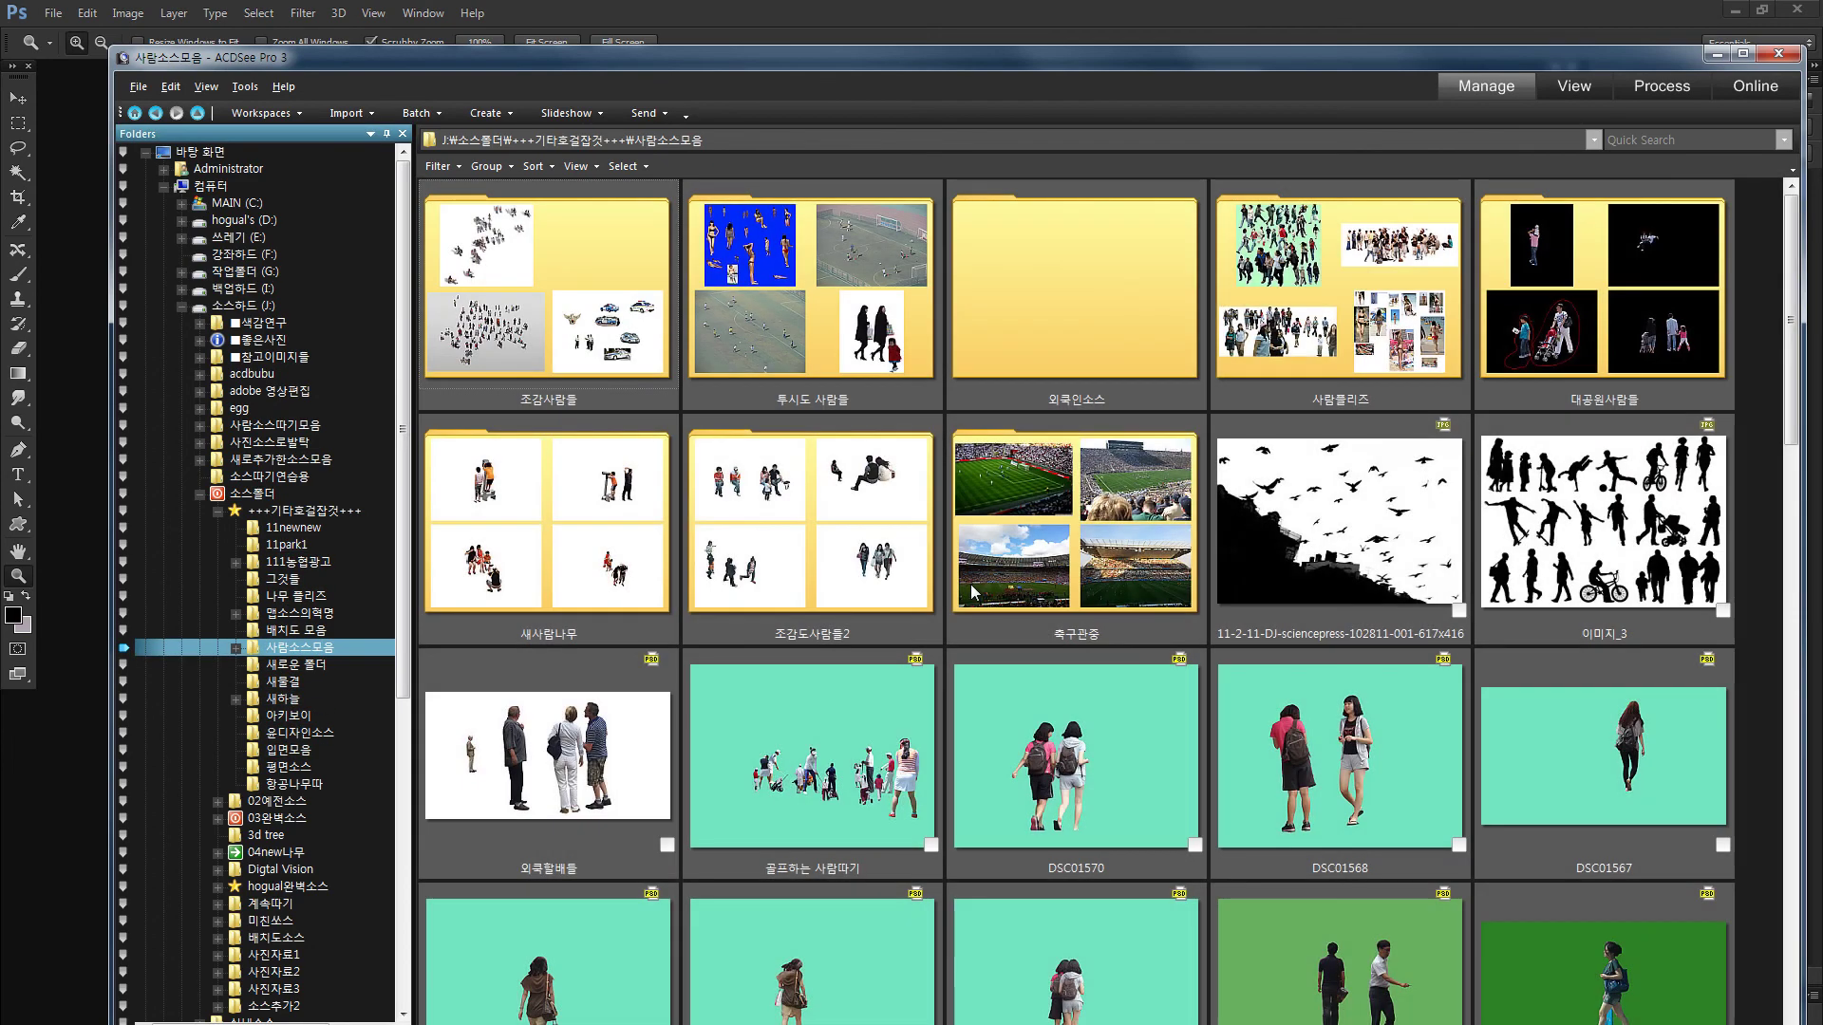
left_click(1140, 762)
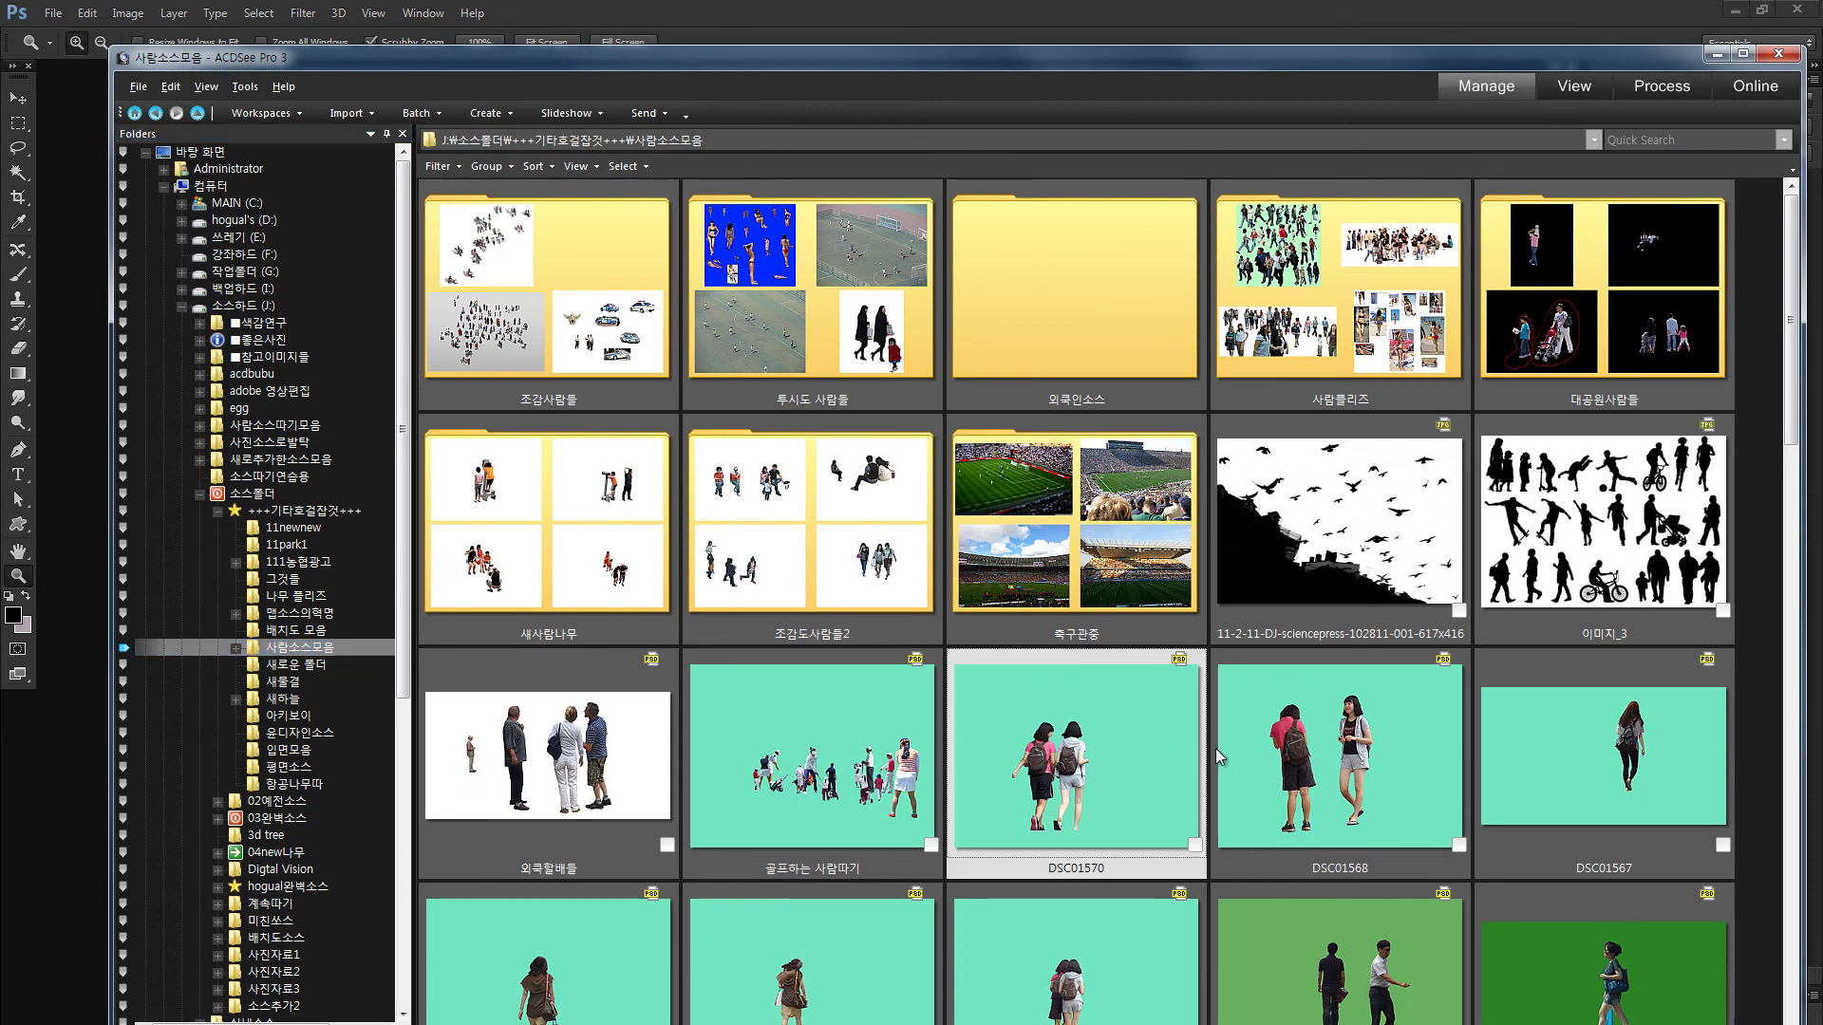
left_click_drag(1080, 746, 91, 843)
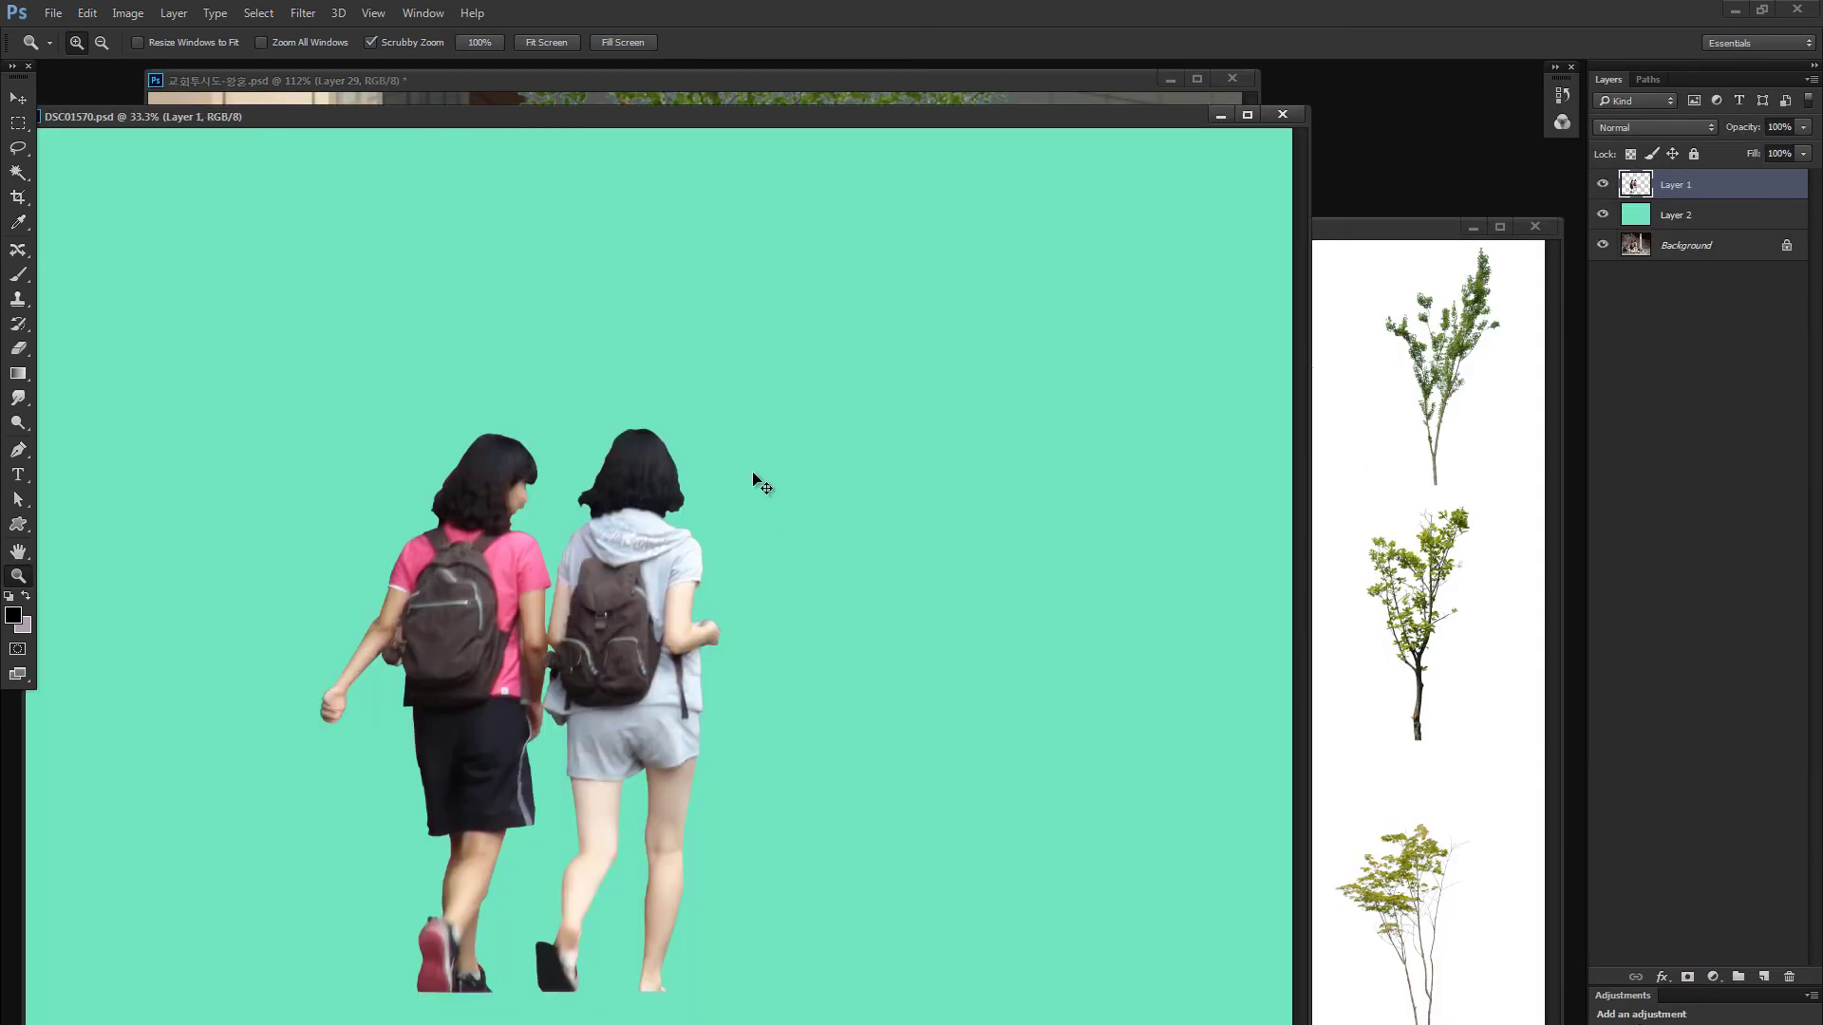
Copy the two walking women from DSC01570 into the building rendering
key("v")
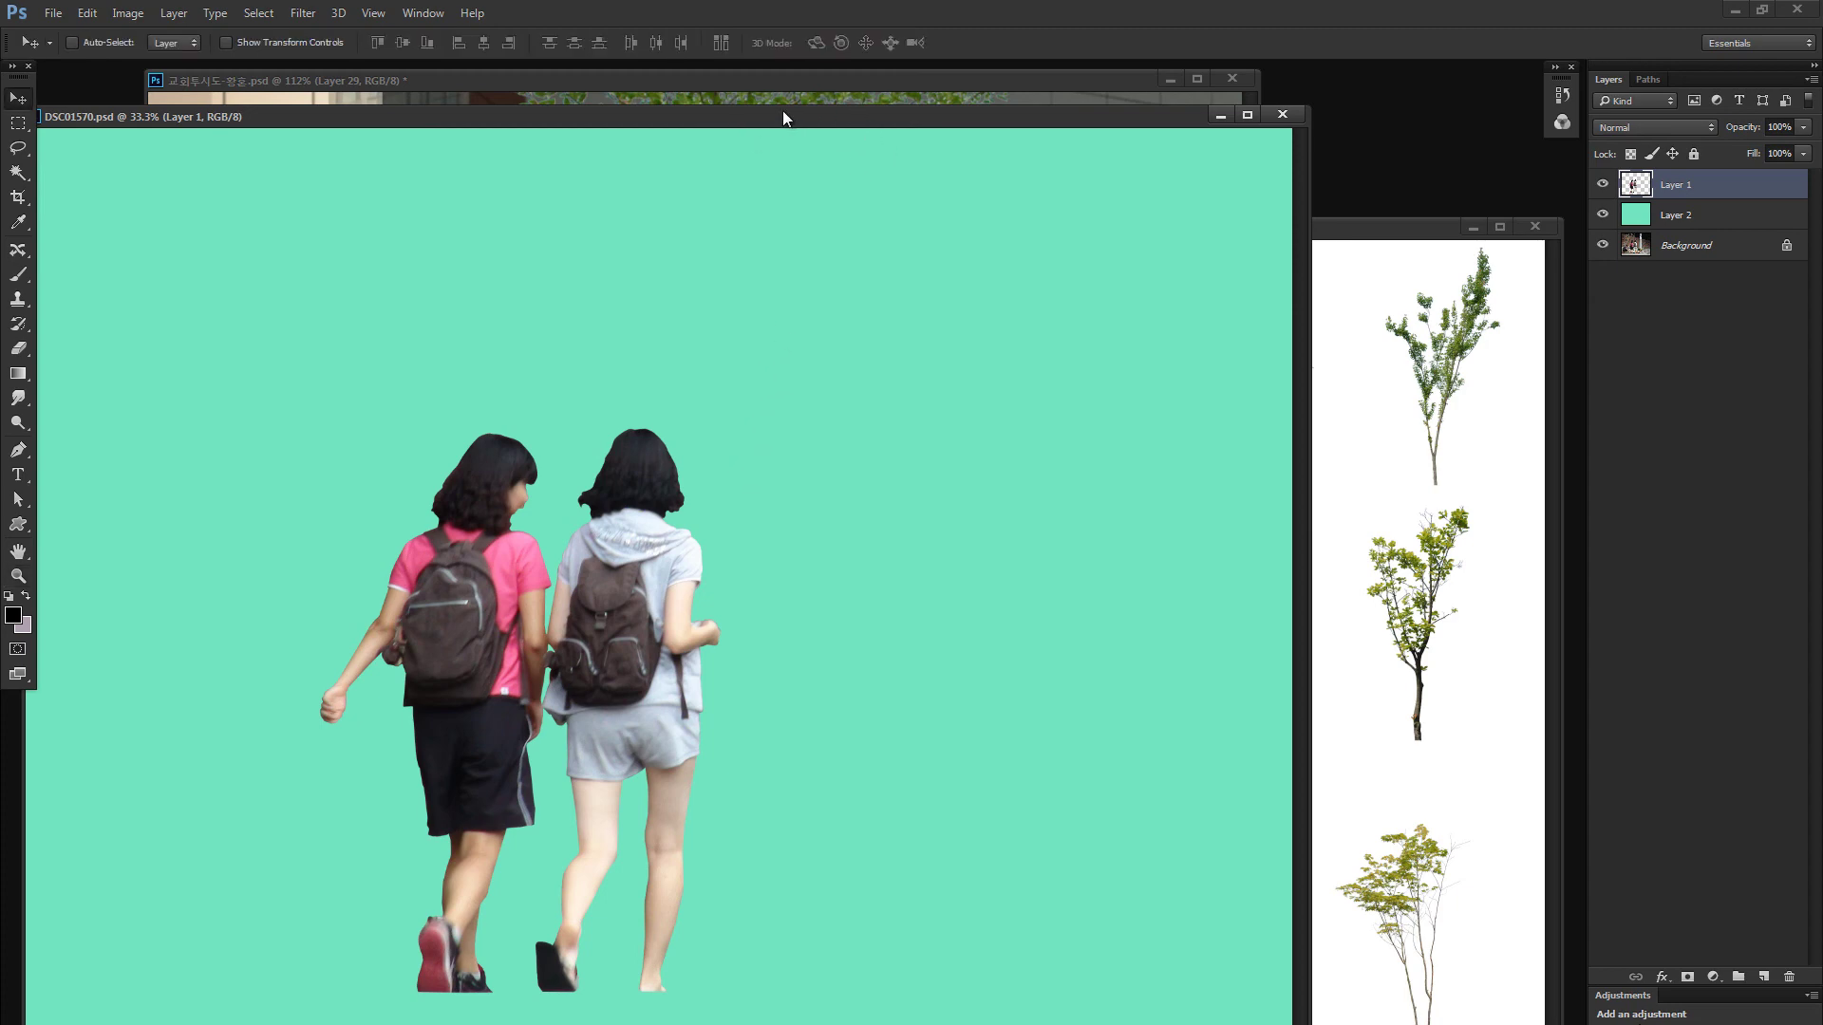
left_click_drag(784, 116, 923, 415)
left_click_drag(845, 919, 797, 429)
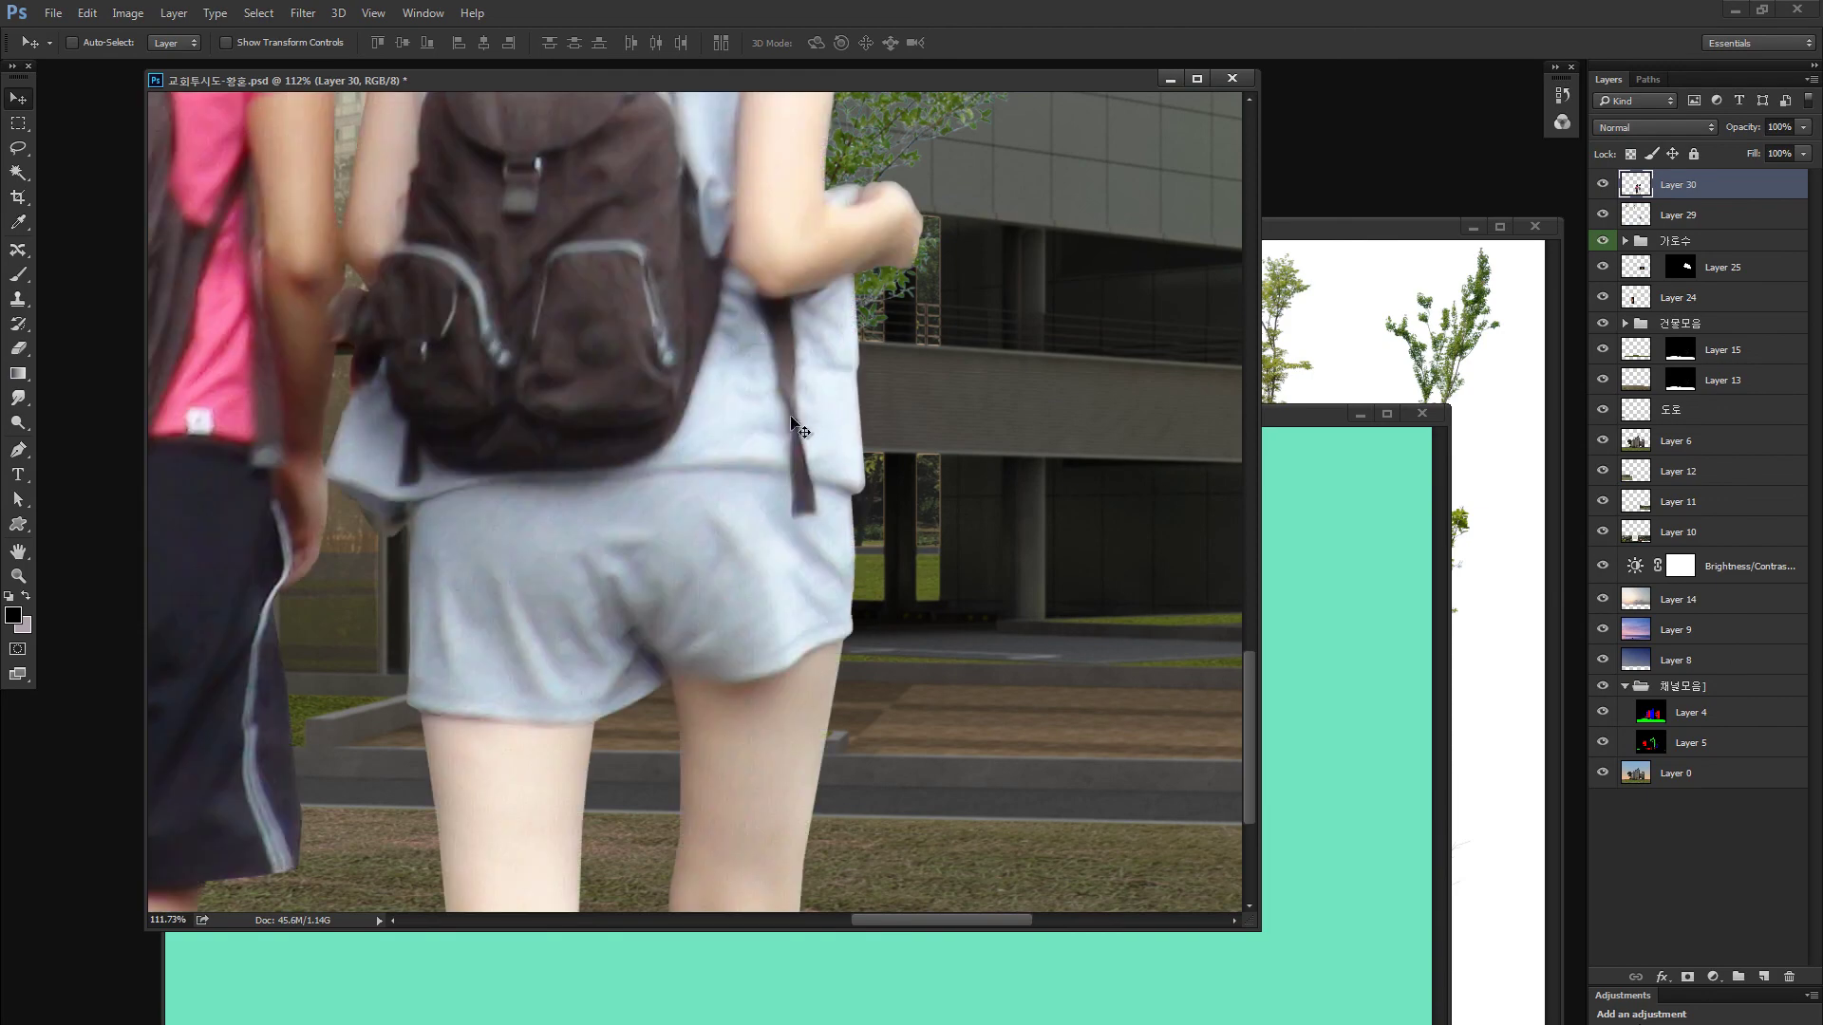
Scale the two pasted figures to 22% and move them next to the new tree by the entrance
key("ctrl+t")
right_click(700, 380)
left_click(817, 668)
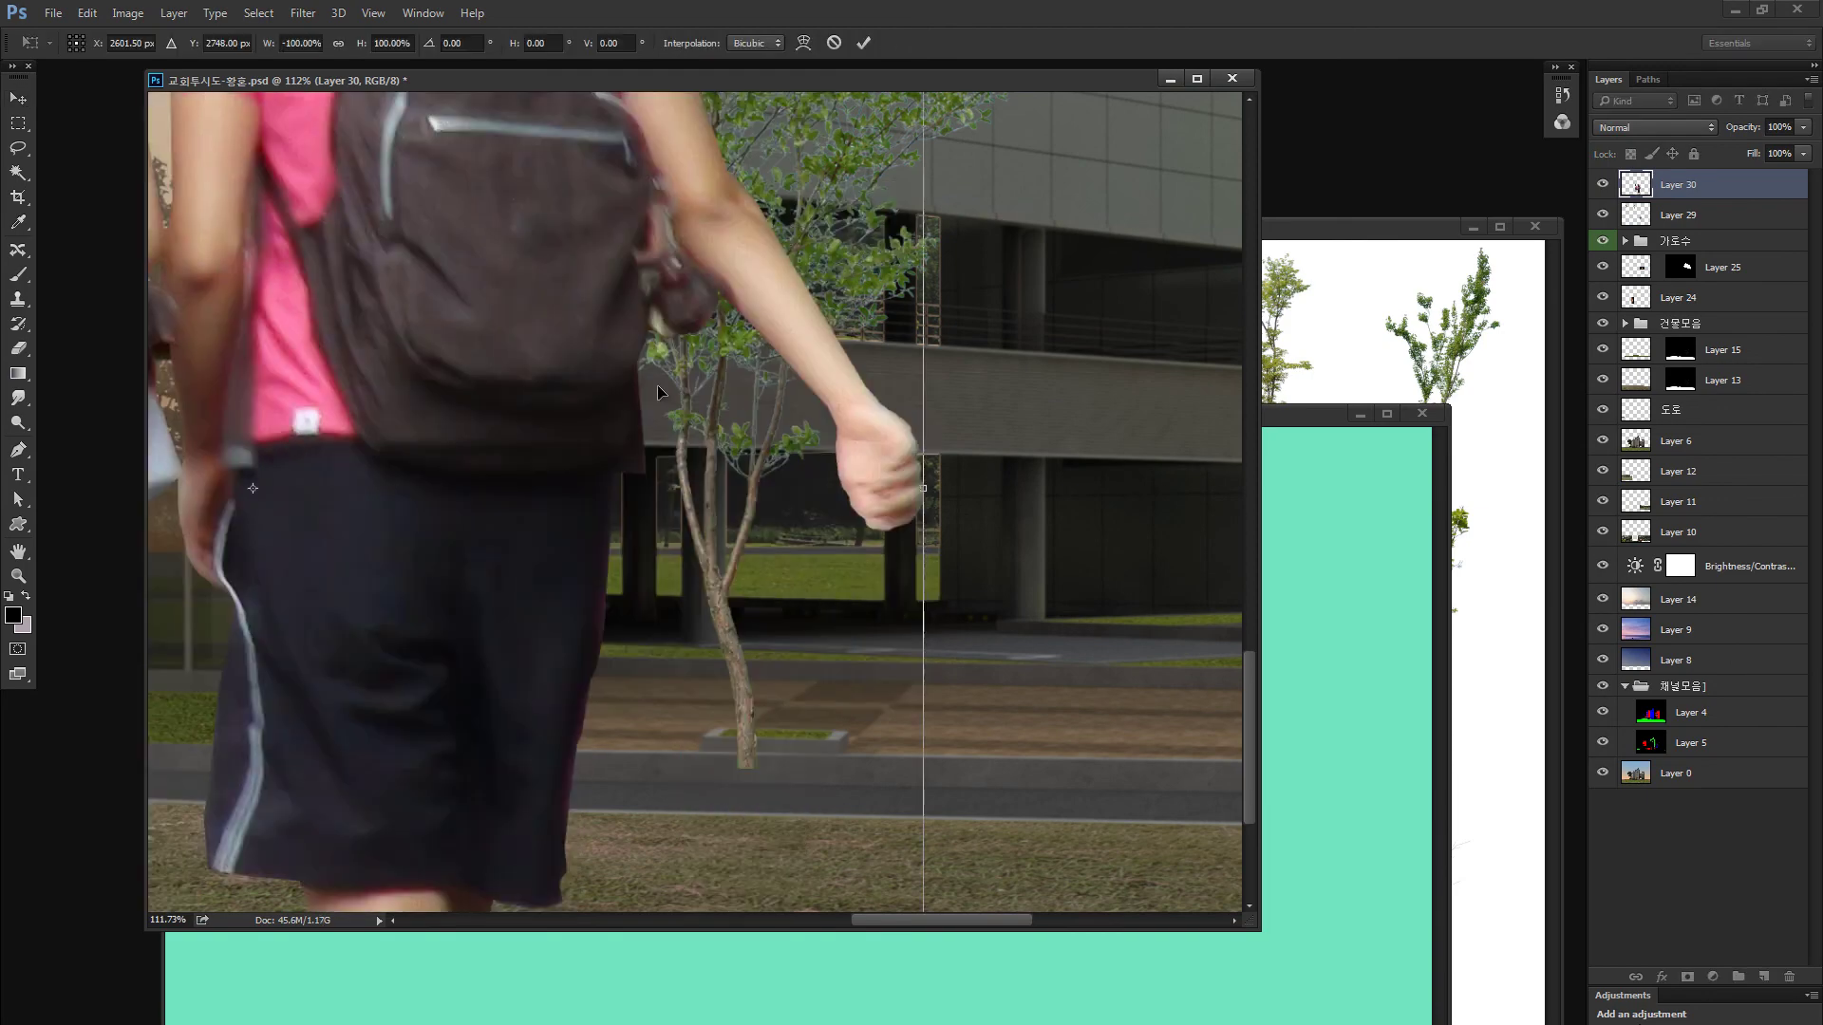
left_click(300, 43)
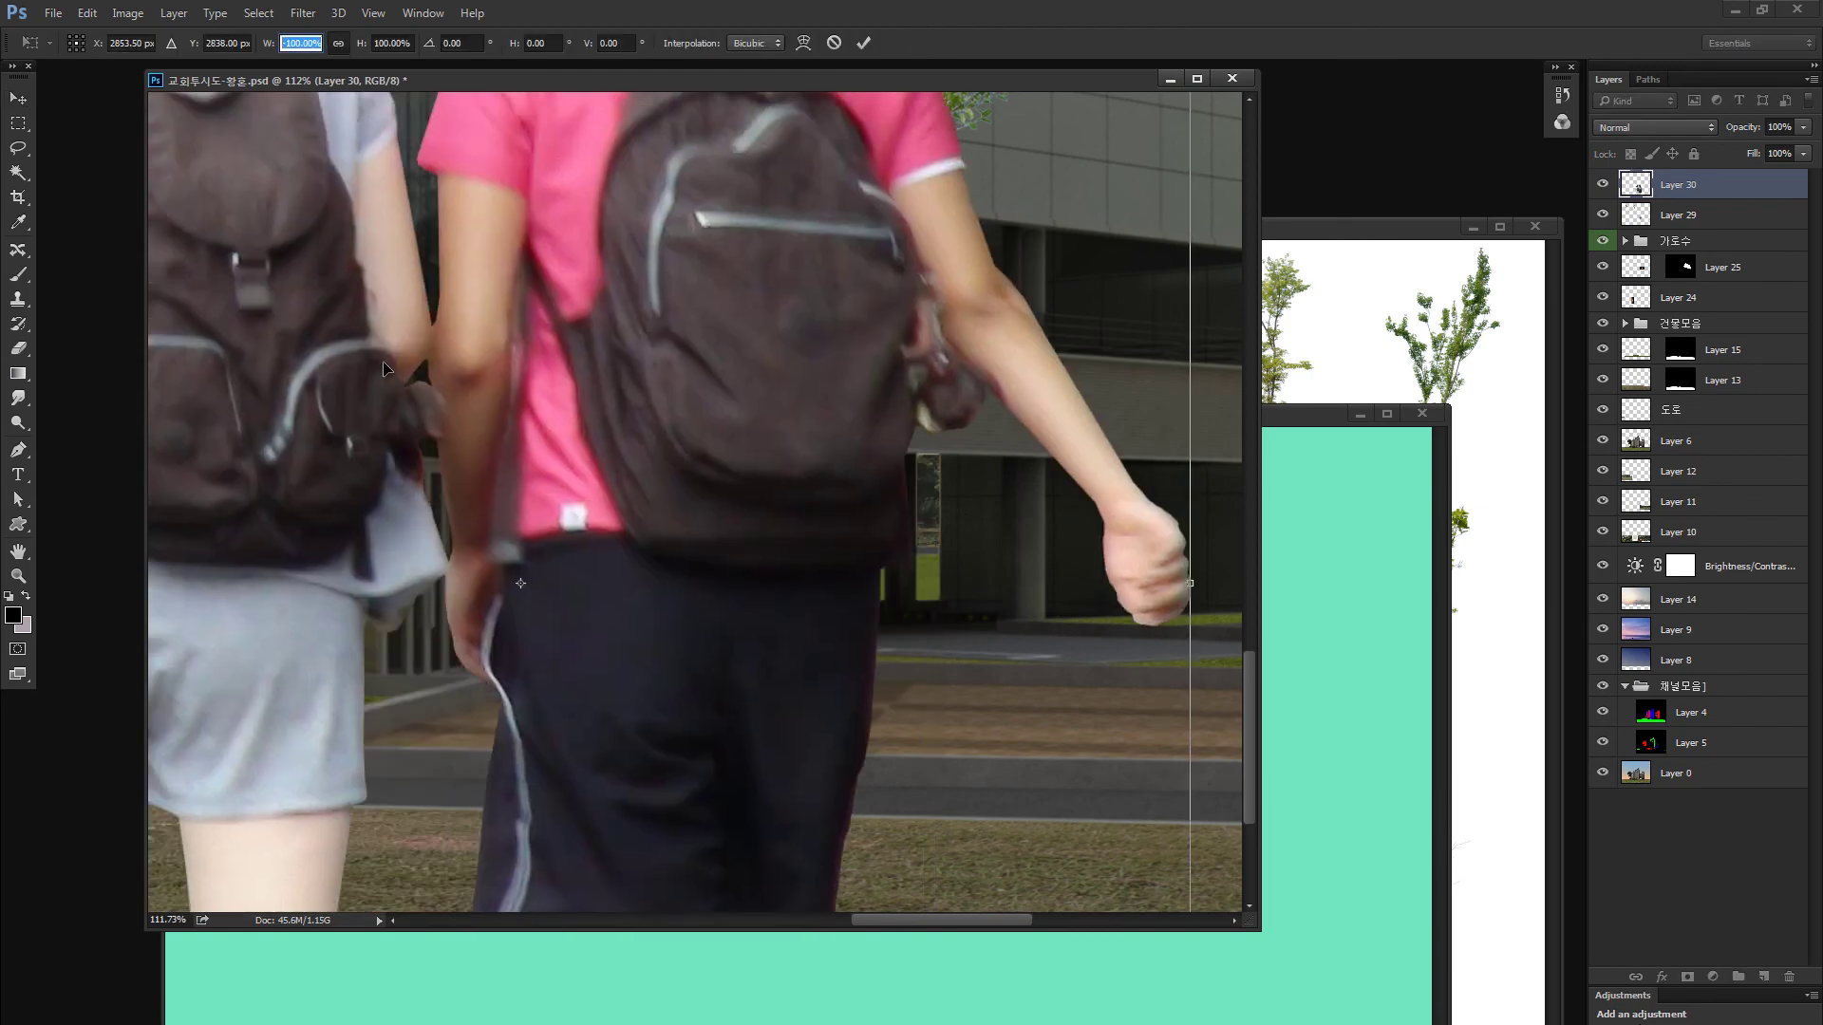
type("22")
key("Return")
left_click_drag(460, 473, 603, 362)
Flip the two figures horizontally, shrink them further, and place them on the paving beside the entrance
right_click(691, 441)
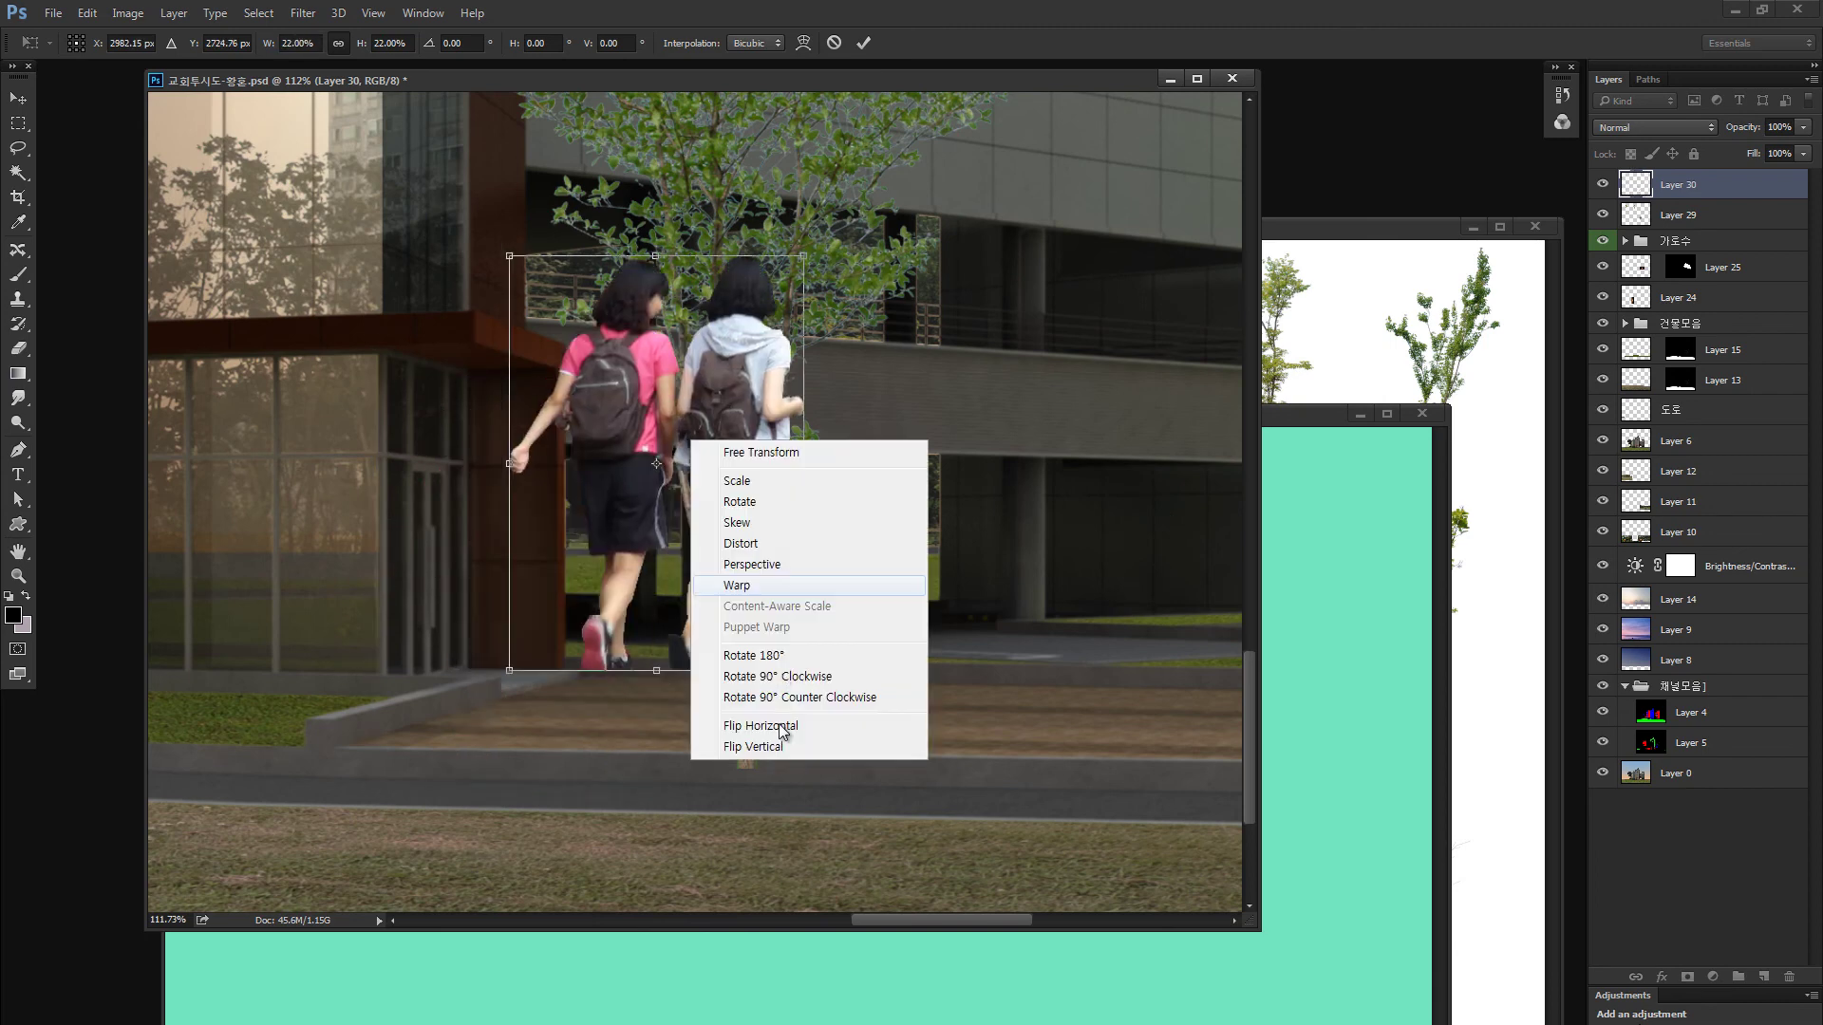
left_click(760, 725)
left_click_drag(798, 260, 628, 501)
left_click_drag(576, 600, 576, 624)
left_click_drag(629, 524, 637, 512)
left_click_drag(592, 591, 614, 592)
key("Return")
Examine the figures' size and footing on the paving against the entrance and the neighbouring tree
key("ctrl+0")
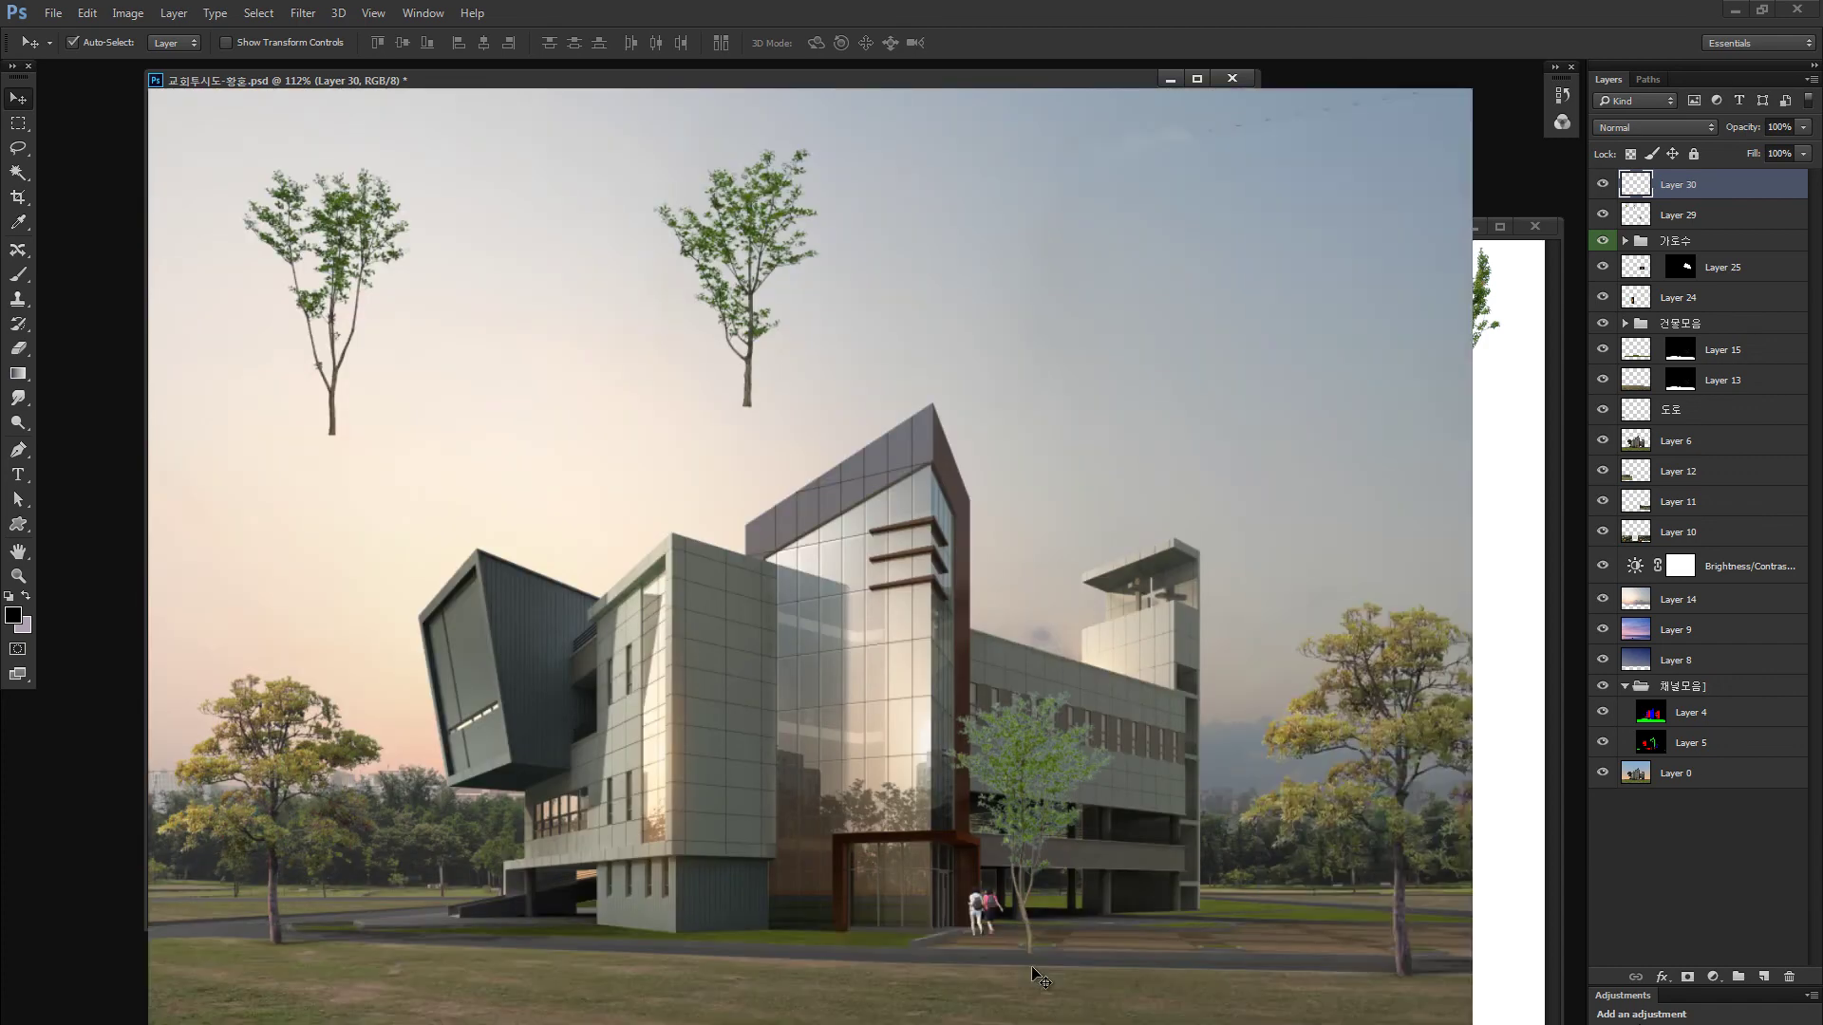
key("z")
left_click_drag(1014, 809, 706, 589)
key("v")
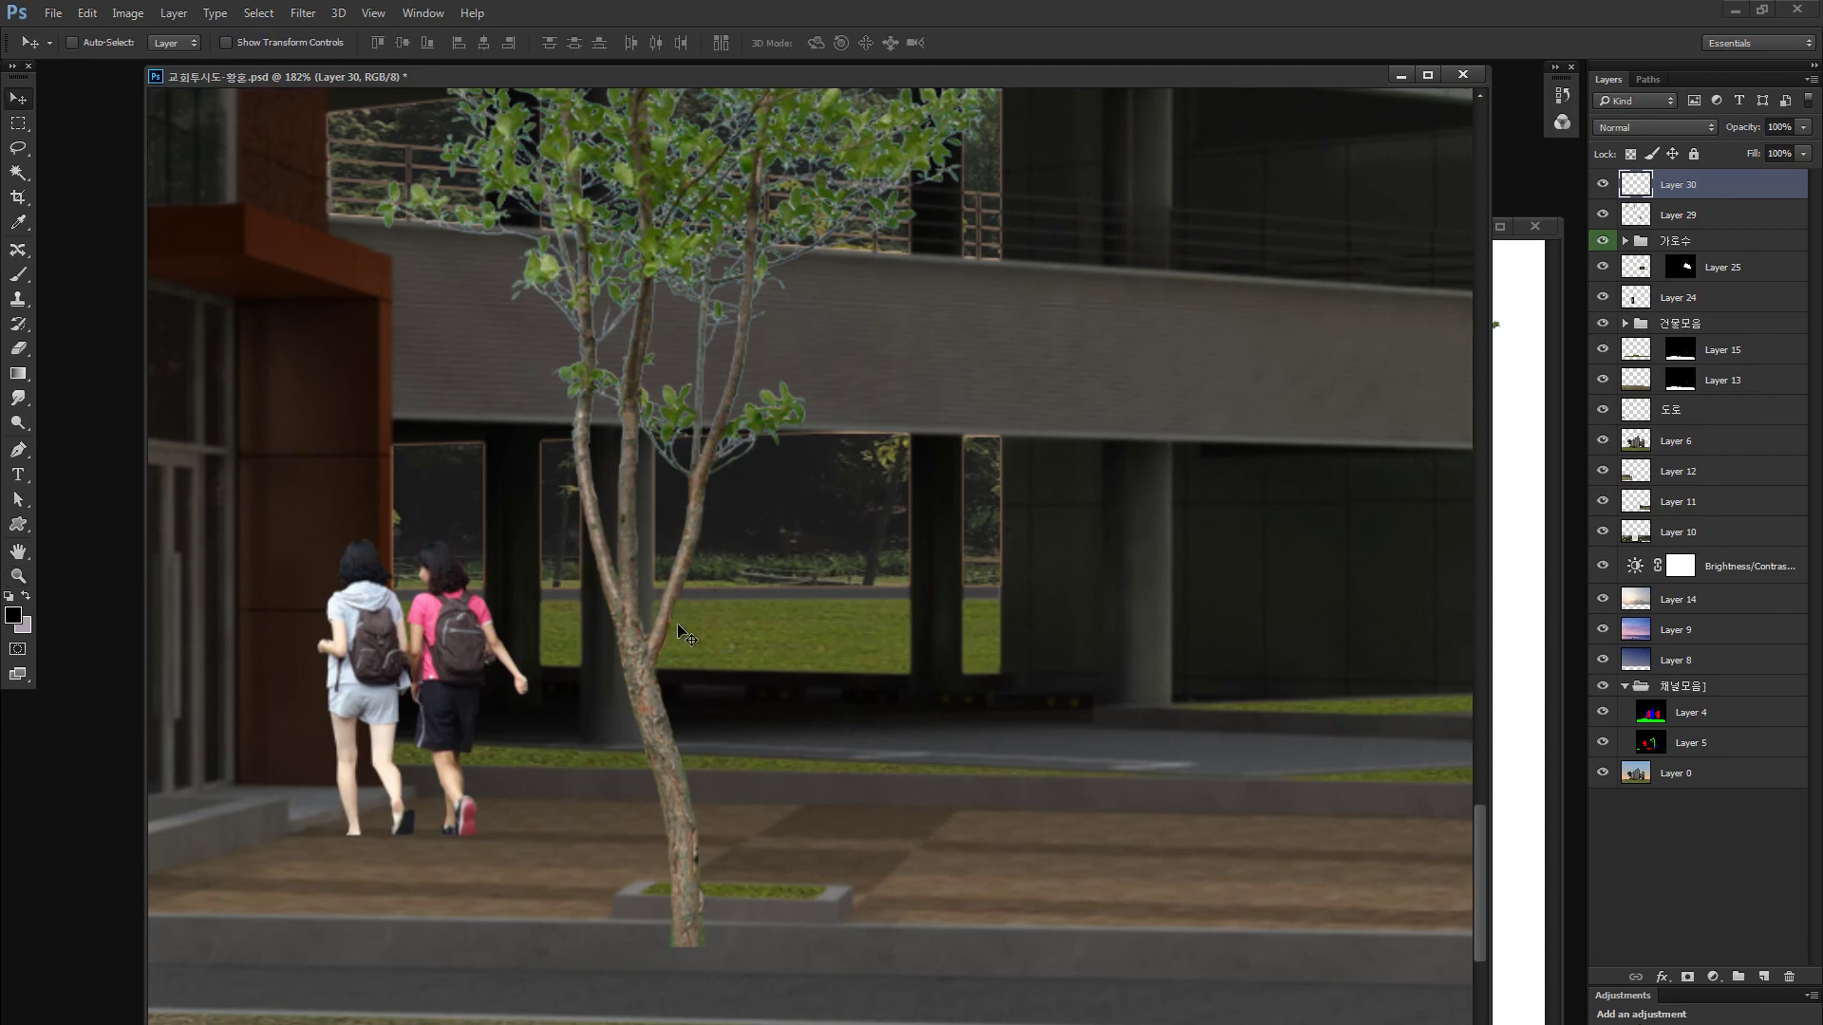
key("ctrl+1")
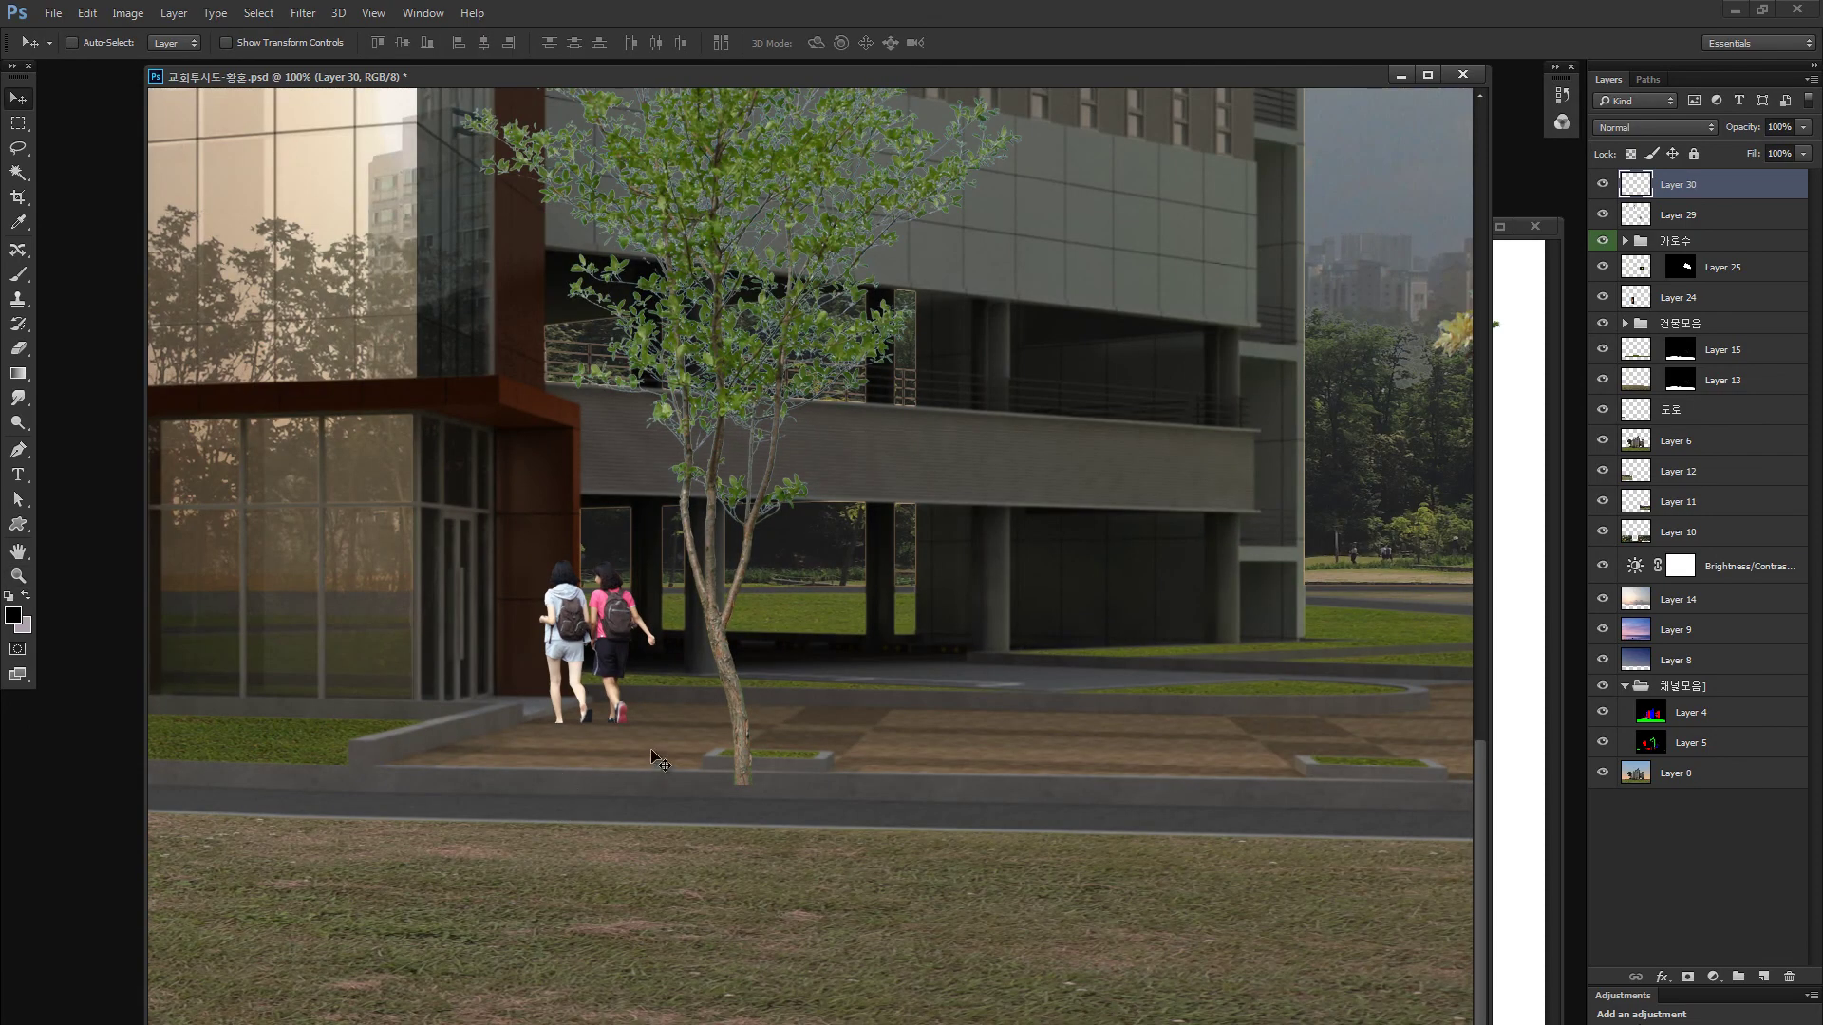
key("z")
left_click_drag(631, 722, 722, 721)
key("m")
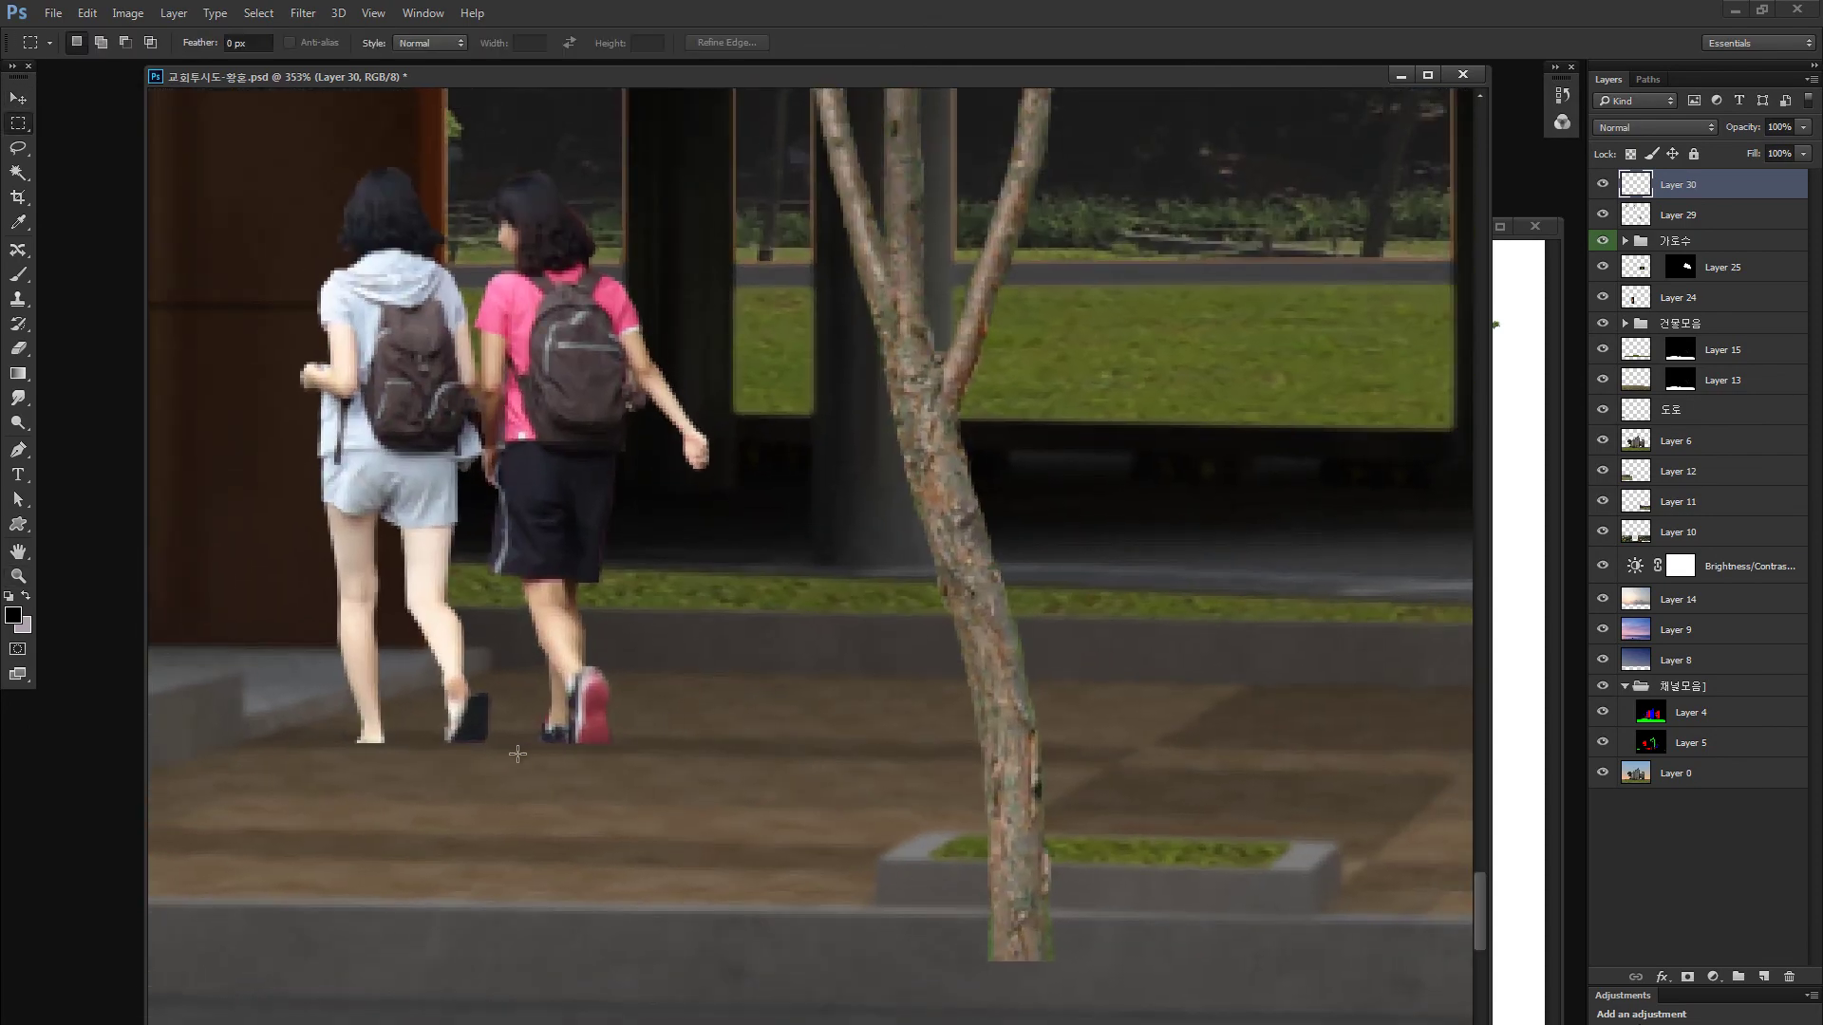
left_click_drag(590, 743, 635, 743)
left_click_drag(481, 835, 619, 861)
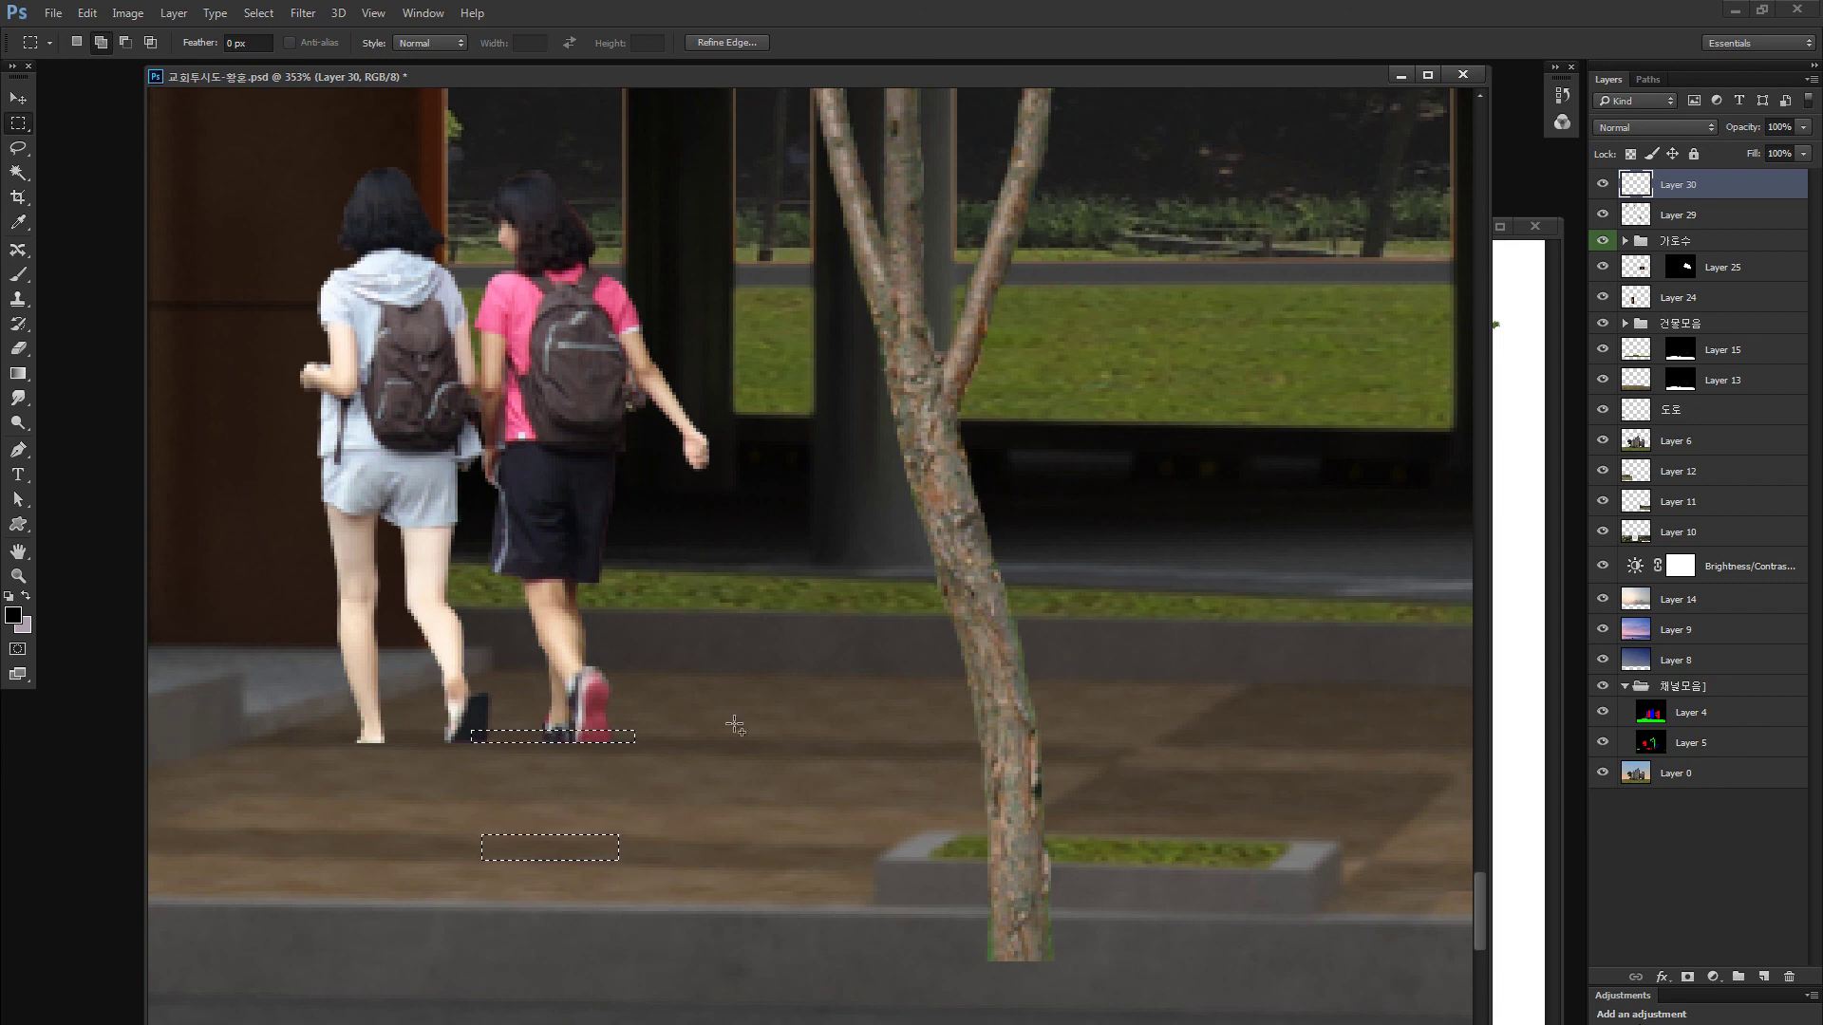
left_click(771, 750)
Select the large tree beside the entrance on its own layer, reposition it and scale it down slightly
key("ctrl+minus")
key("ctrl+minus")
key("ctrl+minus")
key("ctrl+minus")
key("ctrl+minus")
key("ctrl+minus")
key("ctrl+minus")
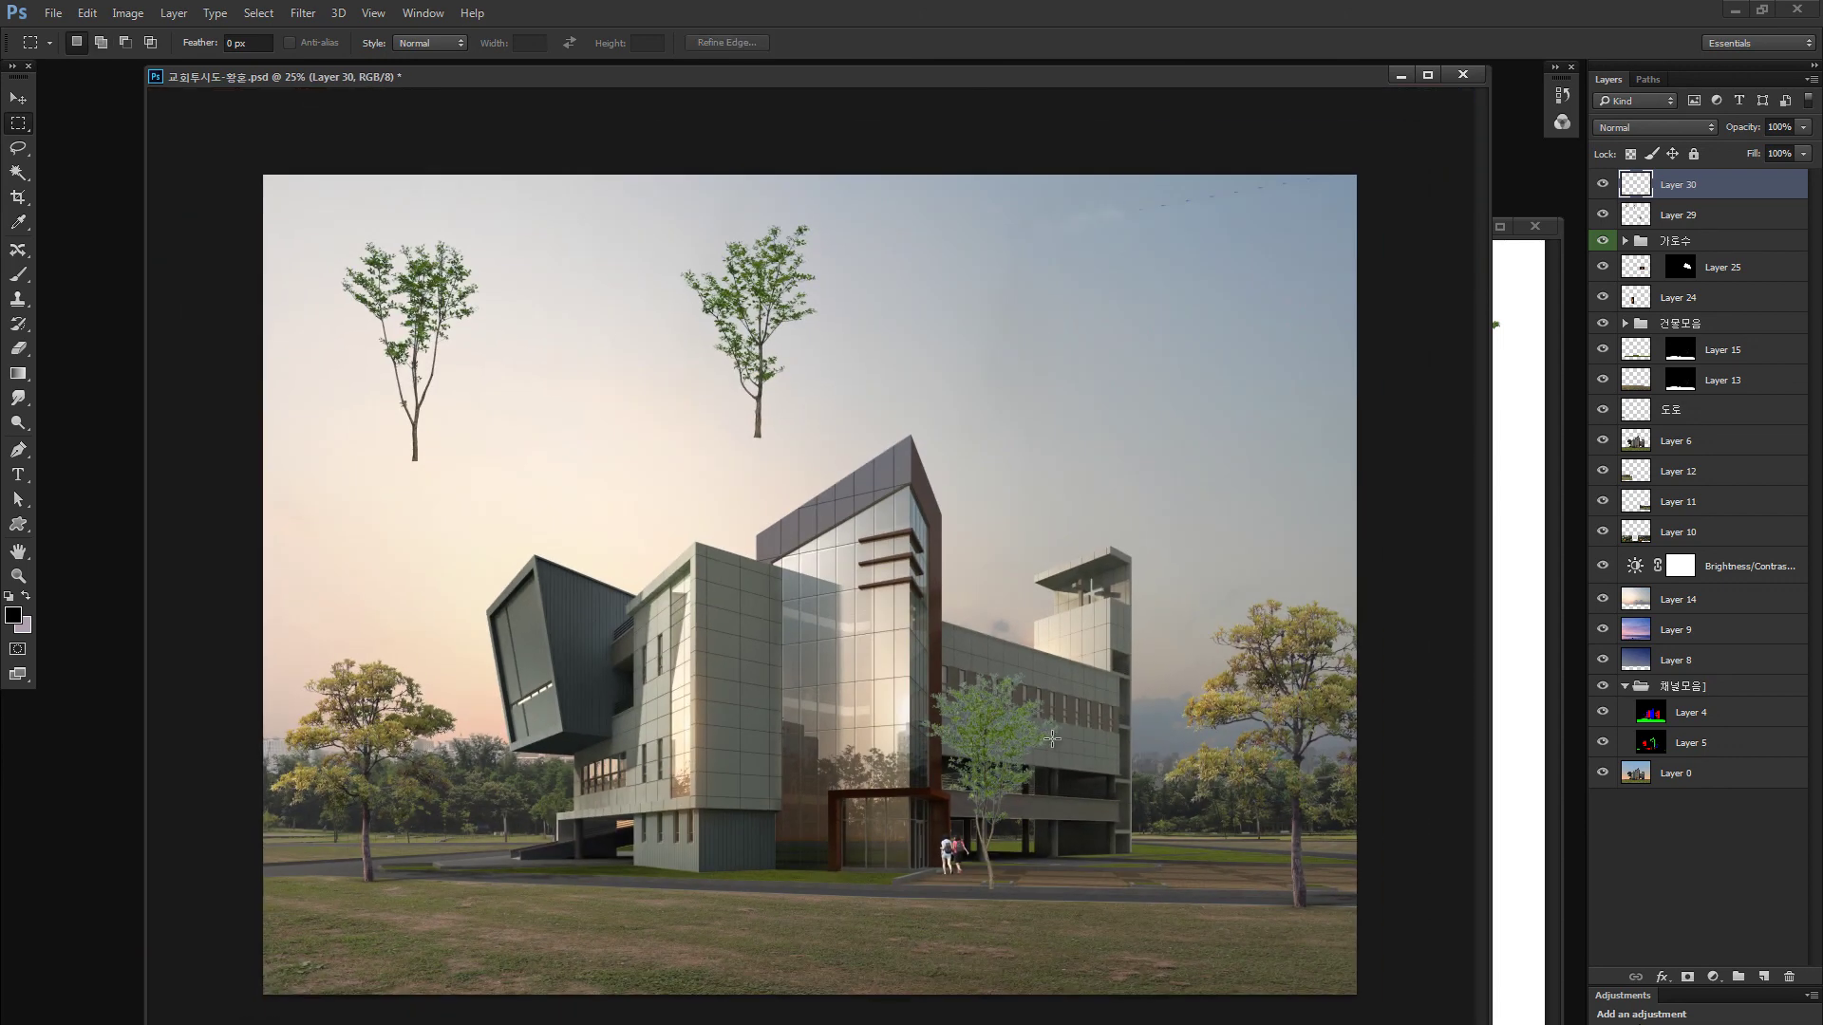
key("z")
key("v")
left_click_drag(987, 736, 998, 724)
key("m")
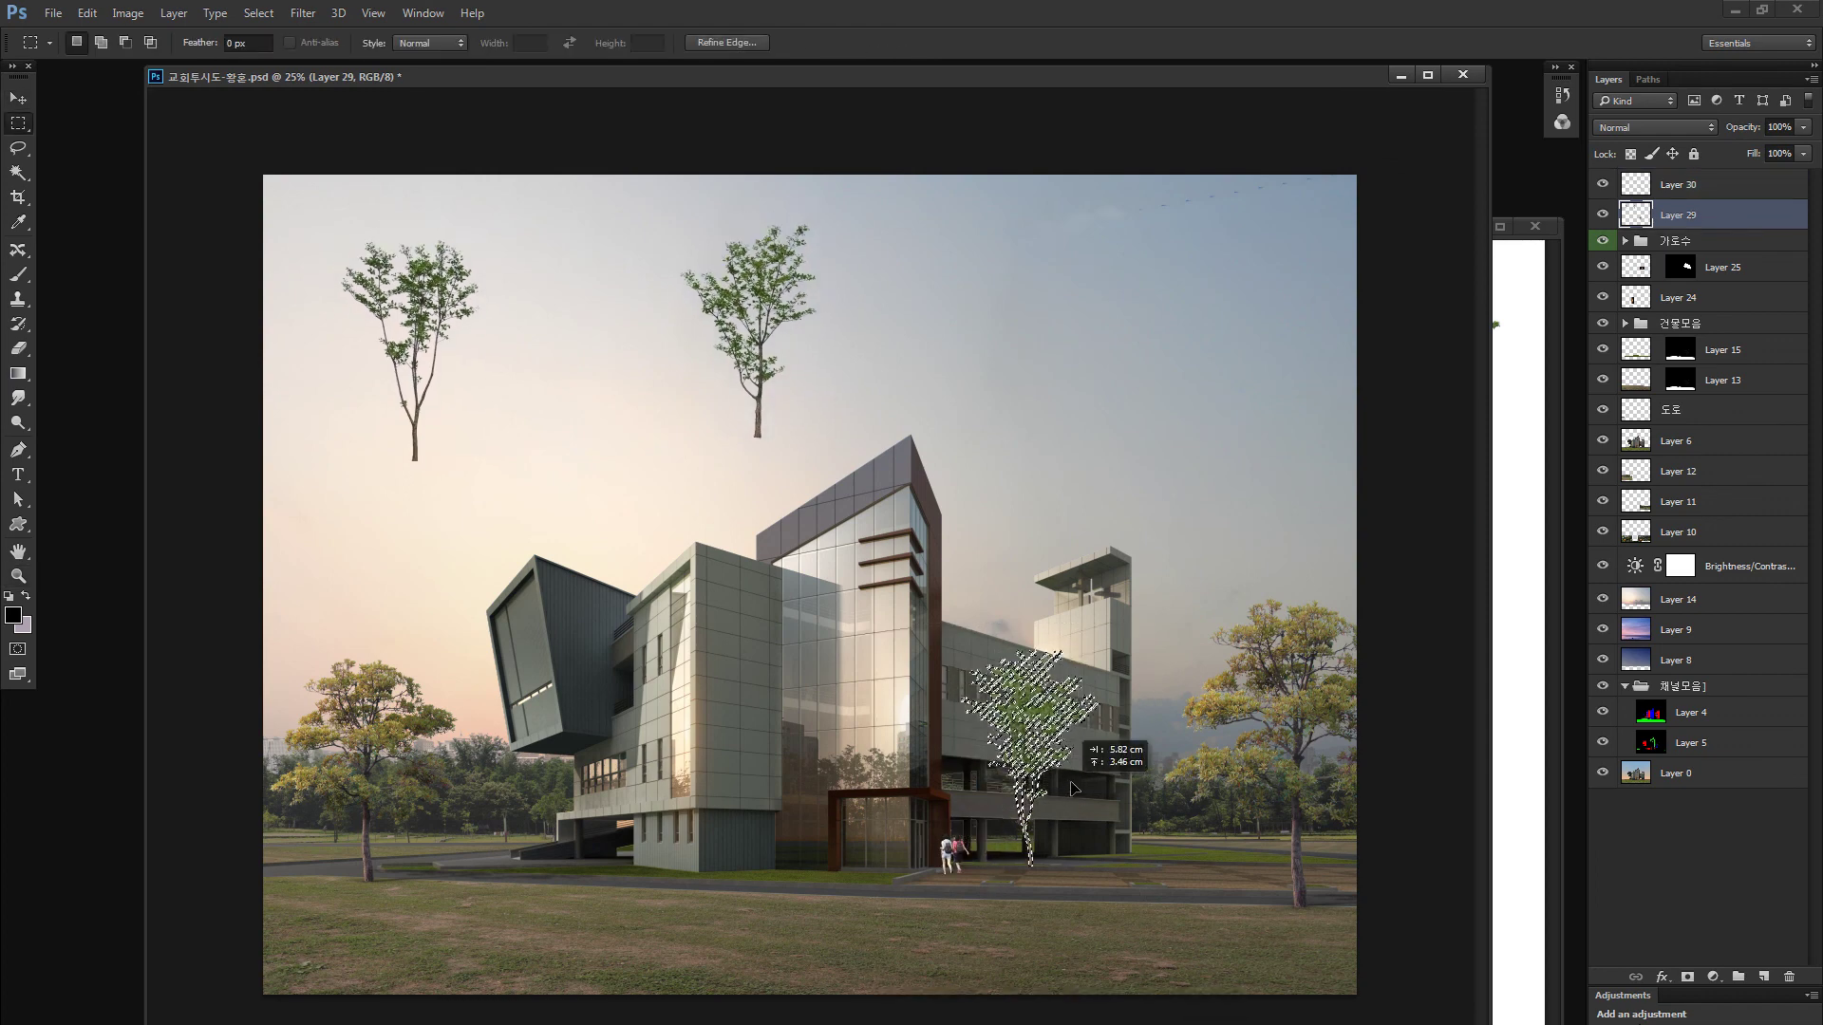
left_click(982, 617)
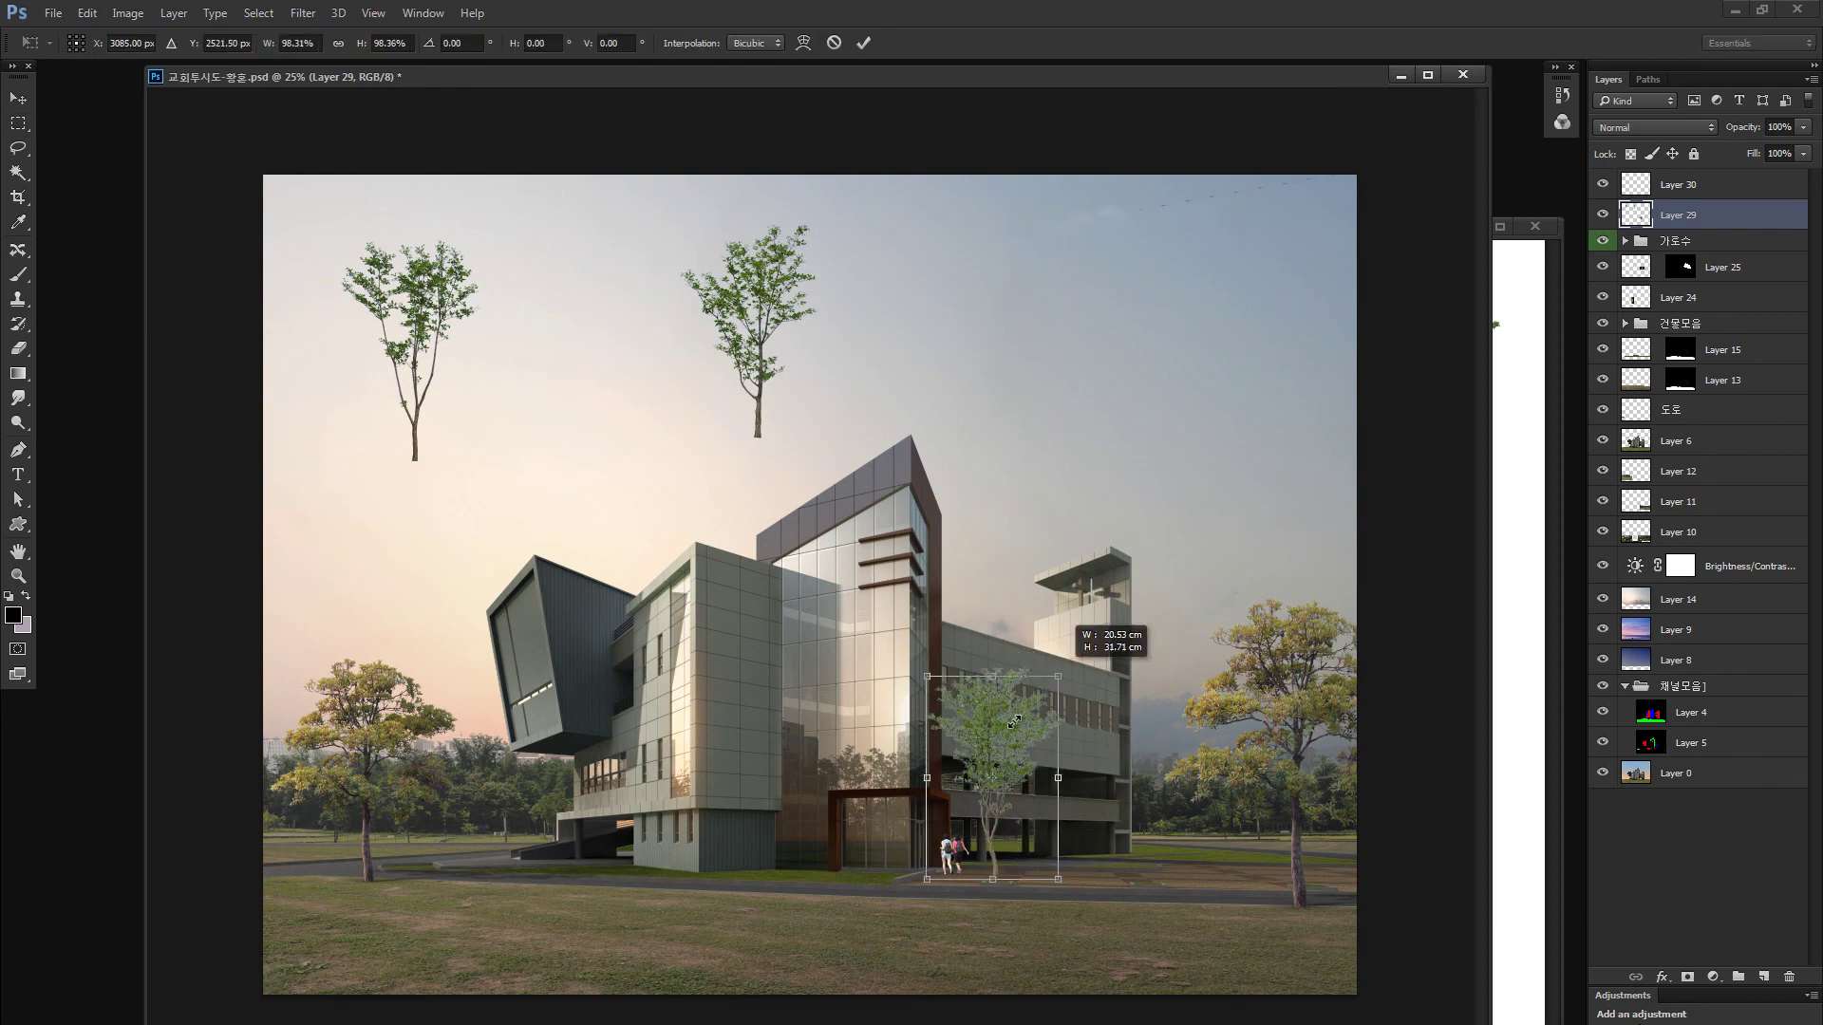
Defringe the entrance tree's leaf edges with a width of 1 pixel
key("z")
left_click_drag(1048, 710, 1043, 672)
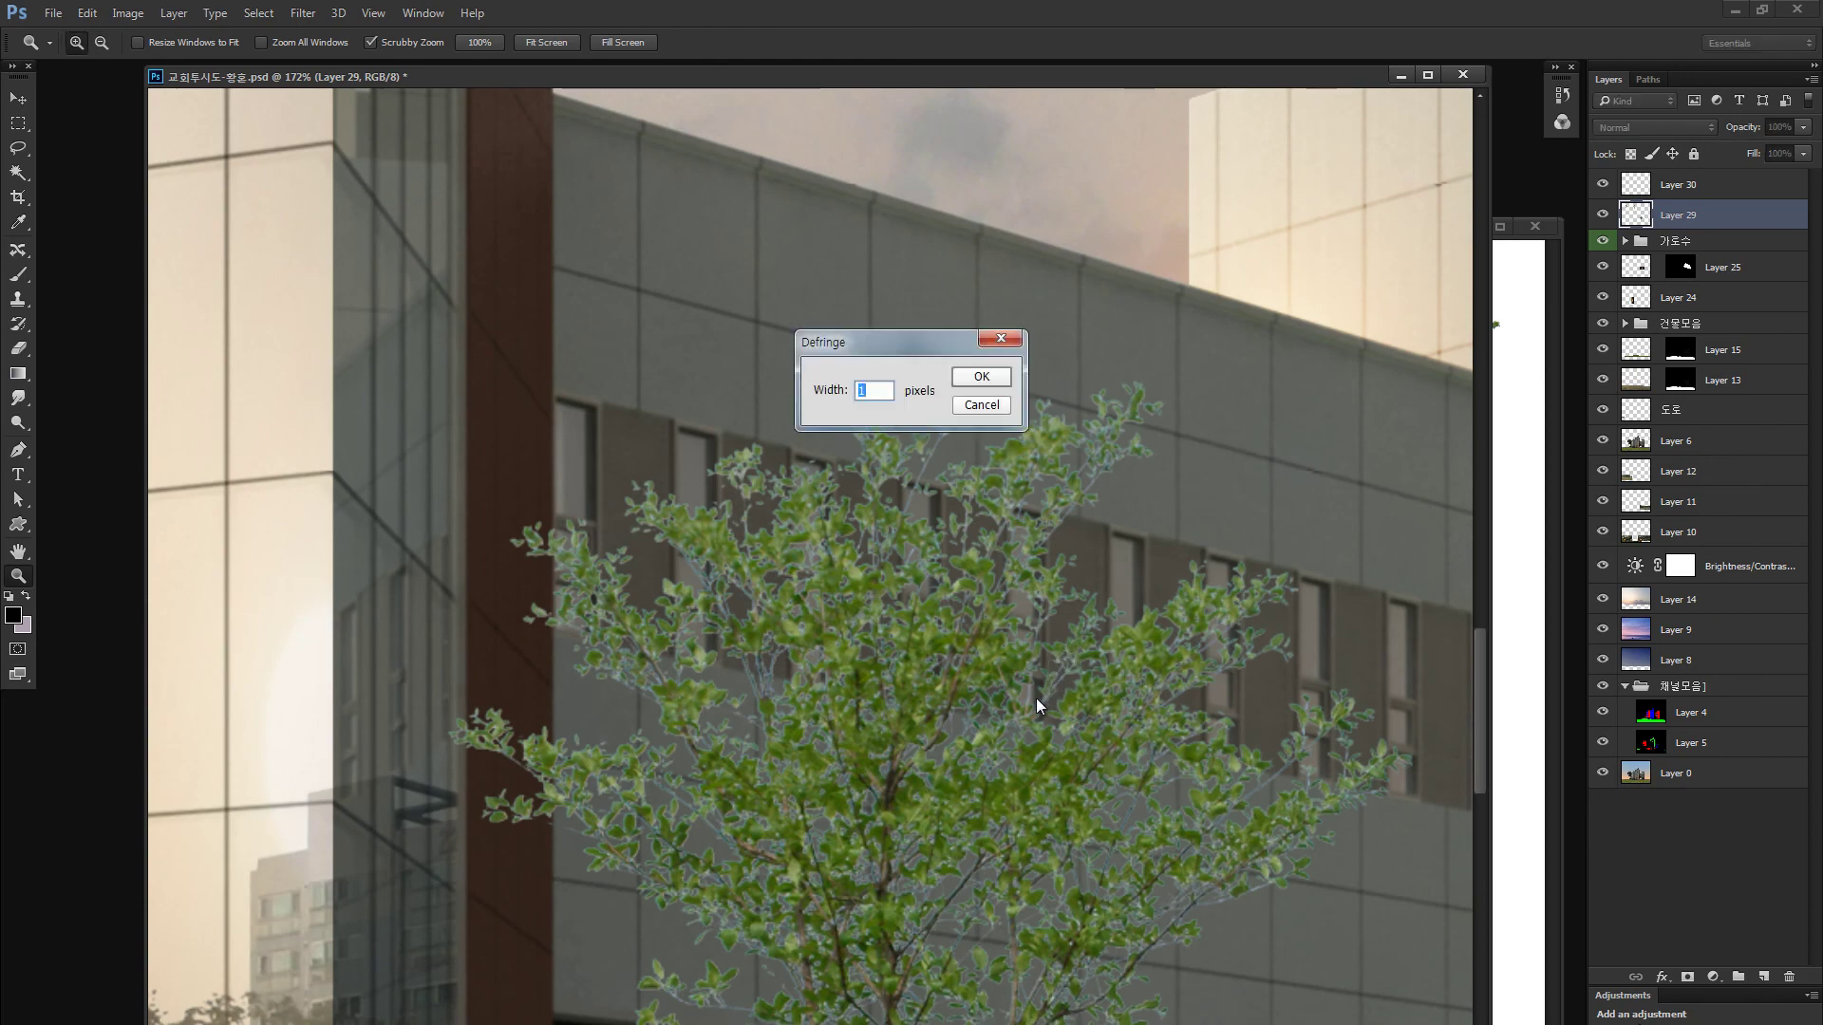
key("Return")
left_click_drag(923, 692, 1023, 534)
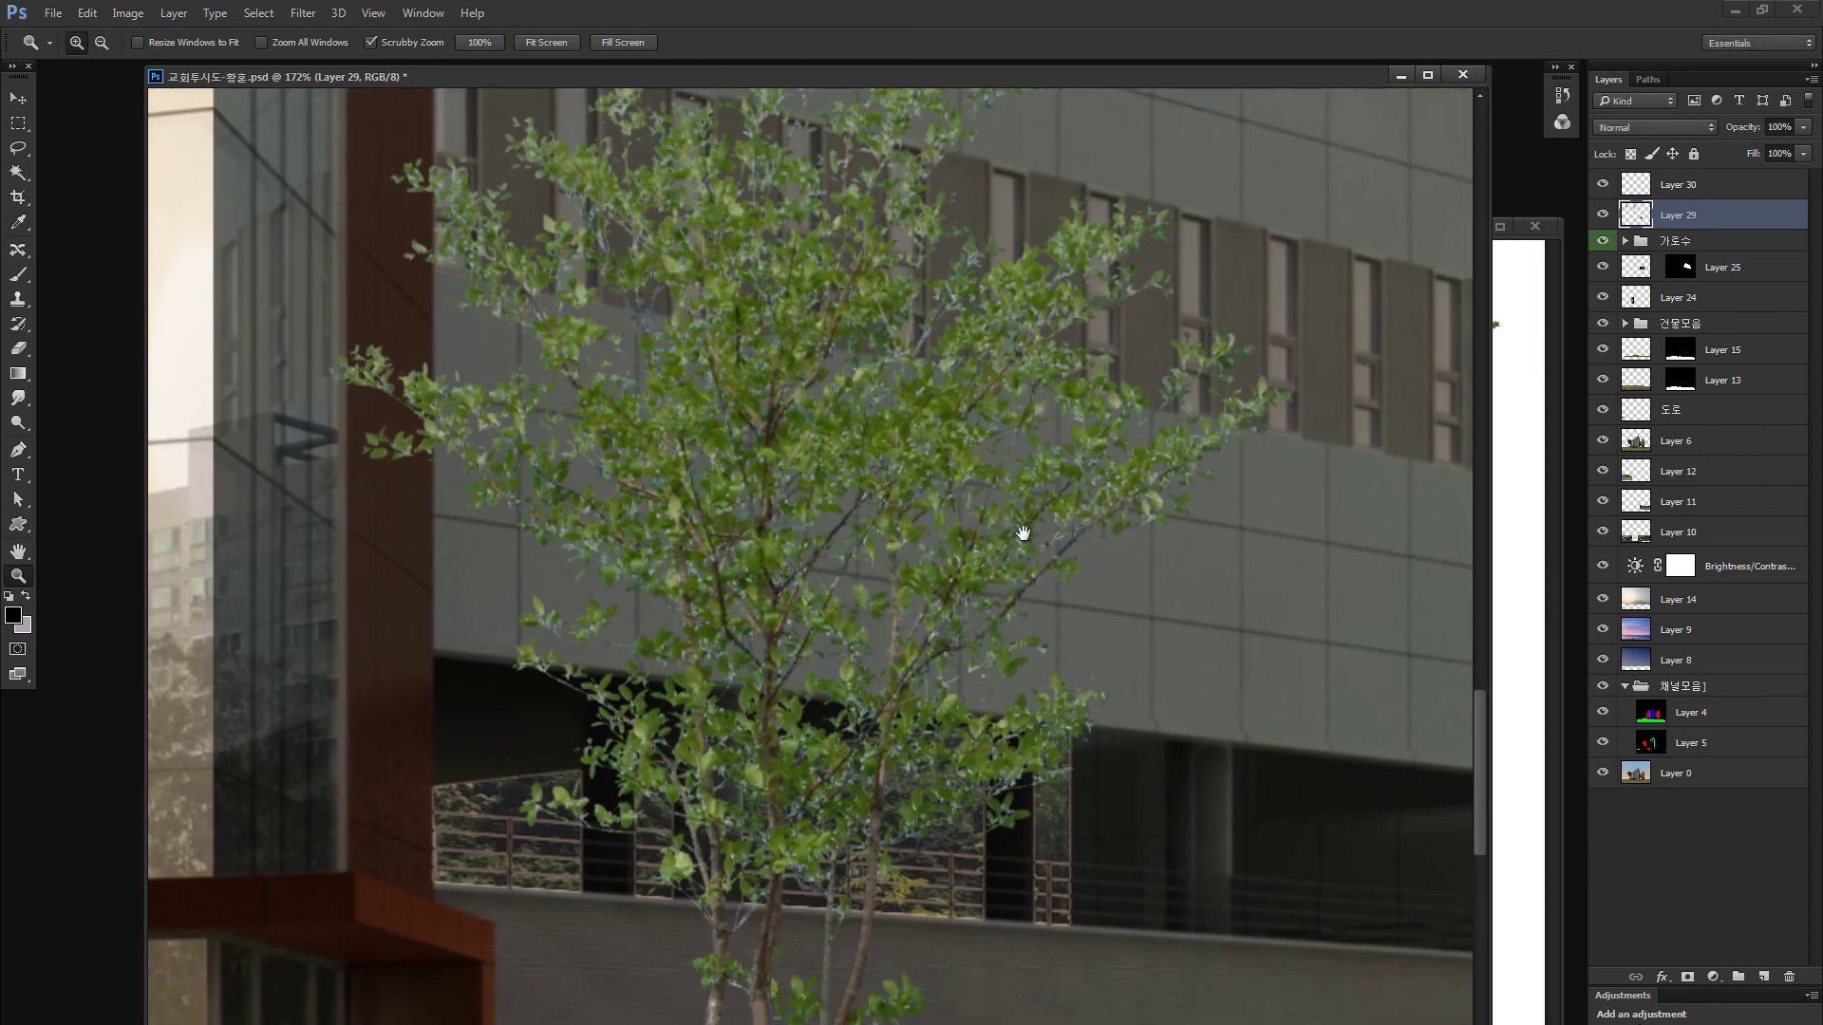
key("ctrl+minus")
key("ctrl+minus")
key("m")
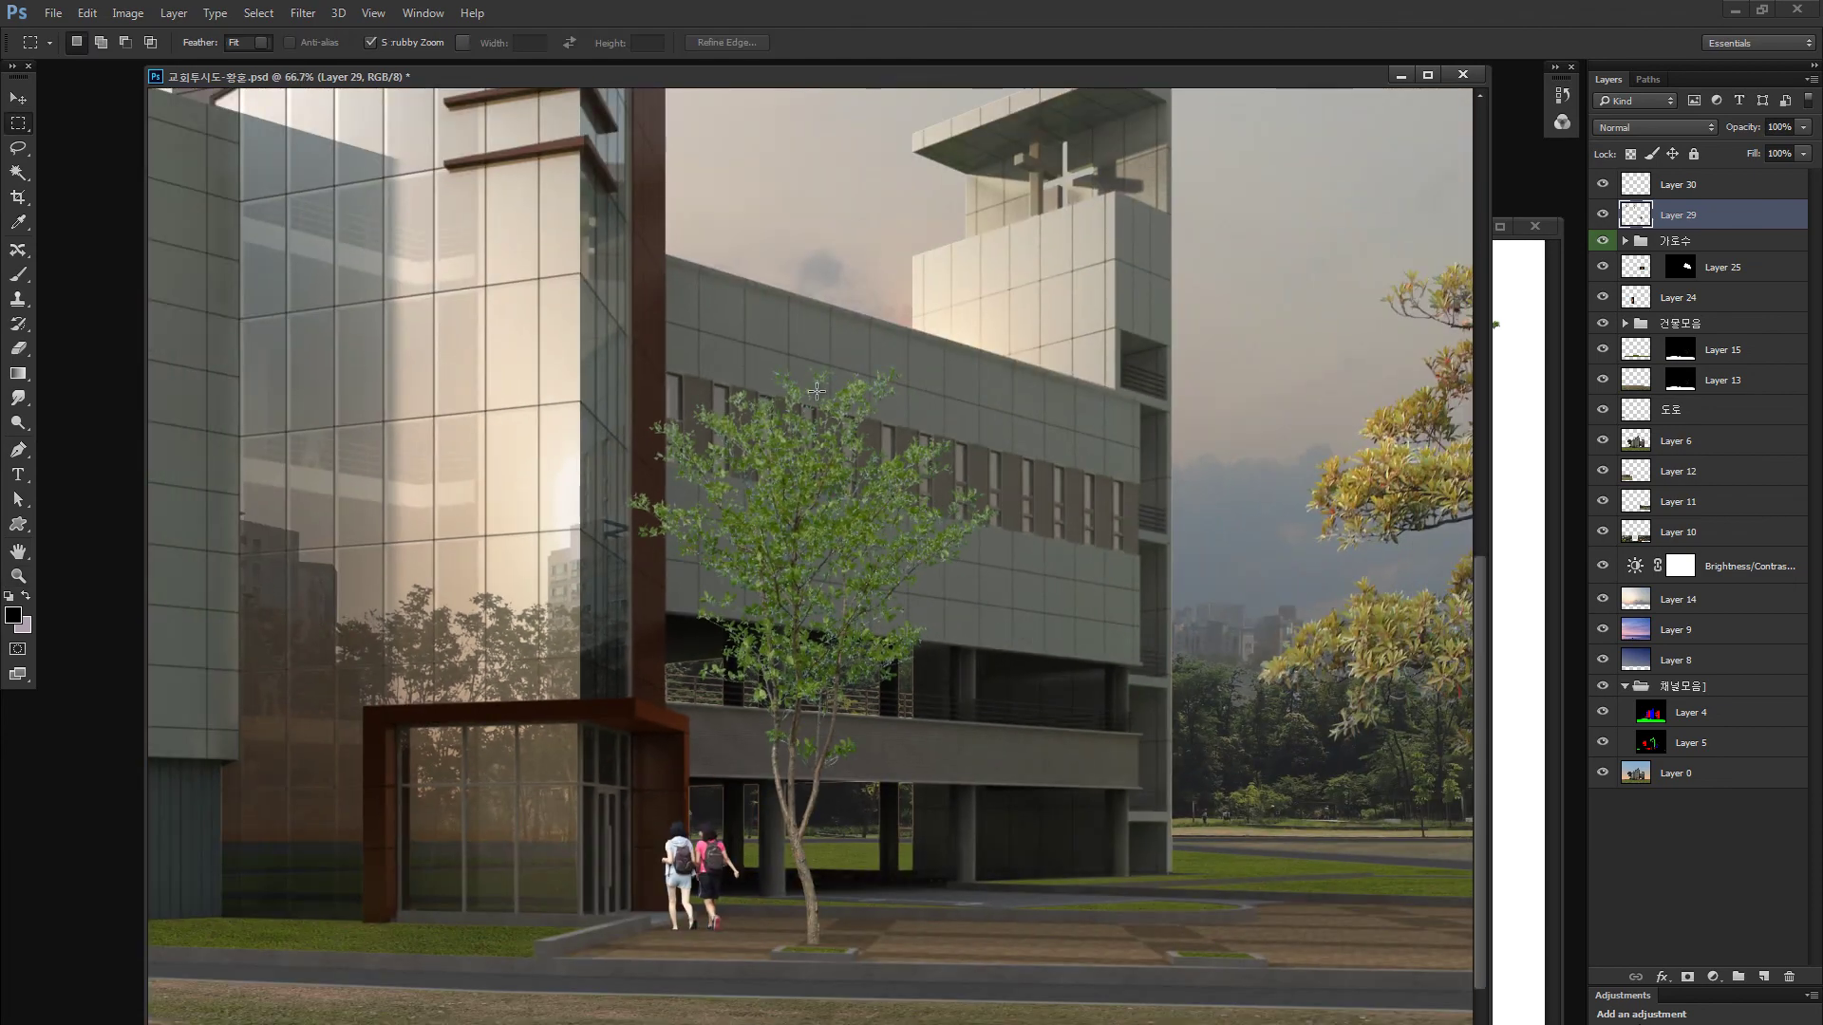
Scale the entrance tree down to about 31.7%, keeping its trunk base at the small planter
left_click_drag(549, 330, 1156, 1022)
left_click_drag(864, 662, 873, 672)
key("ctrl+t")
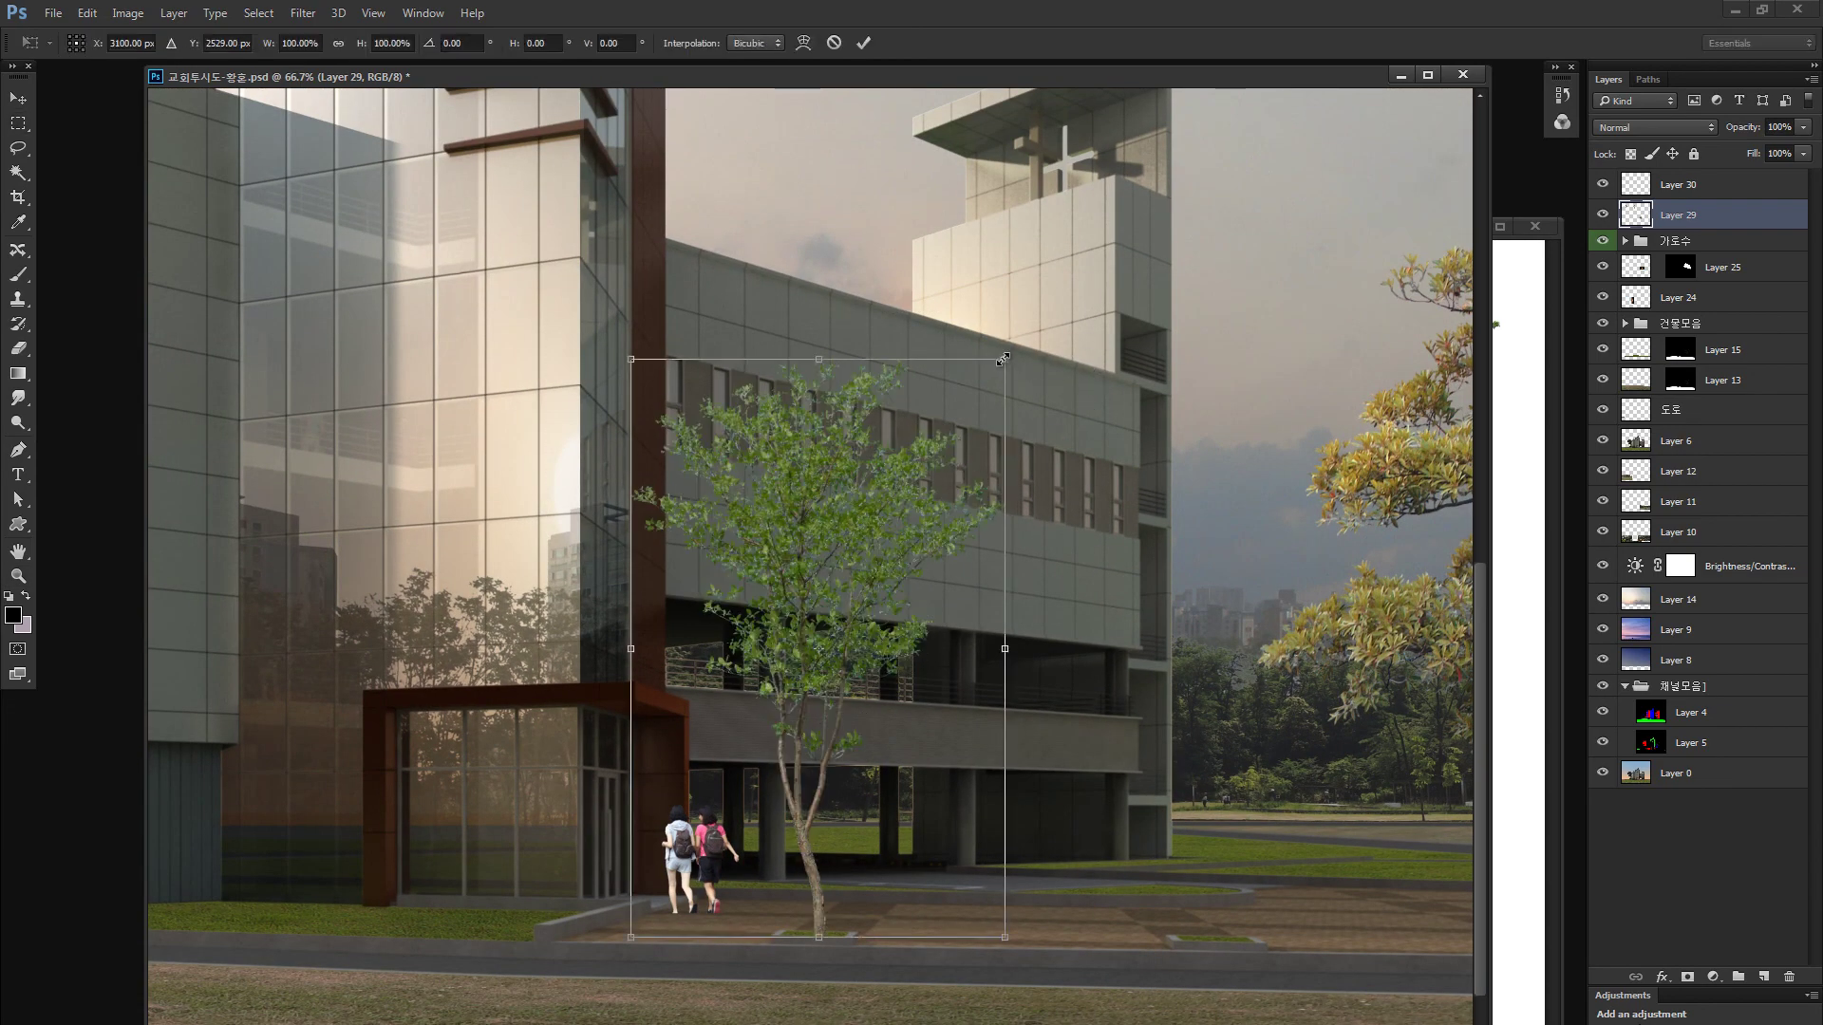
left_click_drag(1002, 359, 834, 787)
key("ctrl+plus")
key("ctrl+plus")
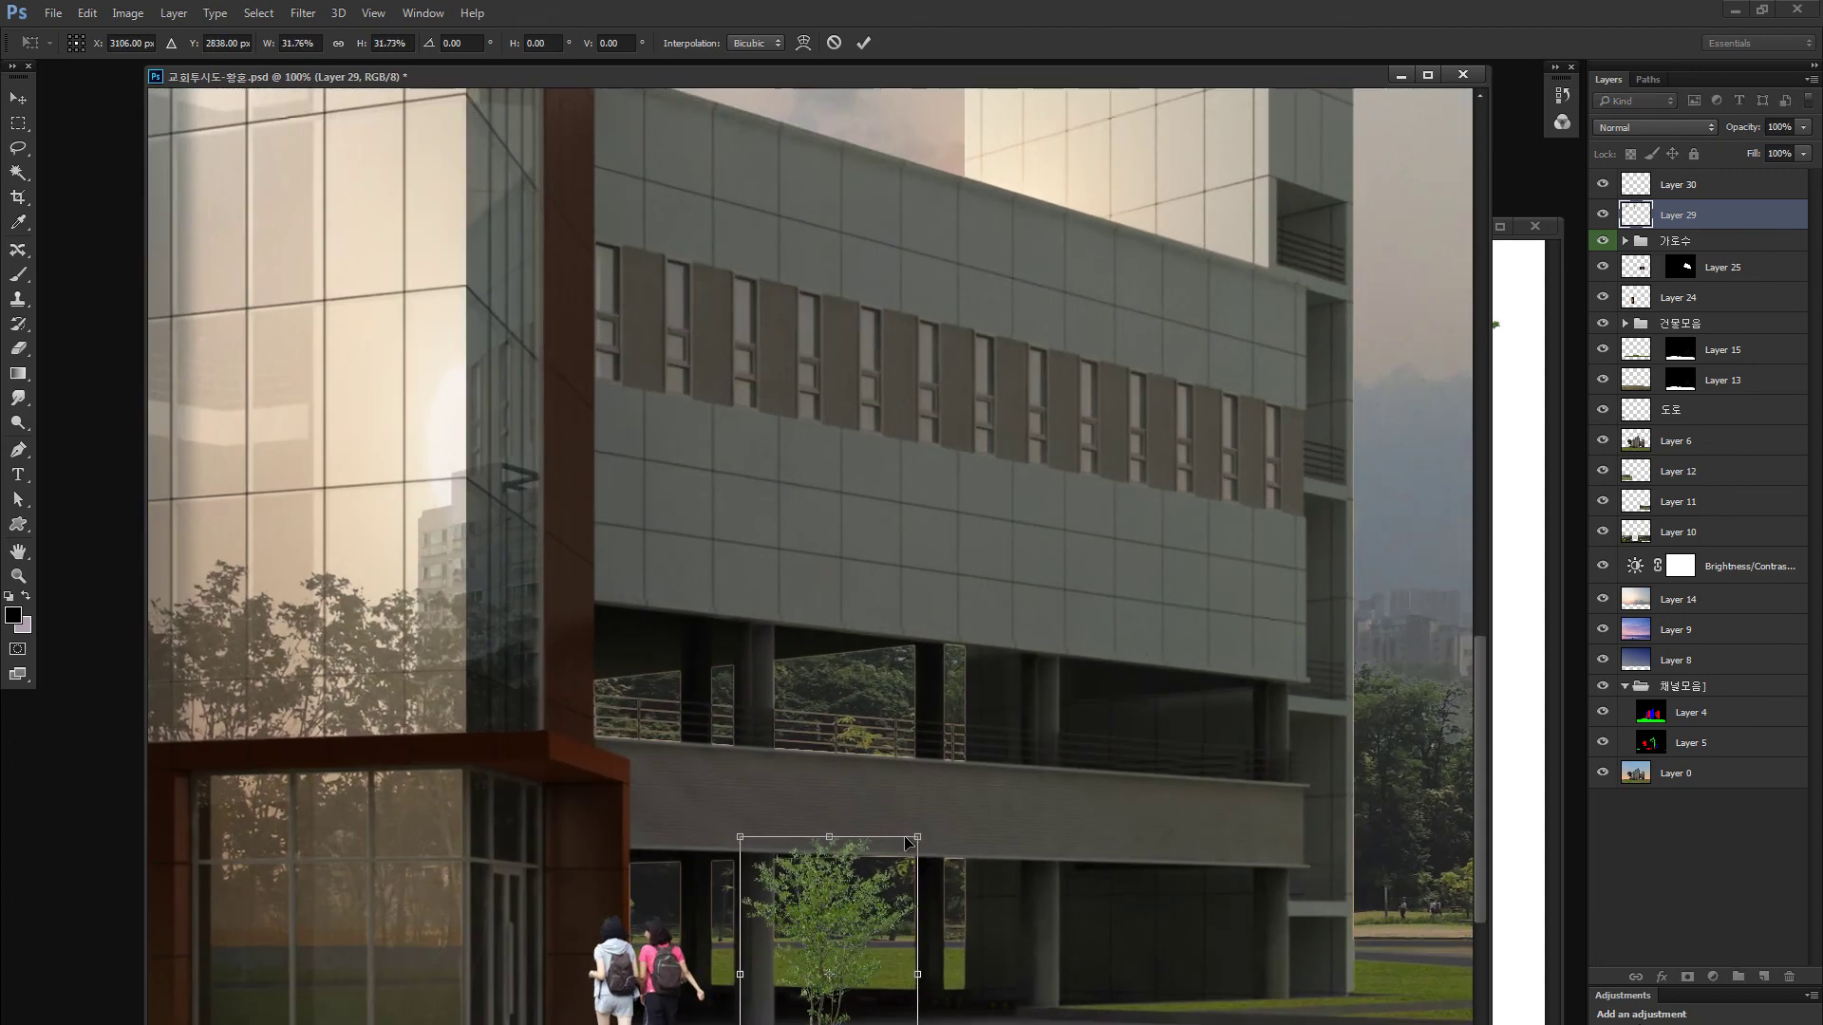
scroll(781, 488, "down", 6)
left_click_drag(857, 375, 894, 426)
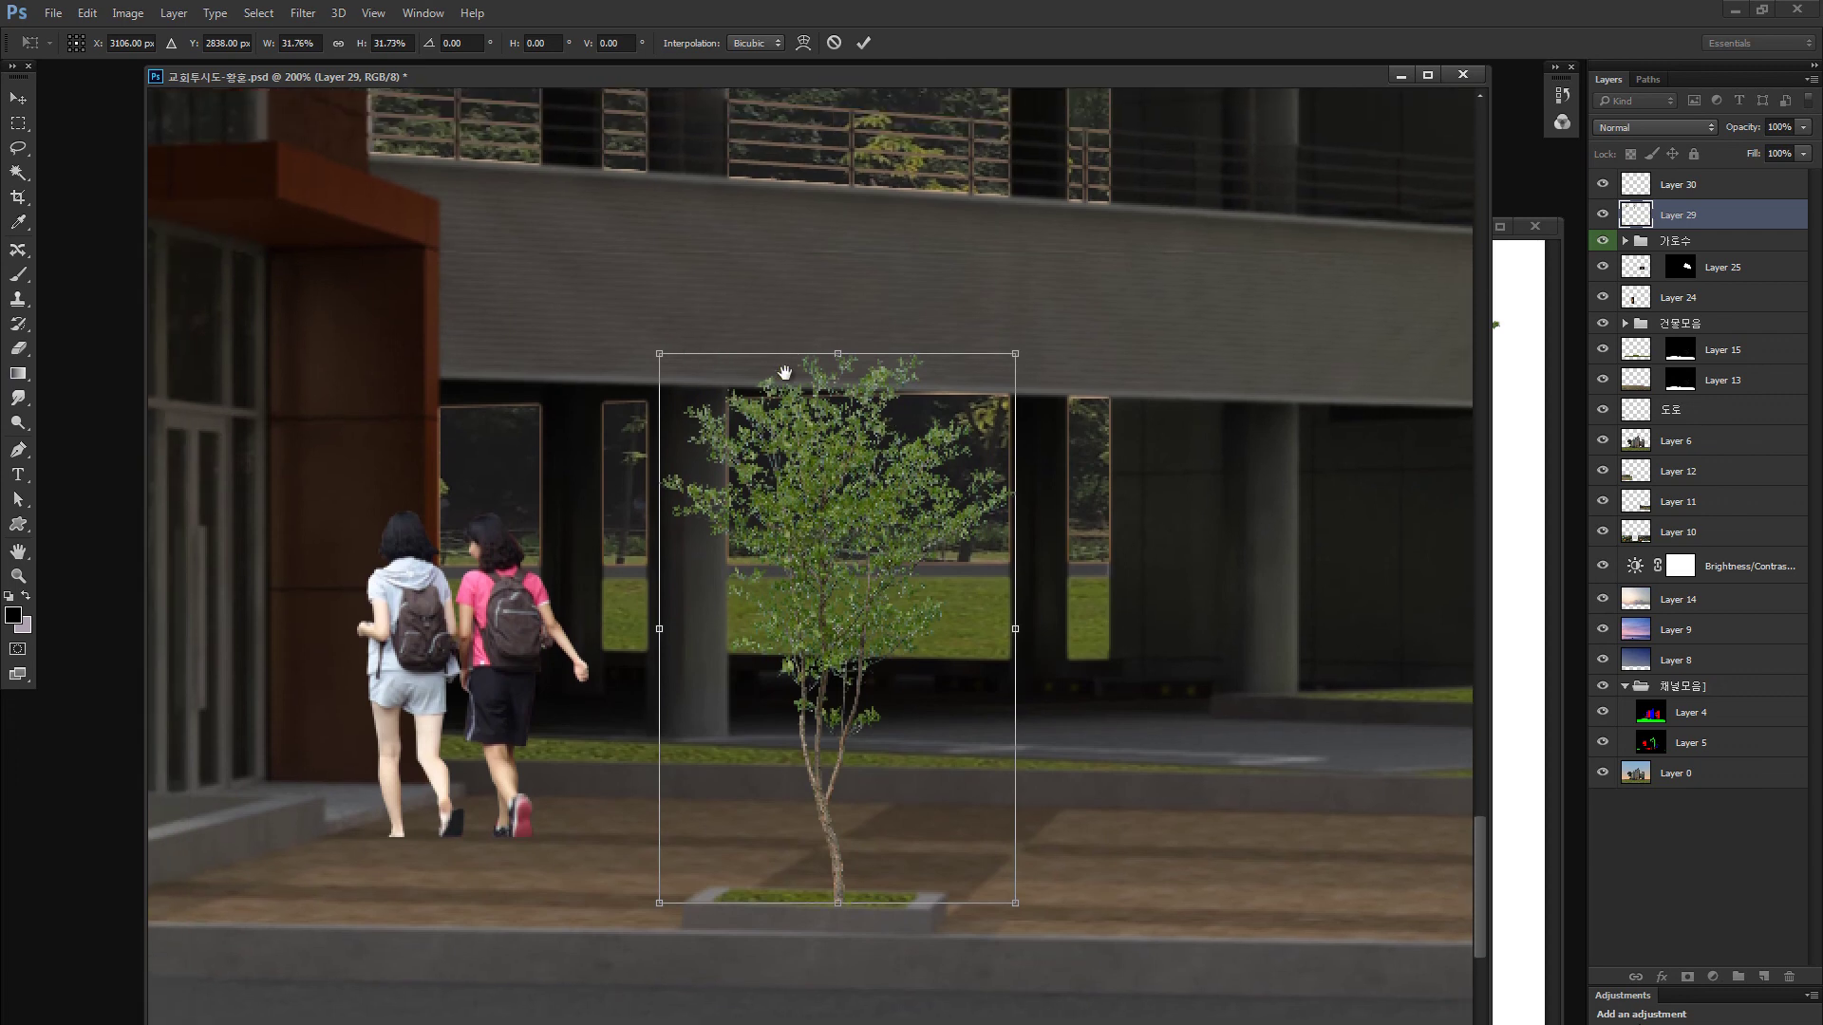
Enlarge the entrance tree to rise above the lower beam and seat its trunk in the planter beside the two women
left_click_drag(1012, 362, 1034, 206)
left_click_drag(895, 211, 895, 207)
left_click_drag(904, 549, 835, 539)
key("Return")
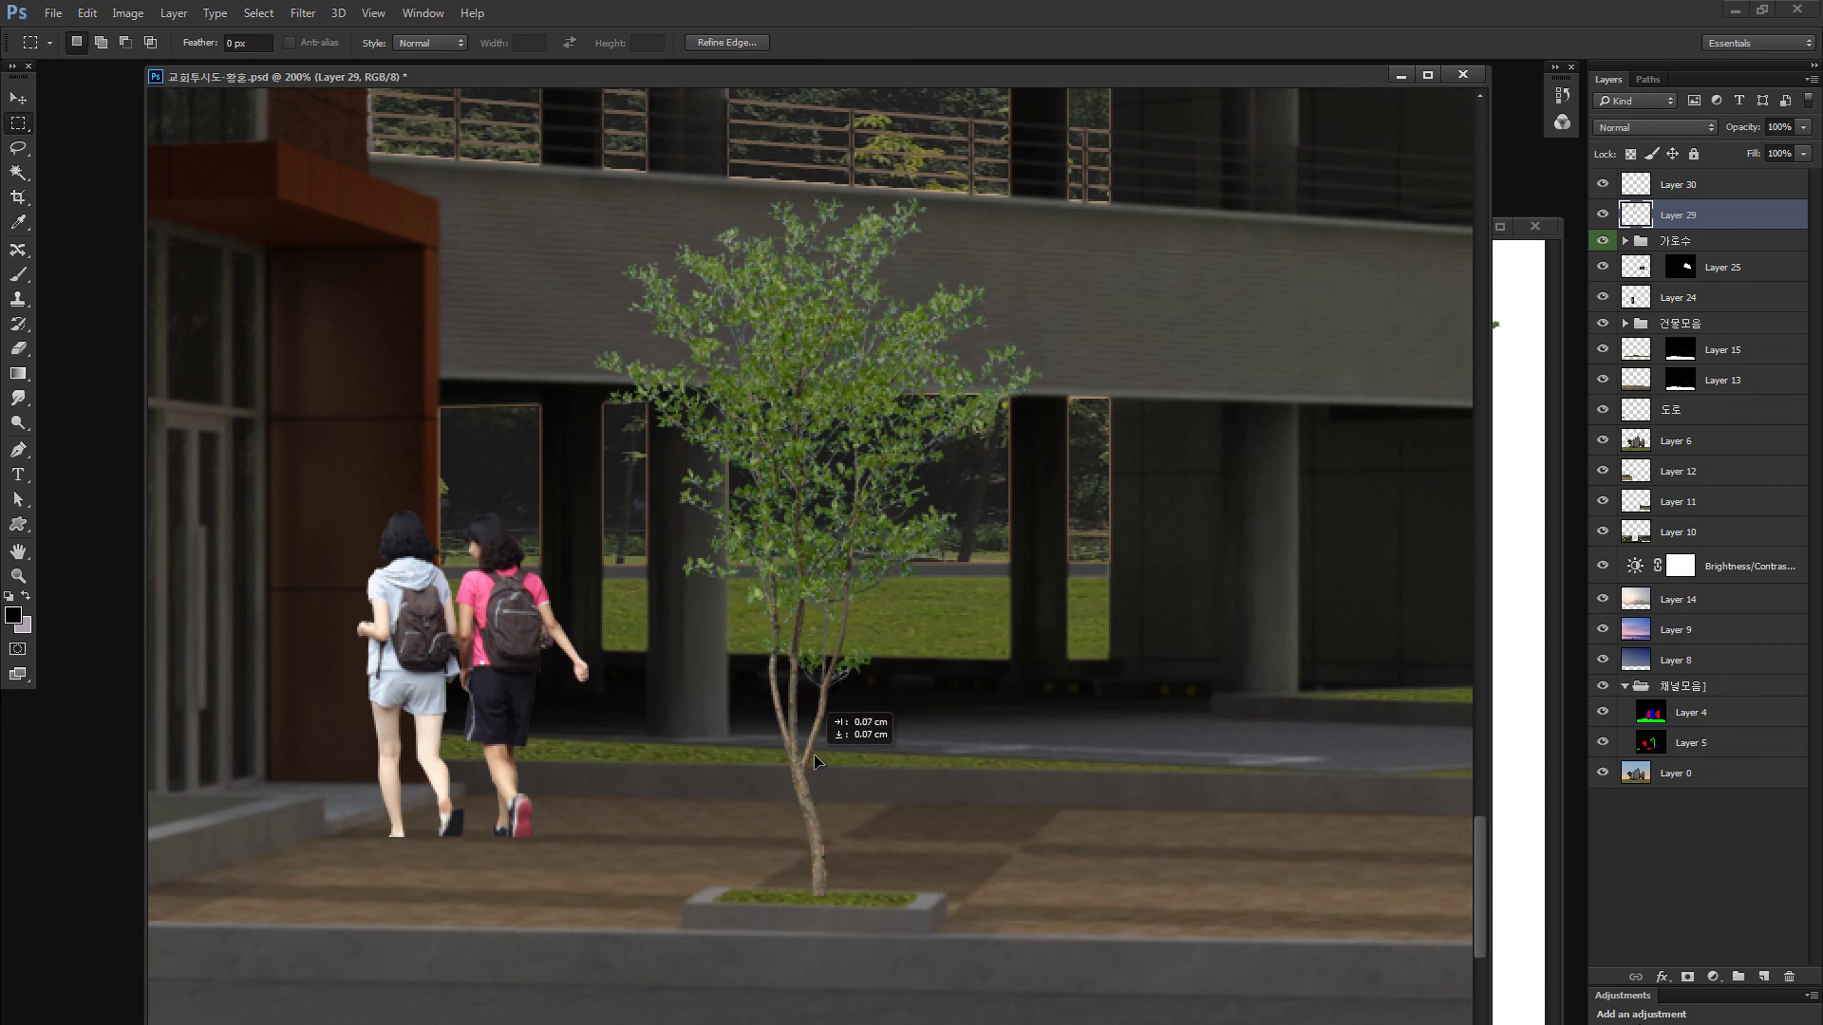
key("c")
key("ctrl+0")
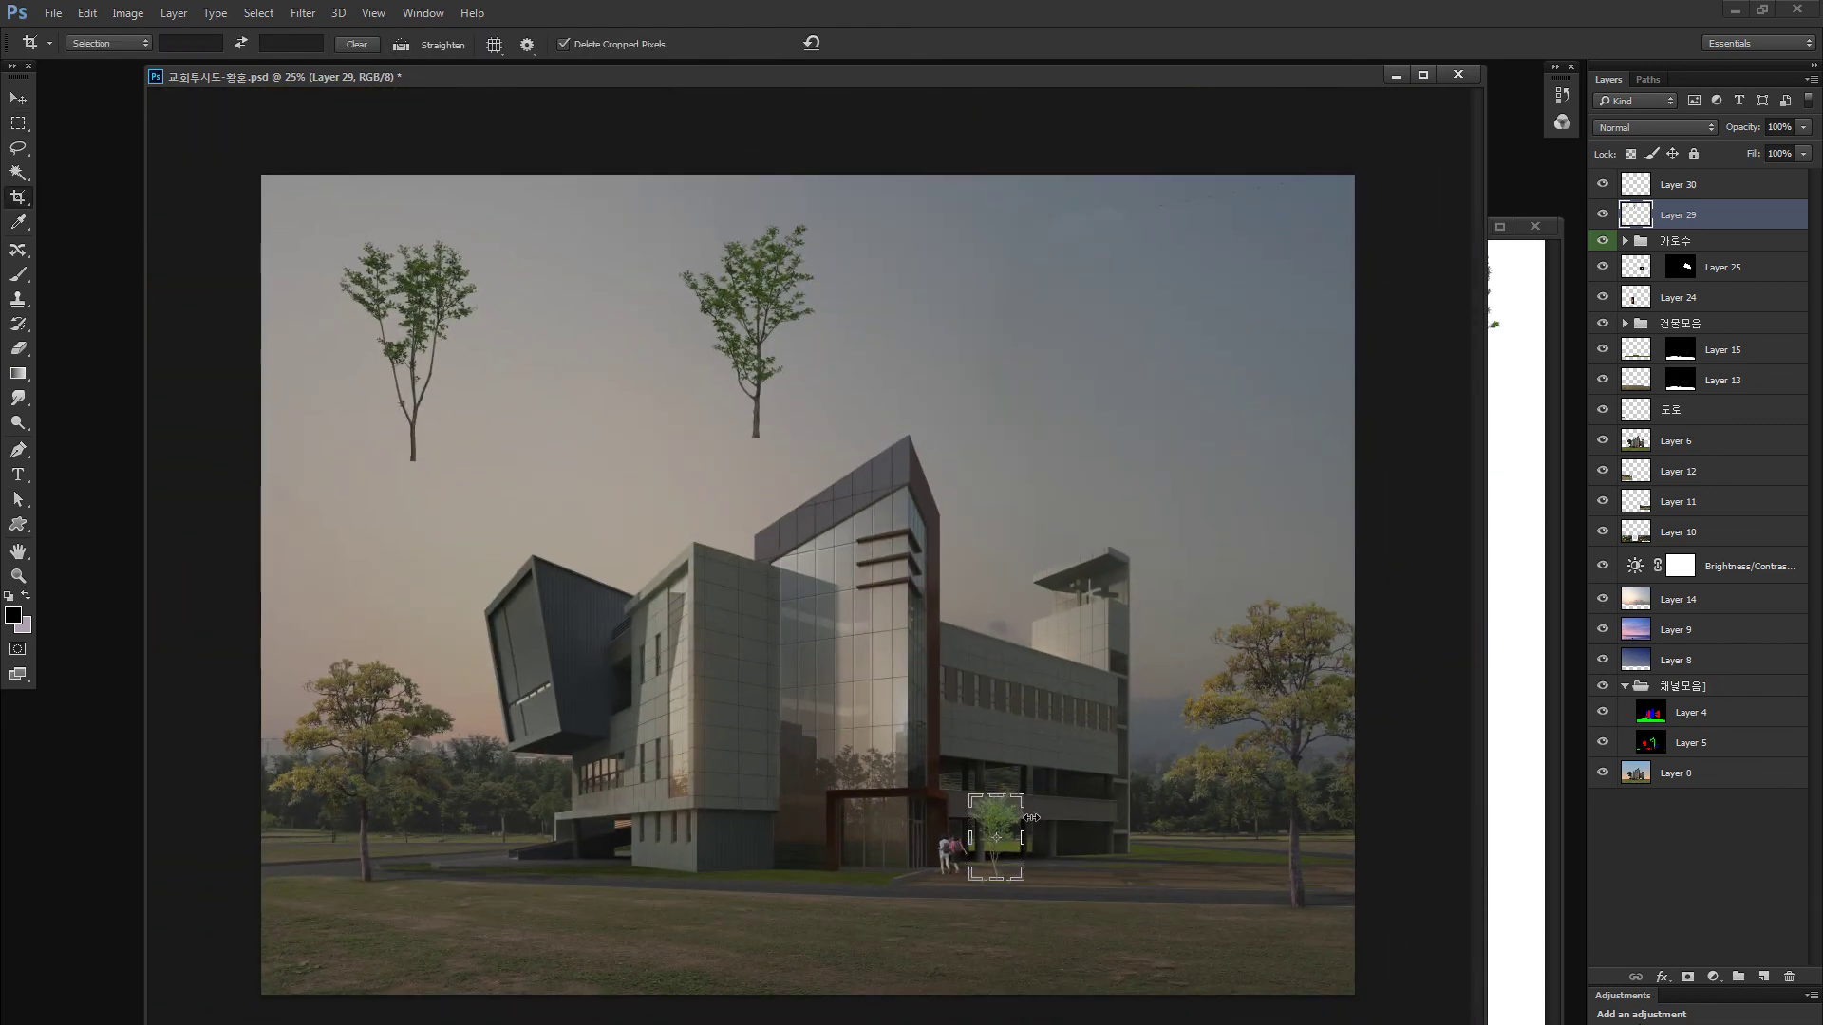
key("Escape")
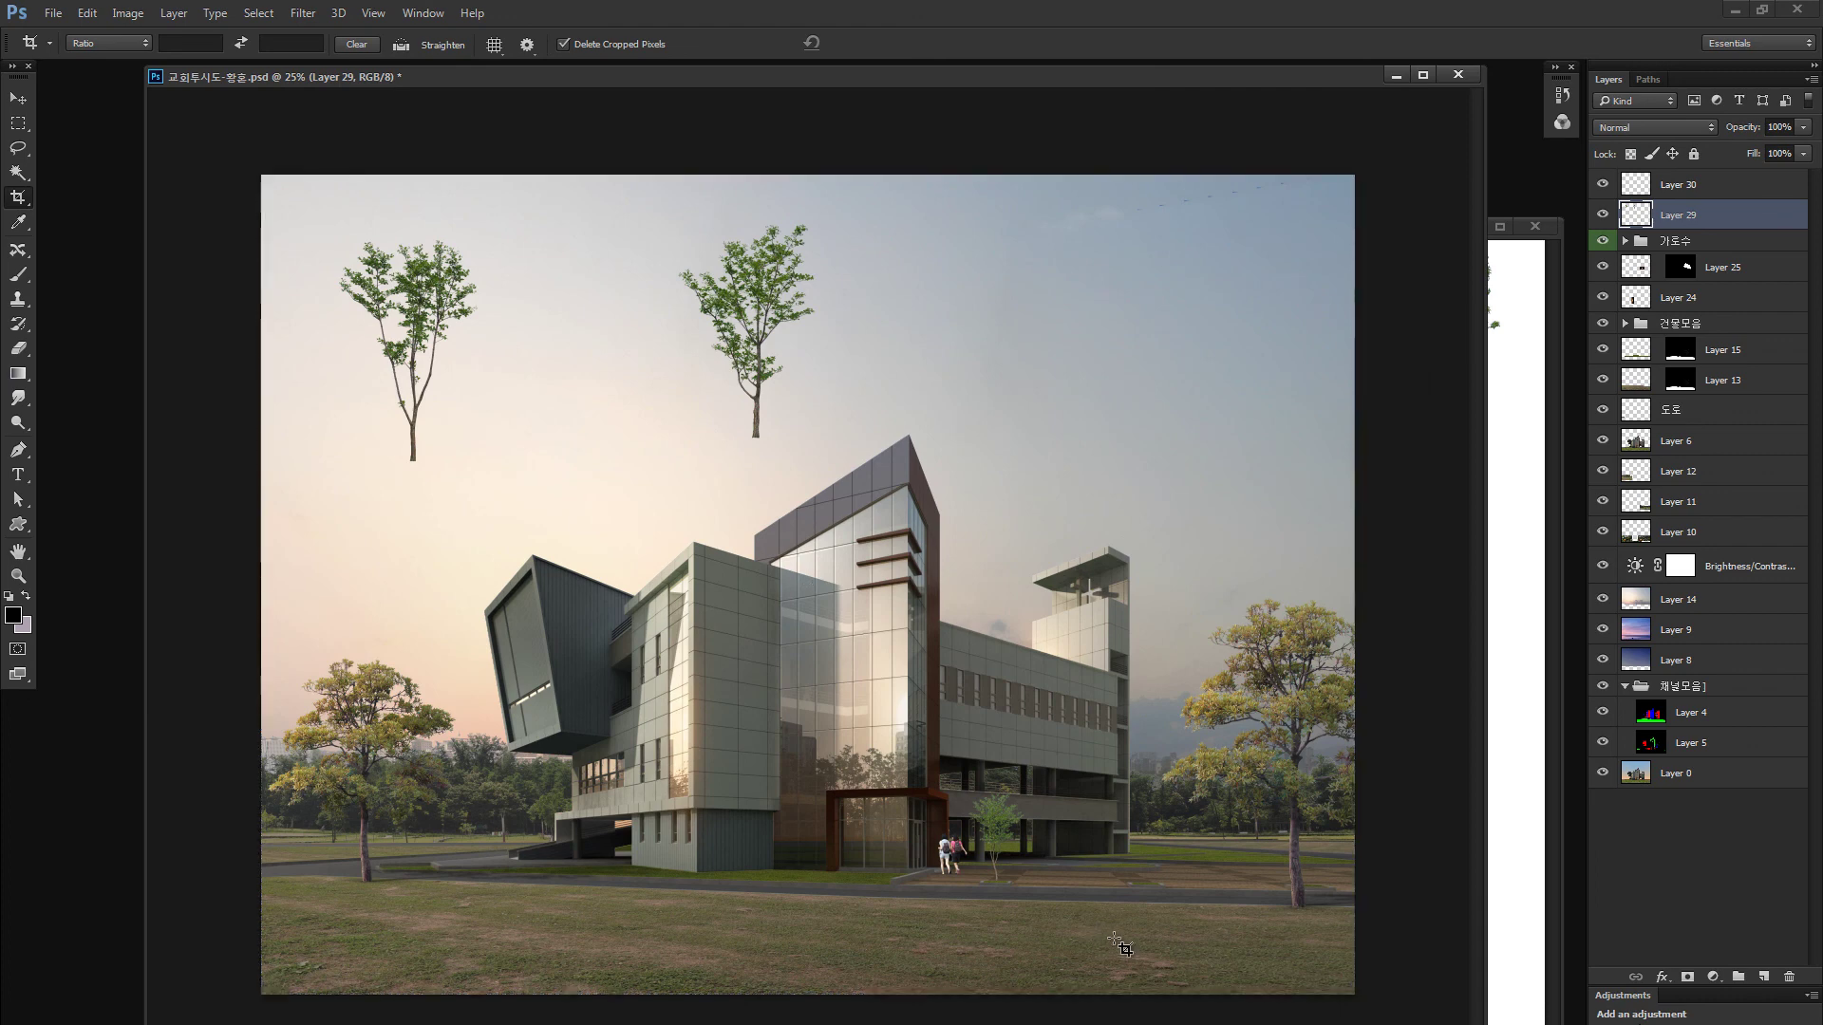
Take a spare tree from the sky, scale it down and place it in the second planter near the building's far corner
key("v")
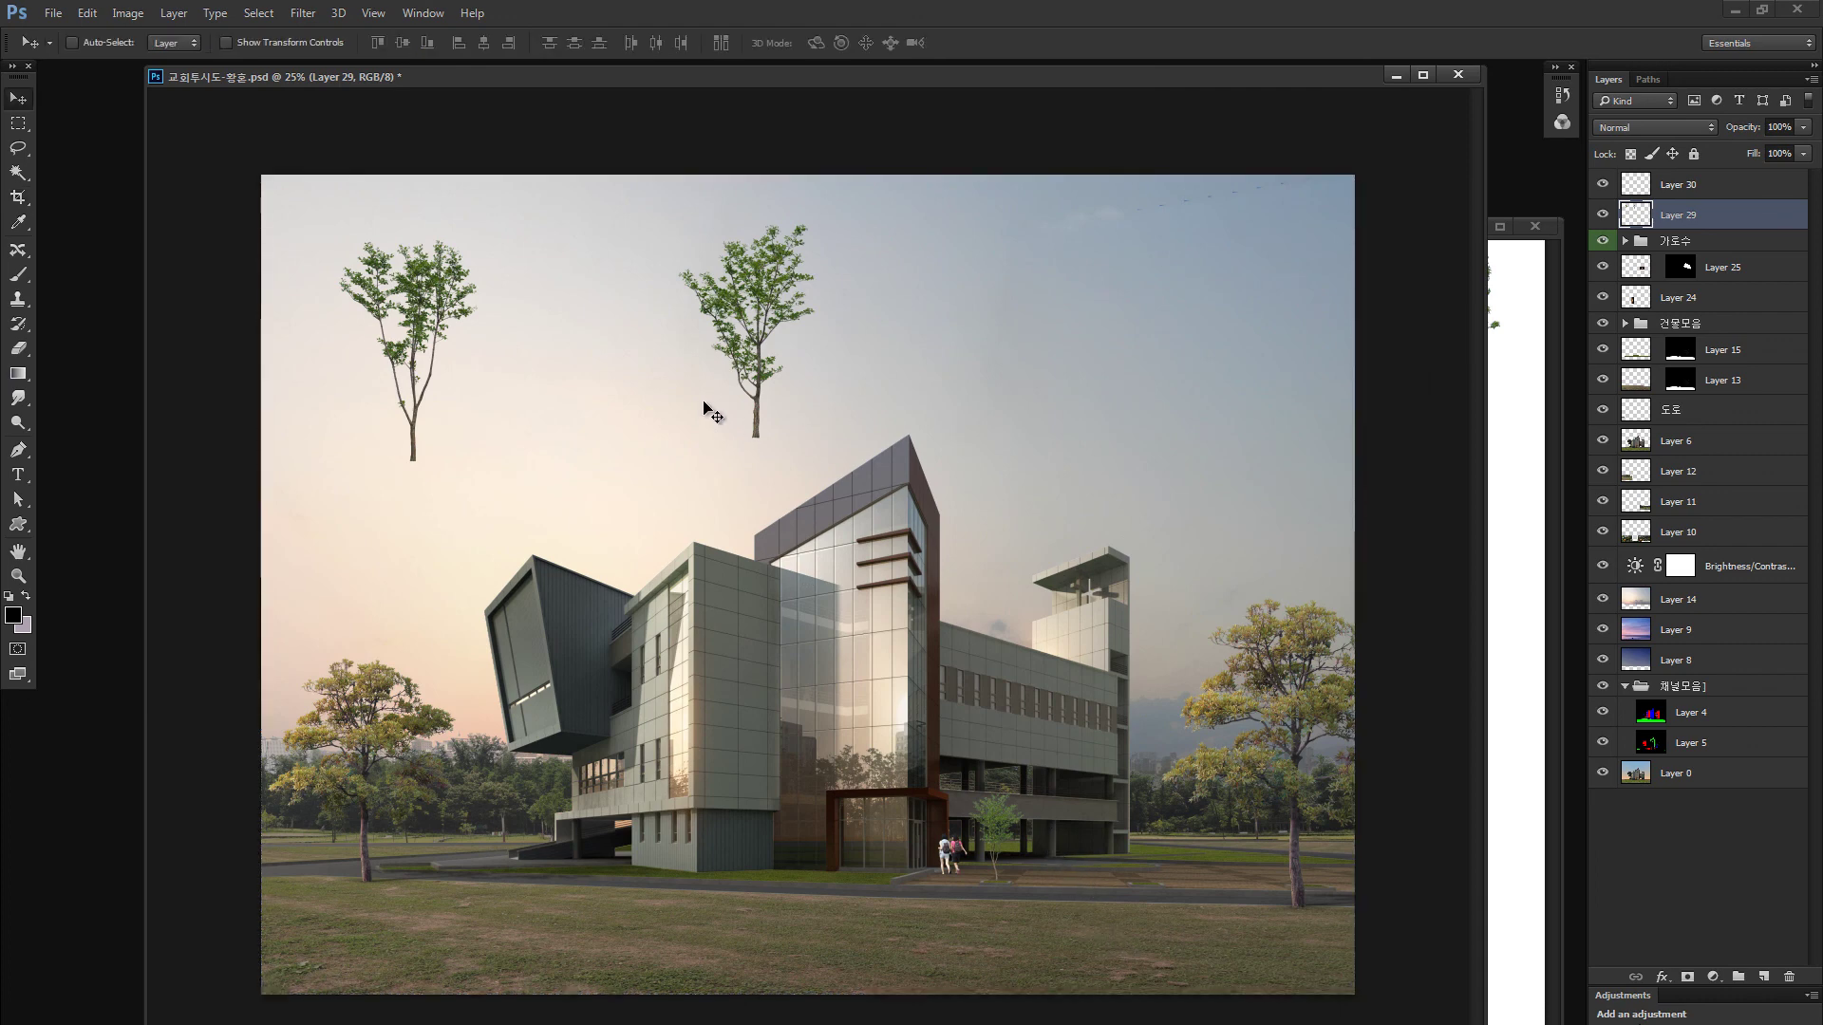
key("m")
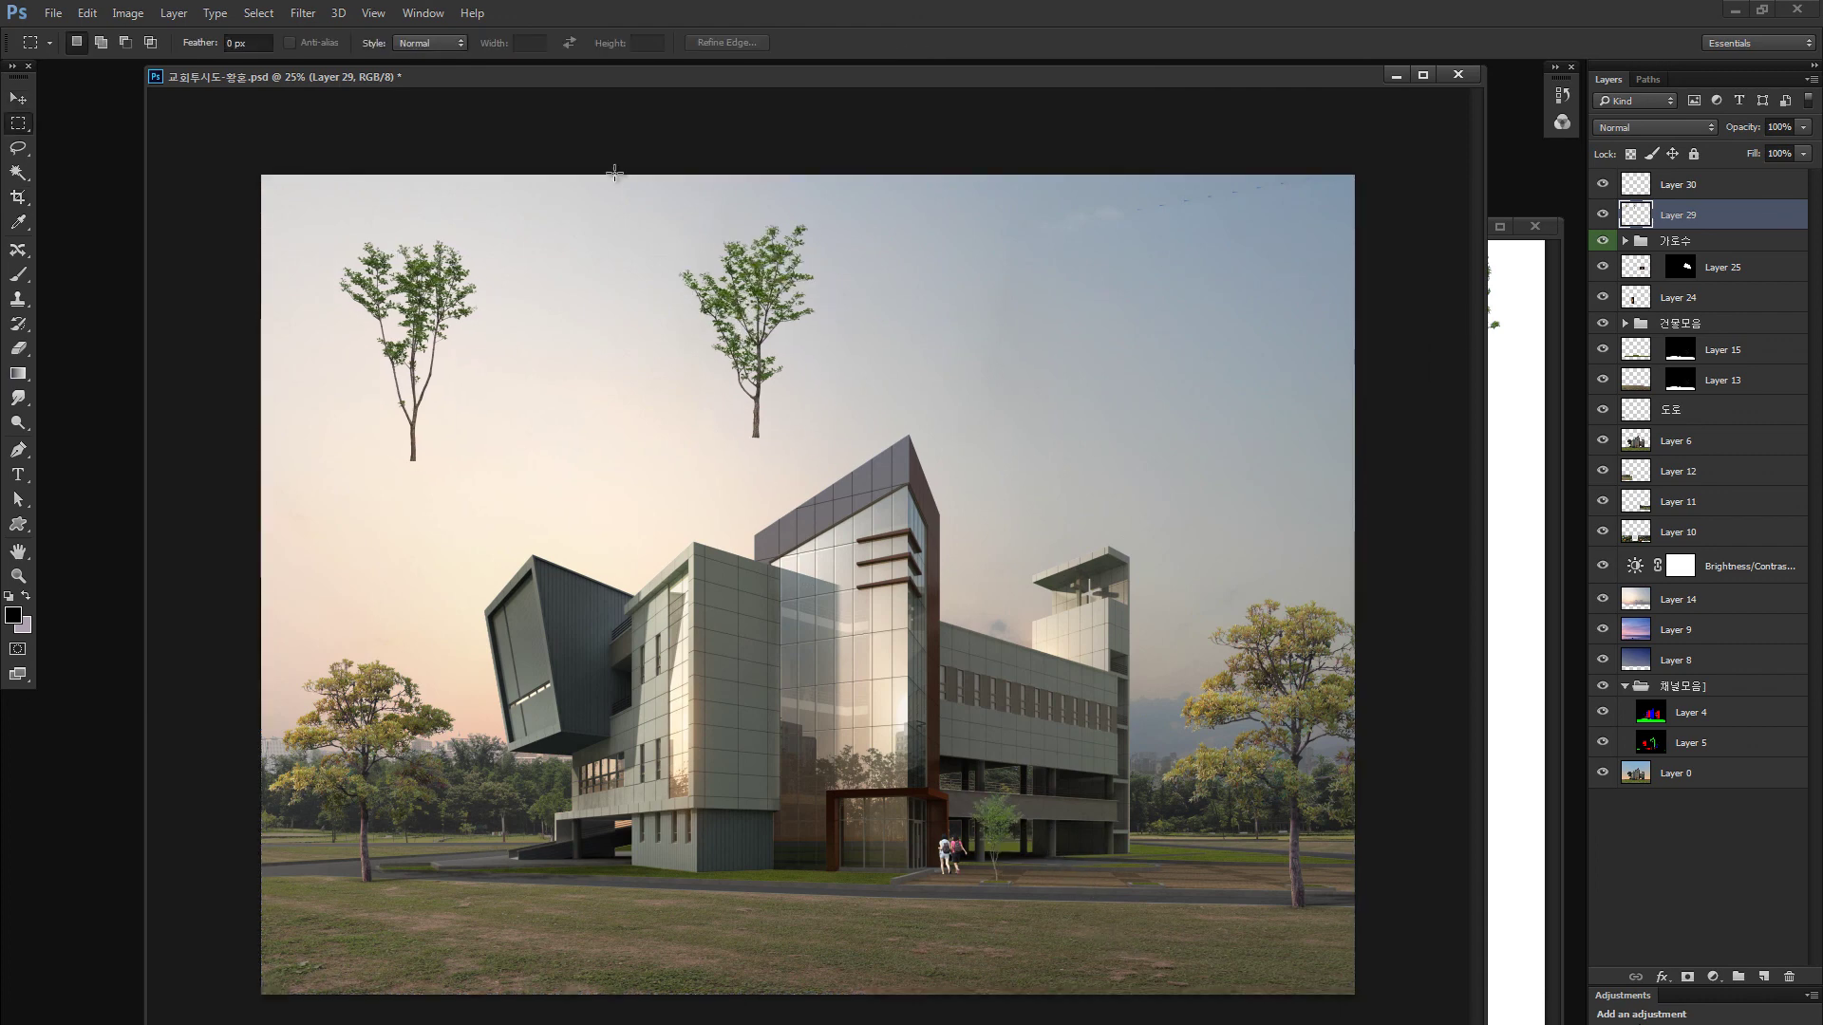
left_click_drag(786, 370, 1172, 822)
key("ctrl+t")
left_click_drag(1196, 678, 1139, 818)
key("Return")
mouse_move(1144, 851)
left_mouse_down()
mouse_move(1234, 820)
mouse_move(1162, 846)
left_mouse_up()
key("m")
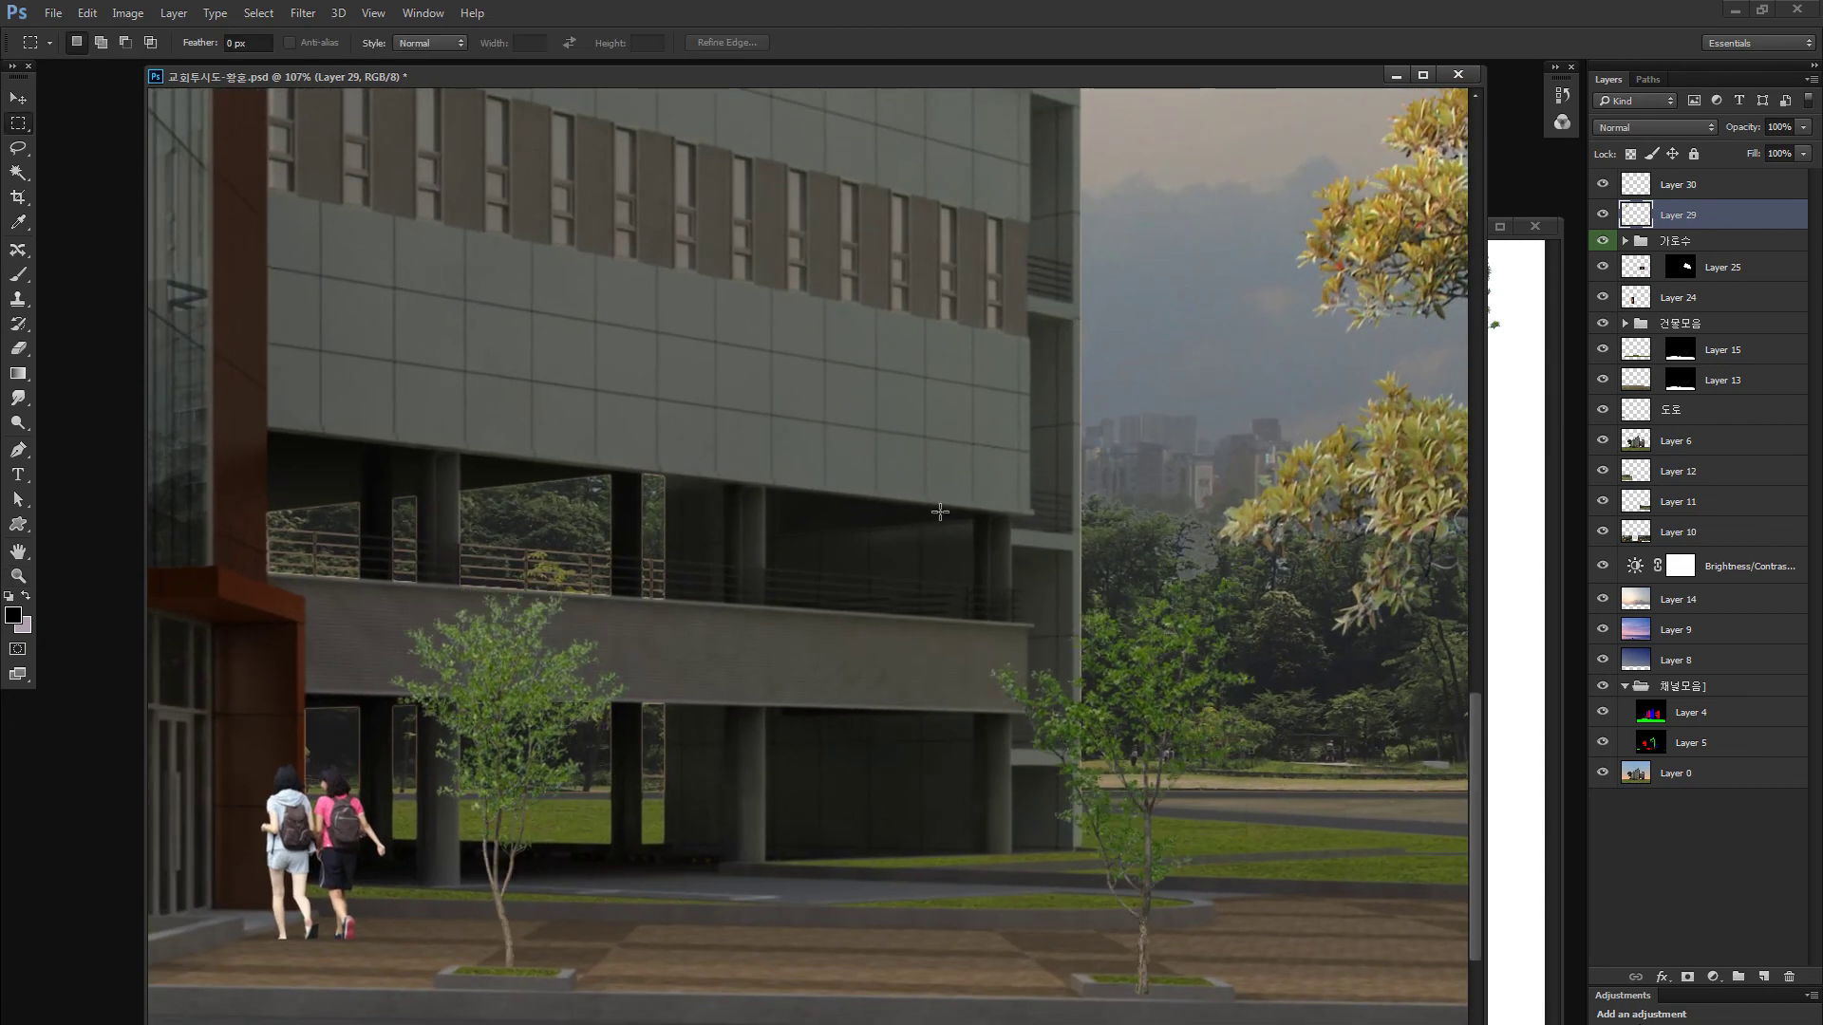
Fine-tune the second tree's size and shift it slightly so its trunk sits in the planter
left_click_drag(1217, 902, 1230, 886)
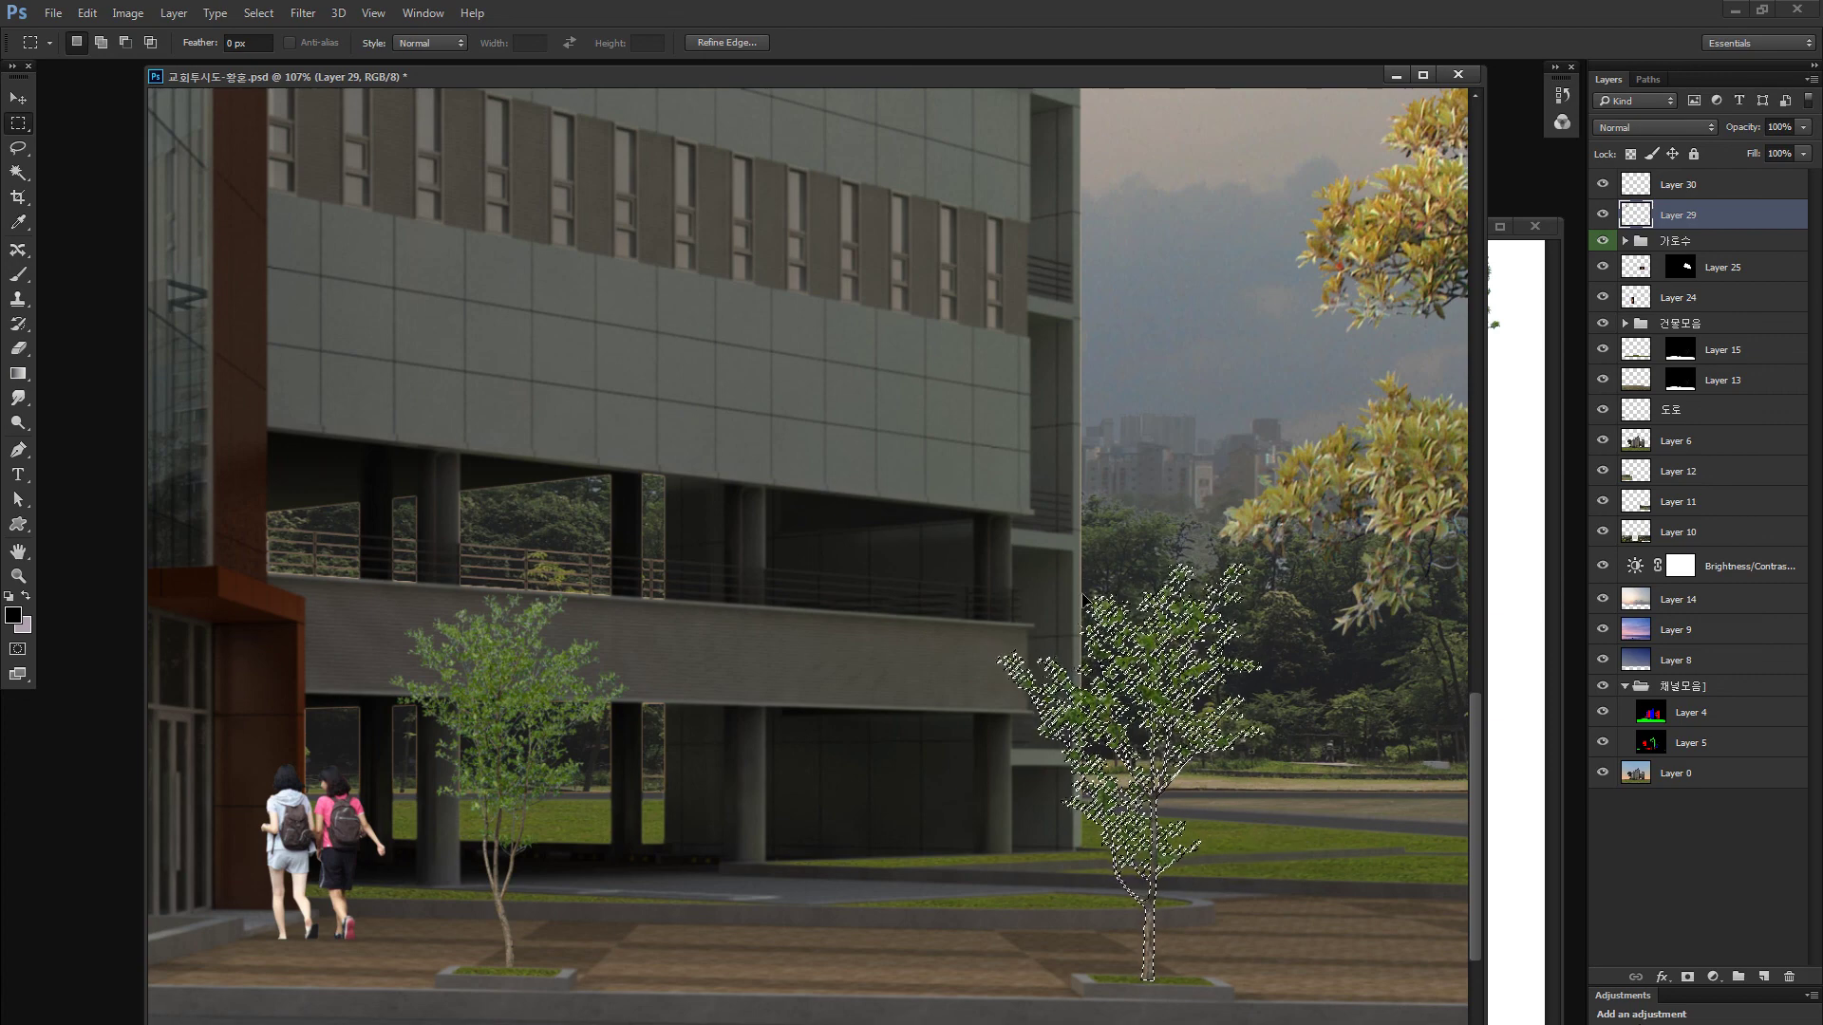
key("ctrl+t")
left_click_drag(1128, 561, 1110, 559)
key("Return")
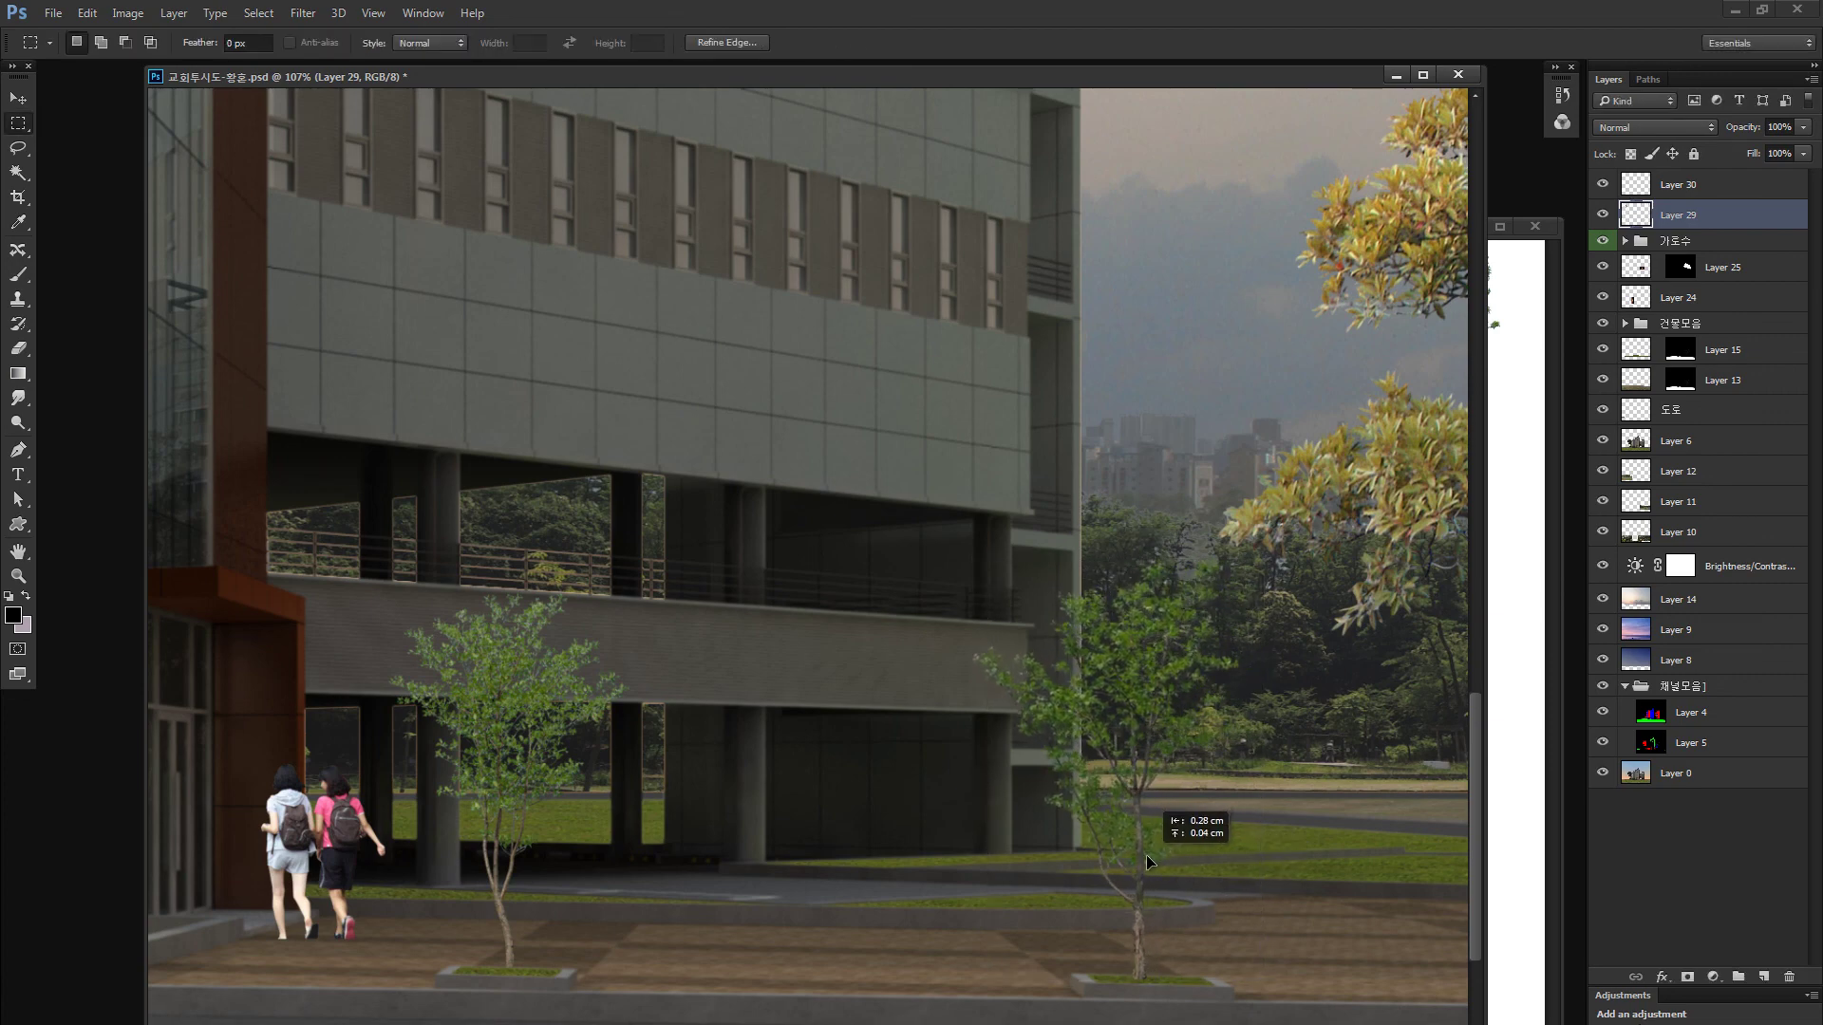